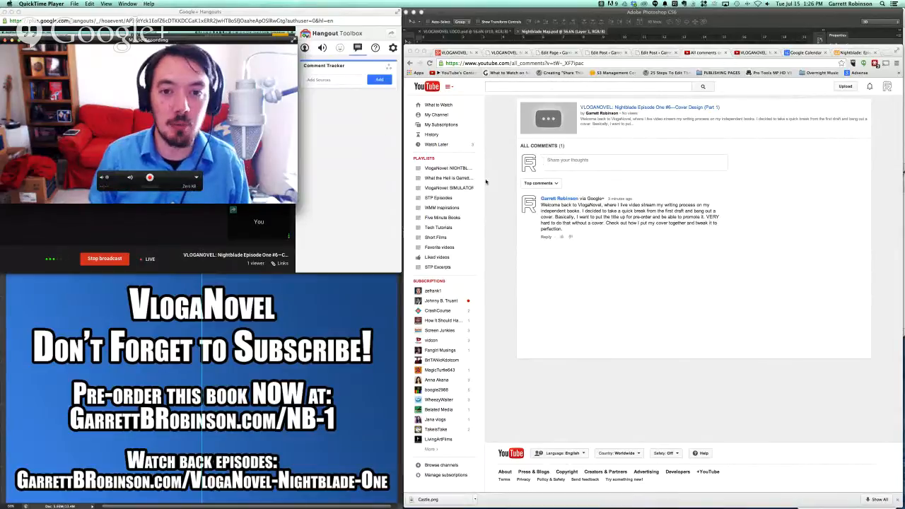
{"action": "left_click", "coordinate": [736, 188]}
{"action": "left_click", "coordinate": [749, 54]}
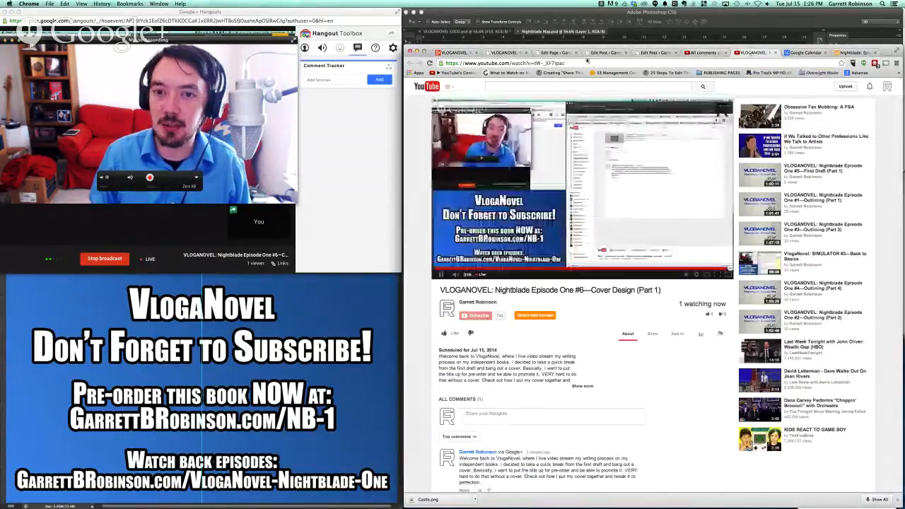
{"action": "left_click", "coordinate": [586, 62]}
{"action": "left_click", "coordinate": [704, 53]}
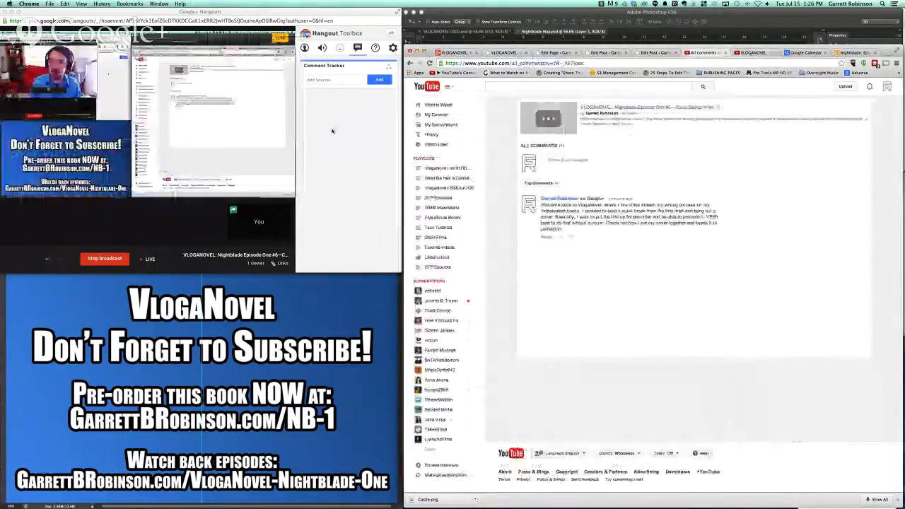
{"action": "left_click", "coordinate": [327, 79]}
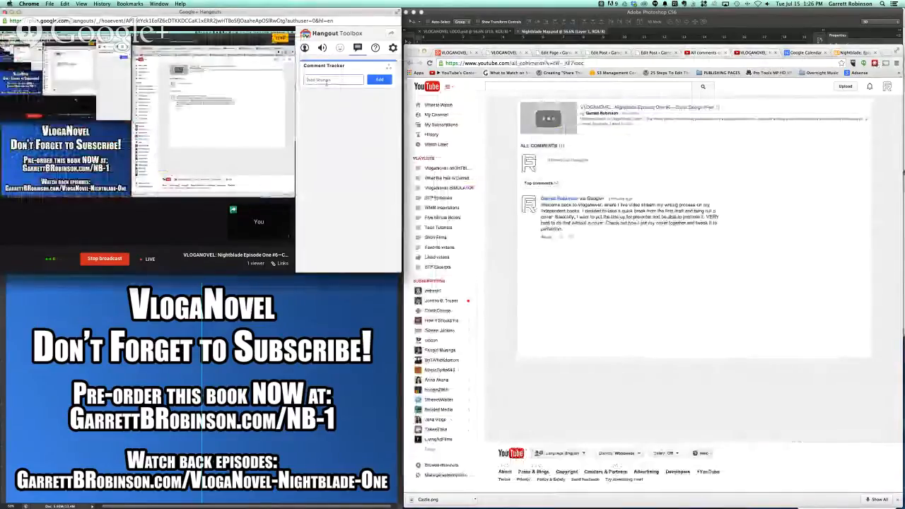
{"action": "key", "text": "super+Tab"}
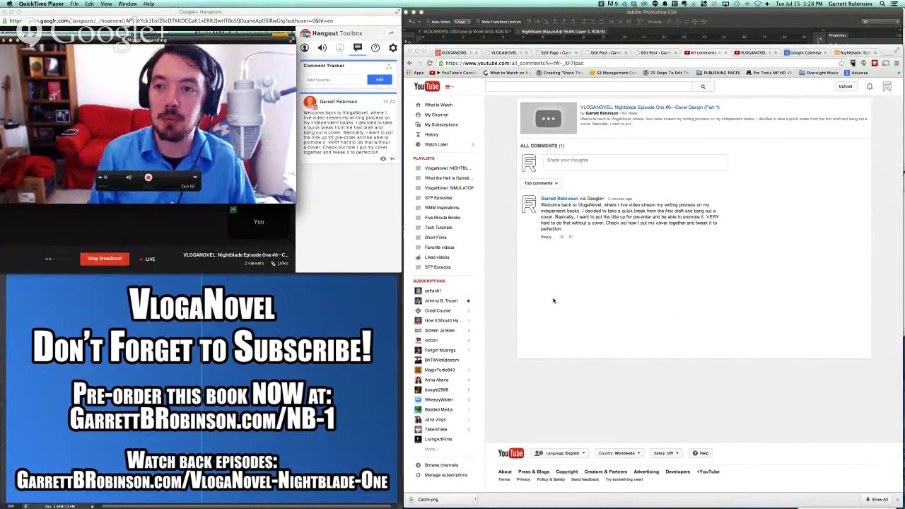
Step: Switch to Finder and select the block of newest shutterstock JPEG images in the Downloads folder
{"action": "left_click", "coordinate": [614, 12]}
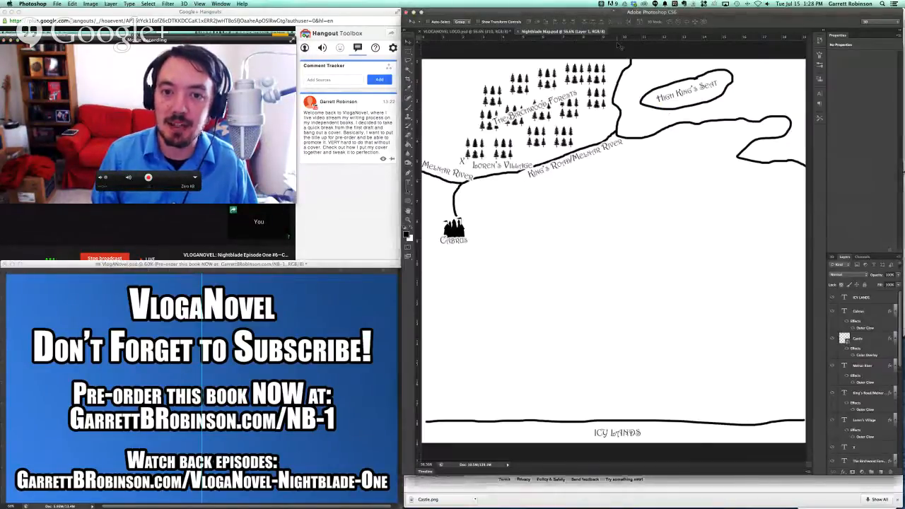
{"action": "key", "text": "super+Tab"}
{"action": "key", "text": "super+Tab"}
{"action": "key", "text": "super+Tab"}
{"action": "key", "text": "super+Tab"}
{"action": "key", "text": "super+Tab"}
{"action": "key", "text": "super+Tab"}
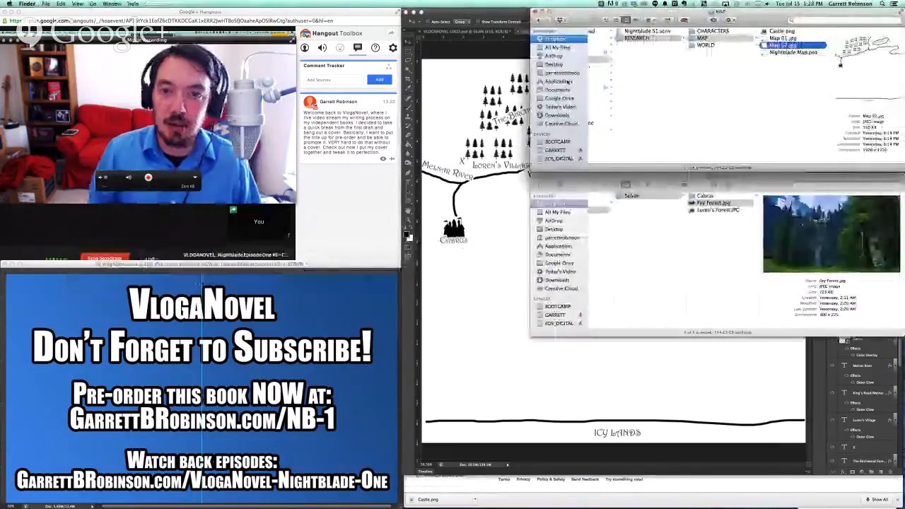
{"action": "left_click", "coordinate": [559, 115]}
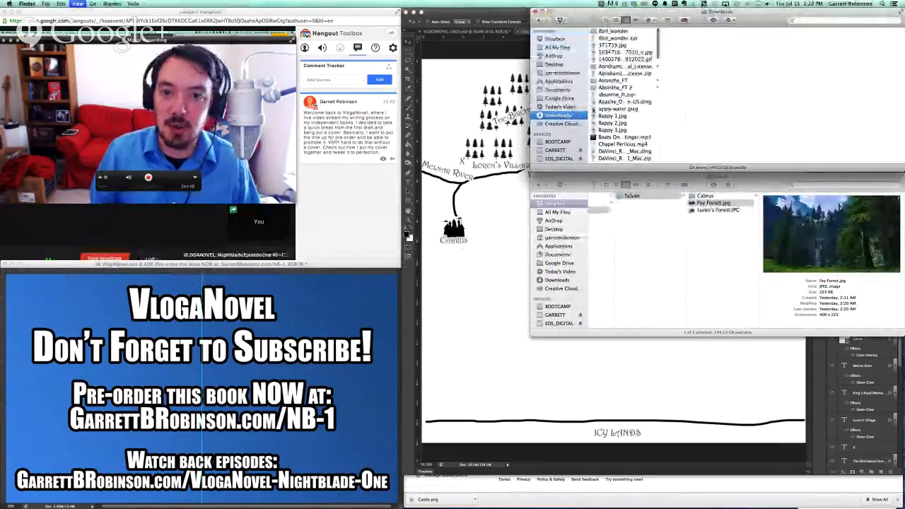
{"action": "left_click", "coordinate": [642, 94]}
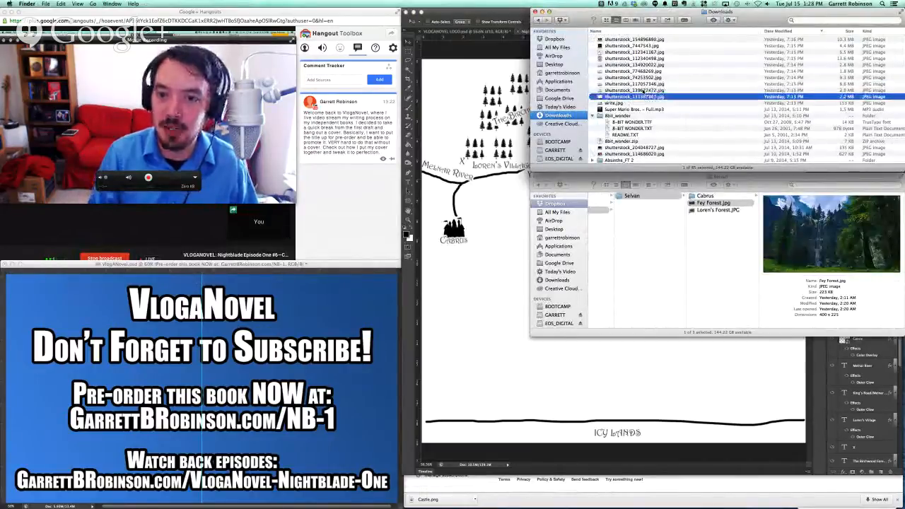
{"action": "left_click", "coordinate": [631, 41], "text": "shift"}
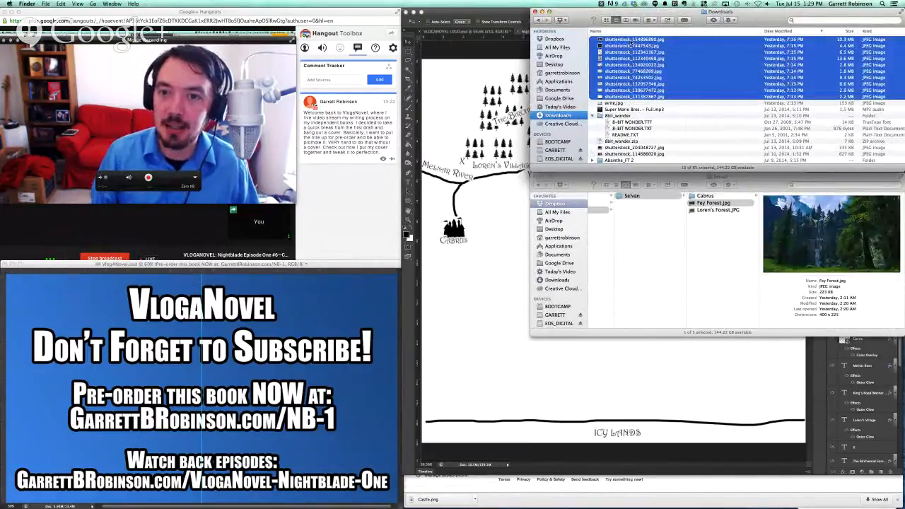
Step: Create a new folder named ART inside the Nightblade folder in Dropbox
{"action": "scroll", "coordinate": [653, 224], "scroll_direction": "left", "scroll_amount": 10}
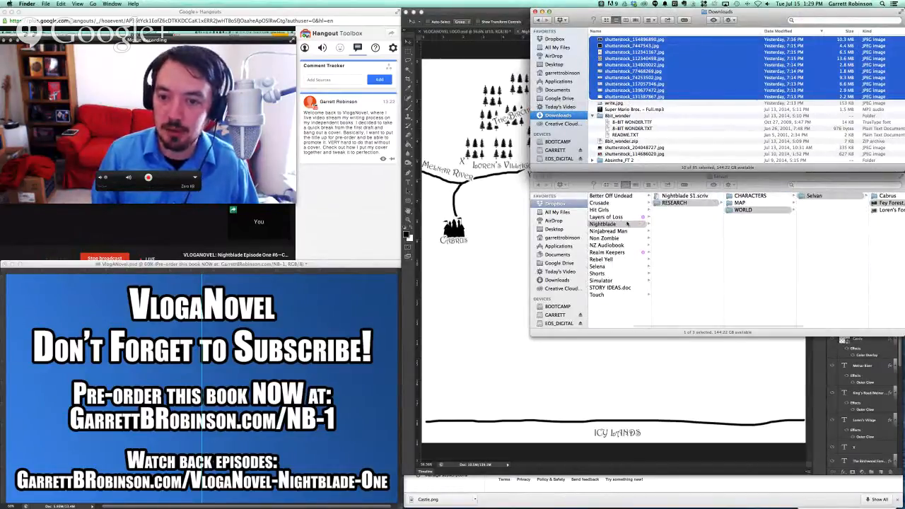
{"action": "left_click", "coordinate": [628, 223]}
{"action": "key", "text": "shift+super+n"}
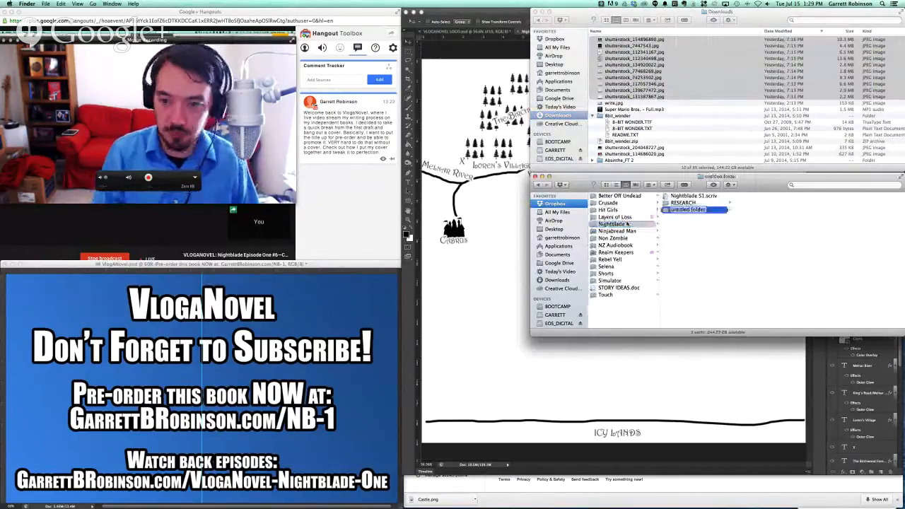
{"action": "type", "text": "ART"}
{"action": "key", "text": "Return"}
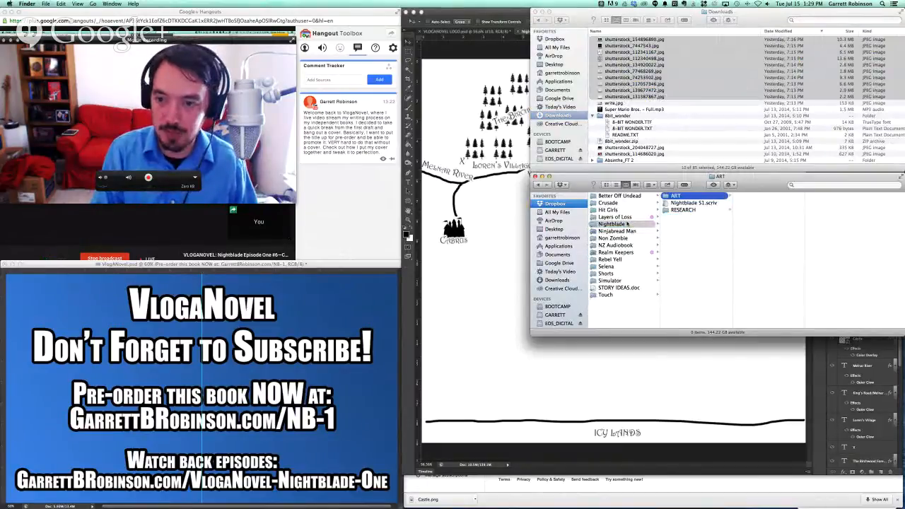
Step: Create a COVER ELEMENTS subfolder inside ART and move the selected shutterstock images from Downloads into it
{"action": "key", "text": "shift+super+n"}
{"action": "type", "text": "COVER ELEMENTS"}
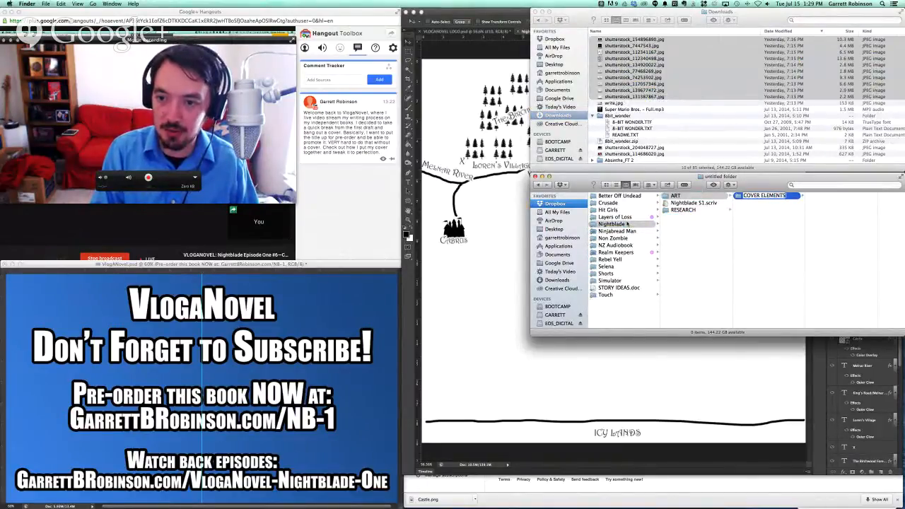
{"action": "key", "text": "Return"}
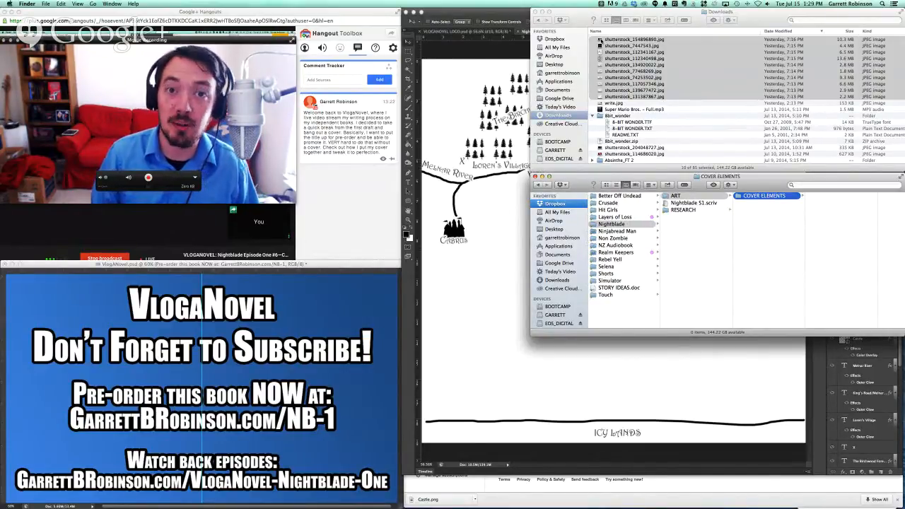
{"action": "left_click_drag", "start_coordinate": [599, 40], "coordinate": [846, 278]}
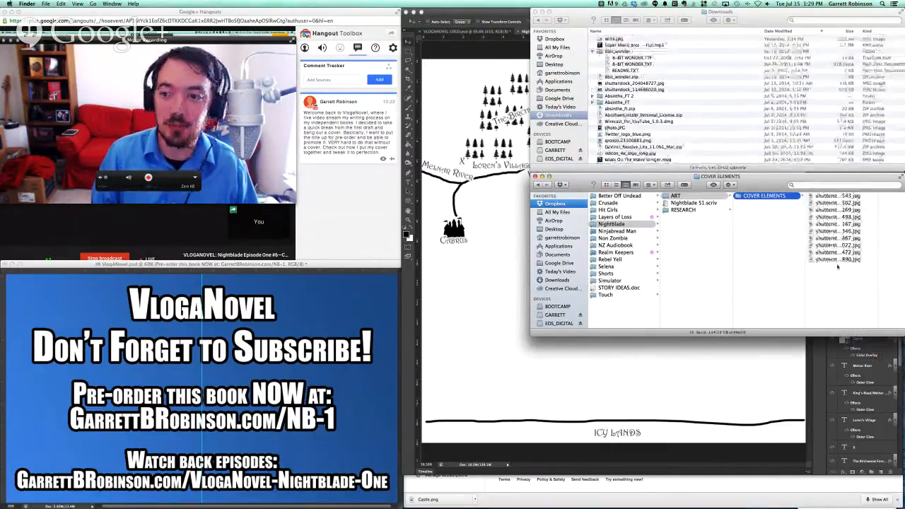
Step: Preview the shutterstock images ending in 890, 543 and 502 in the COVER ELEMENTS folder
{"action": "left_click", "coordinate": [833, 261]}
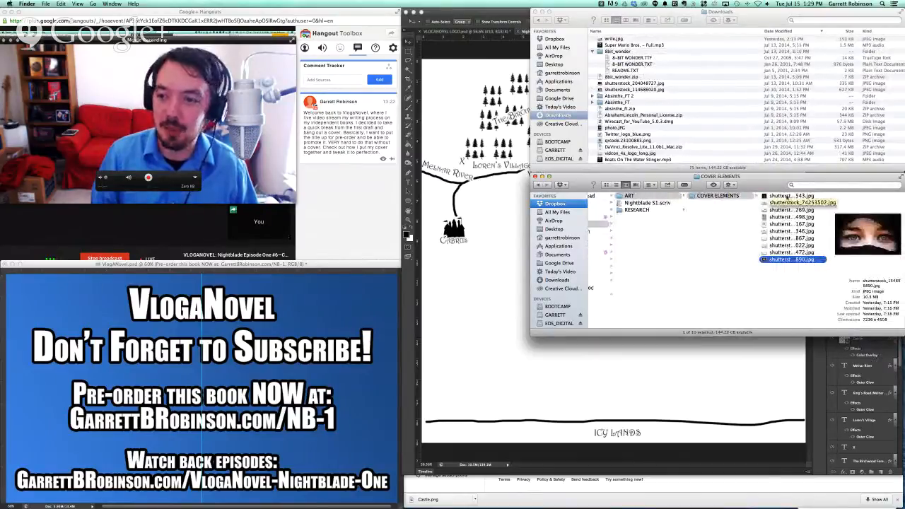
{"action": "left_click", "coordinate": [788, 196]}
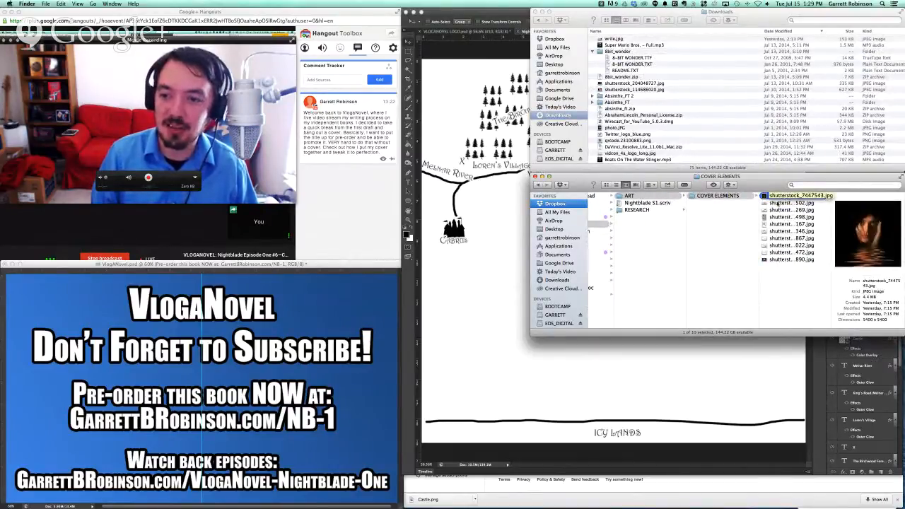
{"action": "left_click", "coordinate": [776, 204]}
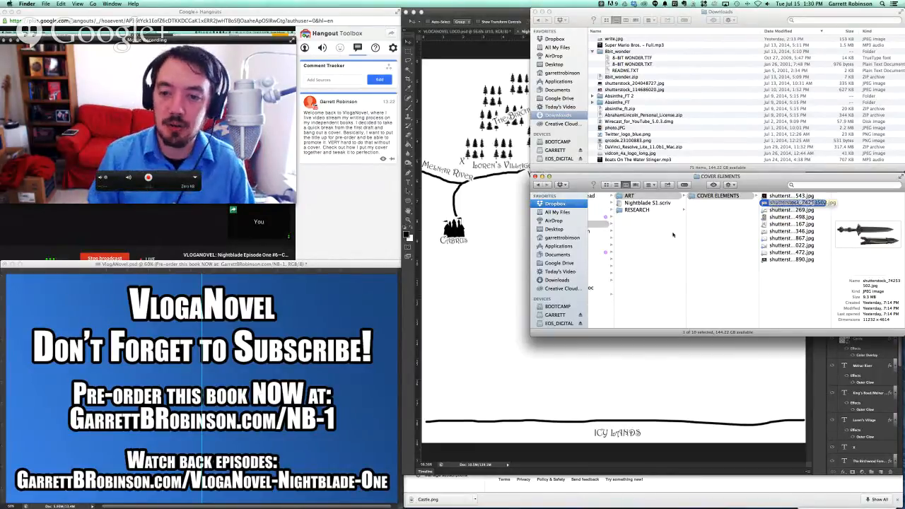
Step: Switch to Photoshop and start a new document 6 inches wide and 9 inches high at 350 pixels/inch
{"action": "left_click", "coordinate": [513, 274]}
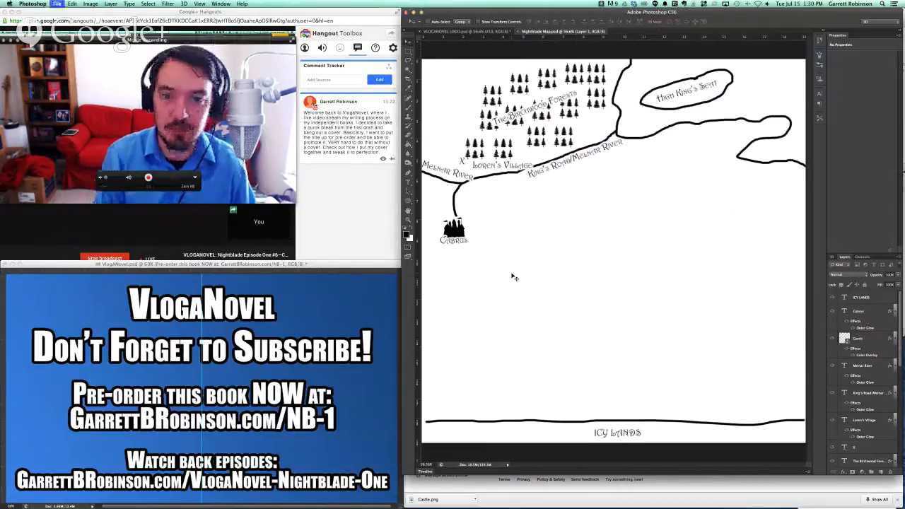
{"action": "key", "text": "super+n"}
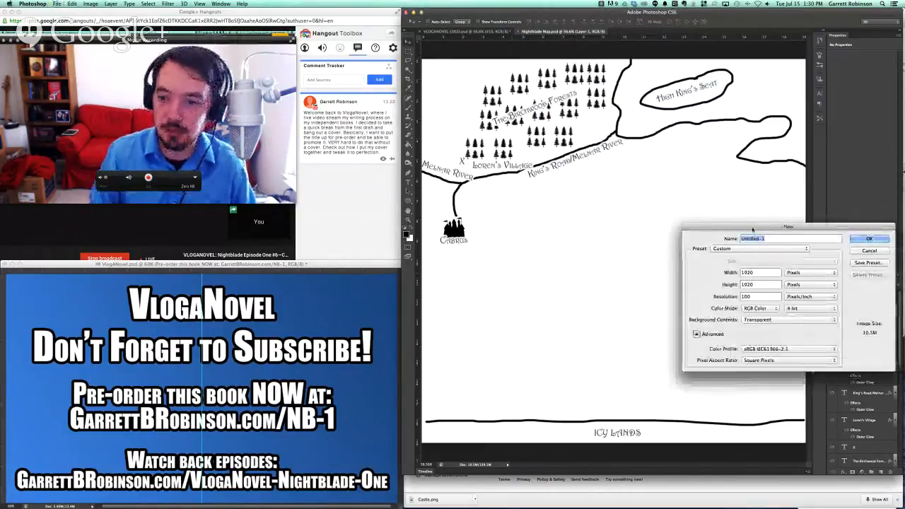
{"action": "left_click_drag", "start_coordinate": [752, 228], "coordinate": [524, 155]}
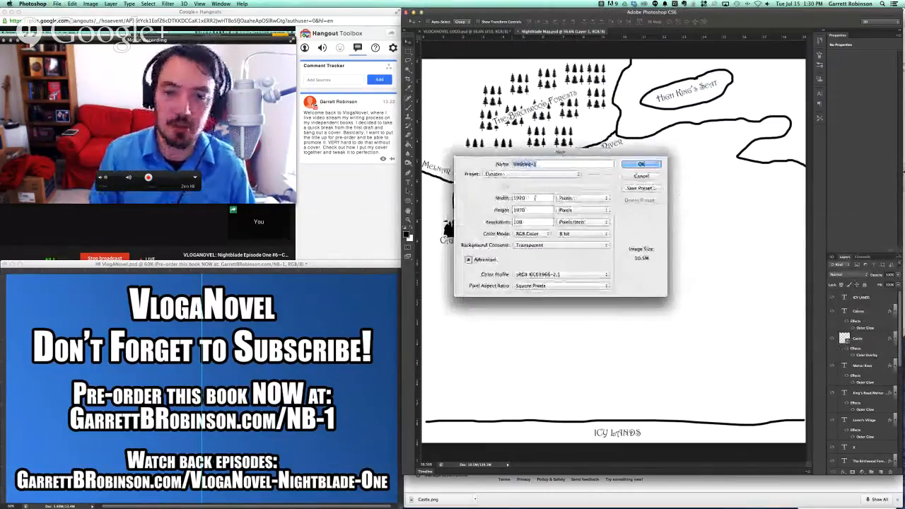
{"action": "key", "text": "Tab"}
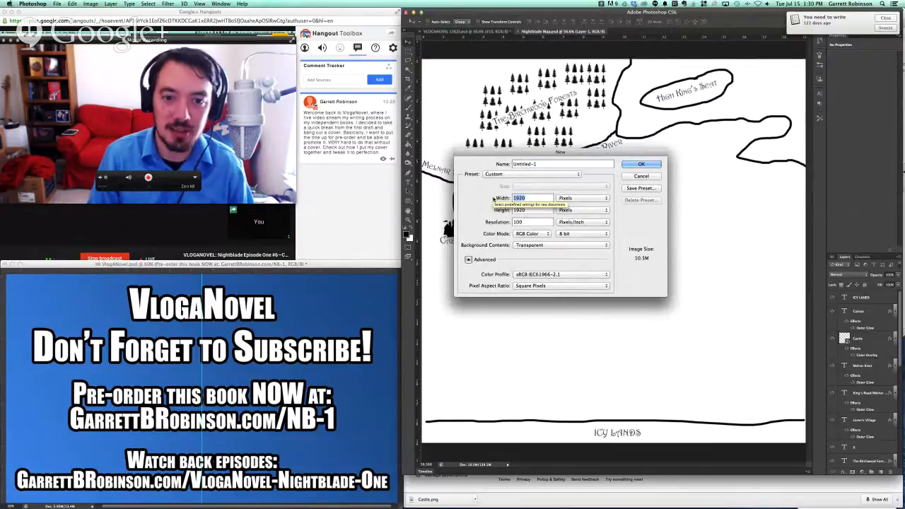
{"action": "left_click", "coordinate": [567, 212]}
{"action": "left_click", "coordinate": [567, 217]}
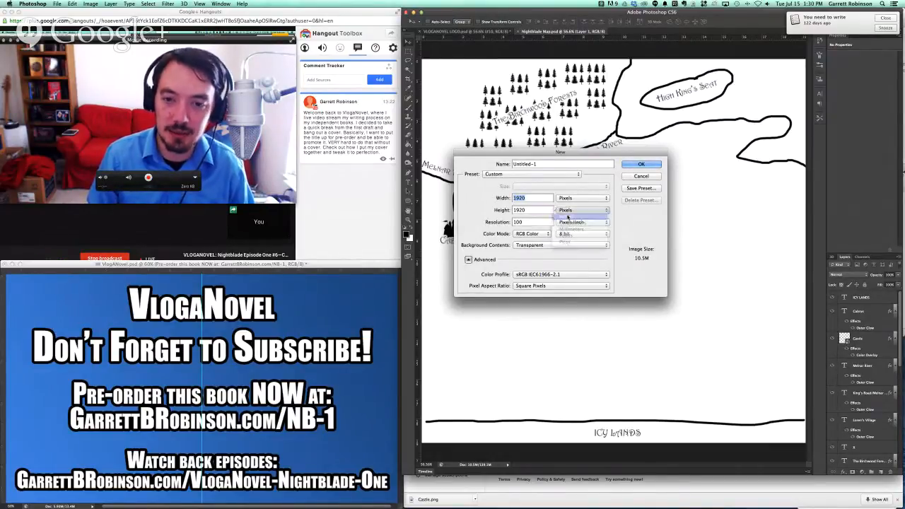
{"action": "type", "text": "9"}
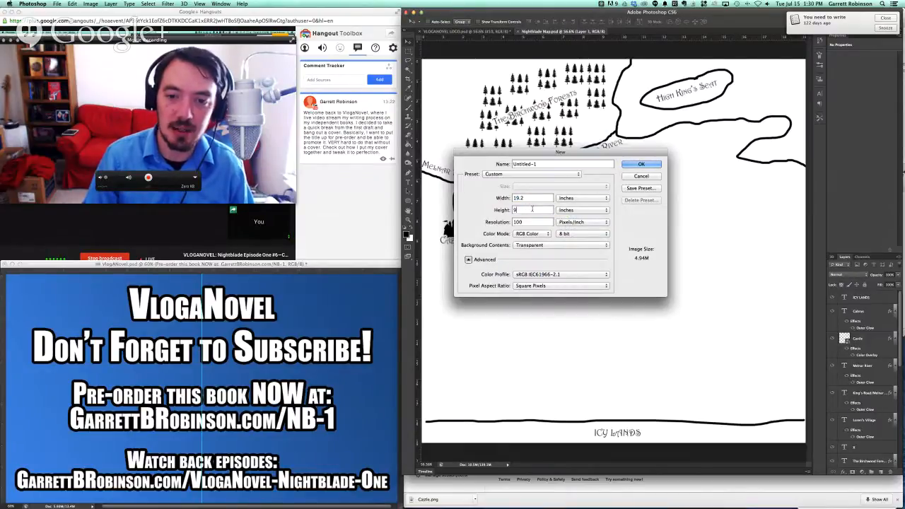
{"action": "key", "text": "Tab"}
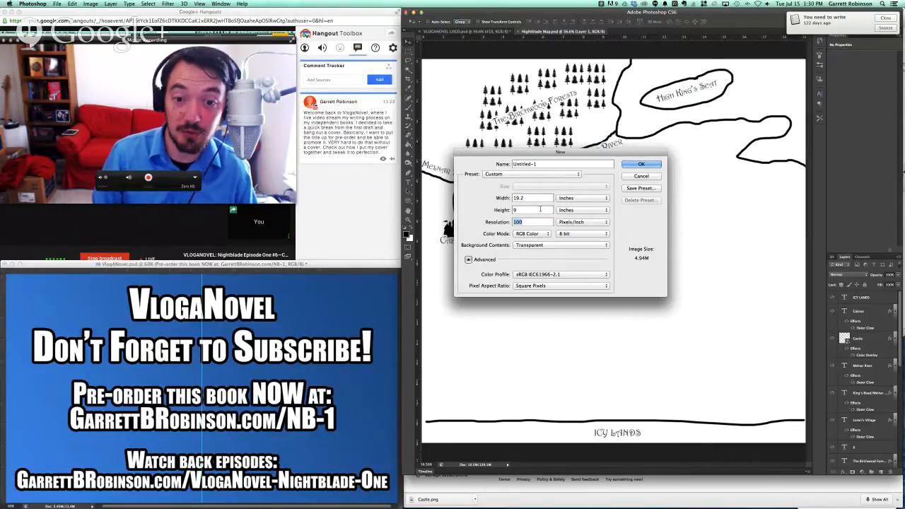
{"action": "type", "text": "350"}
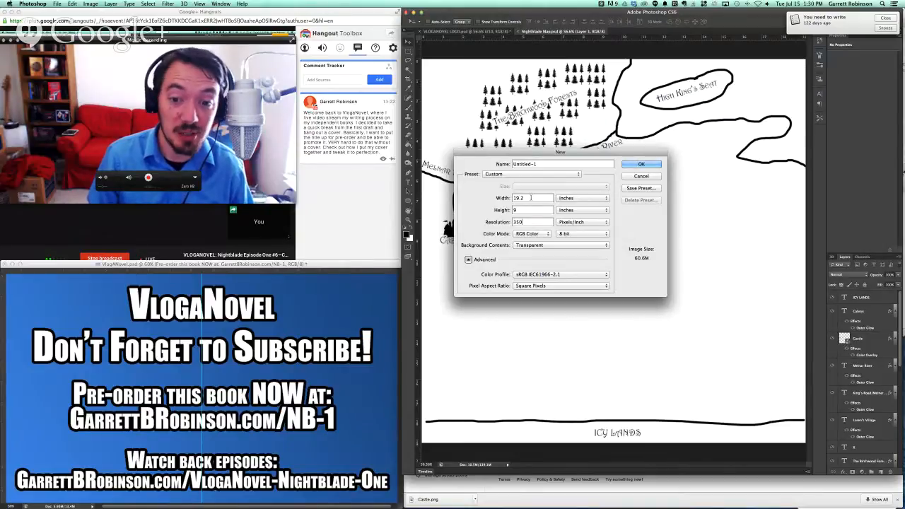
{"action": "left_click_drag", "start_coordinate": [531, 198], "coordinate": [499, 197]}
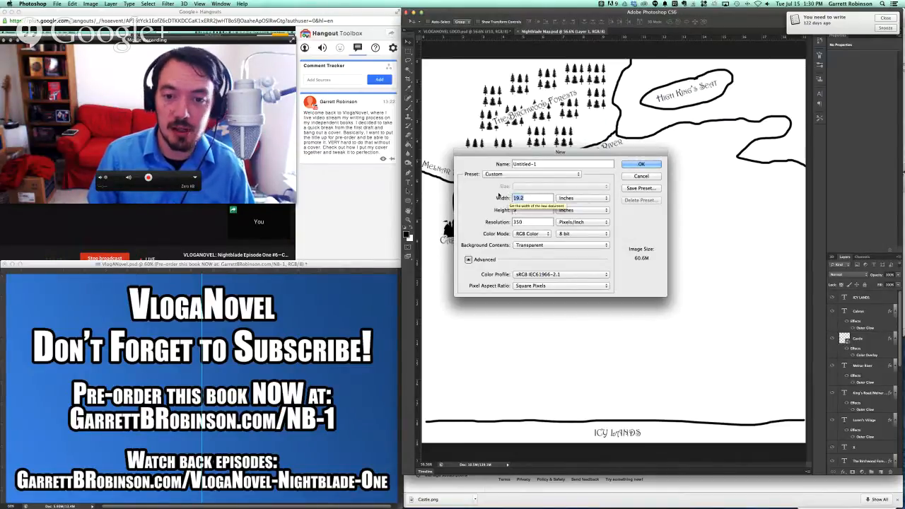
{"action": "type", "text": "6"}
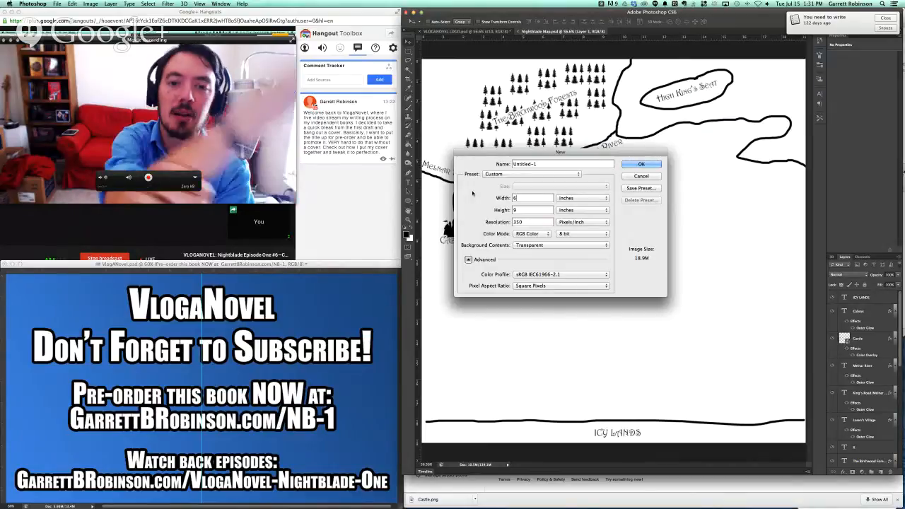
Step: Set the new document's height to 9.25 inches and its width to 6.25 inches
{"action": "key", "text": "Tab"}
{"action": "type", "text": "9.25"}
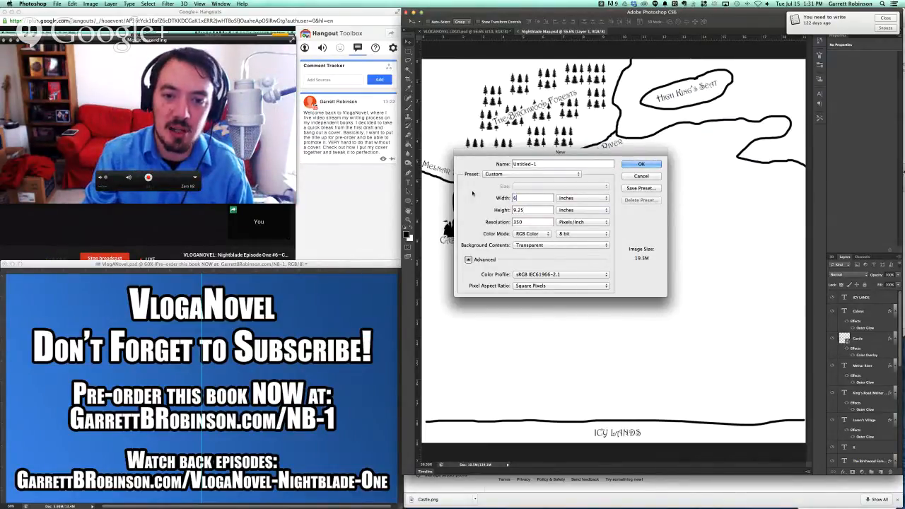
{"action": "type", "text": ".25"}
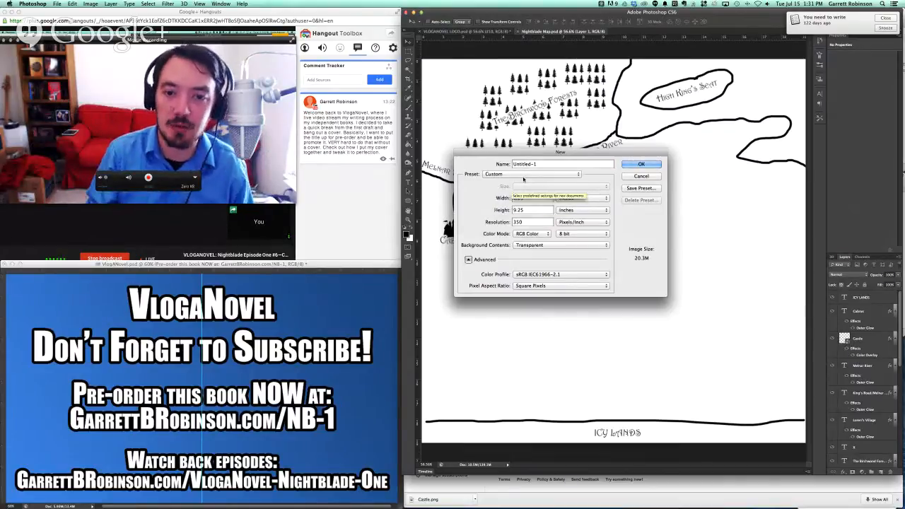
Step: Name the new document Nightblade Cover and create it
{"action": "left_click_drag", "start_coordinate": [545, 164], "coordinate": [499, 165]}
{"action": "type", "text": "Nightblade"}
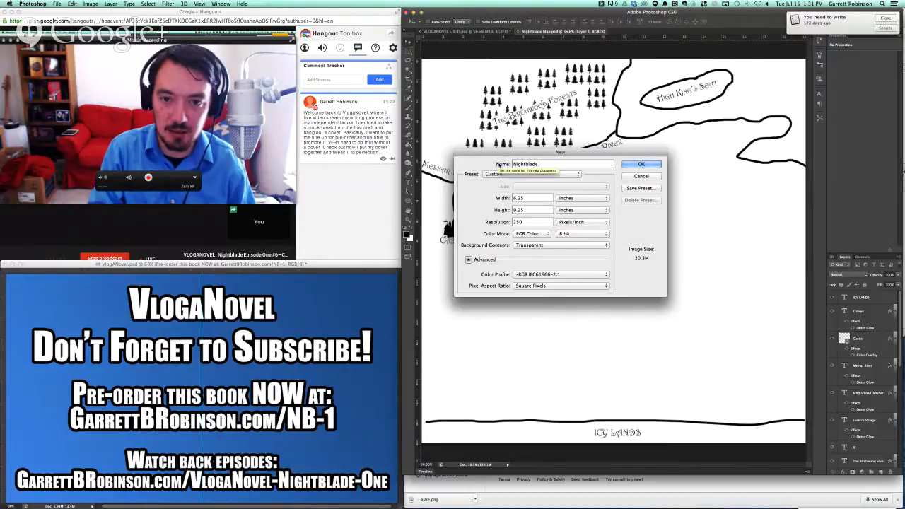
{"action": "type", "text": " Cover"}
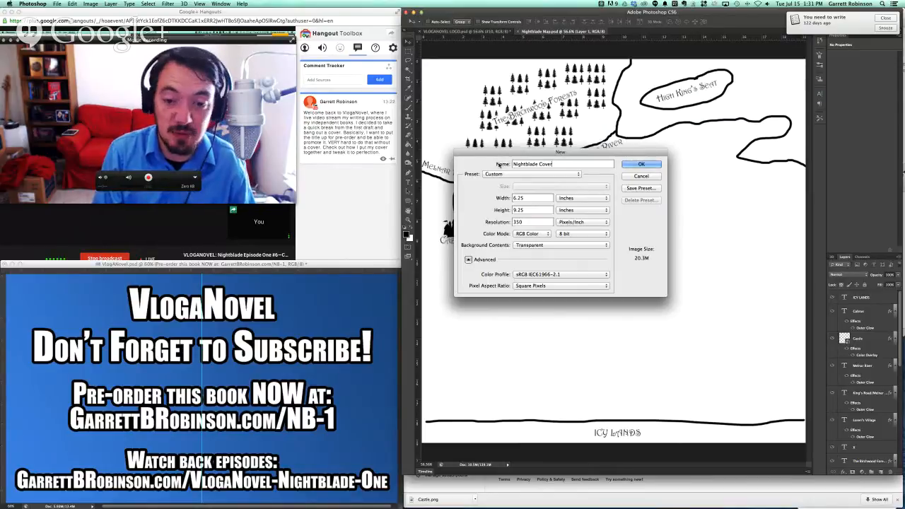
{"action": "key", "text": "Return"}
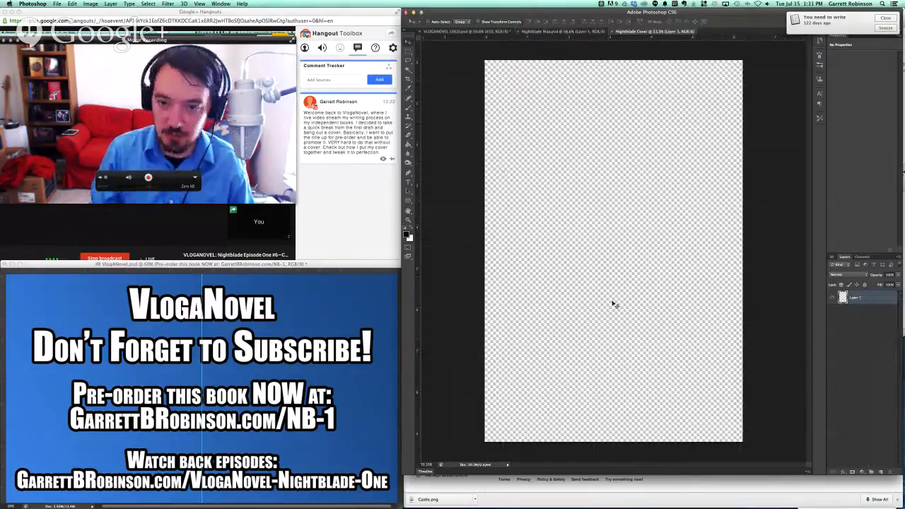
Step: Fill the cover's empty layer with black using the Paint Bucket, and switch to Finder
{"action": "key", "text": "g"}
{"action": "left_click", "coordinate": [598, 251]}
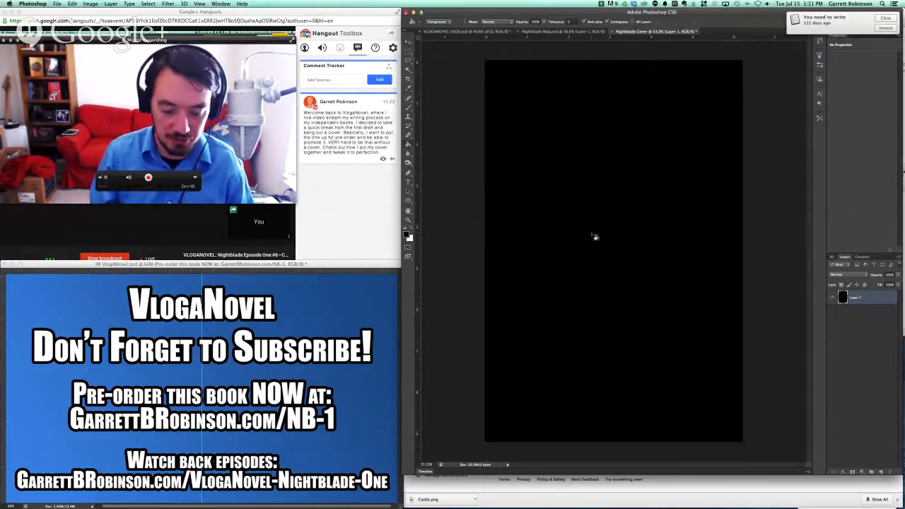
{"action": "key", "text": "super+Tab"}
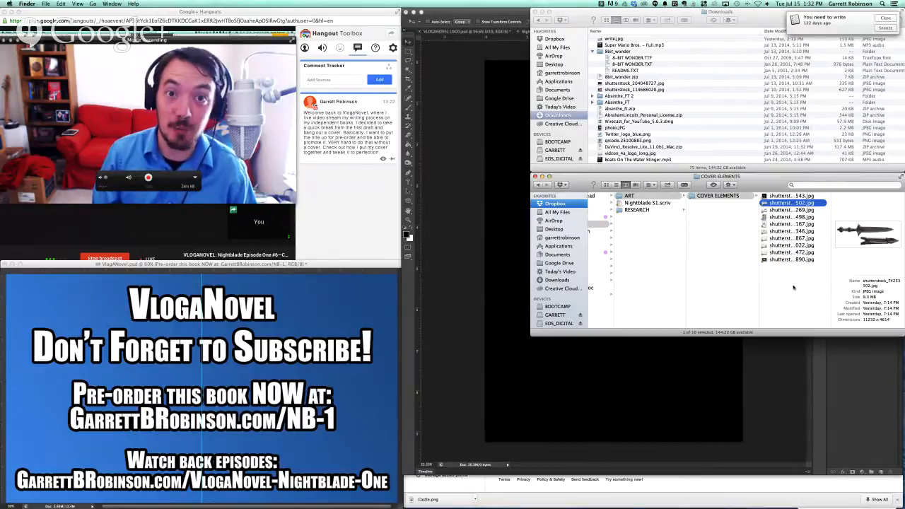
Step: Place the veiled eyes image shutterstock_154896890.jpg from the COVER ELEMENTS folder into the Nightblade Cover document in Photoshop
{"action": "left_click_drag", "start_coordinate": [793, 287], "coordinate": [773, 198]}
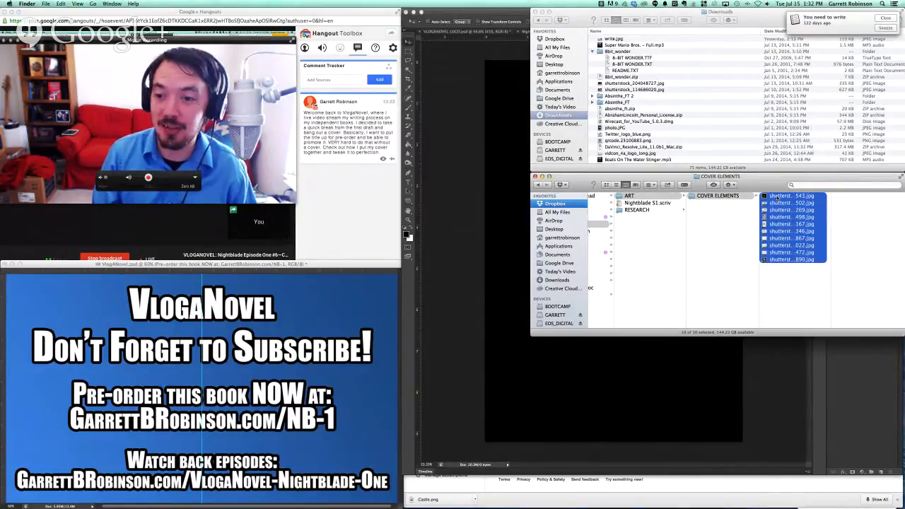
{"action": "left_click", "coordinate": [781, 270]}
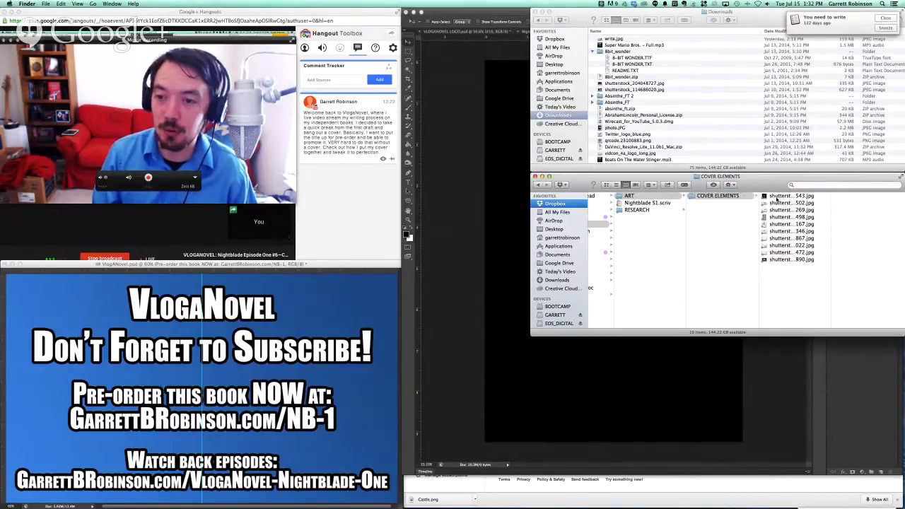
{"action": "left_click", "coordinate": [778, 197]}
{"action": "left_click", "coordinate": [781, 260]}
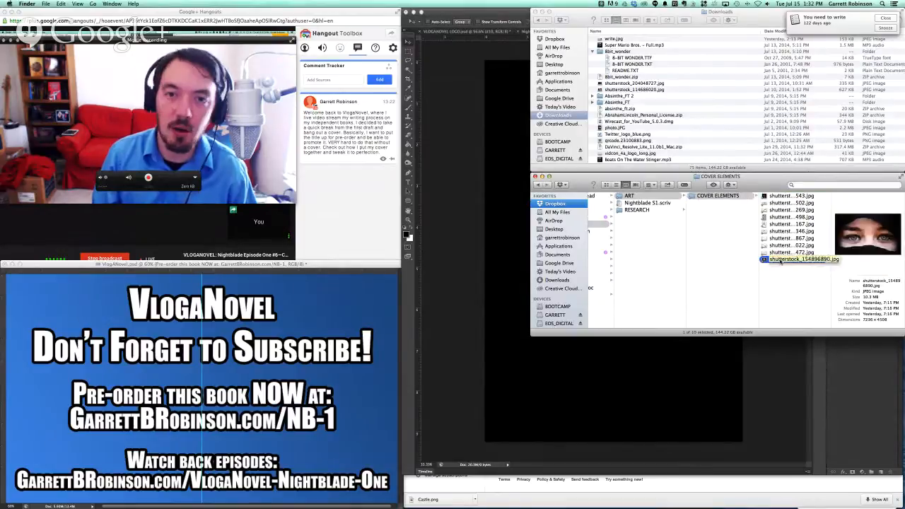
{"action": "left_click_drag", "start_coordinate": [780, 260], "coordinate": [496, 222]}
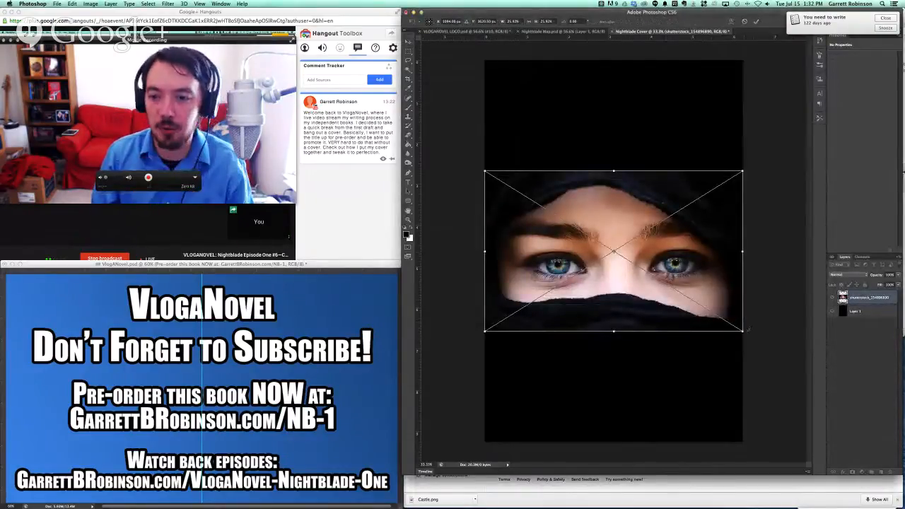
Step: Scale the placed eyes image proportionally to about 23.9% and move it into the upper half of the cover
{"action": "left_click_drag", "start_coordinate": [742, 331], "coordinate": [721, 317]}
{"action": "key", "text": "super+z"}
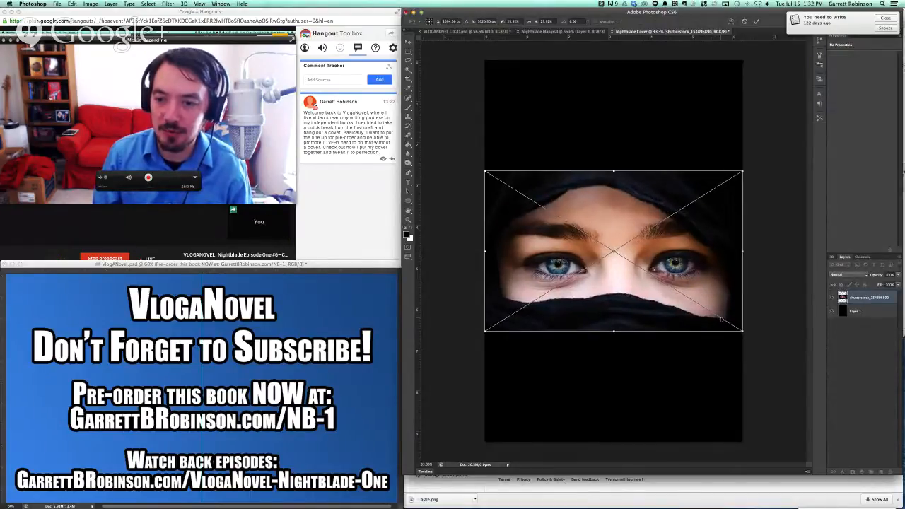
{"action": "double_click", "coordinate": [511, 22]}
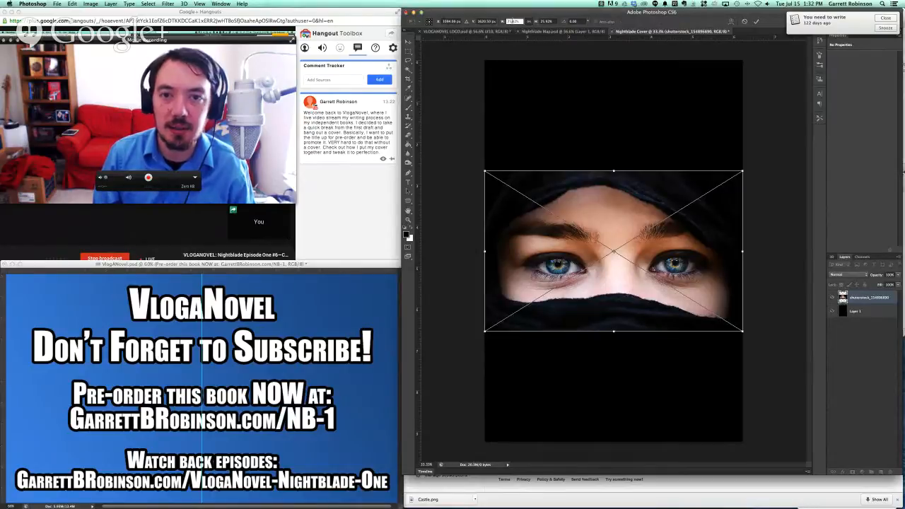
{"action": "key", "text": "Down"}
{"action": "key", "text": "Down"}
{"action": "key", "text": "Down"}
{"action": "key", "text": "Up"}
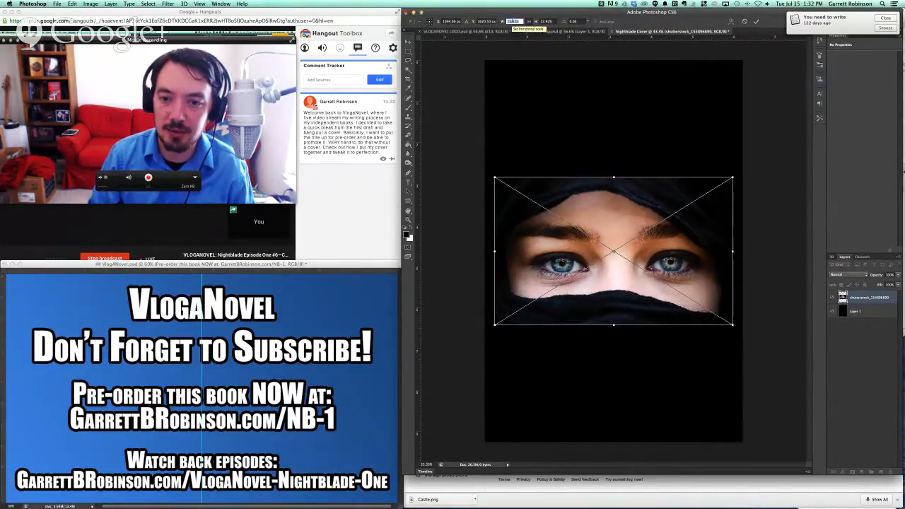
{"action": "key", "text": "Return"}
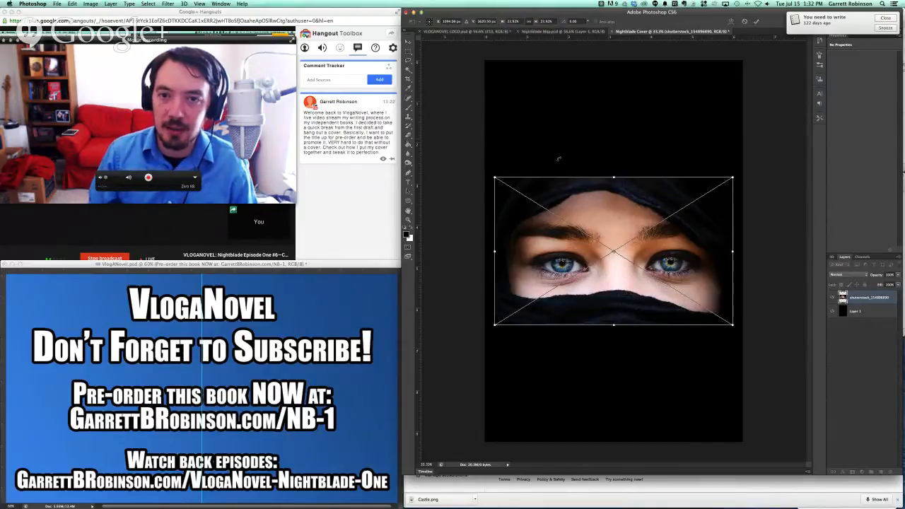
{"action": "left_click_drag", "start_coordinate": [613, 222], "coordinate": [610, 158]}
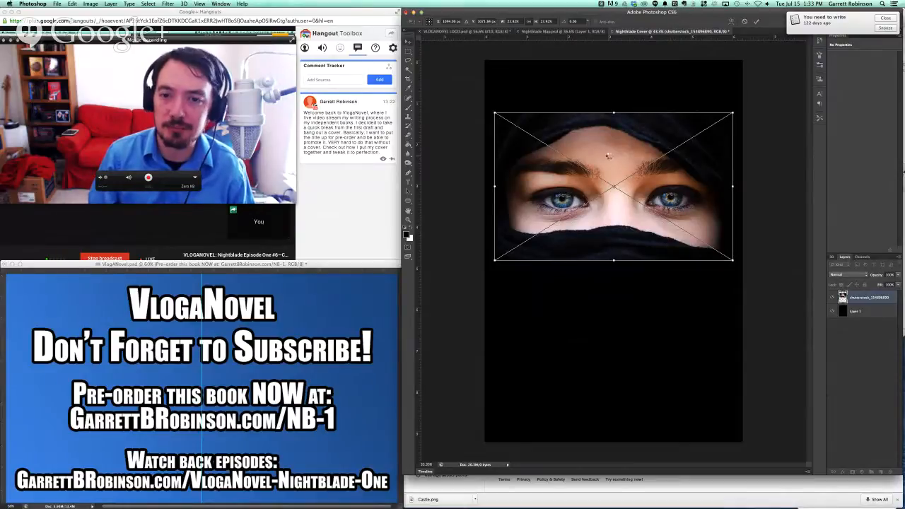
{"action": "key", "text": "Return"}
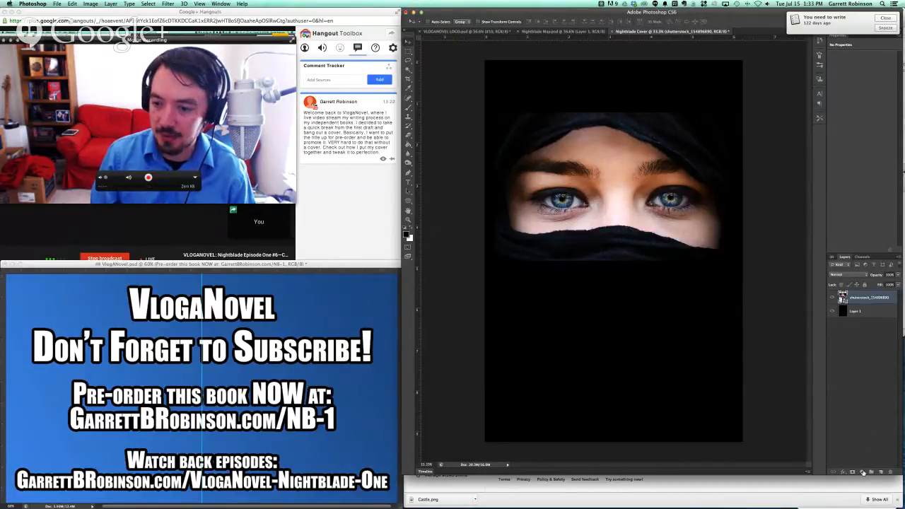
Step: Add a layer mask to the eyes image and place four guides just inside the image's edges
{"action": "left_click", "coordinate": [863, 472]}
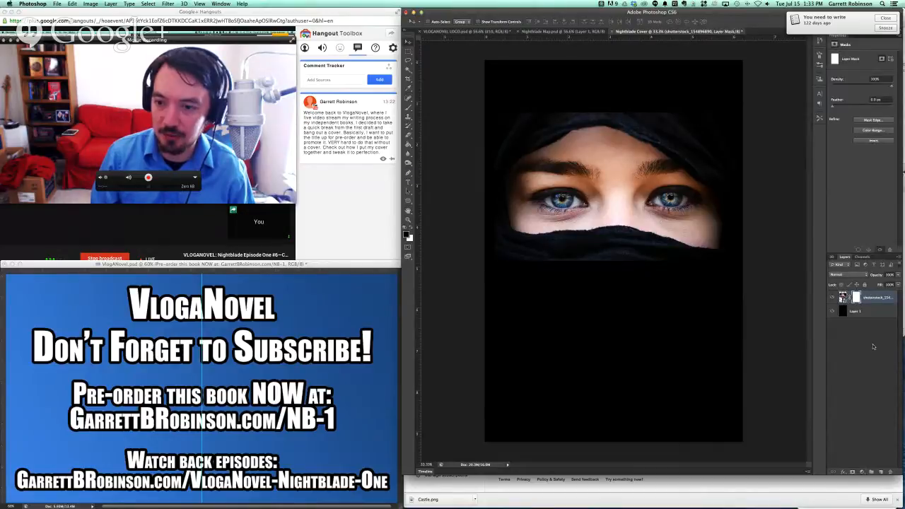
{"action": "key", "text": "m"}
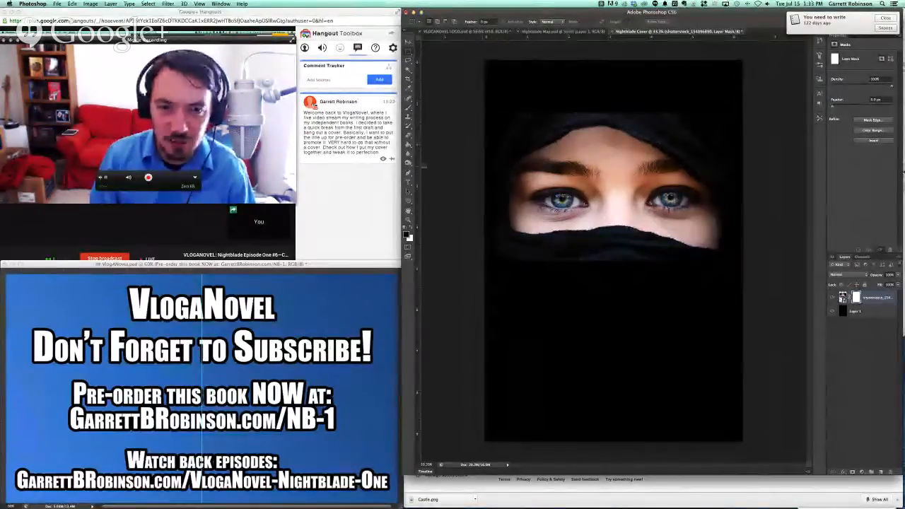
{"action": "left_click_drag", "start_coordinate": [419, 198], "coordinate": [502, 200]}
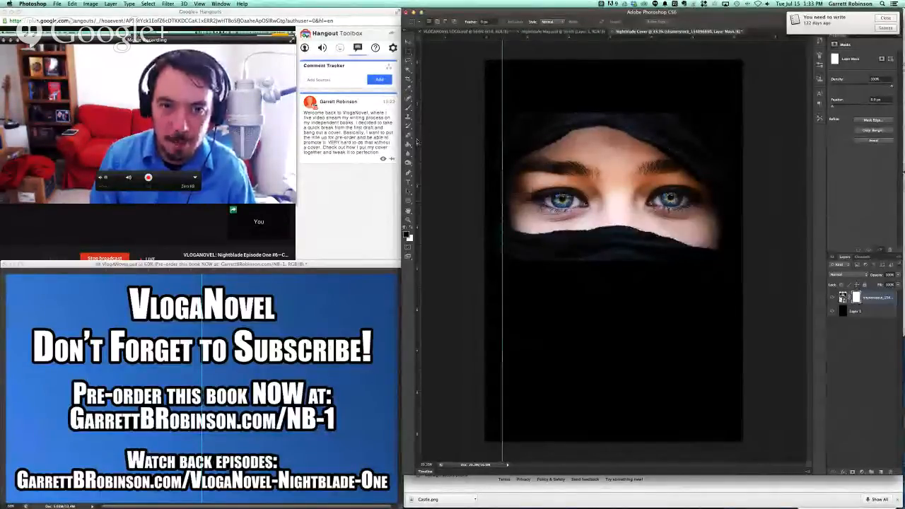
{"action": "left_click_drag", "start_coordinate": [417, 142], "coordinate": [725, 161]}
{"action": "left_click_drag", "start_coordinate": [598, 39], "coordinate": [601, 119]}
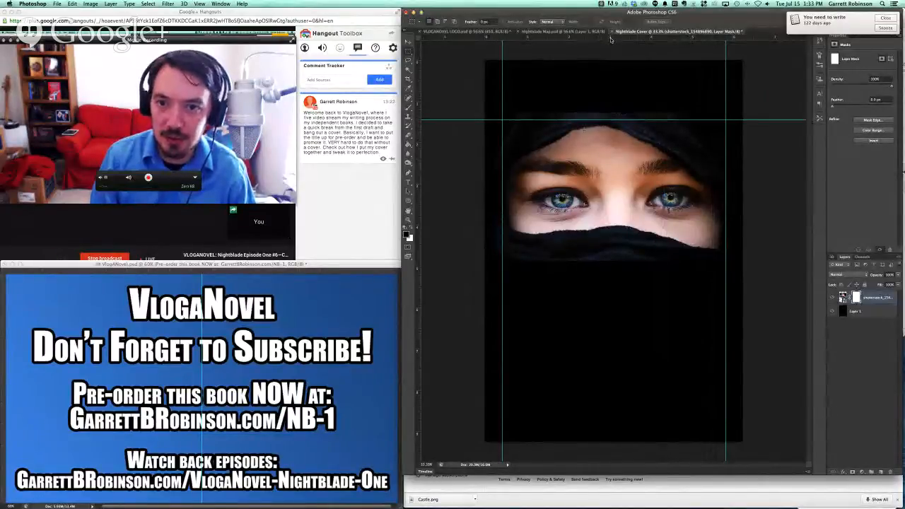
{"action": "left_click_drag", "start_coordinate": [611, 39], "coordinate": [627, 255]}
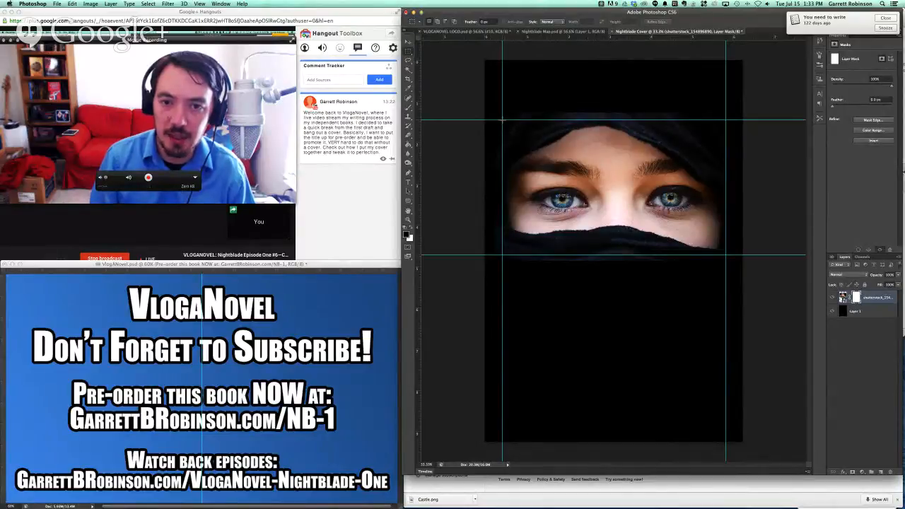
Step: Select the rectangle framed by the four guides and invert the selection
{"action": "left_click_drag", "start_coordinate": [503, 119], "coordinate": [725, 254]}
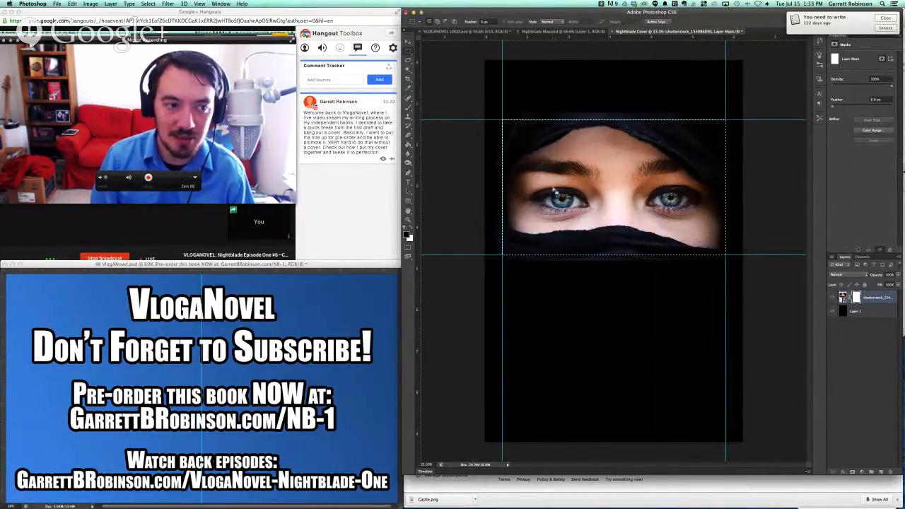
{"action": "key", "text": "g"}
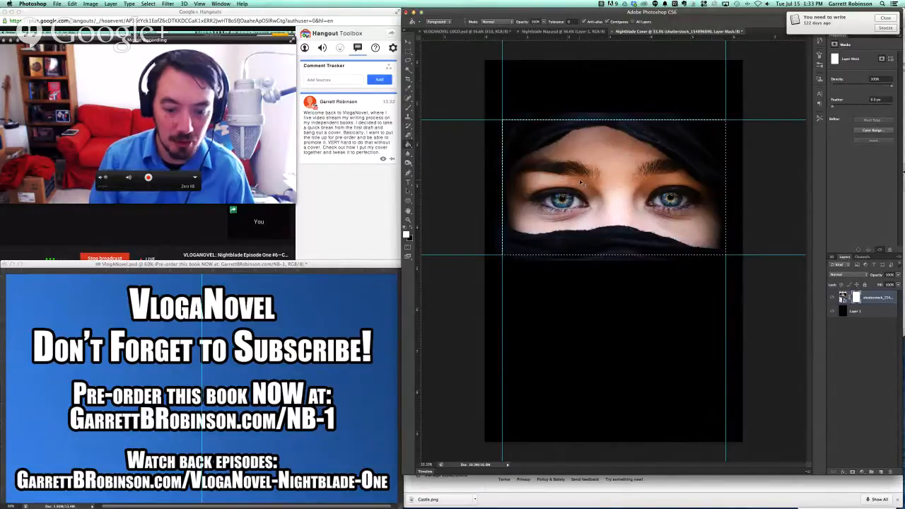
{"action": "key", "text": "super+shift+i"}
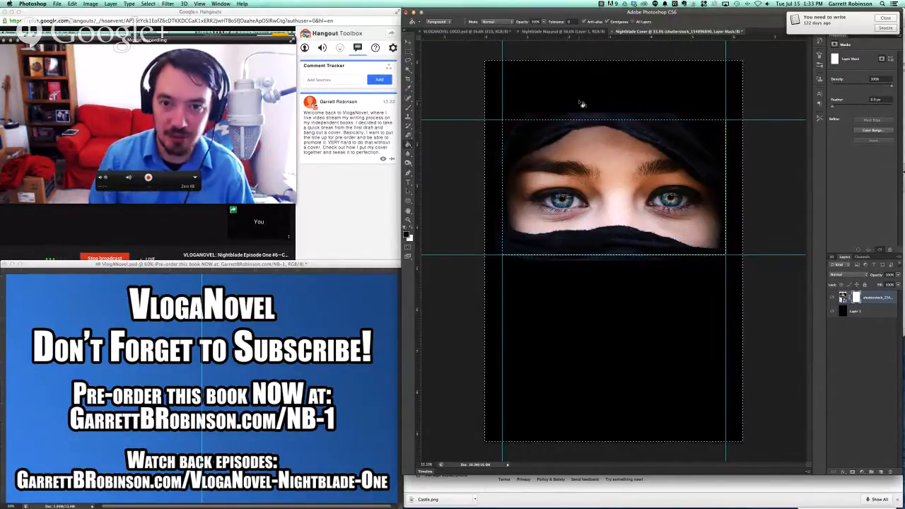
Step: Try filling the mask outside the guide rectangle with black, and undo back to the inverted selection
{"action": "left_click", "coordinate": [584, 106]}
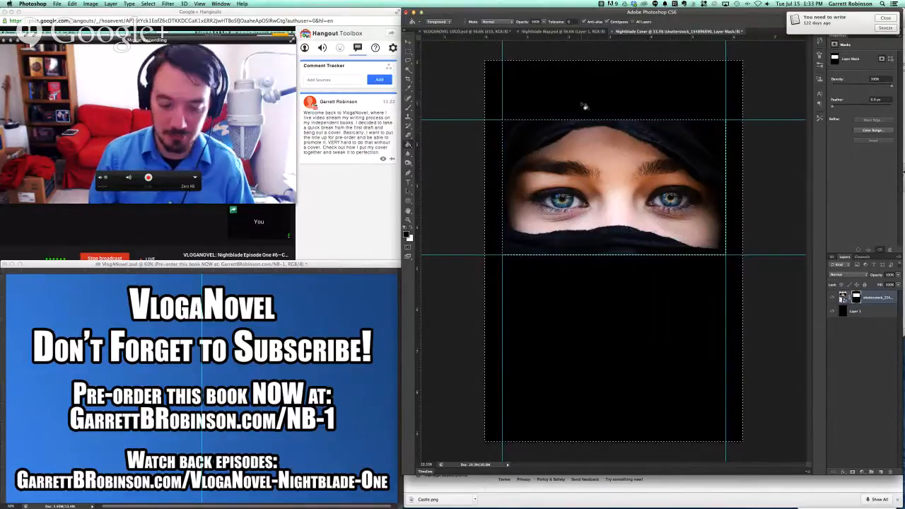
{"action": "key", "text": "super+d"}
{"action": "key", "text": "m"}
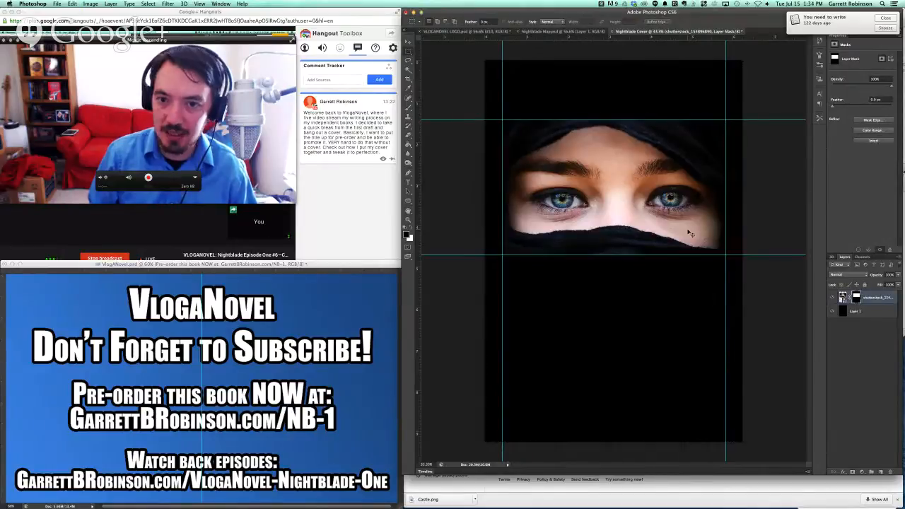
{"action": "key", "text": "super+a"}
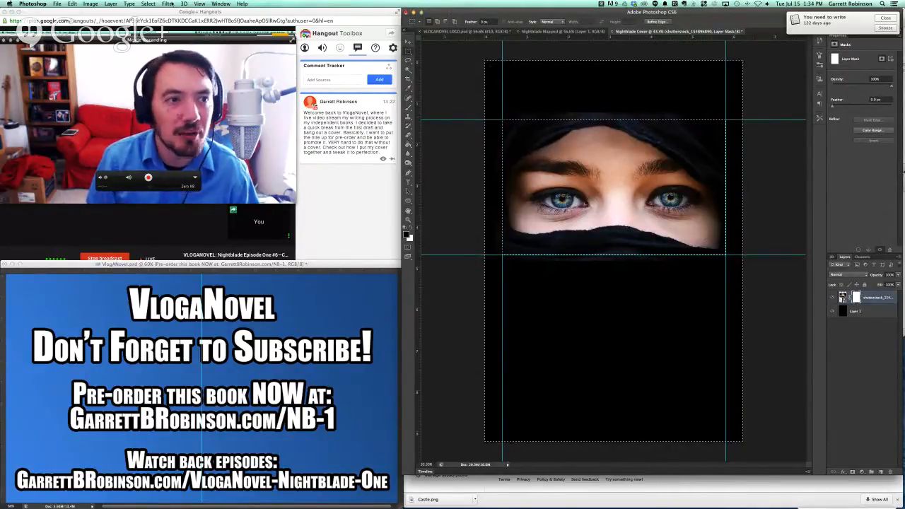
Step: Soften the inverted selection's border by increasing Feather in Refine Edge
{"action": "left_click", "coordinate": [657, 22]}
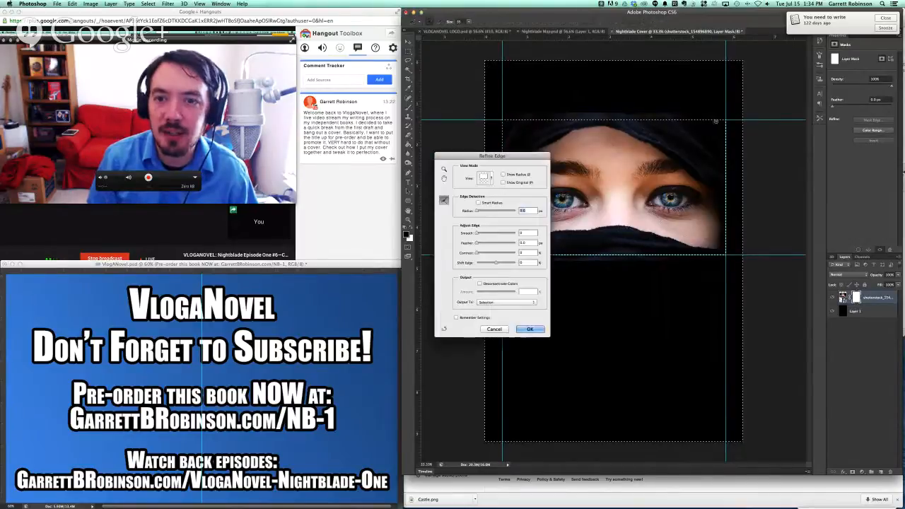
{"action": "left_click_drag", "start_coordinate": [495, 156], "coordinate": [424, 153]}
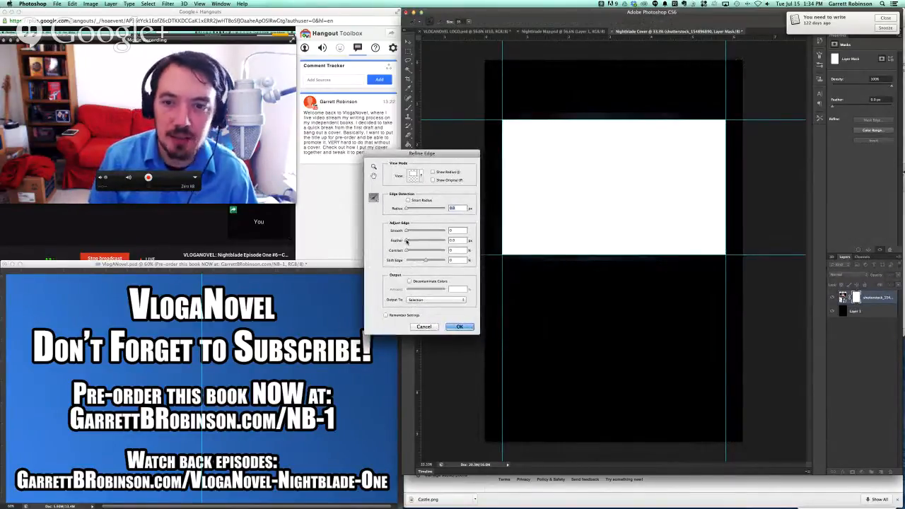
{"action": "left_click_drag", "start_coordinate": [407, 240], "coordinate": [430, 243]}
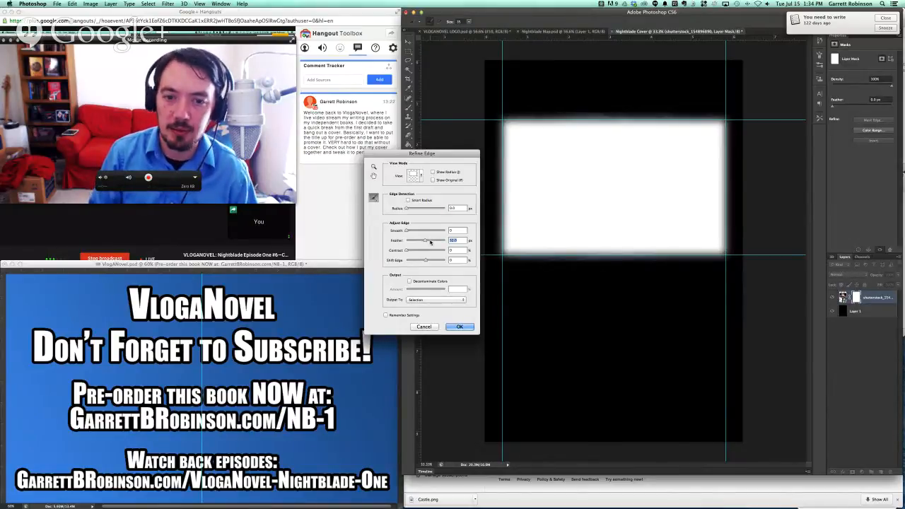
{"action": "key", "text": "Return"}
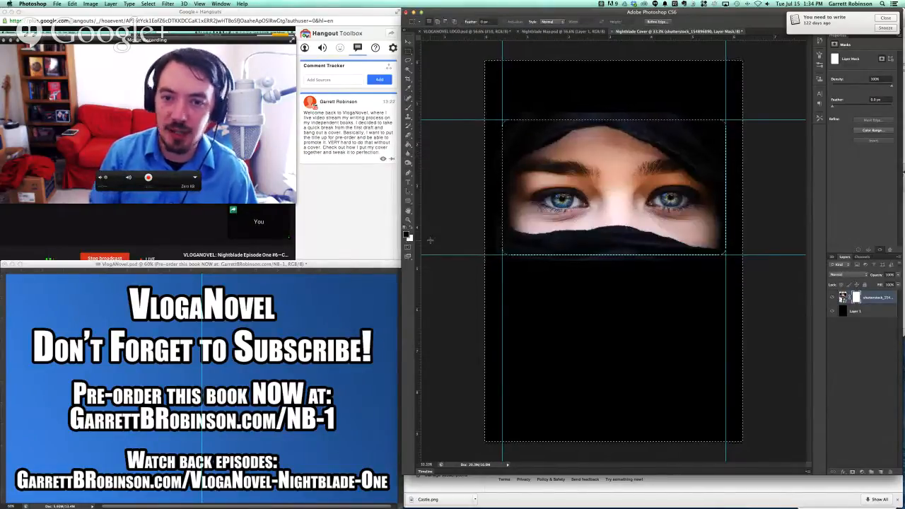
Step: Fill the feathered selection on the eyes layer's mask with black, deselect, and hide the guides
{"action": "key", "text": "g"}
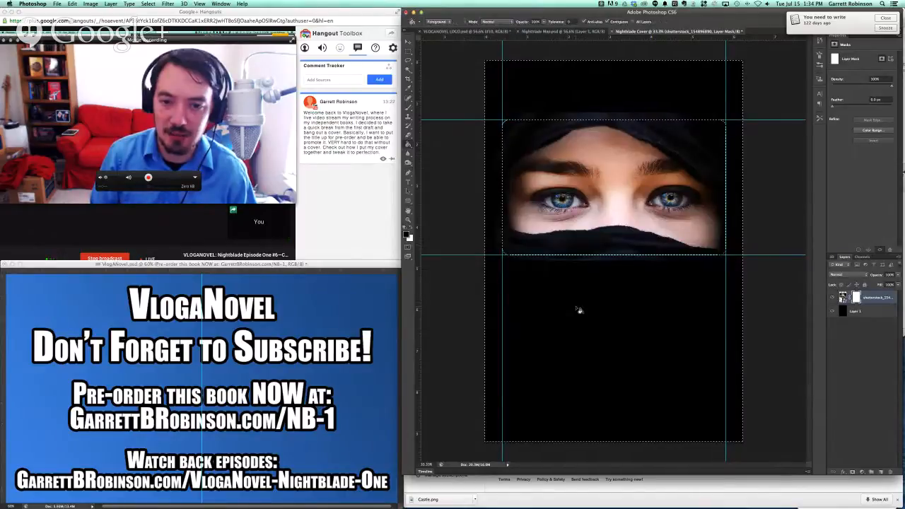
{"action": "key", "text": "ctrl+d"}
{"action": "key", "text": "m"}
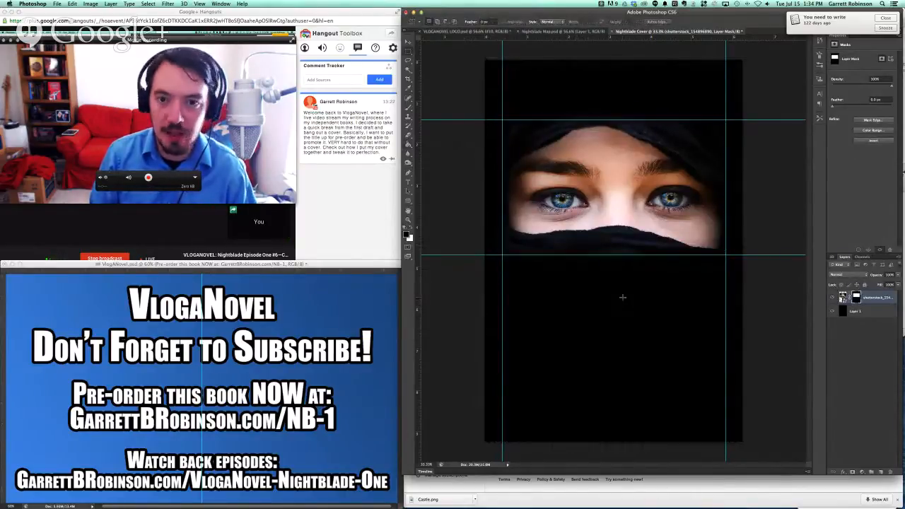
{"action": "key", "text": "ctrl+semicolon"}
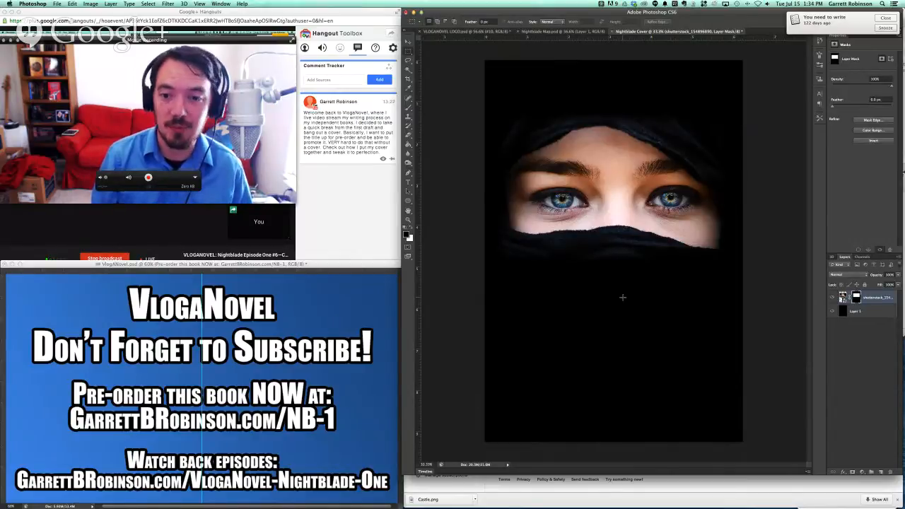
{"action": "key", "text": "v"}
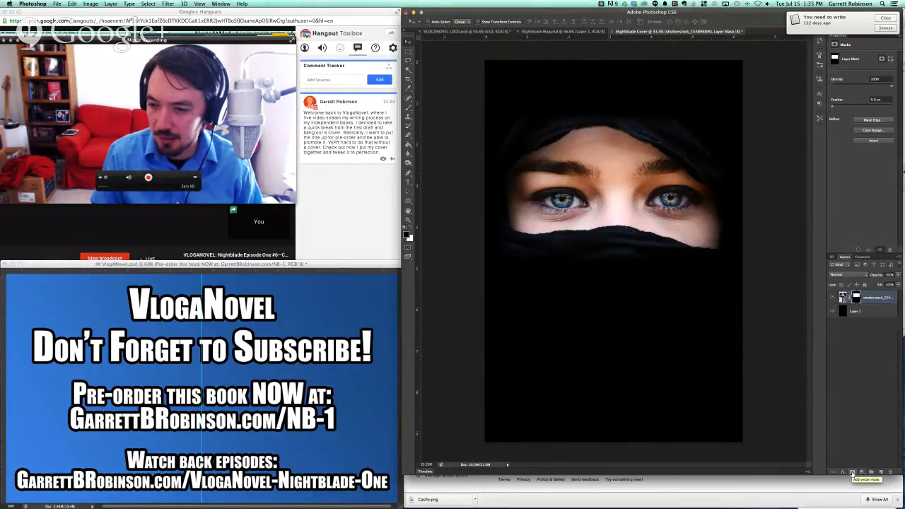
{"action": "left_click", "coordinate": [852, 472]}
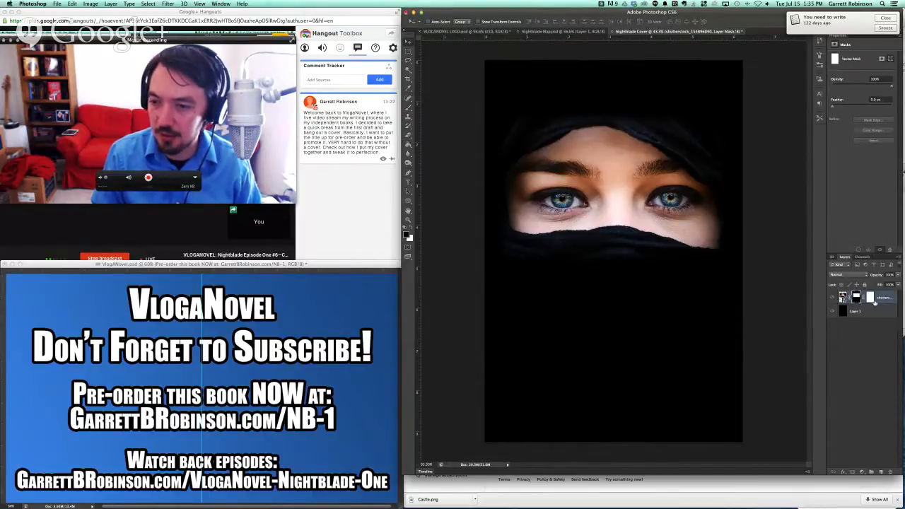
{"action": "key", "text": "super+z"}
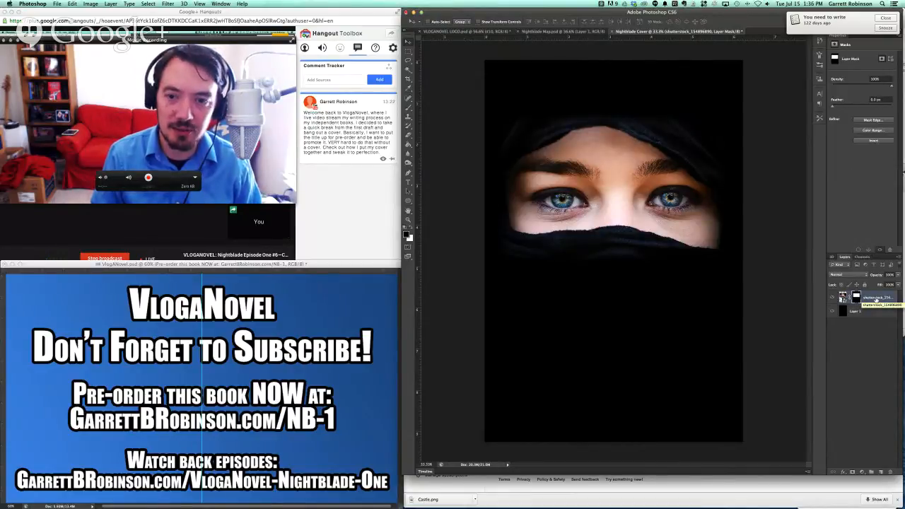
Step: Duplicate the masked eyes layer under its default name
{"action": "left_click", "coordinate": [876, 299]}
{"action": "right_click", "coordinate": [877, 300]}
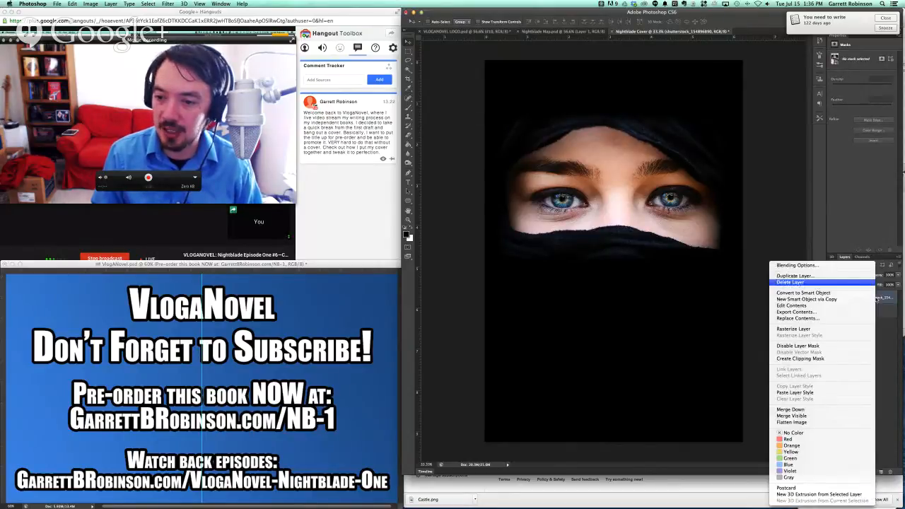
{"action": "left_click", "coordinate": [793, 276]}
{"action": "key", "text": "Return"}
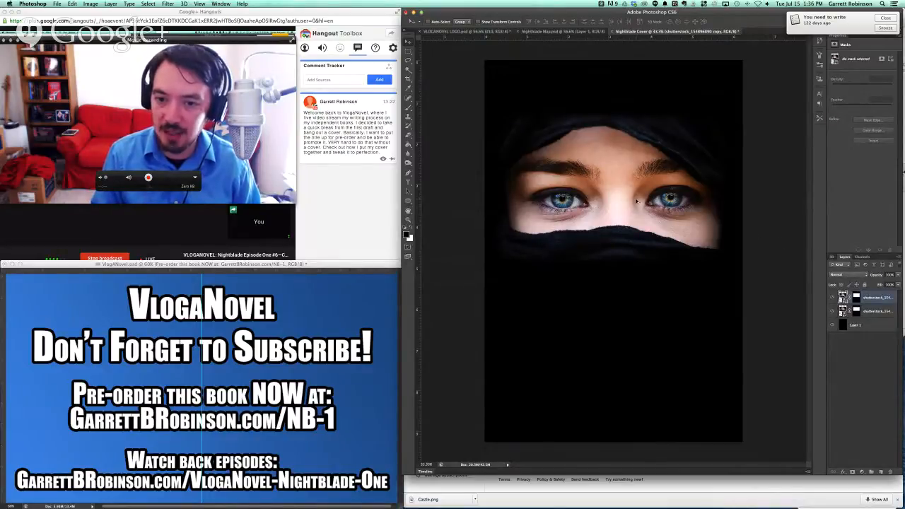
Step: Place a vertical guide at the left edge of the left eye's iris and a horizontal guide along its lower edge
{"action": "scroll", "coordinate": [636, 201], "scroll_direction": "up", "scroll_amount": 2}
{"action": "scroll", "coordinate": [519, 201], "scroll_direction": "up", "scroll_amount": 5}
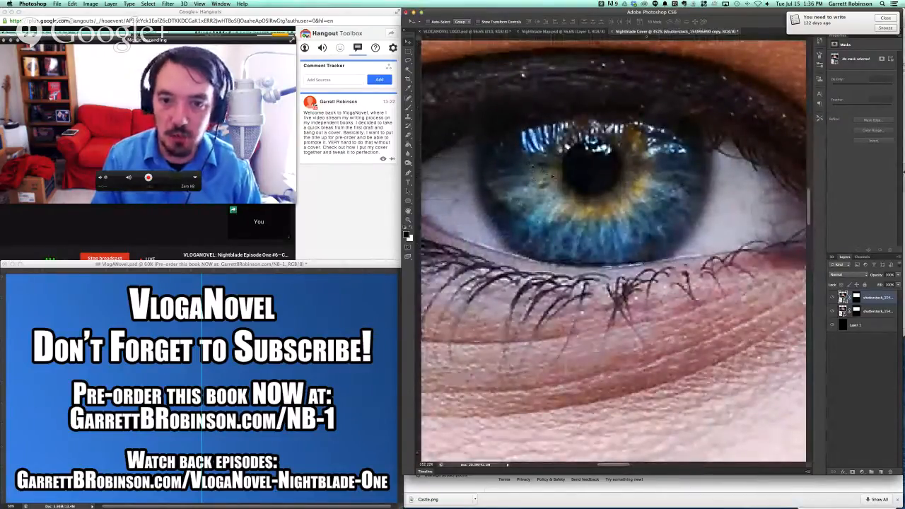
{"action": "scroll", "coordinate": [527, 163], "scroll_direction": "up", "scroll_amount": 2}
{"action": "key", "text": "m"}
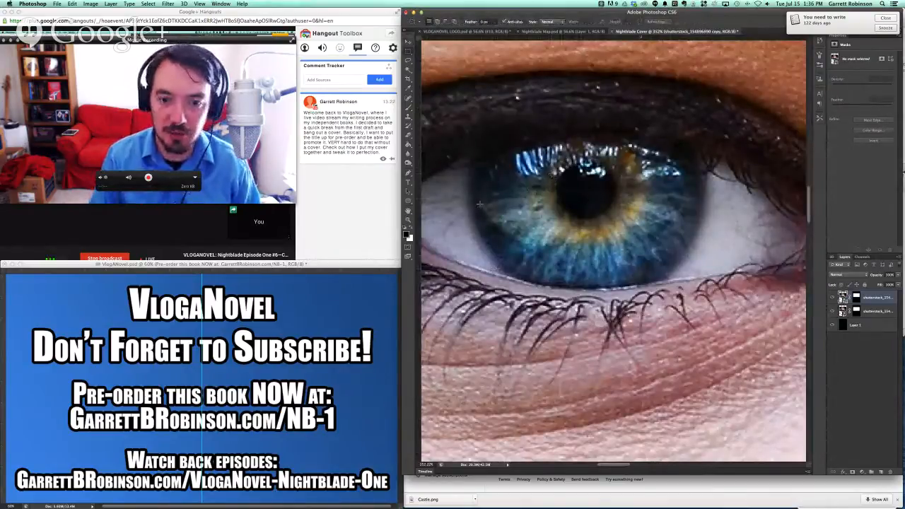
{"action": "left_click_drag", "start_coordinate": [419, 165], "coordinate": [470, 165]}
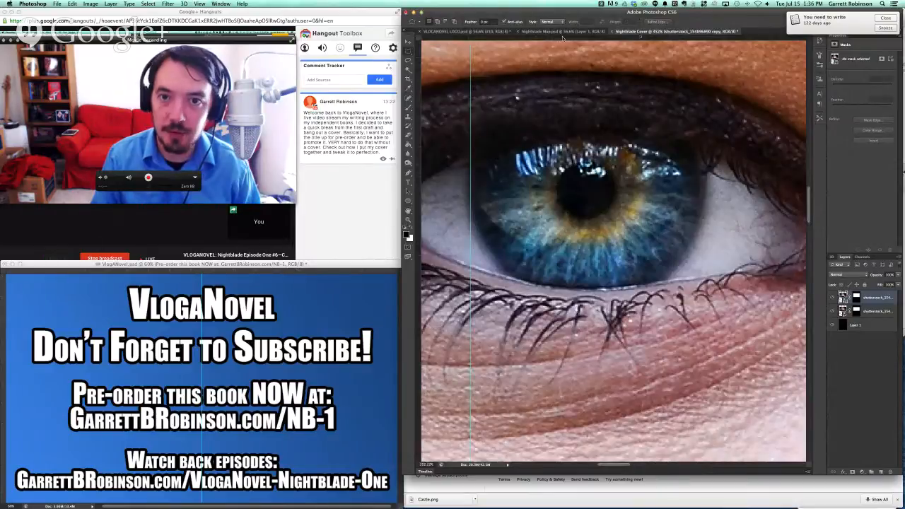
{"action": "left_click_drag", "start_coordinate": [576, 43], "coordinate": [583, 293]}
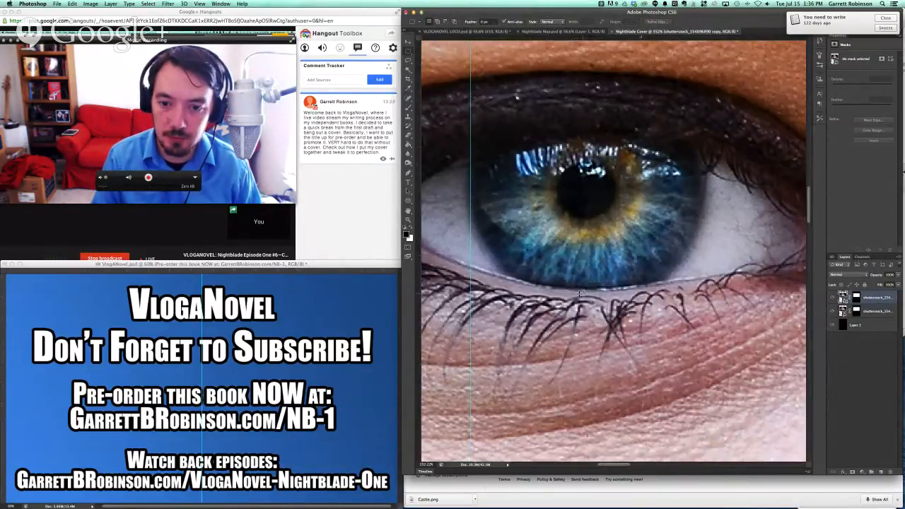
Step: Try a circular selection around the left iris, and nudge the horizontal guide slightly lower below the iris
{"action": "left_click_drag", "start_coordinate": [586, 189], "coordinate": [702, 71]}
{"action": "key", "text": "v"}
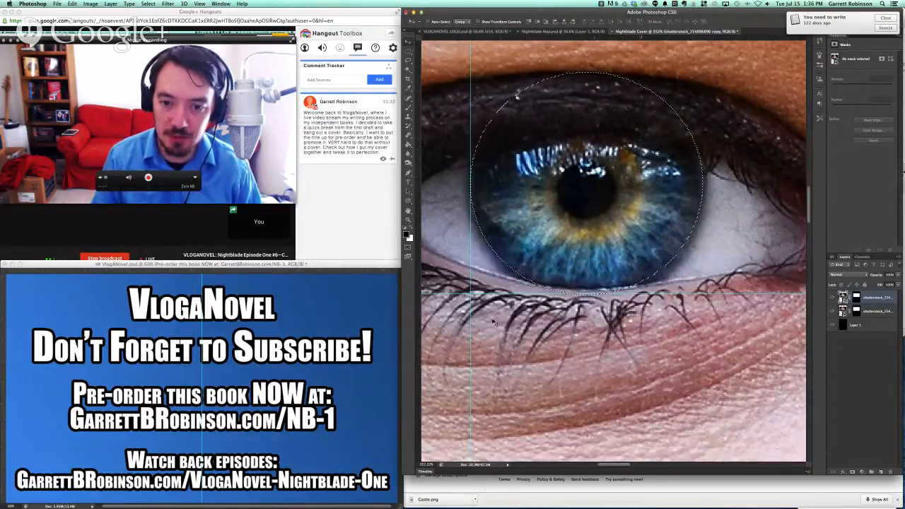
{"action": "left_click_drag", "start_coordinate": [490, 292], "coordinate": [491, 296]}
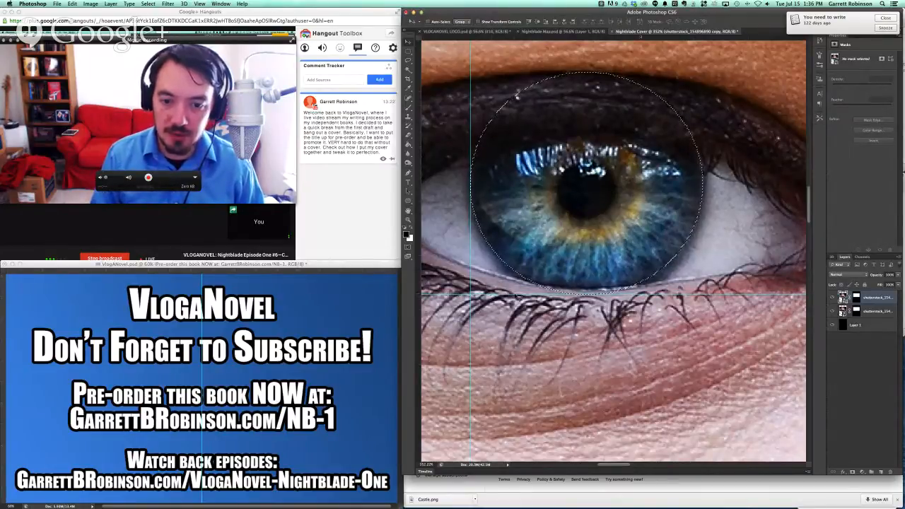
{"action": "key", "text": "m"}
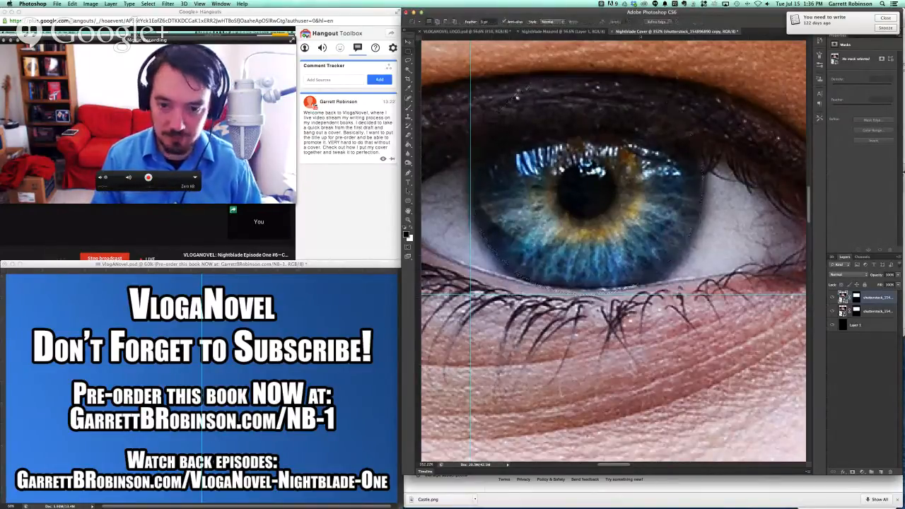
{"action": "key", "text": "v"}
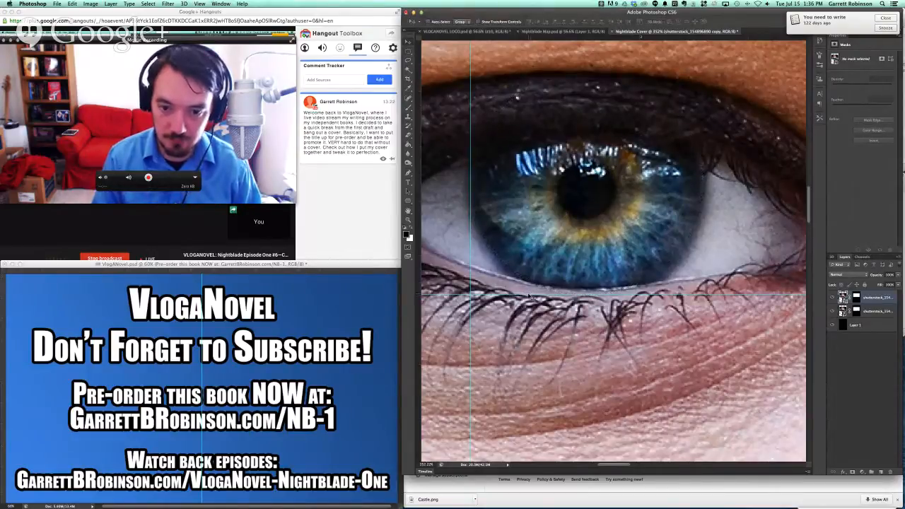
{"action": "left_click_drag", "start_coordinate": [526, 295], "coordinate": [527, 296]}
{"action": "key", "text": "m"}
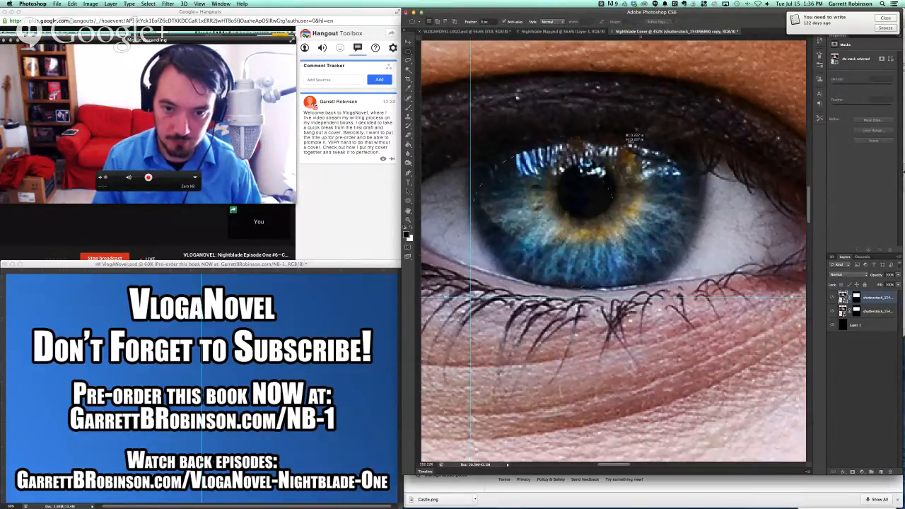
Step: Try a guide-aligned circular selection around the left iris, invert it, and deselect
{"action": "left_click_drag", "start_coordinate": [619, 142], "coordinate": [799, 63]}
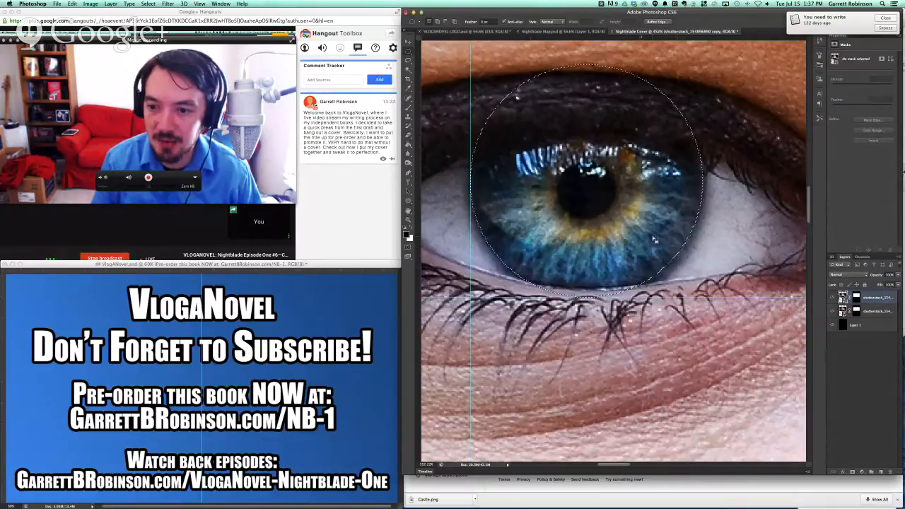
{"action": "key", "text": "super+shift+i"}
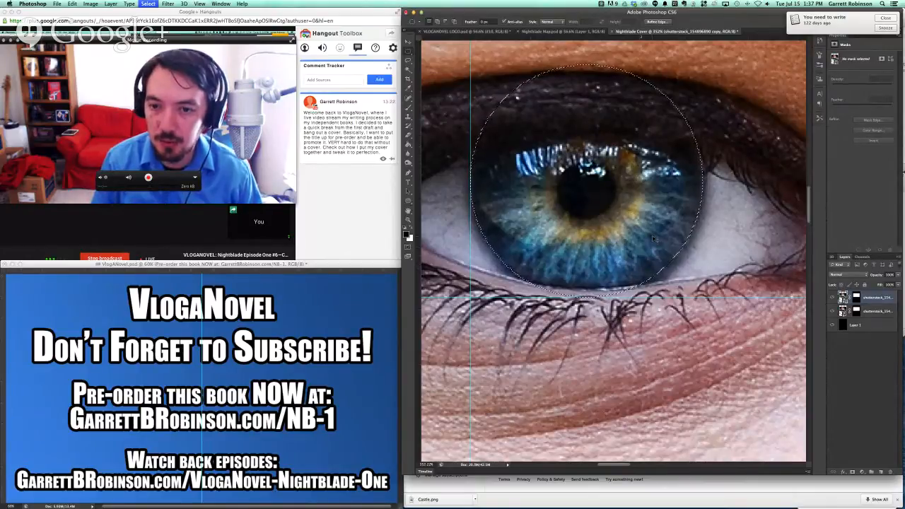
{"action": "key", "text": "super+d"}
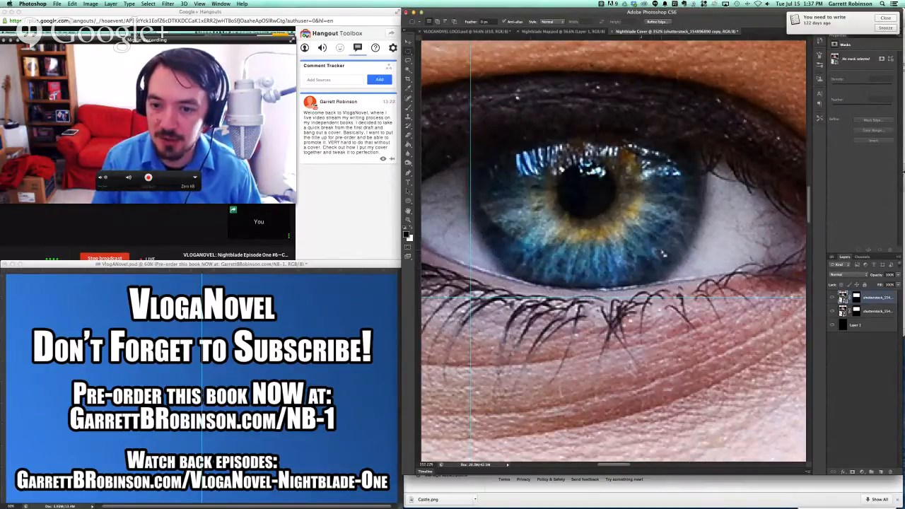
{"action": "key", "text": "super+0"}
{"action": "key", "text": "super+a"}
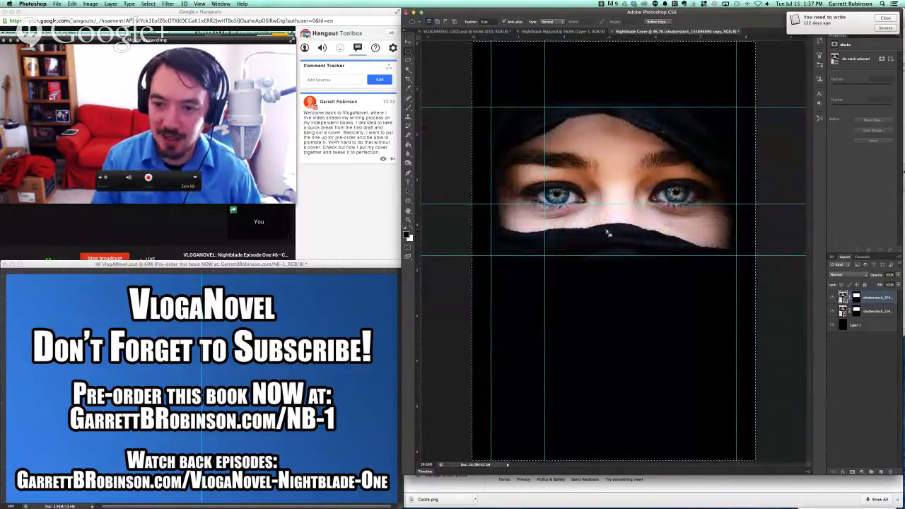
{"action": "key", "text": "g"}
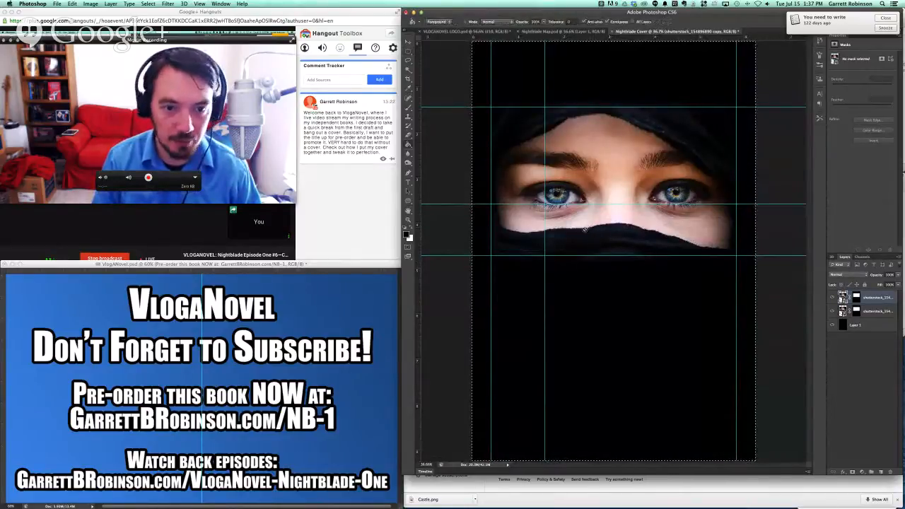
{"action": "key", "text": "x"}
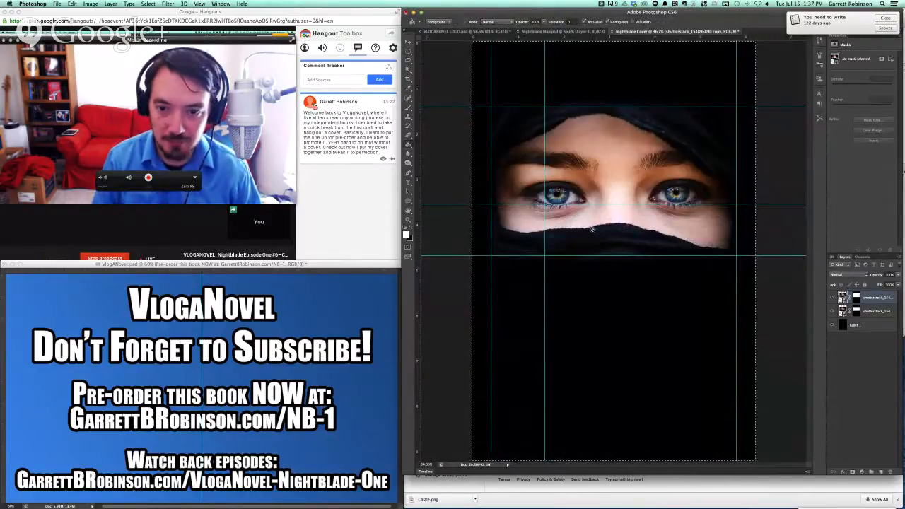
{"action": "key", "text": "x"}
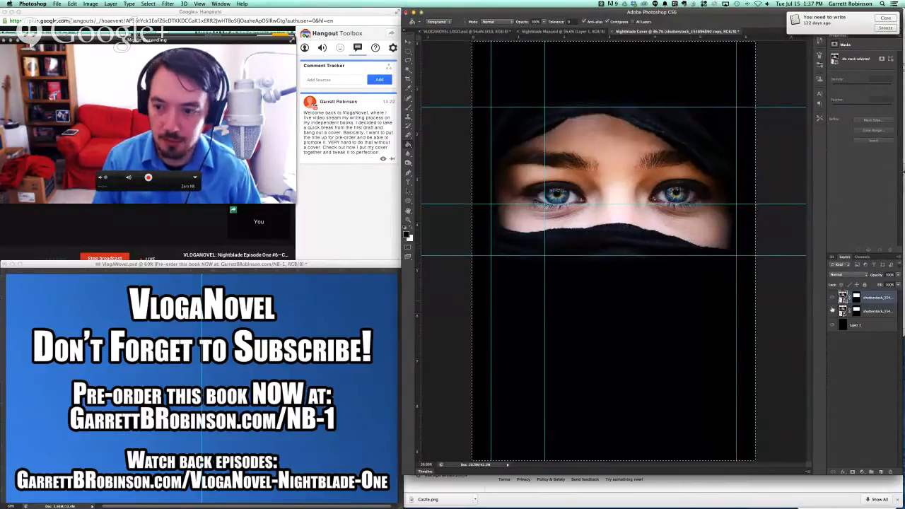
Step: Make the original eyes layer below the duplicate active, dismiss the reminder notification, and clear the canvas selection
{"action": "left_click", "coordinate": [856, 299]}
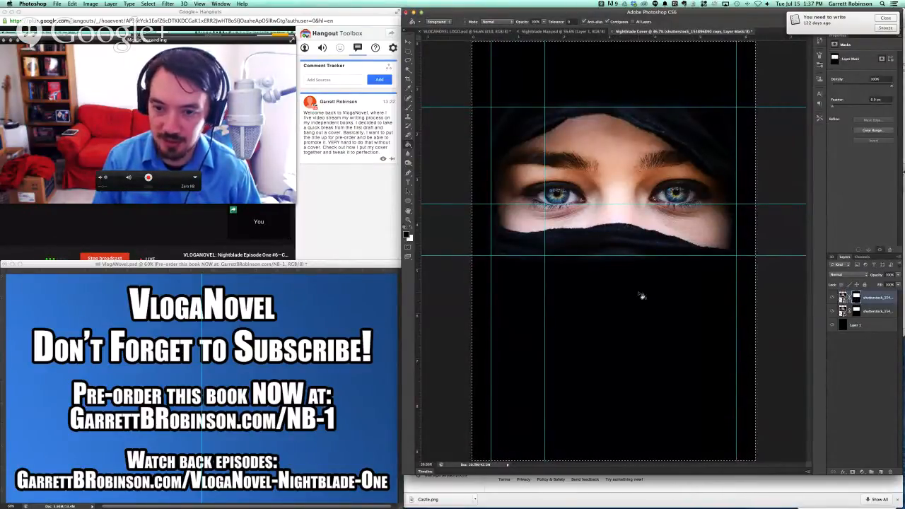
{"action": "left_click", "coordinate": [874, 313]}
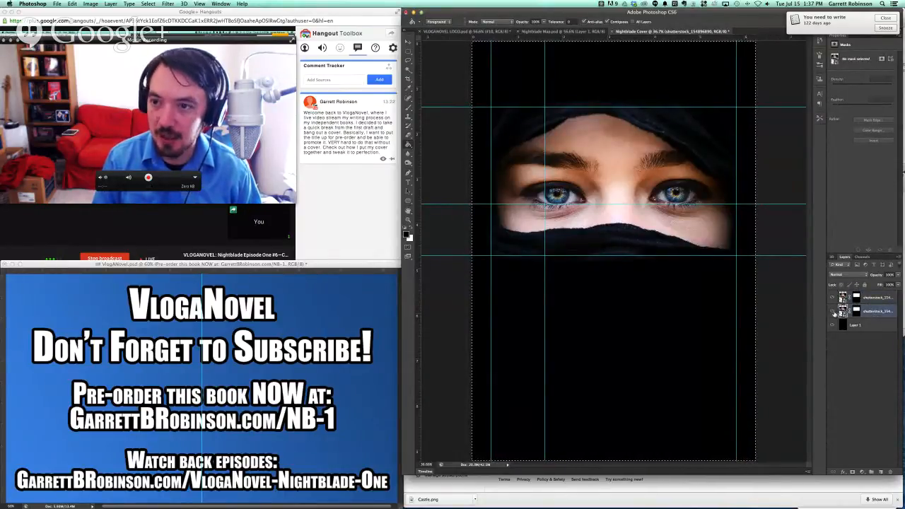
{"action": "left_click", "coordinate": [886, 20]}
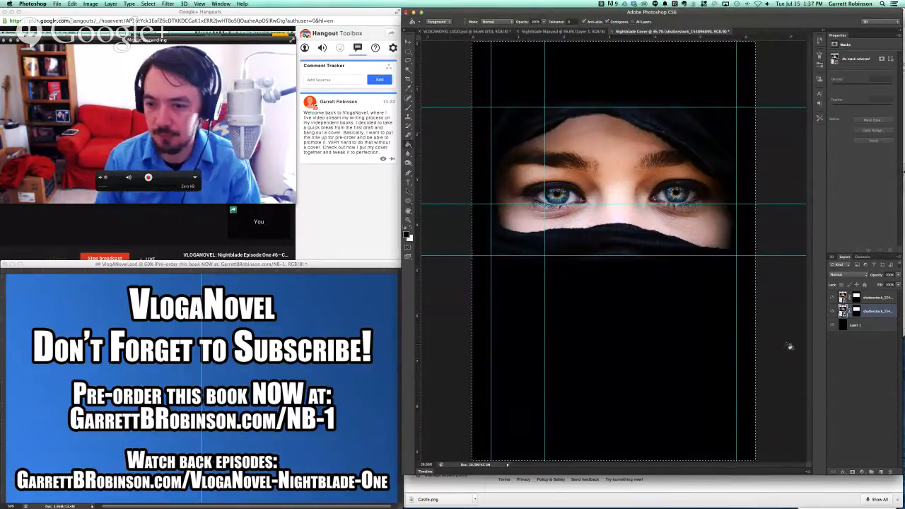
{"action": "key", "text": "m"}
{"action": "key", "text": "v"}
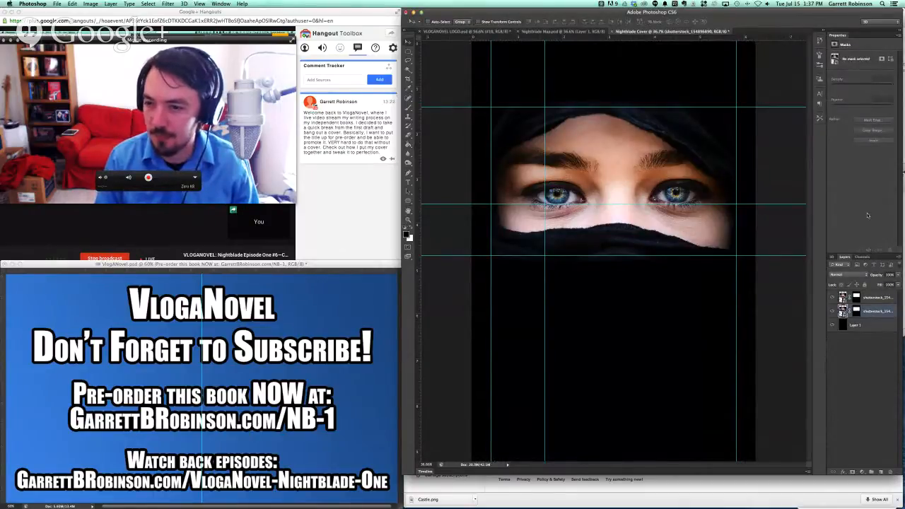
Step: Look through the collapsed panels for the image adjustment options
{"action": "left_click", "coordinate": [819, 55]}
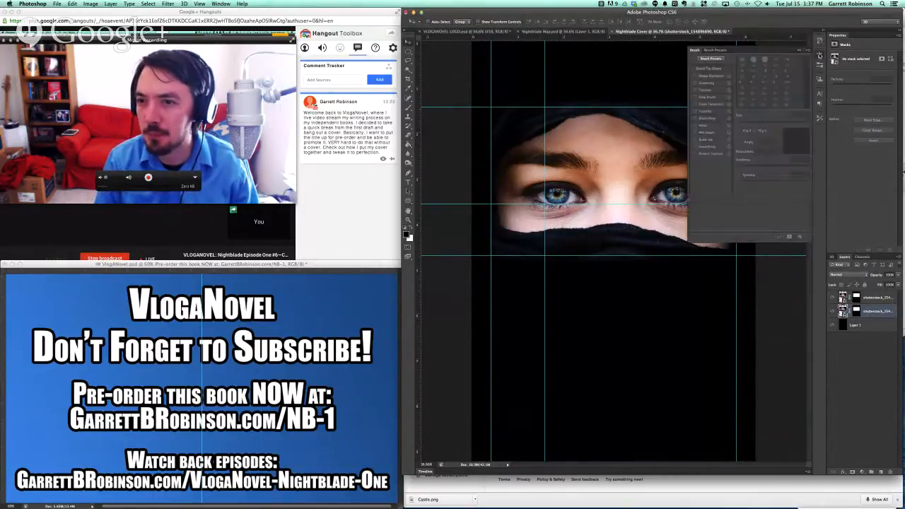
{"action": "left_click", "coordinate": [820, 55]}
{"action": "left_click", "coordinate": [820, 64]}
{"action": "left_click", "coordinate": [819, 65]}
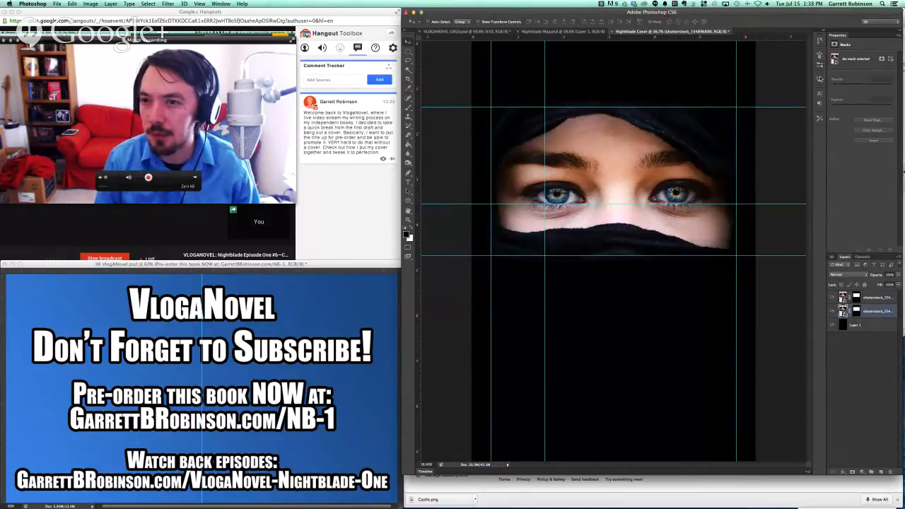
{"action": "left_click", "coordinate": [820, 79]}
{"action": "left_click", "coordinate": [821, 79]}
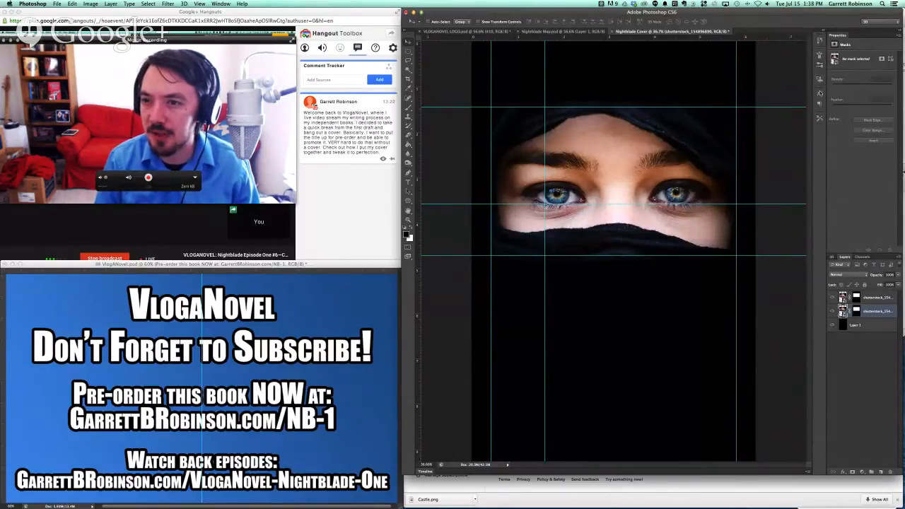
{"action": "left_click", "coordinate": [819, 119]}
{"action": "left_click", "coordinate": [820, 118]}
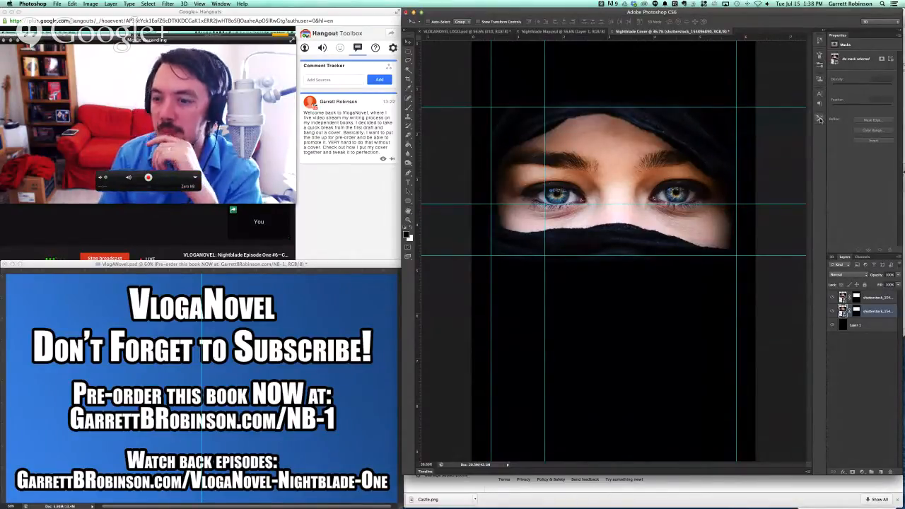
{"action": "left_click", "coordinate": [820, 119]}
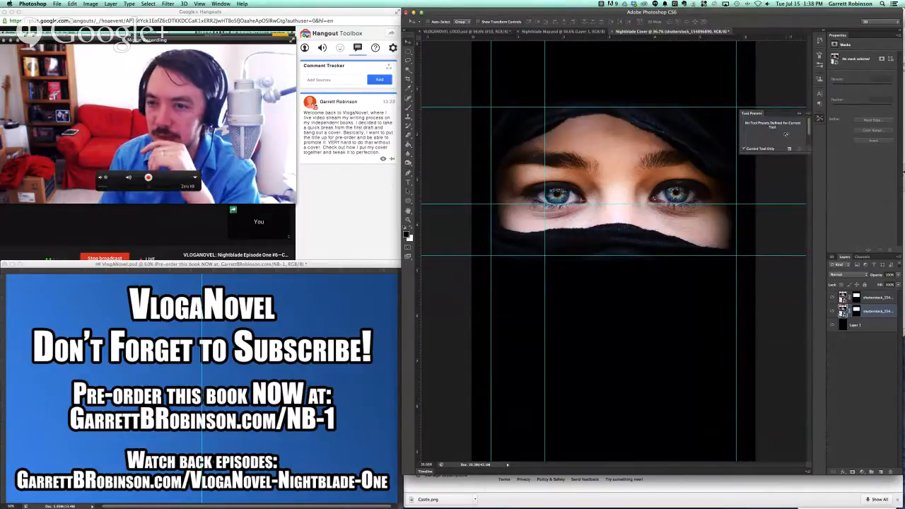
{"action": "left_click", "coordinate": [819, 119]}
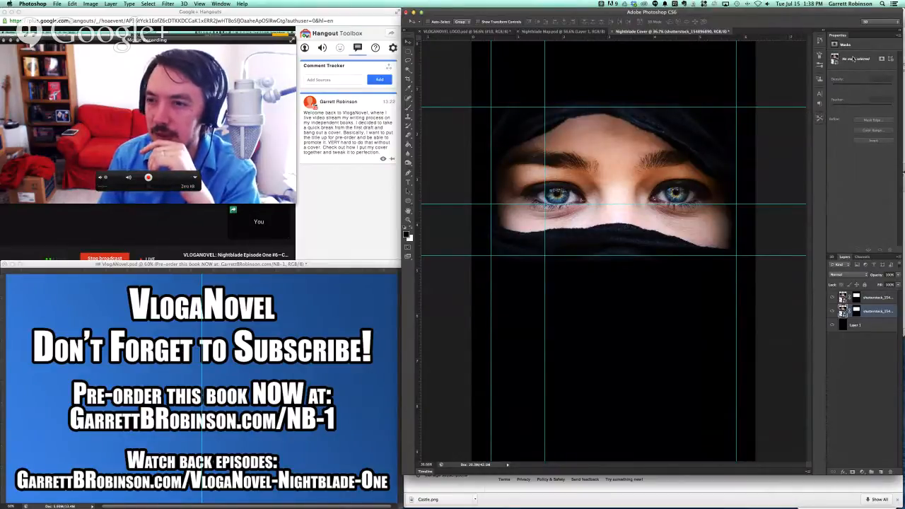
{"action": "left_click", "coordinate": [898, 39]}
{"action": "left_click", "coordinate": [859, 164]}
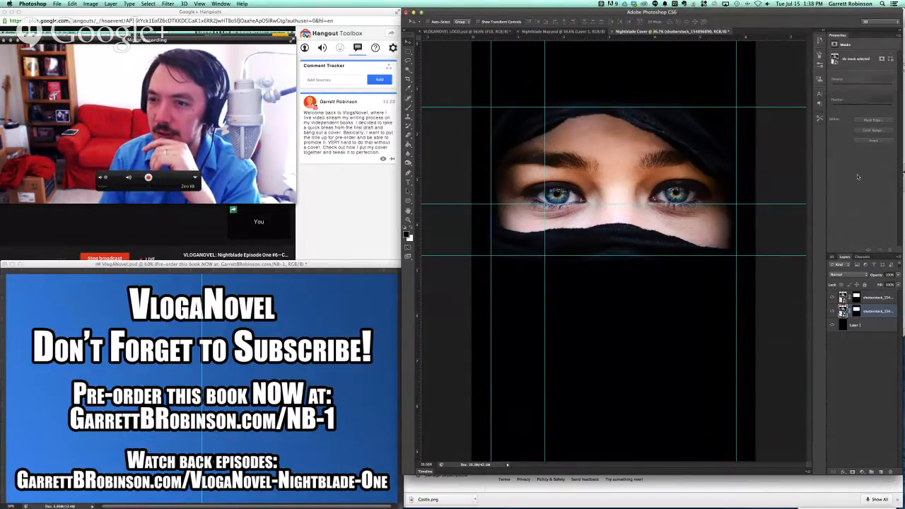
Step: Show the Adjustments panel and dock it between Properties and Layers
{"action": "left_click", "coordinate": [205, 3]}
{"action": "mouse_move", "coordinate": [219, 3]}
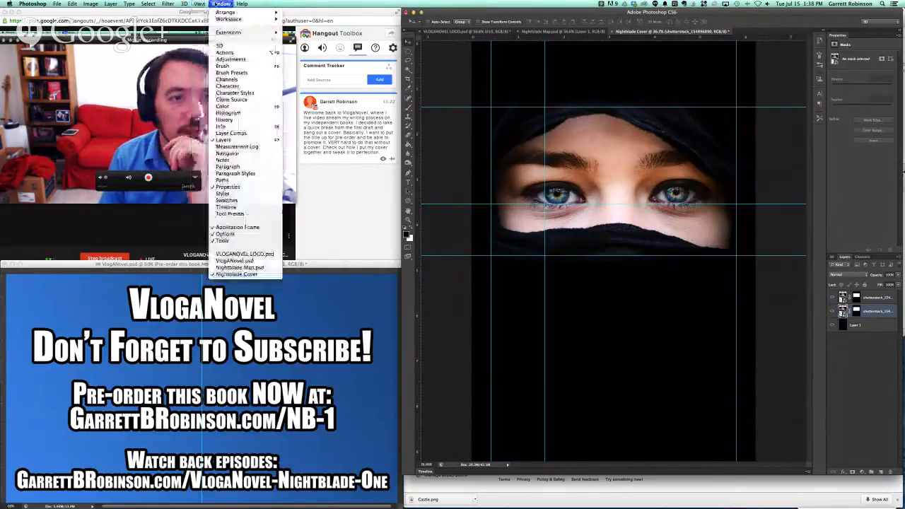
{"action": "left_click", "coordinate": [231, 59]}
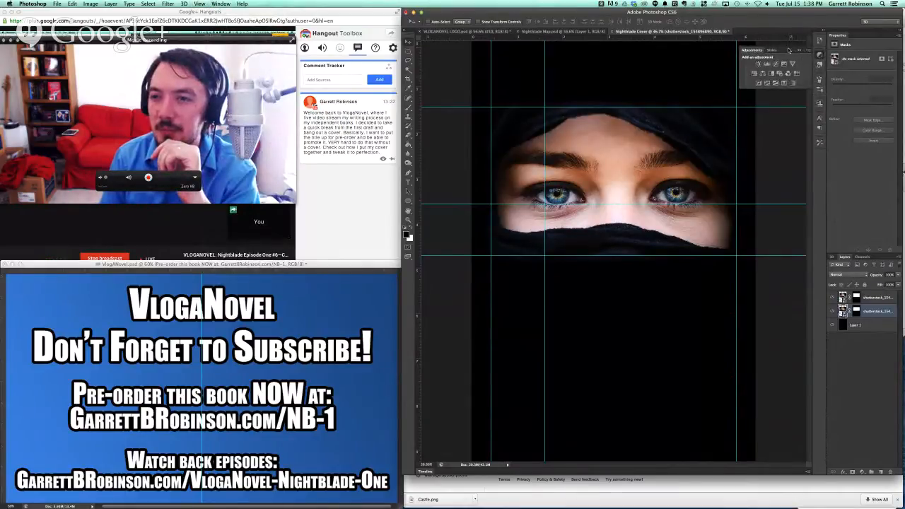
{"action": "left_click_drag", "start_coordinate": [788, 49], "coordinate": [870, 236]}
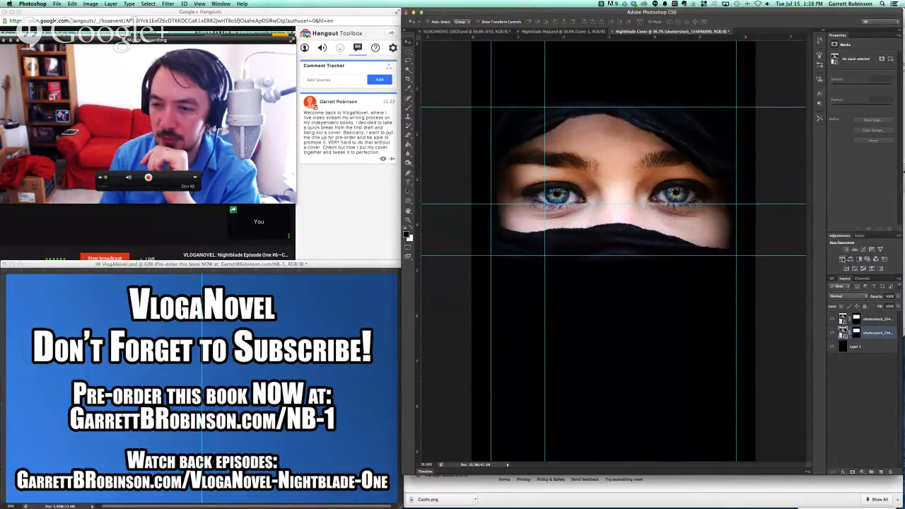
Step: Add a Hue/Saturation adjustment above the original eyes layer with Saturation -100, and hide the duplicate eyes layer
{"action": "left_click", "coordinate": [842, 258]}
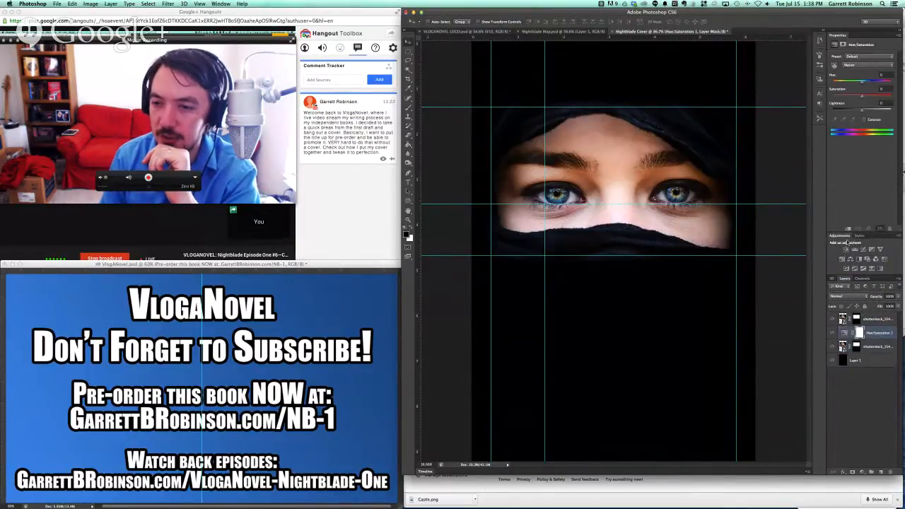
{"action": "left_click_drag", "start_coordinate": [846, 275], "coordinate": [847, 220]}
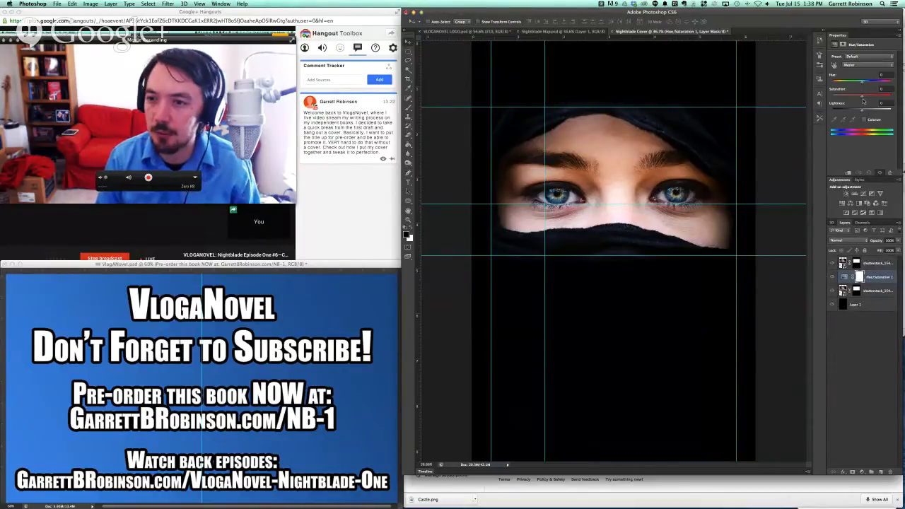
{"action": "left_click_drag", "start_coordinate": [860, 98], "coordinate": [809, 97]}
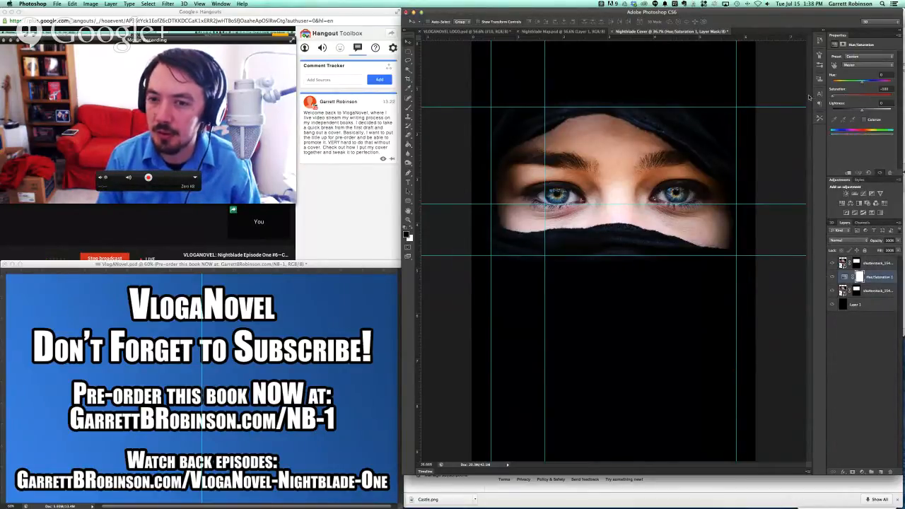
{"action": "left_click", "coordinate": [845, 277]}
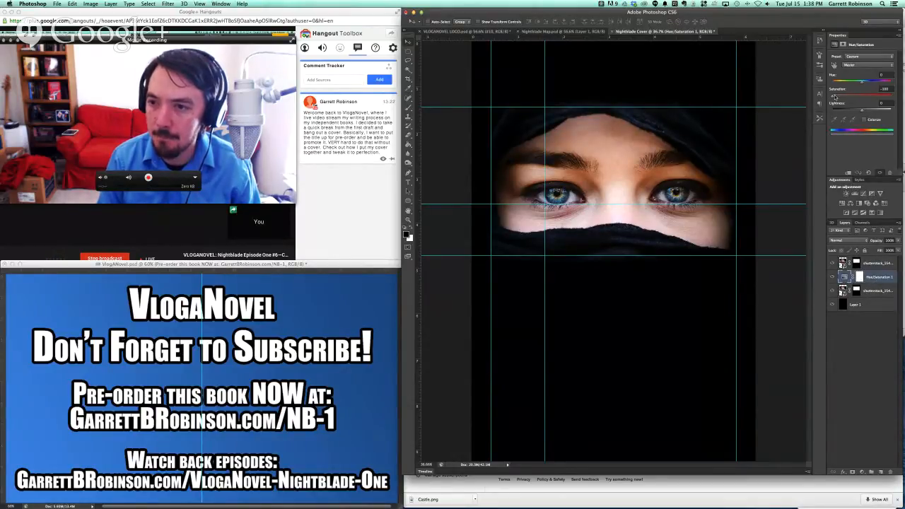
{"action": "left_click", "coordinate": [831, 264]}
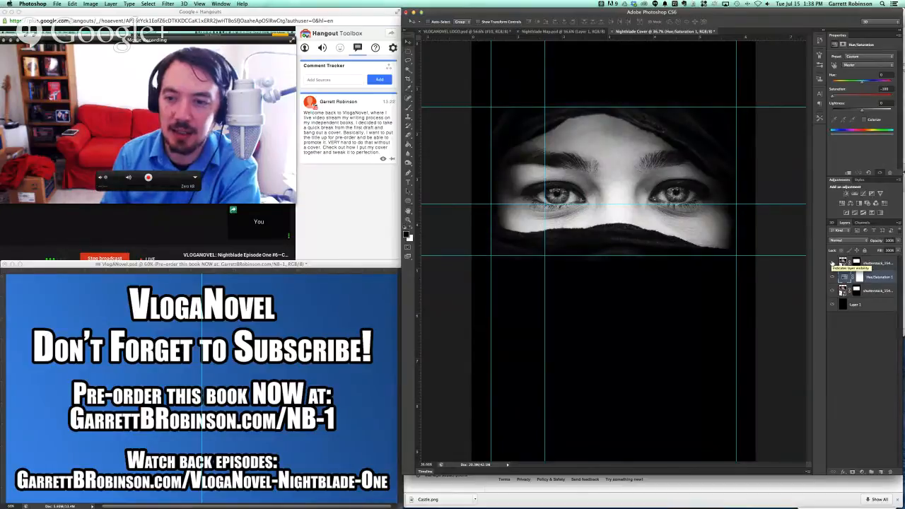
Step: Show the duplicate eyes layer and fill its layer mask with black using the Paint Bucket
{"action": "left_click", "coordinate": [832, 263]}
{"action": "left_click", "coordinate": [856, 263]}
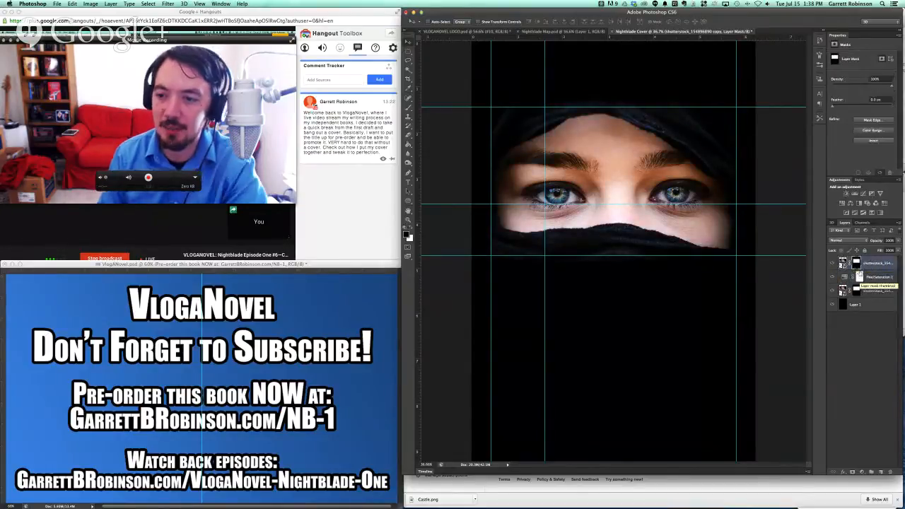
{"action": "key", "text": "g"}
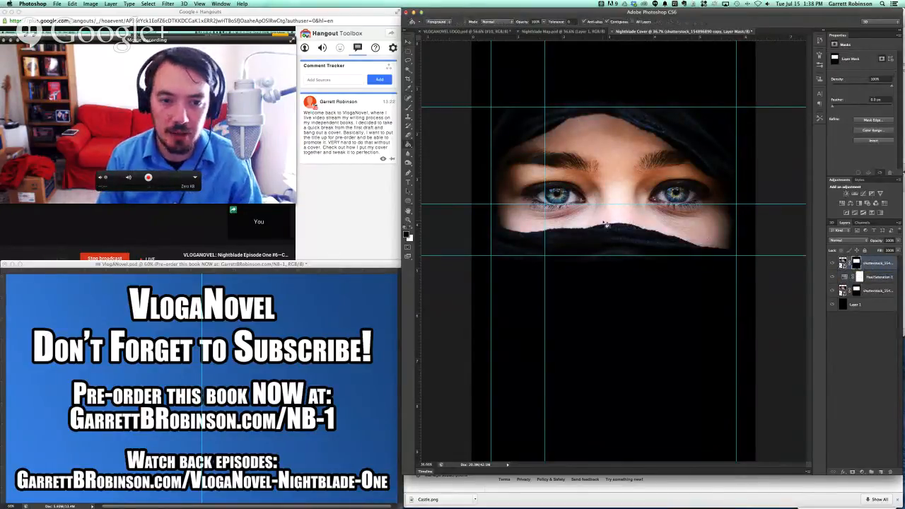
{"action": "key", "text": "super+a"}
{"action": "left_click", "coordinate": [624, 229]}
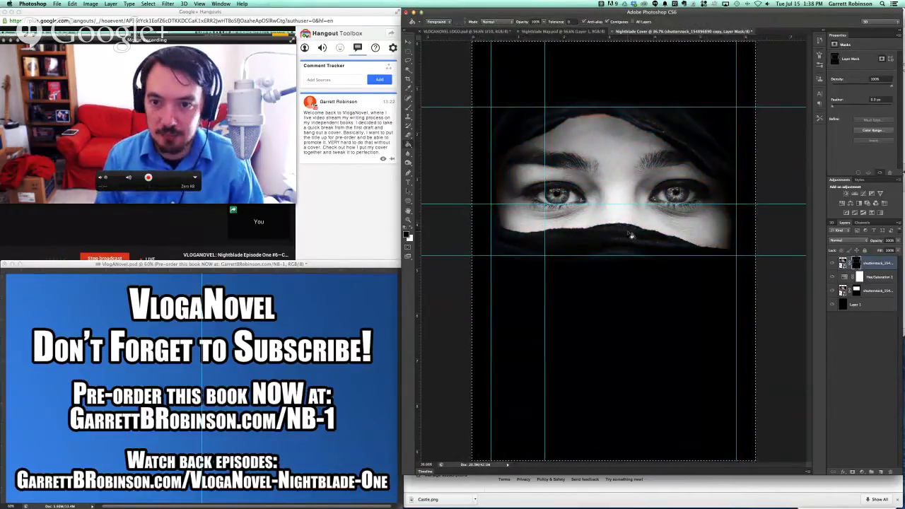
Step: Try to clear full-width rectangular bands across the forehead and the lower veil on the duplicate eyes layer's mask
{"action": "key", "text": "m"}
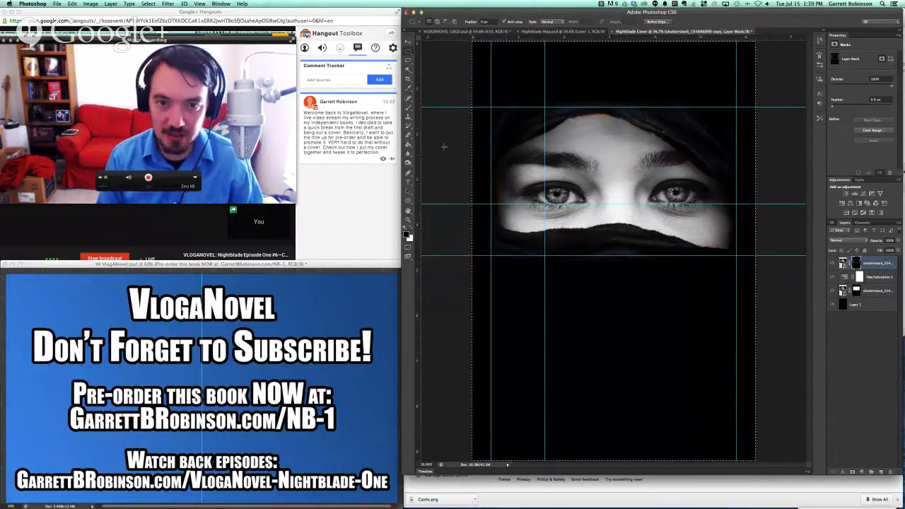
{"action": "key", "text": "ctrl+d"}
{"action": "left_click_drag", "start_coordinate": [446, 73], "coordinate": [754, 142]}
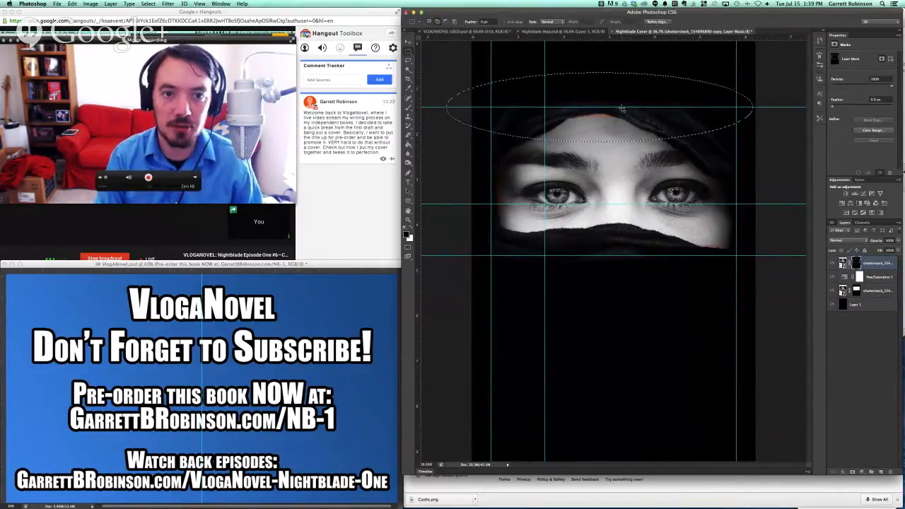
{"action": "key", "text": "super+d"}
{"action": "key", "text": "shift+m"}
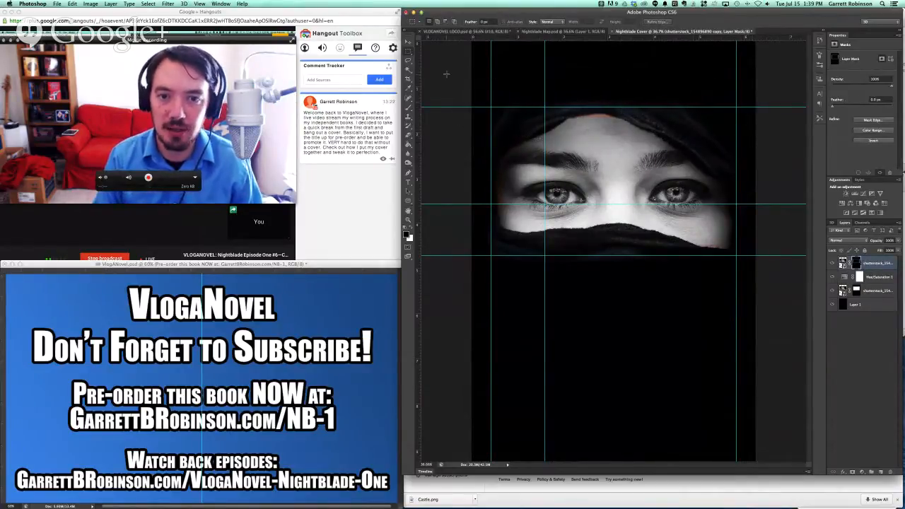
{"action": "left_click_drag", "start_coordinate": [446, 72], "coordinate": [801, 129]}
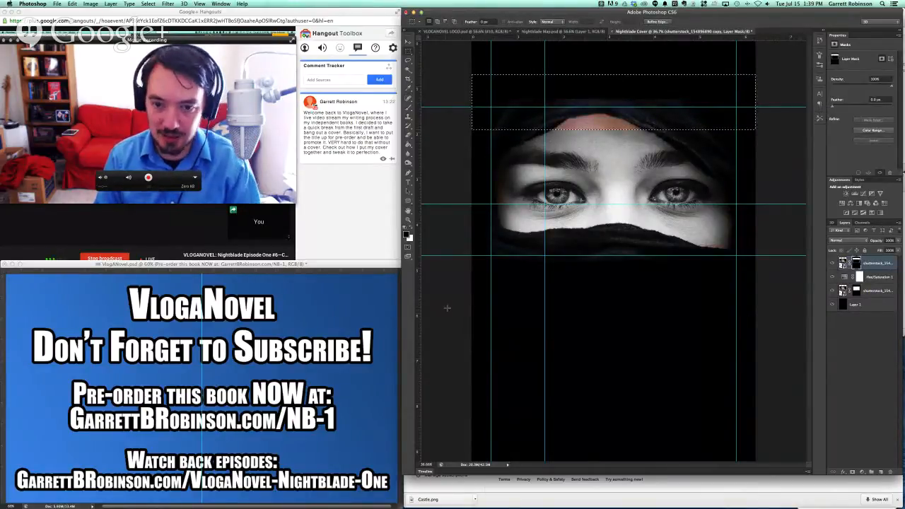
{"action": "left_click_drag", "start_coordinate": [446, 310], "coordinate": [769, 223]}
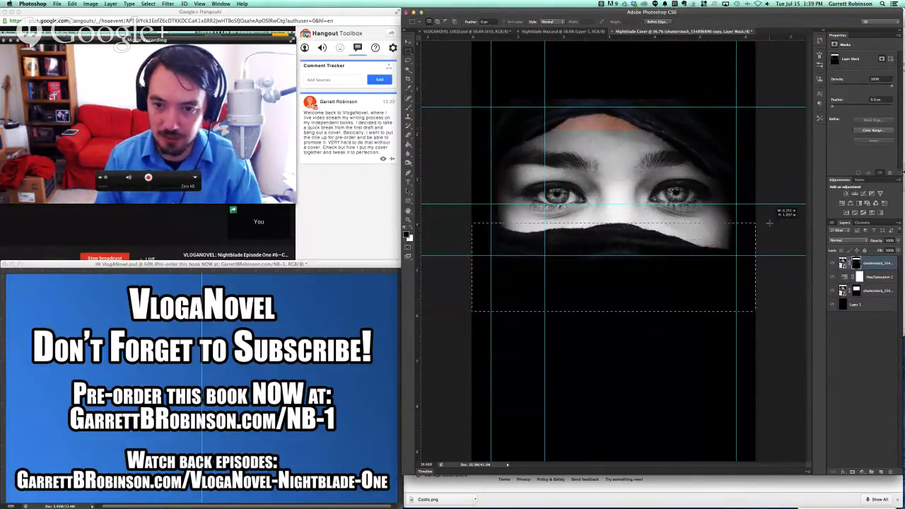
{"action": "left_click_drag", "start_coordinate": [768, 84], "coordinate": [761, 106]}
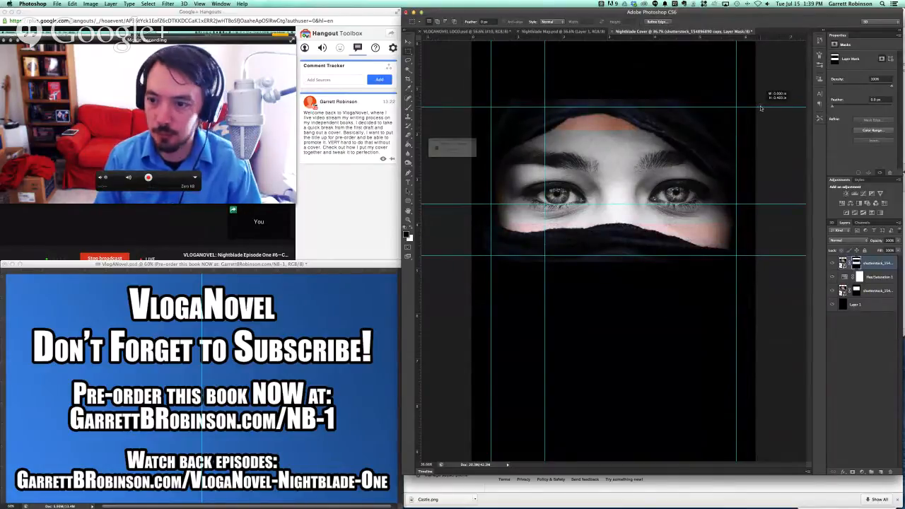
{"action": "key", "text": "Return"}
Step: Undo the band edits on the duplicate eyes layer's mask, back to the forehead band selection
{"action": "key", "text": "super+z"}
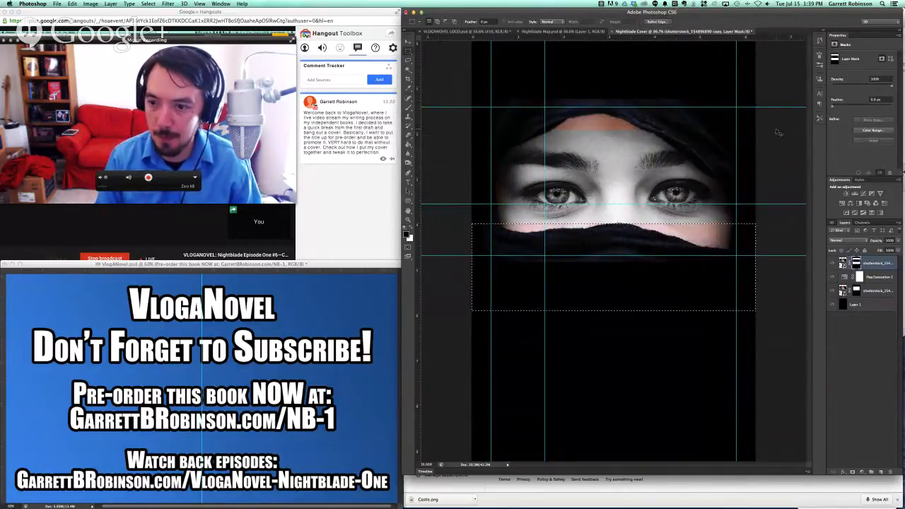
{"action": "key", "text": "super+z"}
{"action": "key", "text": "alt+super+z"}
{"action": "key", "text": "alt+super+z"}
{"action": "key", "text": "alt+super+z"}
{"action": "key", "text": "alt+super+z"}
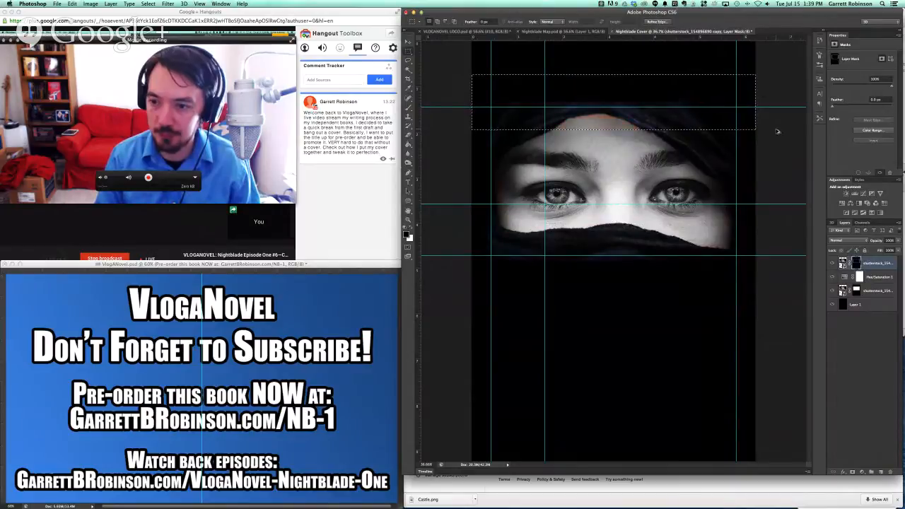
Step: Try to delete the selected forehead band from the duplicate layer's image instead of its mask
{"action": "left_click", "coordinate": [842, 263]}
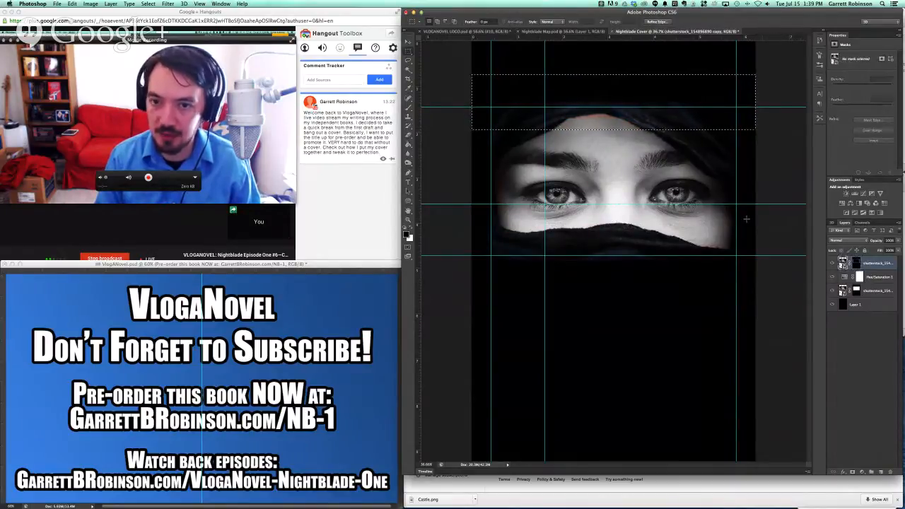
{"action": "key", "text": "BackSpace"}
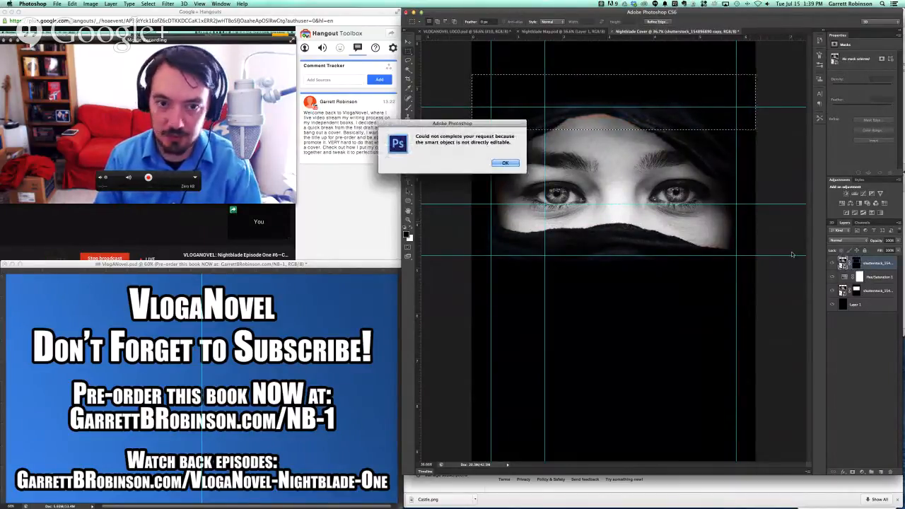
{"action": "key", "text": "Return"}
Step: Check the duplicate eyes layer's thumbnail options, open and close its smart object contents, and clear the canvas selection
{"action": "right_click", "coordinate": [842, 262]}
{"action": "left_click", "coordinate": [770, 369]}
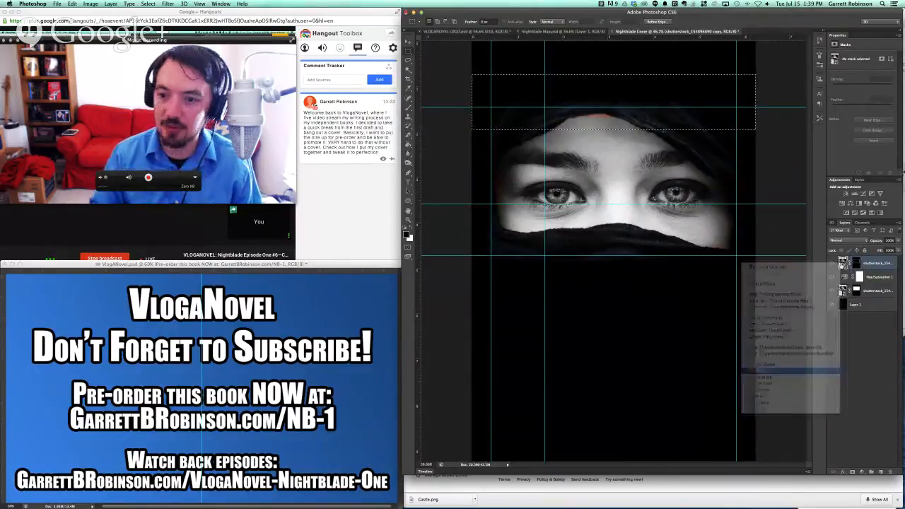
{"action": "right_click", "coordinate": [843, 263]}
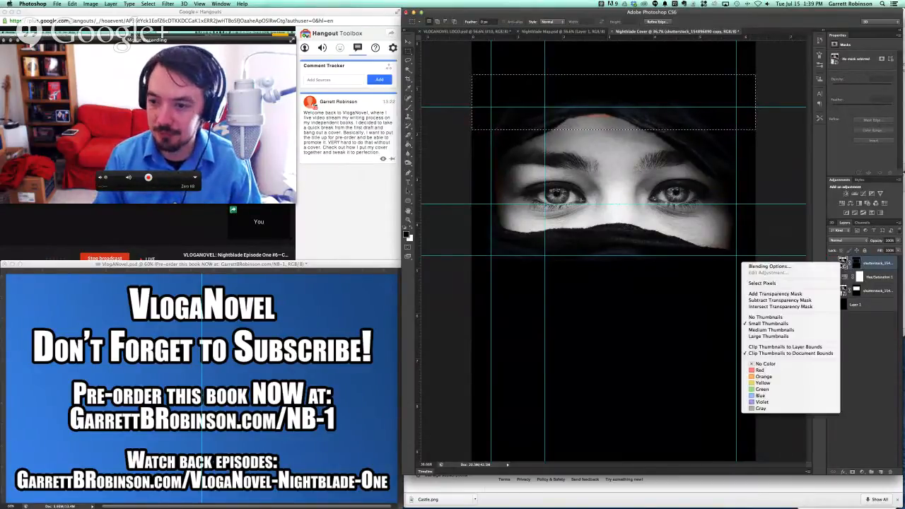
{"action": "left_click", "coordinate": [842, 263]}
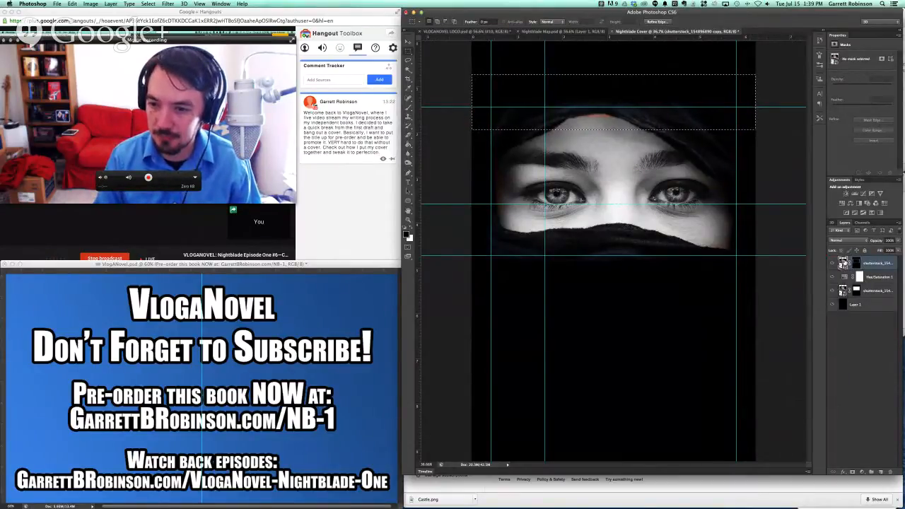
{"action": "double_click", "coordinate": [842, 263]}
{"action": "key", "text": "Return"}
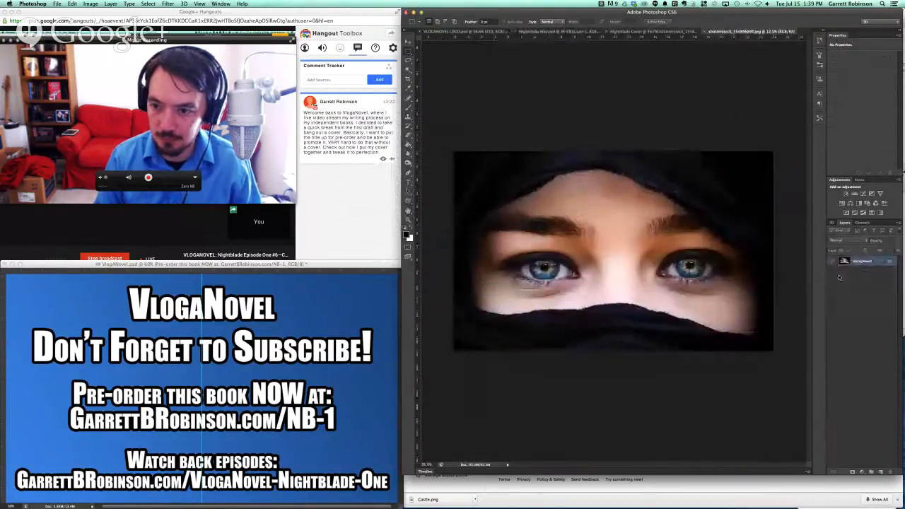
{"action": "key", "text": "ctrl+w"}
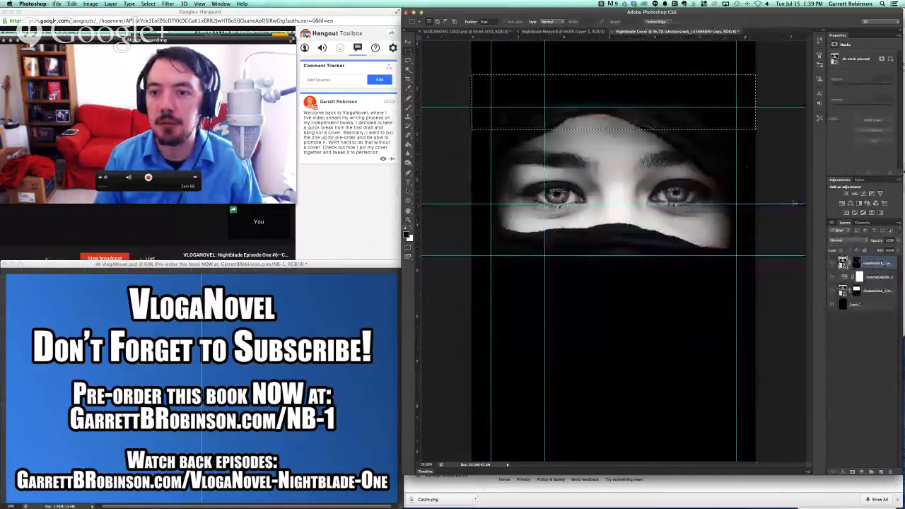
{"action": "key", "text": "ctrl+d"}
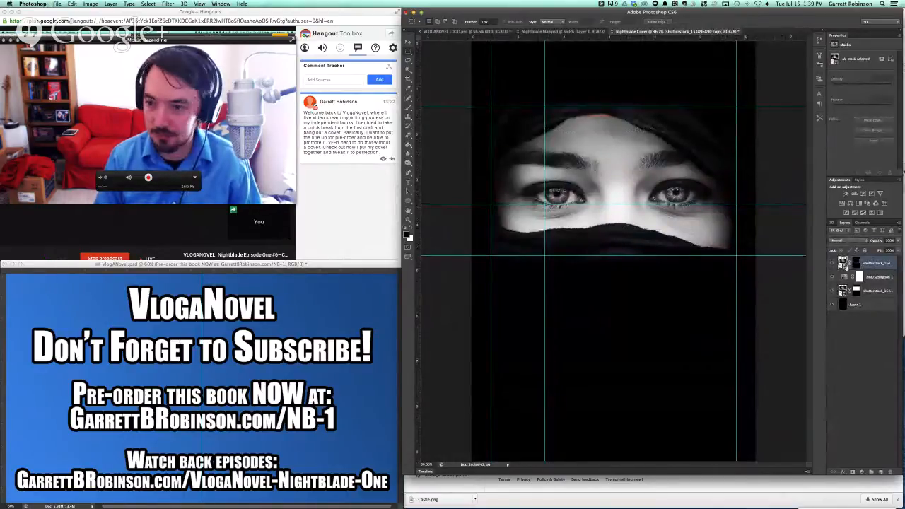
Step: Delete the duplicate eyes layer above the Hue/Saturation adjustment
{"action": "right_click", "coordinate": [844, 264]}
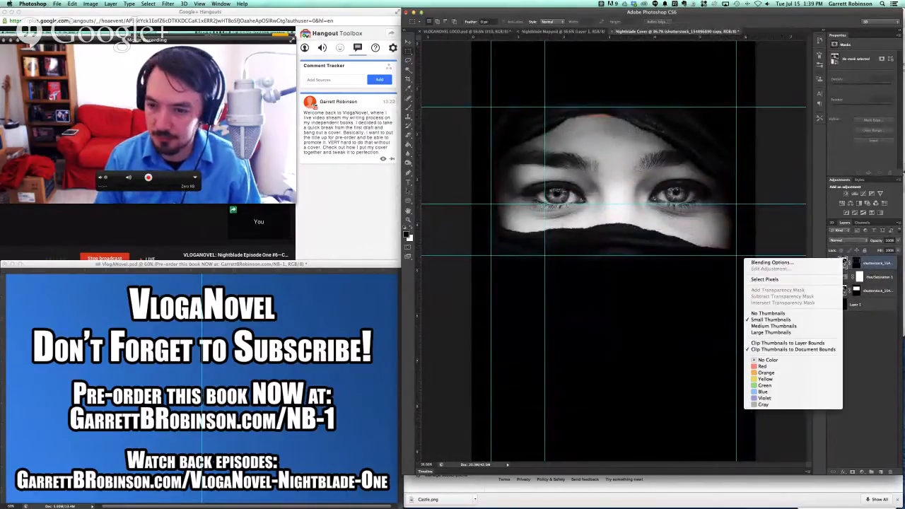
{"action": "left_click", "coordinate": [875, 265]}
{"action": "left_click", "coordinate": [857, 264]}
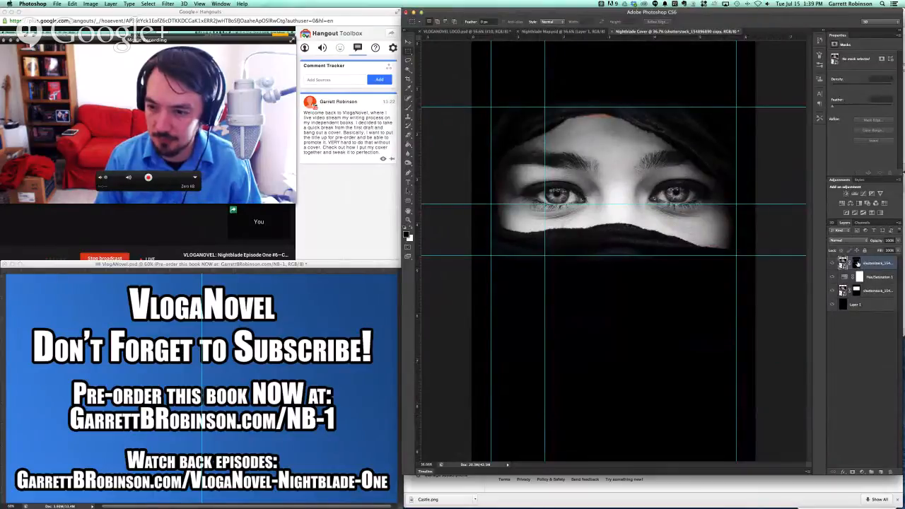
{"action": "key", "text": "Delete"}
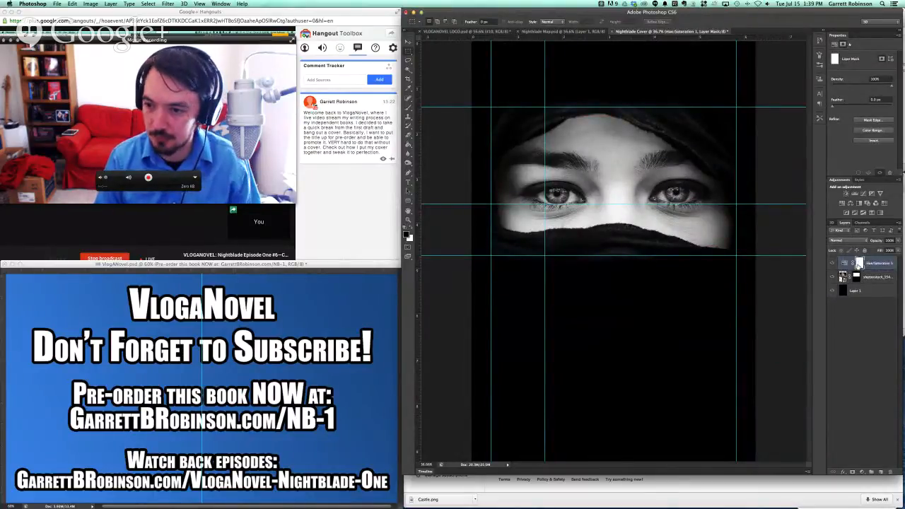
Step: Duplicate the original eyes layer together with its mask, accepting the default name
{"action": "left_click", "coordinate": [858, 278]}
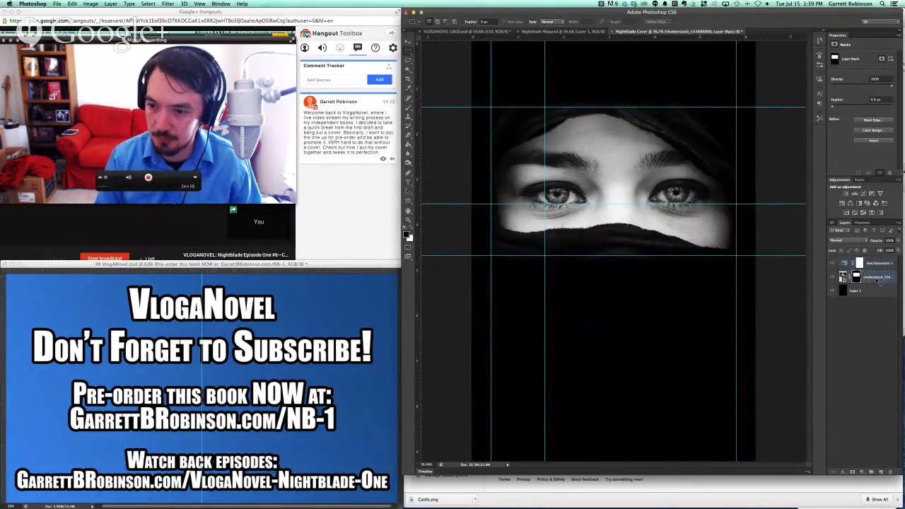
{"action": "right_click", "coordinate": [875, 280]}
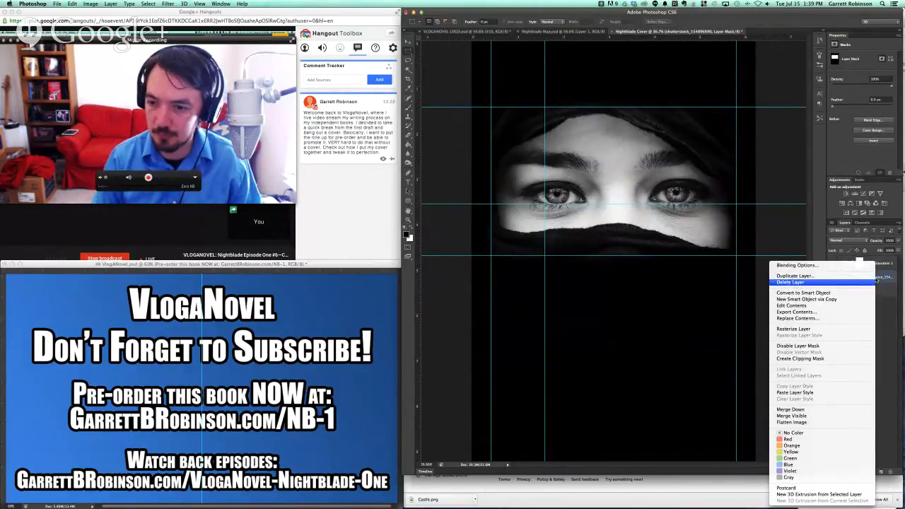
{"action": "left_click", "coordinate": [873, 276]}
{"action": "key", "text": "Return"}
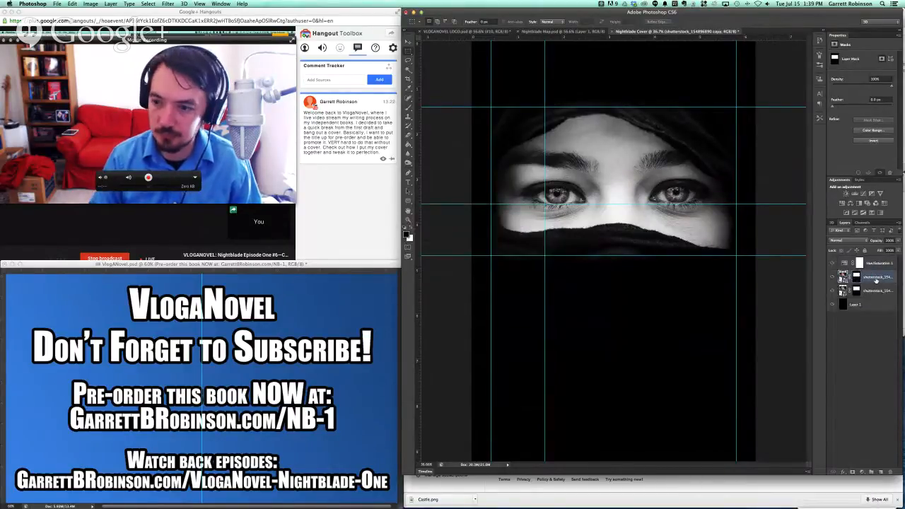
Step: Rasterize the new eyes copy and move it above the Hue/Saturation adjustment
{"action": "right_click", "coordinate": [876, 279]}
{"action": "left_click", "coordinate": [852, 330]}
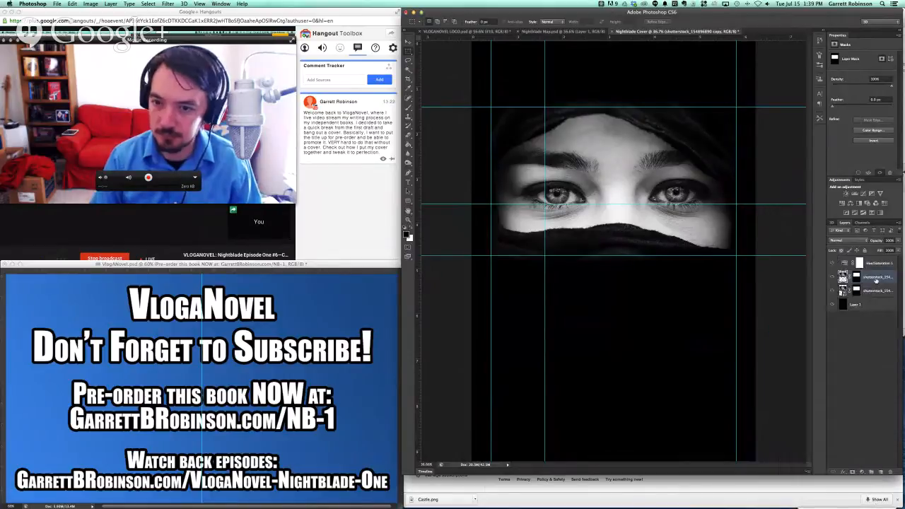
{"action": "left_click_drag", "start_coordinate": [843, 276], "coordinate": [842, 262]}
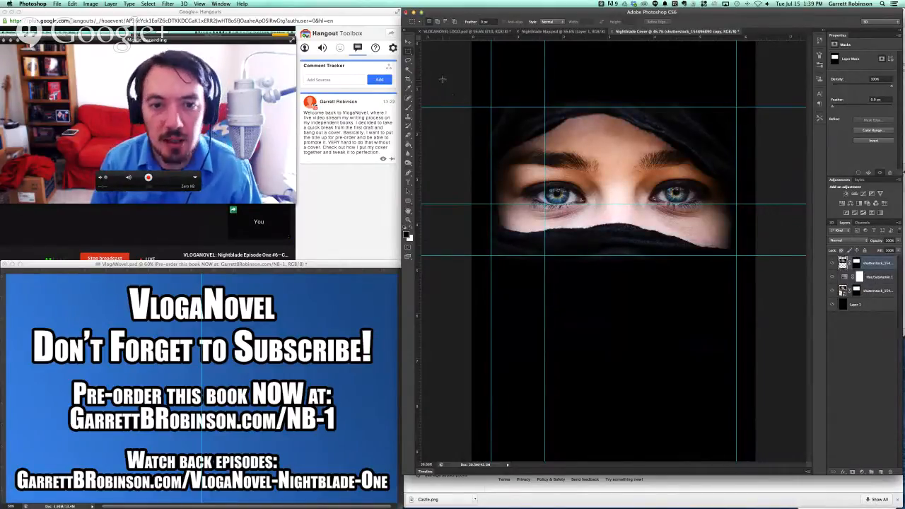
Step: Delete rectangular strips above, below and on both sides of the eyes from the rasterized copy, leaving only the colour eye area
{"action": "left_click_drag", "start_coordinate": [470, 79], "coordinate": [773, 164]}
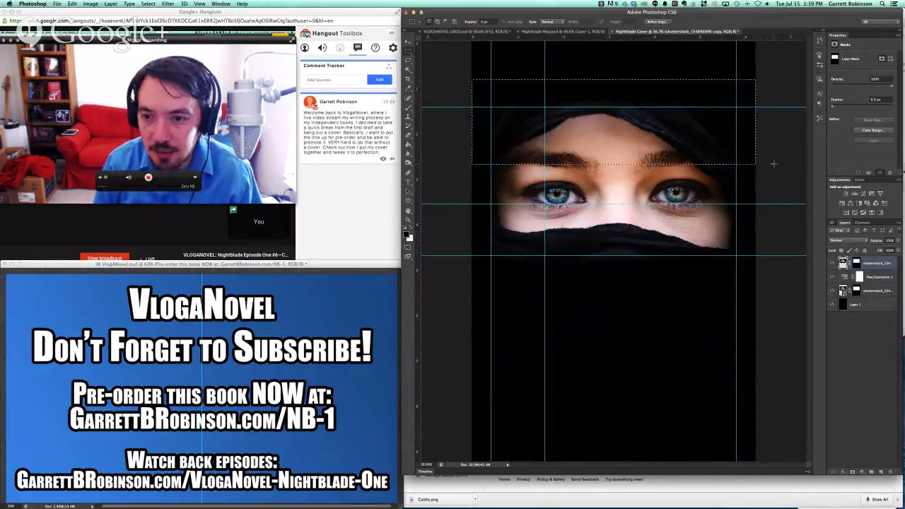
{"action": "left_click_drag", "start_coordinate": [777, 302], "coordinate": [456, 225]}
{"action": "left_click_drag", "start_coordinate": [433, 120], "coordinate": [513, 274]}
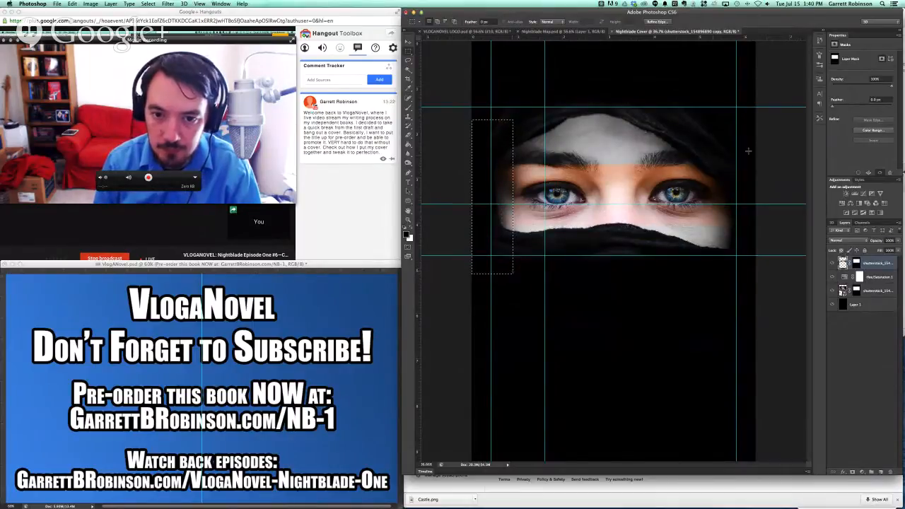
{"action": "left_click_drag", "start_coordinate": [755, 111], "coordinate": [713, 291]}
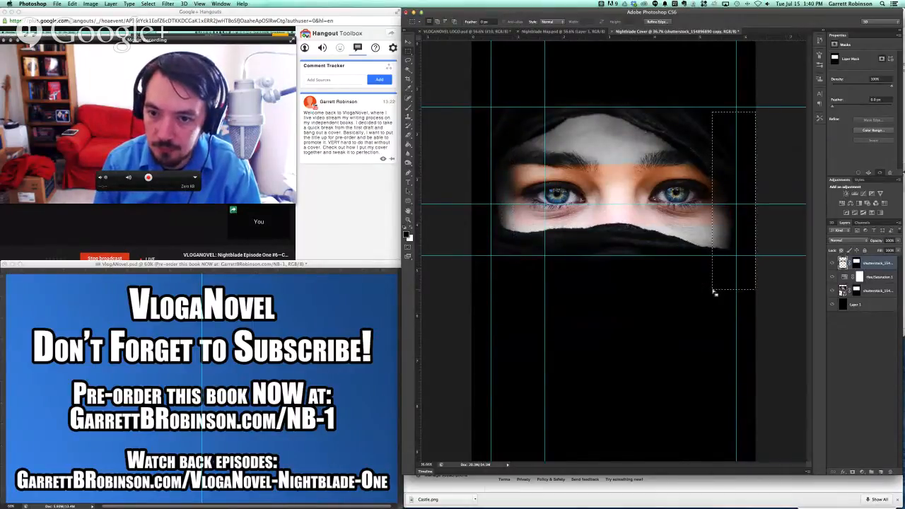
{"action": "left_click", "coordinate": [770, 215]}
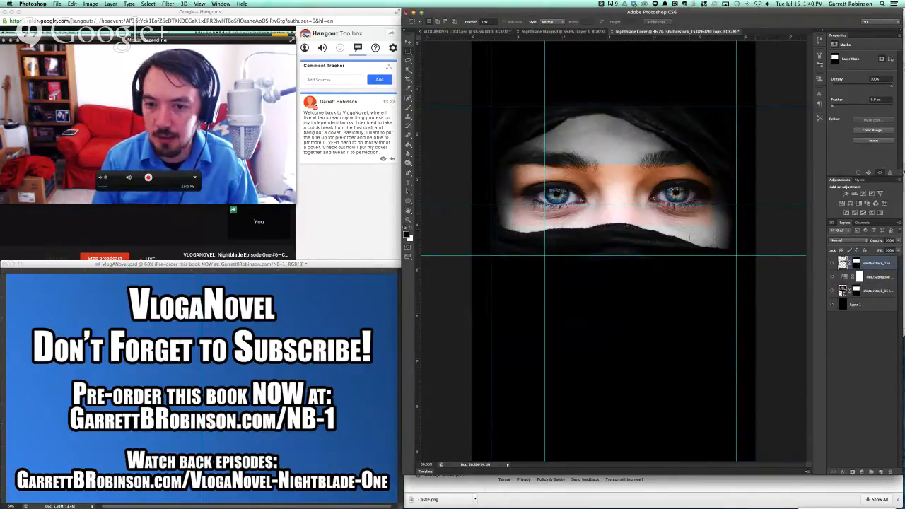
Step: Fill the rasterized copy's layer mask with black over the colour eye area and clear the selection
{"action": "key", "text": "ctrl+a"}
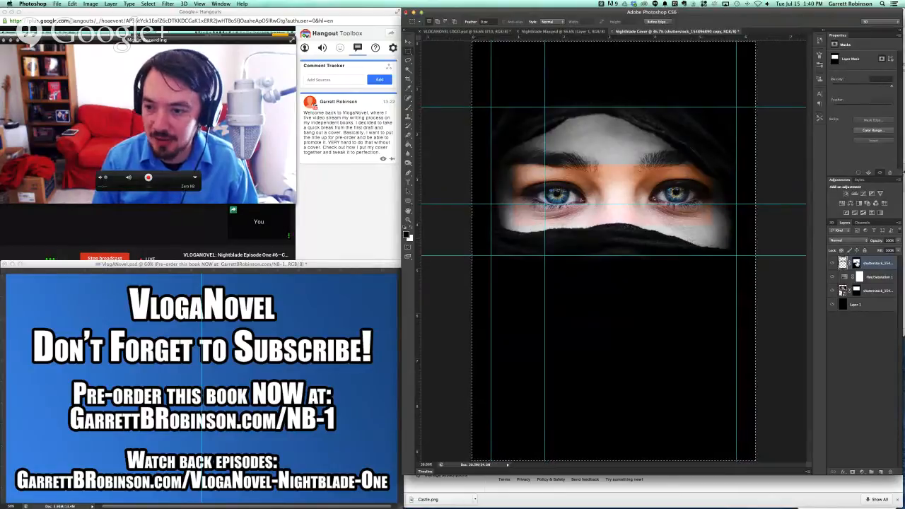
{"action": "key", "text": "g"}
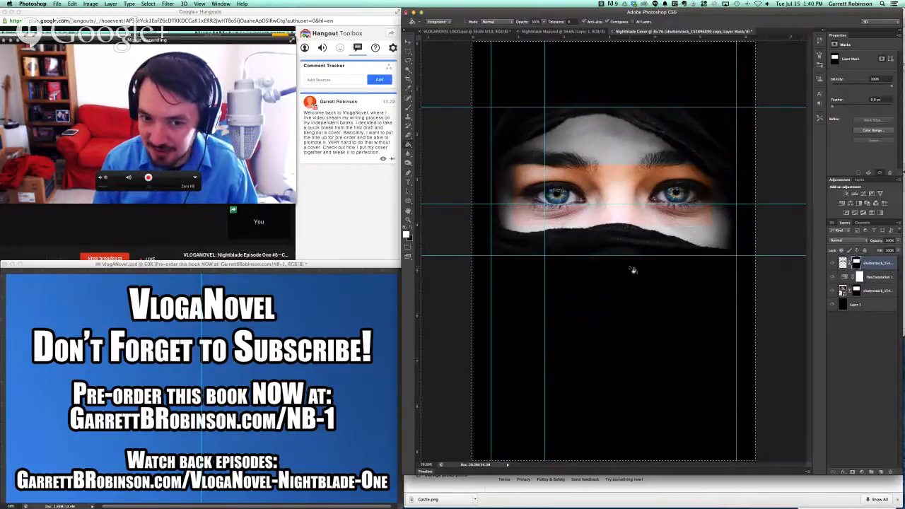
{"action": "left_click", "coordinate": [633, 269]}
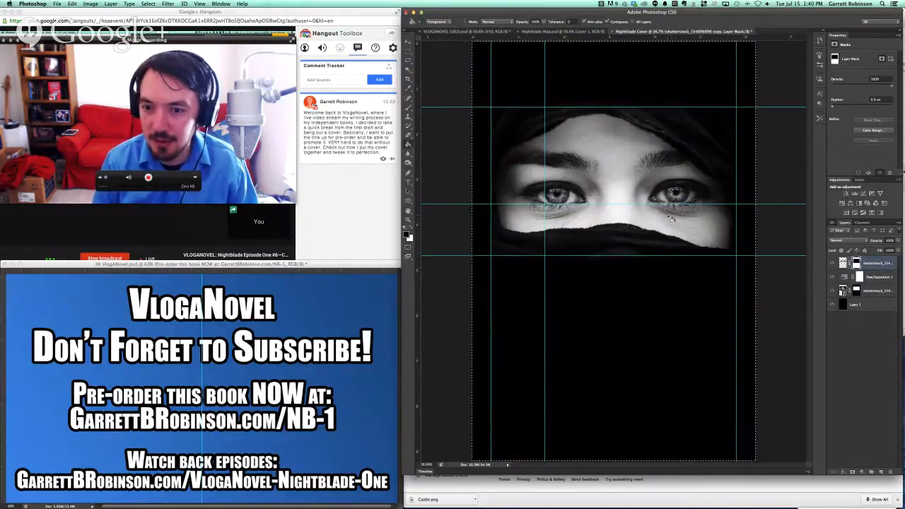
{"action": "key", "text": "m"}
{"action": "key", "text": "super+d"}
{"action": "scroll", "coordinate": [548, 203], "scroll_direction": "up", "scroll_amount": 10}
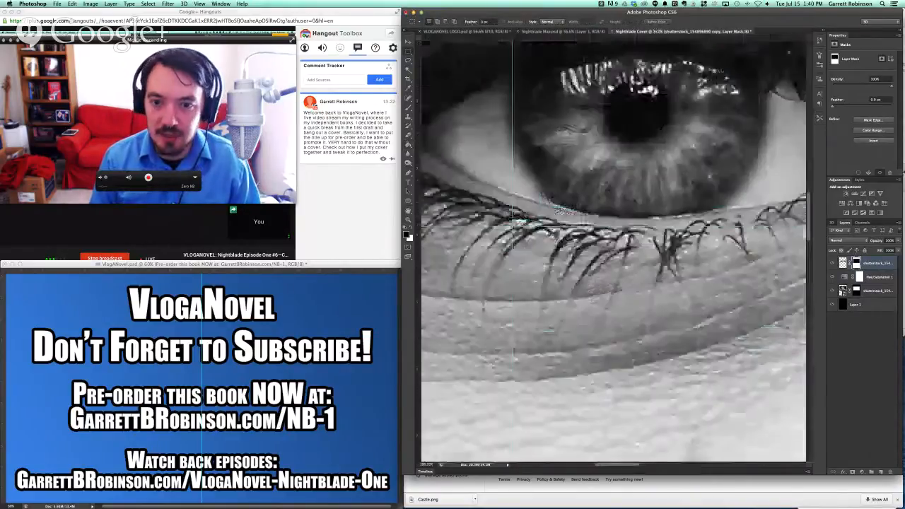
Step: Paint white over the left iris on the rasterized copy's layer mask with an enlarged brush to reveal its colour
{"action": "left_click_drag", "start_coordinate": [562, 211], "coordinate": [504, 291]}
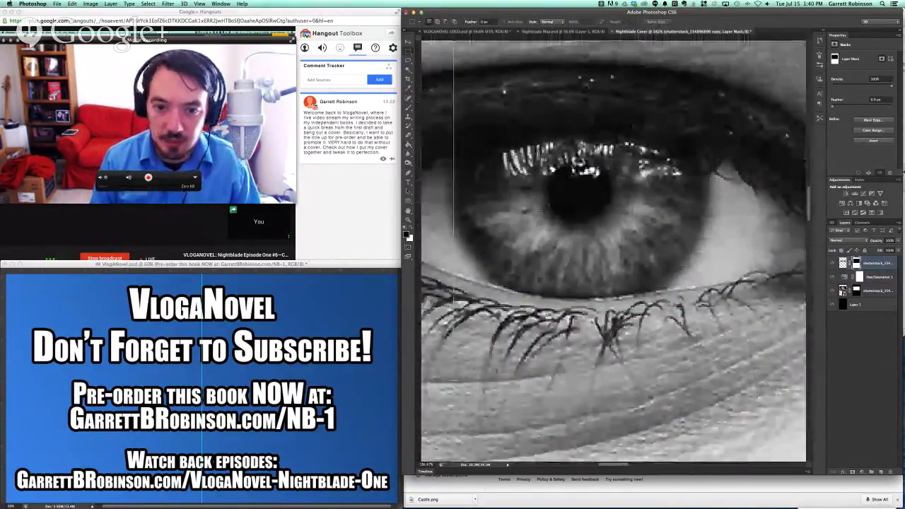
{"action": "key", "text": "b"}
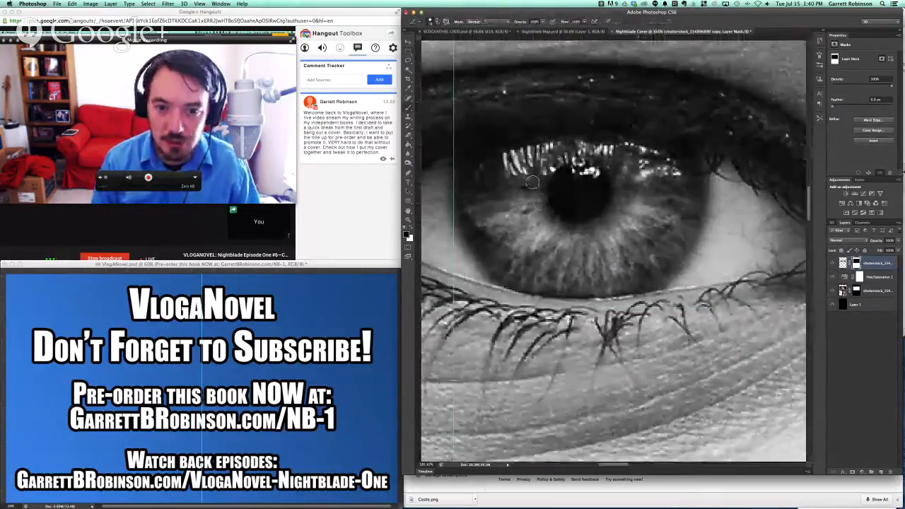
{"action": "key", "text": "x"}
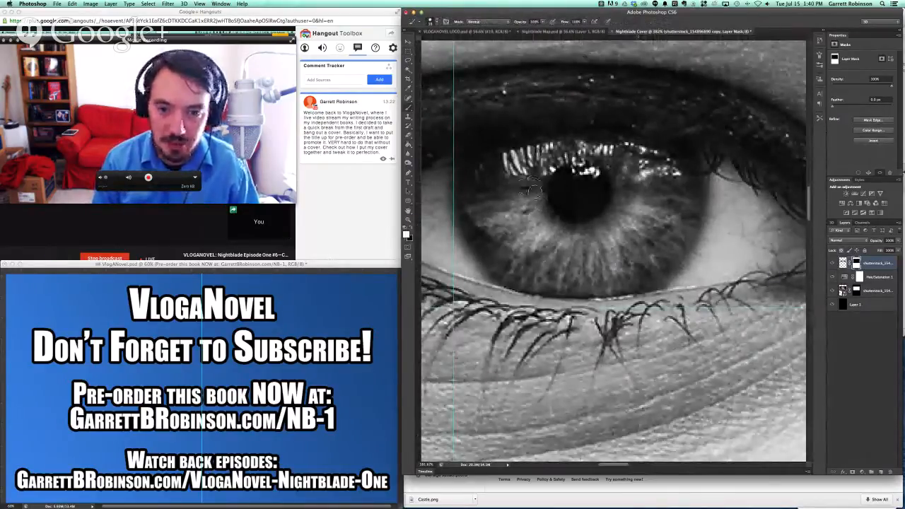
{"action": "key", "text": "bracketright"}
{"action": "key", "text": "bracketright"}
{"action": "key", "text": "bracketright"}
{"action": "key", "text": "bracketright"}
{"action": "key", "text": "bracketright"}
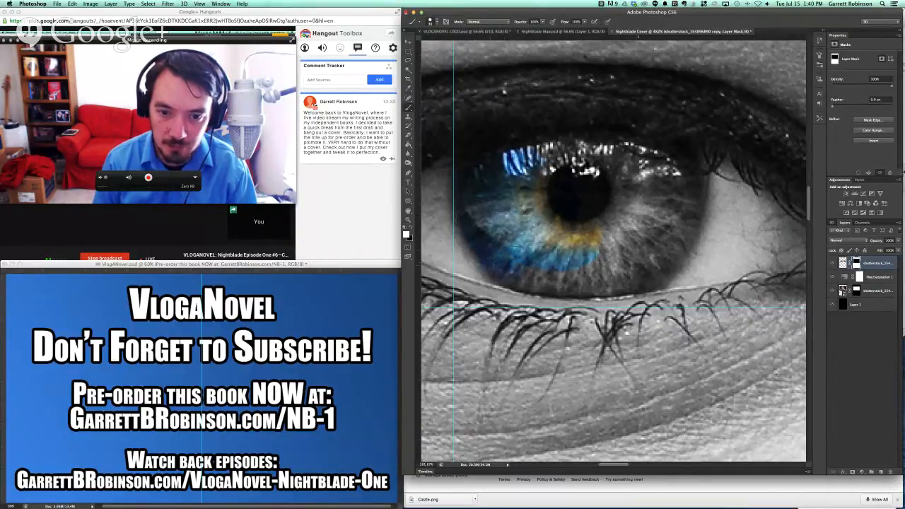
{"action": "mouse_move", "coordinate": [620, 237]}
{"action": "left_mouse_down"}
{"action": "mouse_move", "coordinate": [629, 210]}
{"action": "mouse_move", "coordinate": [624, 172]}
{"action": "mouse_move", "coordinate": [584, 168]}
{"action": "left_mouse_up"}
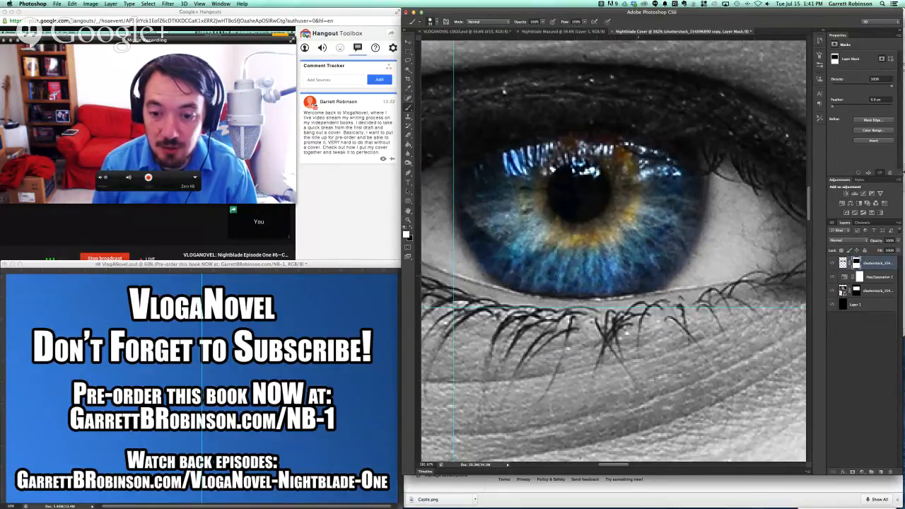
Step: Paint white over the right iris on the same layer mask to reveal its colour
{"action": "scroll", "coordinate": [560, 267], "scroll_direction": "right", "scroll_amount": 3}
{"action": "scroll", "coordinate": [559, 267], "scroll_direction": "left", "scroll_amount": 2}
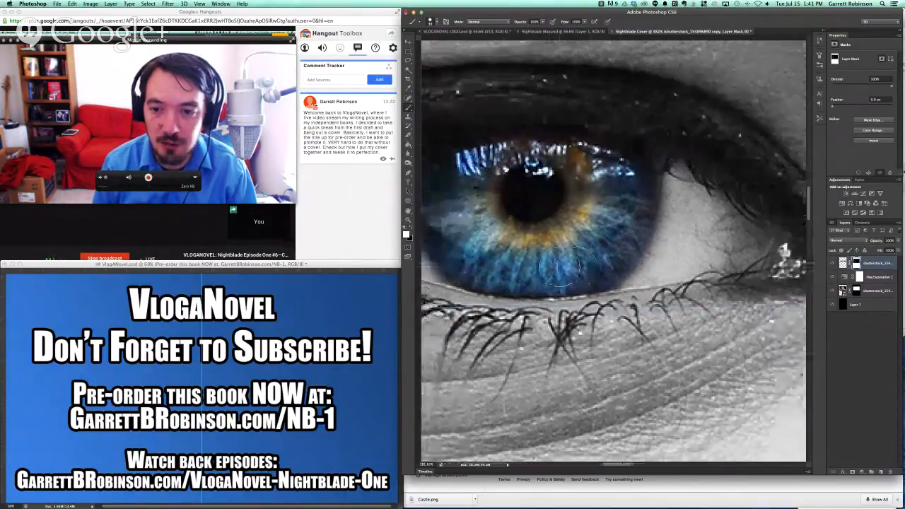
{"action": "scroll", "coordinate": [560, 267], "scroll_direction": "left", "scroll_amount": 2}
{"action": "scroll", "coordinate": [560, 267], "scroll_direction": "right", "scroll_amount": 12}
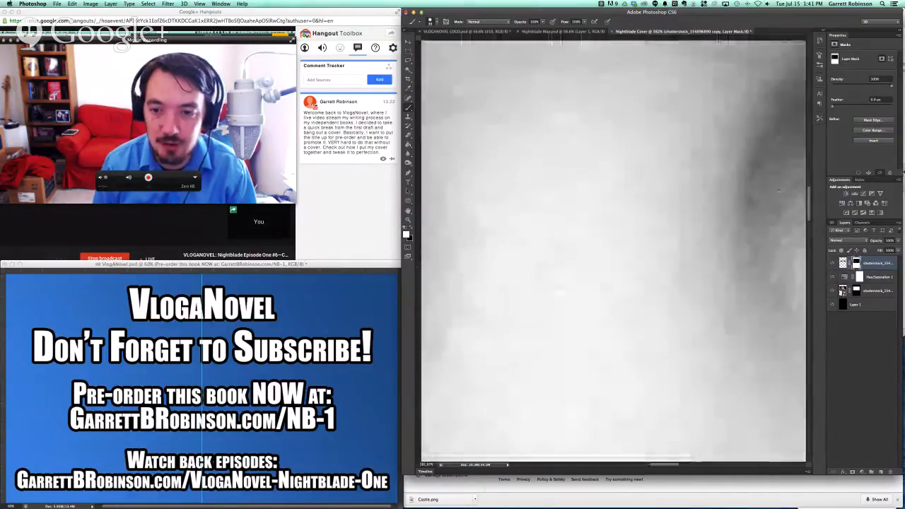
{"action": "scroll", "coordinate": [560, 268], "scroll_direction": "left", "scroll_amount": 13}
{"action": "mouse_move", "coordinate": [569, 274]}
{"action": "left_mouse_down"}
{"action": "mouse_move", "coordinate": [548, 247]}
{"action": "mouse_move", "coordinate": [558, 260]}
{"action": "mouse_move", "coordinate": [535, 260]}
{"action": "mouse_move", "coordinate": [508, 203]}
{"action": "mouse_move", "coordinate": [634, 236]}
{"action": "mouse_move", "coordinate": [601, 224]}
{"action": "mouse_move", "coordinate": [630, 193]}
{"action": "mouse_move", "coordinate": [629, 157]}
{"action": "mouse_move", "coordinate": [709, 185]}
{"action": "mouse_move", "coordinate": [684, 248]}
{"action": "mouse_move", "coordinate": [641, 273]}
{"action": "mouse_move", "coordinate": [600, 275]}
{"action": "mouse_move", "coordinate": [552, 268]}
{"action": "mouse_move", "coordinate": [502, 212]}
{"action": "mouse_move", "coordinate": [499, 225]}
{"action": "mouse_move", "coordinate": [525, 259]}
{"action": "mouse_move", "coordinate": [535, 265]}
{"action": "mouse_move", "coordinate": [498, 210]}
{"action": "mouse_move", "coordinate": [495, 179]}
{"action": "mouse_move", "coordinate": [592, 150]}
{"action": "mouse_move", "coordinate": [686, 161]}
{"action": "mouse_move", "coordinate": [706, 174]}
{"action": "mouse_move", "coordinate": [702, 211]}
{"action": "mouse_move", "coordinate": [675, 244]}
{"action": "mouse_move", "coordinate": [656, 226]}
{"action": "left_mouse_up"}
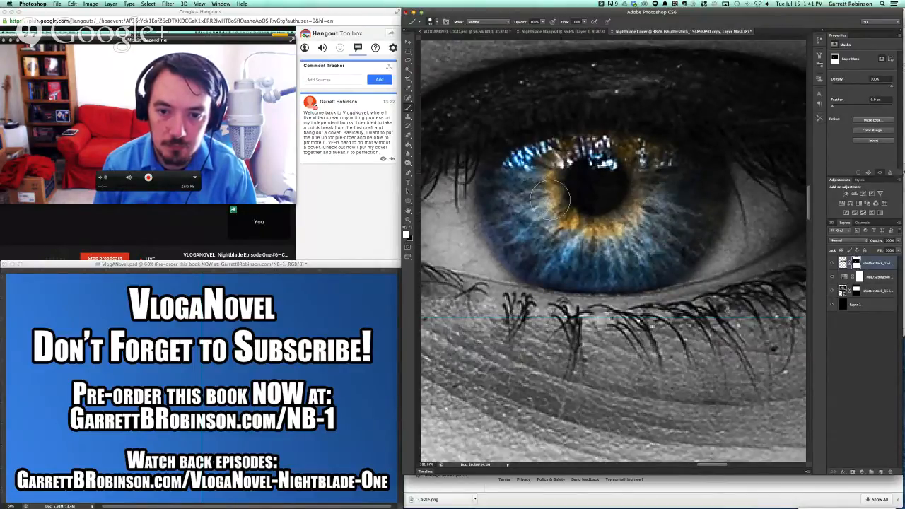
{"action": "key", "text": "super+0"}
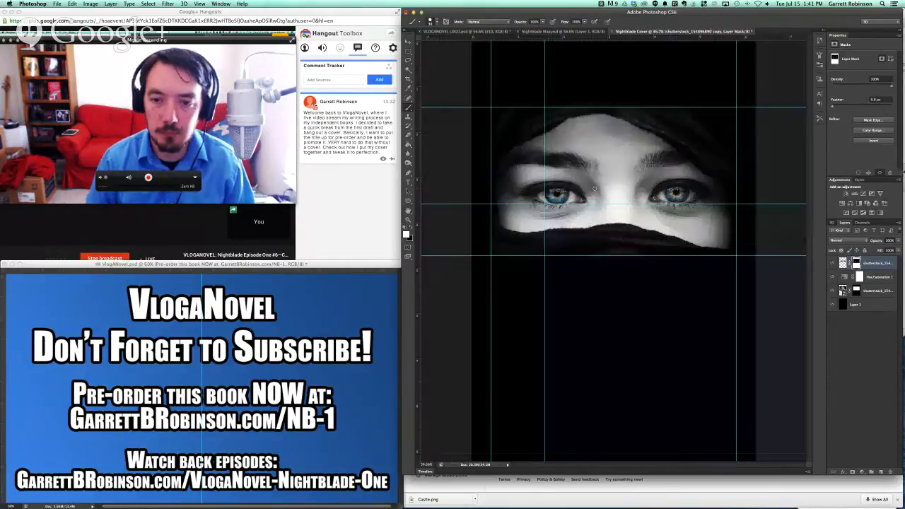
{"action": "scroll", "coordinate": [621, 192], "scroll_direction": "up", "scroll_amount": 2}
{"action": "key", "text": "v"}
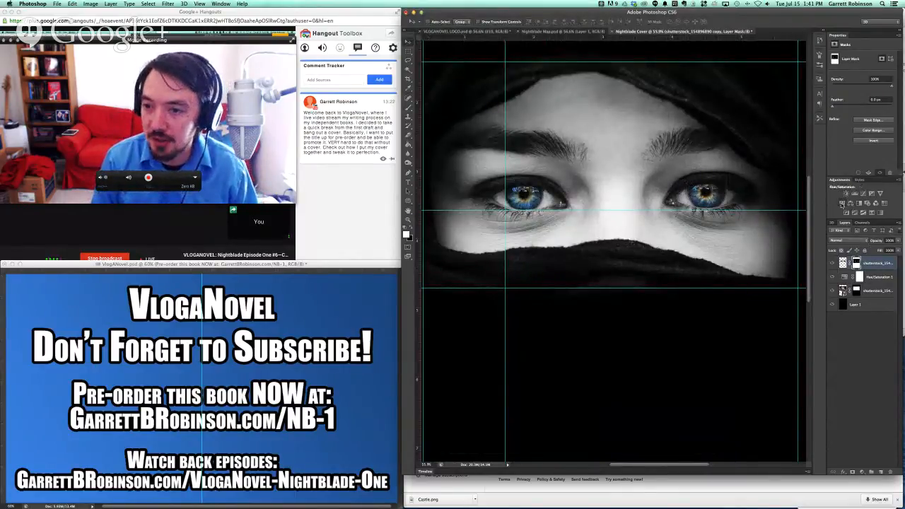
{"action": "left_click", "coordinate": [842, 203]}
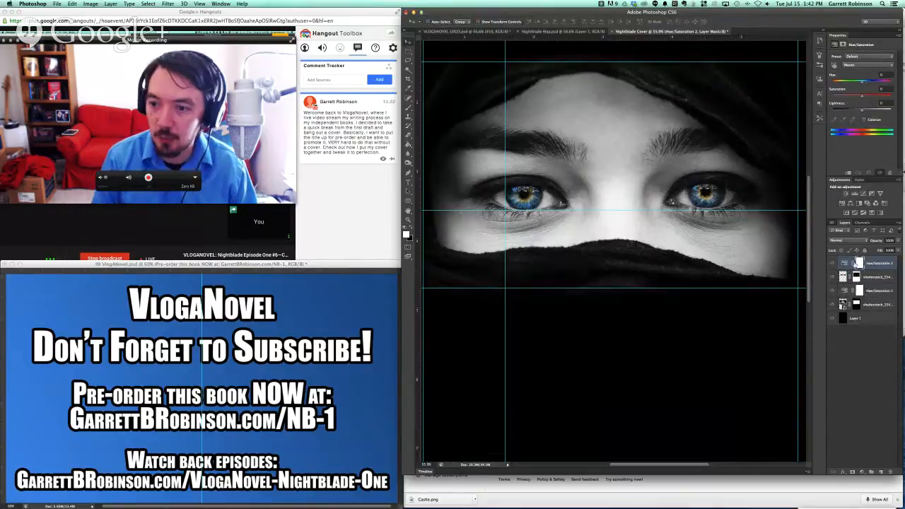
{"action": "right_click", "coordinate": [860, 263]}
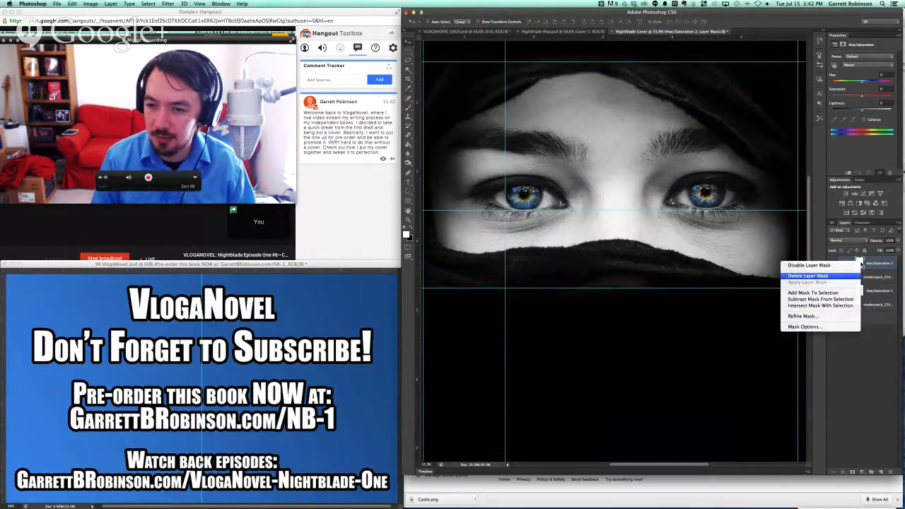
{"action": "left_click", "coordinate": [882, 273]}
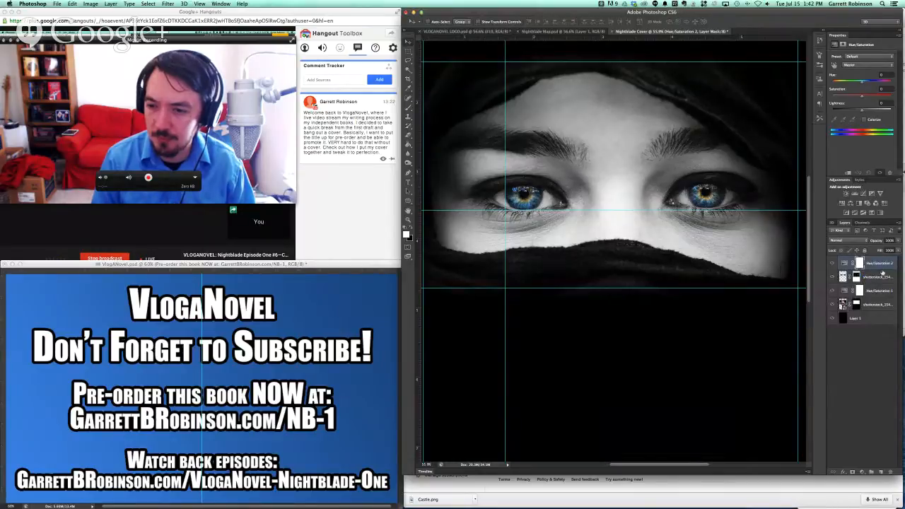
{"action": "right_click", "coordinate": [846, 264]}
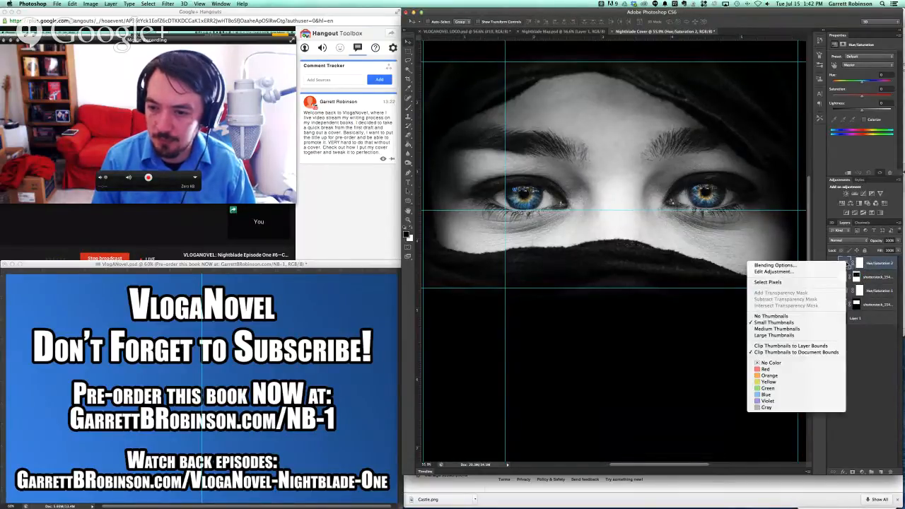
{"action": "left_click", "coordinate": [878, 382]}
{"action": "left_click", "coordinate": [879, 382]}
{"action": "key", "text": "super+z"}
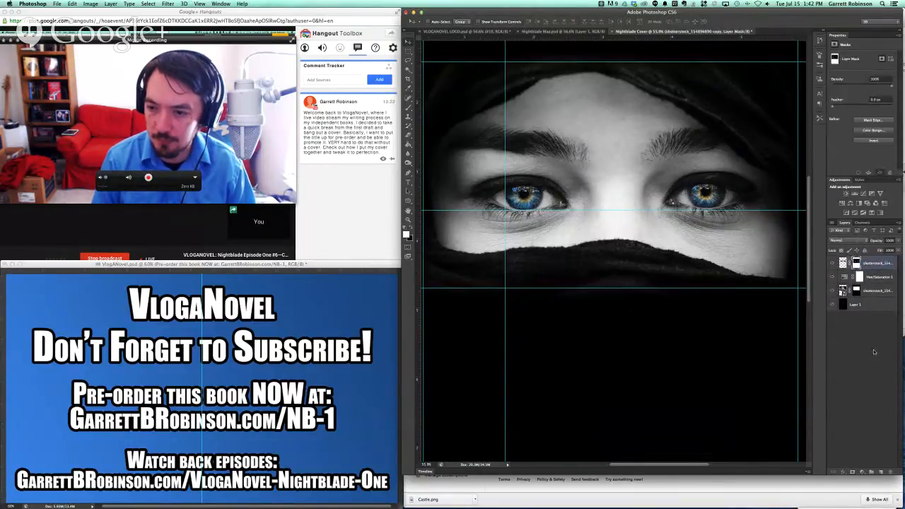
{"action": "left_click", "coordinate": [873, 347]}
Step: Add a Hue/Saturation adjustment clipped to the coloured eyes copy and set its saturation to +44
{"action": "left_click", "coordinate": [846, 264]}
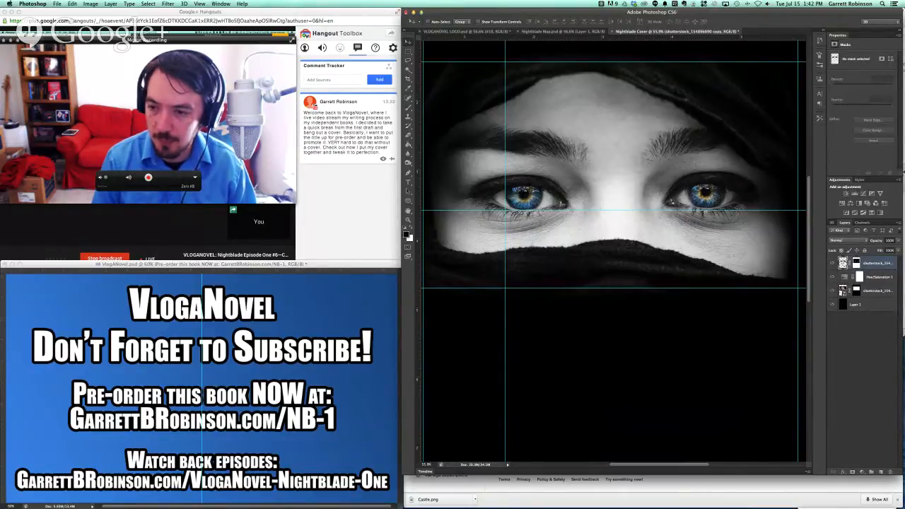
{"action": "left_click", "coordinate": [841, 204]}
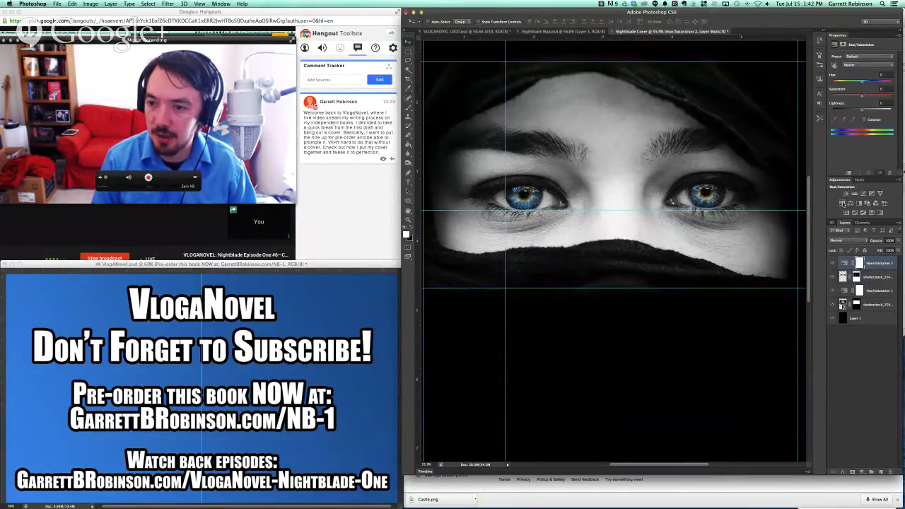
{"action": "right_click", "coordinate": [880, 264]}
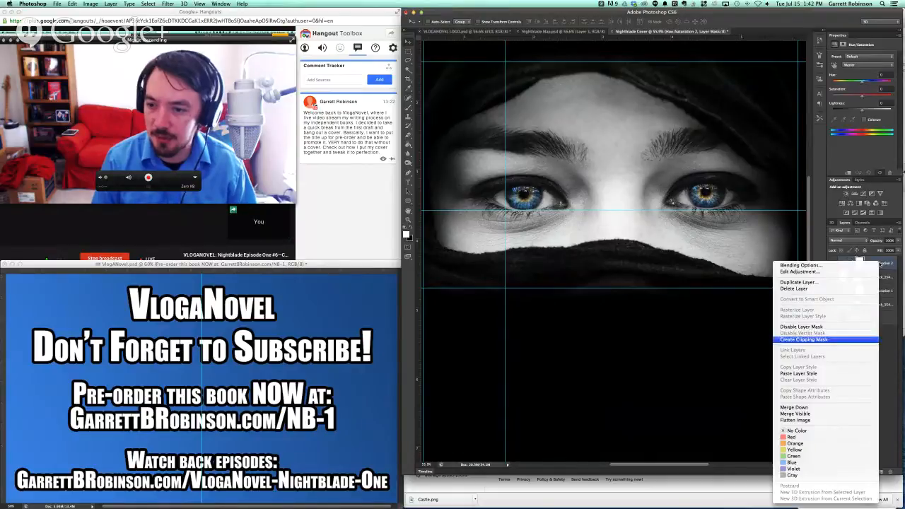
{"action": "double_click", "coordinate": [879, 264]}
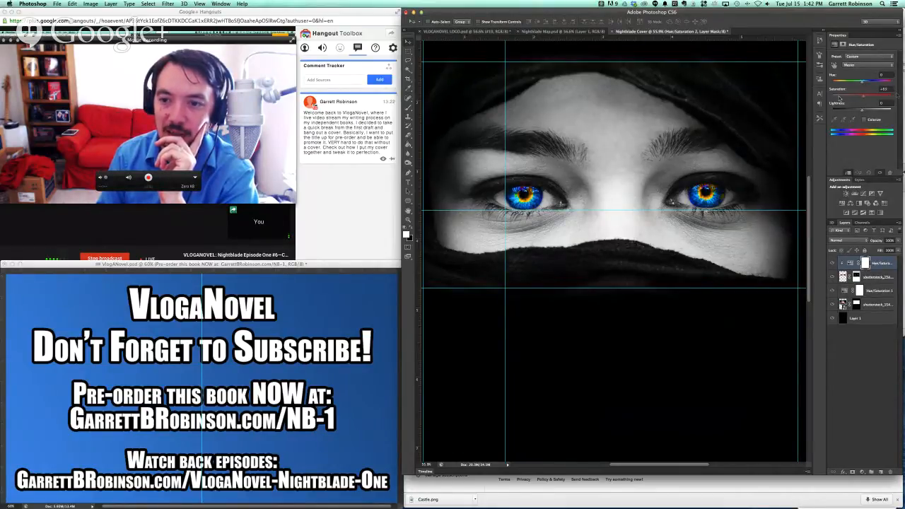
{"action": "left_click_drag", "start_coordinate": [839, 98], "coordinate": [879, 101]}
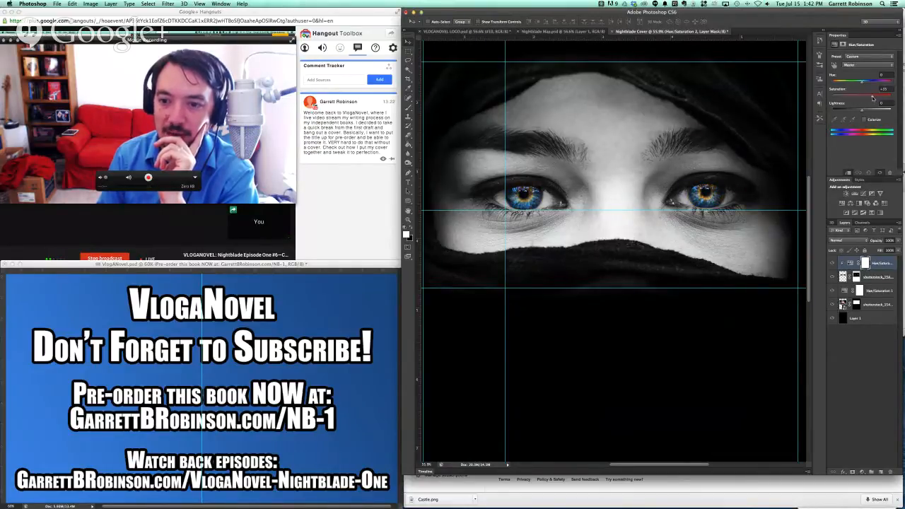
{"action": "left_click_drag", "start_coordinate": [874, 98], "coordinate": [875, 98]}
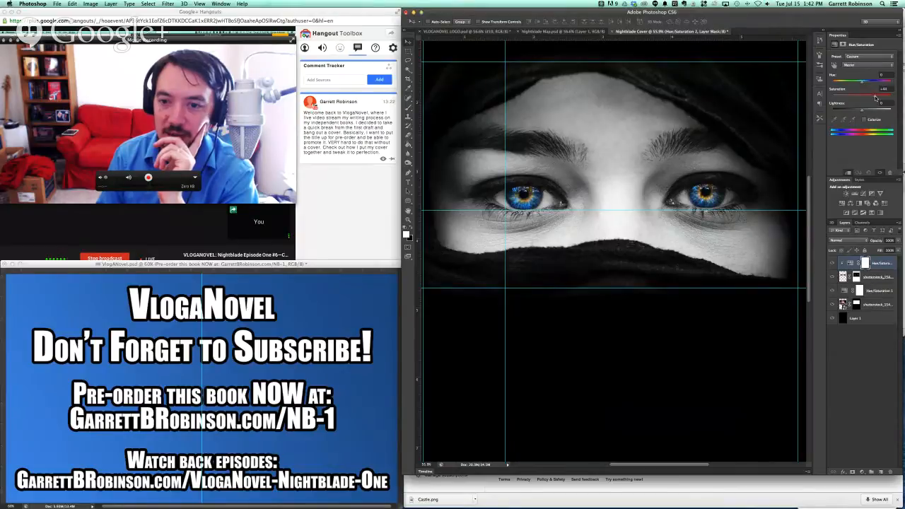
{"action": "key", "text": "super+0"}
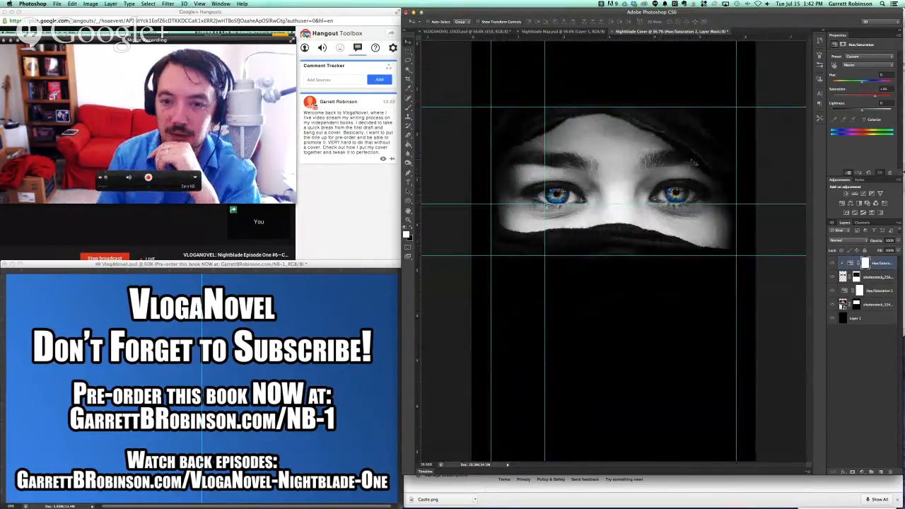
Step: Set the master saturation of the lower Hue/Saturation adjustment to -74 and hide the guides
{"action": "left_click", "coordinate": [878, 290]}
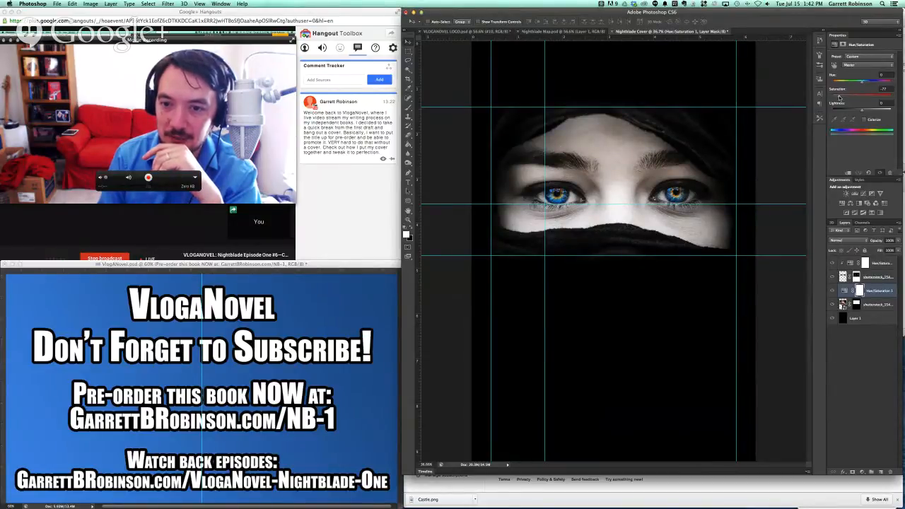
{"action": "key", "text": "super+semicolon"}
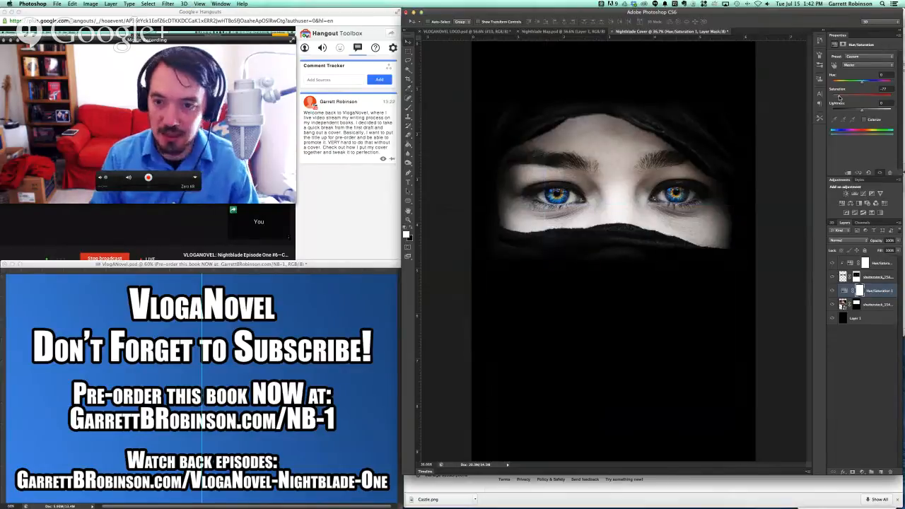
{"action": "left_click_drag", "start_coordinate": [839, 97], "coordinate": [840, 97]}
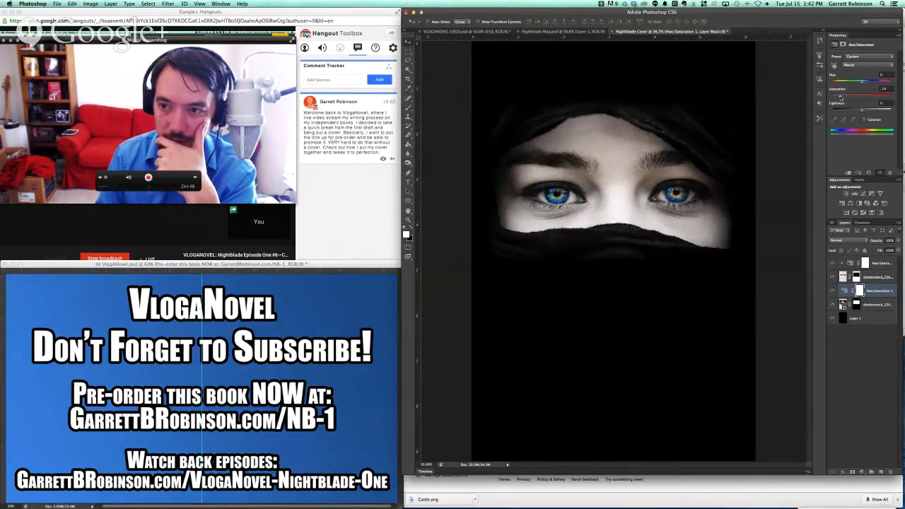
Step: Raise the Reds saturation of the lower Hue/Saturation adjustment to about +30 and set its master saturation to -76
{"action": "left_click", "coordinate": [862, 66]}
{"action": "left_click", "coordinate": [854, 69]}
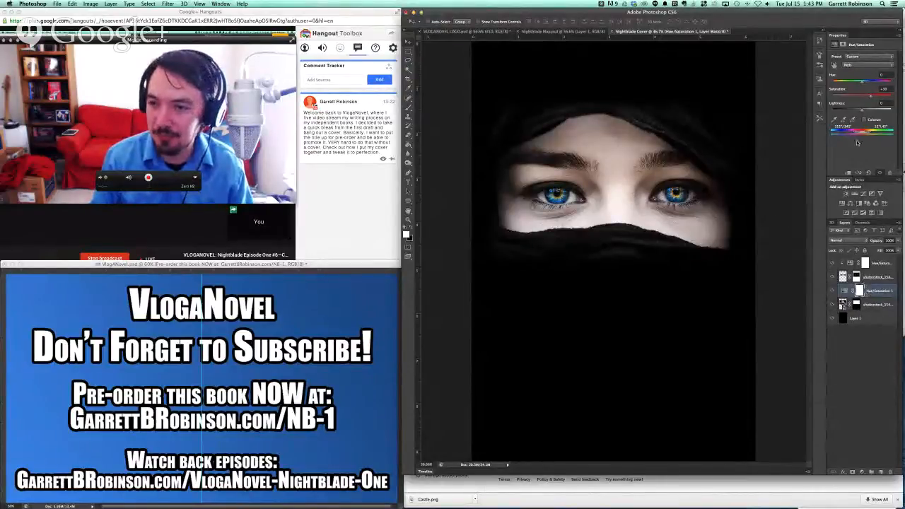
{"action": "left_click", "coordinate": [866, 67]}
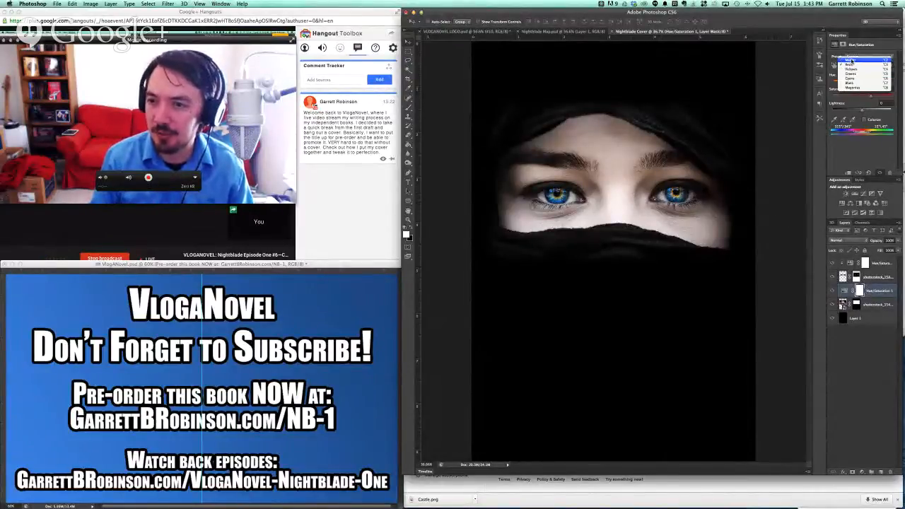
{"action": "left_click", "coordinate": [851, 60]}
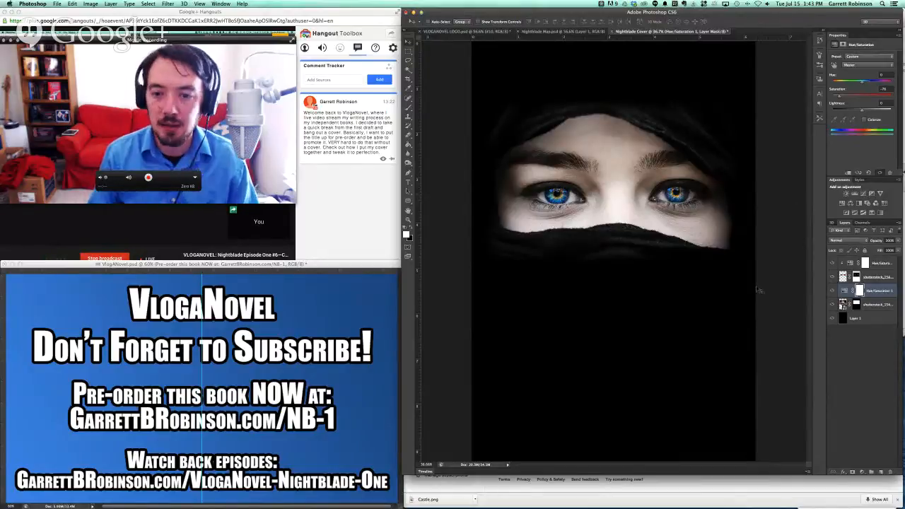
Step: Switch to Finder and preview the dagger and knife stock images in the COVER ELEMENTS folder
{"action": "key", "text": "super+Tab"}
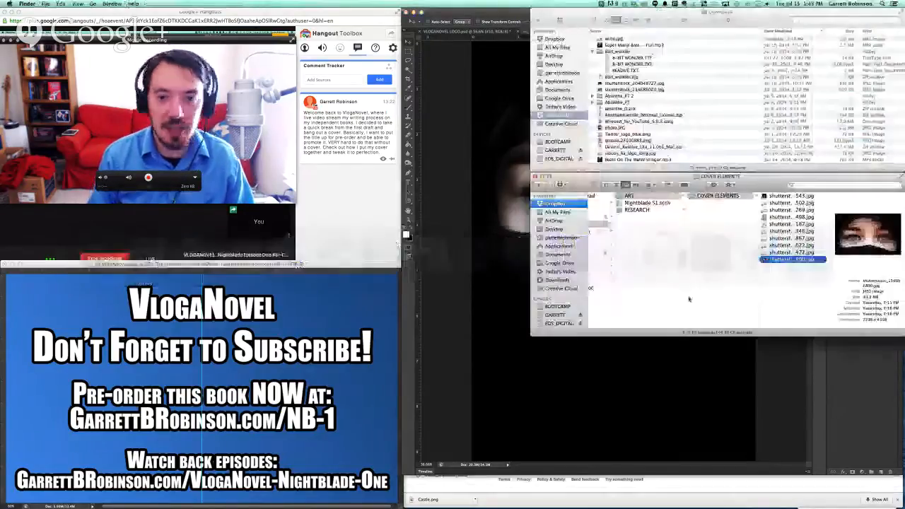
{"action": "left_click", "coordinate": [783, 211]}
{"action": "key", "text": "Up"}
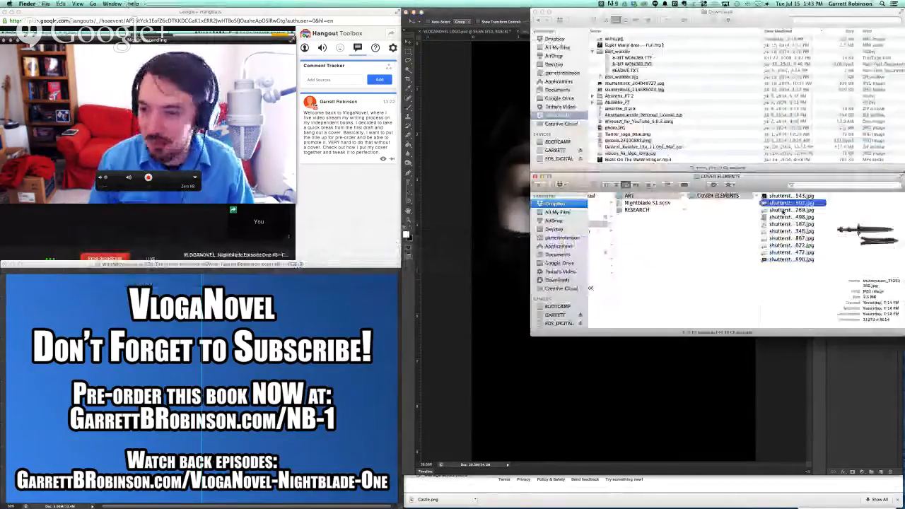
{"action": "key", "text": "Down"}
{"action": "key", "text": "Down"}
{"action": "key", "text": "Down"}
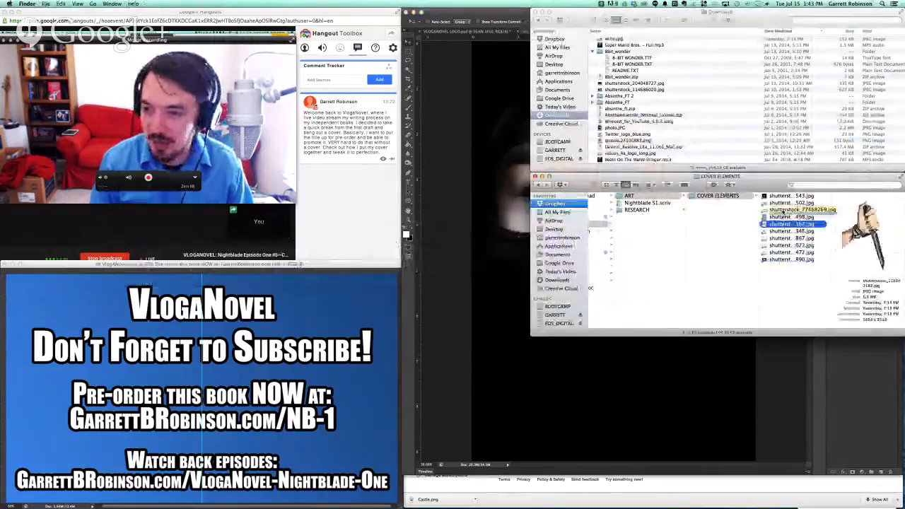
{"action": "key", "text": "Up"}
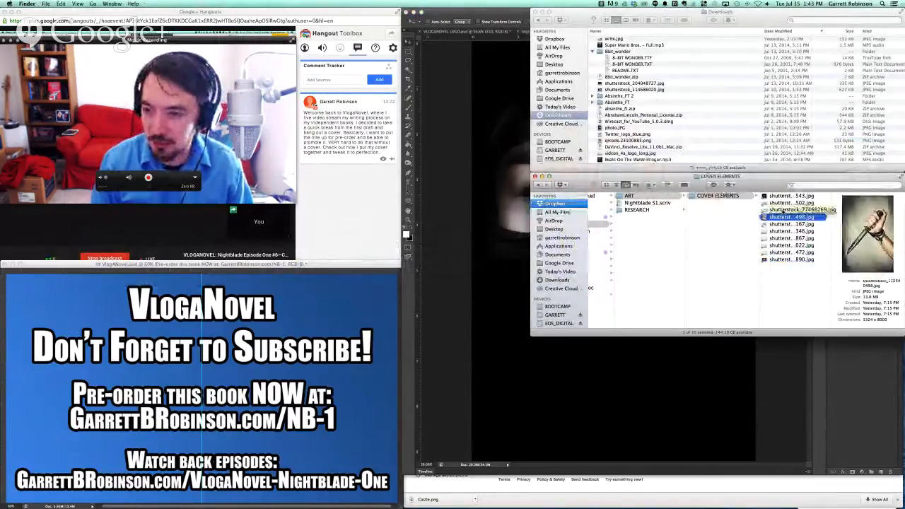
{"action": "key", "text": "Down"}
{"action": "key", "text": "Down"}
{"action": "key", "text": "Down"}
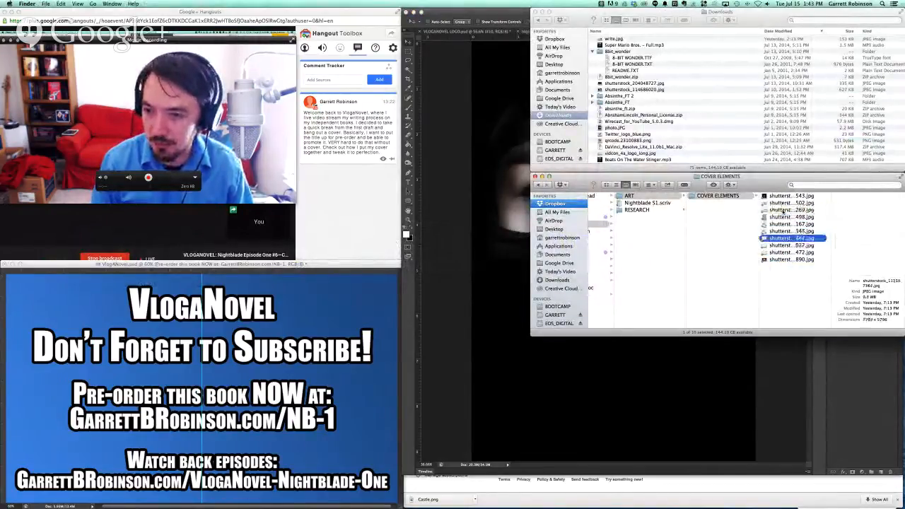
{"action": "key", "text": "Down"}
{"action": "key", "text": "Down"}
{"action": "key", "text": "Up"}
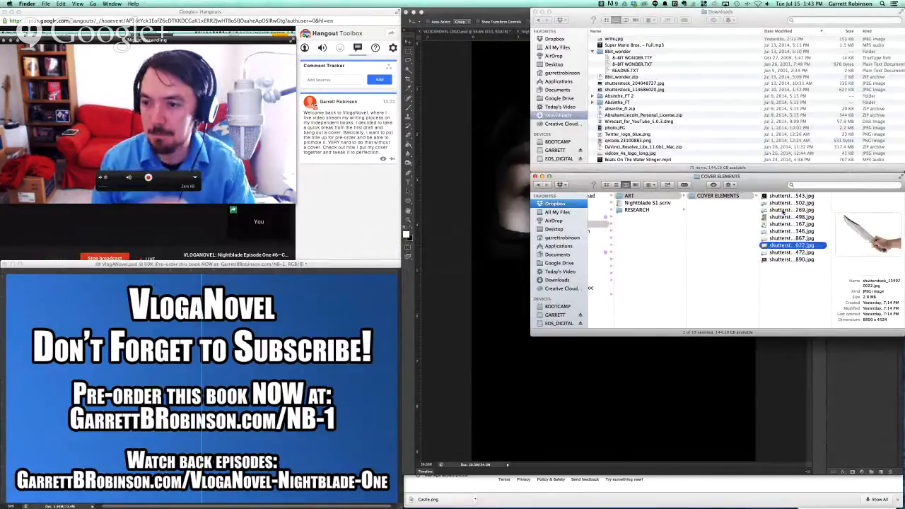
{"action": "key", "text": "Down"}
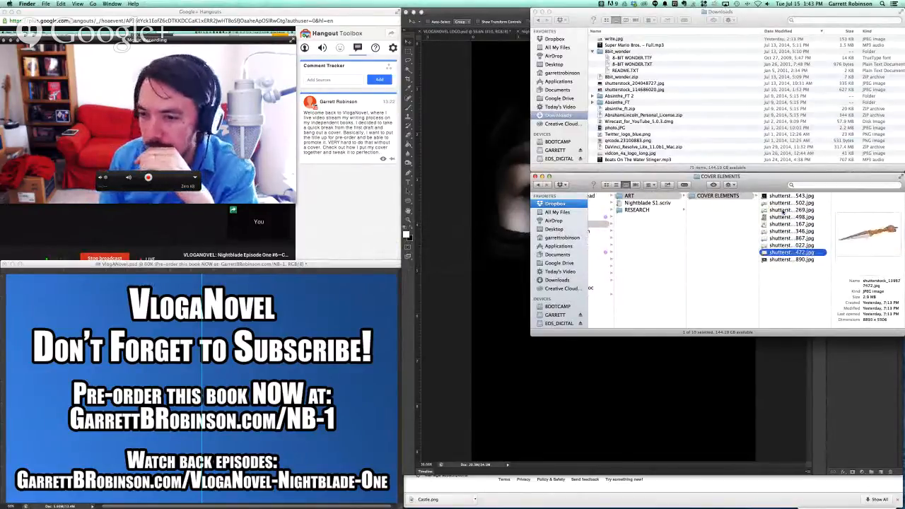
Step: Choose shutterstock_112341167.jpg, the hand gripping a knife, in the COVER ELEMENTS folder and place it in the Nightblade cover in Photoshop
{"action": "key", "text": "Up"}
{"action": "key", "text": "Up"}
{"action": "key", "text": "Up"}
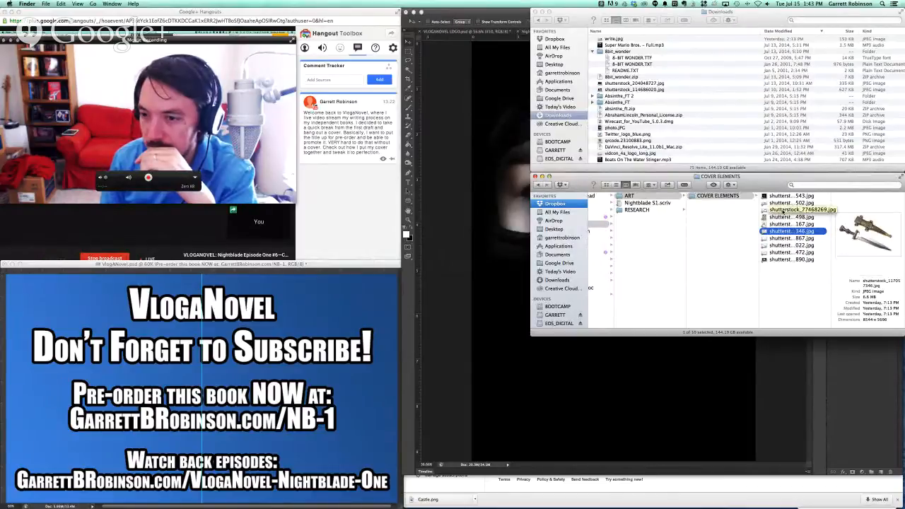
{"action": "key", "text": "Up"}
{"action": "key", "text": "Up"}
{"action": "key", "text": "Down"}
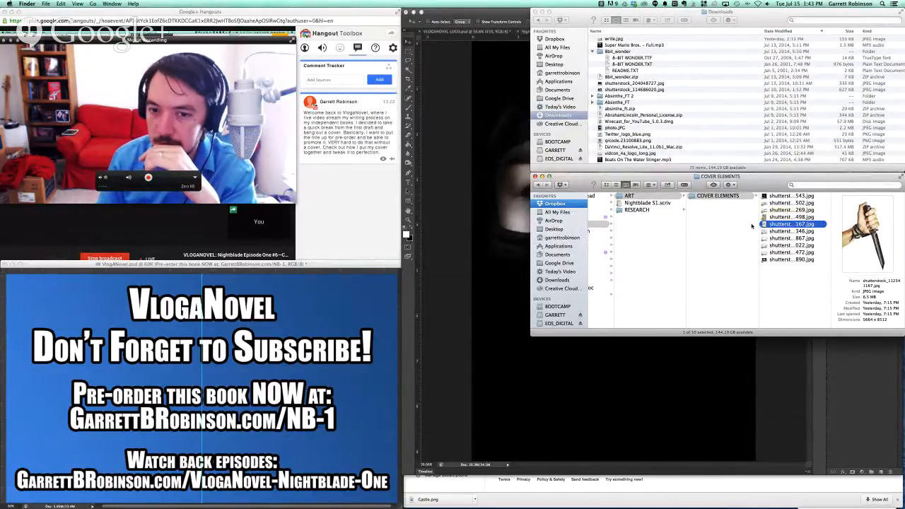
{"action": "left_click_drag", "start_coordinate": [764, 225], "coordinate": [506, 297]}
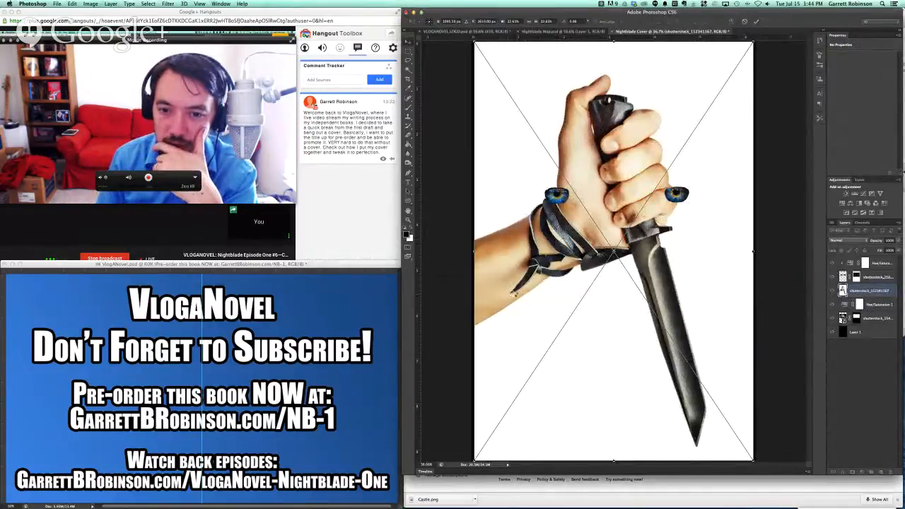
{"action": "key", "text": "Return"}
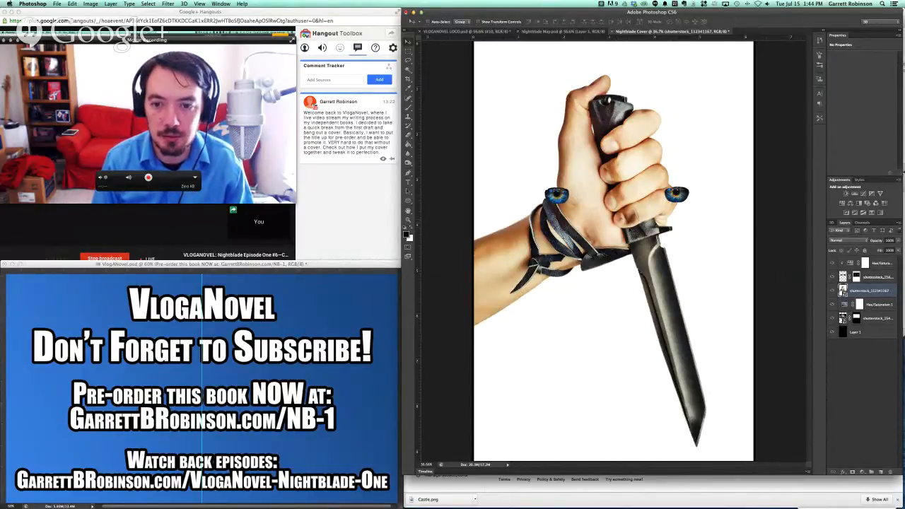
Step: Scale the placed knife-hand image down slightly and proportionally so the black cover background borders it on all sides
{"action": "key", "text": "ctrl+t"}
{"action": "left_click", "coordinate": [529, 22]}
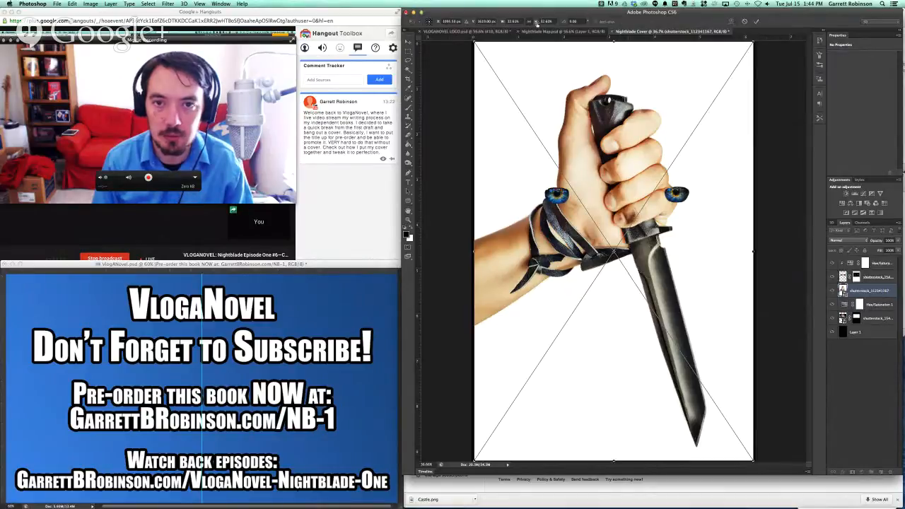
{"action": "left_click", "coordinate": [537, 22]}
{"action": "key", "text": "shift+Down"}
{"action": "key", "text": "shift+Down"}
{"action": "key", "text": "shift+Up"}
{"action": "key", "text": "shift+Up"}
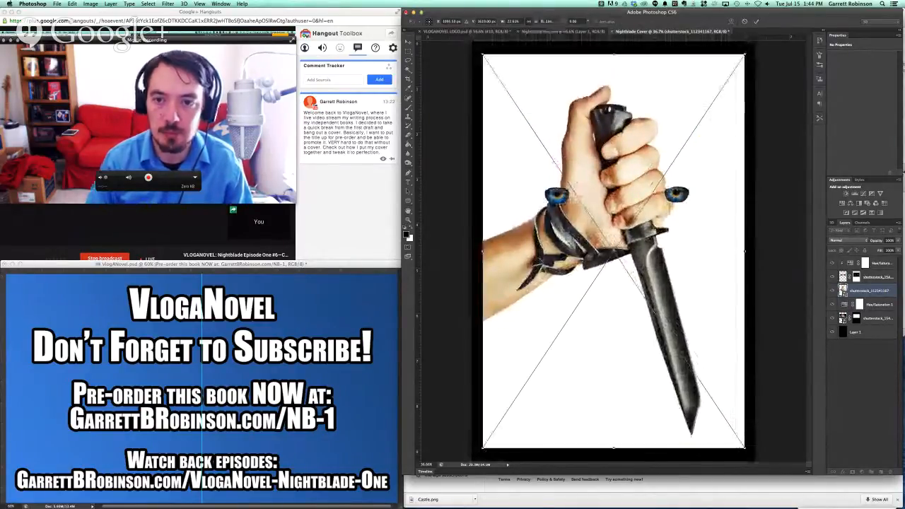
{"action": "key", "text": "Return"}
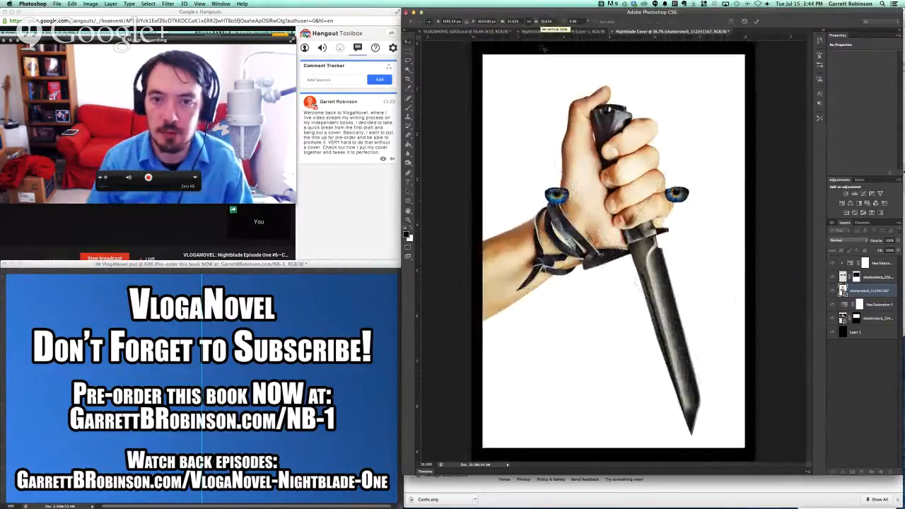
Step: Select the white background around the knife hand with Color Range, using sampled white and a fuzziness of 20
{"action": "left_click", "coordinate": [147, 5]}
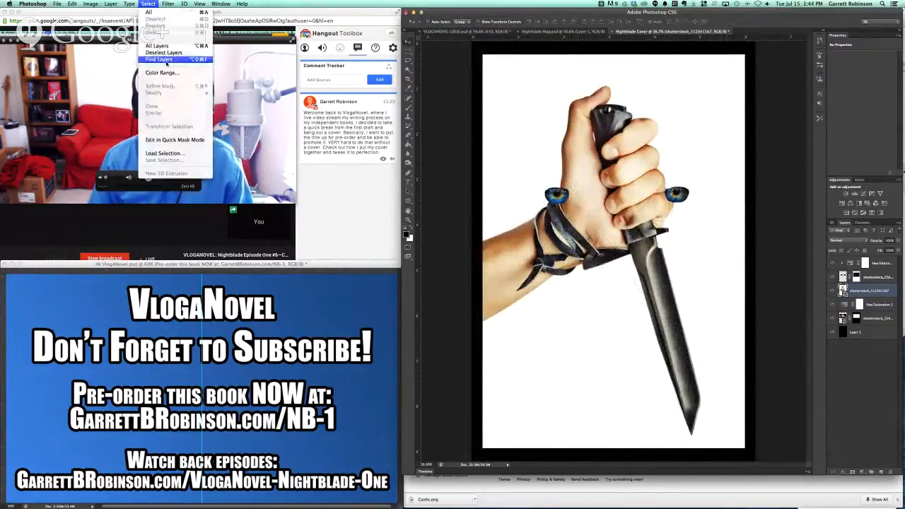
{"action": "left_click", "coordinate": [190, 74]}
{"action": "left_click", "coordinate": [515, 133]}
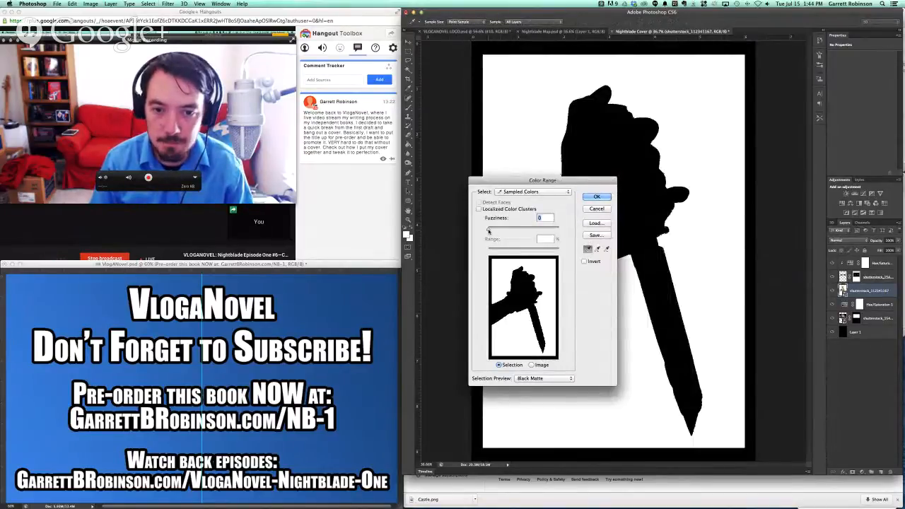
{"action": "left_click_drag", "start_coordinate": [489, 231], "coordinate": [497, 231]}
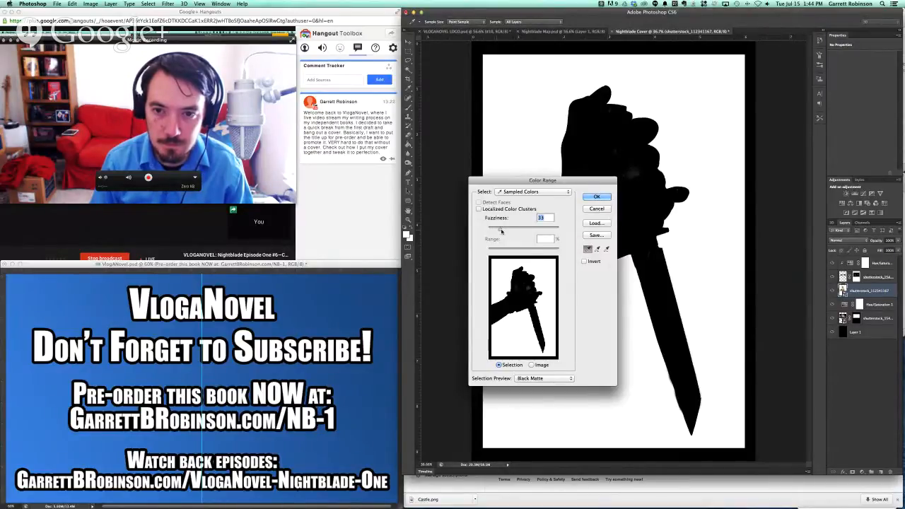
{"action": "left_click_drag", "start_coordinate": [501, 231], "coordinate": [496, 231]}
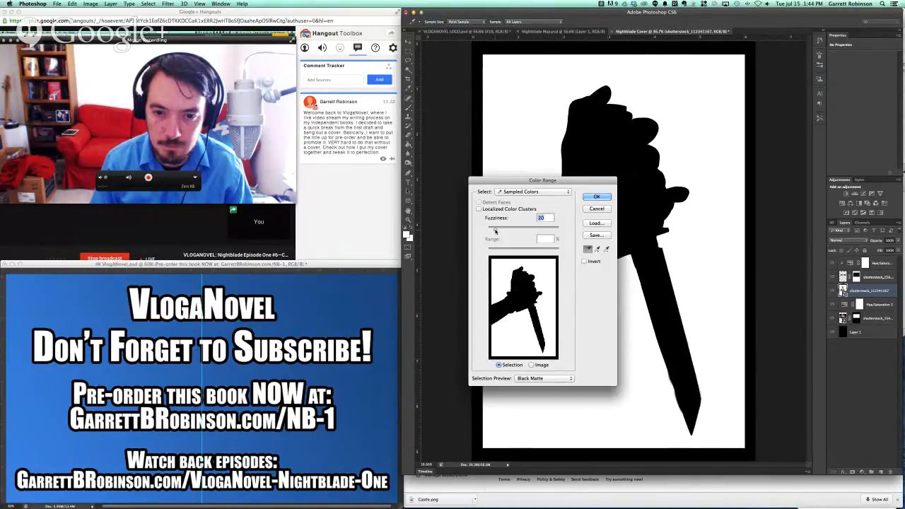
{"action": "left_click", "coordinate": [594, 195]}
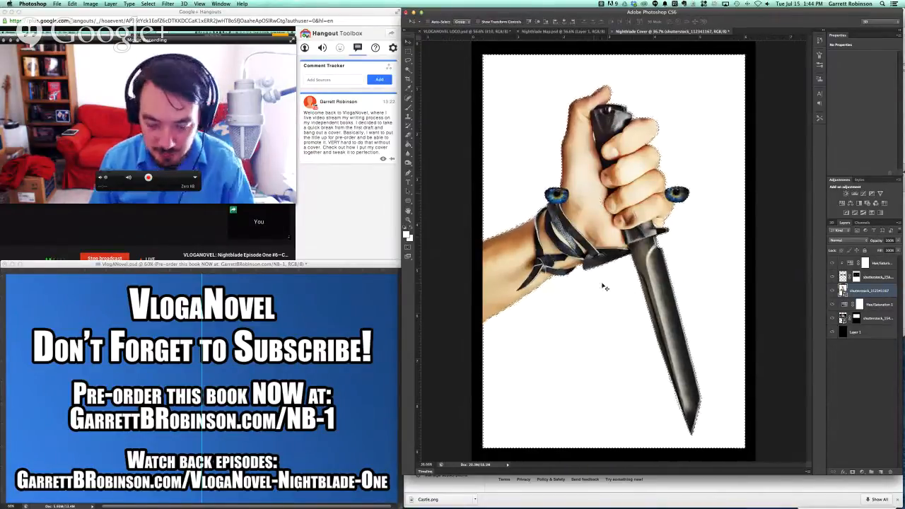
Step: Rasterize the knife-hand layer, move it to the top of the layer stack and clear the selection
{"action": "key", "text": "Delete"}
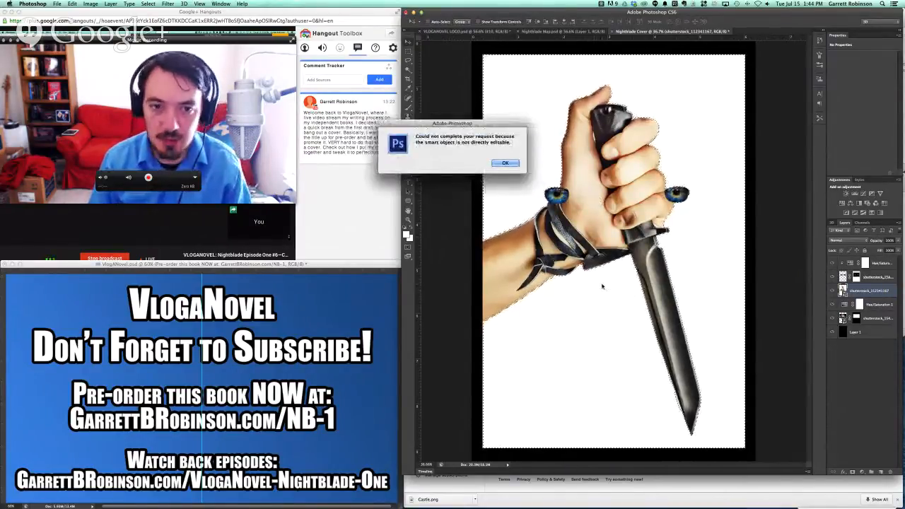
{"action": "key", "text": "Return"}
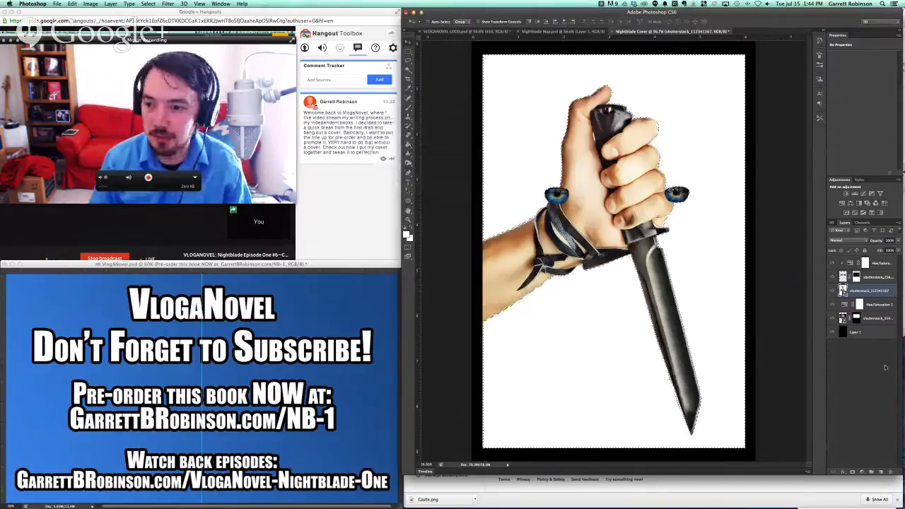
{"action": "right_click", "coordinate": [870, 291]}
{"action": "left_click", "coordinate": [851, 329]}
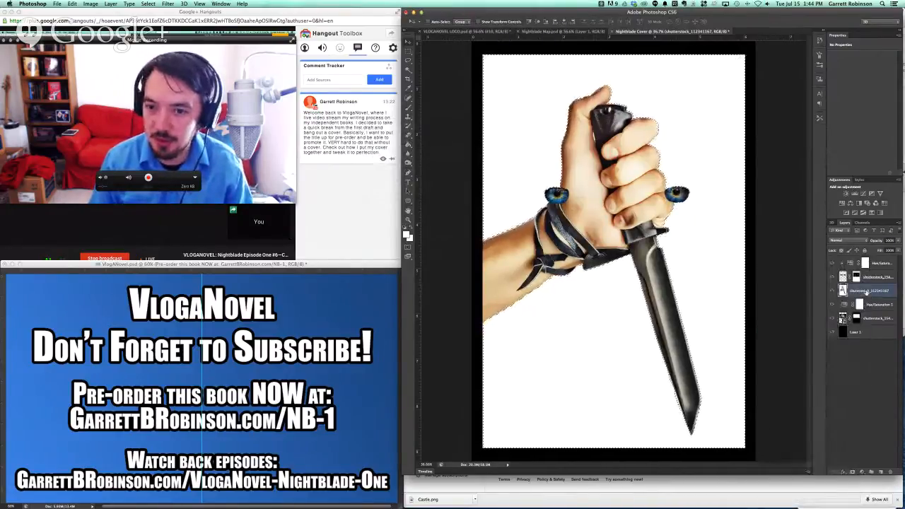
{"action": "left_click_drag", "start_coordinate": [867, 289], "coordinate": [861, 259]}
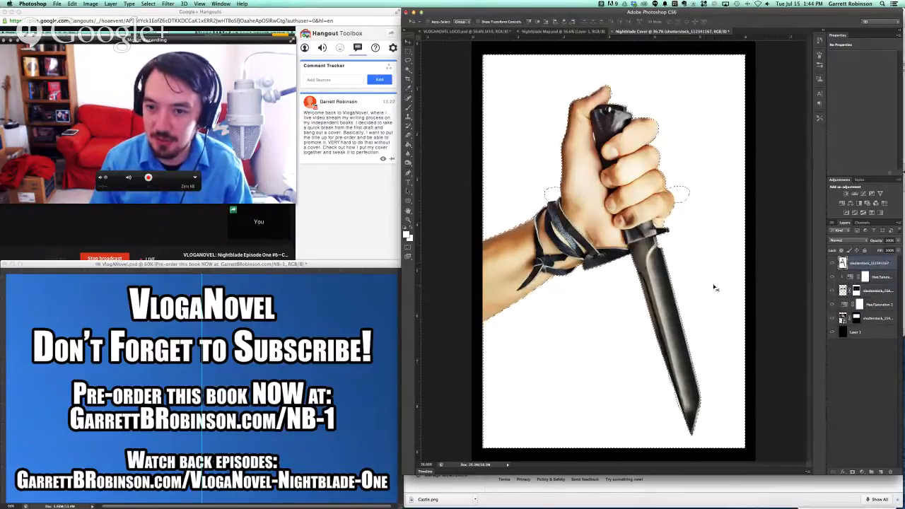
{"action": "key", "text": "super+d"}
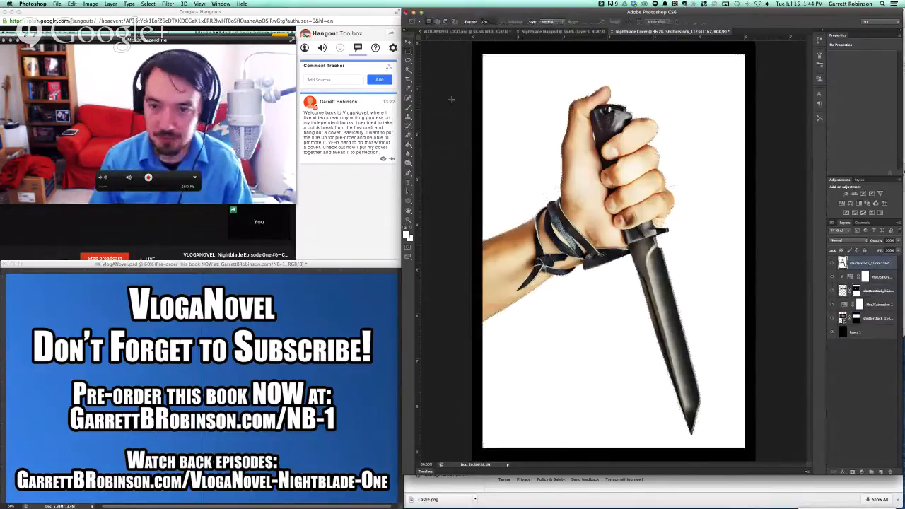
Step: Reselect the white background of the rasterized knife-hand layer with the same Color Range settings
{"action": "left_click", "coordinate": [148, 3]}
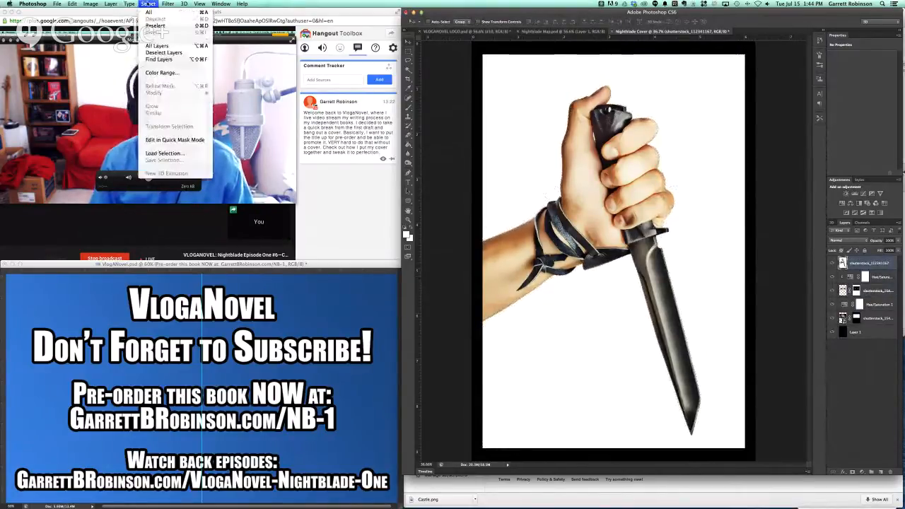
{"action": "left_click", "coordinate": [162, 73]}
{"action": "key", "text": "Return"}
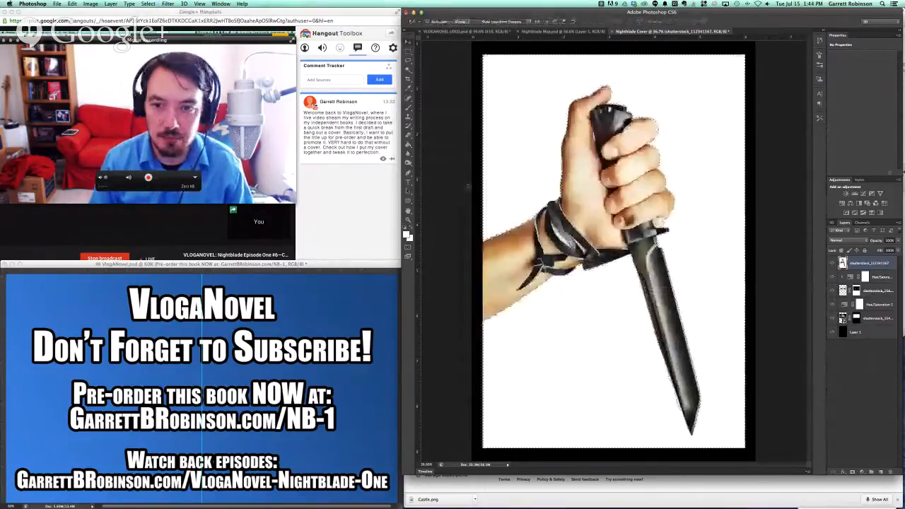
Step: Try deleting the selected white background, deselect to check the cutout edges, and undo both changes
{"action": "key", "text": "BackSpace"}
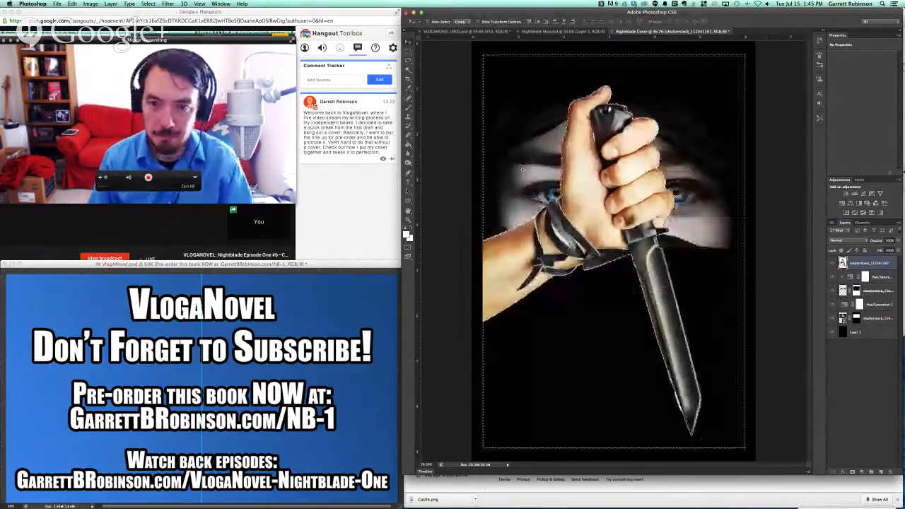
{"action": "key", "text": "m"}
{"action": "left_click", "coordinate": [601, 292]}
{"action": "key", "text": "v"}
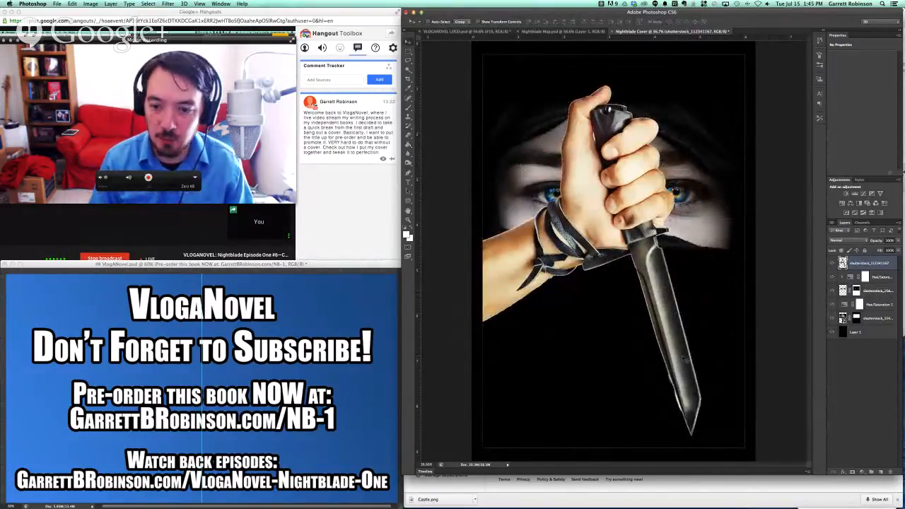
{"action": "key", "text": "alt+super+z"}
{"action": "key", "text": "alt+super+z"}
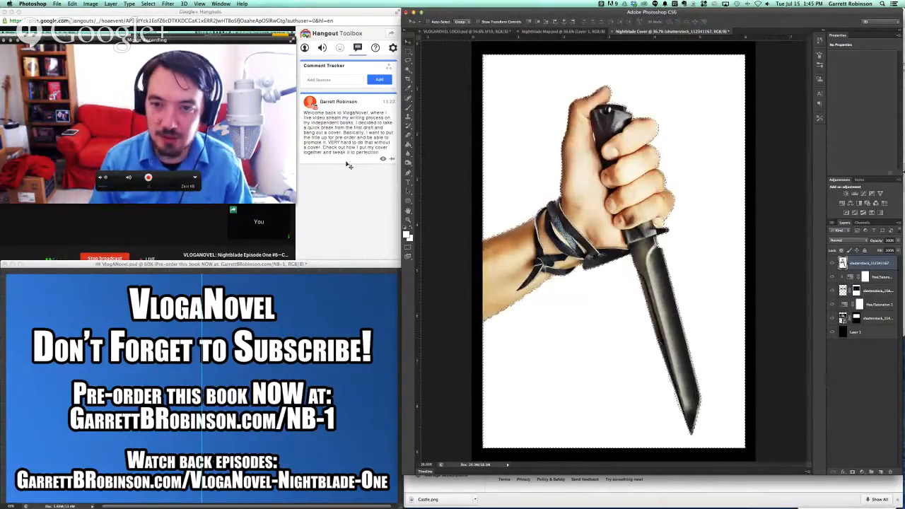
Step: Expand the white background selection slightly into the hand and knife outline, and feather its edge
{"action": "left_click", "coordinate": [148, 4]}
{"action": "mouse_move", "coordinate": [202, 92]}
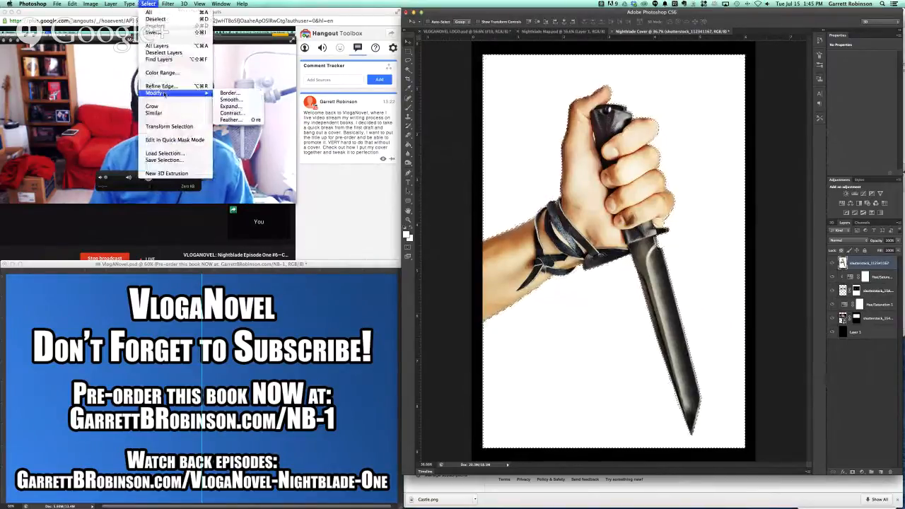
{"action": "left_click", "coordinate": [229, 106]}
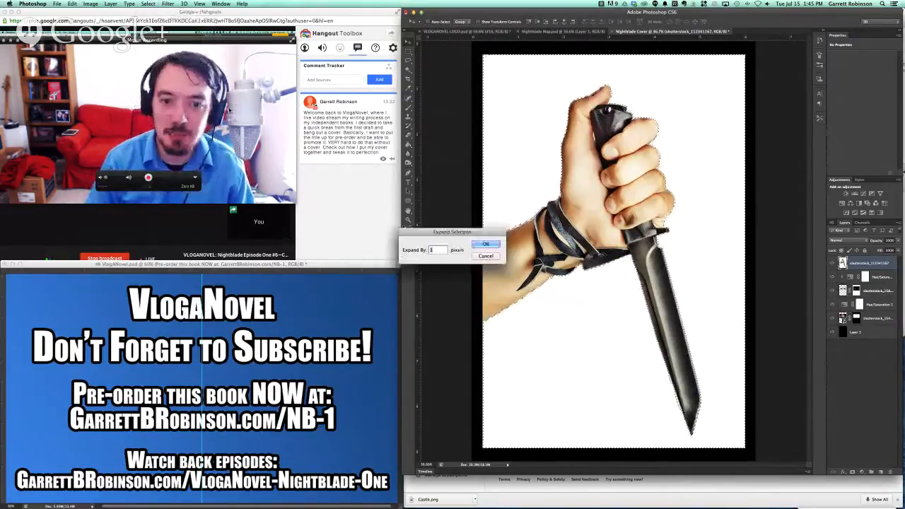
{"action": "key", "text": "Return"}
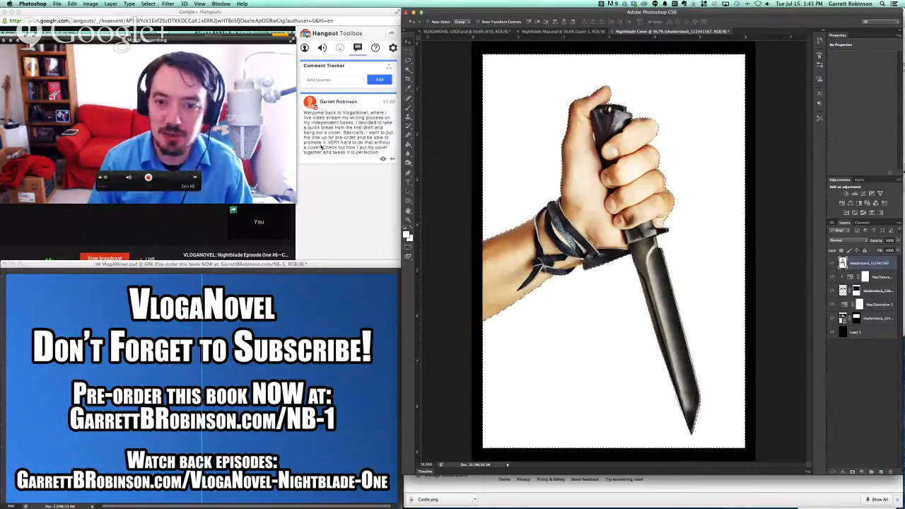
{"action": "left_click", "coordinate": [169, 3]}
{"action": "mouse_move", "coordinate": [148, 3]}
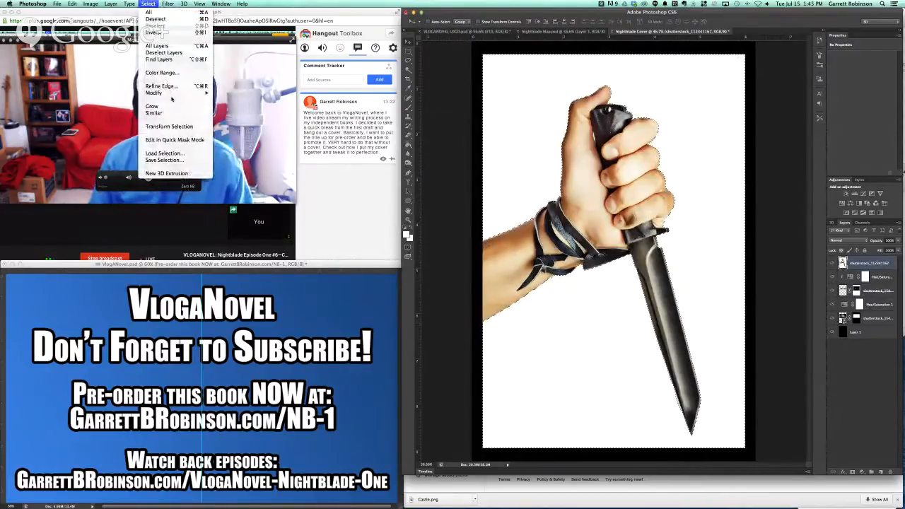
{"action": "mouse_move", "coordinate": [176, 93]}
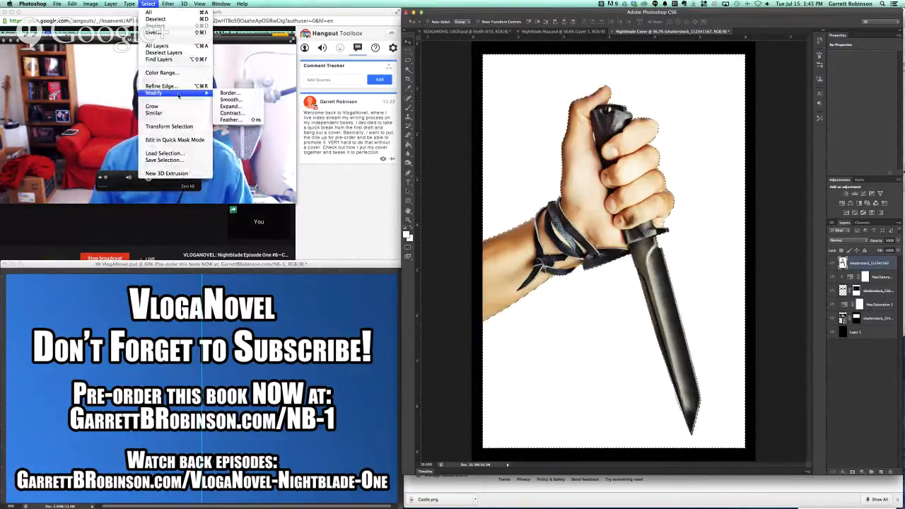
{"action": "left_click", "coordinate": [242, 121]}
{"action": "key", "text": "Return"}
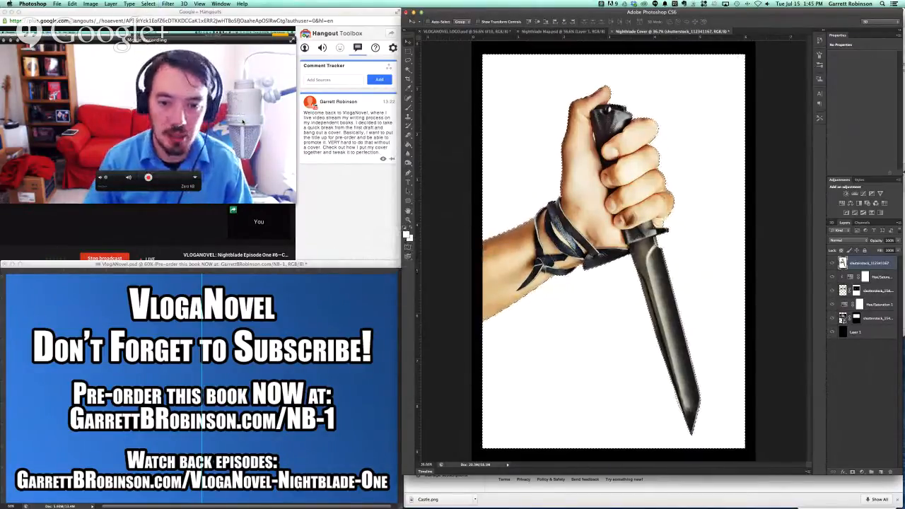
Step: Test the expanded and feathered selection by deleting the white background and deselecting, and undo both changes
{"action": "key", "text": "Delete"}
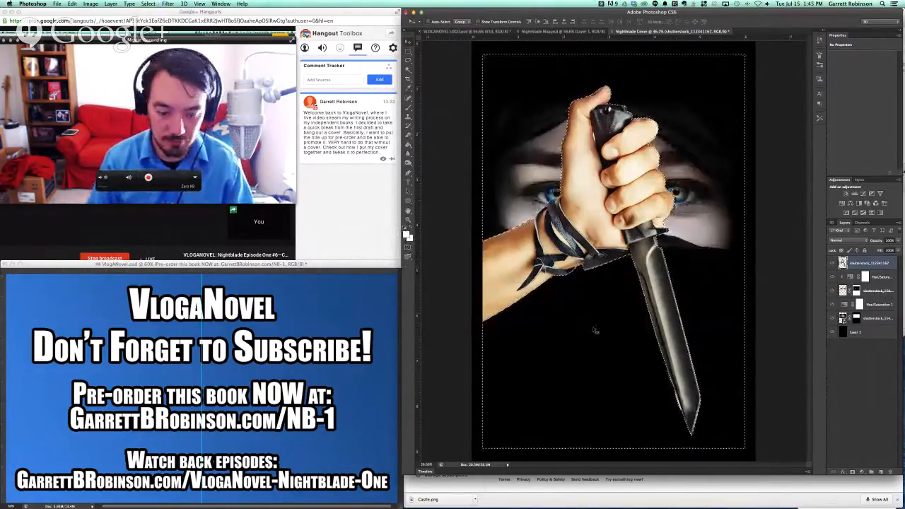
{"action": "key", "text": "m"}
{"action": "left_click", "coordinate": [592, 326]}
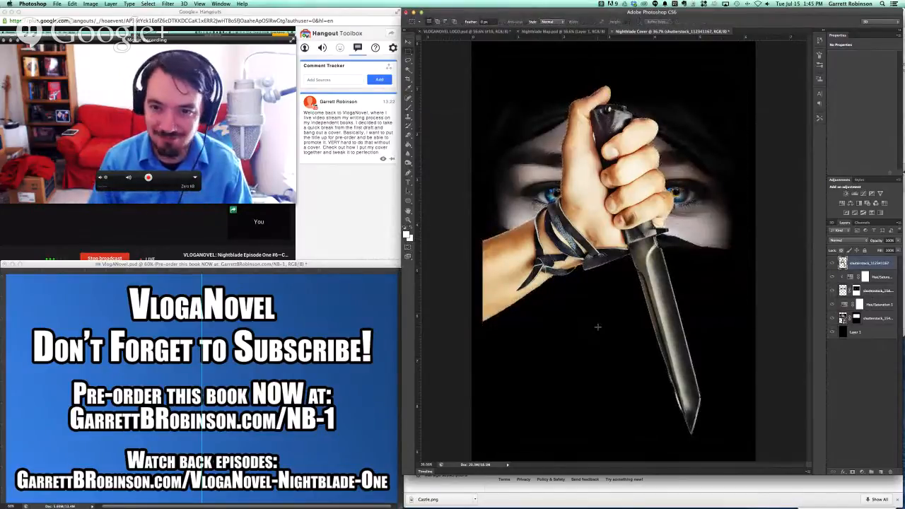
{"action": "key", "text": "alt+super+z"}
{"action": "key", "text": "alt+super+z"}
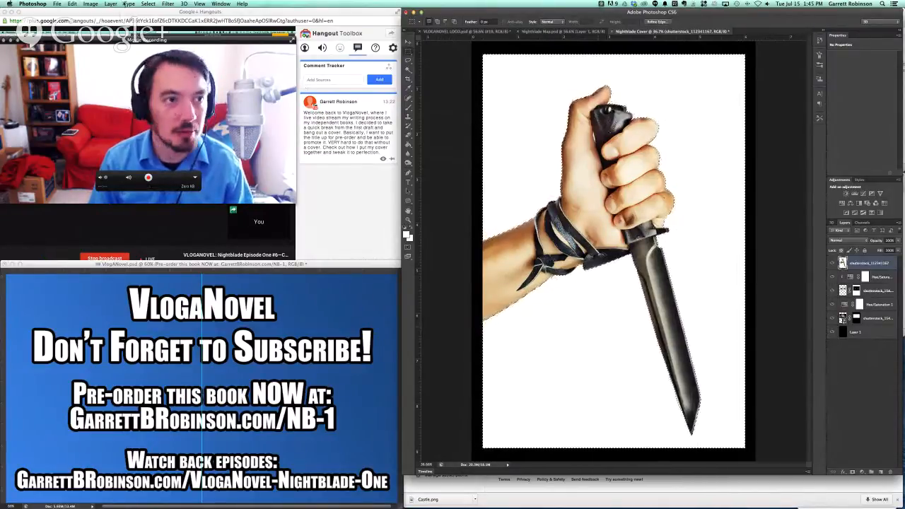
Step: Expand the white background selection by 2 pixels into the hand and knife outline, and feather its edge
{"action": "left_click", "coordinate": [148, 3]}
{"action": "mouse_move", "coordinate": [185, 97]}
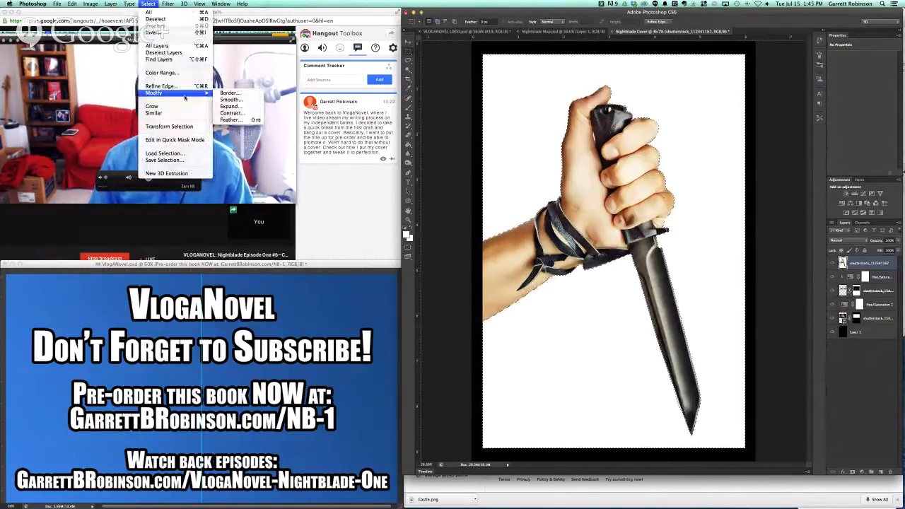
{"action": "left_click", "coordinate": [243, 108]}
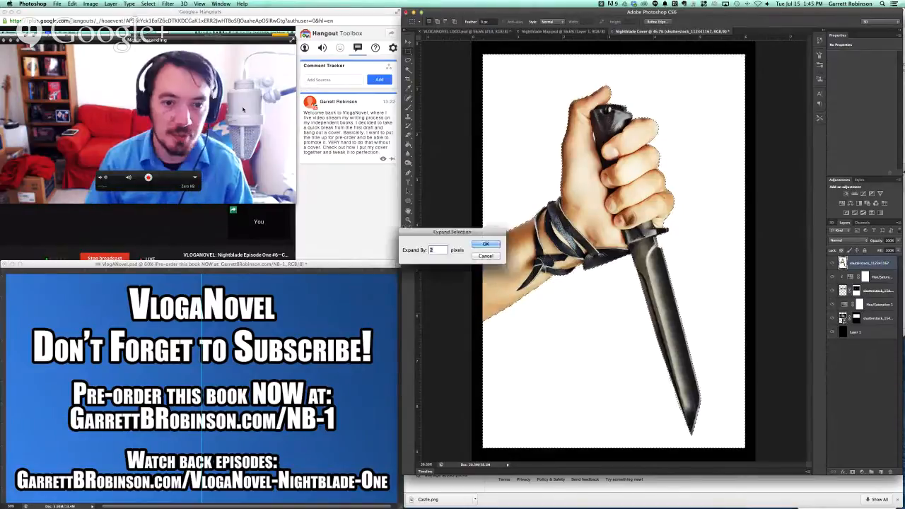
{"action": "key", "text": "Return"}
{"action": "left_click", "coordinate": [148, 3]}
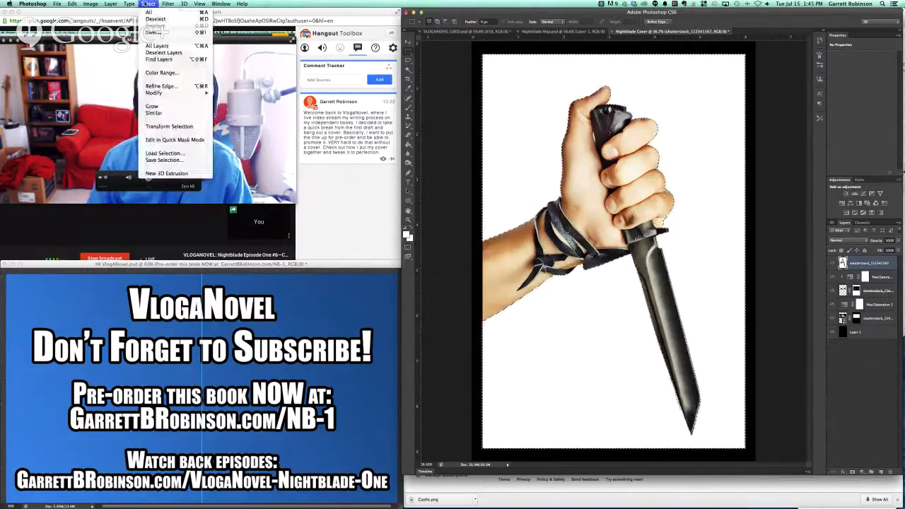
{"action": "mouse_move", "coordinate": [172, 92]}
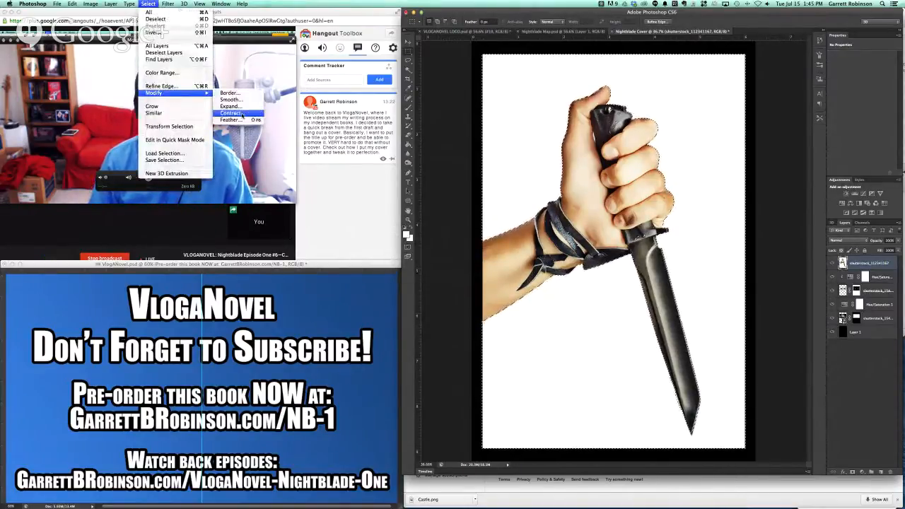
{"action": "left_click", "coordinate": [241, 120]}
{"action": "key", "text": "Return"}
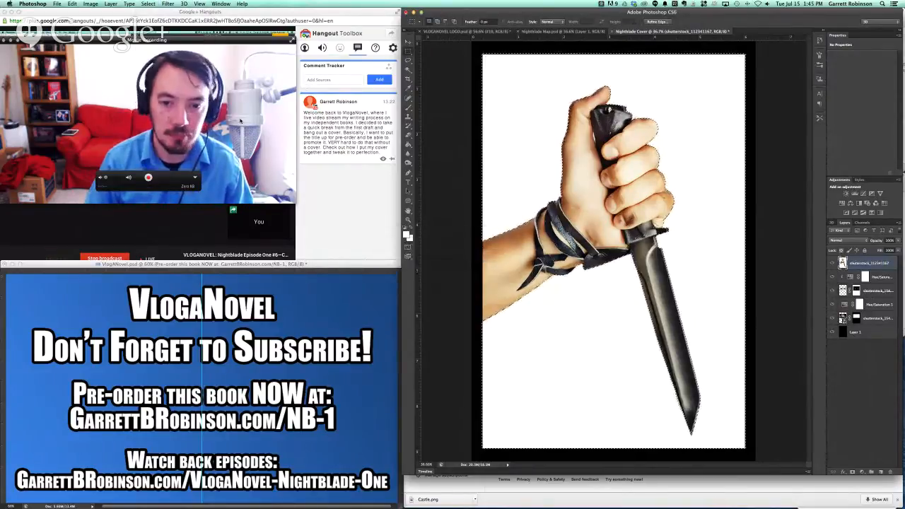
Step: Delete the selected white background, deselect, and erase the leftover white sliver between the palm and the knife handle
{"action": "key", "text": "Delete"}
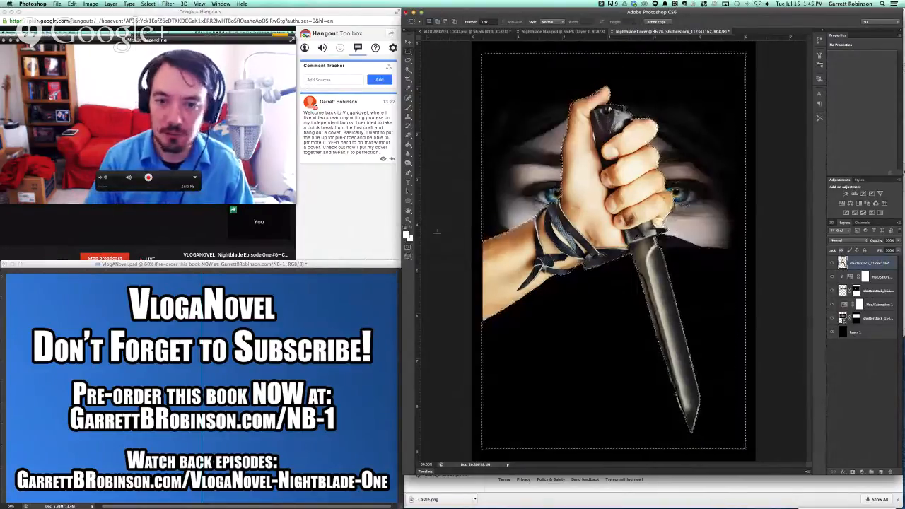
{"action": "key", "text": "super+d"}
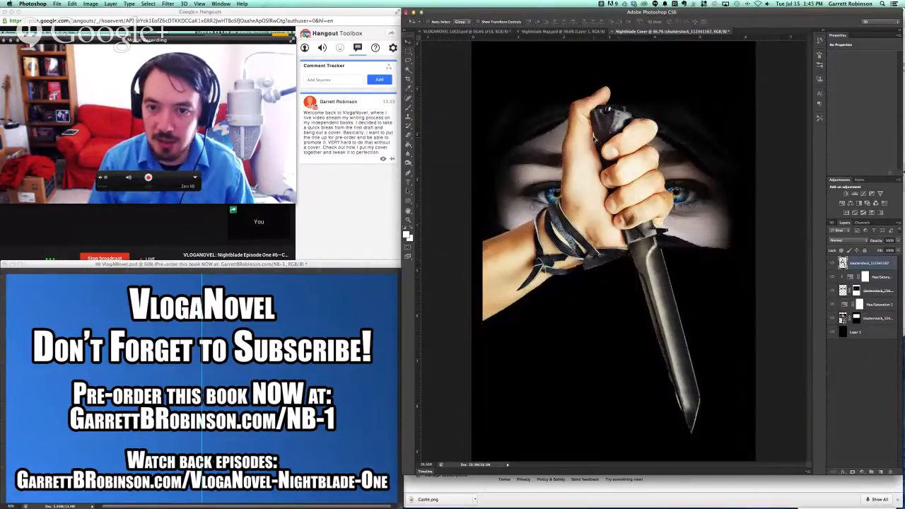
{"action": "scroll", "coordinate": [594, 140], "scroll_direction": "up", "scroll_amount": 15}
{"action": "scroll", "coordinate": [594, 140], "scroll_direction": "down", "scroll_amount": 3}
{"action": "scroll", "coordinate": [594, 140], "scroll_direction": "up", "scroll_amount": 3}
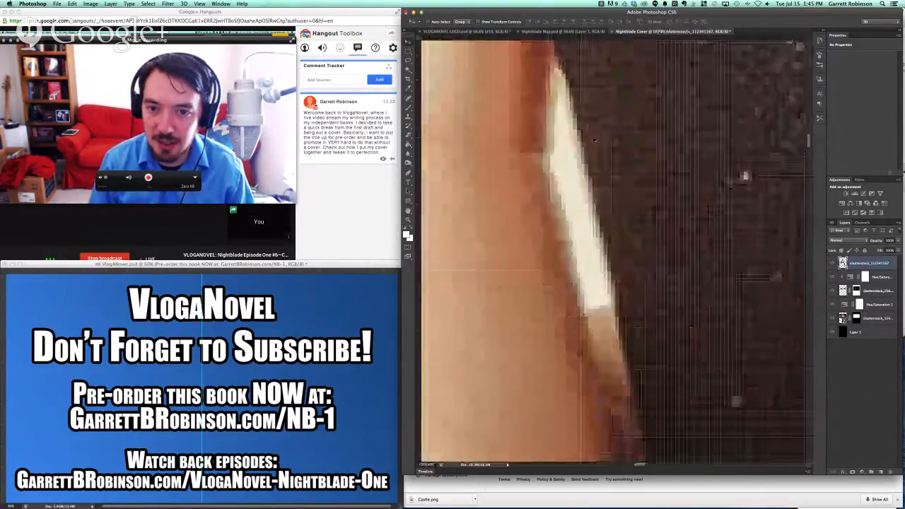
{"action": "key", "text": "e"}
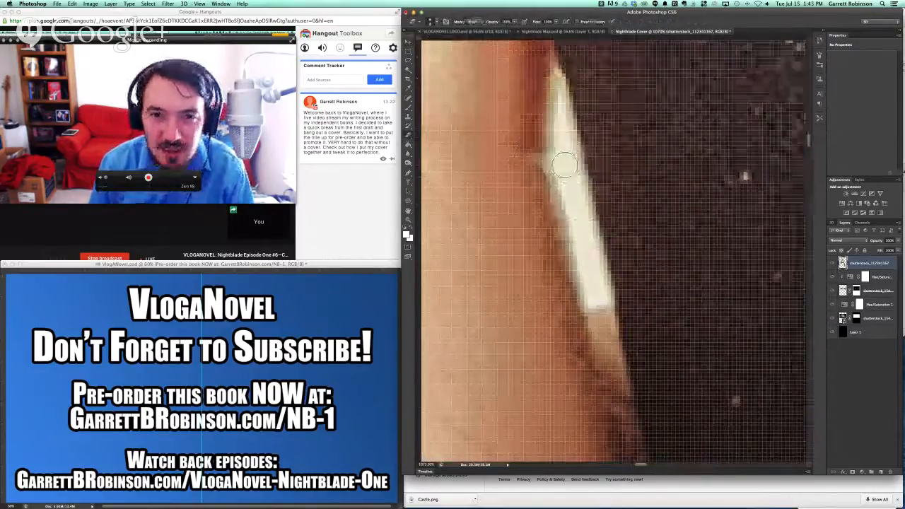
{"action": "left_click_drag", "start_coordinate": [564, 164], "coordinate": [563, 140]}
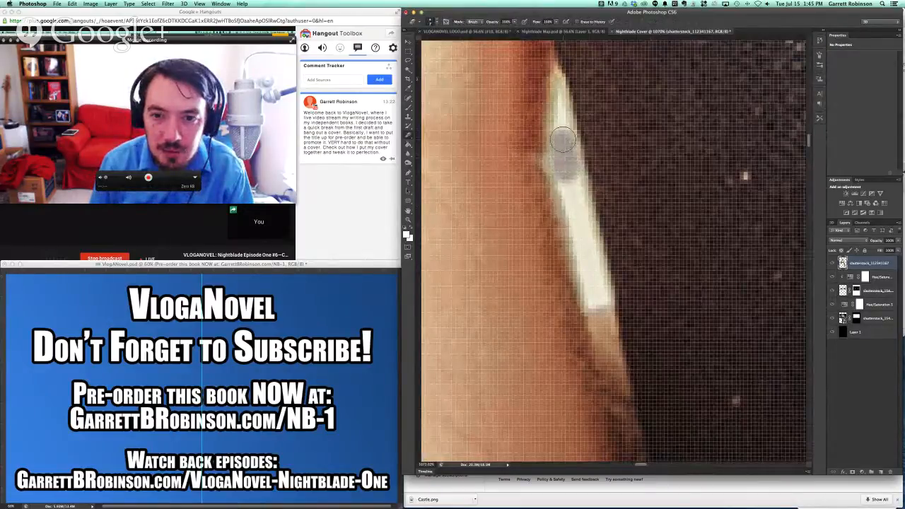
{"action": "left_click_drag", "start_coordinate": [568, 182], "coordinate": [594, 291]}
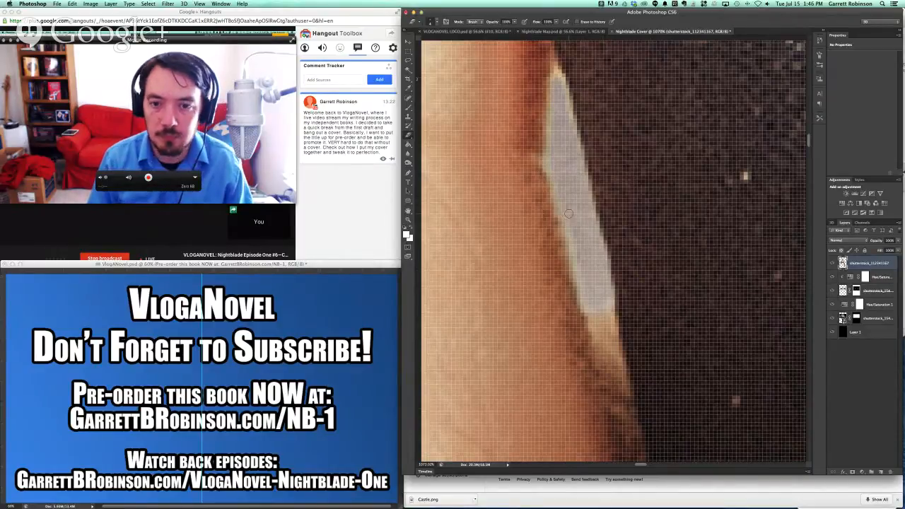
Step: Erase the leftover white spot in the small opening at the butt of the knife handle with a larger eraser
{"action": "scroll", "coordinate": [568, 214], "scroll_direction": "down", "scroll_amount": 10}
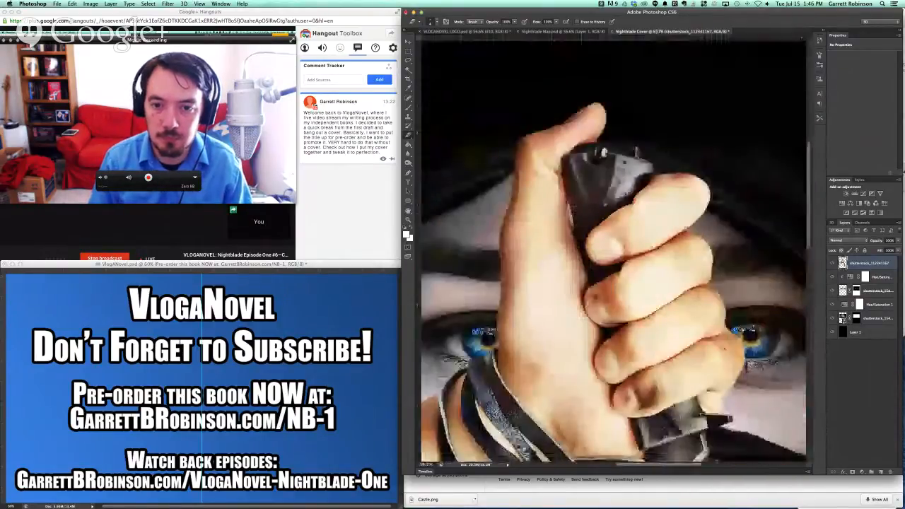
{"action": "scroll", "coordinate": [591, 164], "scroll_direction": "right", "scroll_amount": 1}
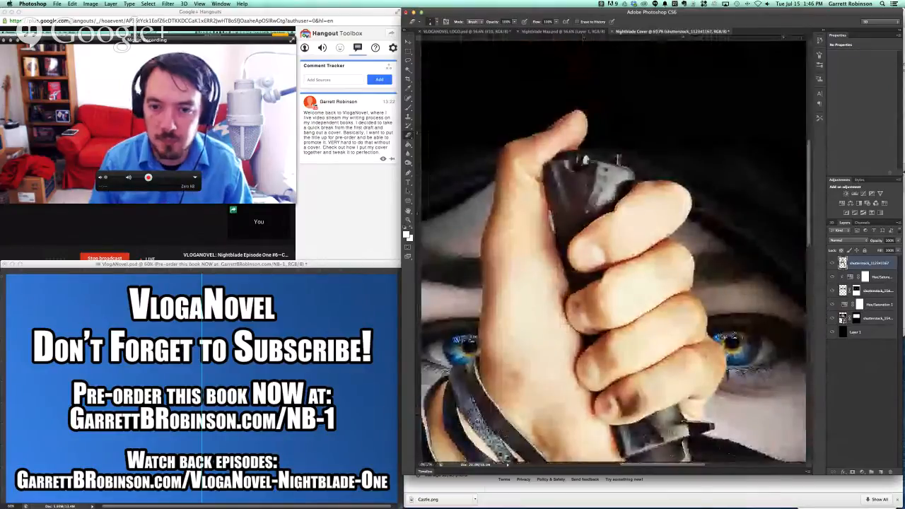
{"action": "scroll", "coordinate": [590, 164], "scroll_direction": "up", "scroll_amount": 4}
{"action": "scroll", "coordinate": [590, 163], "scroll_direction": "up", "scroll_amount": 10}
{"action": "scroll", "coordinate": [590, 163], "scroll_direction": "left", "scroll_amount": 4}
{"action": "scroll", "coordinate": [590, 164], "scroll_direction": "up", "scroll_amount": 3}
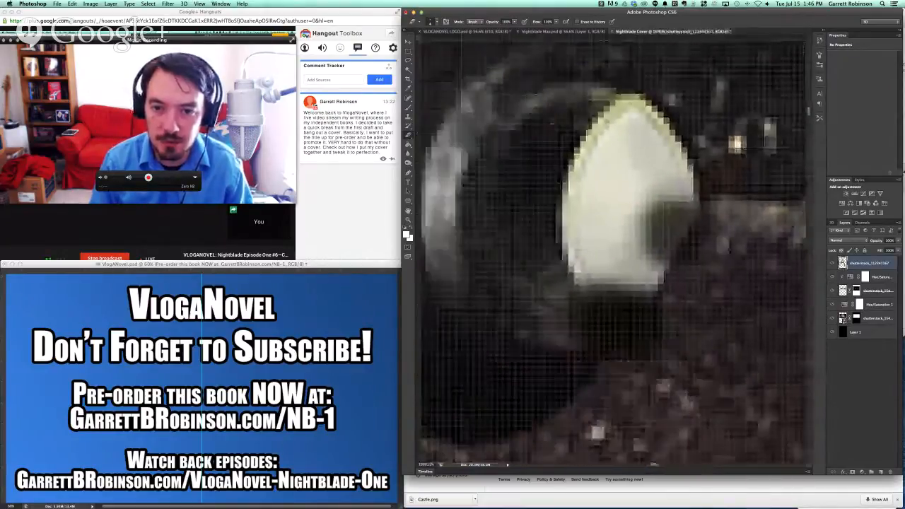
{"action": "key", "text": "]"}
{"action": "mouse_move", "coordinate": [627, 157]}
{"action": "left_mouse_down"}
{"action": "mouse_move", "coordinate": [628, 127]}
{"action": "mouse_move", "coordinate": [597, 169]}
{"action": "mouse_move", "coordinate": [586, 219]}
{"action": "mouse_move", "coordinate": [591, 272]}
{"action": "mouse_move", "coordinate": [641, 272]}
{"action": "mouse_move", "coordinate": [630, 258]}
{"action": "mouse_move", "coordinate": [625, 191]}
{"action": "mouse_move", "coordinate": [671, 176]}
{"action": "mouse_move", "coordinate": [655, 128]}
{"action": "mouse_move", "coordinate": [636, 134]}
{"action": "mouse_move", "coordinate": [627, 125]}
{"action": "mouse_move", "coordinate": [603, 160]}
{"action": "mouse_move", "coordinate": [593, 244]}
{"action": "mouse_move", "coordinate": [640, 165]}
{"action": "mouse_move", "coordinate": [667, 178]}
{"action": "mouse_move", "coordinate": [653, 143]}
{"action": "mouse_move", "coordinate": [629, 120]}
{"action": "mouse_move", "coordinate": [602, 151]}
{"action": "mouse_move", "coordinate": [588, 185]}
{"action": "mouse_move", "coordinate": [592, 261]}
{"action": "left_mouse_up"}
{"action": "key", "text": "super+0"}
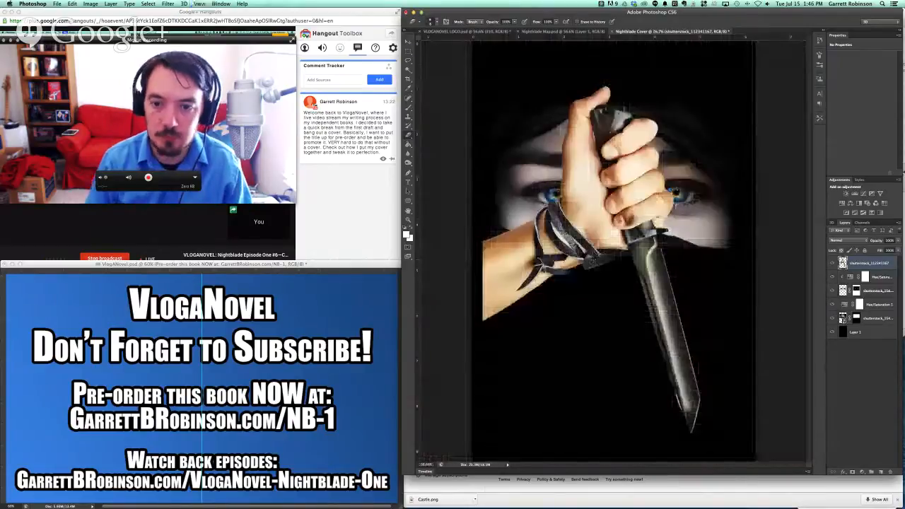
Step: Move the cut-out knife hand down on the cover so it sits below the eyes
{"action": "key", "text": "v"}
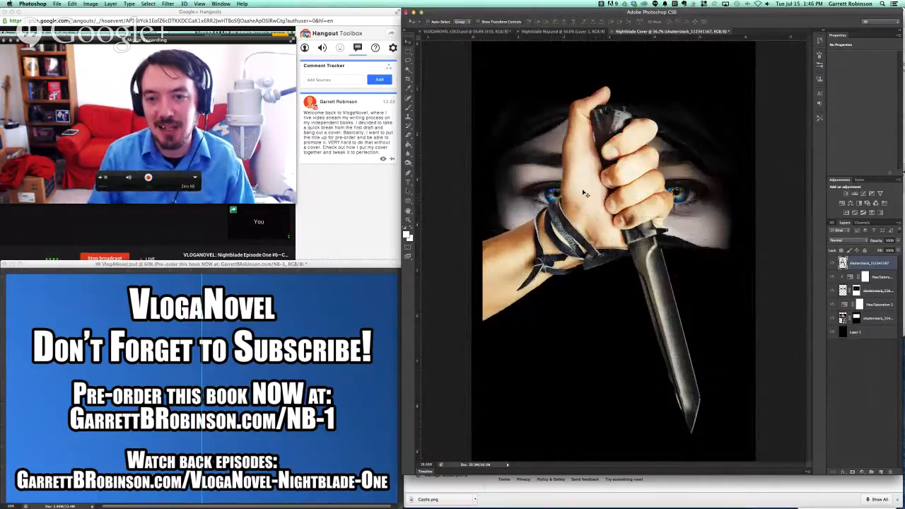
{"action": "left_click_drag", "start_coordinate": [588, 195], "coordinate": [613, 301]}
Step: Examine the moved cutout up close along the knife handle, fingers and fingernails for areas removed by mistake
{"action": "scroll", "coordinate": [627, 265], "scroll_direction": "up", "scroll_amount": 5}
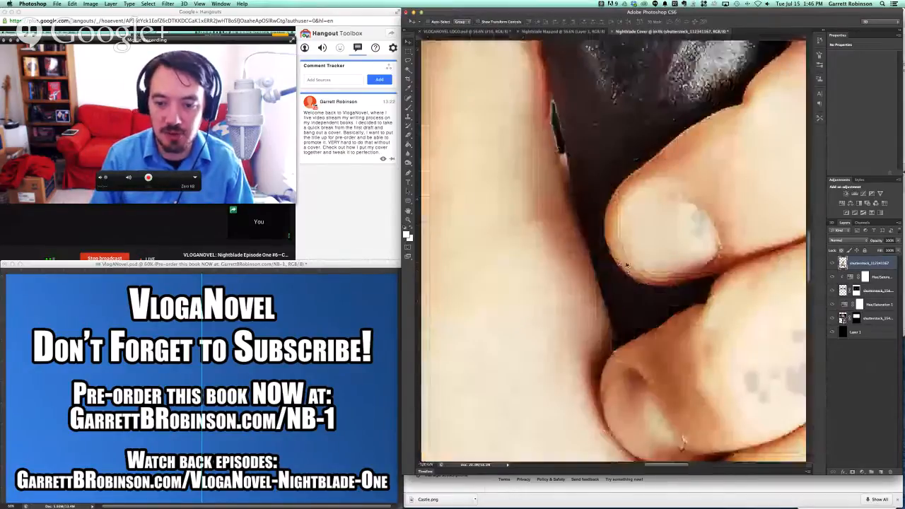
{"action": "scroll", "coordinate": [626, 265], "scroll_direction": "down", "scroll_amount": 4}
{"action": "scroll", "coordinate": [626, 265], "scroll_direction": "up", "scroll_amount": 3}
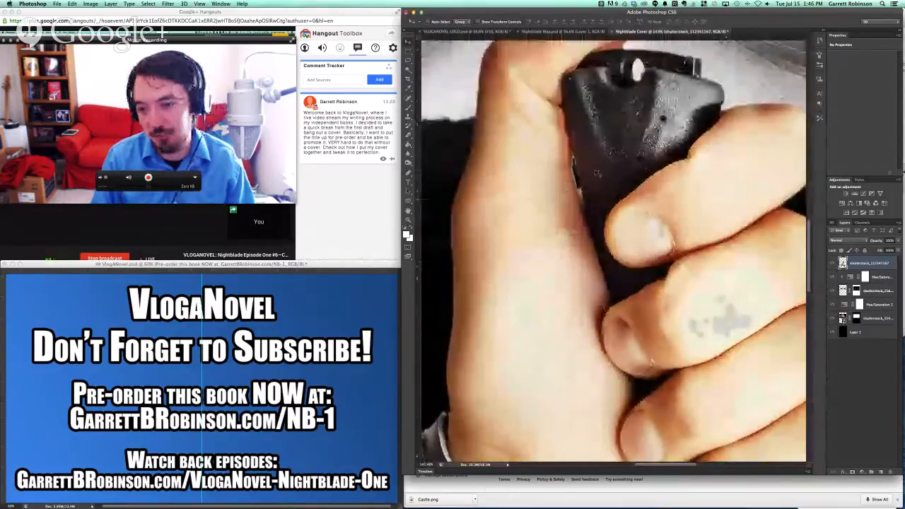
{"action": "scroll", "coordinate": [596, 173], "scroll_direction": "down", "scroll_amount": 5}
{"action": "scroll", "coordinate": [596, 172], "scroll_direction": "right", "scroll_amount": 3}
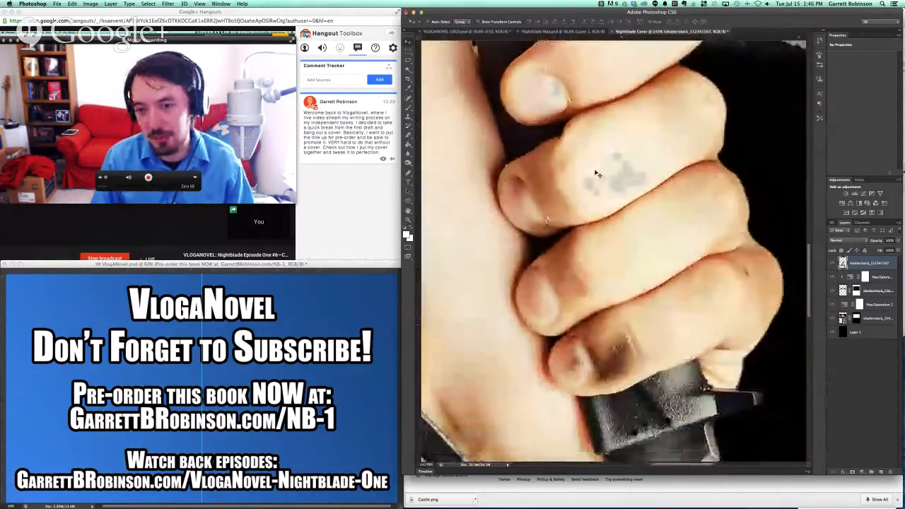
{"action": "scroll", "coordinate": [625, 177], "scroll_direction": "up", "scroll_amount": 3}
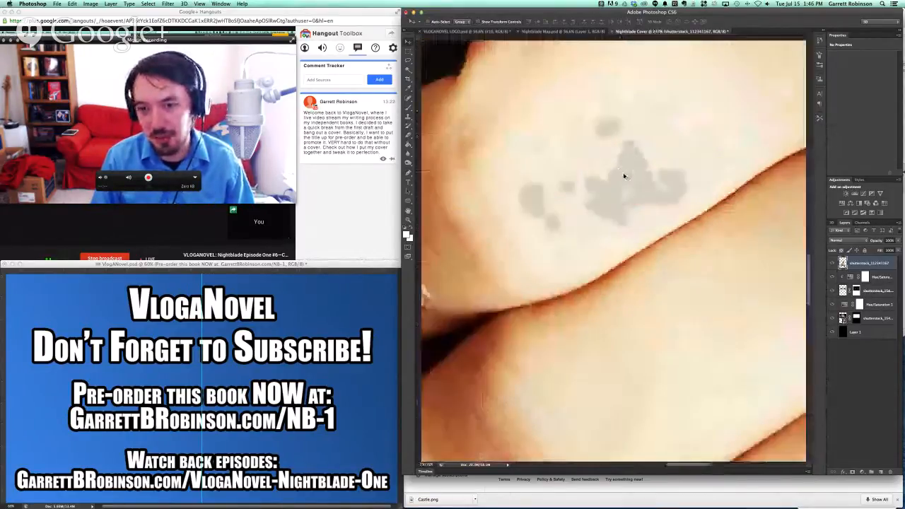
{"action": "scroll", "coordinate": [625, 177], "scroll_direction": "up", "scroll_amount": 5}
{"action": "scroll", "coordinate": [624, 177], "scroll_direction": "left", "scroll_amount": 3}
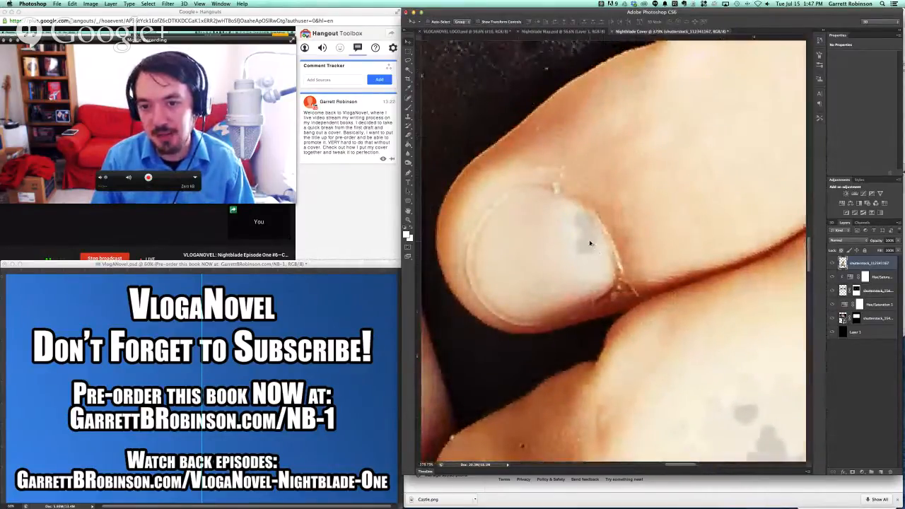
{"action": "scroll", "coordinate": [591, 244], "scroll_direction": "down", "scroll_amount": 3}
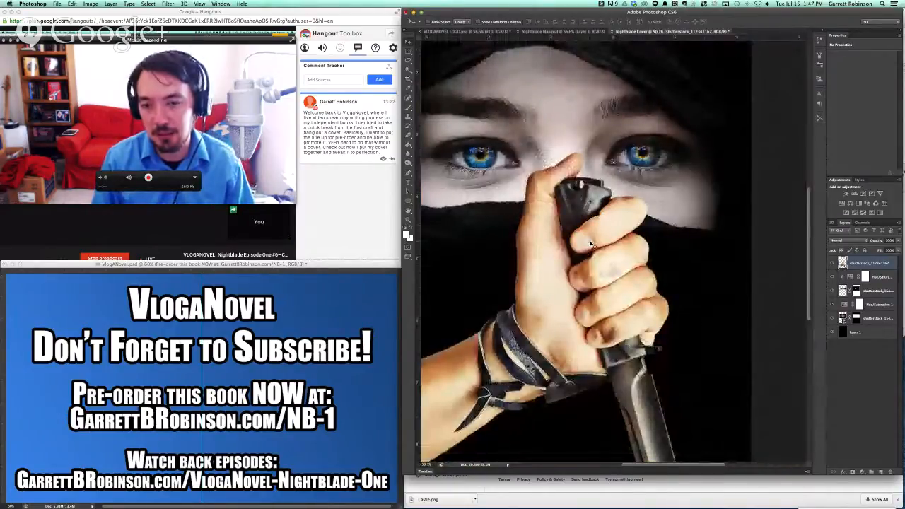
Step: Undo the hand move, the erasing and the background deletion, back to the active white background selection
{"action": "key", "text": "super+z"}
{"action": "key", "text": "super+0"}
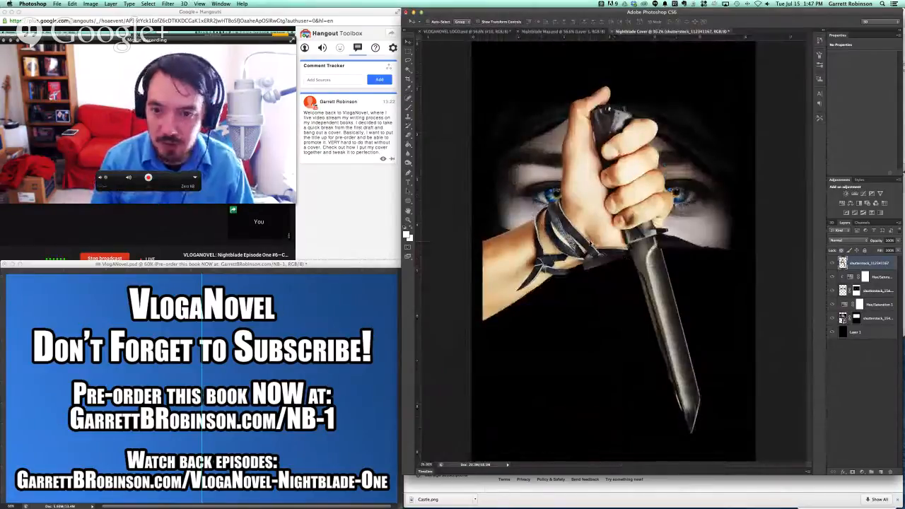
{"action": "key", "text": "super+alt+z"}
{"action": "key", "text": "super+alt+z"}
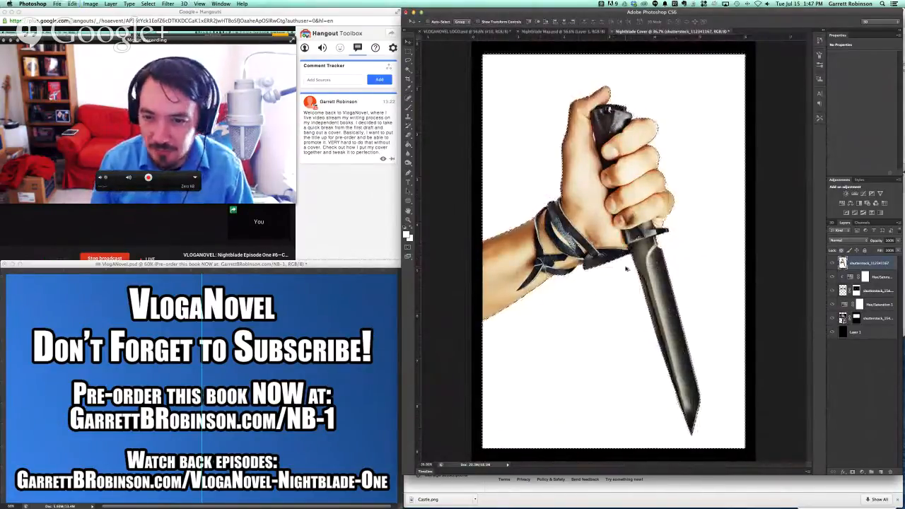
Step: Subtract the stray speck on the knife handle from the background selection with the Lasso tool, and check the fingers for others
{"action": "scroll", "coordinate": [622, 161], "scroll_direction": "up", "scroll_amount": 3}
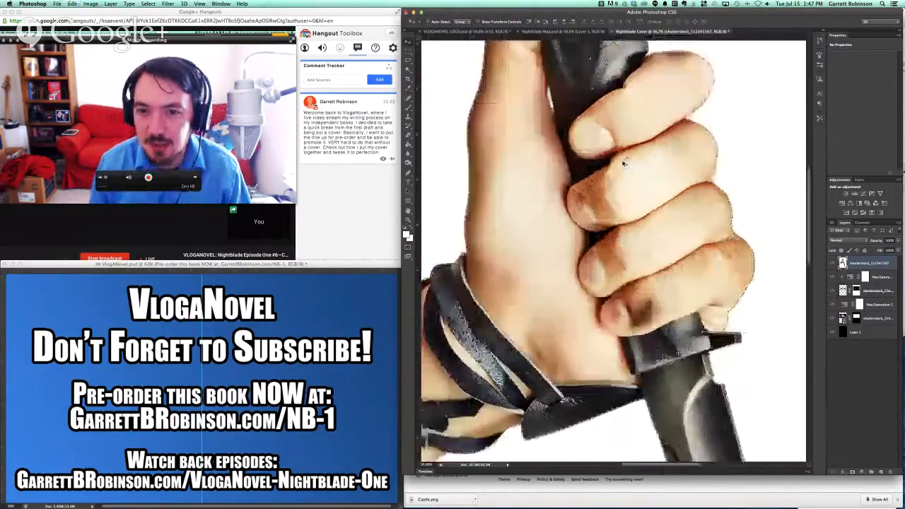
{"action": "scroll", "coordinate": [528, 349], "scroll_direction": "up", "scroll_amount": 5}
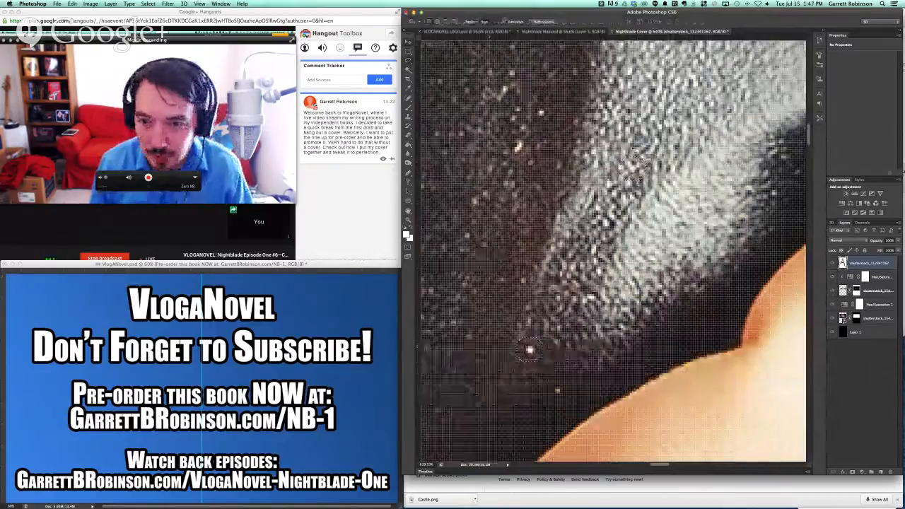
{"action": "key", "text": "l"}
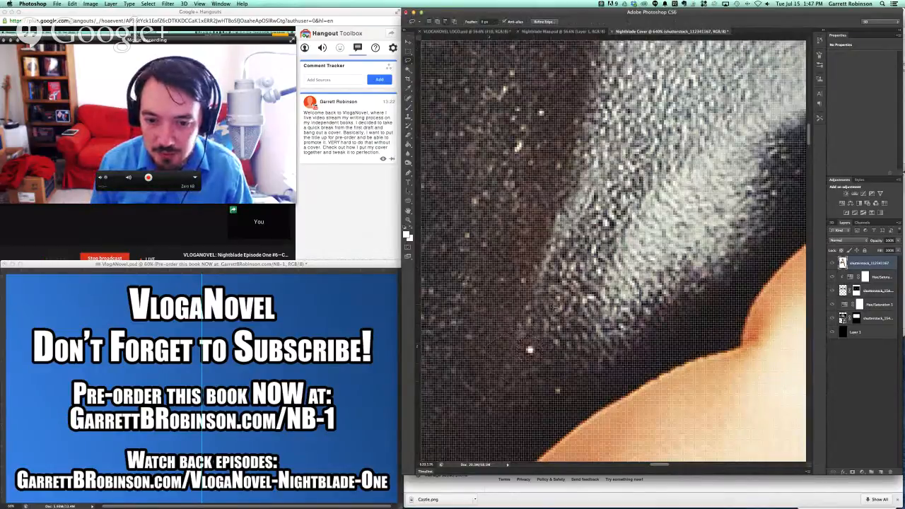
{"action": "scroll", "coordinate": [549, 307], "scroll_direction": "down", "scroll_amount": 15}
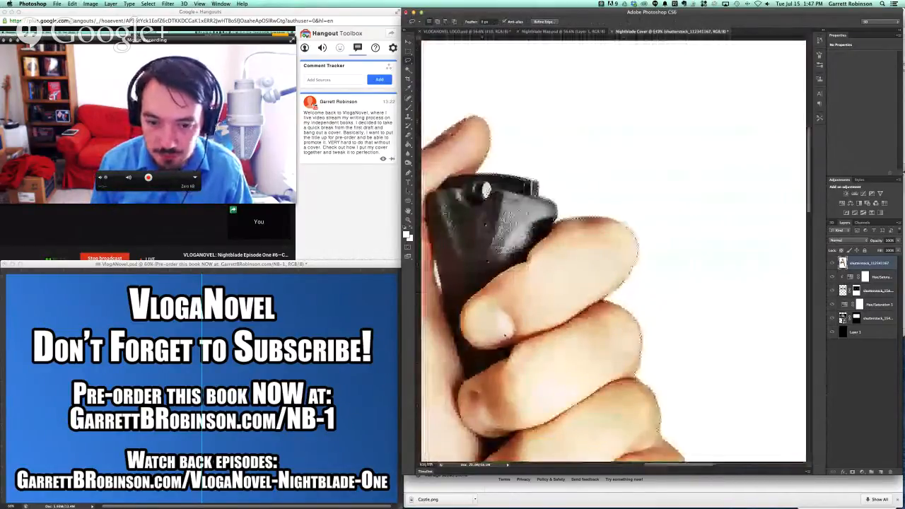
{"action": "scroll", "coordinate": [554, 302], "scroll_direction": "up", "scroll_amount": 10}
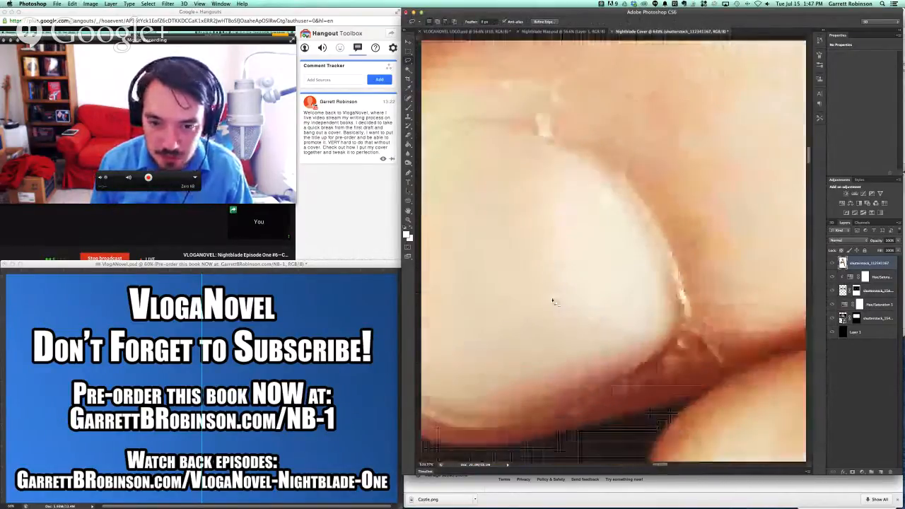
{"action": "scroll", "coordinate": [554, 302], "scroll_direction": "down", "scroll_amount": 10}
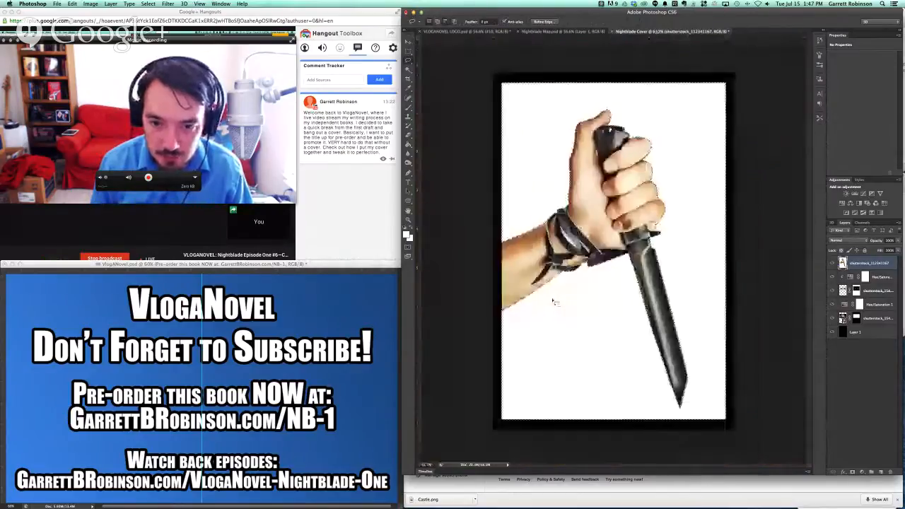
{"action": "scroll", "coordinate": [553, 302], "scroll_direction": "up", "scroll_amount": 4}
{"action": "scroll", "coordinate": [553, 301], "scroll_direction": "down", "scroll_amount": 3}
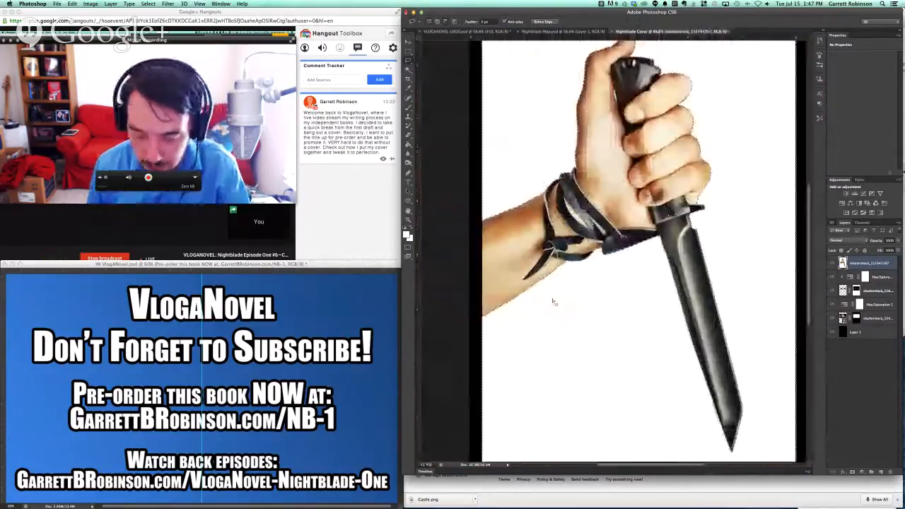
Step: Test the cleaned-up selection by deleting the white background, undo the deletion, and inspect the fingers up close
{"action": "key", "text": "Delete"}
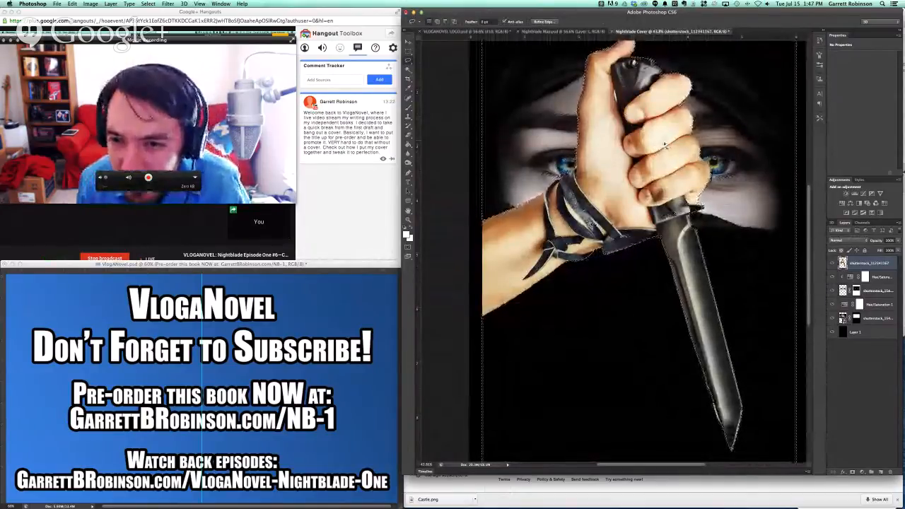
{"action": "key", "text": "ctrl+z"}
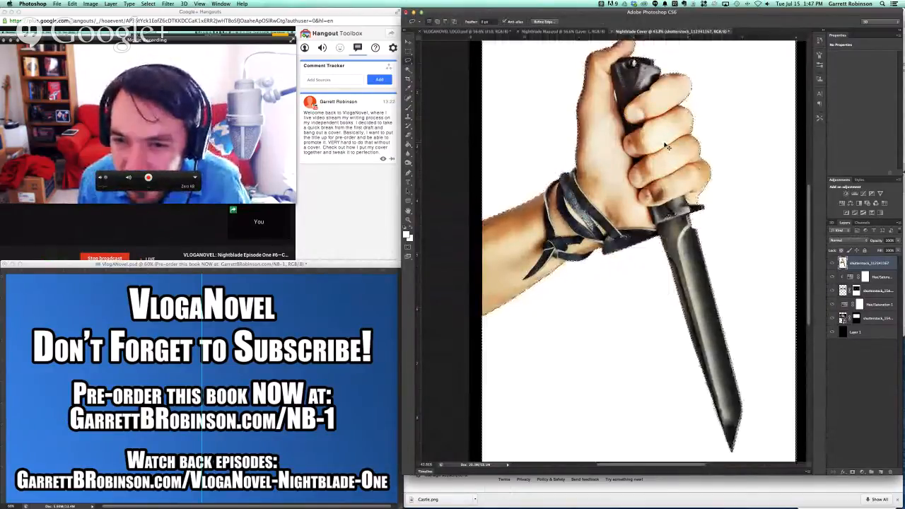
{"action": "key", "text": "ctrl+z"}
{"action": "key", "text": "ctrl+z"}
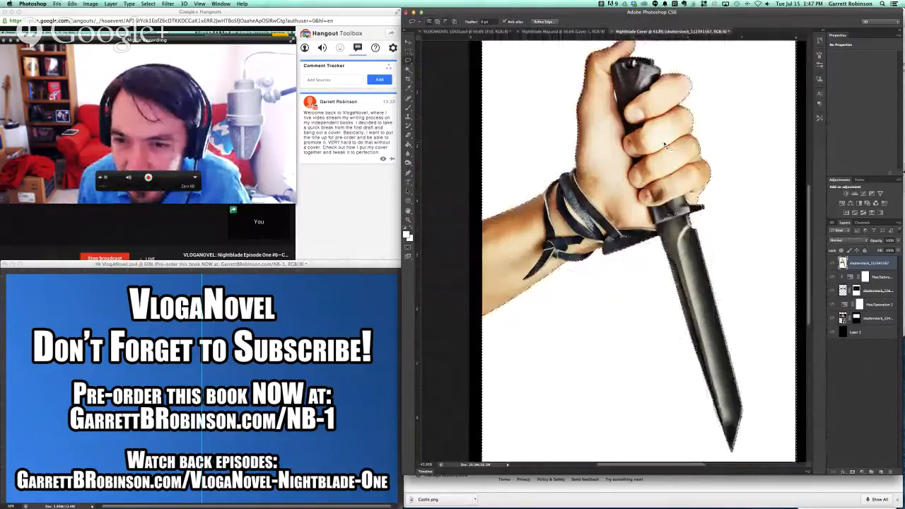
{"action": "scroll", "coordinate": [665, 145], "scroll_direction": "up", "scroll_amount": 10}
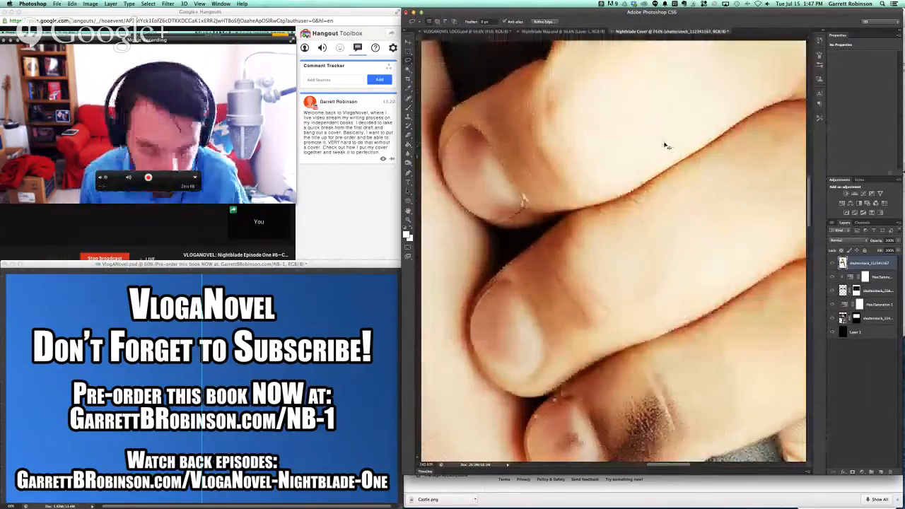
Step: Compare the fingers with the white background deleted and restored, checking for damaged areas, and leave the background selection active
{"action": "scroll", "coordinate": [665, 146], "scroll_direction": "up", "scroll_amount": 5}
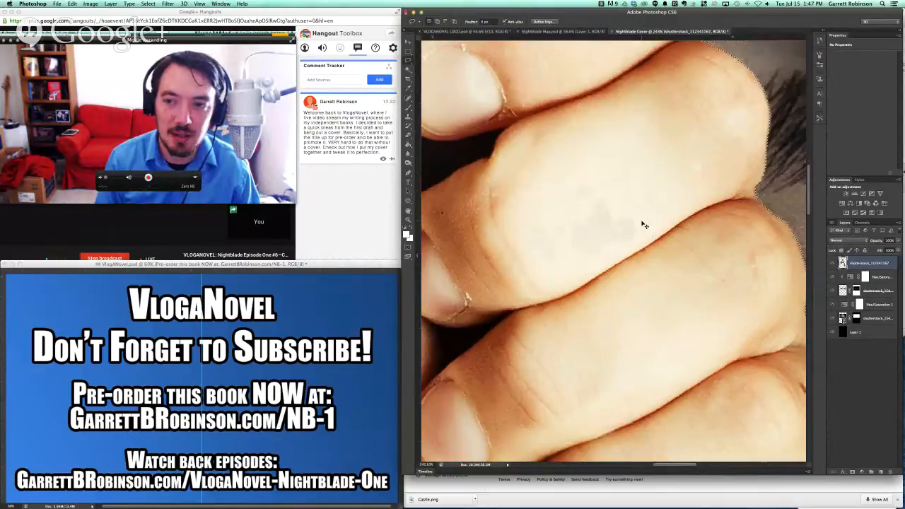
{"action": "key", "text": "super+z"}
{"action": "key", "text": "super+z"}
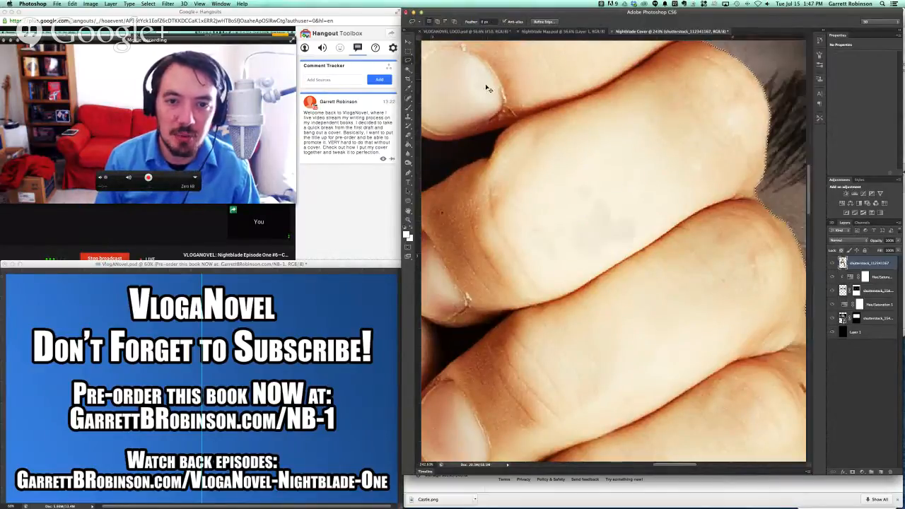
{"action": "key", "text": "super+z"}
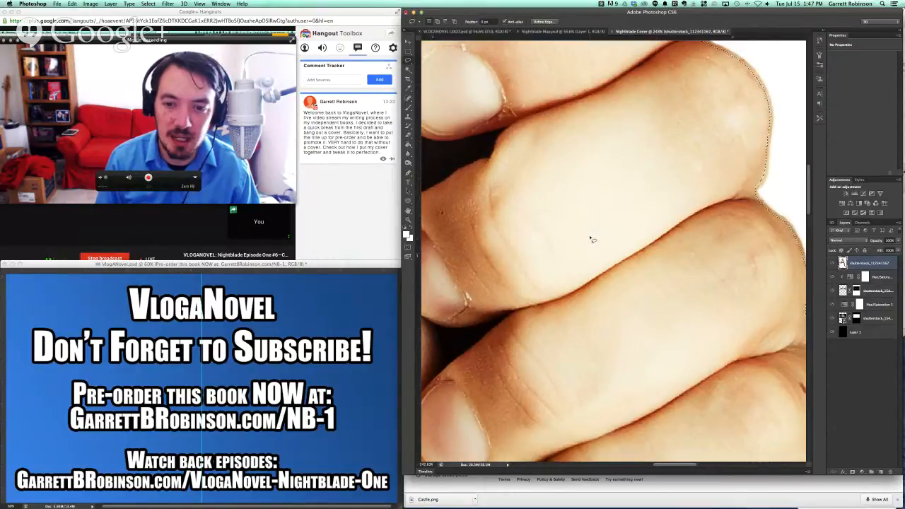
{"action": "scroll", "coordinate": [592, 240], "scroll_direction": "down", "scroll_amount": 10}
{"action": "scroll", "coordinate": [591, 240], "scroll_direction": "up", "scroll_amount": 6}
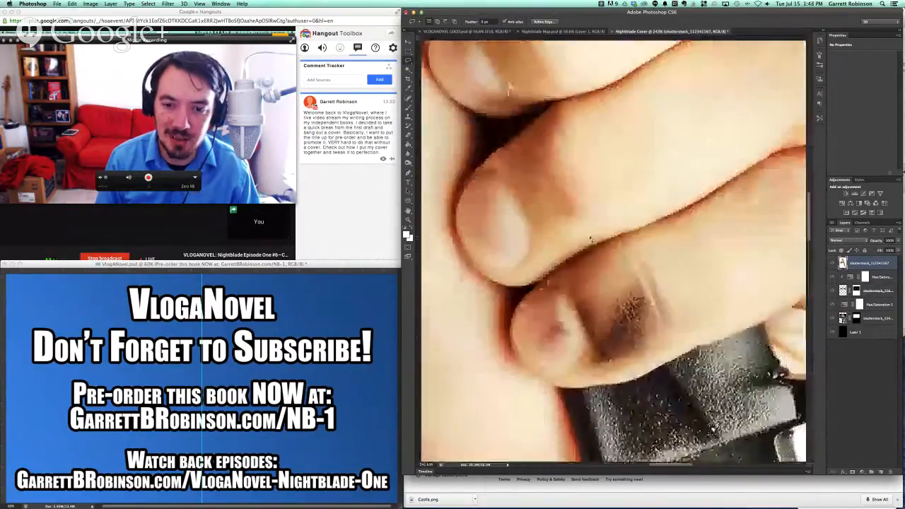
{"action": "scroll", "coordinate": [591, 240], "scroll_direction": "up", "scroll_amount": 5}
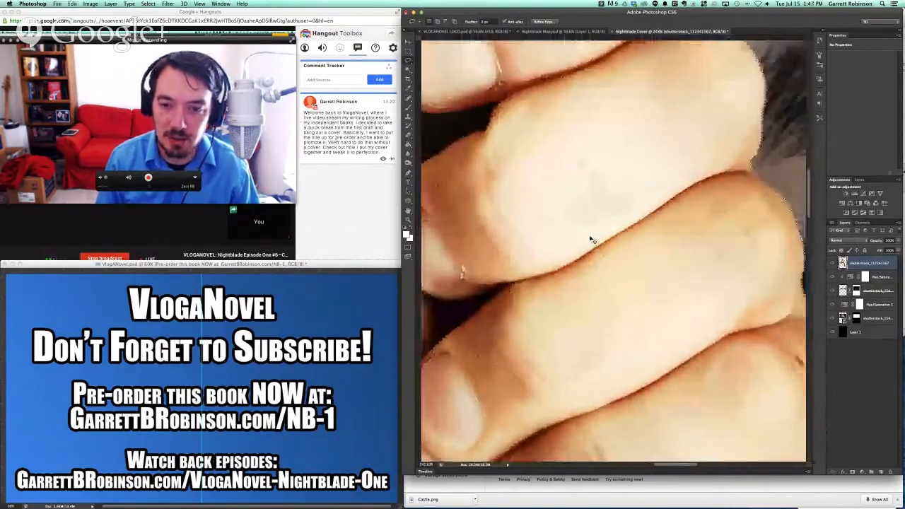
{"action": "key", "text": "super+z"}
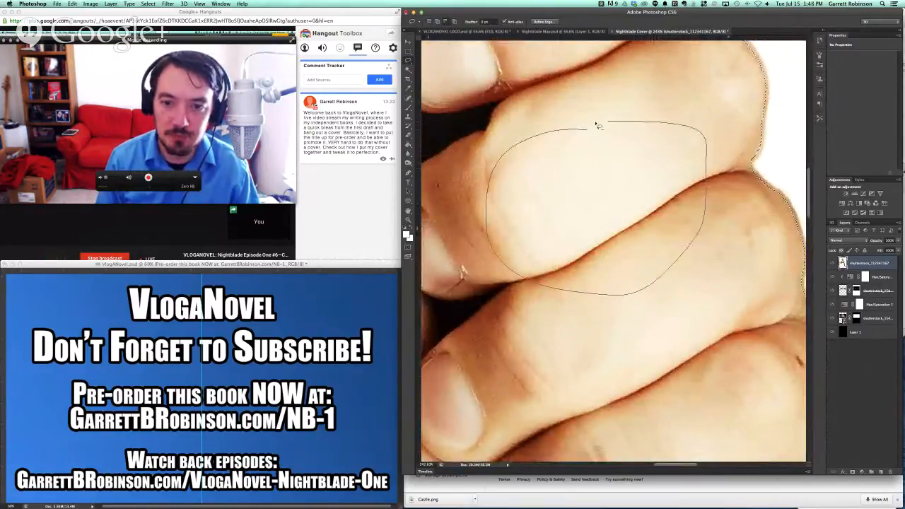
Step: Subtract the areas inside the fingers from the background selection with the Lasso tool and delete the white background around the hand
{"action": "left_click_drag", "start_coordinate": [595, 124], "coordinate": [595, 124]}
{"action": "scroll", "coordinate": [595, 124], "scroll_direction": "up", "scroll_amount": 5}
{"action": "scroll", "coordinate": [595, 124], "scroll_direction": "left", "scroll_amount": 2}
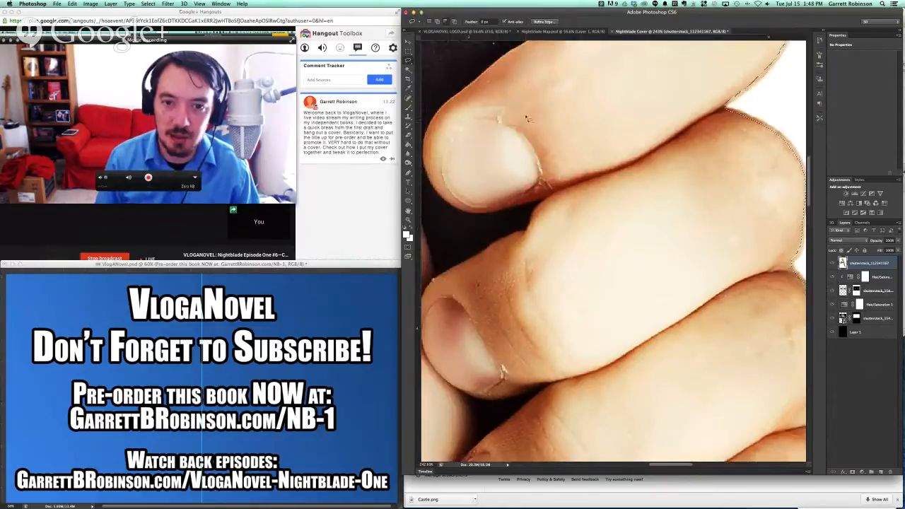
{"action": "left_click_drag", "start_coordinate": [579, 129], "coordinate": [594, 145]}
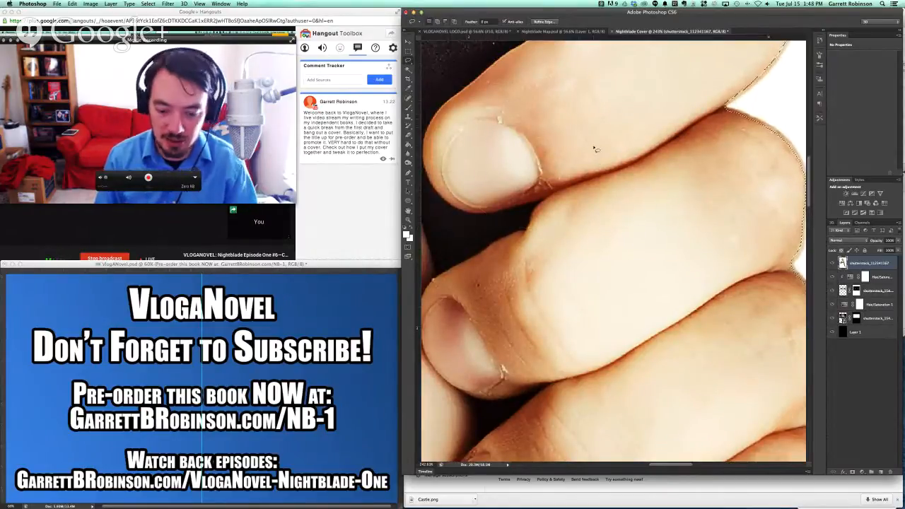
{"action": "key", "text": "BackSpace"}
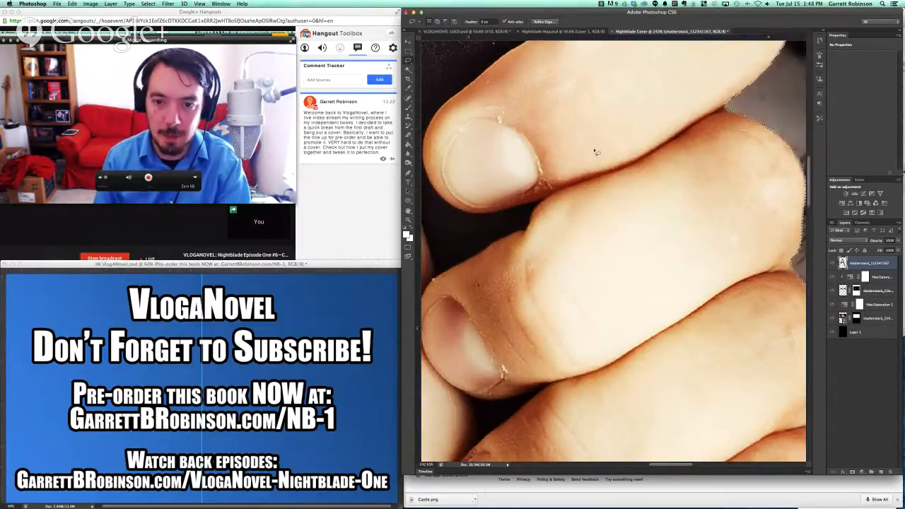
{"action": "key", "text": "ctrl+0"}
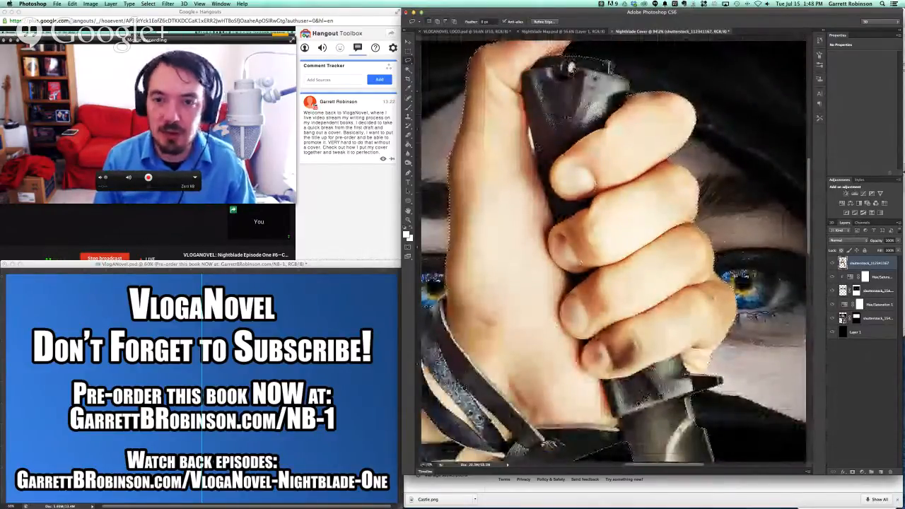
{"action": "key", "text": "ctrl+z"}
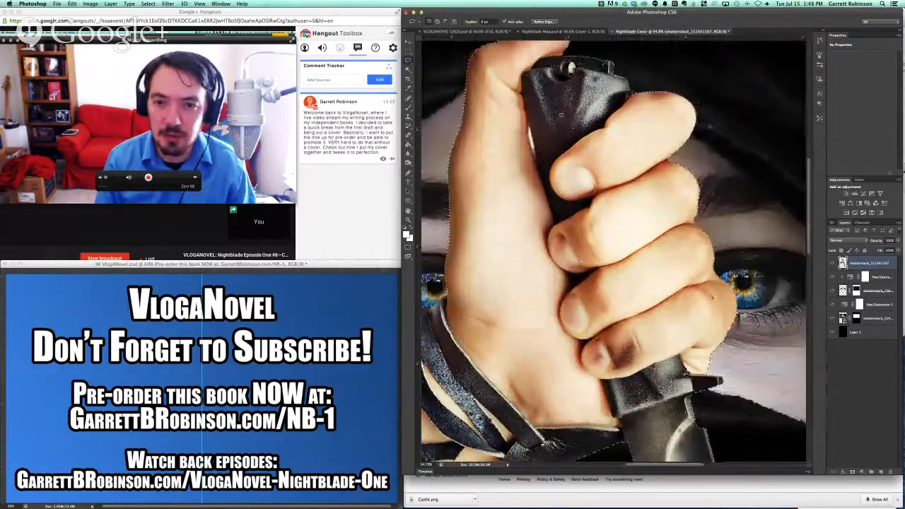
{"action": "key", "text": "ctrl+z"}
{"action": "key", "text": "m"}
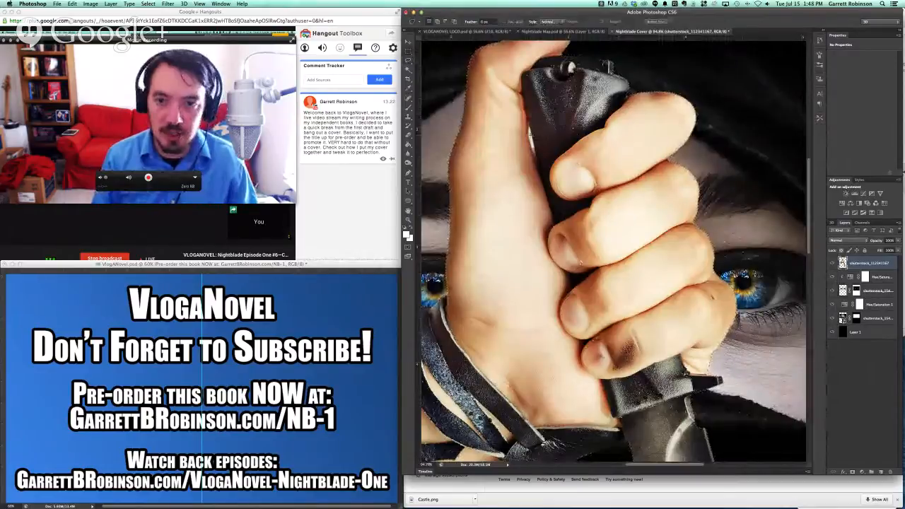
Step: Erase the leftover white sliver between the palm and the knife handle, using a smaller brush for its narrow tip
{"action": "scroll", "coordinate": [532, 134], "scroll_direction": "up", "scroll_amount": 10}
{"action": "scroll", "coordinate": [530, 135], "scroll_direction": "down", "scroll_amount": 4}
{"action": "key", "text": "e"}
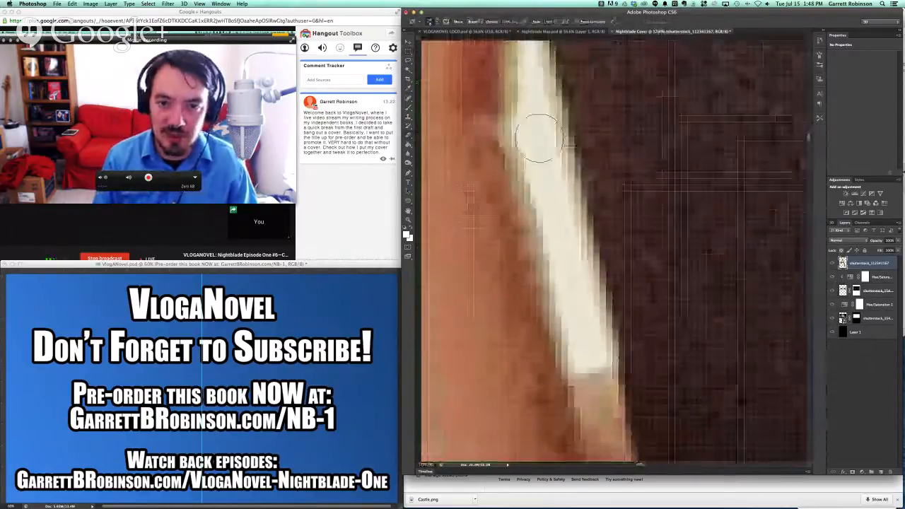
{"action": "mouse_move", "coordinate": [539, 138]}
{"action": "left_mouse_down"}
{"action": "mouse_move", "coordinate": [586, 359]}
{"action": "mouse_move", "coordinate": [596, 346]}
{"action": "mouse_move", "coordinate": [574, 275]}
{"action": "mouse_move", "coordinate": [574, 241]}
{"action": "mouse_move", "coordinate": [531, 122]}
{"action": "mouse_move", "coordinate": [552, 210]}
{"action": "left_mouse_up"}
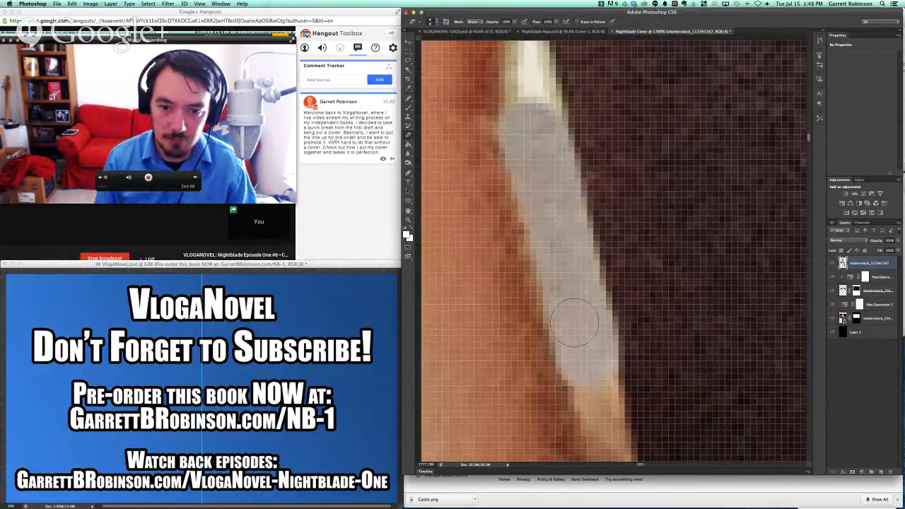
{"action": "scroll", "coordinate": [562, 231], "scroll_direction": "up", "scroll_amount": 5}
{"action": "key", "text": "bracketleft"}
{"action": "key", "text": "bracketleft"}
{"action": "key", "text": "bracketleft"}
{"action": "key", "text": "bracketleft"}
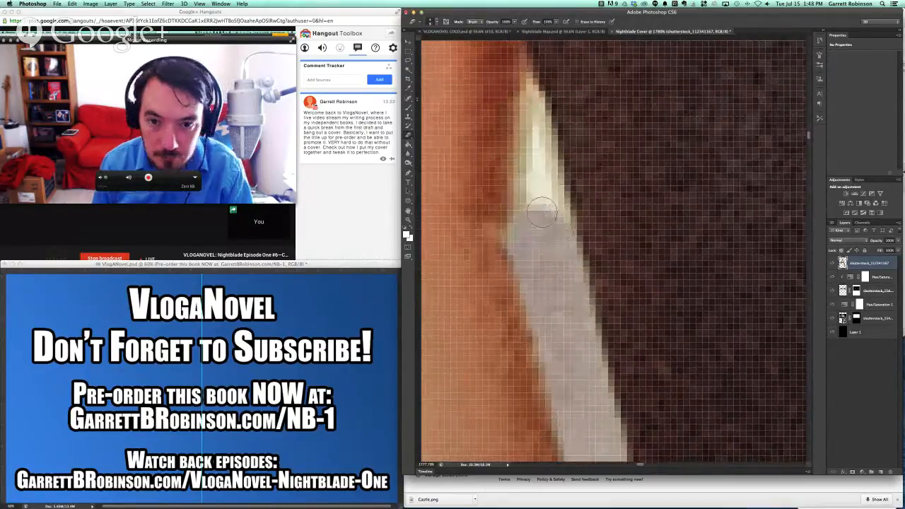
{"action": "mouse_move", "coordinate": [542, 206]}
{"action": "left_mouse_down"}
{"action": "mouse_move", "coordinate": [531, 106]}
{"action": "mouse_move", "coordinate": [561, 191]}
{"action": "left_mouse_up"}
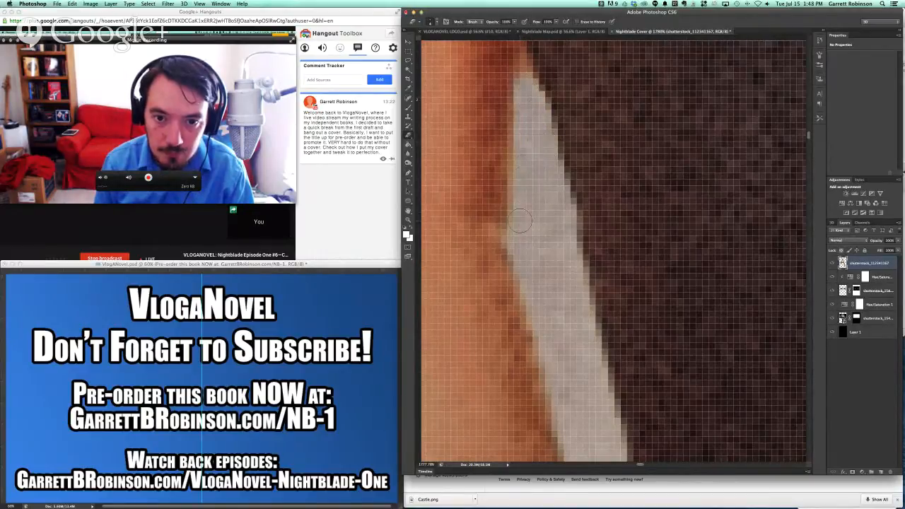
Step: Erase the white patch and its light fringe inside the hole at the end of the knife handle
{"action": "scroll", "coordinate": [520, 221], "scroll_direction": "up", "scroll_amount": 20}
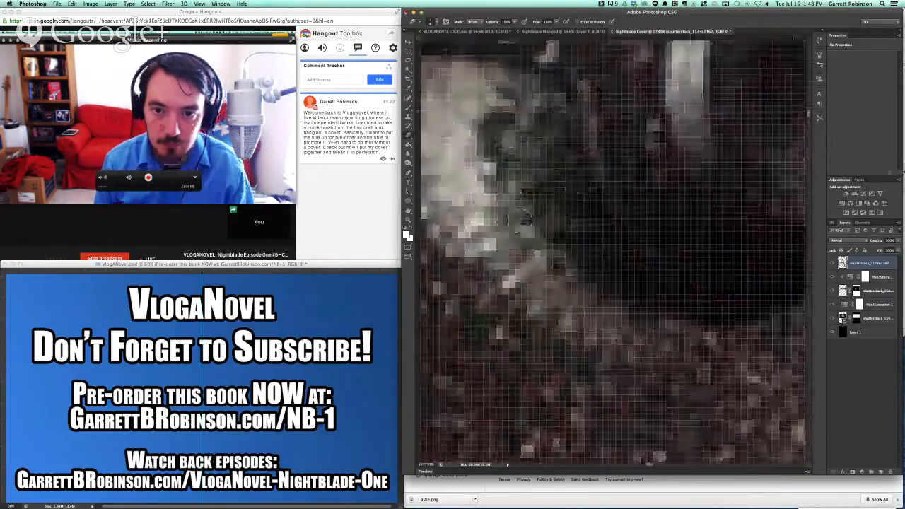
{"action": "scroll", "coordinate": [521, 220], "scroll_direction": "down", "scroll_amount": 15}
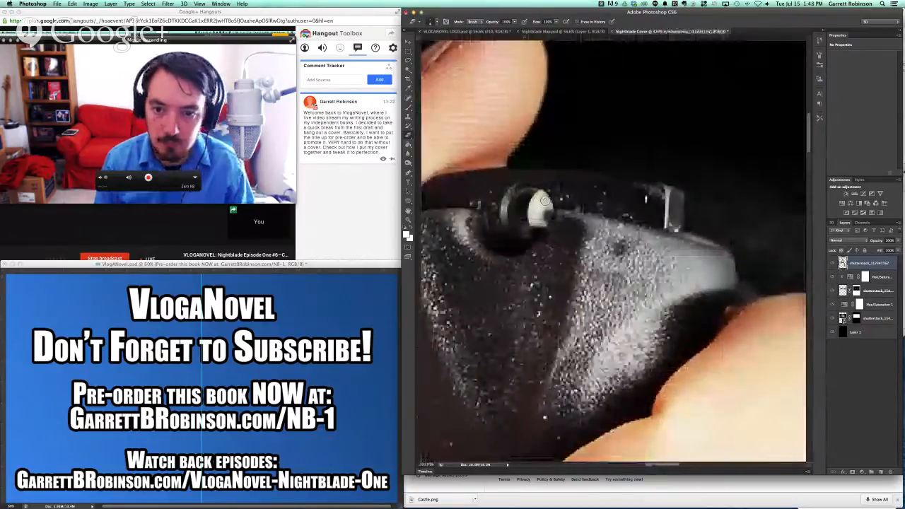
{"action": "scroll", "coordinate": [544, 200], "scroll_direction": "up", "scroll_amount": 10}
{"action": "scroll", "coordinate": [544, 200], "scroll_direction": "down", "scroll_amount": 5}
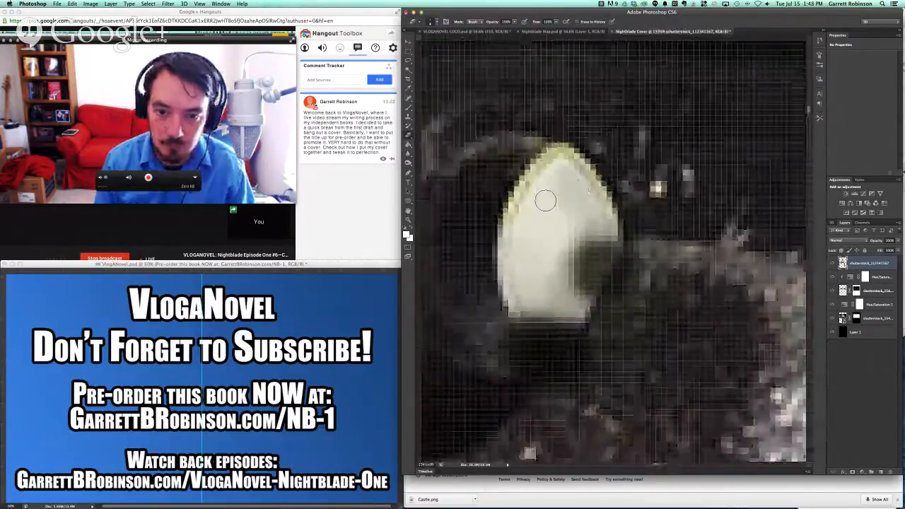
{"action": "scroll", "coordinate": [545, 200], "scroll_direction": "up", "scroll_amount": 2}
{"action": "left_click", "coordinate": [580, 202]}
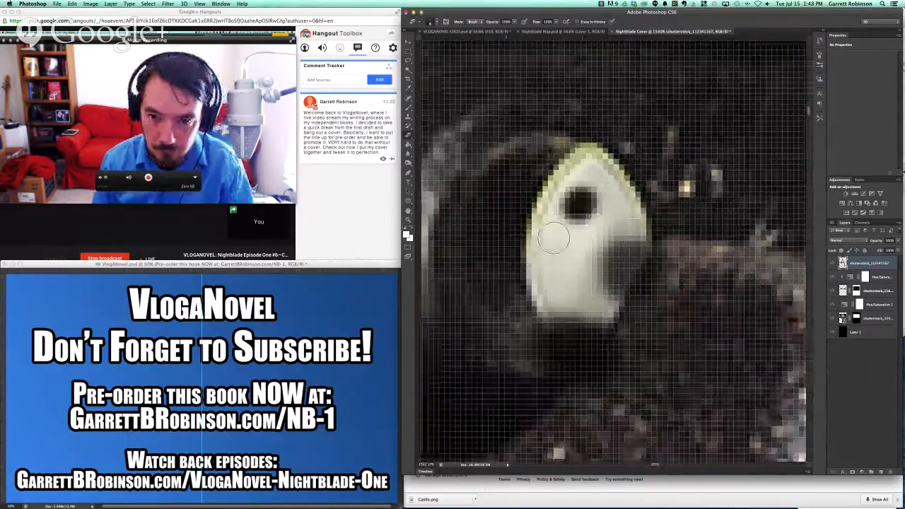
{"action": "mouse_move", "coordinate": [553, 238]}
{"action": "left_mouse_down"}
{"action": "mouse_move", "coordinate": [561, 190]}
{"action": "mouse_move", "coordinate": [536, 229]}
{"action": "mouse_move", "coordinate": [551, 249]}
{"action": "mouse_move", "coordinate": [546, 305]}
{"action": "mouse_move", "coordinate": [559, 317]}
{"action": "mouse_move", "coordinate": [600, 294]}
{"action": "mouse_move", "coordinate": [588, 290]}
{"action": "mouse_move", "coordinate": [596, 236]}
{"action": "mouse_move", "coordinate": [634, 225]}
{"action": "mouse_move", "coordinate": [590, 159]}
{"action": "mouse_move", "coordinate": [560, 176]}
{"action": "mouse_move", "coordinate": [539, 212]}
{"action": "mouse_move", "coordinate": [537, 263]}
{"action": "mouse_move", "coordinate": [537, 290]}
{"action": "mouse_move", "coordinate": [557, 305]}
{"action": "mouse_move", "coordinate": [591, 218]}
{"action": "mouse_move", "coordinate": [578, 191]}
{"action": "left_mouse_up"}
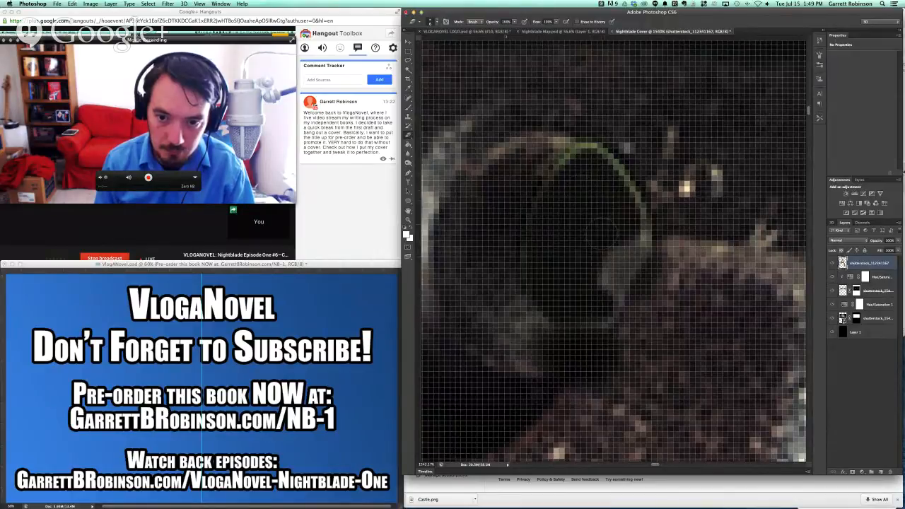
{"action": "mouse_move", "coordinate": [619, 191]}
{"action": "left_mouse_down"}
{"action": "mouse_move", "coordinate": [599, 166]}
{"action": "mouse_move", "coordinate": [582, 164]}
{"action": "mouse_move", "coordinate": [565, 169]}
{"action": "mouse_move", "coordinate": [559, 186]}
{"action": "left_mouse_up"}
Step: Rotate the hand with Free Transform so the blade points straight down, and check the whole cover at several sizes
{"action": "key", "text": "super+0"}
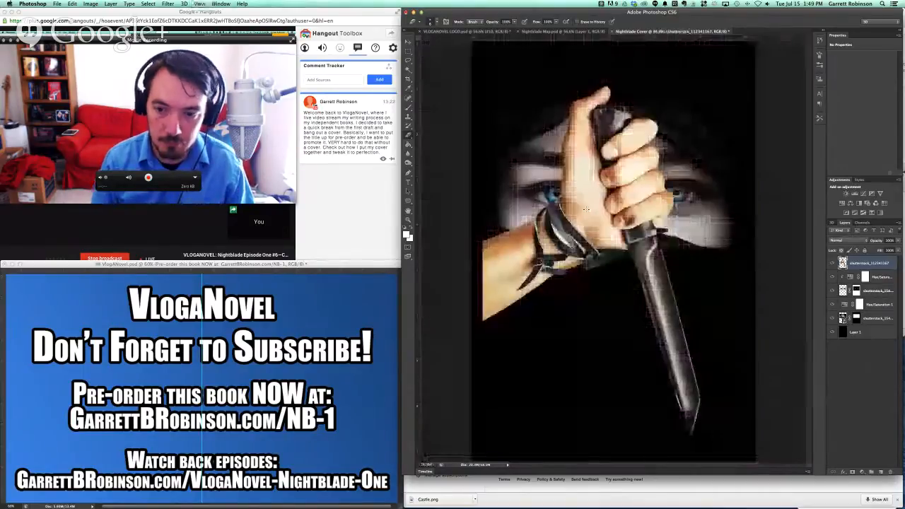
{"action": "key", "text": "v"}
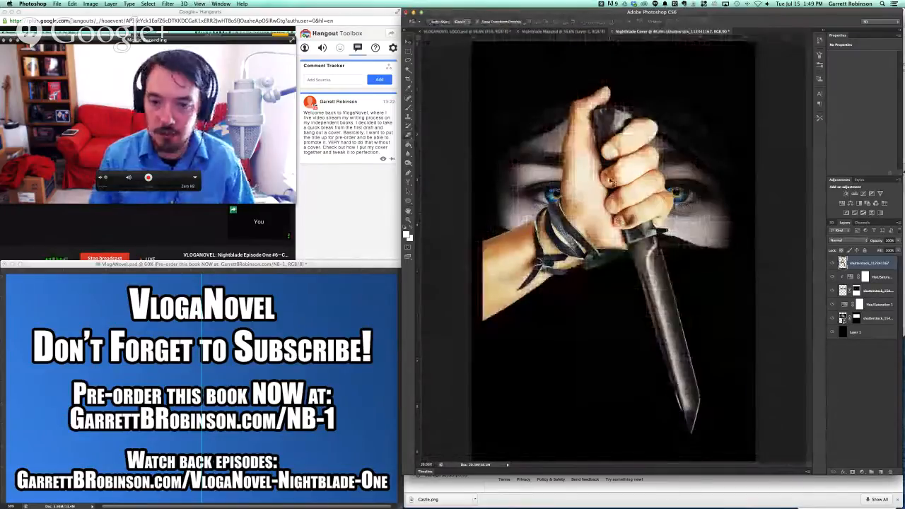
{"action": "key", "text": "super+t"}
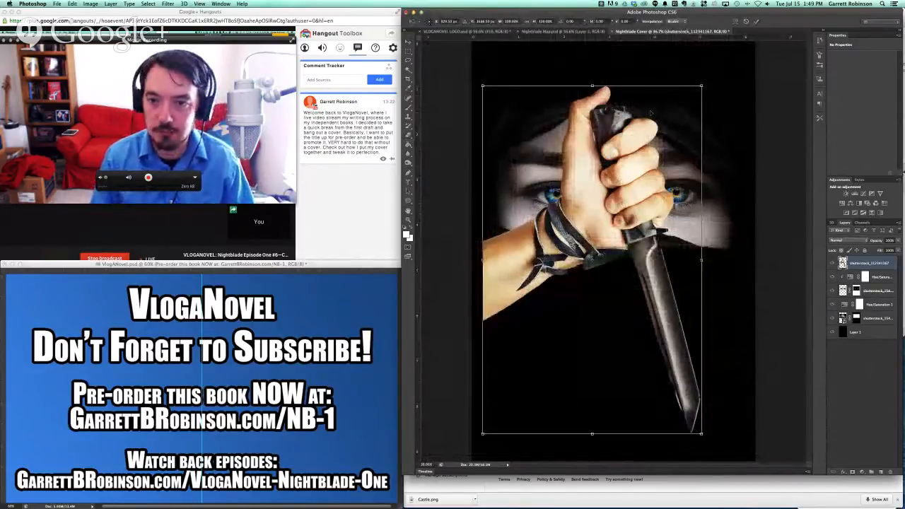
{"action": "left_click_drag", "start_coordinate": [667, 64], "coordinate": [720, 87]}
{"action": "key", "text": "Return"}
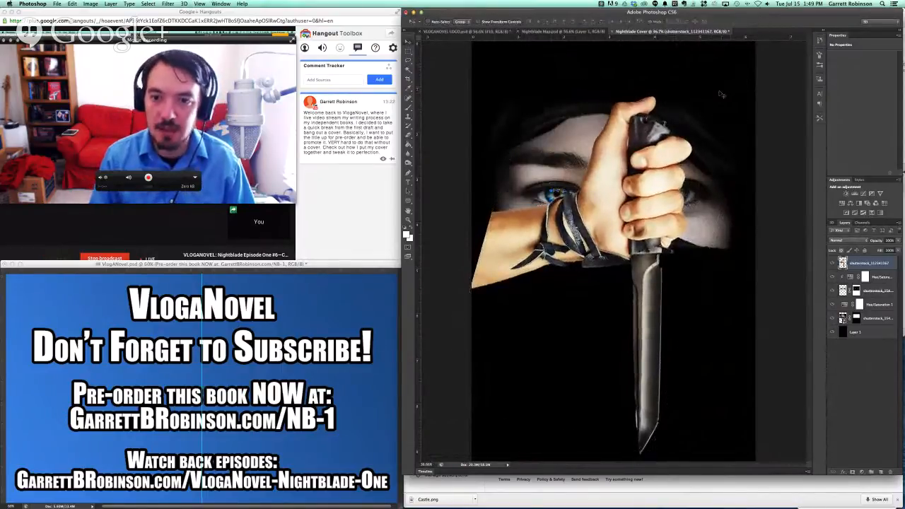
{"action": "key", "text": "super+minus"}
{"action": "key", "text": "super+minus"}
{"action": "key", "text": "super+minus"}
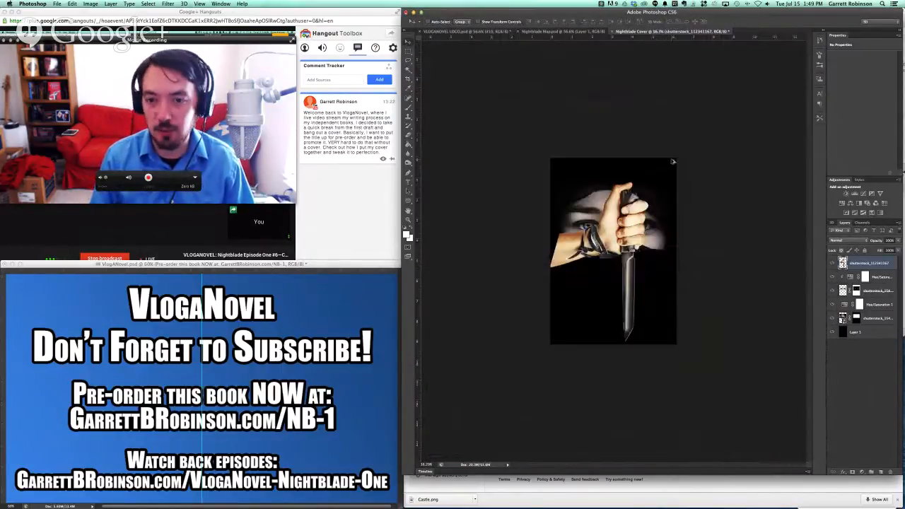
{"action": "key", "text": "super+plus"}
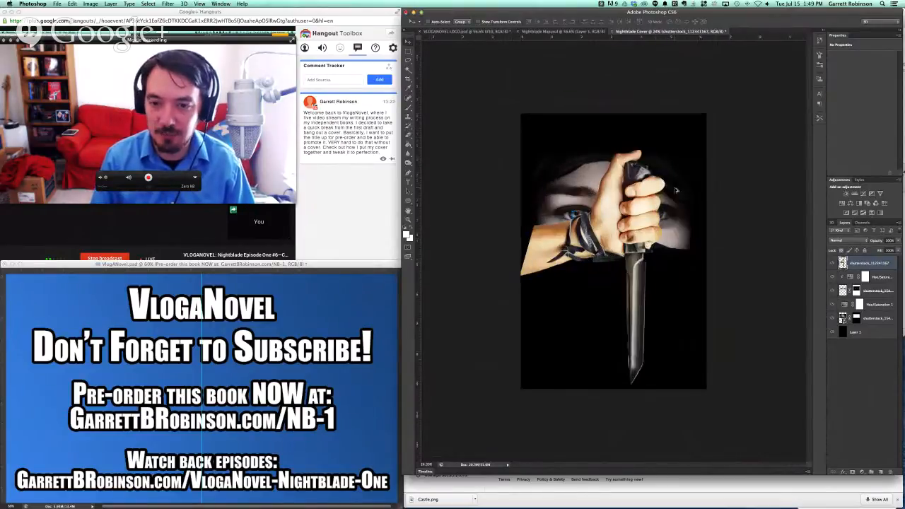
{"action": "key", "text": "super+plus"}
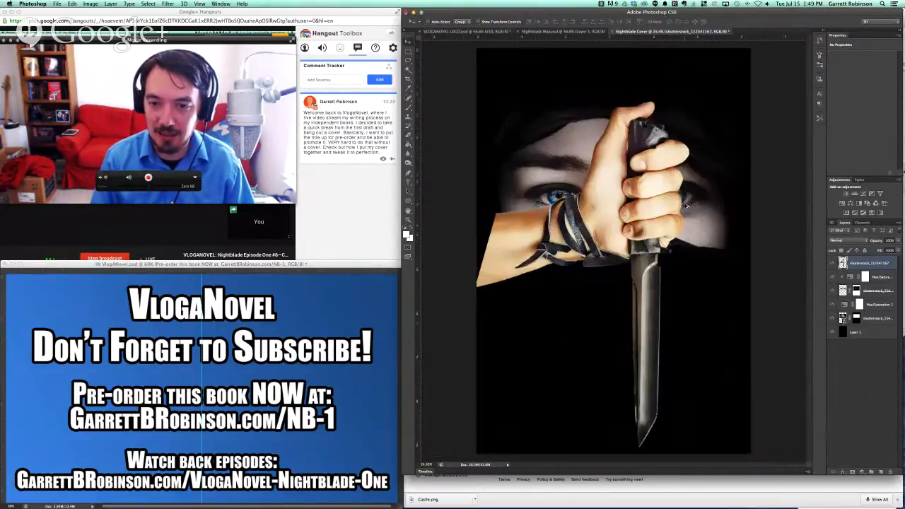
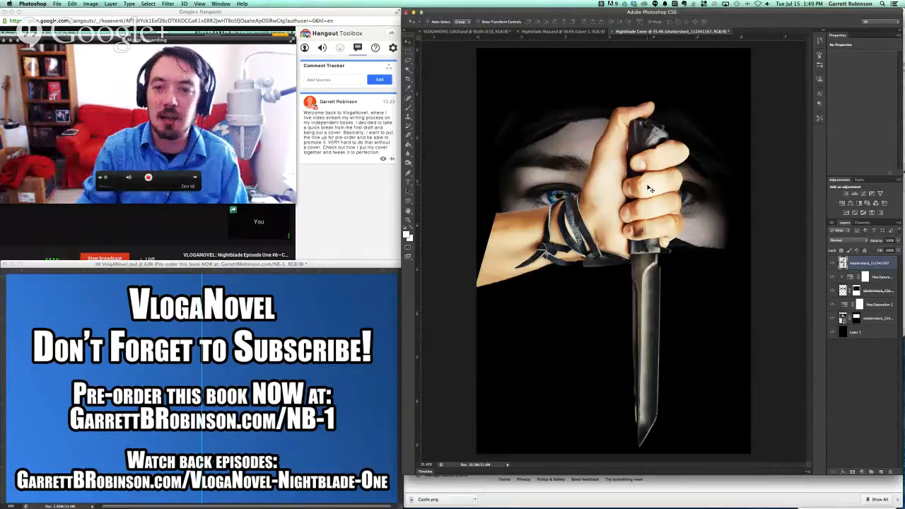
Step: Rotate the hand about 178° so the blade points up, and move it to place the blade between the eyes
{"action": "key", "text": "super+t"}
{"action": "left_click_drag", "start_coordinate": [704, 225], "coordinate": [396, 368]}
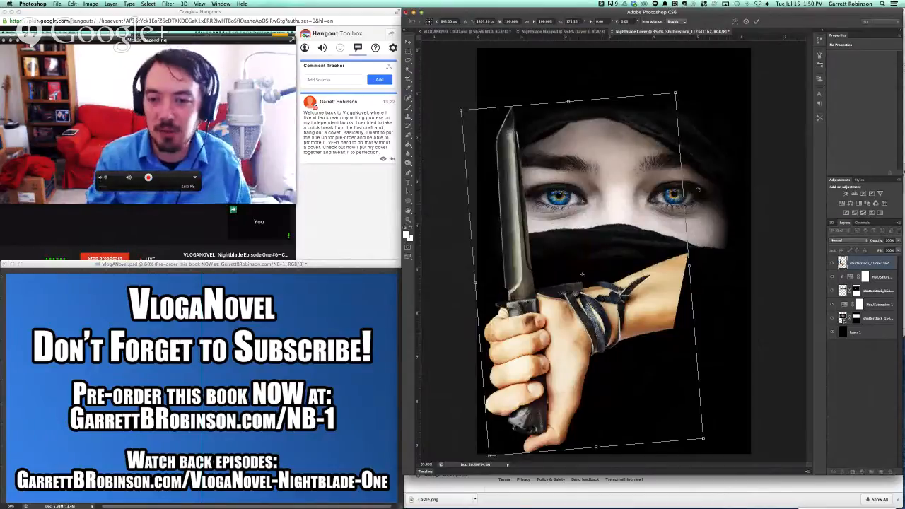
{"action": "left_click_drag", "start_coordinate": [698, 188], "coordinate": [704, 190]}
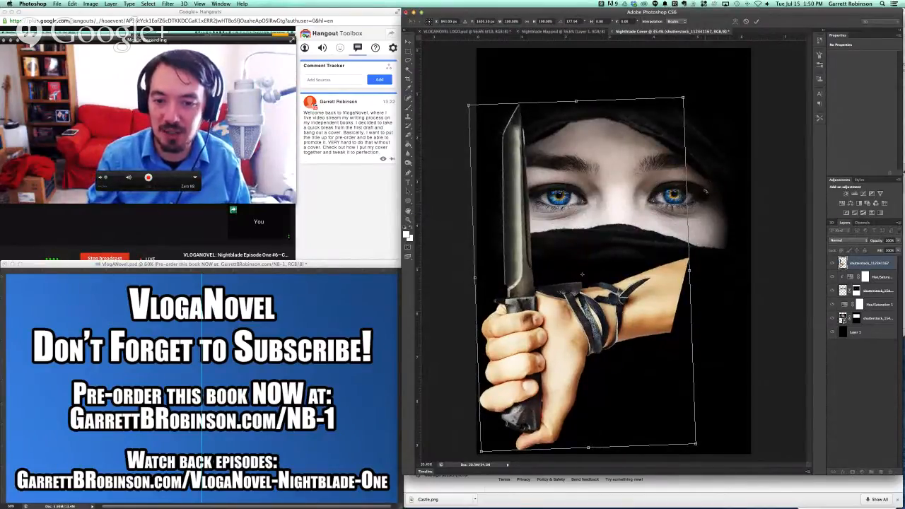
{"action": "key", "text": "Return"}
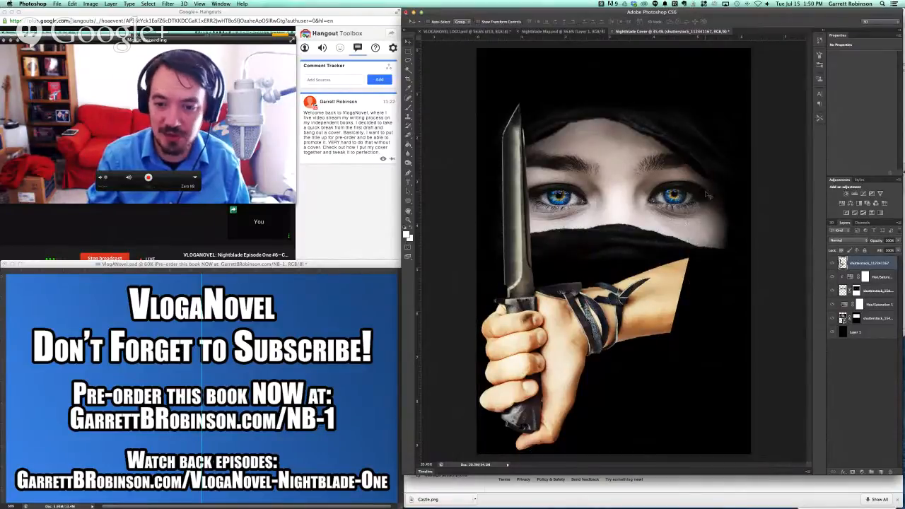
{"action": "left_click_drag", "start_coordinate": [597, 322], "coordinate": [692, 322]}
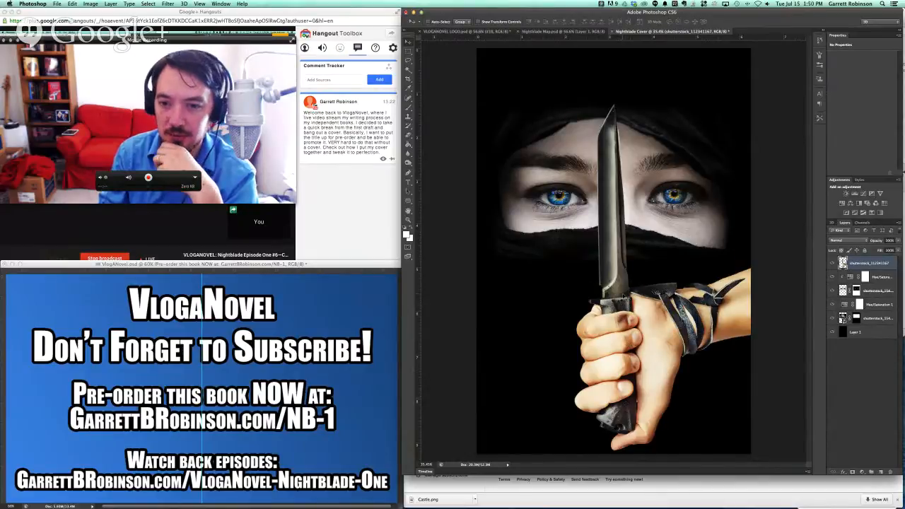
Step: Try enlarging the hand and knife with Free Transform from 110% upward, and return them to the original scale
{"action": "key", "text": "super+t"}
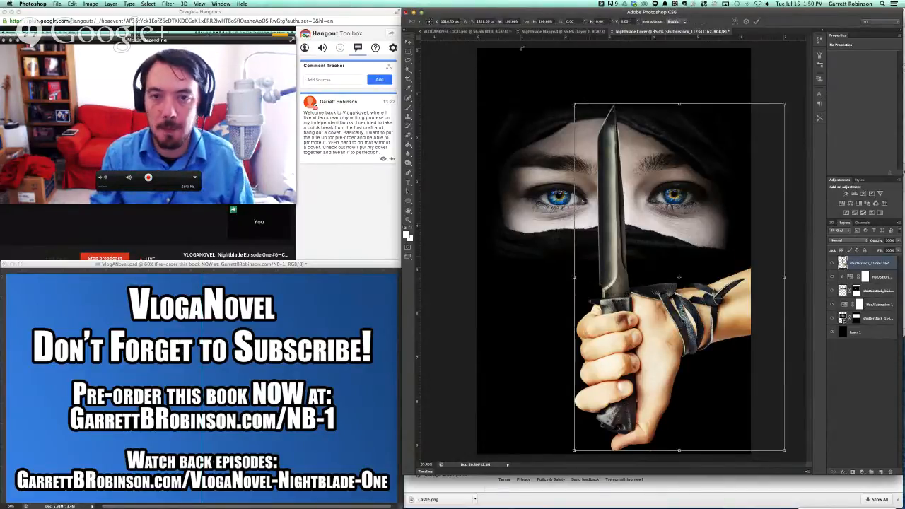
{"action": "left_click", "coordinate": [527, 21]}
{"action": "double_click", "coordinate": [546, 21]}
{"action": "key", "text": "shift+Up"}
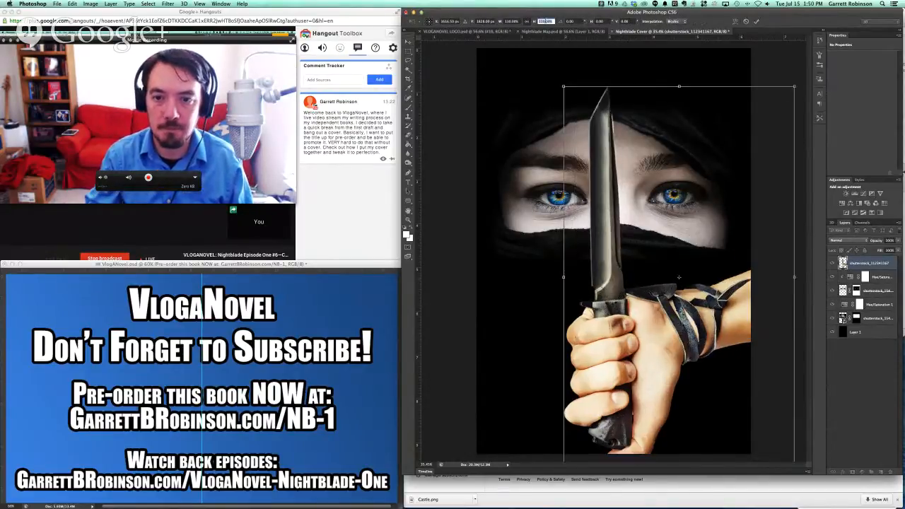
{"action": "key", "text": "shift+Up"}
{"action": "key", "text": "shift+Up"}
{"action": "key", "text": "shift+Down"}
{"action": "key", "text": "shift+Down"}
{"action": "key", "text": "shift+Down"}
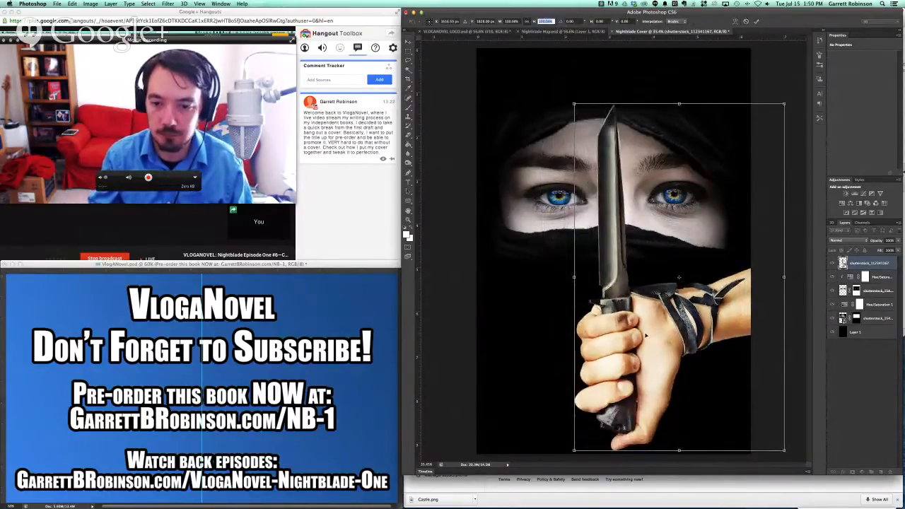
Step: Move the hand up so the fist sits just below the veiled face, and place a vertical guide at the cover's centre
{"action": "left_click_drag", "start_coordinate": [645, 336], "coordinate": [625, 283]}
{"action": "key", "text": "Return"}
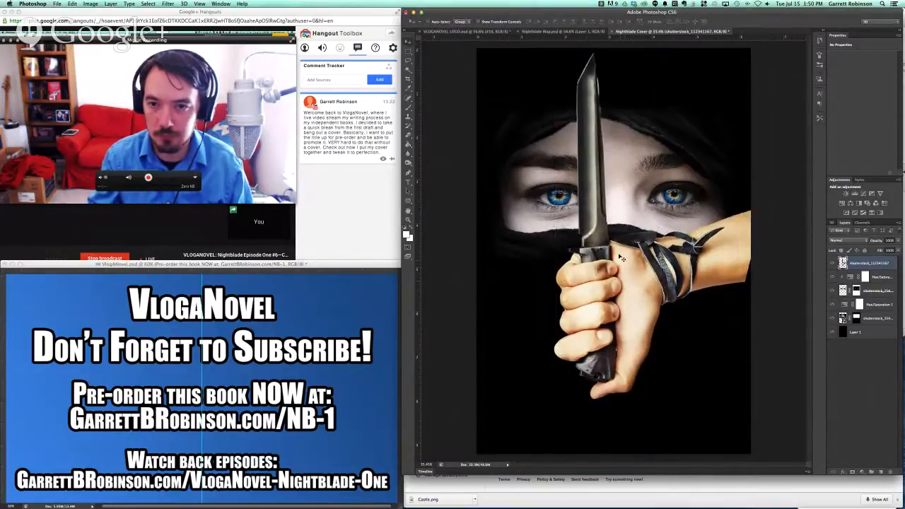
{"action": "left_click_drag", "start_coordinate": [417, 201], "coordinate": [613, 188]}
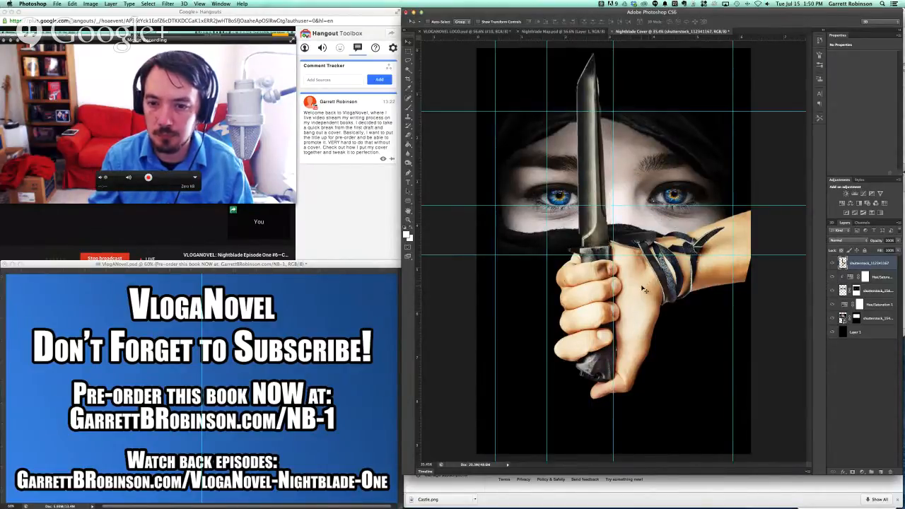
Step: Rotate the hand about 1° clockwise with Free Transform, and move it to centre the blade on the vertical guide
{"action": "key", "text": "super+t"}
{"action": "left_click_drag", "start_coordinate": [640, 282], "coordinate": [651, 281]}
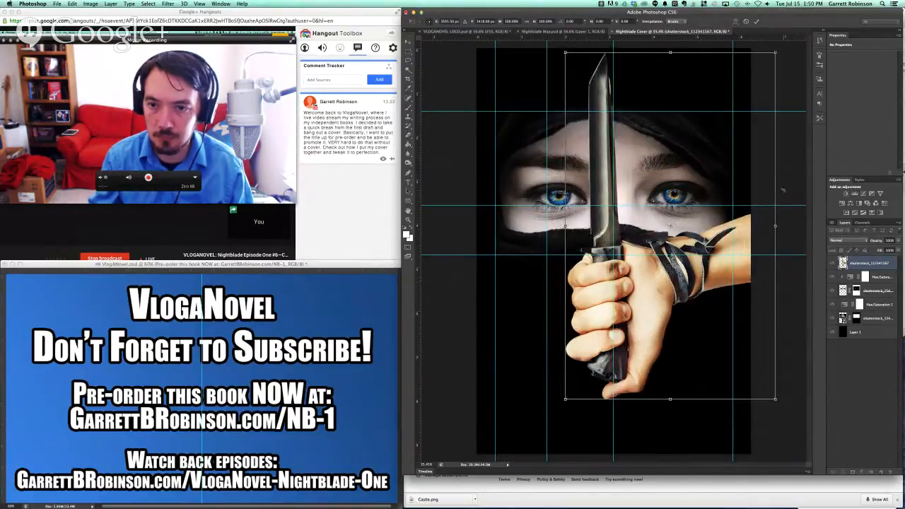
{"action": "left_click_drag", "start_coordinate": [782, 189], "coordinate": [789, 193]}
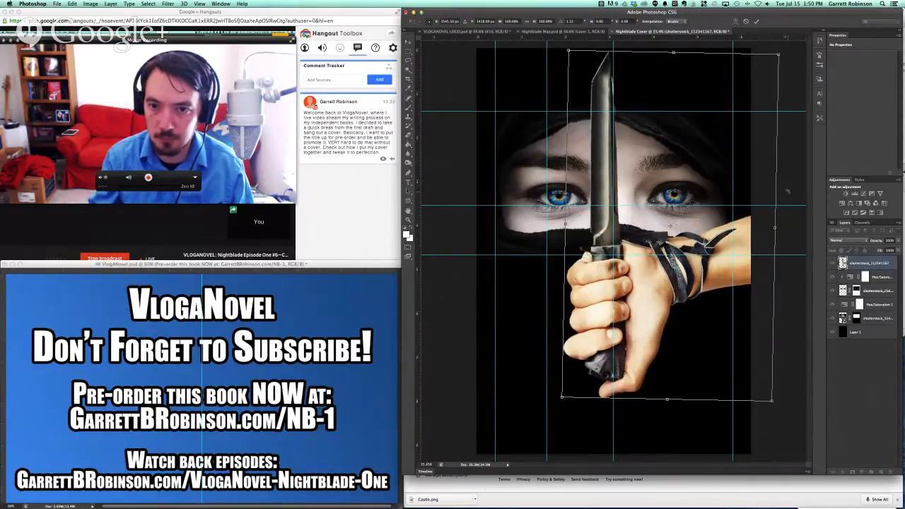
{"action": "key", "text": "Return"}
{"action": "left_click_drag", "start_coordinate": [657, 302], "coordinate": [664, 302]}
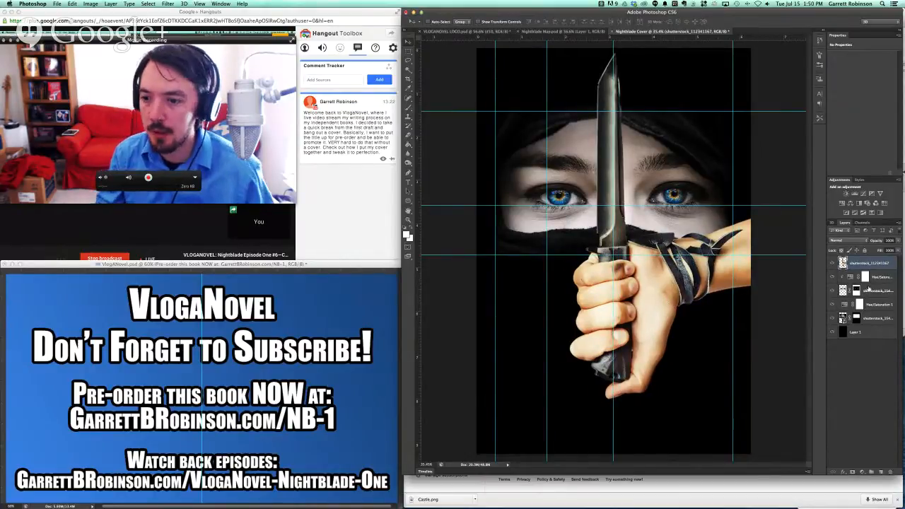
Step: Select the two masked face layers together with the Hue/Saturation layer between them
{"action": "left_click", "coordinate": [844, 290]}
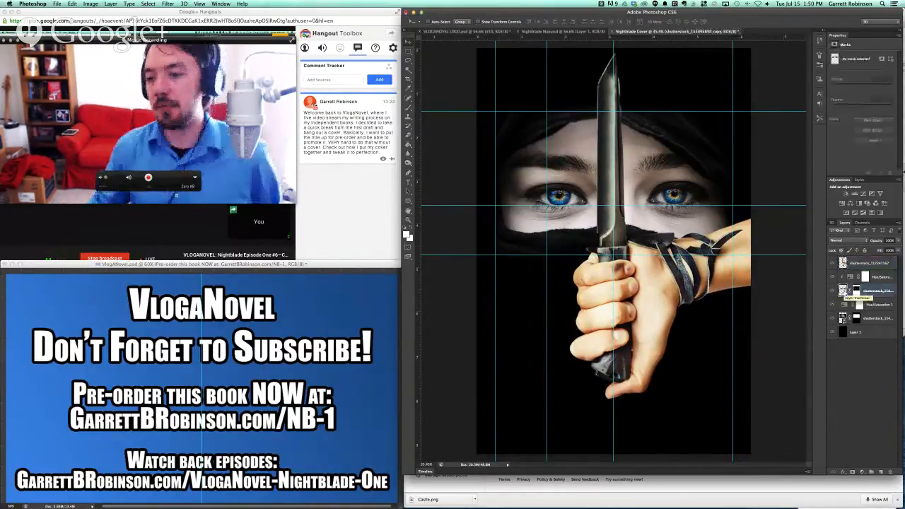
{"action": "left_click", "coordinate": [843, 318], "text": "shift"}
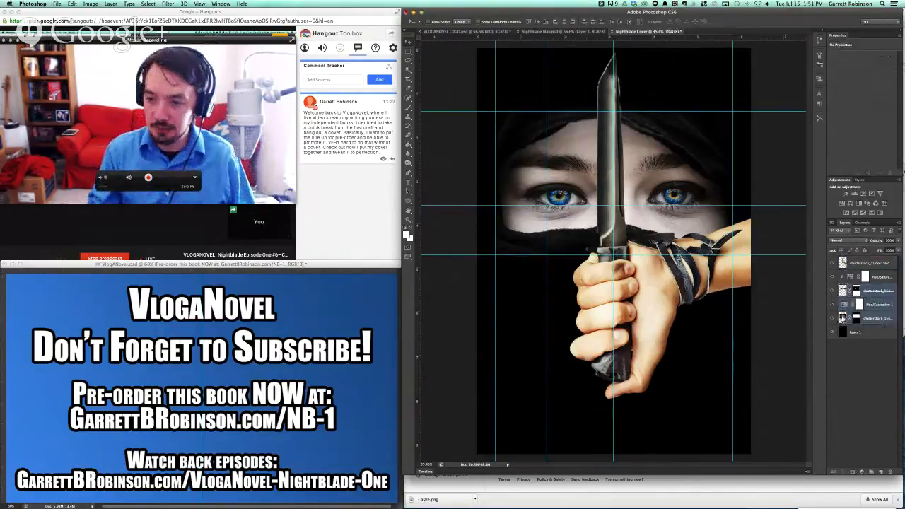
{"action": "left_click", "coordinate": [844, 318]}
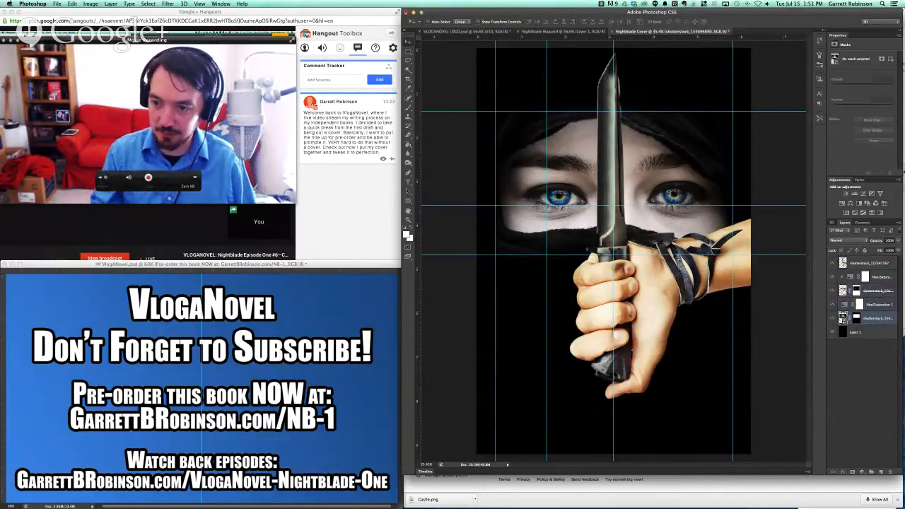
{"action": "left_click", "coordinate": [843, 290], "text": "super"}
{"action": "left_click", "coordinate": [862, 351]}
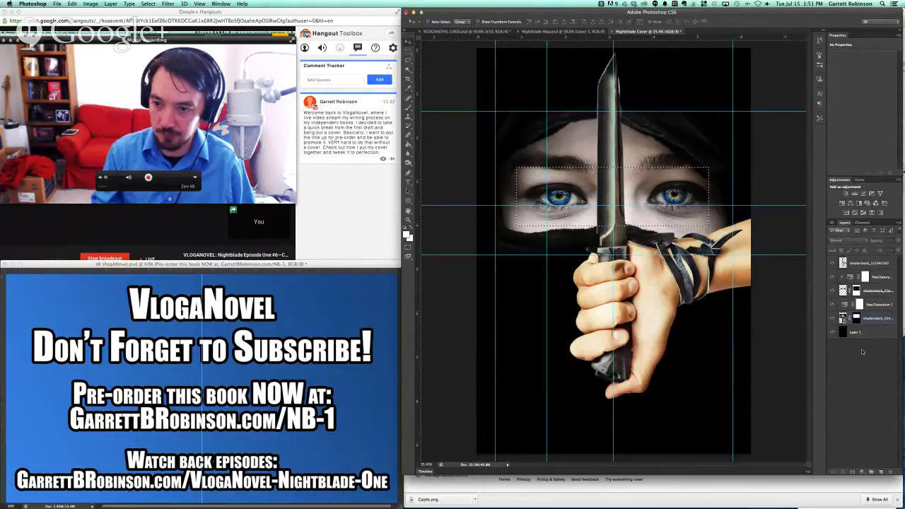
{"action": "left_click", "coordinate": [880, 317]}
{"action": "left_click", "coordinate": [876, 290], "text": "super"}
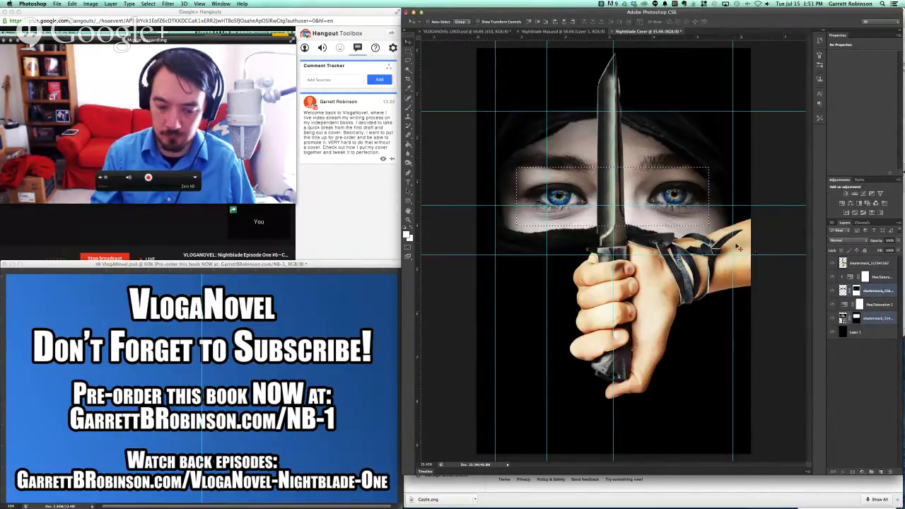
{"action": "key", "text": "m"}
{"action": "left_click", "coordinate": [756, 253]}
{"action": "key", "text": "super+t"}
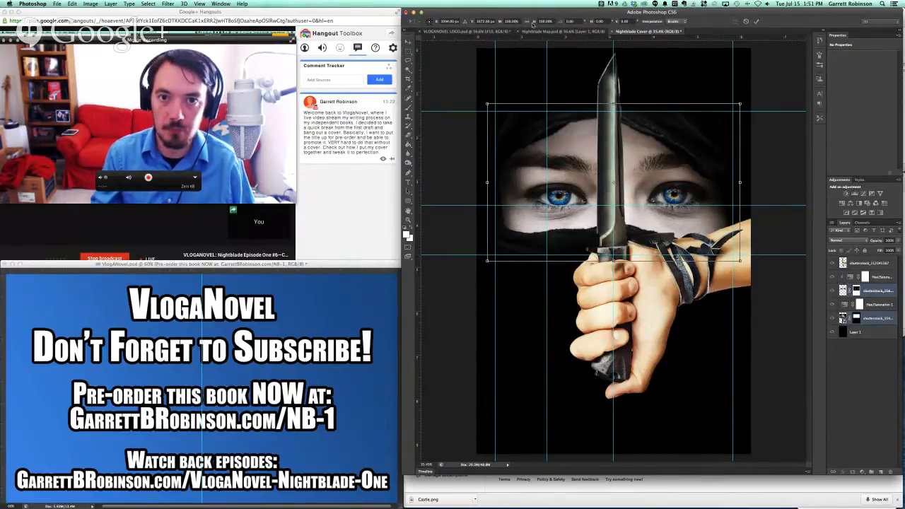
{"action": "double_click", "coordinate": [543, 21]}
{"action": "key", "text": "shift+Down"}
{"action": "key", "text": "shift+Down"}
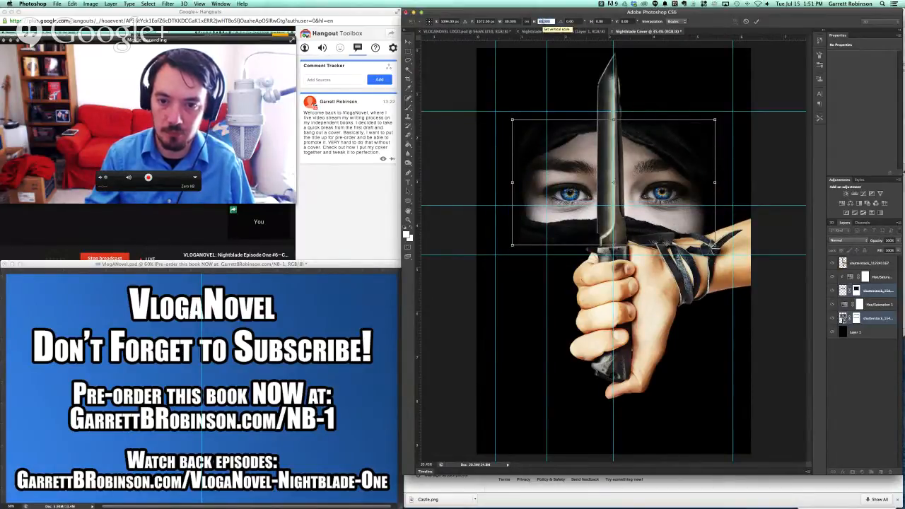
{"action": "key", "text": "Return"}
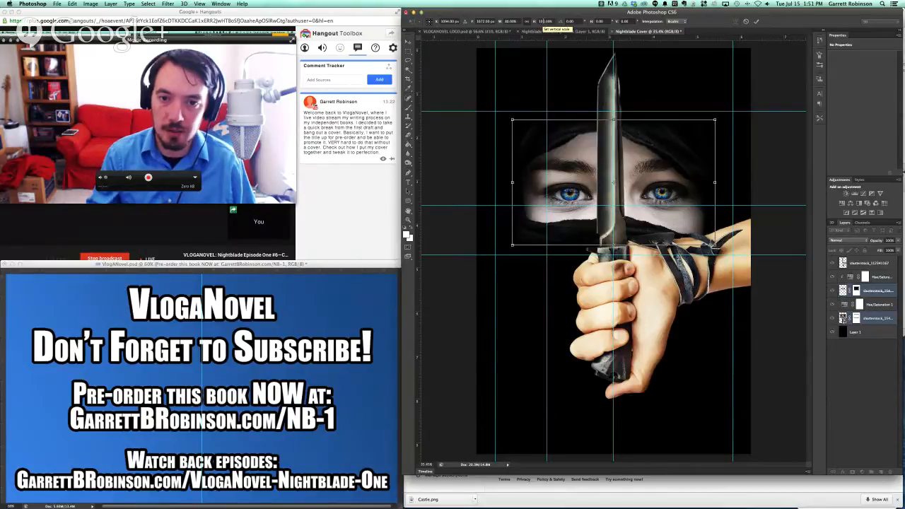
{"action": "key", "text": "Escape"}
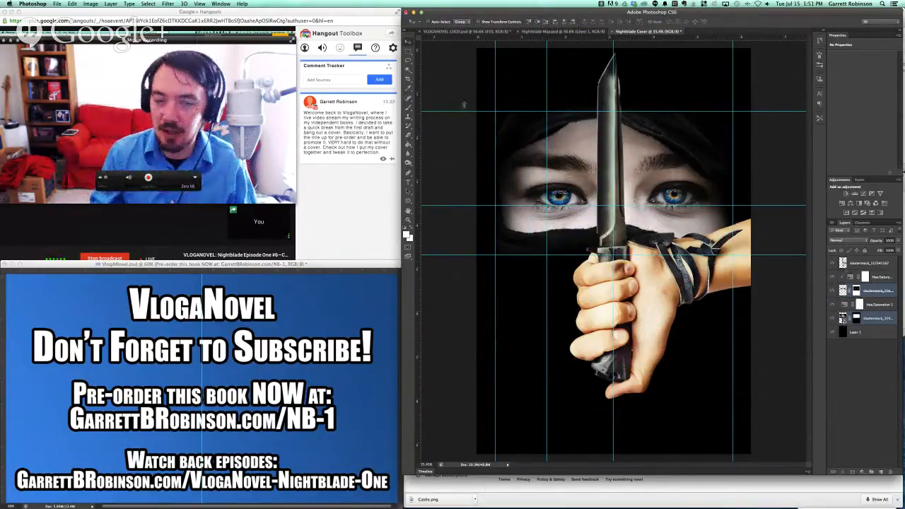
Step: Try to put the two masked face image layers into a new group named Face, and undo the grouping
{"action": "left_click", "coordinate": [111, 3]}
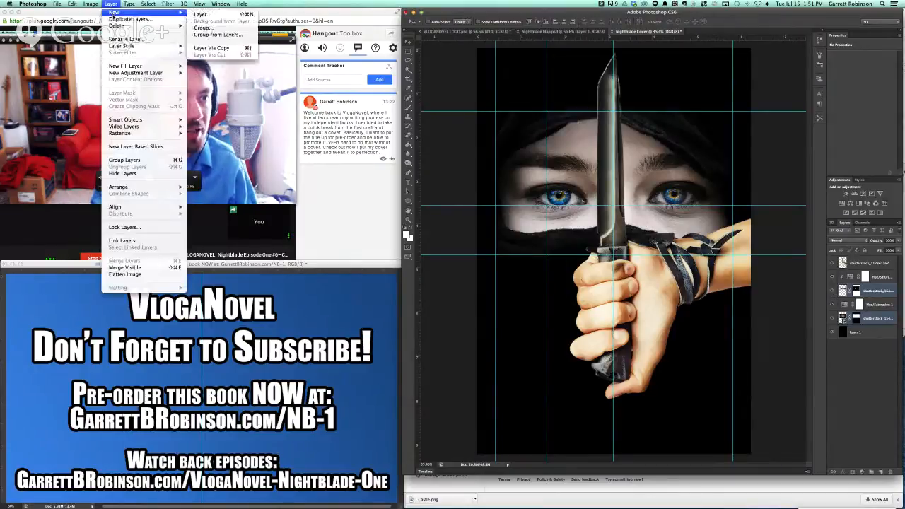
{"action": "mouse_move", "coordinate": [123, 14]}
{"action": "left_click", "coordinate": [223, 33]}
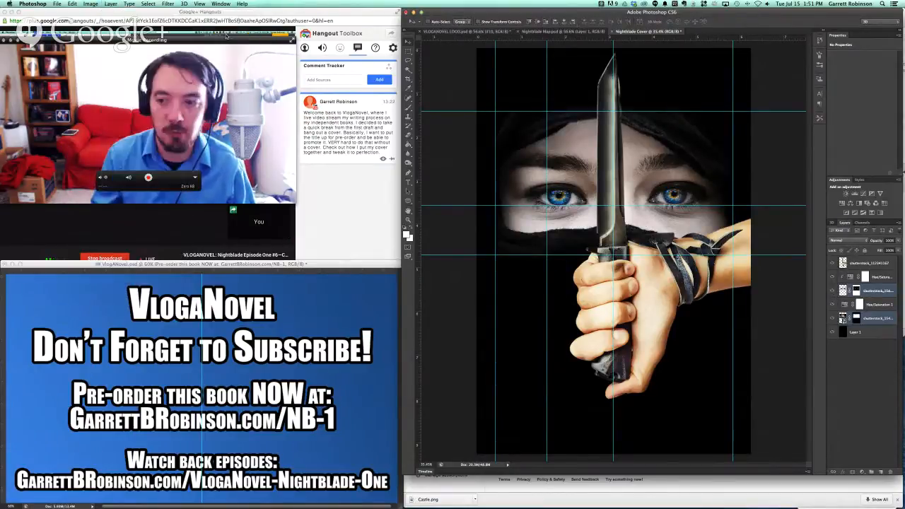
{"action": "key", "text": "Return"}
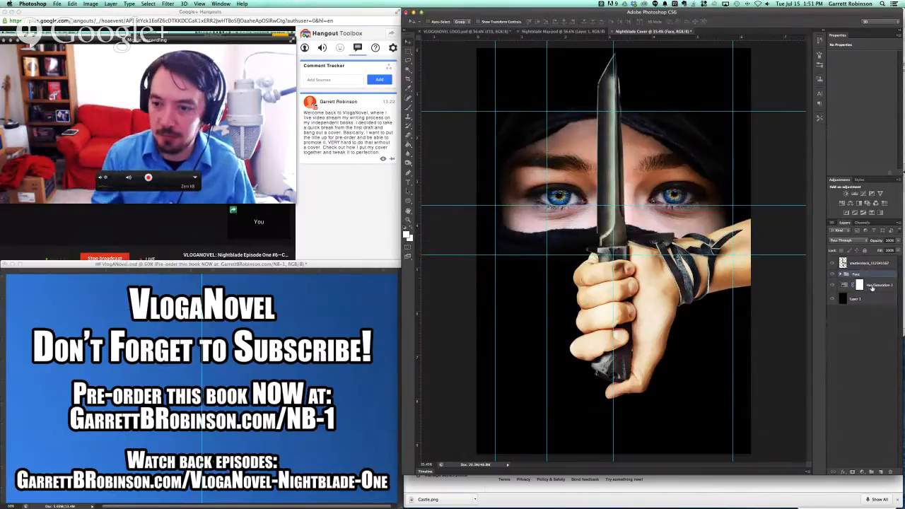
{"action": "left_click", "coordinate": [841, 274]}
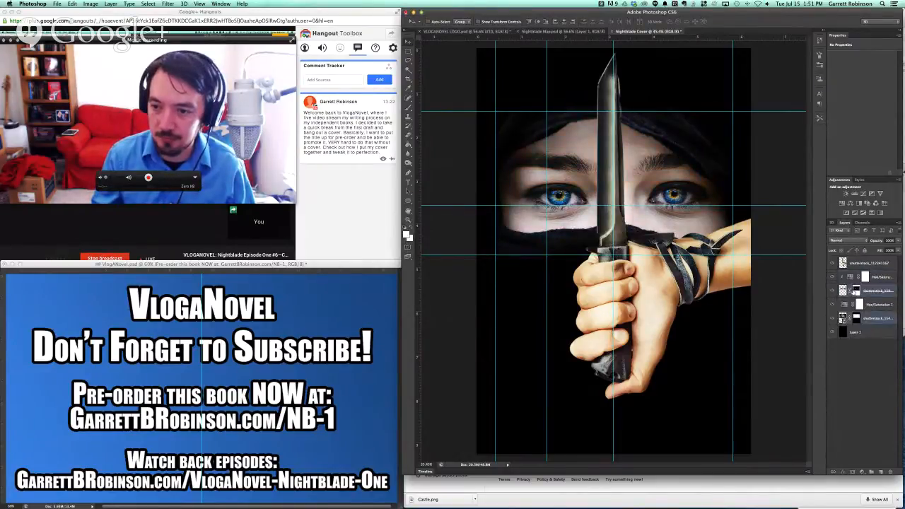
Step: Group the two masked face image layers and both Hue/Saturation adjustments into a new group named Face
{"action": "left_click", "coordinate": [873, 305]}
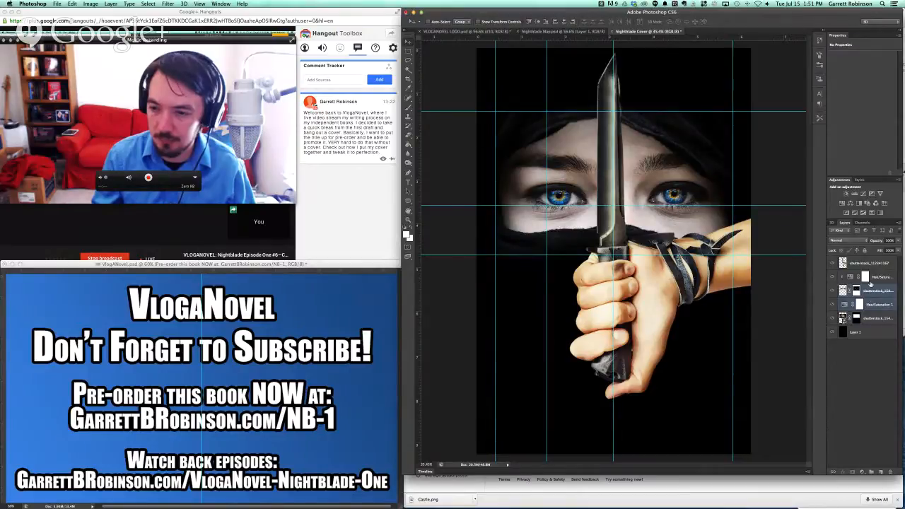
{"action": "left_click", "coordinate": [871, 280]}
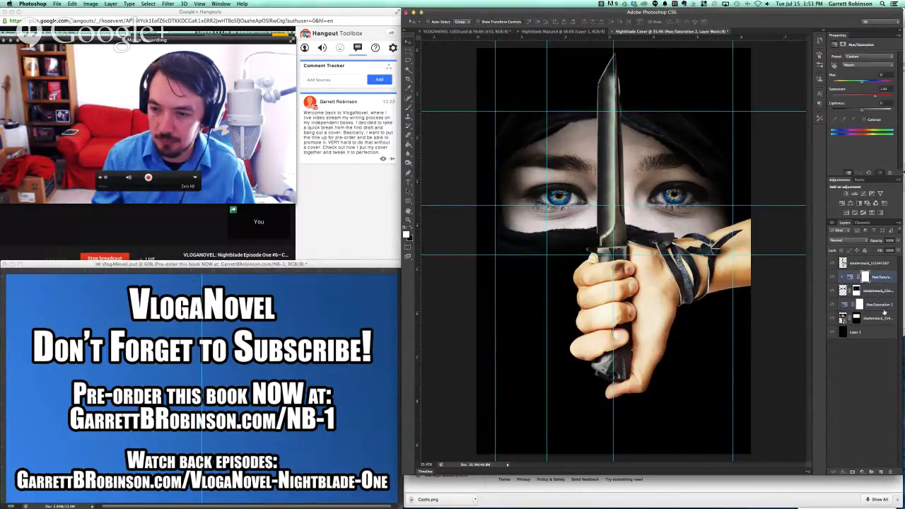
{"action": "left_click", "coordinate": [883, 318], "text": "shift"}
{"action": "right_click", "coordinate": [884, 319]}
{"action": "key", "text": "Escape"}
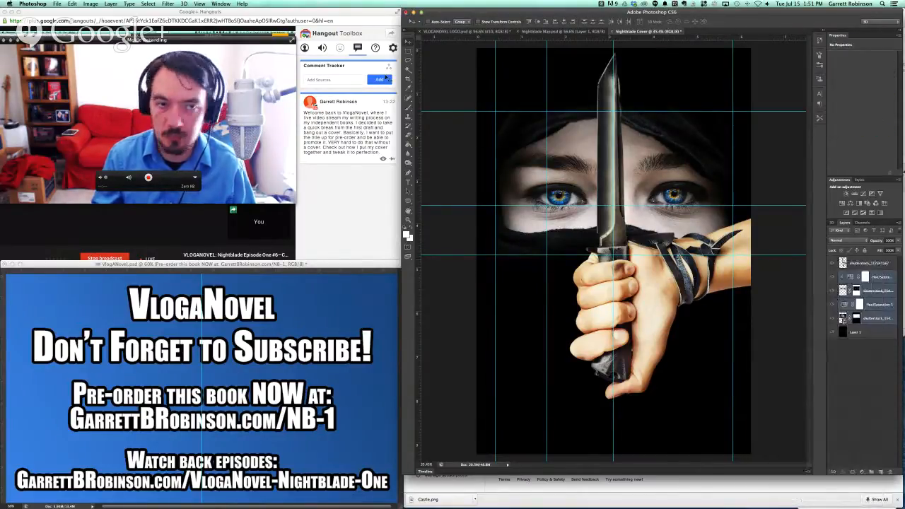
{"action": "left_click", "coordinate": [111, 4]}
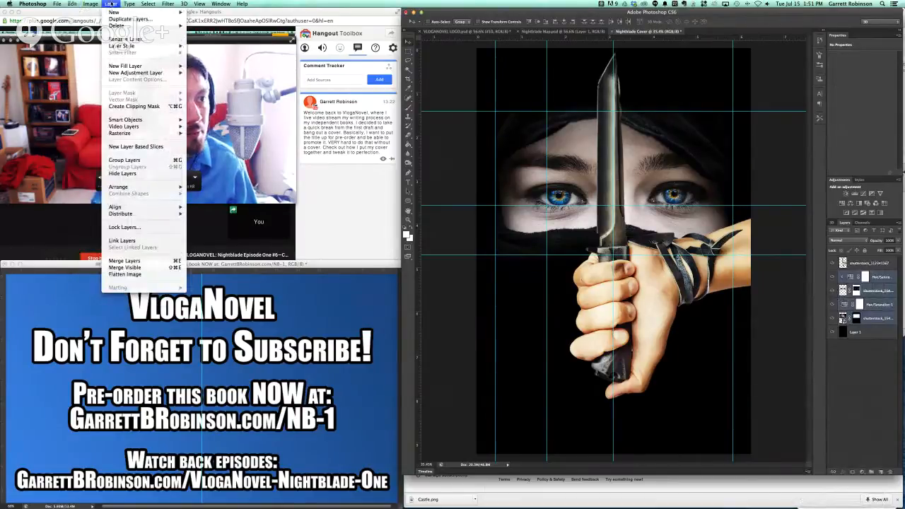
{"action": "mouse_move", "coordinate": [117, 12]}
{"action": "left_click", "coordinate": [212, 33]}
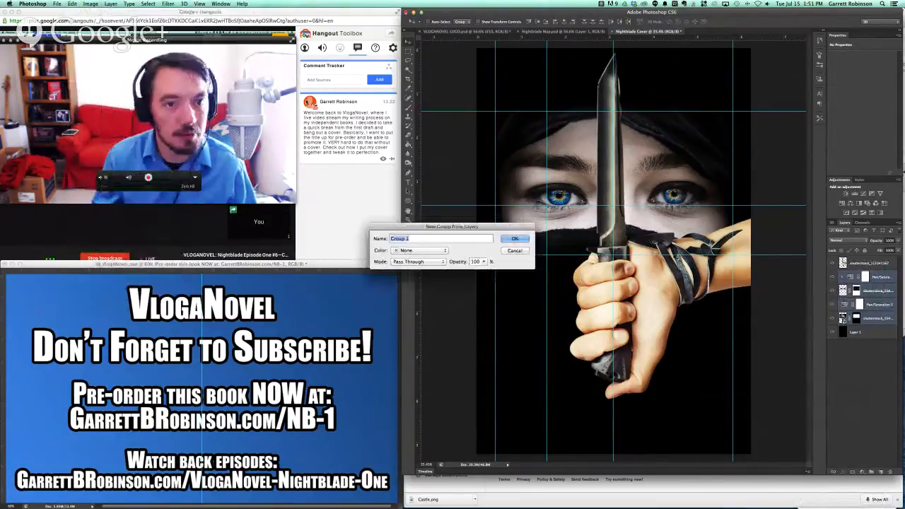
{"action": "type", "text": "Face"}
{"action": "key", "text": "Return"}
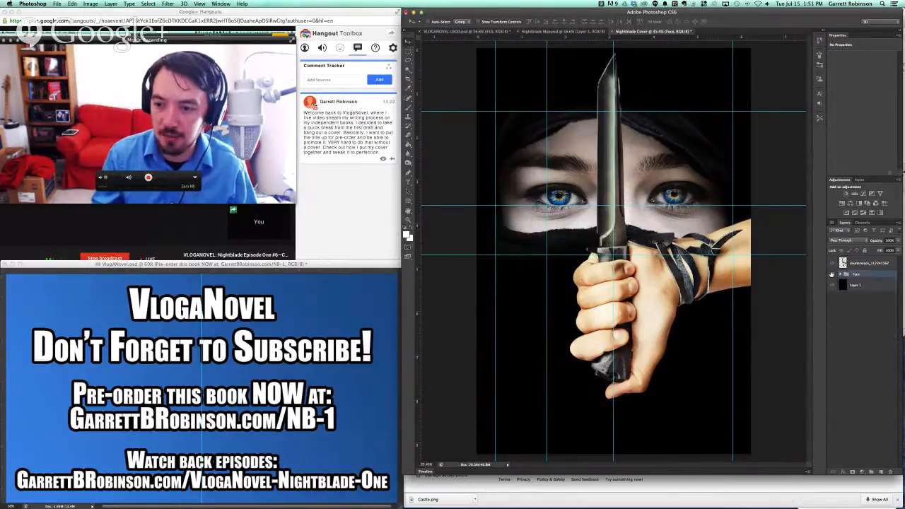
Step: Hide the Face group, and turn the hand-and-knife layer upside down with the blade along the cover's central vertical guide
{"action": "left_click", "coordinate": [831, 274]}
{"action": "left_click", "coordinate": [861, 264]}
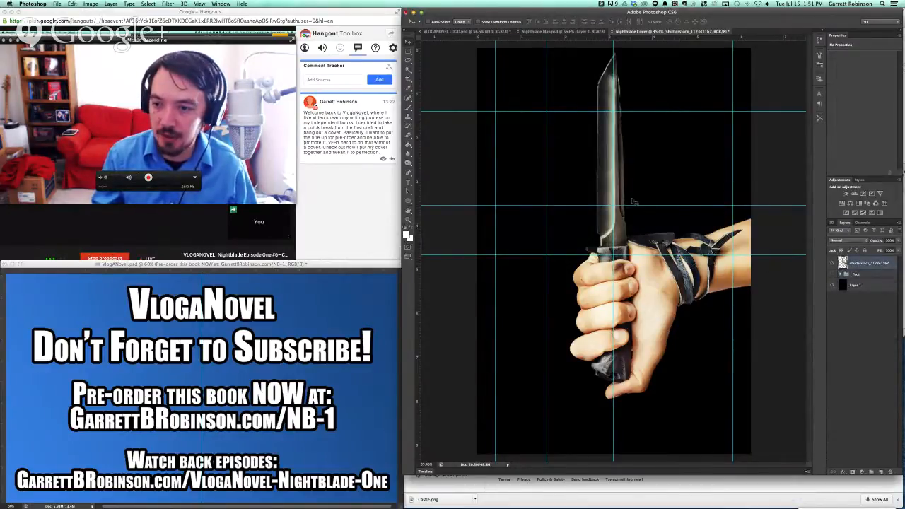
{"action": "key", "text": "ctrl+t"}
{"action": "left_click_drag", "start_coordinate": [562, 159], "coordinate": [802, 155]}
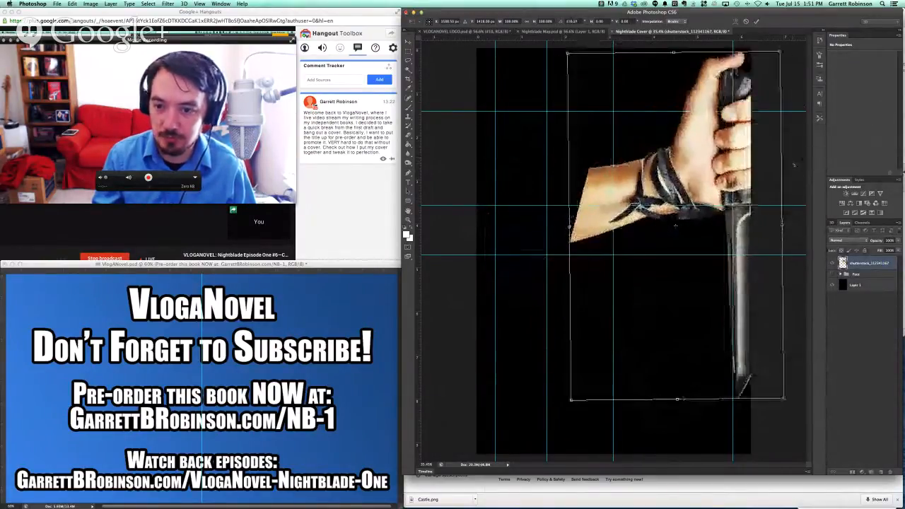
{"action": "left_click_drag", "start_coordinate": [731, 177], "coordinate": [608, 182]}
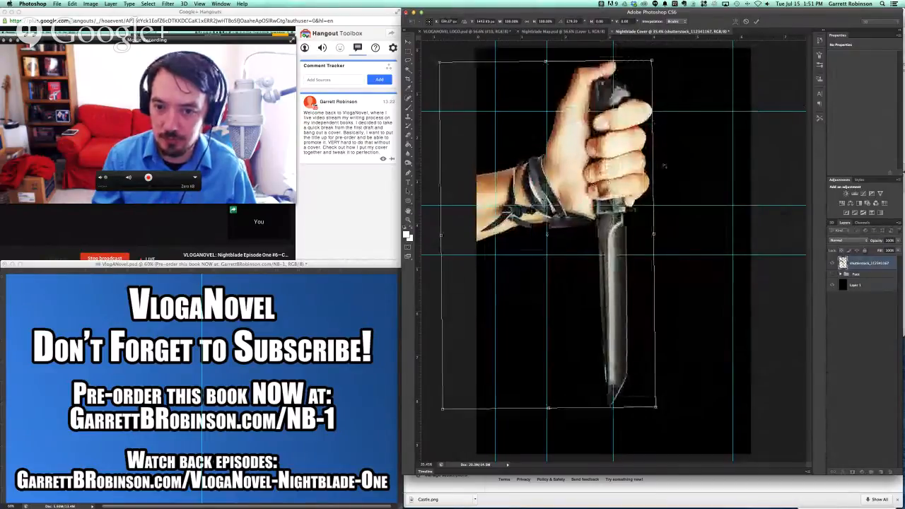
{"action": "left_click_drag", "start_coordinate": [666, 162], "coordinate": [668, 165]}
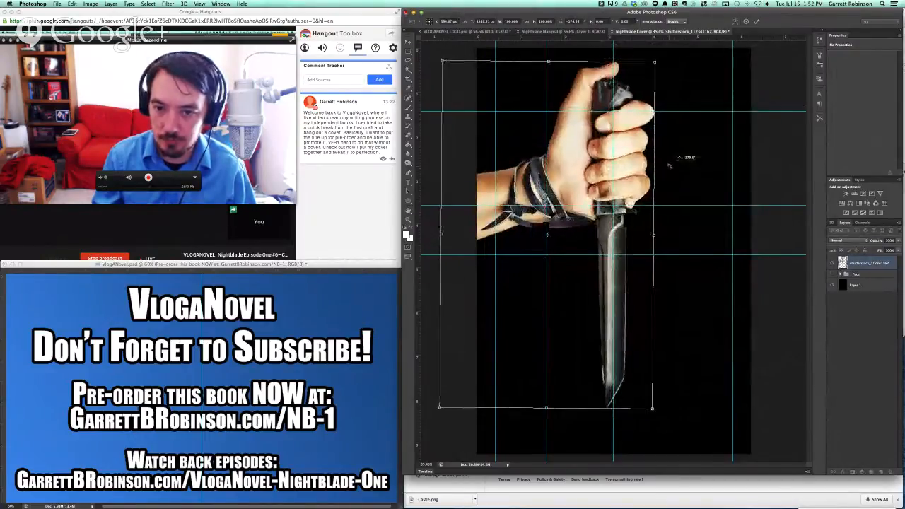
{"action": "key", "text": "Return"}
{"action": "left_click_drag", "start_coordinate": [597, 162], "coordinate": [607, 195]}
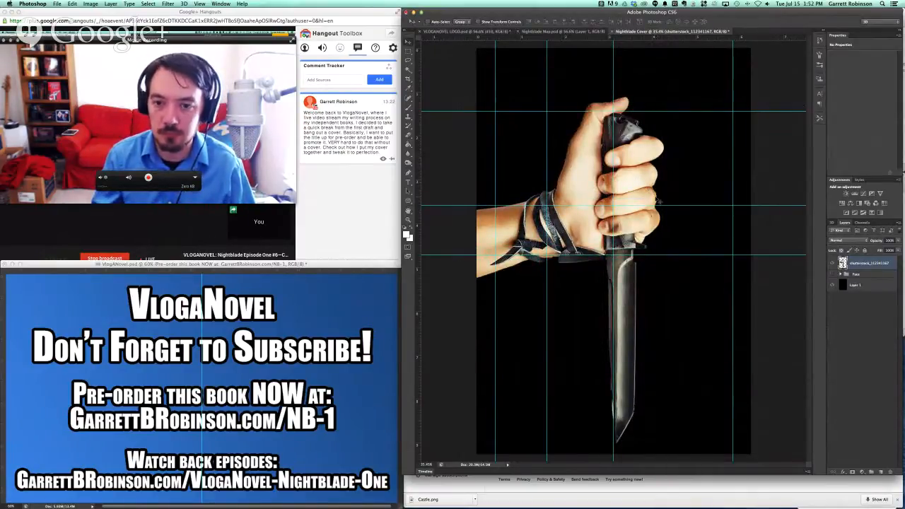
Step: Scale the hand-and-knife layer down to about 92% and realign the blade with the central vertical guide
{"action": "key", "text": "super+t"}
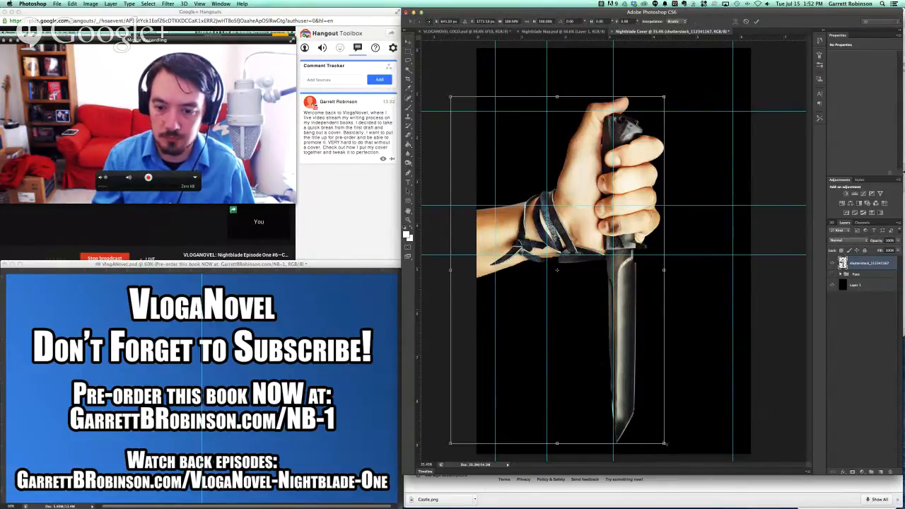
{"action": "left_click_drag", "start_coordinate": [661, 440], "coordinate": [642, 413]}
{"action": "mouse_move", "coordinate": [581, 196]}
{"action": "left_mouse_down"}
{"action": "mouse_move", "coordinate": [593, 195]}
{"action": "mouse_move", "coordinate": [581, 185]}
{"action": "left_mouse_up"}
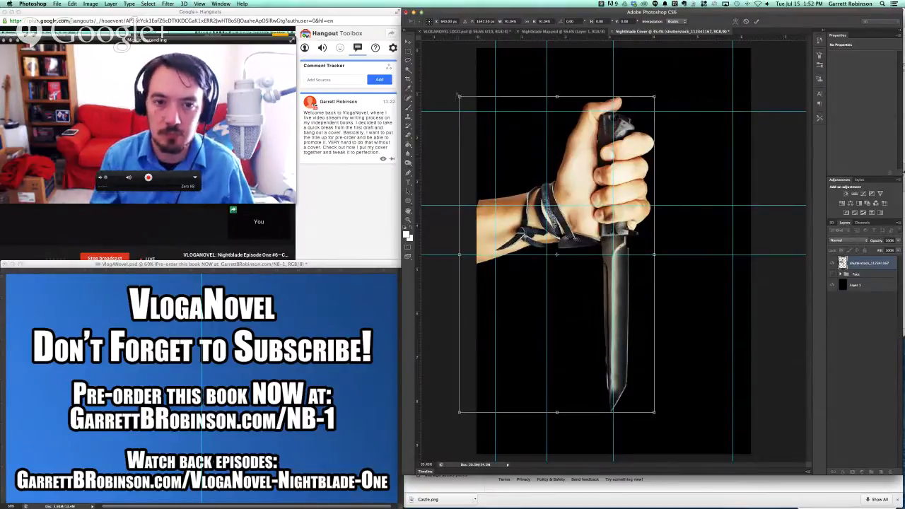
{"action": "left_click_drag", "start_coordinate": [456, 94], "coordinate": [453, 91]}
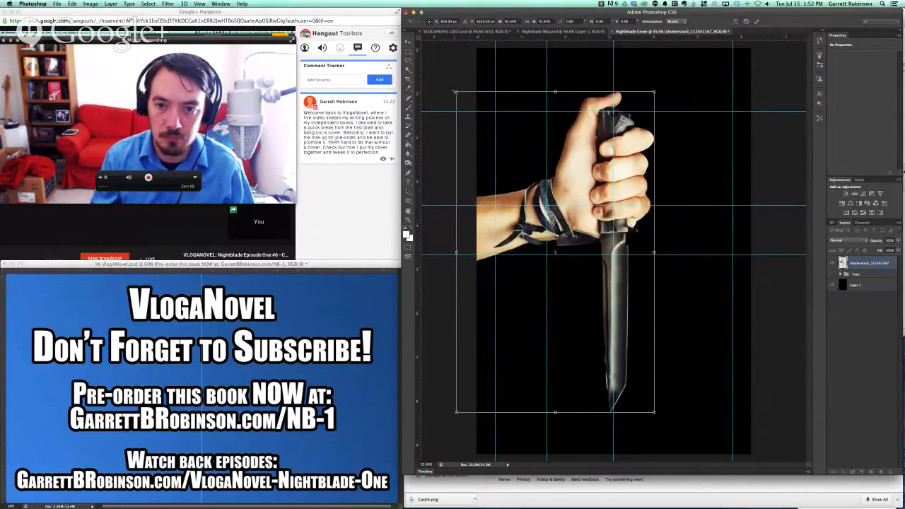
{"action": "key", "text": "Return"}
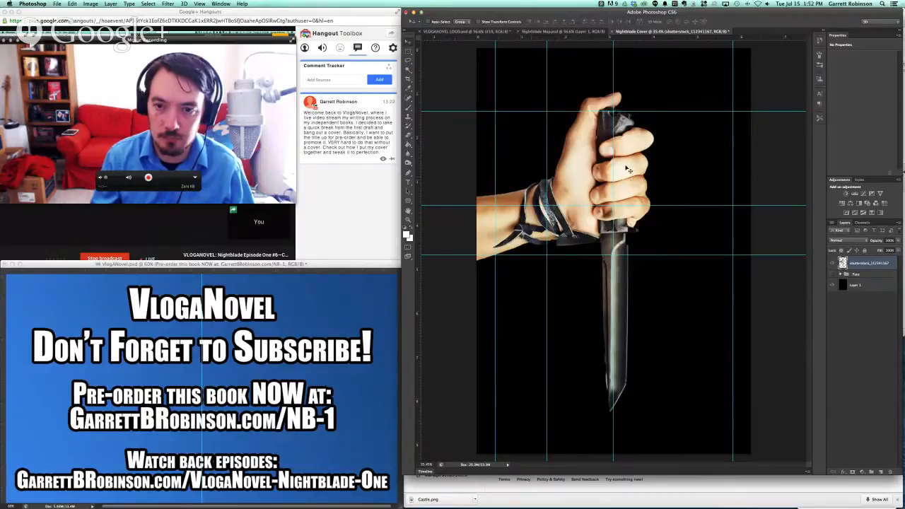
{"action": "left_click_drag", "start_coordinate": [628, 168], "coordinate": [632, 174]}
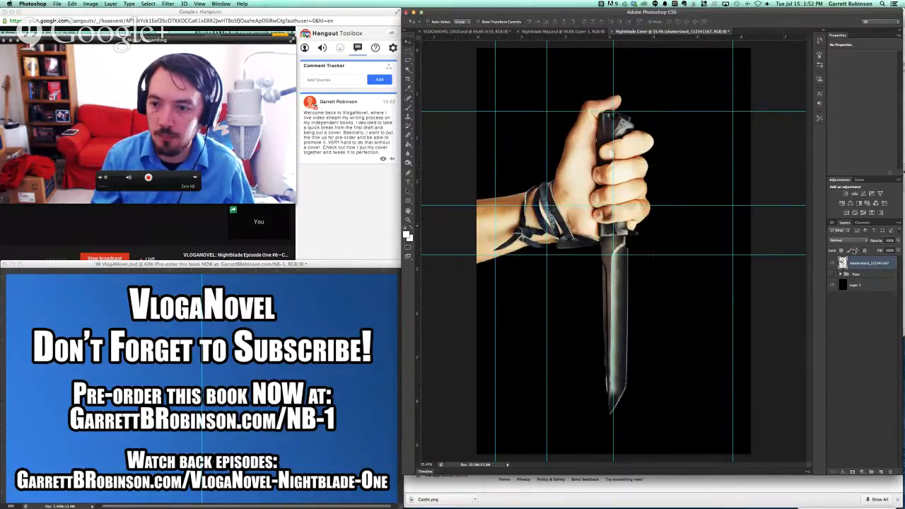
Step: Add a Hue/Saturation adjustment layer above the hand-and-knife layer
{"action": "left_click", "coordinate": [841, 205]}
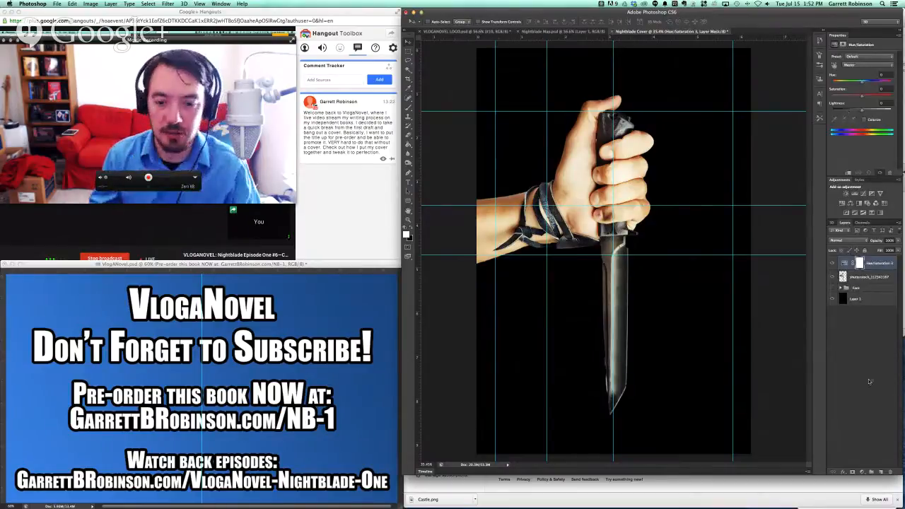
Step: Switch to Chrome to check the broadcast's YouTube comments and video page, and return to Photoshop
{"action": "left_click", "coordinate": [763, 494]}
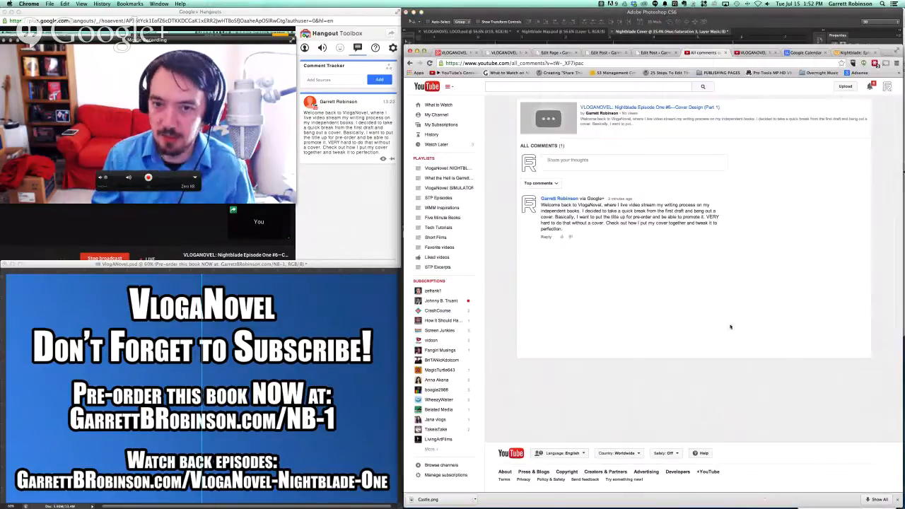
{"action": "left_click", "coordinate": [692, 123]}
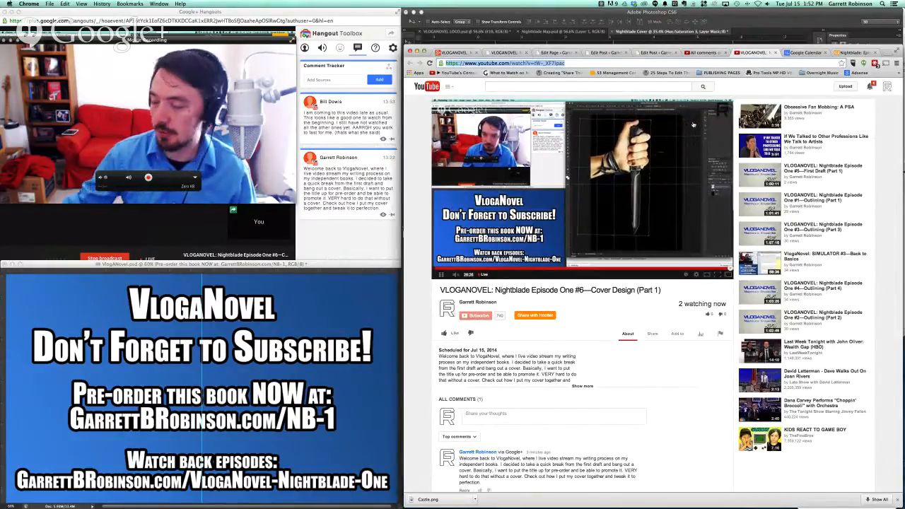
{"action": "key", "text": "super+Tab"}
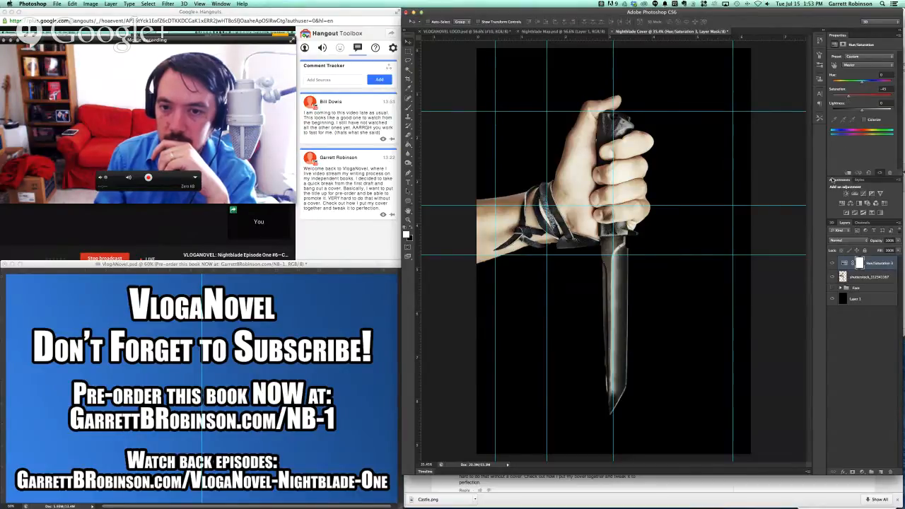
Step: Duplicate the hand-and-knife layer and place the copy above the Hue/Saturation adjustment layer
{"action": "left_click", "coordinate": [877, 282]}
{"action": "right_click", "coordinate": [876, 282]}
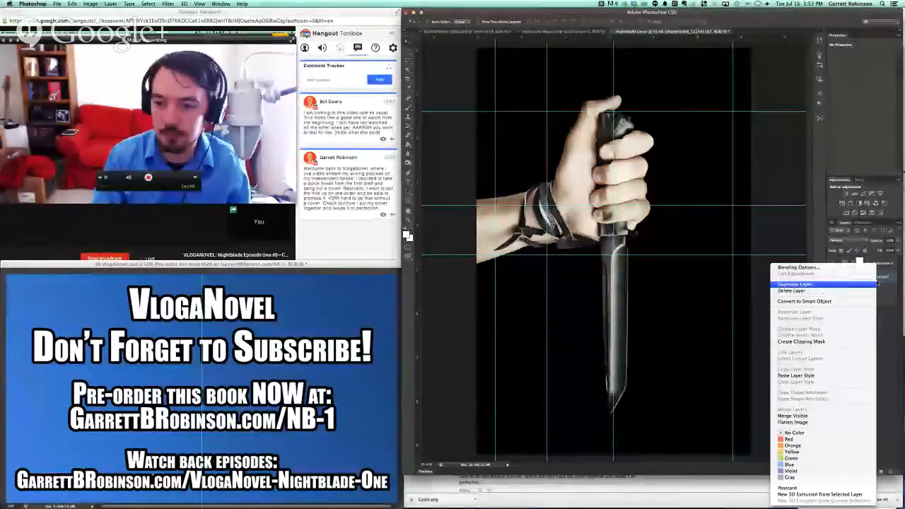
{"action": "left_click", "coordinate": [873, 284]}
{"action": "key", "text": "Return"}
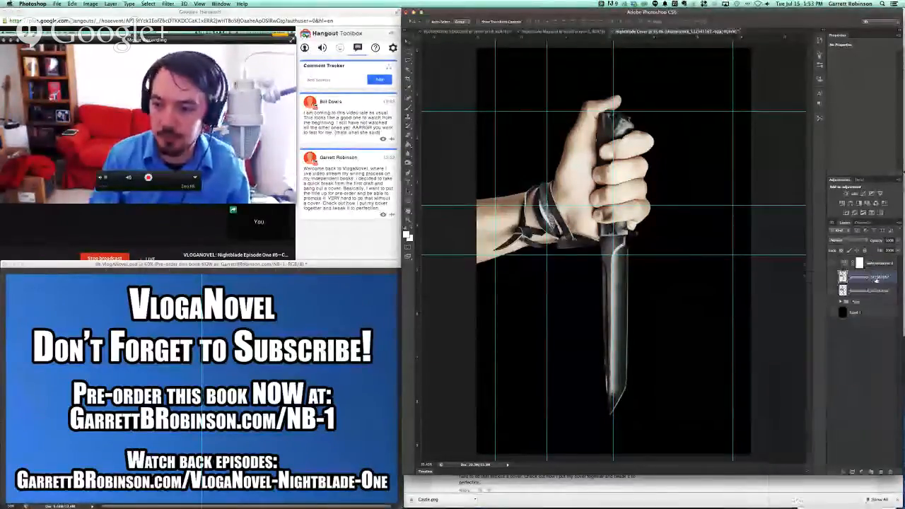
{"action": "left_click_drag", "start_coordinate": [876, 280], "coordinate": [874, 258]}
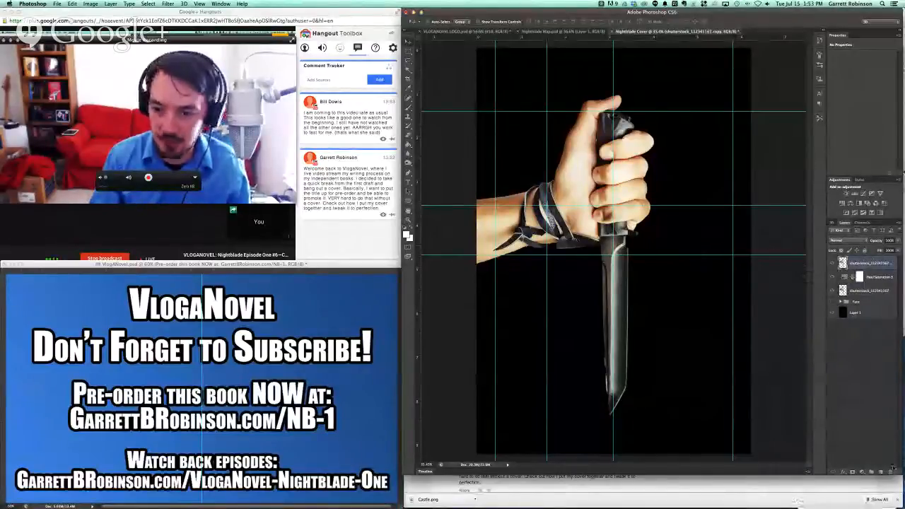
Step: Add a layer mask to the duplicated hand-and-knife layer, fill it entirely with black and clear the selection
{"action": "left_click", "coordinate": [853, 472]}
{"action": "key", "text": "ctrl+a"}
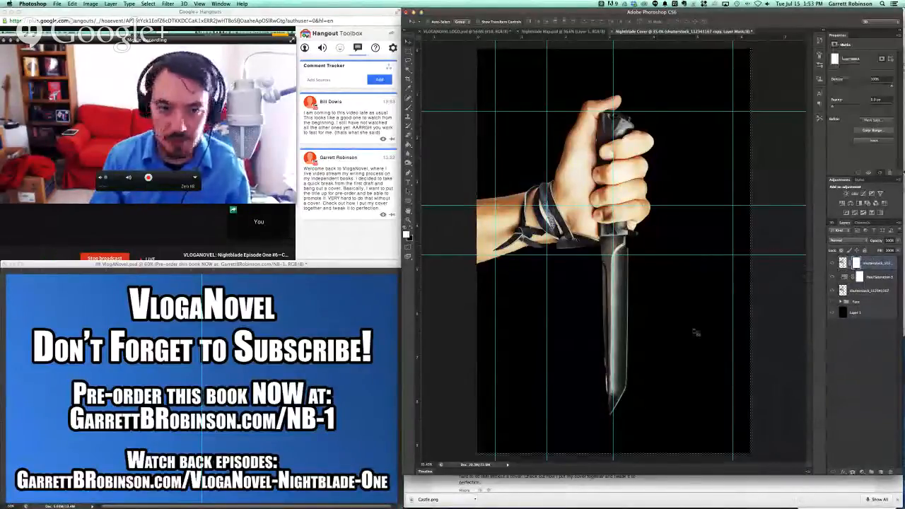
{"action": "key", "text": "g"}
{"action": "left_click", "coordinate": [691, 314]}
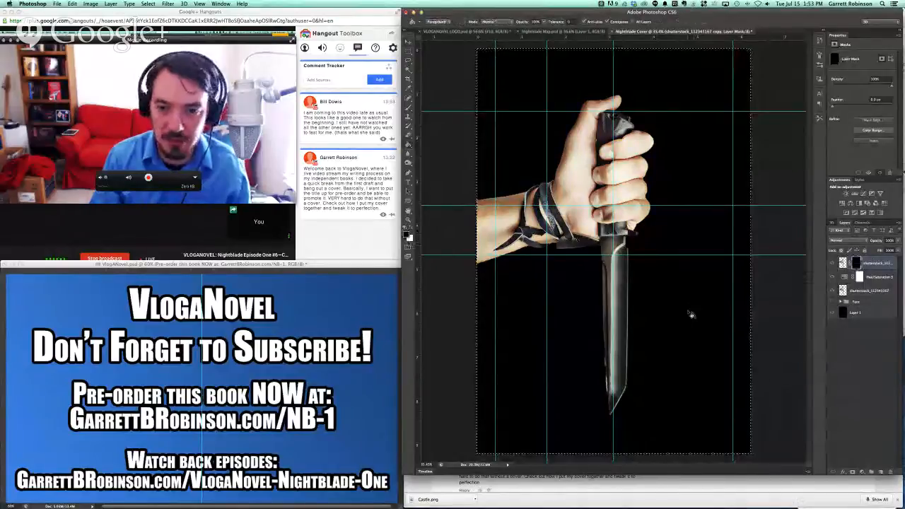
{"action": "key", "text": "b"}
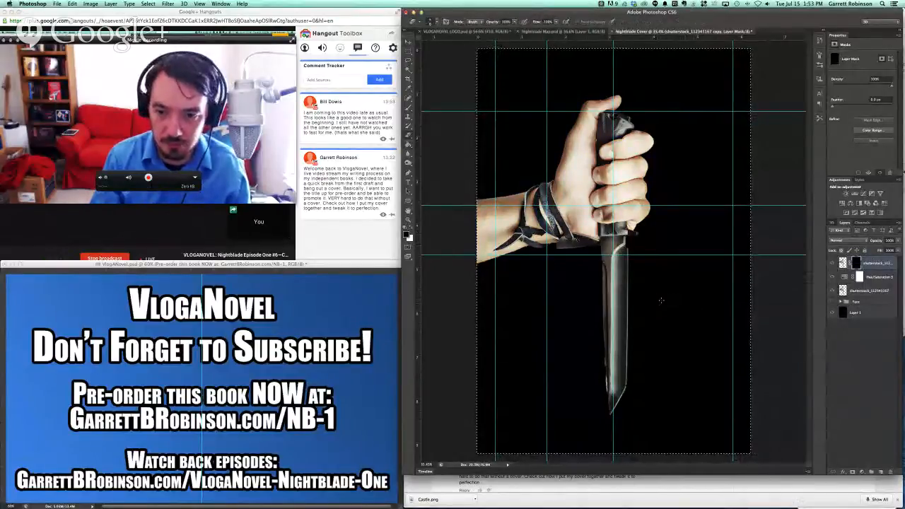
{"action": "key", "text": "m"}
{"action": "key", "text": "ctrl+d"}
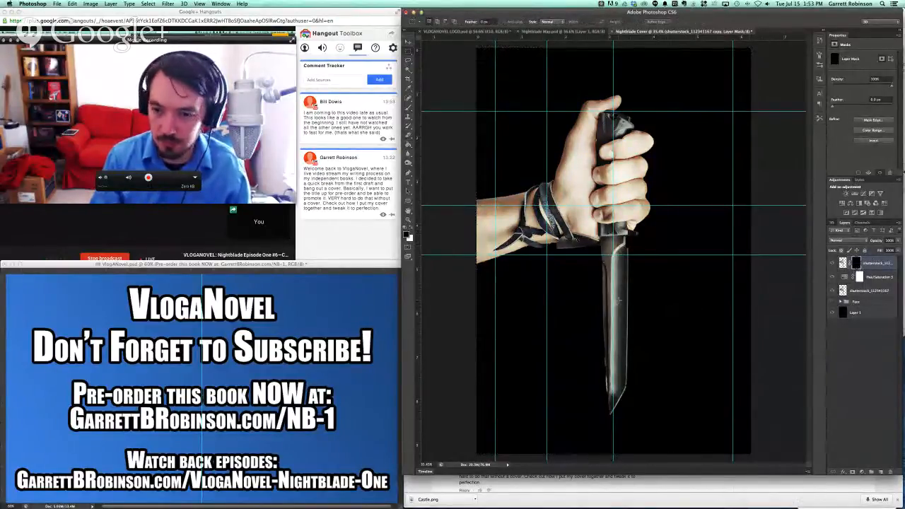
Step: Paint white with a small brush on the duplicate layer's mask at the tip of the knife blade
{"action": "key", "text": "b"}
{"action": "key", "text": "b"}
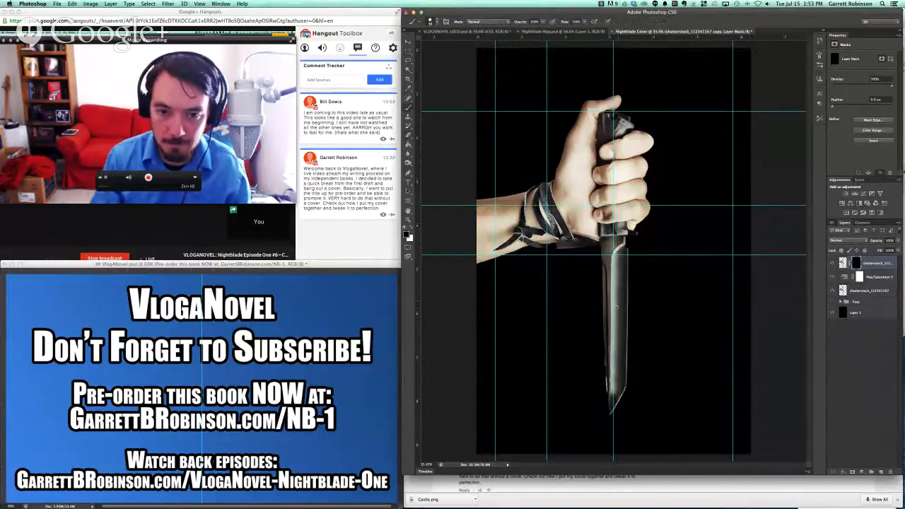
{"action": "scroll", "coordinate": [618, 305], "scroll_direction": "up", "scroll_amount": 5}
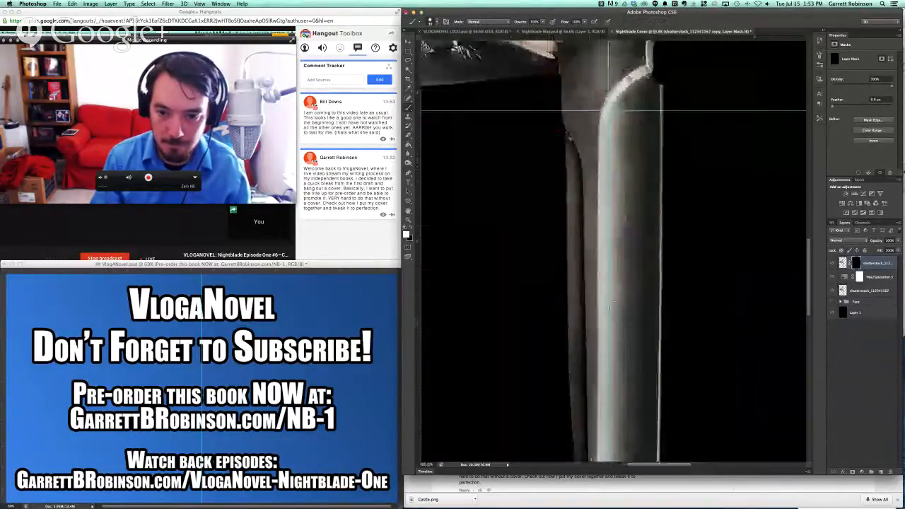
{"action": "scroll", "coordinate": [616, 306], "scroll_direction": "down", "scroll_amount": 4}
{"action": "scroll", "coordinate": [616, 308], "scroll_direction": "up", "scroll_amount": 3}
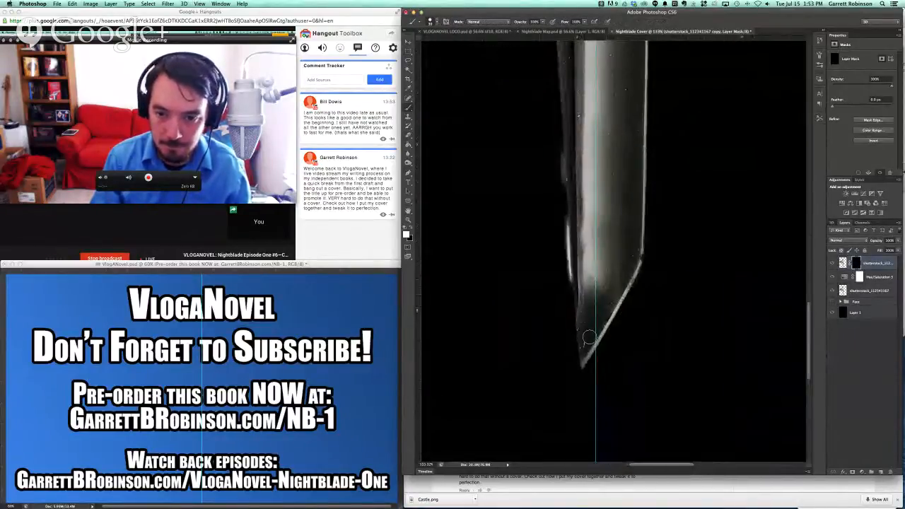
{"action": "left_click_drag", "start_coordinate": [586, 359], "coordinate": [584, 361]}
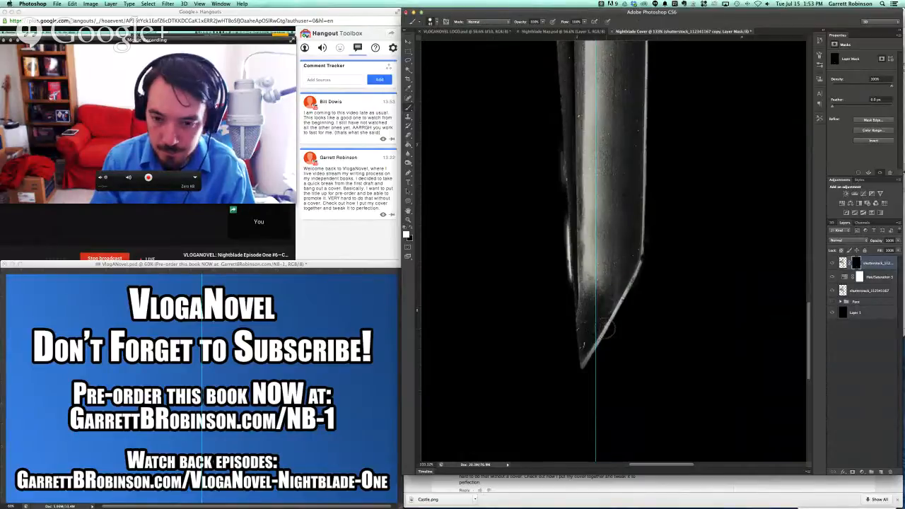
Step: Enlarge the brush considerably and paint white along the whole blade on the duplicate layer's mask
{"action": "key", "text": "bracketright"}
{"action": "key", "text": "bracketright"}
{"action": "key", "text": "bracketright"}
{"action": "key", "text": "bracketright"}
{"action": "key", "text": "bracketright"}
{"action": "key", "text": "bracketright"}
{"action": "key", "text": "bracketright"}
{"action": "key", "text": "bracketright"}
{"action": "key", "text": "bracketright"}
{"action": "key", "text": "bracketright"}
{"action": "key", "text": "bracketright"}
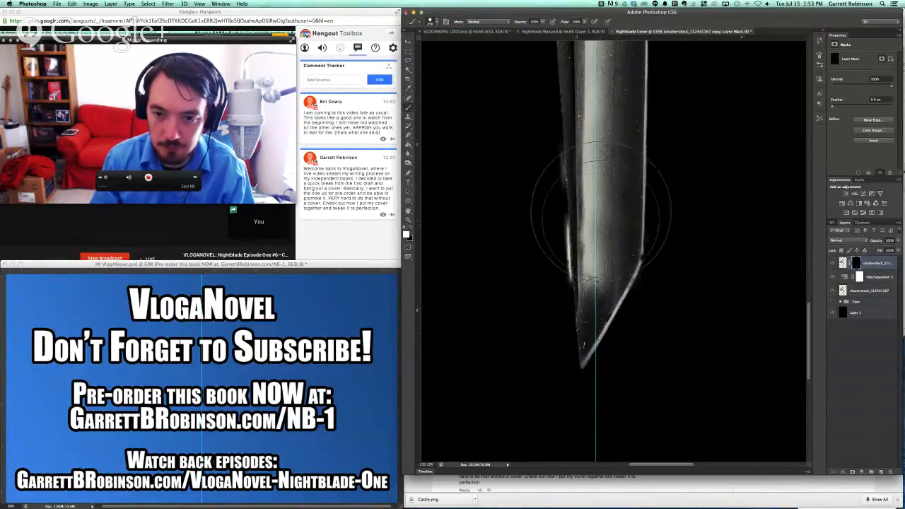
{"action": "key", "text": "bracketright"}
{"action": "key", "text": "bracketright"}
{"action": "key", "text": "bracketright"}
{"action": "scroll", "coordinate": [601, 210], "scroll_direction": "down", "scroll_amount": 5}
{"action": "scroll", "coordinate": [601, 210], "scroll_direction": "up", "scroll_amount": 8}
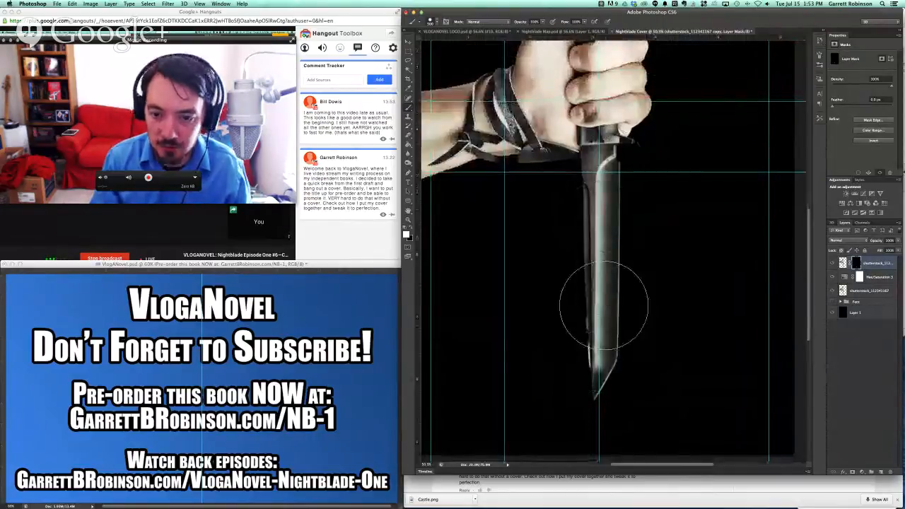
{"action": "left_click_drag", "start_coordinate": [601, 230], "coordinate": [602, 229]}
{"action": "scroll", "coordinate": [604, 225], "scroll_direction": "up", "scroll_amount": 3}
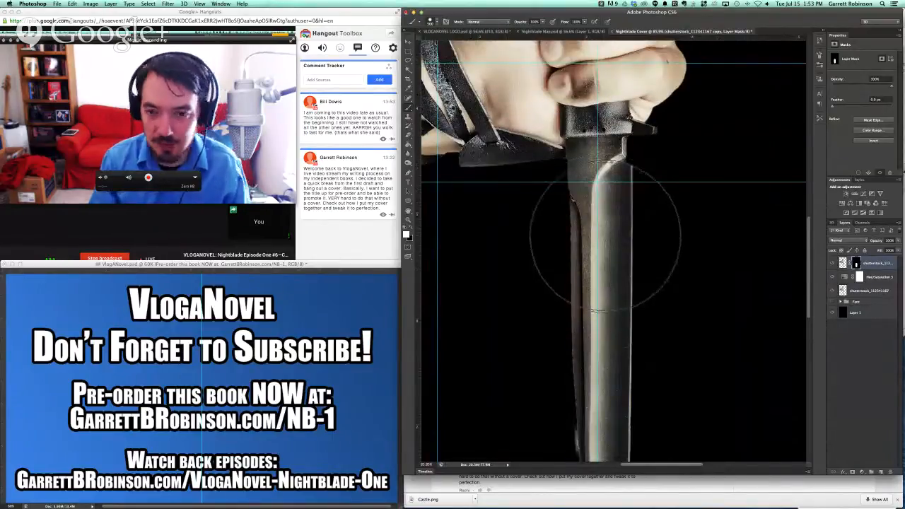
{"action": "scroll", "coordinate": [611, 248], "scroll_direction": "down", "scroll_amount": 3}
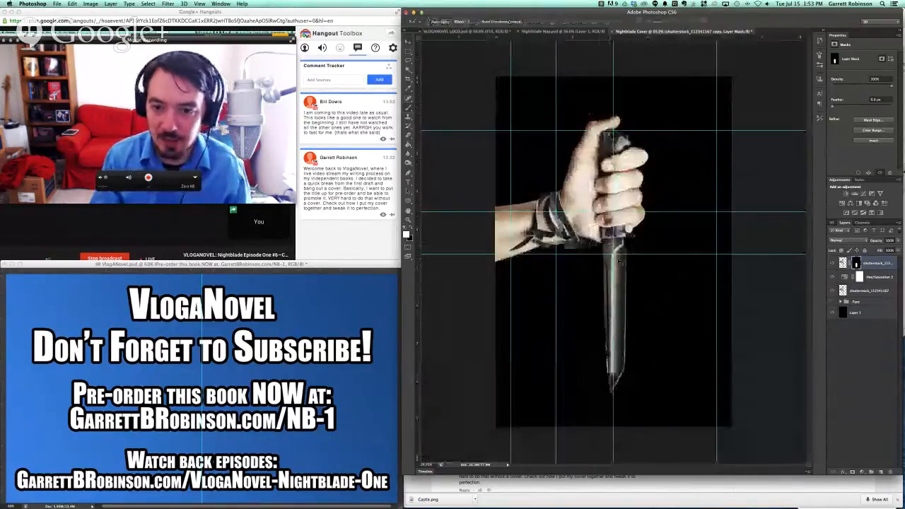
Step: Switch to Finder and place the sword image shutterstock_77468269.jpg from COVER ELEMENTS into the Nightblade cover
{"action": "key", "text": "super+Tab"}
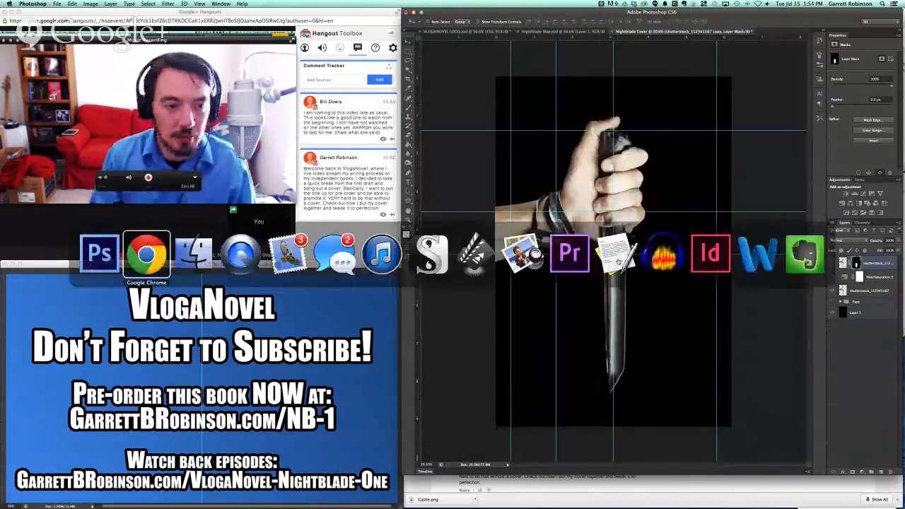
{"action": "key", "text": "super+Tab"}
{"action": "left_click", "coordinate": [777, 218]}
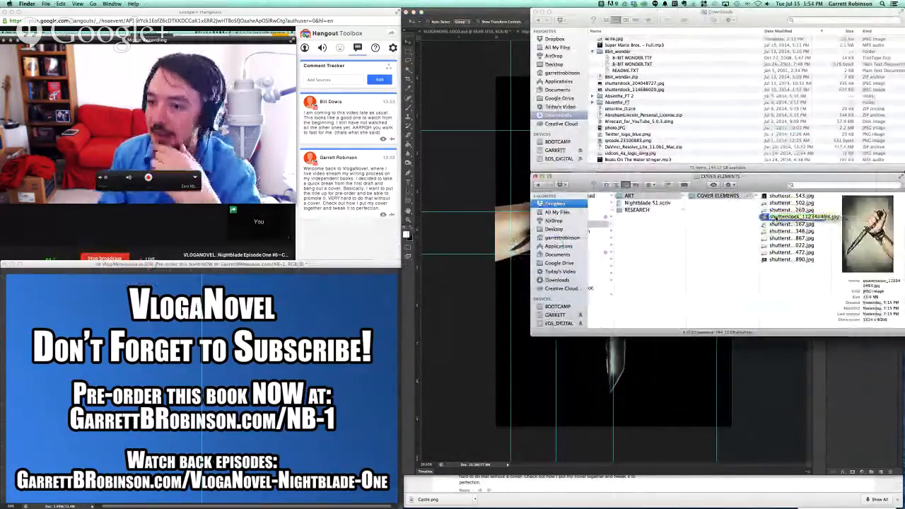
{"action": "key", "text": "Down"}
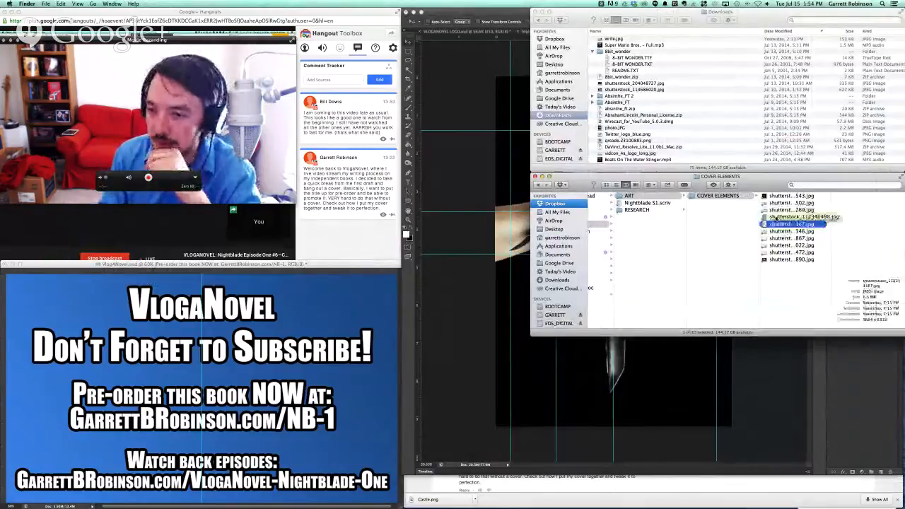
{"action": "key", "text": "Up"}
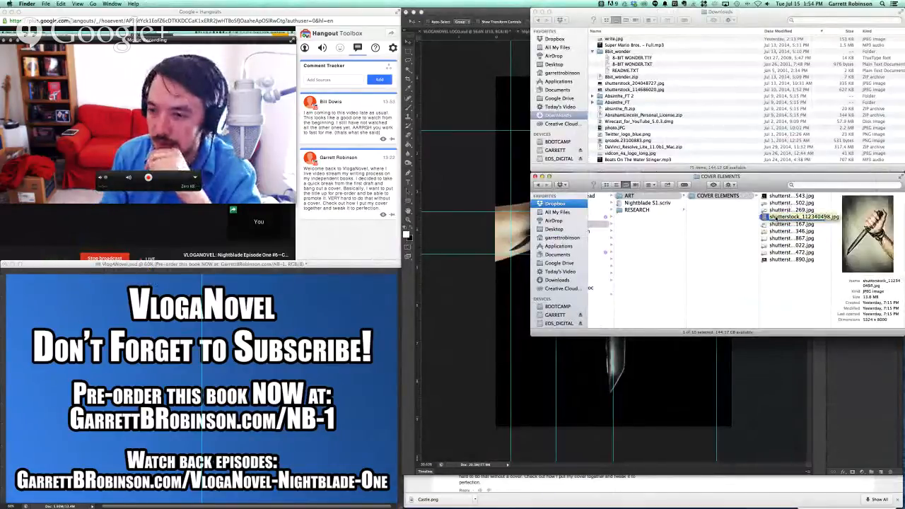
{"action": "key", "text": "Up"}
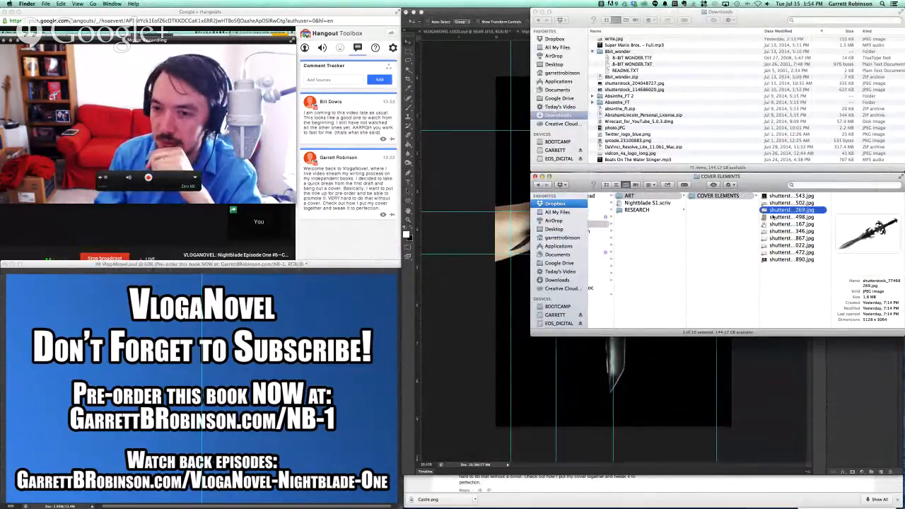
{"action": "left_click_drag", "start_coordinate": [773, 212], "coordinate": [477, 226]}
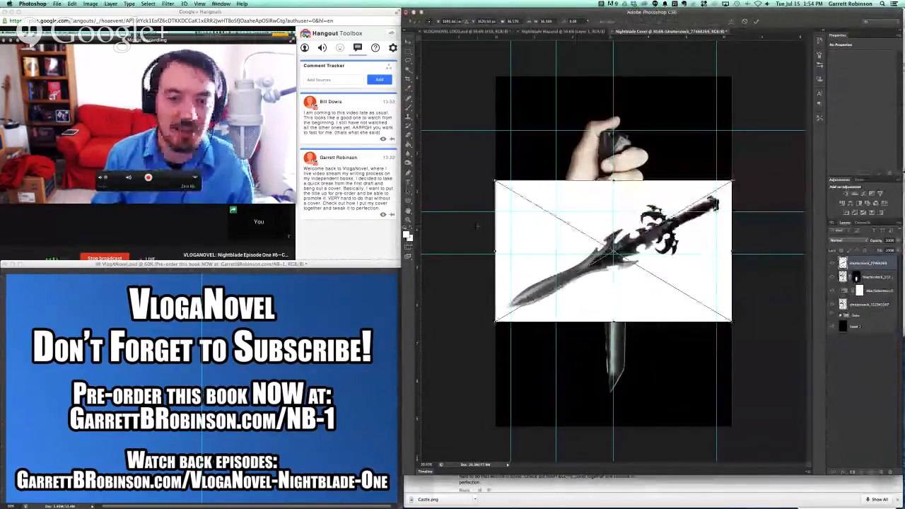
{"action": "key", "text": "Return"}
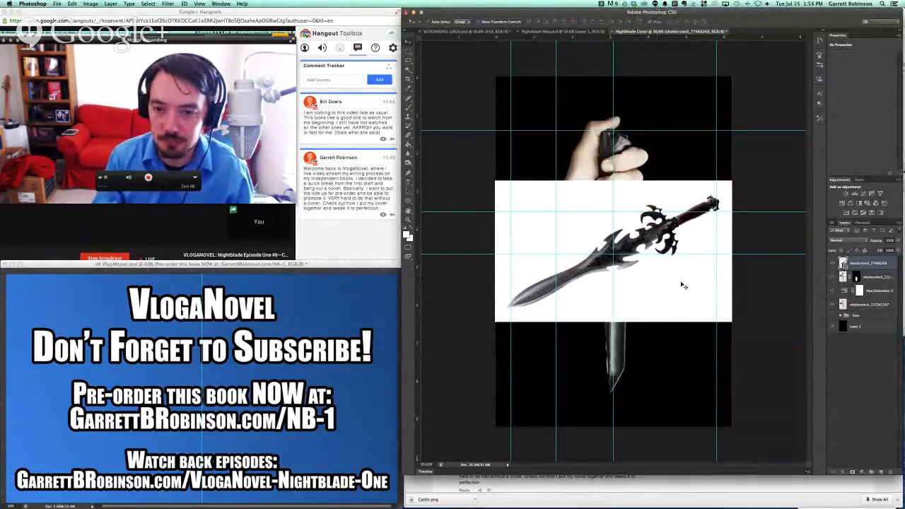
Step: Rotate the placed sword image counterclockwise until the sword stands upright along the central vertical guide
{"action": "key", "text": "super+t"}
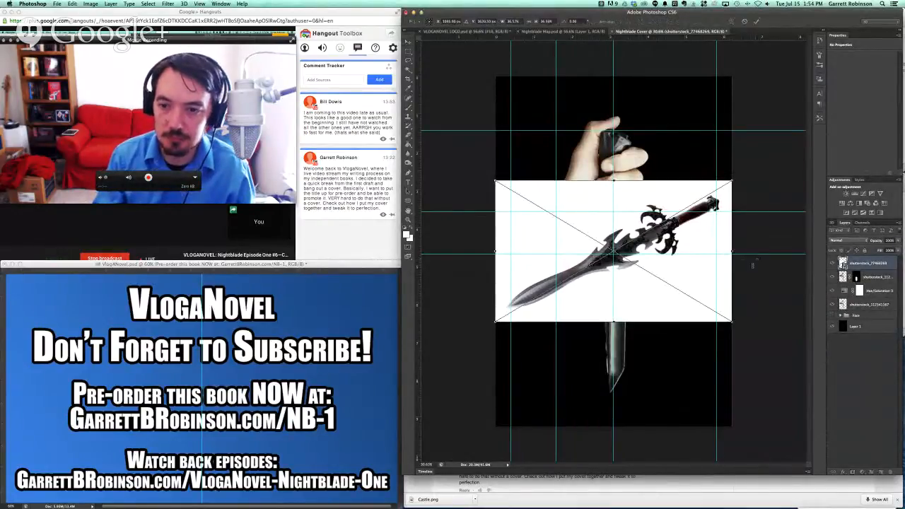
{"action": "left_click_drag", "start_coordinate": [744, 267], "coordinate": [695, 127]}
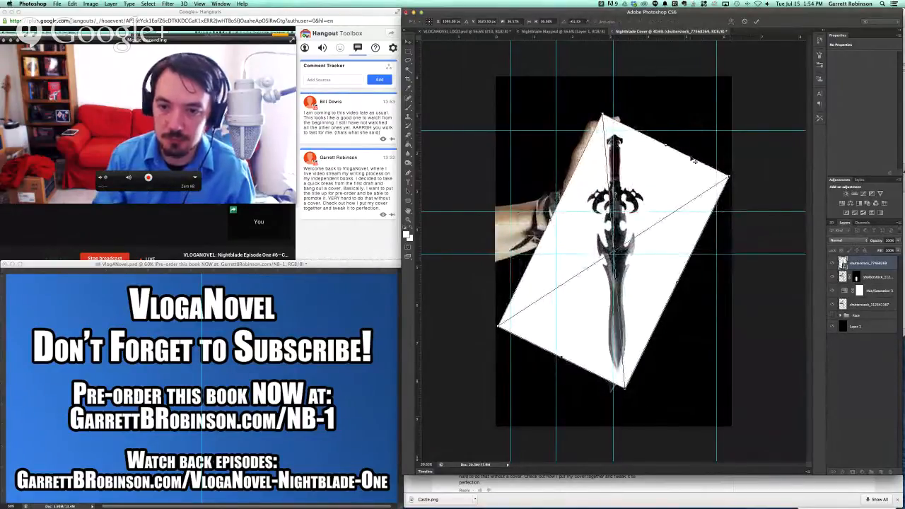
{"action": "key", "text": "Return"}
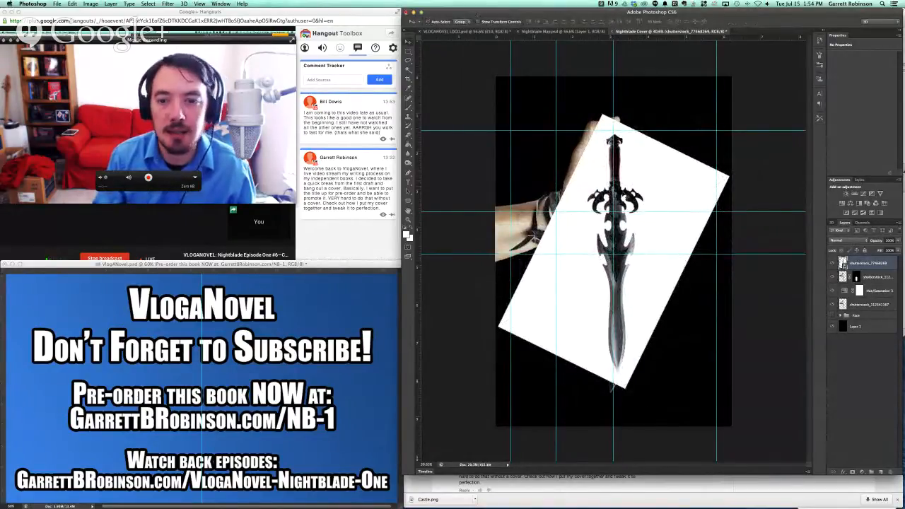
{"action": "left_click", "coordinate": [149, 3]}
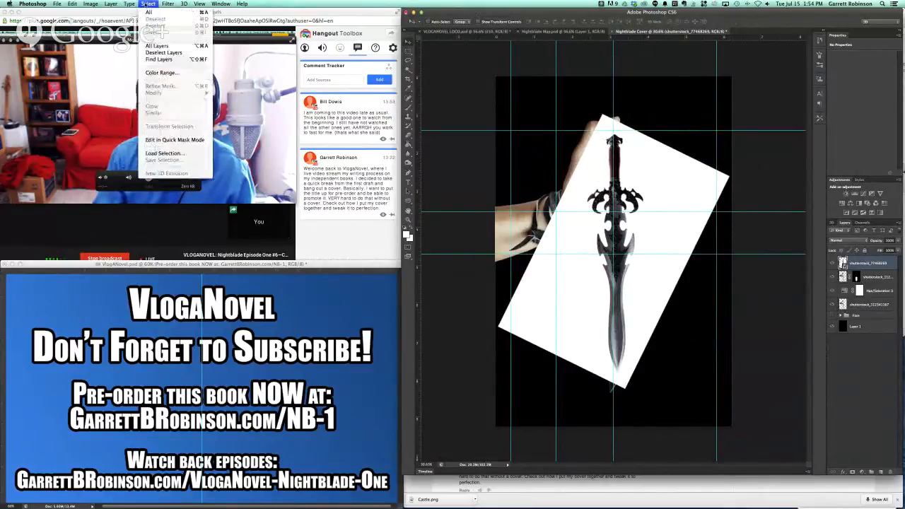
{"action": "key", "text": "Escape"}
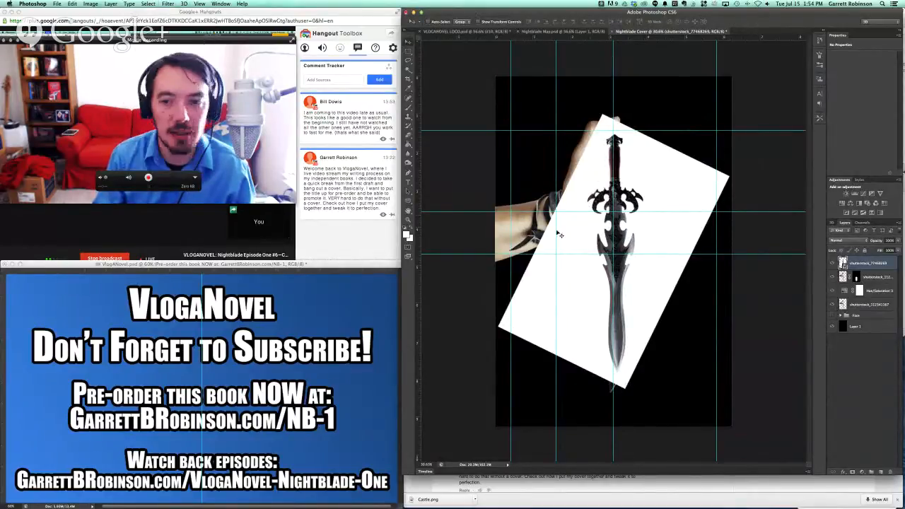
Step: Undo the sword image's rotation and placement
{"action": "key", "text": "super+z"}
{"action": "key", "text": "super+z"}
{"action": "key", "text": "super+z"}
{"action": "key", "text": "super+alt+z"}
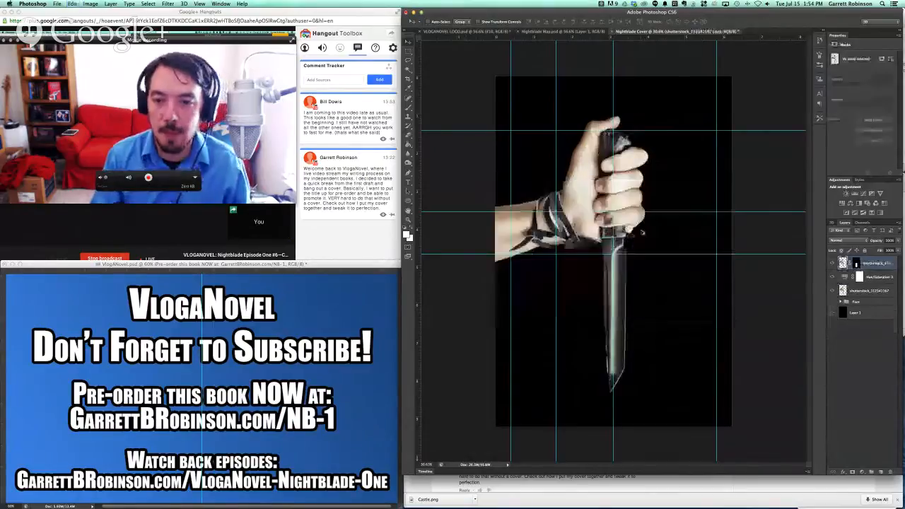
Step: Try placing shutterstock_77468269.jpg from Finder with a rotation of -90°, and delete the placed layer
{"action": "key", "text": "super+Tab"}
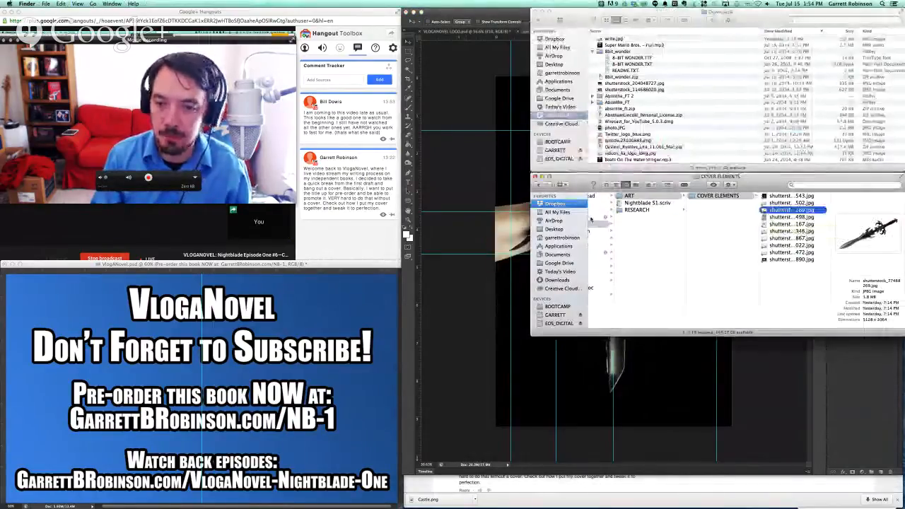
{"action": "left_click_drag", "start_coordinate": [767, 212], "coordinate": [513, 243]}
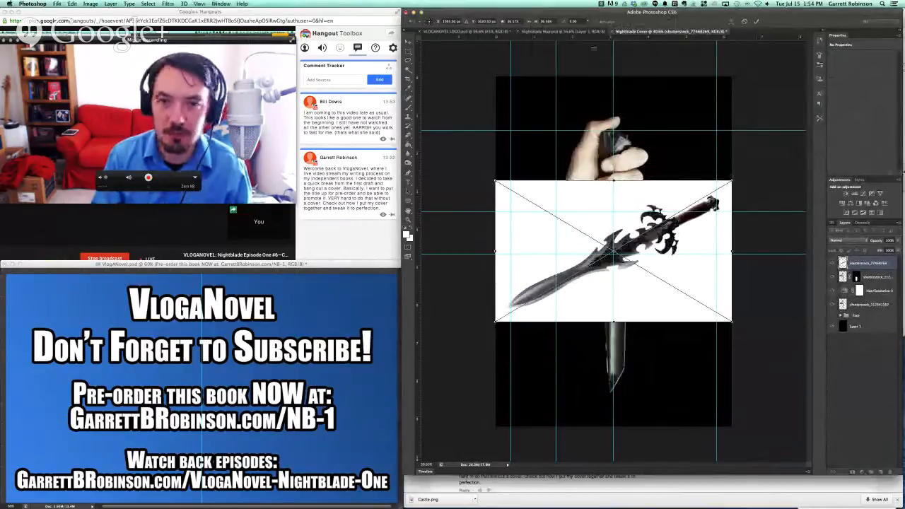
{"action": "left_click", "coordinate": [574, 21]}
{"action": "type", "text": "-90"}
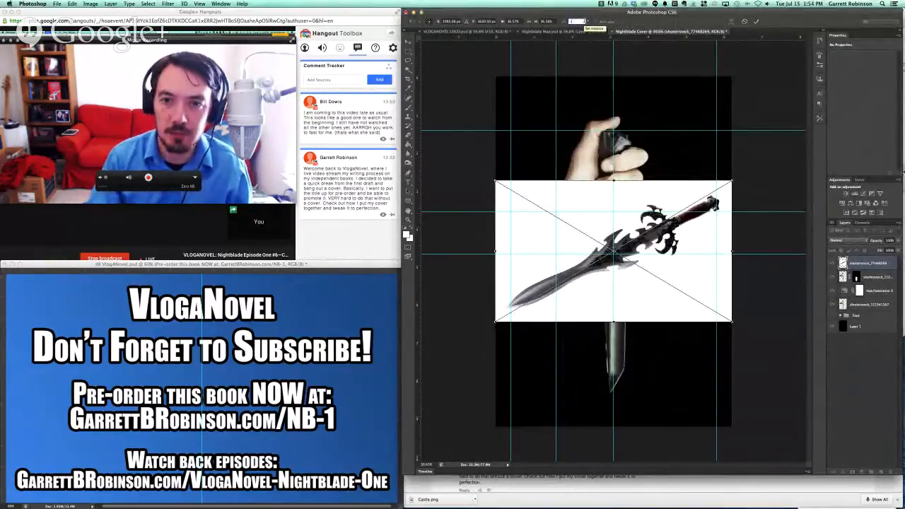
{"action": "key", "text": "Return"}
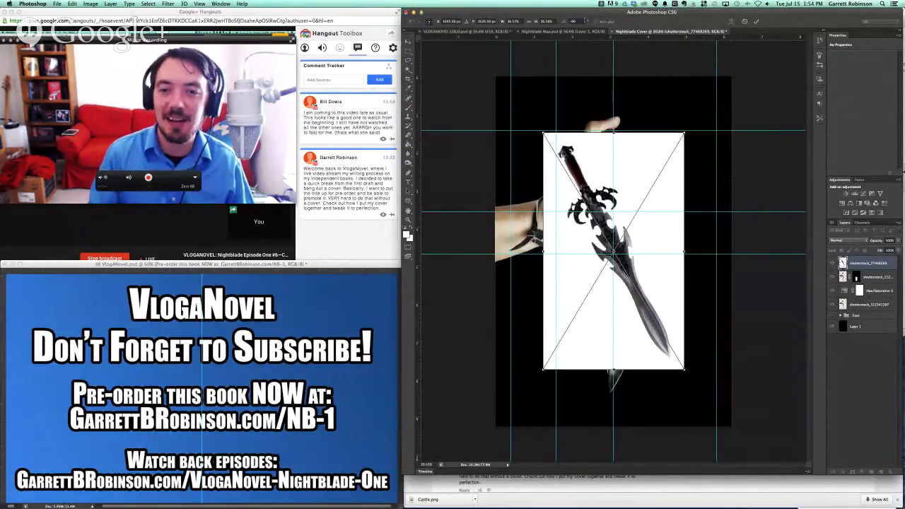
{"action": "key", "text": "Return"}
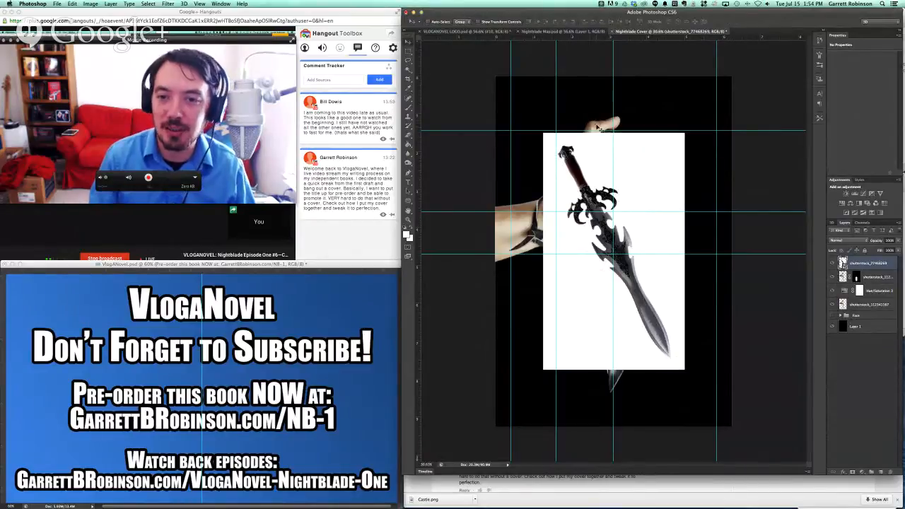
{"action": "key", "text": "Delete"}
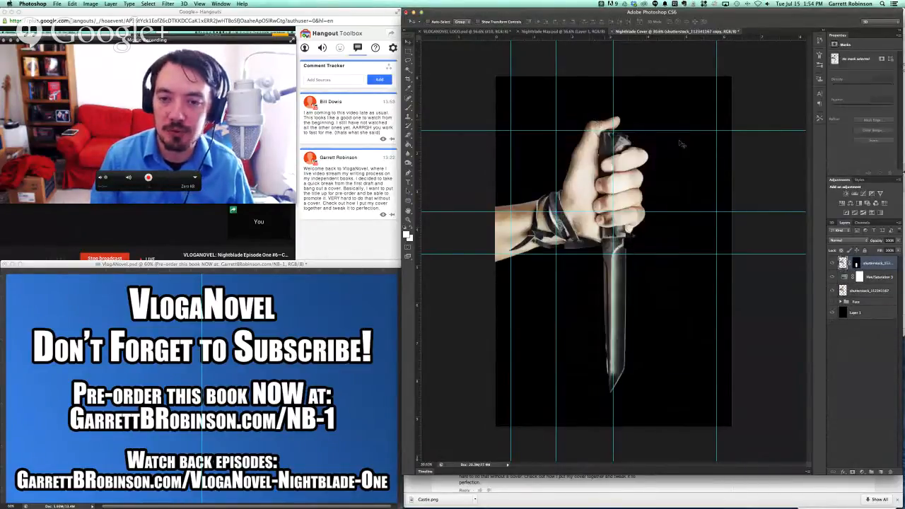
Step: Place shutterstock_77468269.jpg from Finder into the cover once more and set its rotation to -90°
{"action": "key", "text": "super+Tab"}
{"action": "left_click_drag", "start_coordinate": [783, 210], "coordinate": [516, 206]}
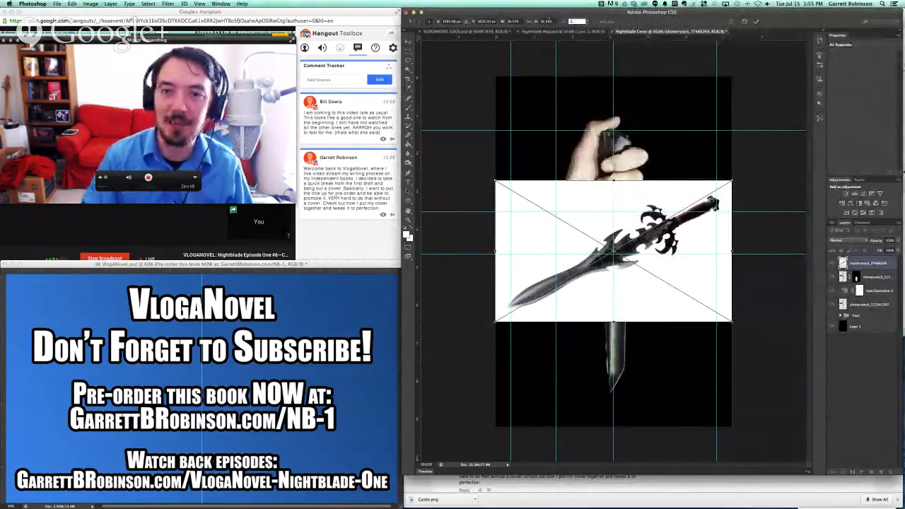
{"action": "type", "text": "-90"}
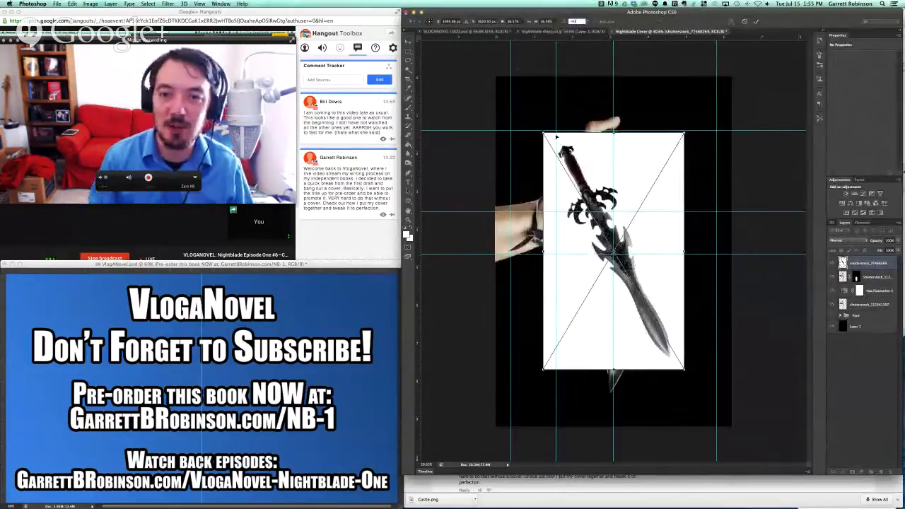
Step: Enlarge the placed sword image proportionally until it nearly fills the cover's height, and commit the placement
{"action": "left_click", "coordinate": [529, 23]}
{"action": "left_click", "coordinate": [513, 22]}
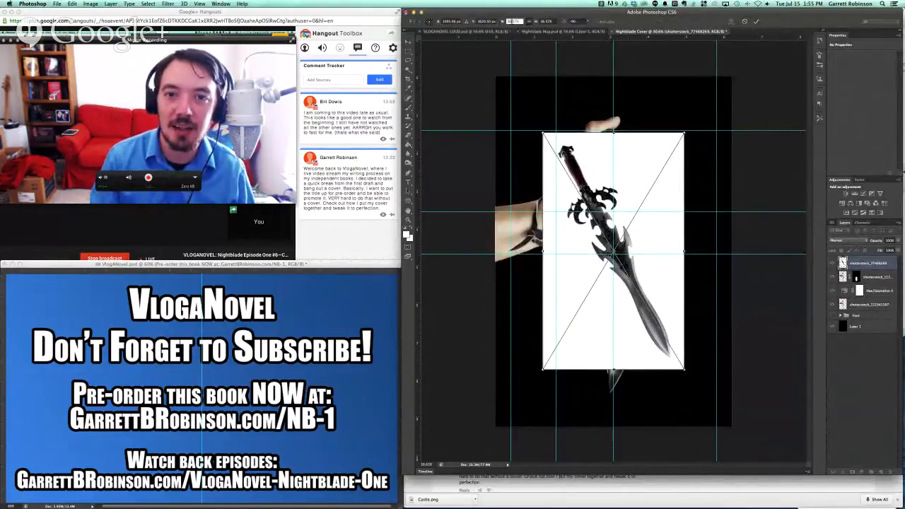
{"action": "key", "text": "shift+Up"}
{"action": "key", "text": "shift+Up"}
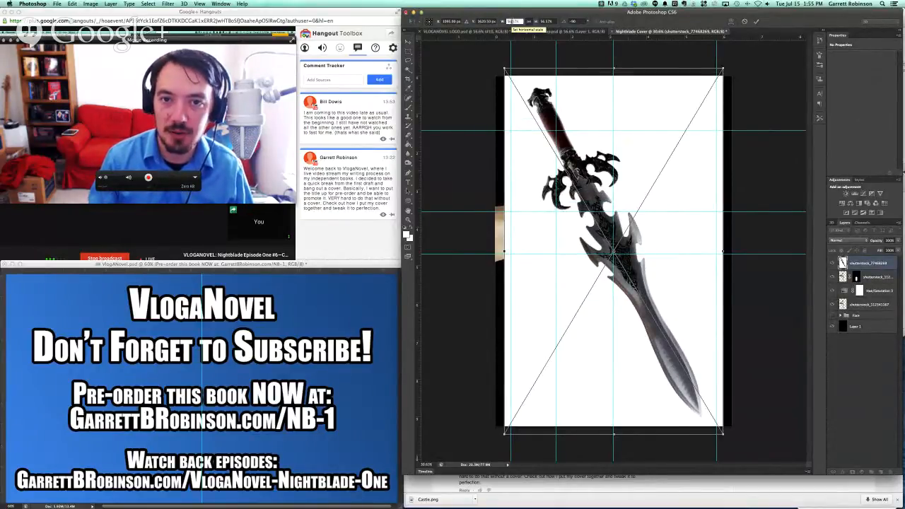
{"action": "key", "text": "Down"}
{"action": "key", "text": "Down"}
{"action": "key", "text": "Down"}
{"action": "key", "text": "Down"}
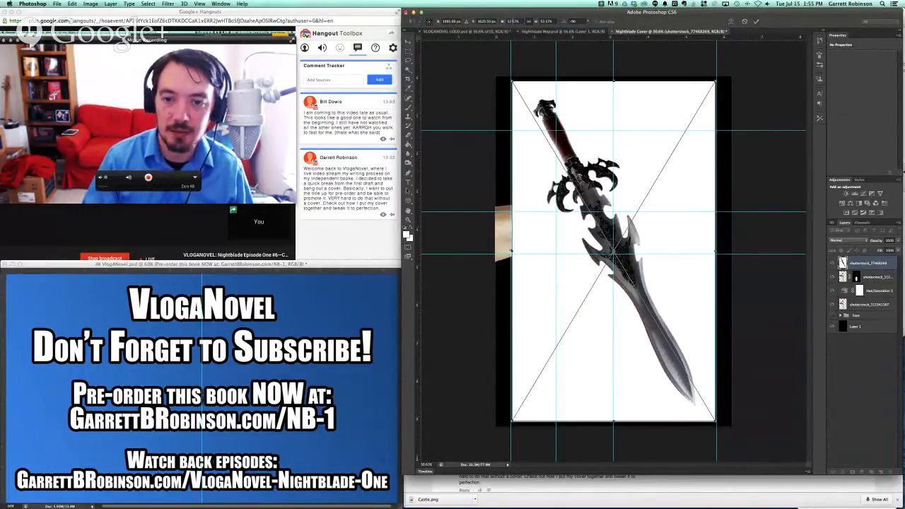
{"action": "key", "text": "Return"}
Step: Select the white background around the sword with Color Range and try to delete it
{"action": "left_click", "coordinate": [127, 4]}
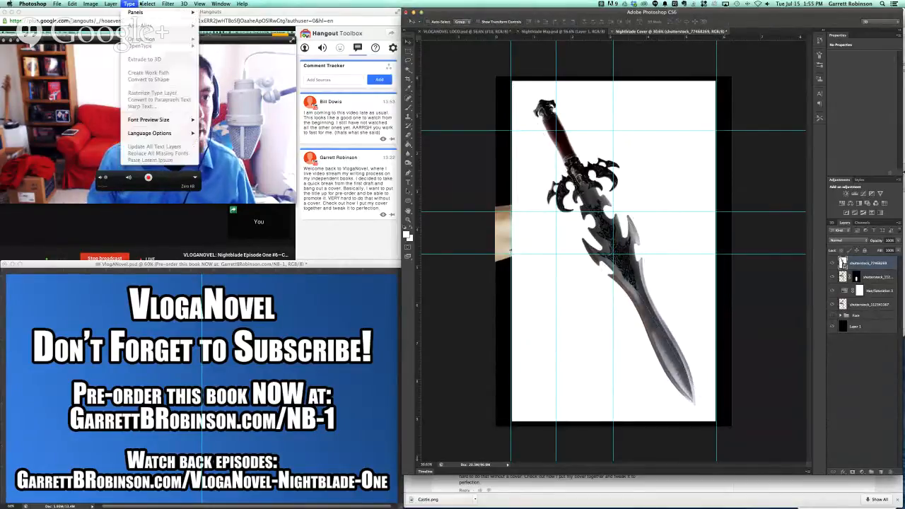
{"action": "left_click", "coordinate": [160, 73]}
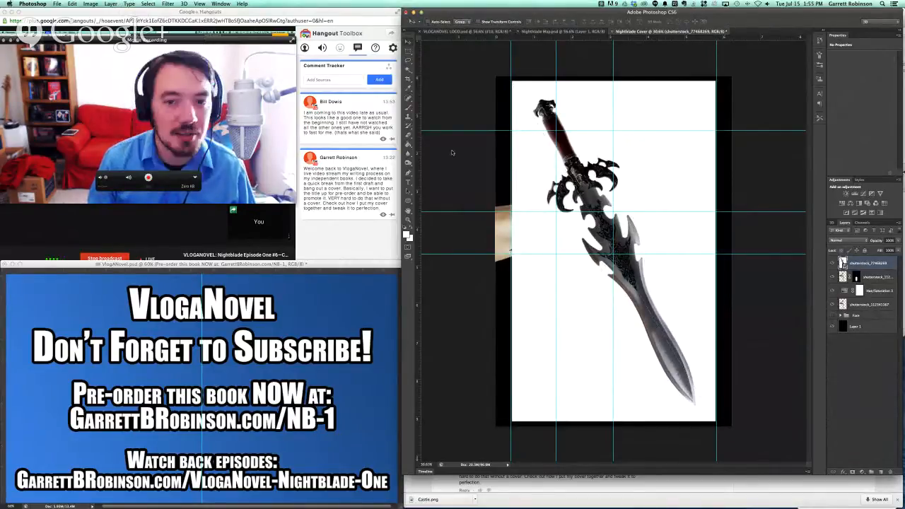
{"action": "left_click", "coordinate": [612, 139]}
{"action": "key", "text": "Return"}
{"action": "key", "text": "Delete"}
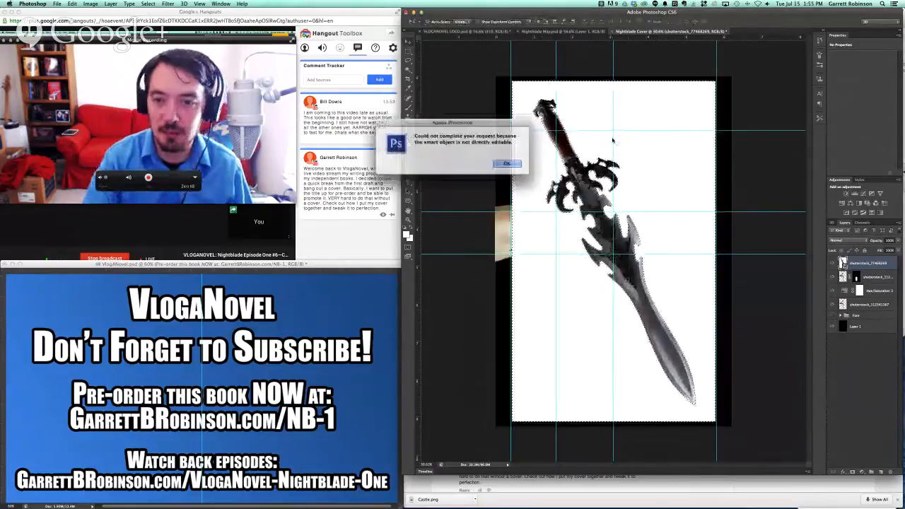
{"action": "key", "text": "Return"}
Step: Expand the white background selection by a few pixels and feather its edge
{"action": "left_click", "coordinate": [147, 4]}
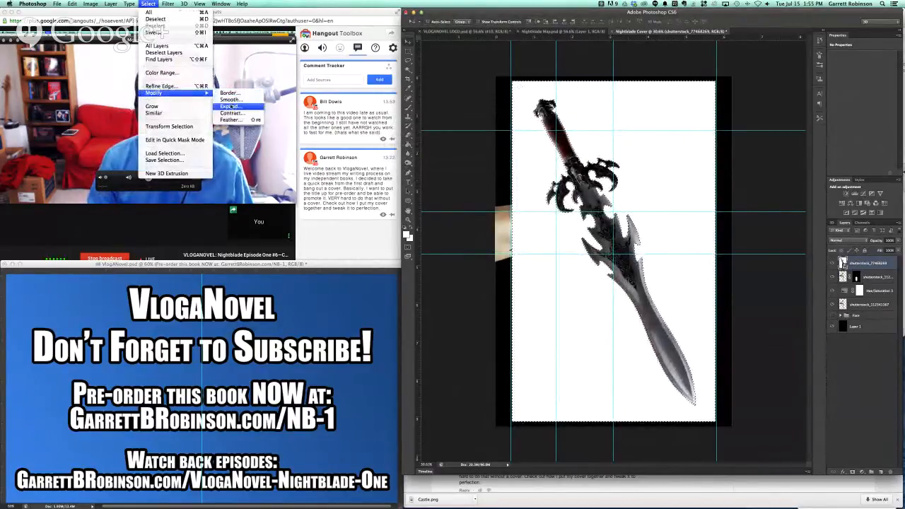
{"action": "left_click", "coordinate": [230, 106]}
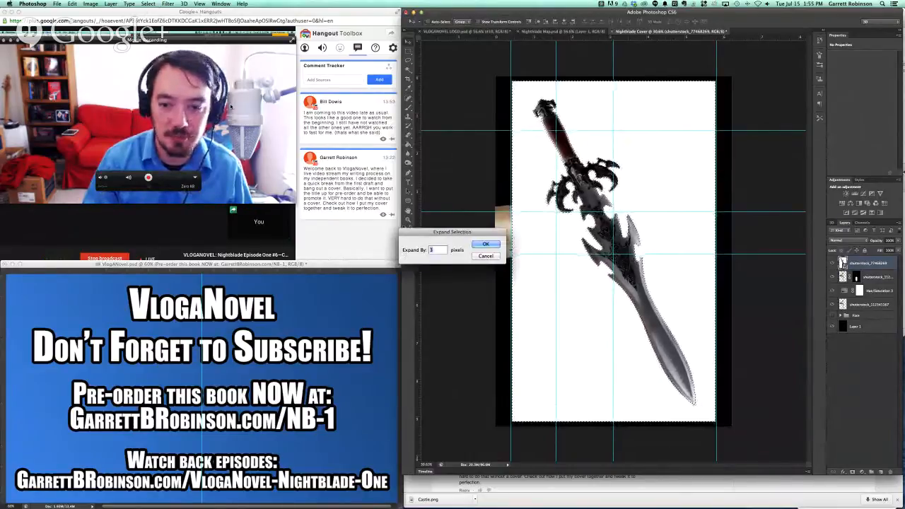
{"action": "key", "text": "Return"}
{"action": "left_click", "coordinate": [90, 4]}
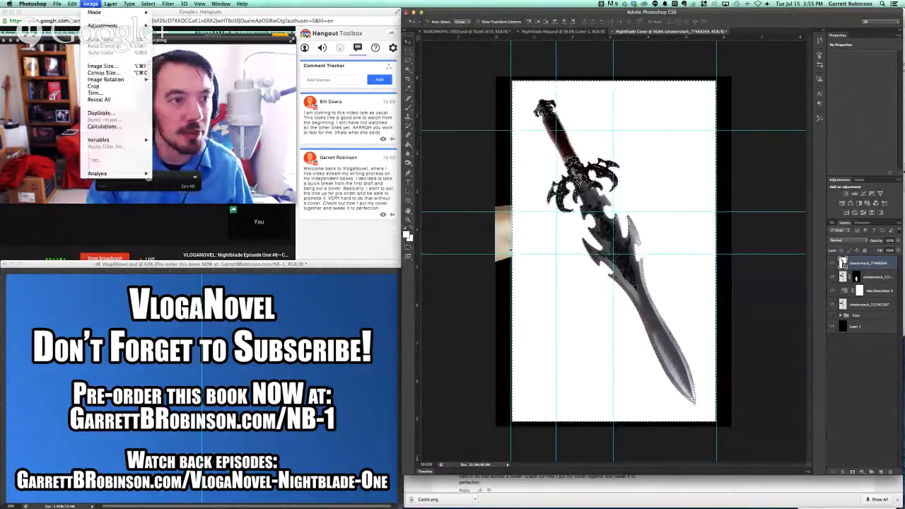
{"action": "mouse_move", "coordinate": [110, 3]}
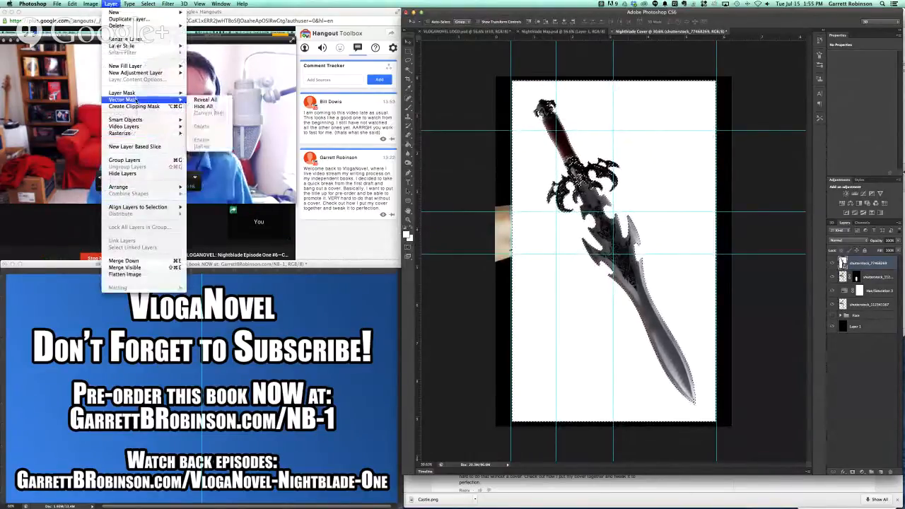
{"action": "mouse_move", "coordinate": [149, 4]}
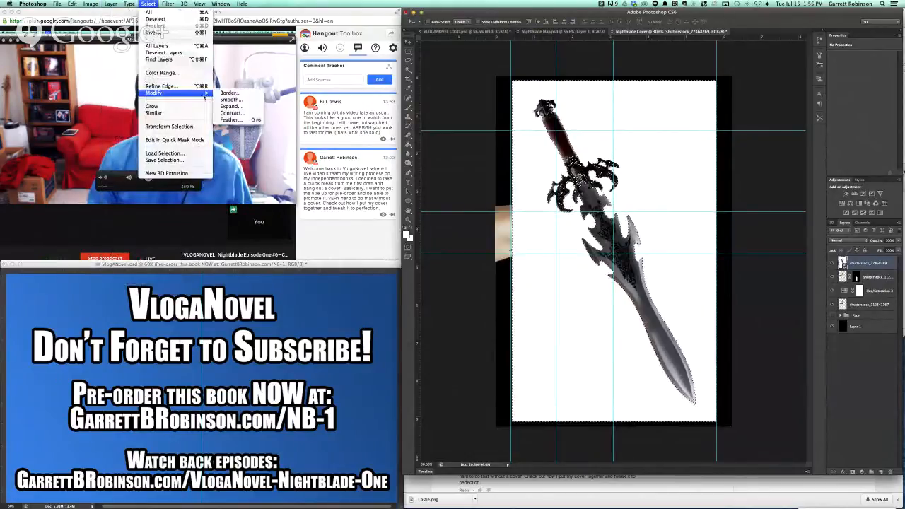
{"action": "left_click", "coordinate": [239, 120]}
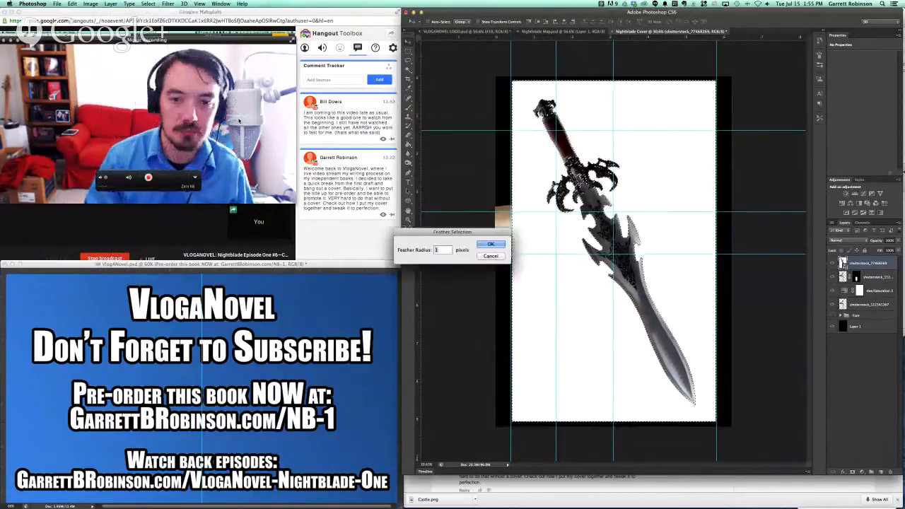
{"action": "key", "text": "Return"}
Step: Examine the selection edge up close along the sword, from the ornate guard down to the blade tip
{"action": "scroll", "coordinate": [585, 162], "scroll_direction": "up", "scroll_amount": 10}
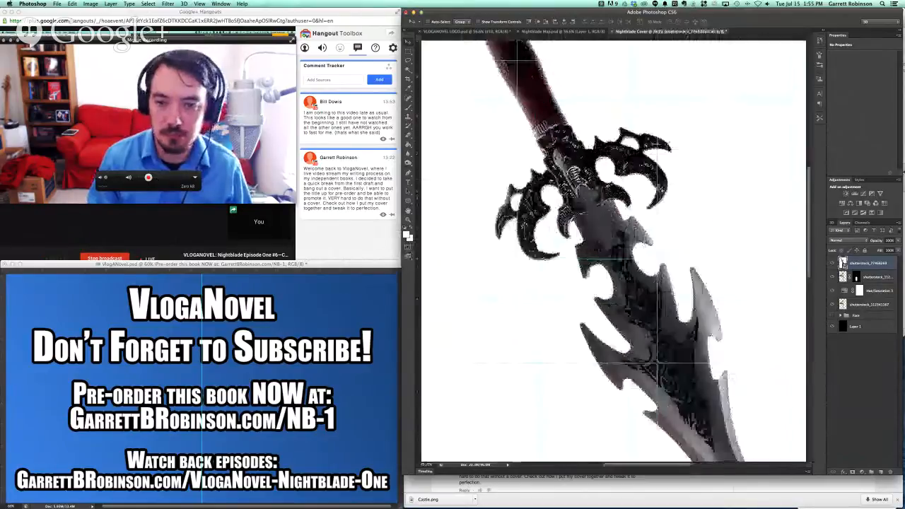
{"action": "scroll", "coordinate": [613, 251], "scroll_direction": "up", "scroll_amount": 5}
{"action": "scroll", "coordinate": [614, 251], "scroll_direction": "left", "scroll_amount": 5}
{"action": "scroll", "coordinate": [614, 251], "scroll_direction": "down", "scroll_amount": 4}
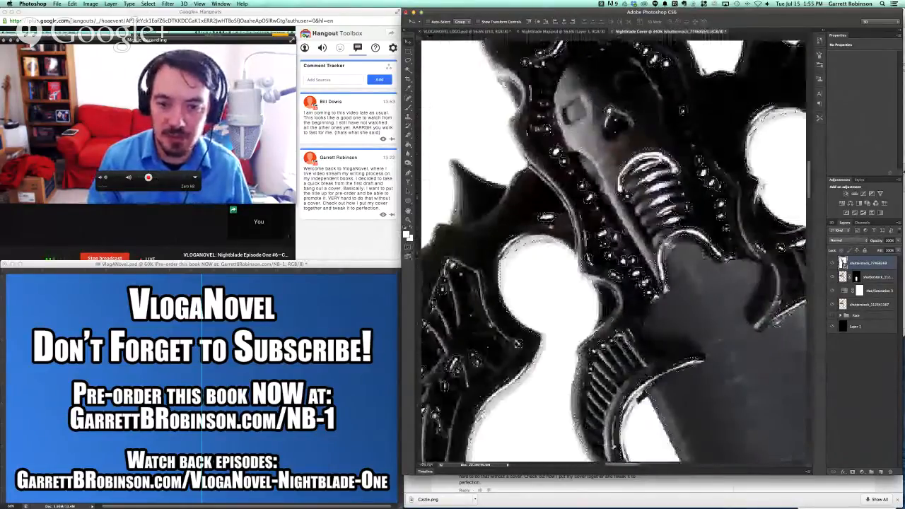
{"action": "scroll", "coordinate": [614, 251], "scroll_direction": "left", "scroll_amount": 3}
{"action": "scroll", "coordinate": [614, 251], "scroll_direction": "down", "scroll_amount": 2}
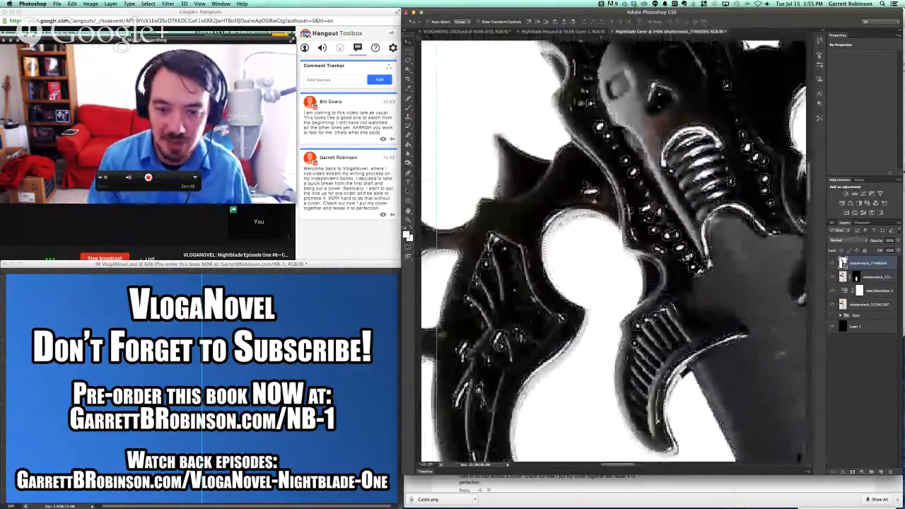
{"action": "scroll", "coordinate": [585, 181], "scroll_direction": "right", "scroll_amount": 8}
{"action": "scroll", "coordinate": [585, 181], "scroll_direction": "down", "scroll_amount": 10}
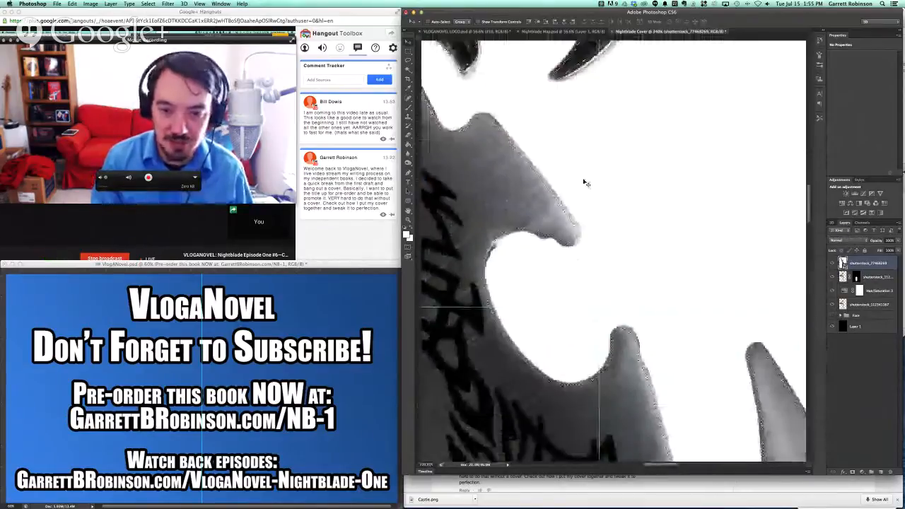
{"action": "scroll", "coordinate": [585, 181], "scroll_direction": "down", "scroll_amount": 10}
{"action": "scroll", "coordinate": [585, 182], "scroll_direction": "down", "scroll_amount": 10}
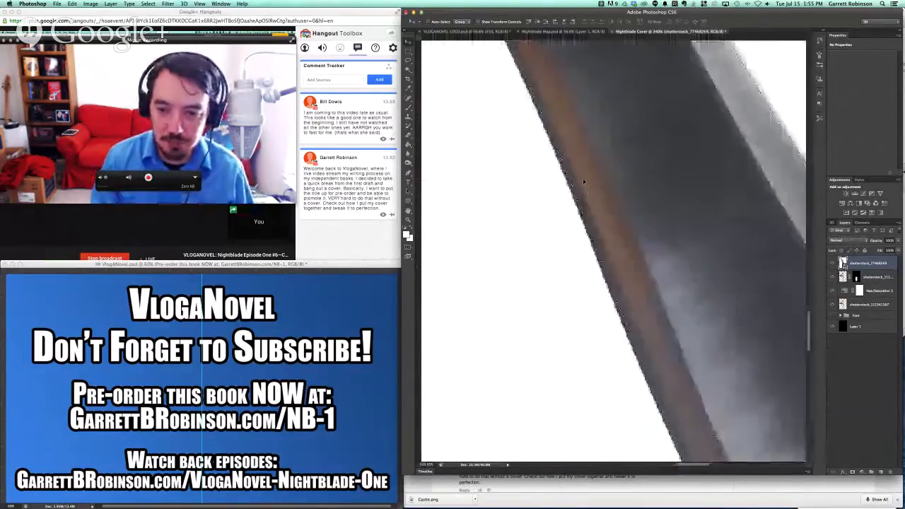
{"action": "scroll", "coordinate": [583, 181], "scroll_direction": "right", "scroll_amount": 8}
{"action": "scroll", "coordinate": [584, 181], "scroll_direction": "down", "scroll_amount": 5}
{"action": "scroll", "coordinate": [584, 181], "scroll_direction": "down", "scroll_amount": 5}
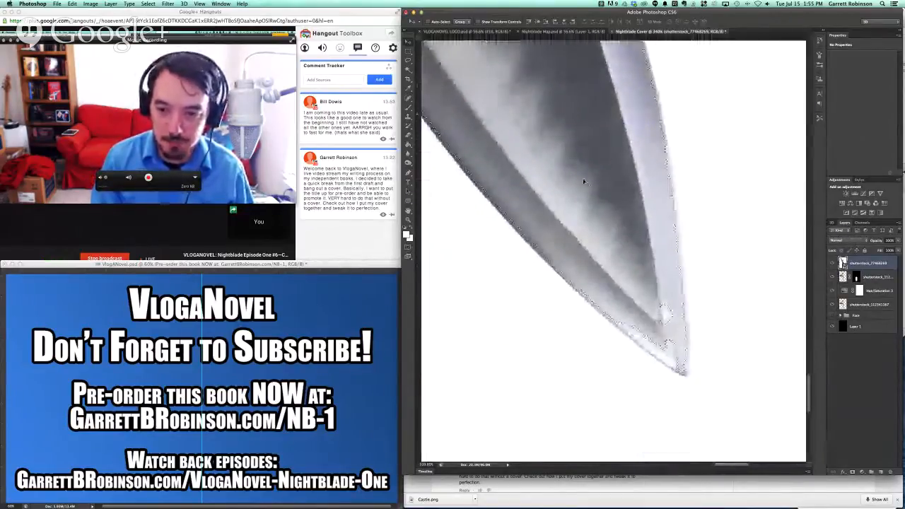
Step: Remove the stray selected patches inside the blade tip from the selection with the Lasso tool, following the blade's lower edge
{"action": "scroll", "coordinate": [657, 297], "scroll_direction": "down", "scroll_amount": 3}
{"action": "scroll", "coordinate": [658, 298], "scroll_direction": "up", "scroll_amount": 2}
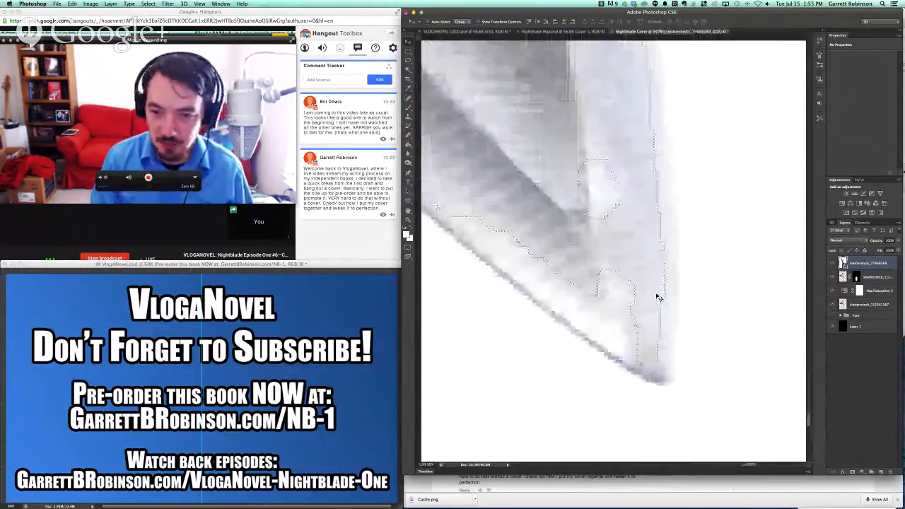
{"action": "key", "text": "l"}
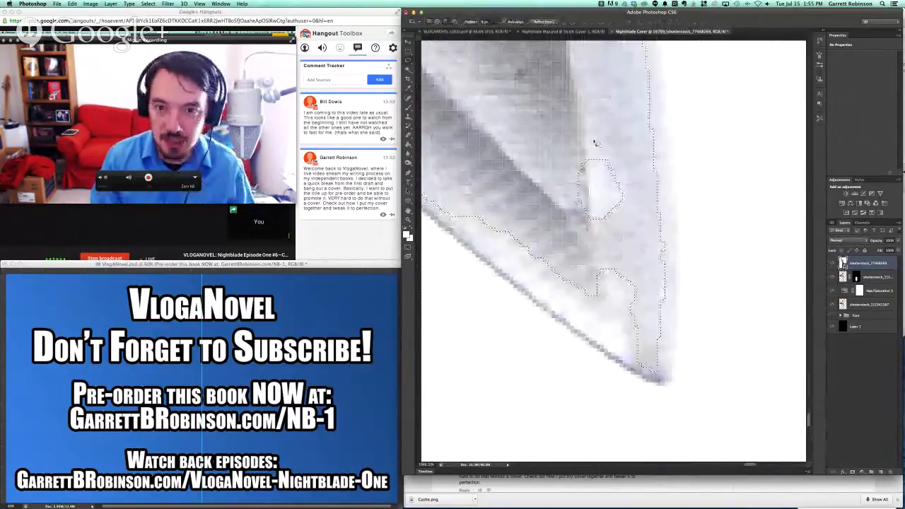
{"action": "left_click_drag", "start_coordinate": [601, 132], "coordinate": [603, 133]}
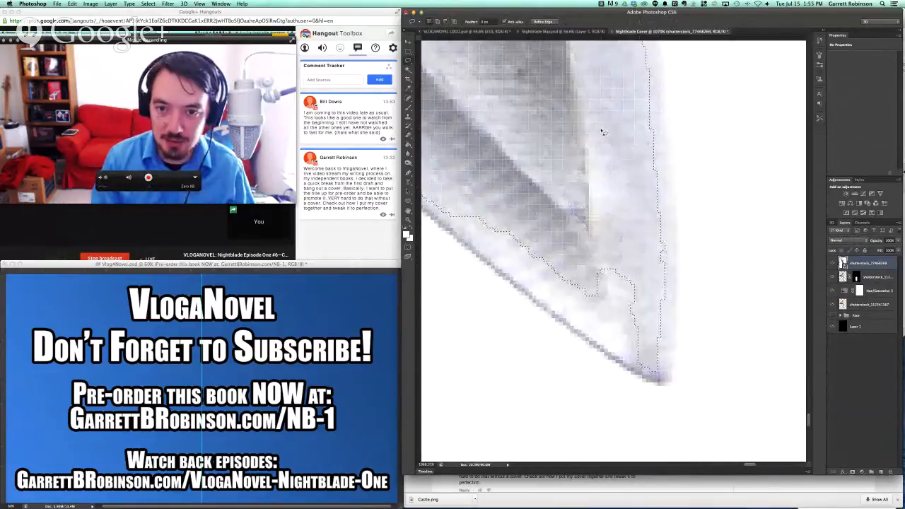
{"action": "scroll", "coordinate": [566, 181], "scroll_direction": "left", "scroll_amount": 5}
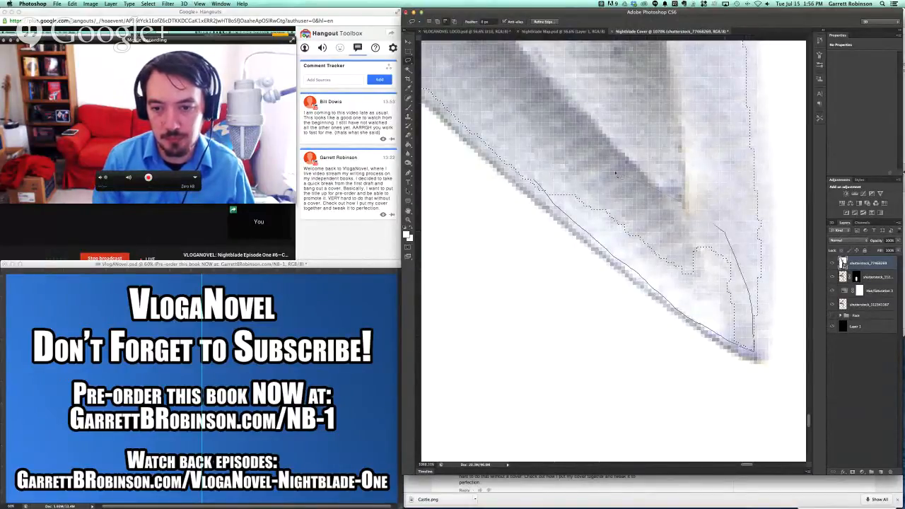
{"action": "scroll", "coordinate": [588, 155], "scroll_direction": "down", "scroll_amount": 5}
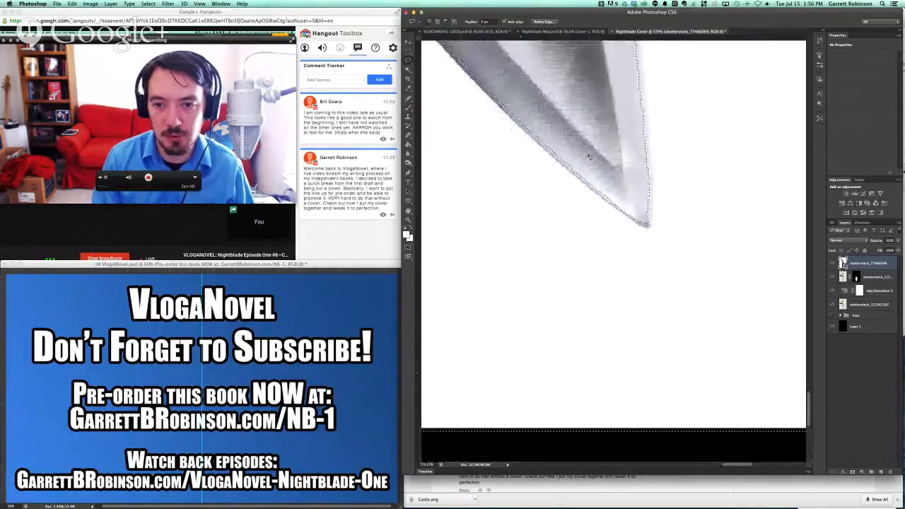
{"action": "scroll", "coordinate": [588, 156], "scroll_direction": "up", "scroll_amount": 5}
{"action": "scroll", "coordinate": [588, 156], "scroll_direction": "down", "scroll_amount": 5}
Step: Try again to delete the selected background, and rasterize the shutterstock_77468269 smart object layer
{"action": "key", "text": "super+0"}
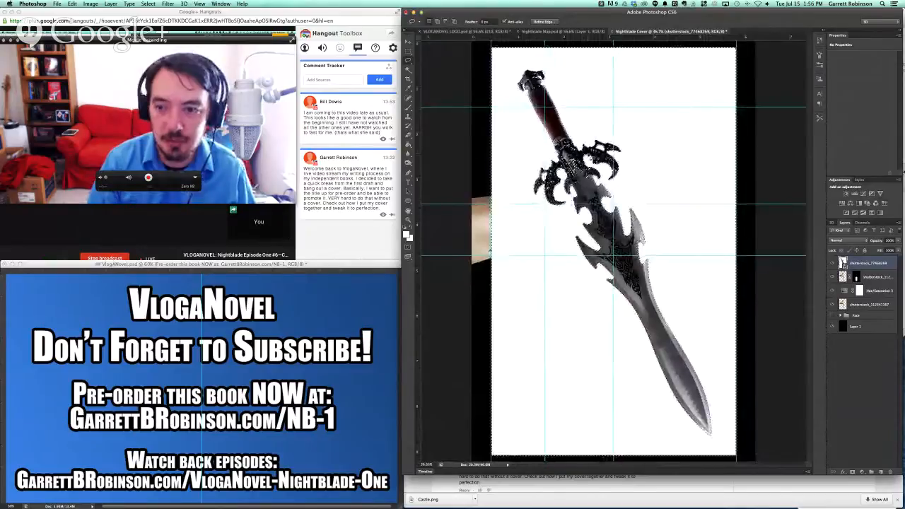
{"action": "key", "text": "Delete"}
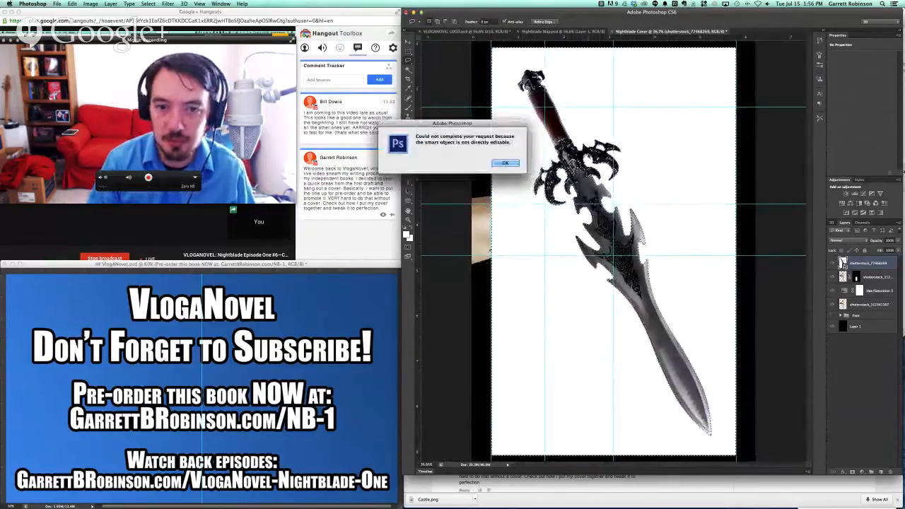
{"action": "left_click", "coordinate": [504, 164]}
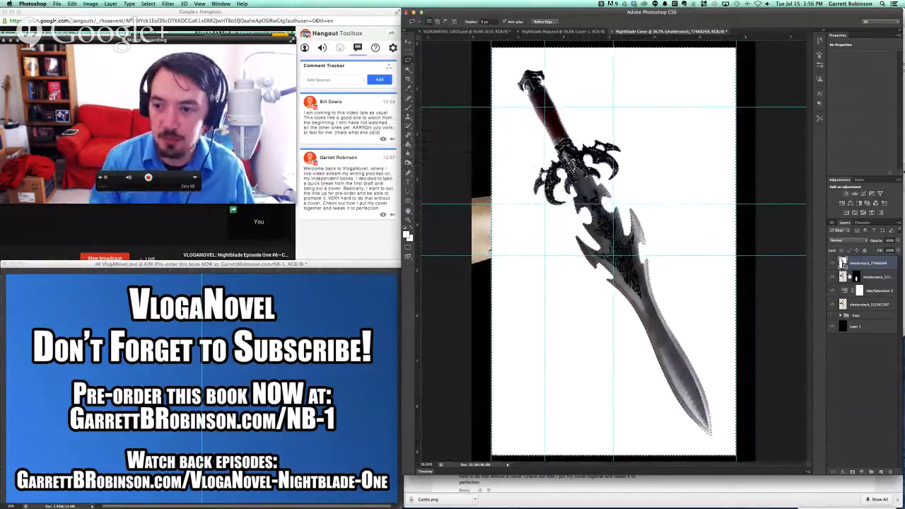
{"action": "right_click", "coordinate": [871, 262]}
{"action": "left_click", "coordinate": [788, 329]}
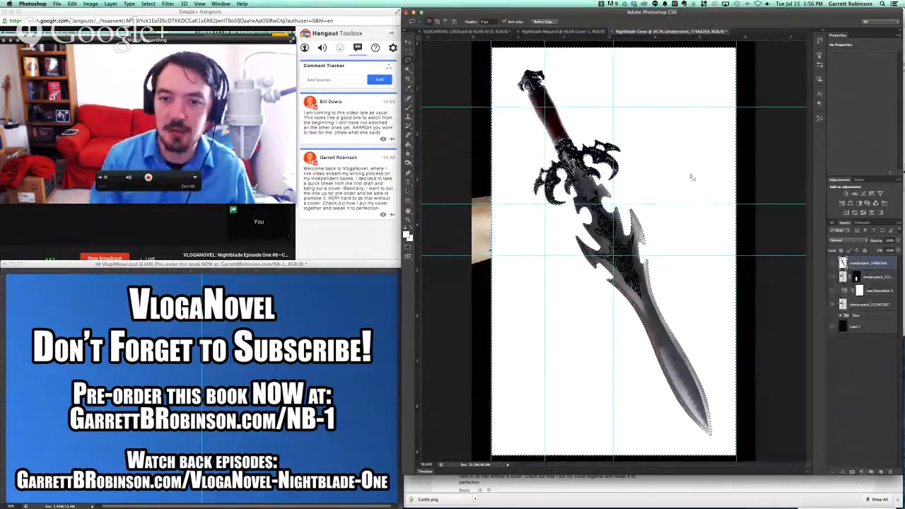
Step: Subtract the selected highlights just below the sword's ribbed collar and along the guard's upper beading with the Lasso tool
{"action": "scroll", "coordinate": [564, 145], "scroll_direction": "up", "scroll_amount": 6}
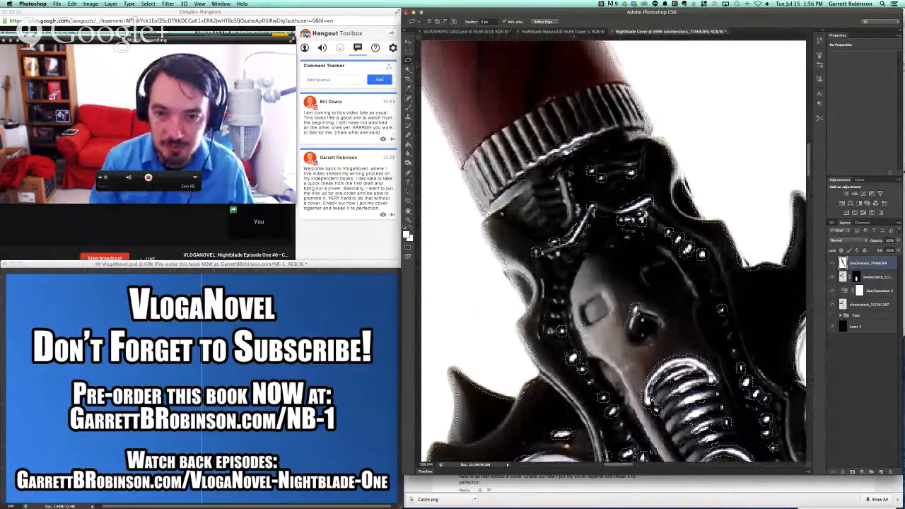
{"action": "mouse_move", "coordinate": [559, 207]}
{"action": "left_mouse_down"}
{"action": "mouse_move", "coordinate": [528, 252]}
{"action": "mouse_move", "coordinate": [572, 271]}
{"action": "mouse_move", "coordinate": [654, 263]}
{"action": "left_mouse_up"}
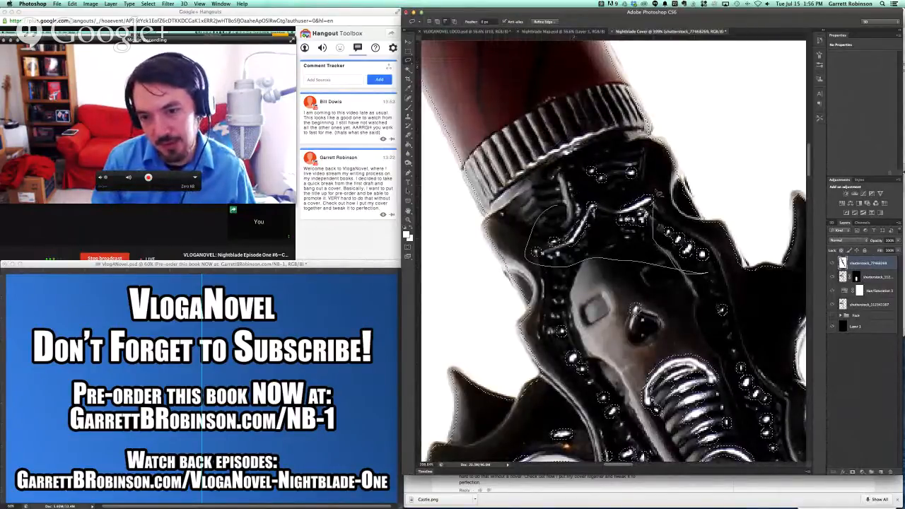
{"action": "left_click_drag", "start_coordinate": [602, 153], "coordinate": [598, 157]}
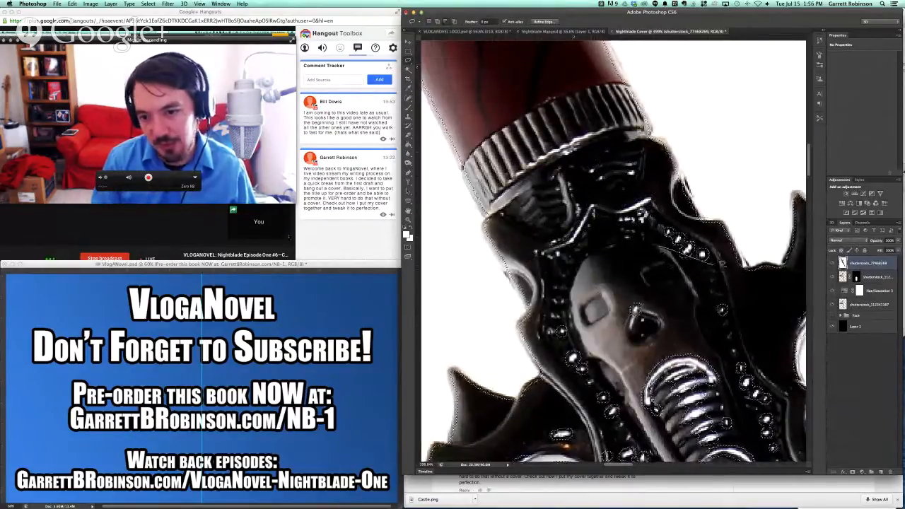
{"action": "left_click_drag", "start_coordinate": [721, 285], "coordinate": [718, 281]}
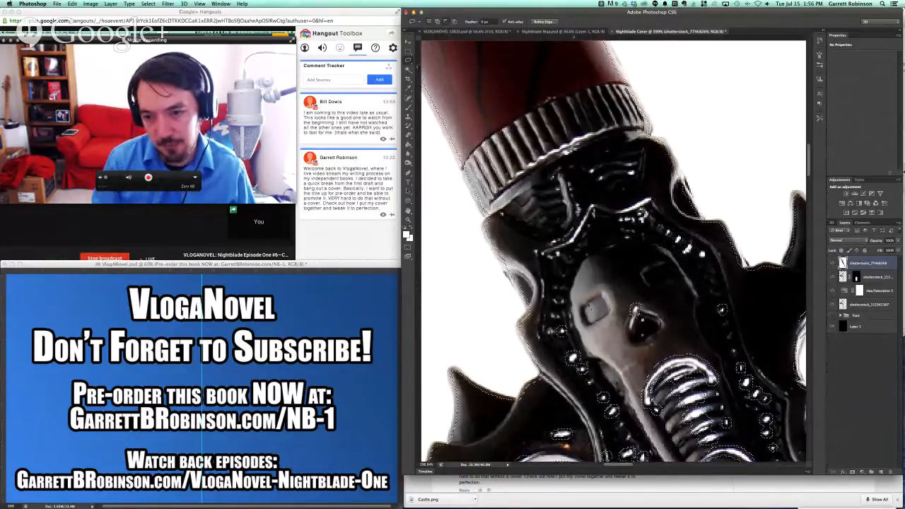
Step: Subtract the selected specks around the guard's skull ornament, its beaded border and ribbed centre with the Lasso tool
{"action": "scroll", "coordinate": [614, 251], "scroll_direction": "down", "scroll_amount": 5}
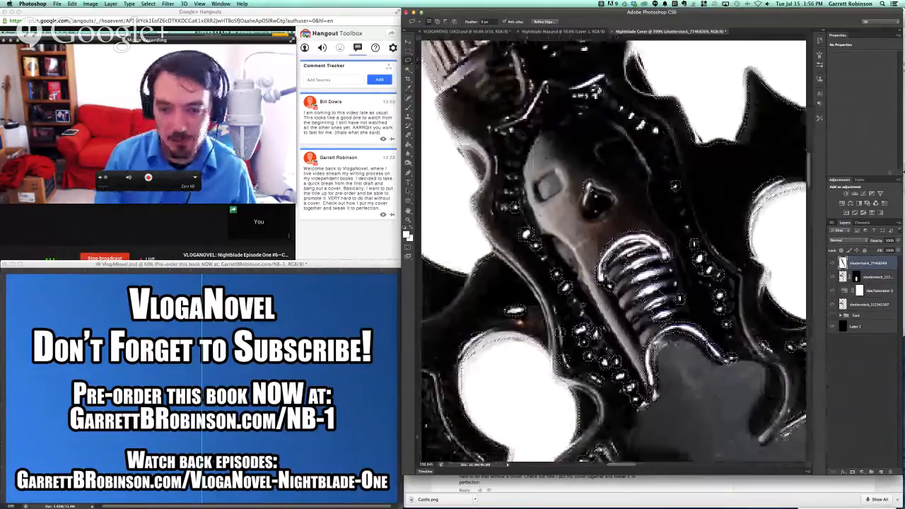
{"action": "left_click_drag", "start_coordinate": [509, 196], "coordinate": [492, 300]}
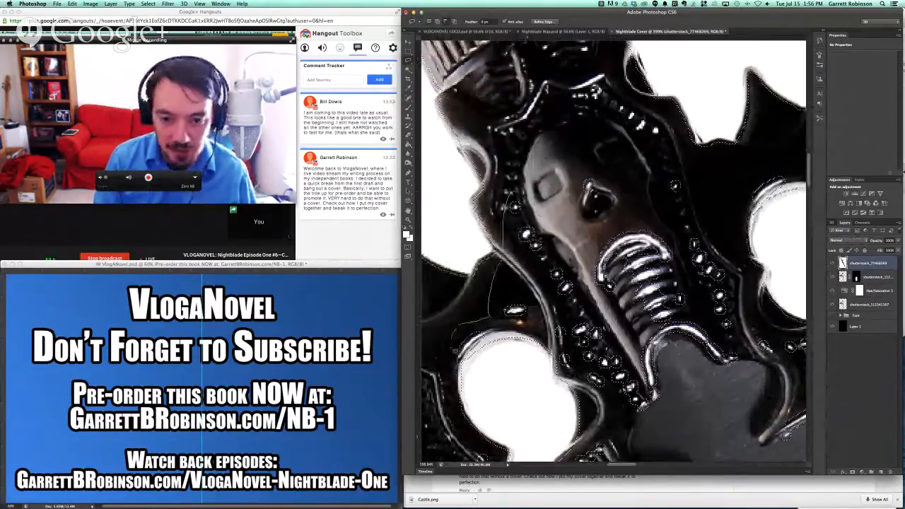
{"action": "left_click_drag", "start_coordinate": [453, 344], "coordinate": [465, 359]}
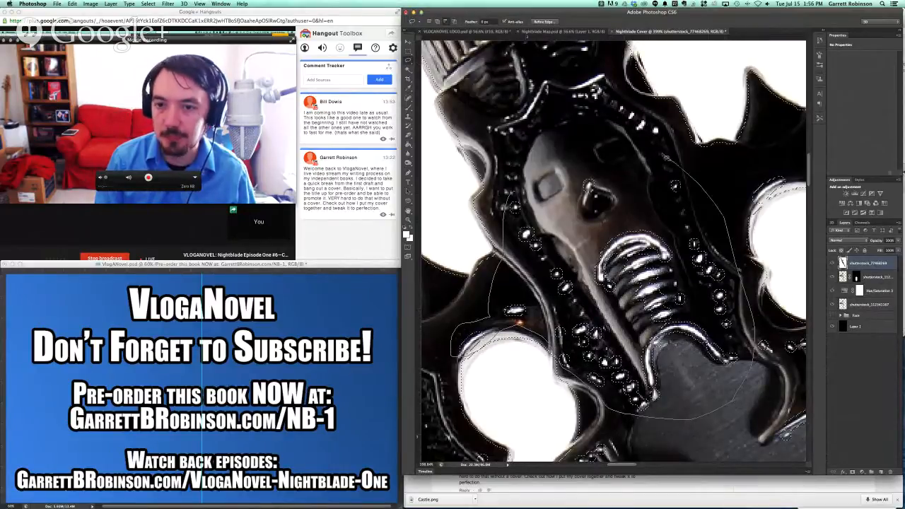
{"action": "left_click_drag", "start_coordinate": [574, 154], "coordinate": [513, 192]}
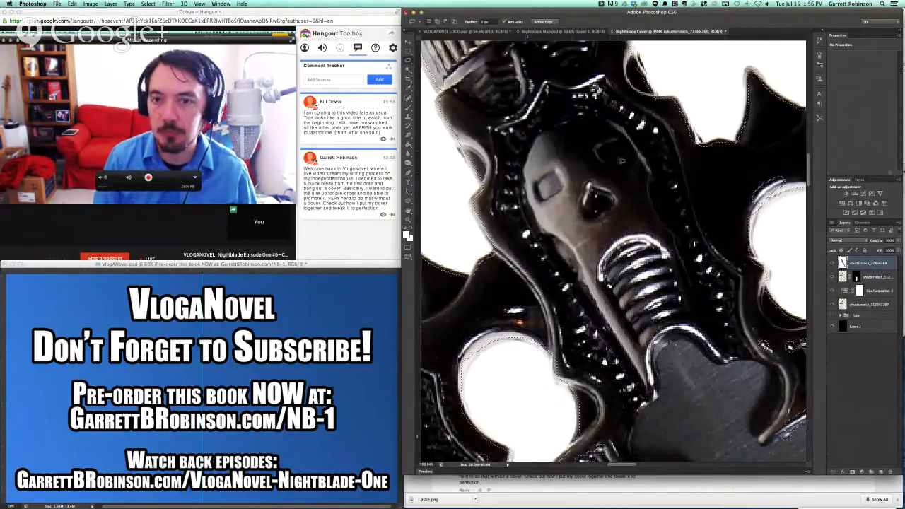
Step: Subtract the selected specks beside the skull ornament and along the upper engraving of the guard's adjoining arm with the Lasso tool
{"action": "scroll", "coordinate": [621, 161], "scroll_direction": "down", "scroll_amount": 3}
{"action": "scroll", "coordinate": [622, 161], "scroll_direction": "right", "scroll_amount": 5}
{"action": "scroll", "coordinate": [622, 161], "scroll_direction": "up", "scroll_amount": 3}
{"action": "mouse_move", "coordinate": [644, 168]}
{"action": "left_mouse_down"}
{"action": "mouse_move", "coordinate": [627, 181]}
{"action": "mouse_move", "coordinate": [634, 195]}
{"action": "mouse_move", "coordinate": [666, 175]}
{"action": "mouse_move", "coordinate": [612, 150]}
{"action": "left_mouse_up"}
{"action": "left_click_drag", "start_coordinate": [618, 200], "coordinate": [627, 198]}
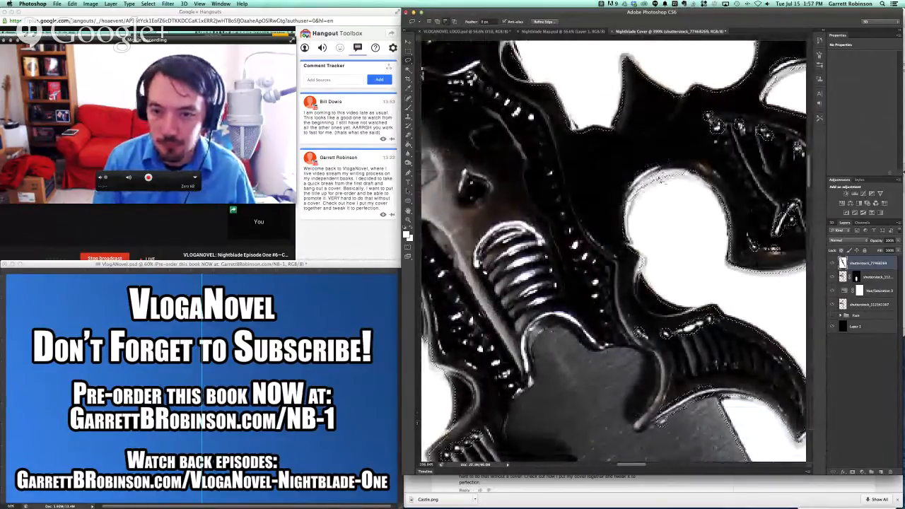
{"action": "scroll", "coordinate": [627, 199], "scroll_direction": "right", "scroll_amount": 5}
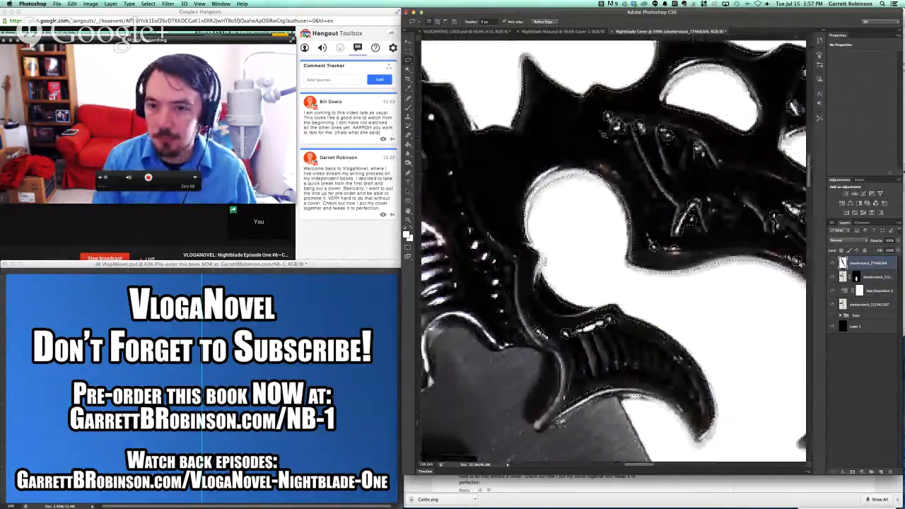
{"action": "mouse_move", "coordinate": [597, 136]}
{"action": "left_mouse_down"}
{"action": "mouse_move", "coordinate": [716, 147]}
{"action": "mouse_move", "coordinate": [656, 111]}
{"action": "left_mouse_up"}
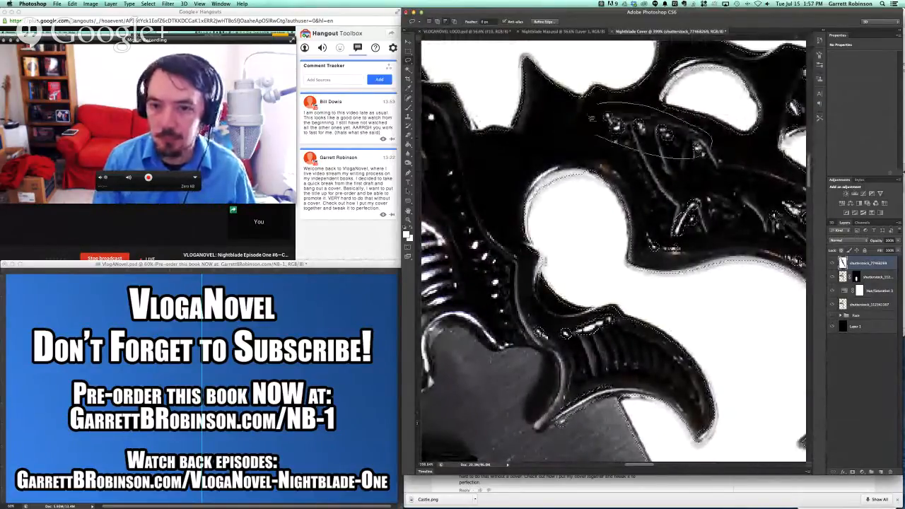
{"action": "left_click_drag", "start_coordinate": [592, 119], "coordinate": [594, 123]}
Step: Subtract the selected specks above the guard arm's oval opening and inside its upper ribbed horn with the Lasso tool
{"action": "scroll", "coordinate": [595, 122], "scroll_direction": "right", "scroll_amount": 7}
{"action": "scroll", "coordinate": [594, 122], "scroll_direction": "up", "scroll_amount": 3}
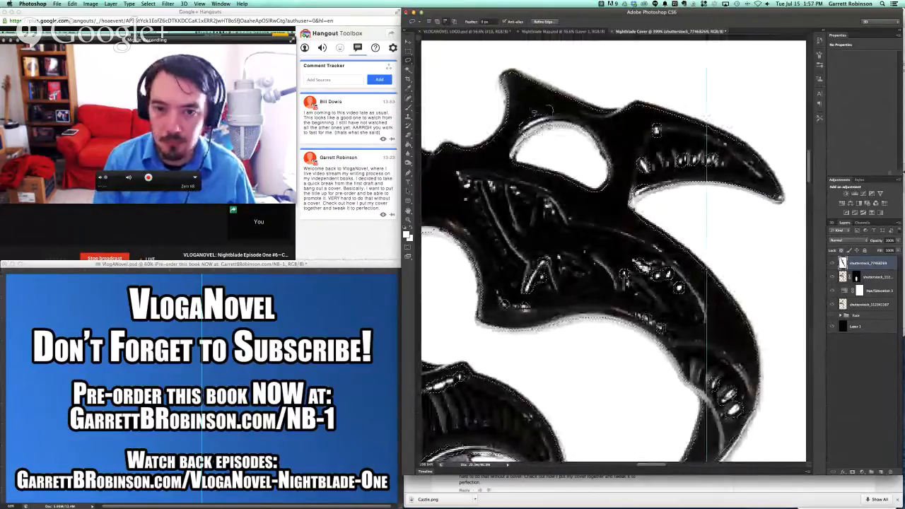
{"action": "mouse_move", "coordinate": [534, 111]}
{"action": "left_mouse_down"}
{"action": "mouse_move", "coordinate": [516, 126]}
{"action": "mouse_move", "coordinate": [531, 111]}
{"action": "left_mouse_up"}
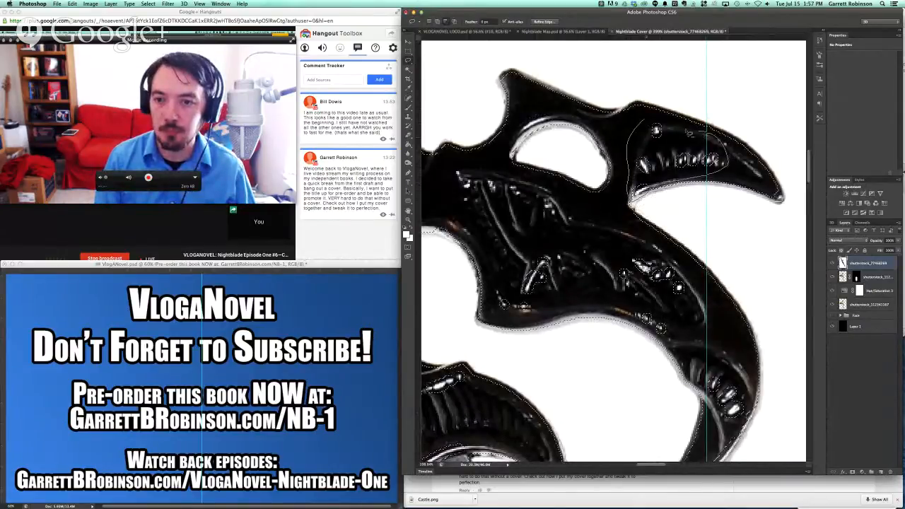
{"action": "left_click_drag", "start_coordinate": [657, 117], "coordinate": [667, 123]}
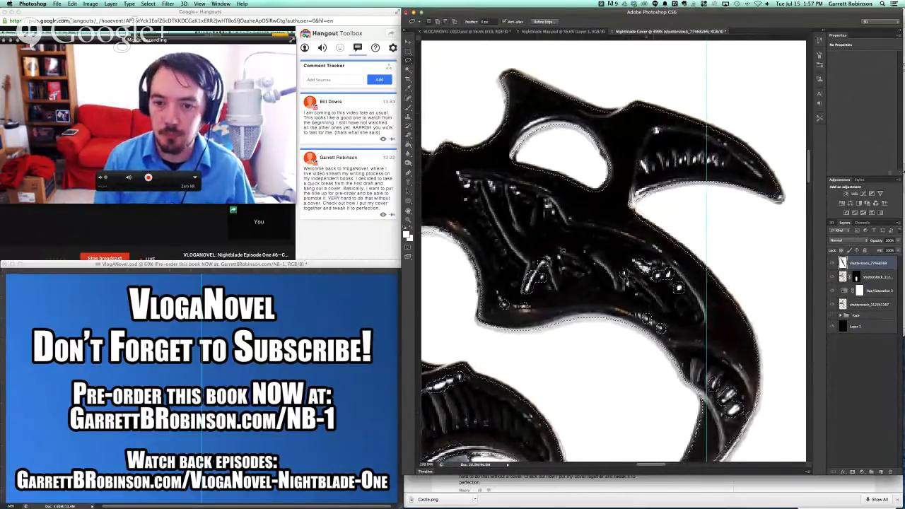
Step: Subtract the selected highlights on the guard arm's lower engraving and on its large hooked claw with the Lasso tool
{"action": "left_click_drag", "start_coordinate": [522, 263], "coordinate": [500, 297]}
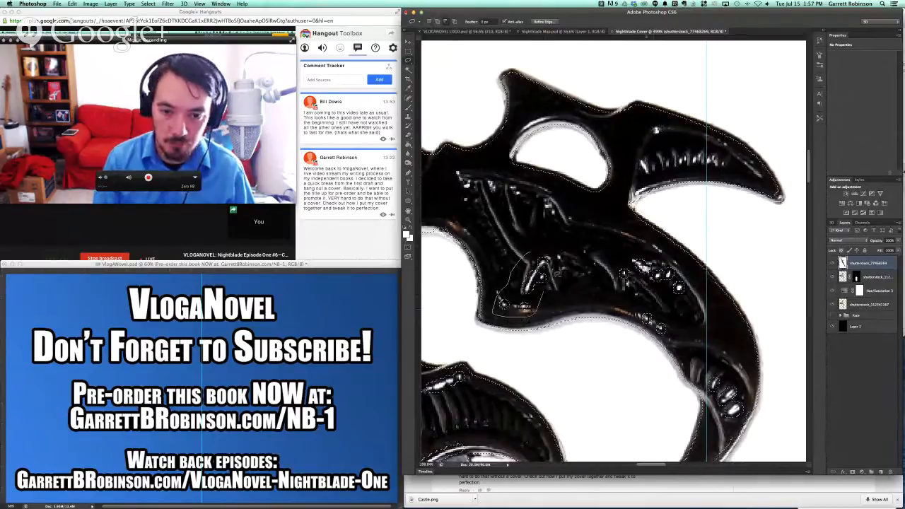
{"action": "left_click_drag", "start_coordinate": [536, 253], "coordinate": [529, 255]}
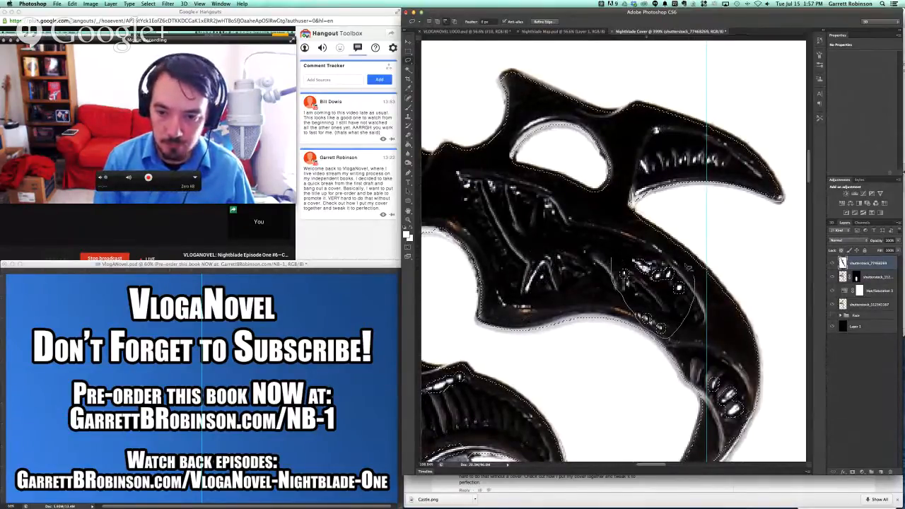
{"action": "left_click_drag", "start_coordinate": [620, 258], "coordinate": [557, 145]}
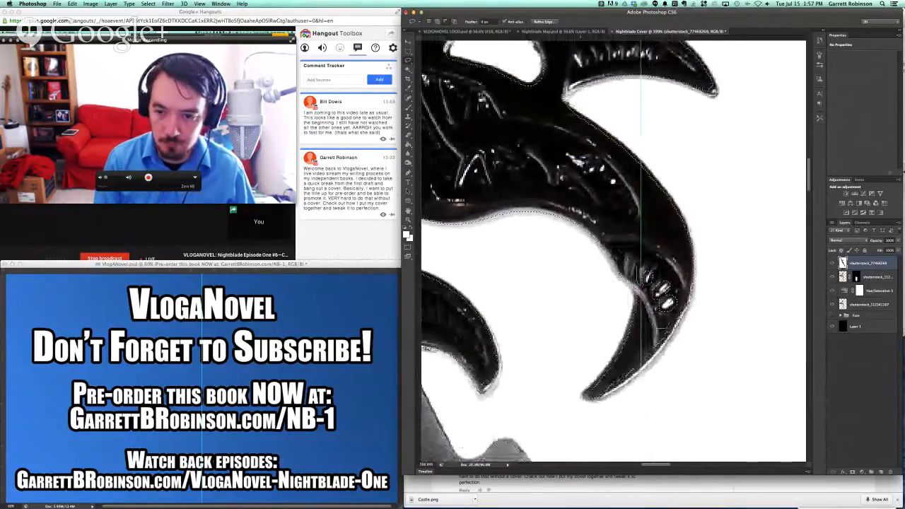
{"action": "scroll", "coordinate": [657, 293], "scroll_direction": "up", "scroll_amount": 5}
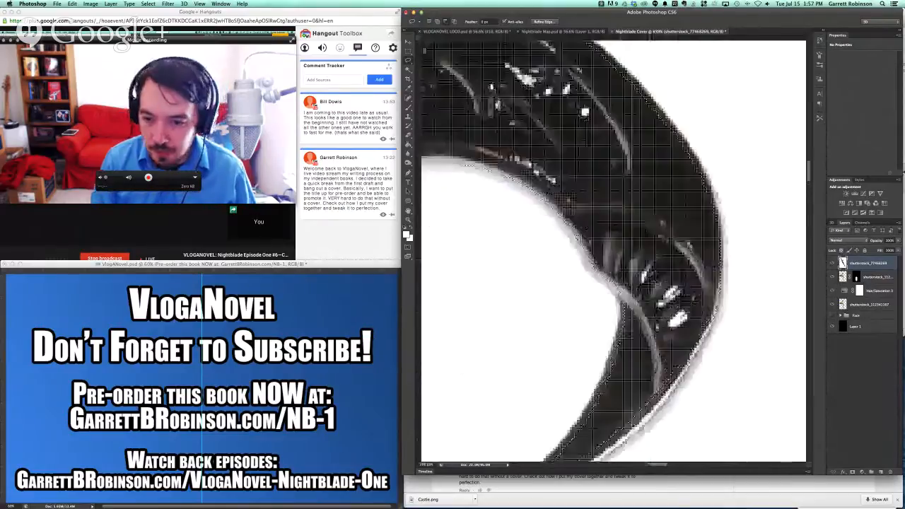
{"action": "left_click_drag", "start_coordinate": [657, 293], "coordinate": [621, 250]}
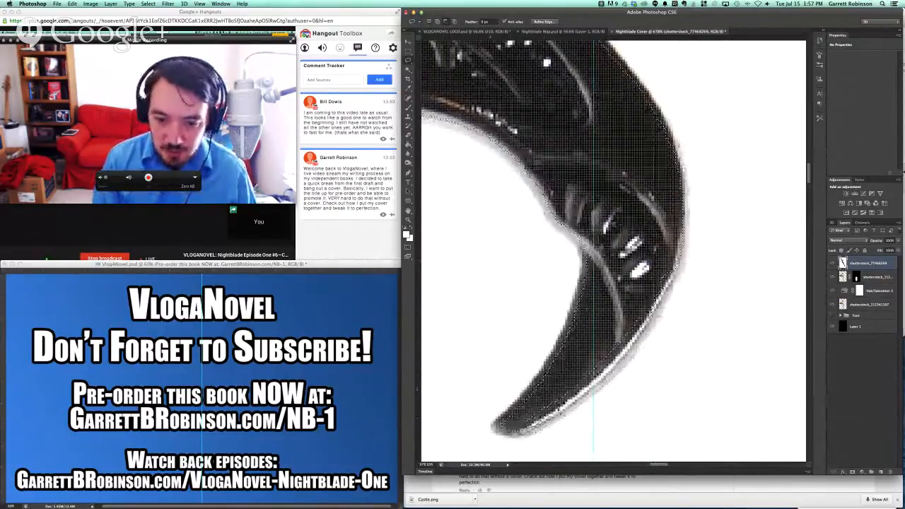
Step: Drop the selection and roughly erase the outer white background all around the sword with a large soft Eraser brush
{"action": "key", "text": "ctrl+0"}
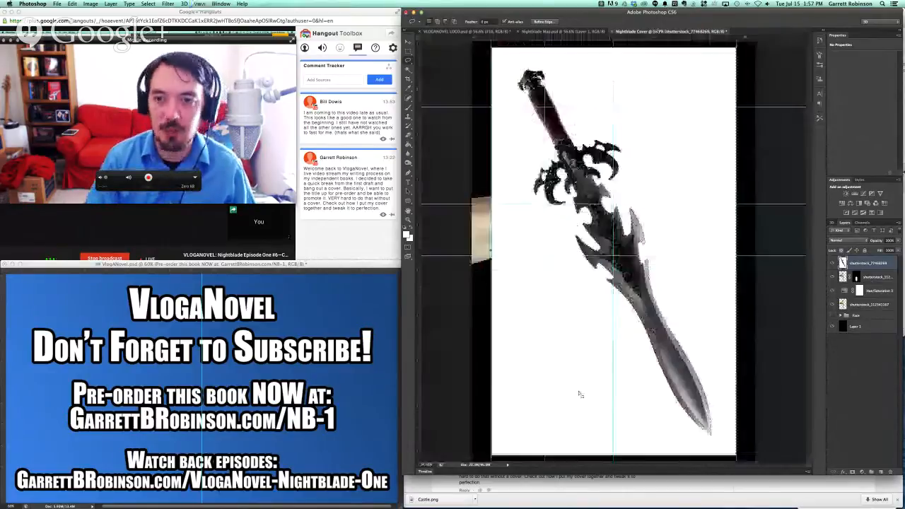
{"action": "key", "text": "super+shift+i"}
{"action": "key", "text": "v"}
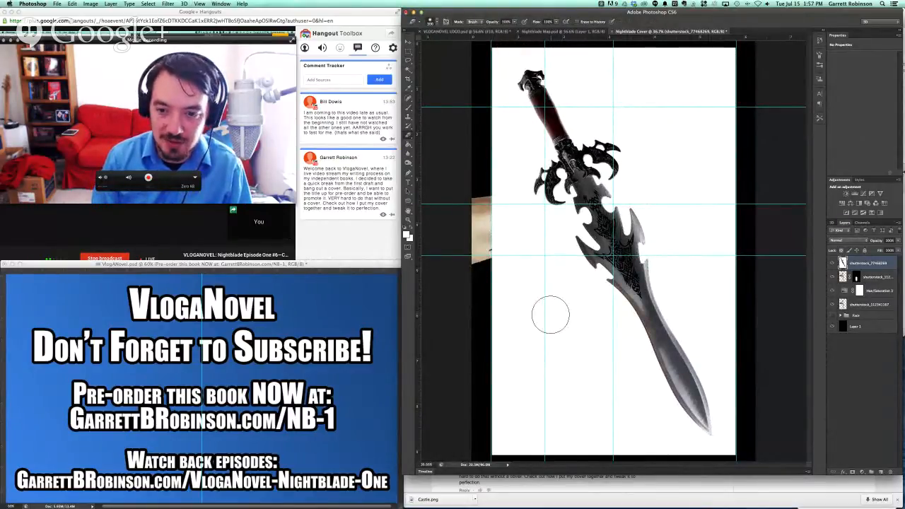
{"action": "key", "text": "bracketright"}
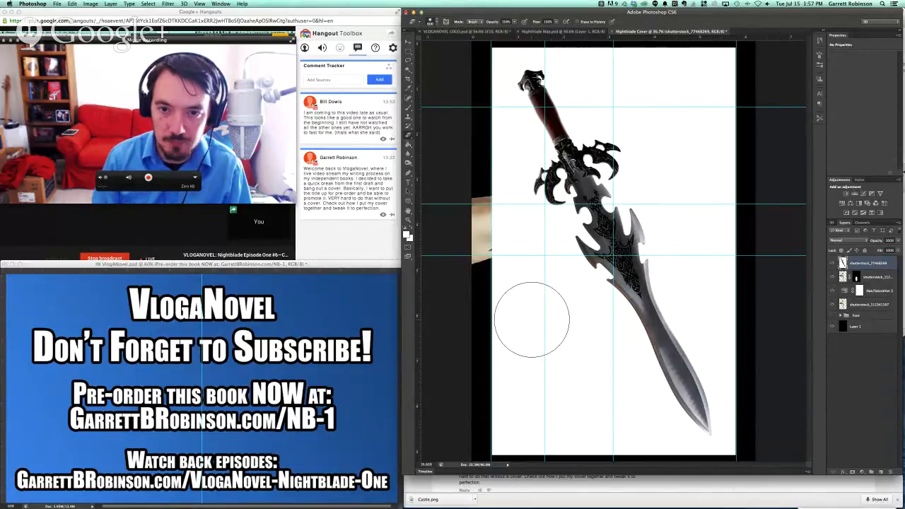
{"action": "mouse_move", "coordinate": [515, 357]}
{"action": "left_mouse_down"}
{"action": "mouse_move", "coordinate": [505, 433]}
{"action": "mouse_move", "coordinate": [631, 445]}
{"action": "mouse_move", "coordinate": [532, 347]}
{"action": "mouse_move", "coordinate": [540, 394]}
{"action": "mouse_move", "coordinate": [484, 214]}
{"action": "mouse_move", "coordinate": [484, 232]}
{"action": "mouse_move", "coordinate": [467, 60]}
{"action": "mouse_move", "coordinate": [475, 39]}
{"action": "mouse_move", "coordinate": [642, 46]}
{"action": "mouse_move", "coordinate": [656, 64]}
{"action": "mouse_move", "coordinate": [728, 88]}
{"action": "left_mouse_up"}
{"action": "mouse_move", "coordinate": [703, 132]}
{"action": "left_mouse_down"}
{"action": "mouse_move", "coordinate": [740, 70]}
{"action": "mouse_move", "coordinate": [717, 166]}
{"action": "mouse_move", "coordinate": [717, 240]}
{"action": "mouse_move", "coordinate": [754, 376]}
{"action": "mouse_move", "coordinate": [764, 465]}
{"action": "left_mouse_up"}
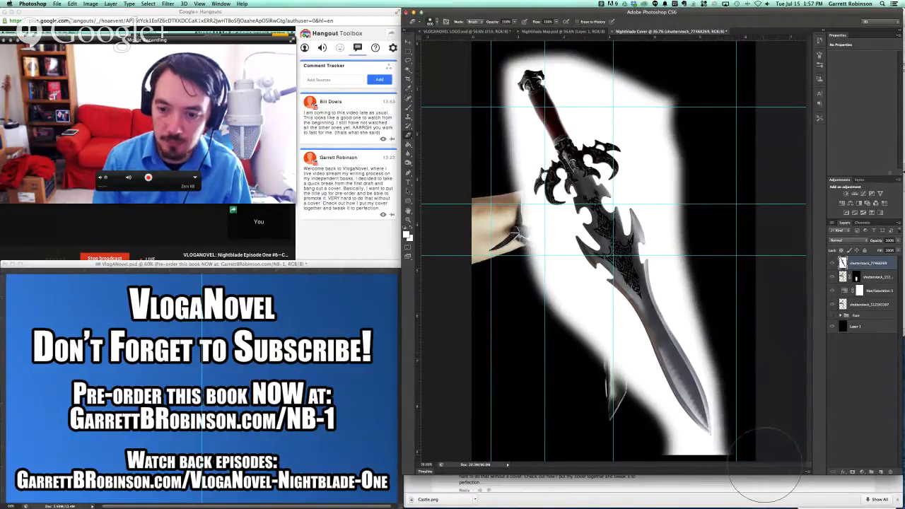
{"action": "mouse_move", "coordinate": [602, 402]}
{"action": "left_mouse_down"}
{"action": "mouse_move", "coordinate": [588, 398]}
{"action": "mouse_move", "coordinate": [581, 360]}
{"action": "mouse_move", "coordinate": [528, 286]}
{"action": "mouse_move", "coordinate": [512, 245]}
{"action": "left_mouse_up"}
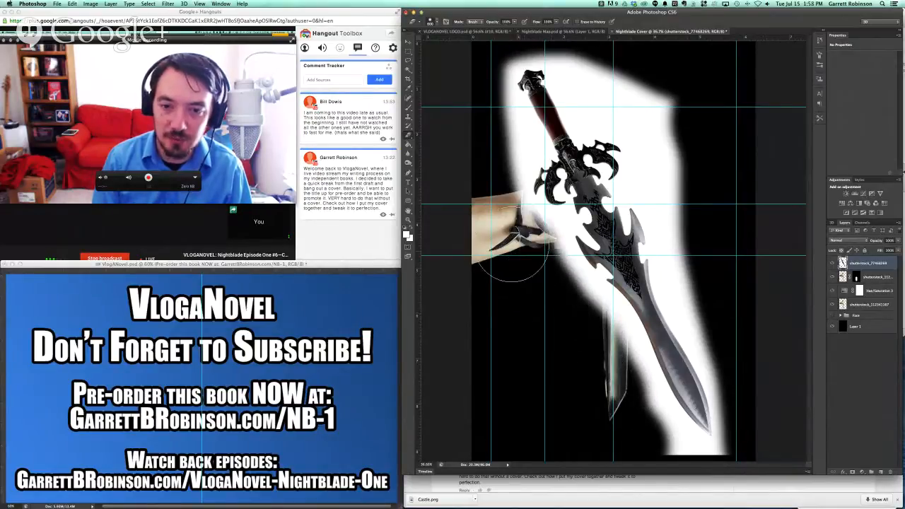
{"action": "left_click_drag", "start_coordinate": [481, 175], "coordinate": [483, 124]}
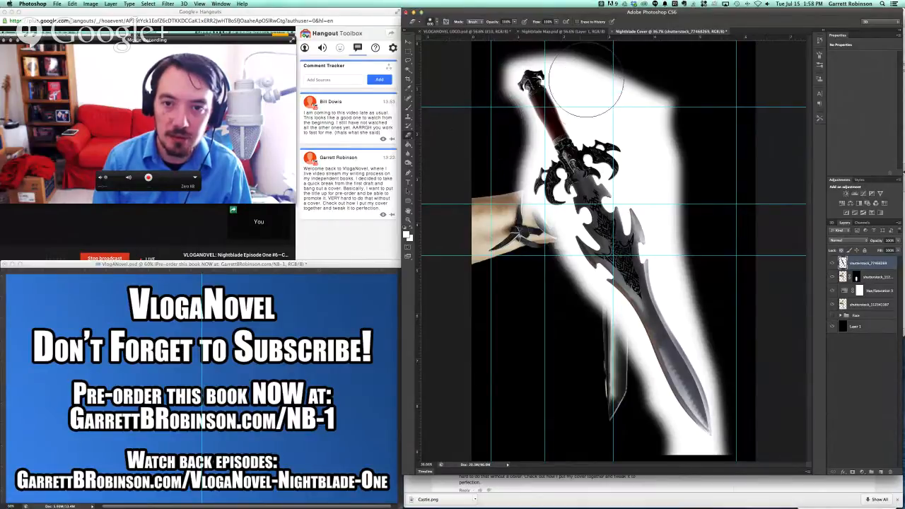
{"action": "mouse_move", "coordinate": [592, 76]}
{"action": "left_mouse_down"}
{"action": "mouse_move", "coordinate": [638, 93]}
{"action": "mouse_move", "coordinate": [664, 121]}
{"action": "mouse_move", "coordinate": [721, 307]}
{"action": "mouse_move", "coordinate": [762, 369]}
{"action": "left_mouse_up"}
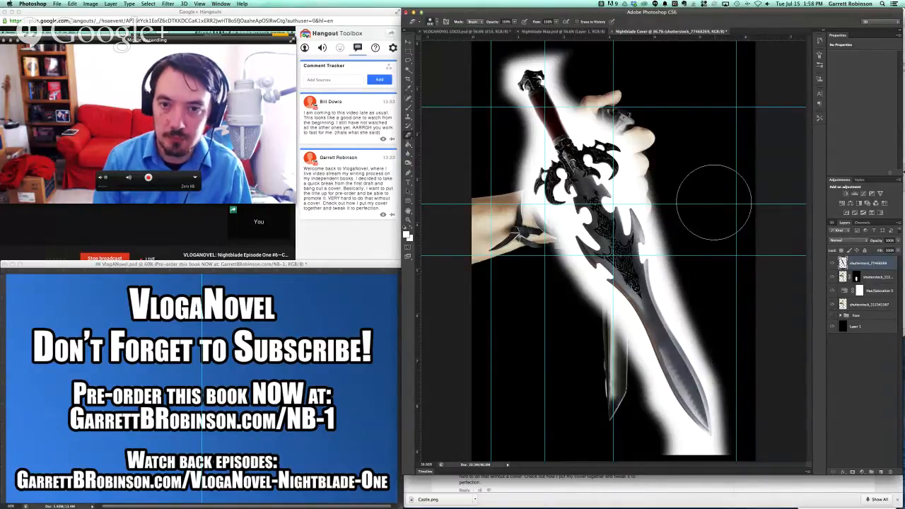
Step: Erase the white below the blade's tip and along the blade's lower edge with a smaller Eraser brush
{"action": "scroll", "coordinate": [657, 173], "scroll_direction": "up", "scroll_amount": 5}
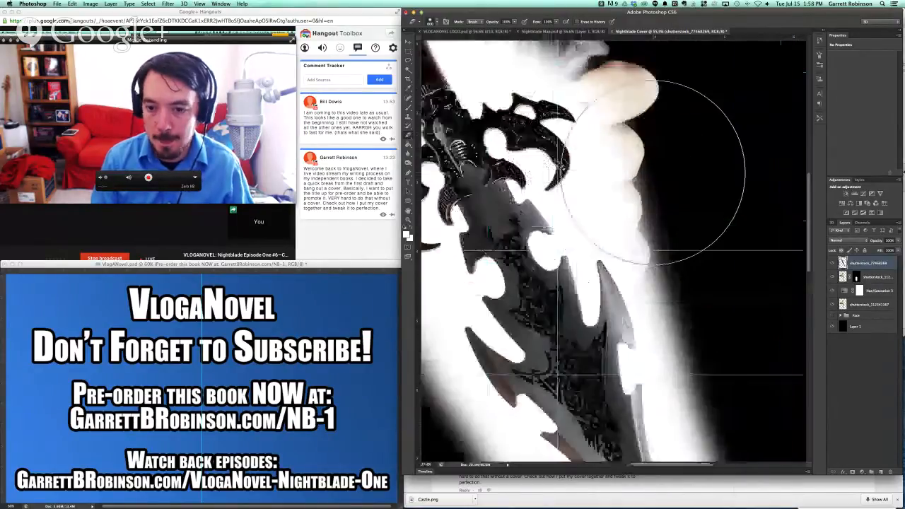
{"action": "scroll", "coordinate": [653, 172], "scroll_direction": "up", "scroll_amount": 3}
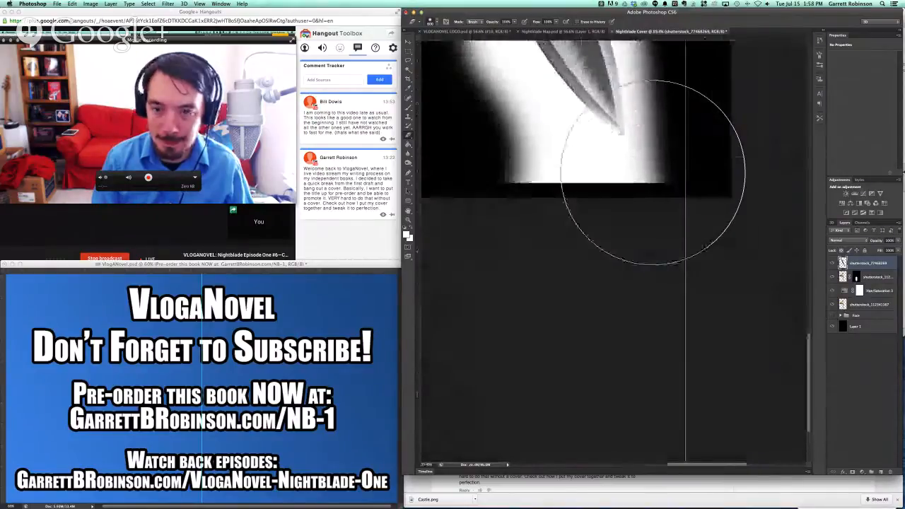
{"action": "scroll", "coordinate": [652, 173], "scroll_direction": "left", "scroll_amount": 5}
{"action": "key", "text": "bracketleft"}
{"action": "key", "text": "bracketleft"}
{"action": "key", "text": "bracketleft"}
{"action": "key", "text": "bracketleft"}
{"action": "key", "text": "bracketleft"}
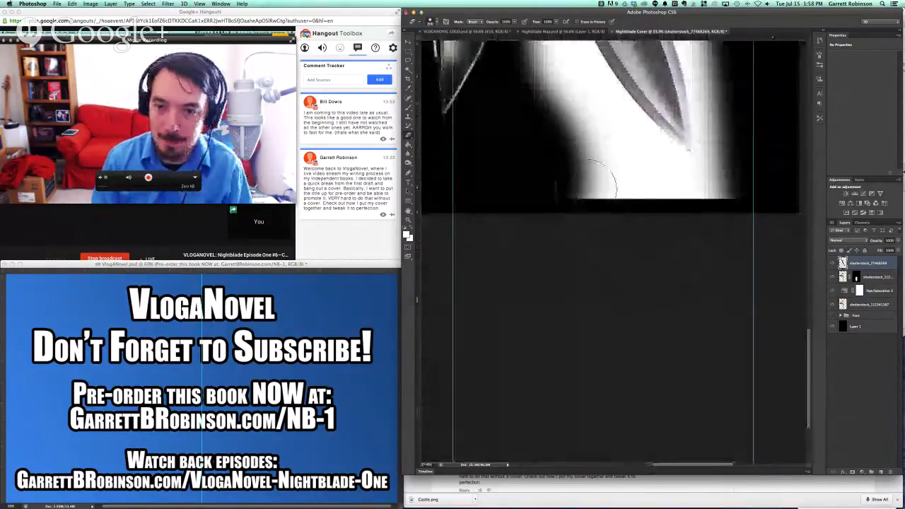
{"action": "left_click_drag", "start_coordinate": [587, 180], "coordinate": [714, 177]}
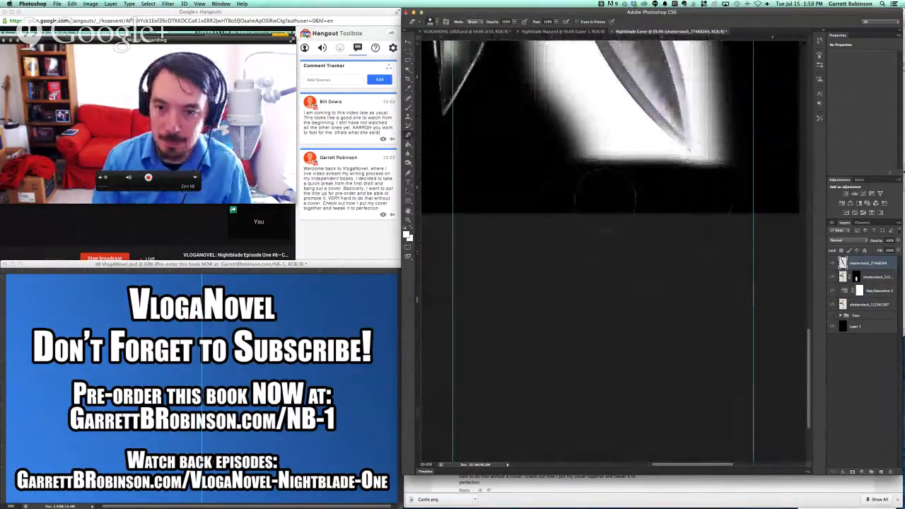
{"action": "scroll", "coordinate": [554, 131], "scroll_direction": "up", "scroll_amount": 3}
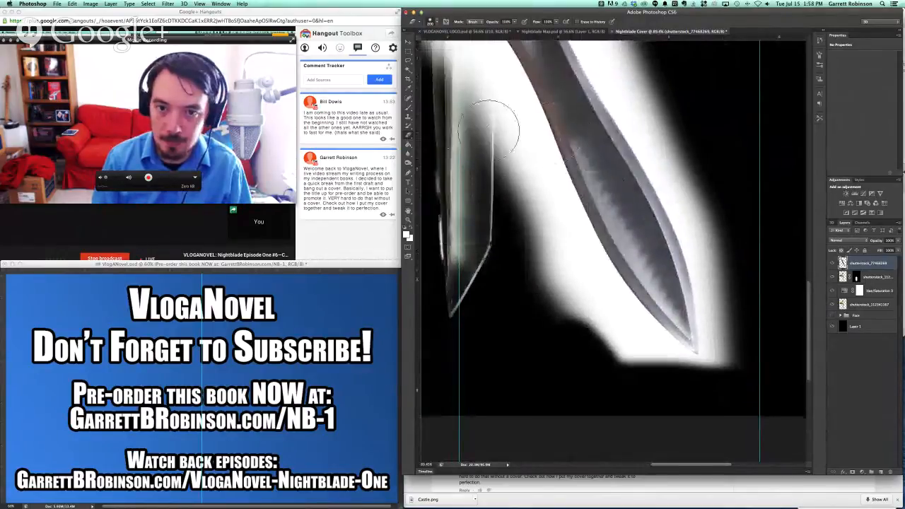
{"action": "mouse_move", "coordinate": [489, 128]}
{"action": "left_mouse_down"}
{"action": "mouse_move", "coordinate": [554, 268]}
{"action": "mouse_move", "coordinate": [648, 386]}
{"action": "left_mouse_up"}
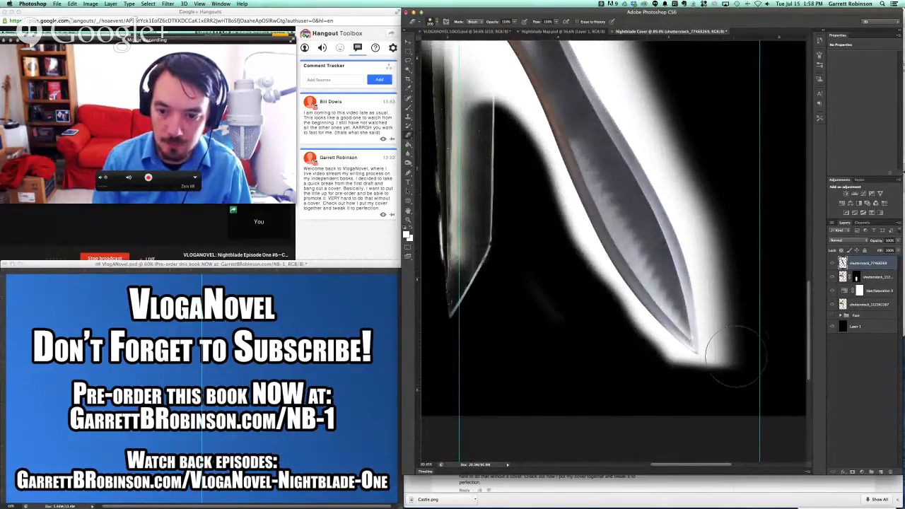
Step: Erase the white halo along the blade's opposite edge, from the tip up to the fingers beside the guard
{"action": "mouse_move", "coordinate": [735, 357]}
{"action": "left_mouse_down"}
{"action": "mouse_move", "coordinate": [752, 326]}
{"action": "mouse_move", "coordinate": [739, 254]}
{"action": "mouse_move", "coordinate": [664, 91]}
{"action": "left_mouse_up"}
{"action": "scroll", "coordinate": [664, 91], "scroll_direction": "up", "scroll_amount": 10}
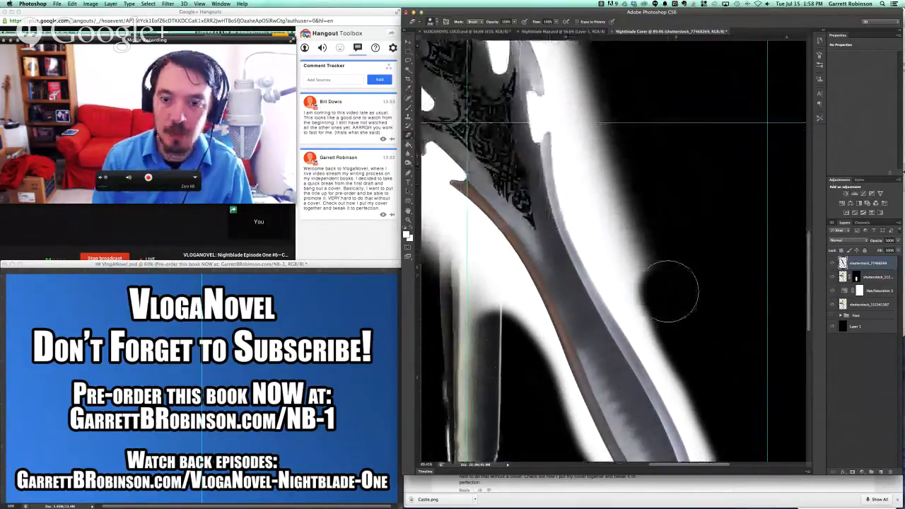
{"action": "mouse_move", "coordinate": [668, 291]}
{"action": "left_mouse_down"}
{"action": "mouse_move", "coordinate": [612, 179]}
{"action": "mouse_move", "coordinate": [606, 120]}
{"action": "left_mouse_up"}
{"action": "scroll", "coordinate": [609, 118], "scroll_direction": "up", "scroll_amount": 2}
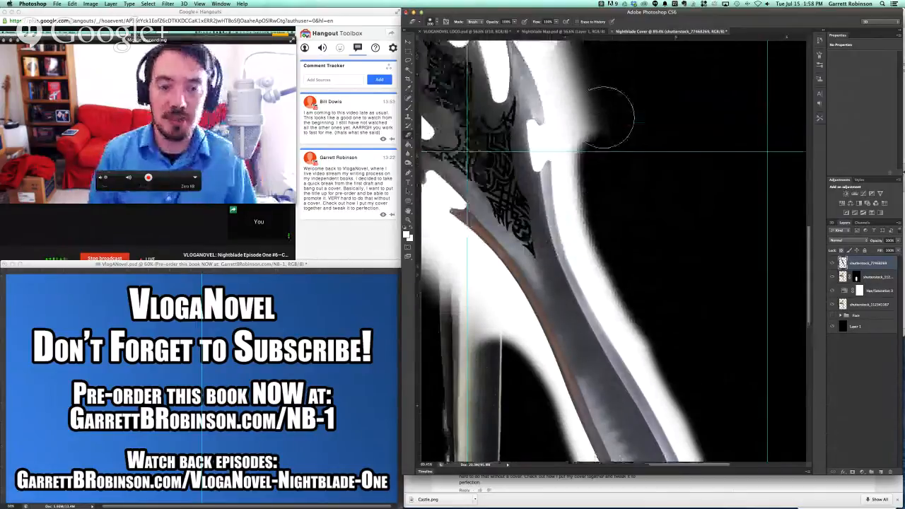
{"action": "scroll", "coordinate": [610, 118], "scroll_direction": "up", "scroll_amount": 5}
{"action": "mouse_move", "coordinate": [616, 252]}
{"action": "left_mouse_down"}
{"action": "mouse_move", "coordinate": [612, 195]}
{"action": "mouse_move", "coordinate": [571, 80]}
{"action": "left_mouse_up"}
{"action": "scroll", "coordinate": [569, 78], "scroll_direction": "up", "scroll_amount": 5}
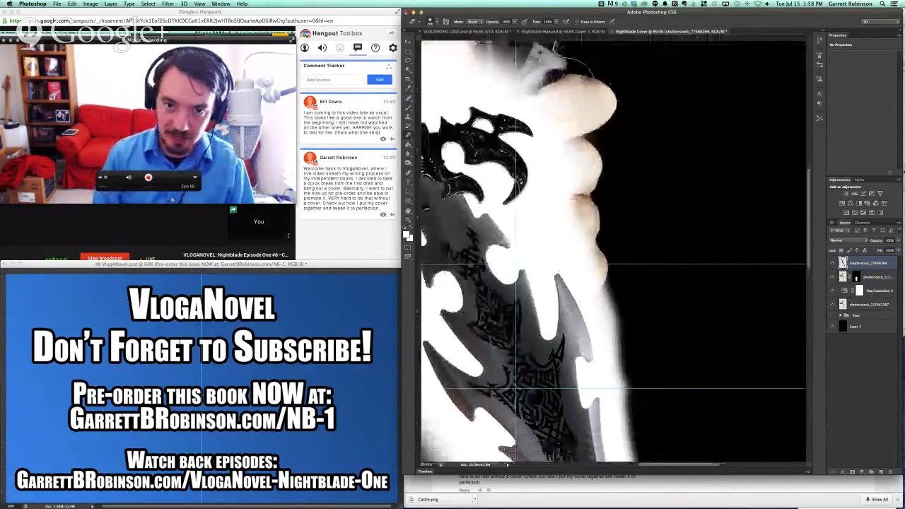
{"action": "mouse_move", "coordinate": [579, 141]}
{"action": "left_mouse_down"}
{"action": "mouse_move", "coordinate": [605, 242]}
{"action": "mouse_move", "coordinate": [620, 249]}
{"action": "mouse_move", "coordinate": [564, 219]}
{"action": "left_mouse_up"}
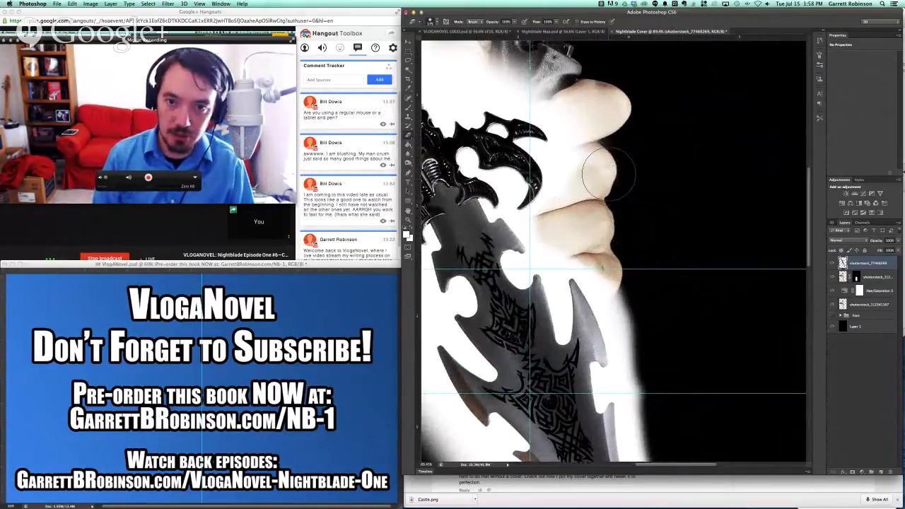
Step: Delete the masked layer shutterstock_112341167 copy
{"action": "scroll", "coordinate": [597, 234], "scroll_direction": "up", "scroll_amount": 5}
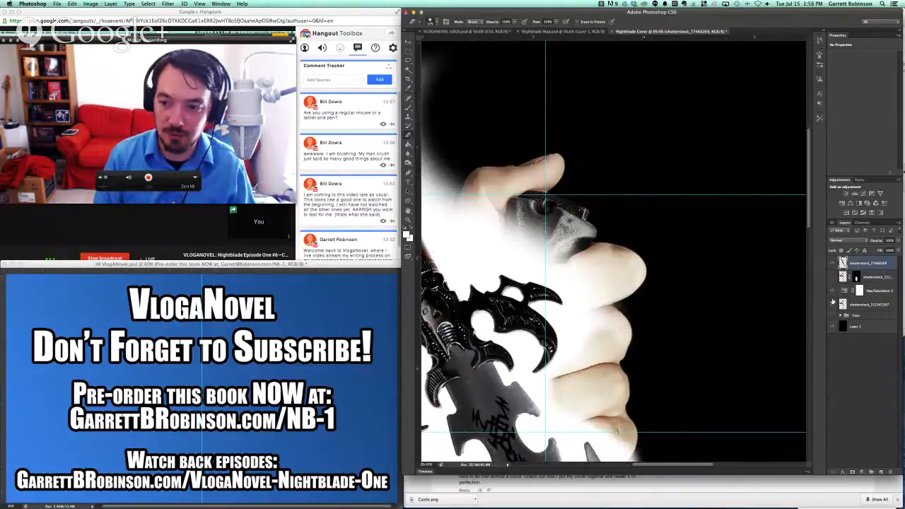
{"action": "right_click", "coordinate": [843, 276]}
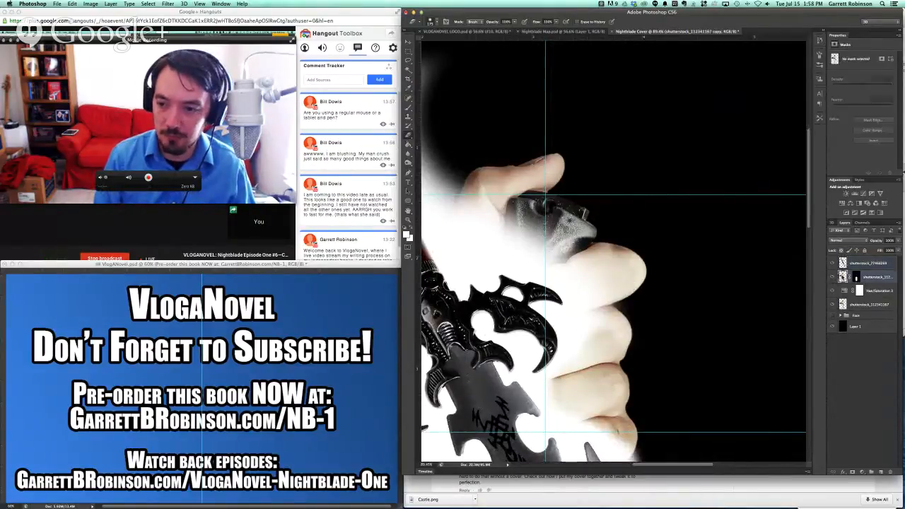
{"action": "left_click", "coordinate": [762, 420]}
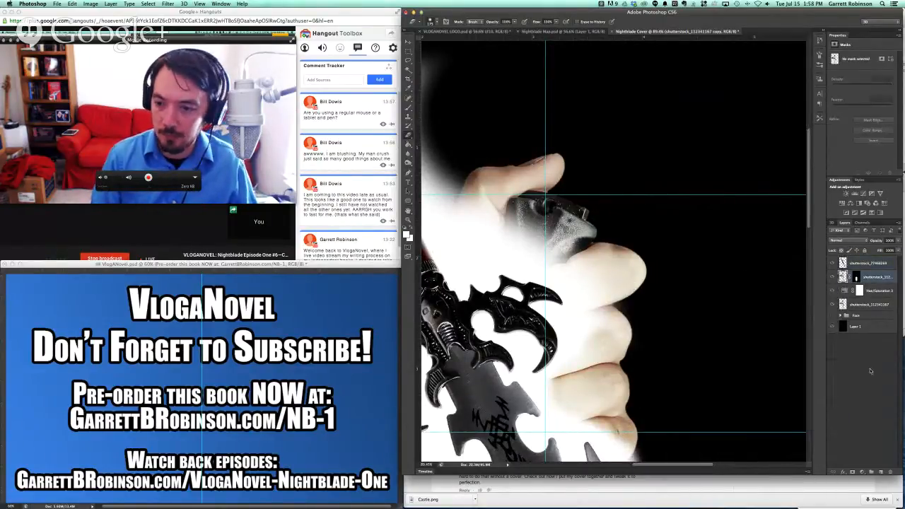
{"action": "key", "text": "v"}
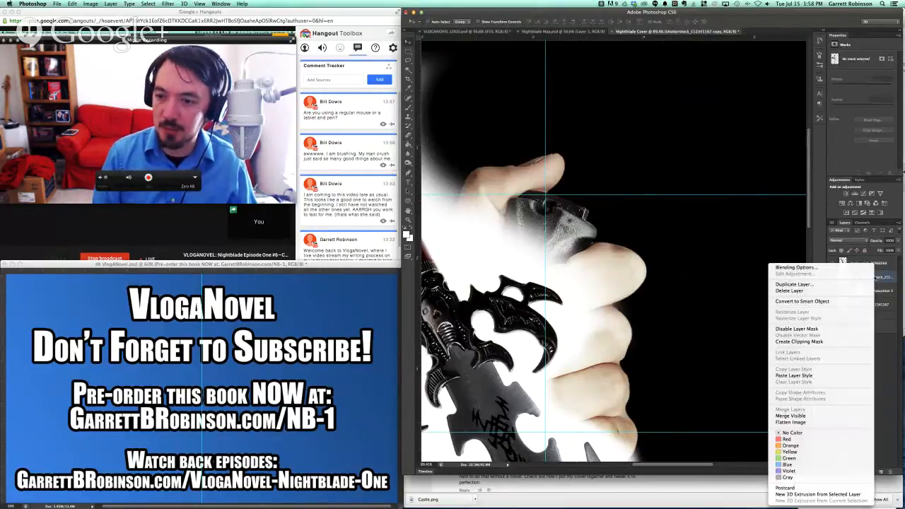
{"action": "right_click", "coordinate": [876, 277]}
{"action": "left_click", "coordinate": [871, 290]}
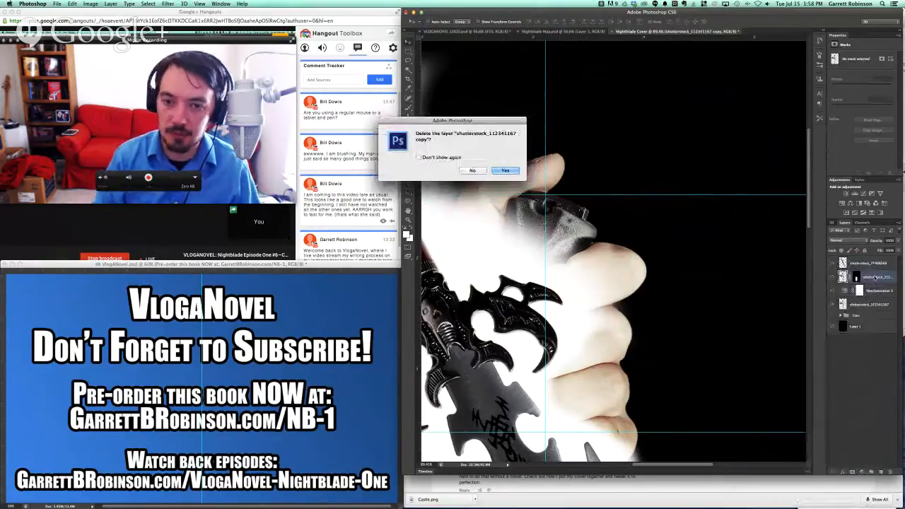
{"action": "key", "text": "Return"}
Step: Hide the hand layer shutterstock_112341167 and erase the sword layer's white background from the right side of the guard up past the handle
{"action": "scroll", "coordinate": [735, 255], "scroll_direction": "left", "scroll_amount": 3}
{"action": "scroll", "coordinate": [735, 255], "scroll_direction": "up", "scroll_amount": 2}
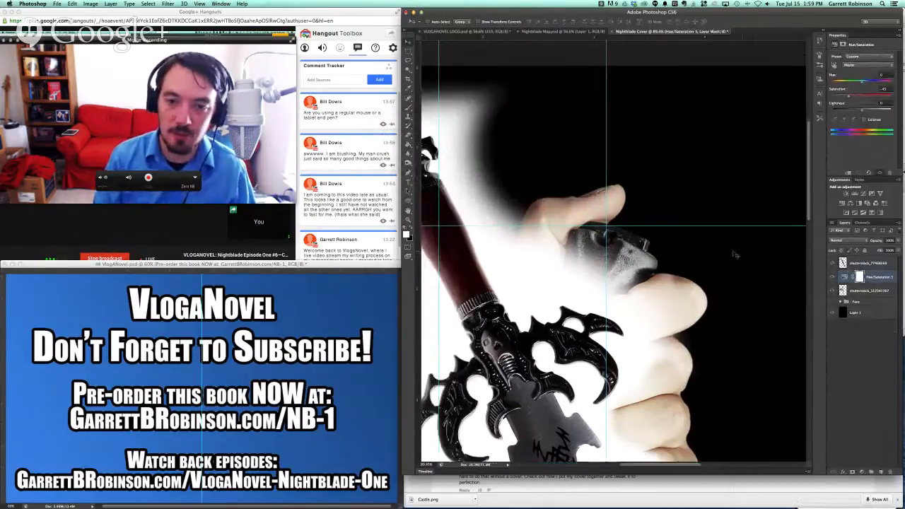
{"action": "key", "text": "e"}
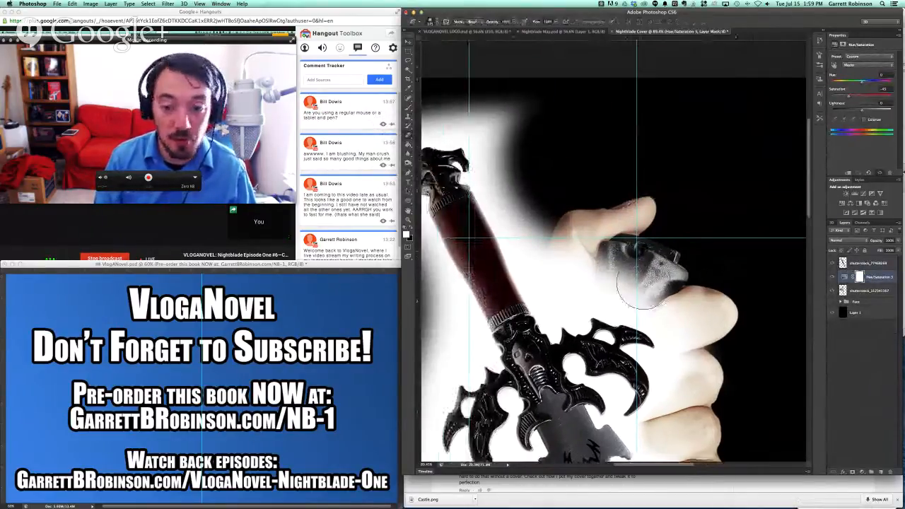
{"action": "left_click", "coordinate": [833, 291]}
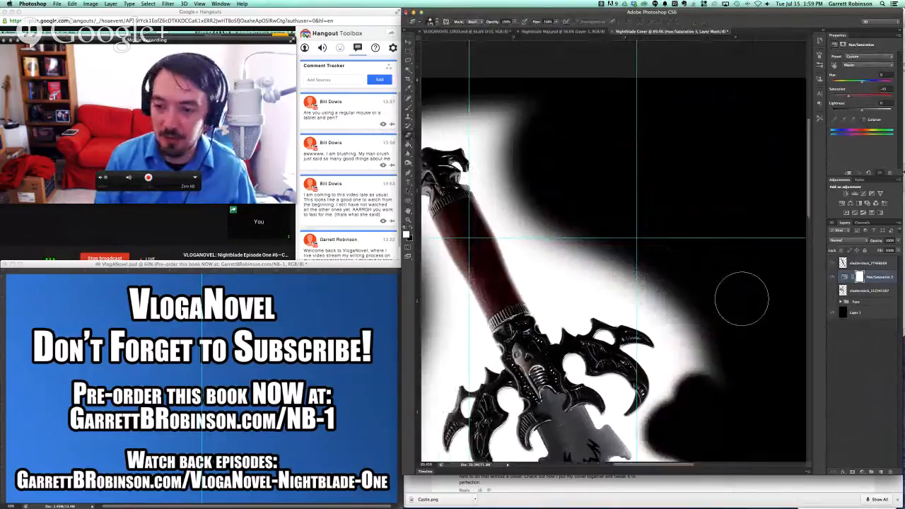
{"action": "left_click", "coordinate": [868, 262]}
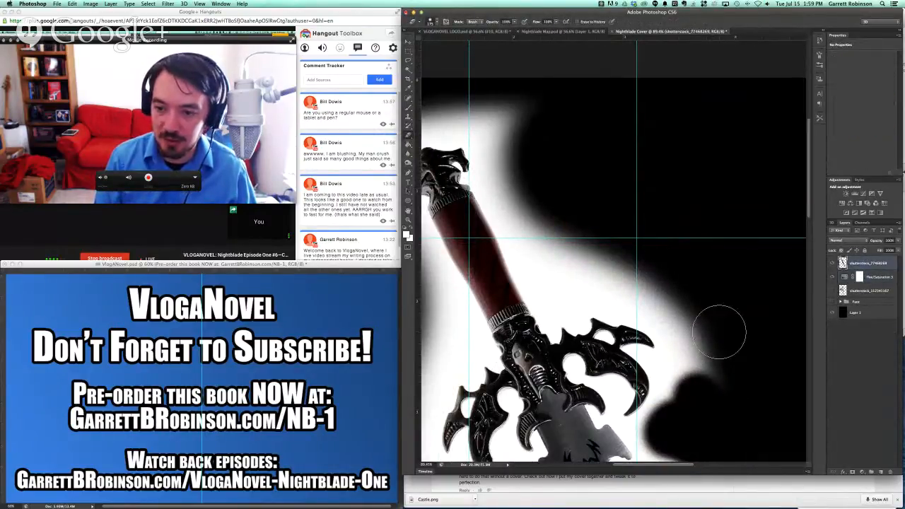
{"action": "mouse_move", "coordinate": [721, 329]}
{"action": "left_mouse_down"}
{"action": "mouse_move", "coordinate": [711, 362]}
{"action": "mouse_move", "coordinate": [704, 337]}
{"action": "mouse_move", "coordinate": [668, 296]}
{"action": "mouse_move", "coordinate": [564, 232]}
{"action": "mouse_move", "coordinate": [523, 139]}
{"action": "mouse_move", "coordinate": [480, 105]}
{"action": "left_mouse_up"}
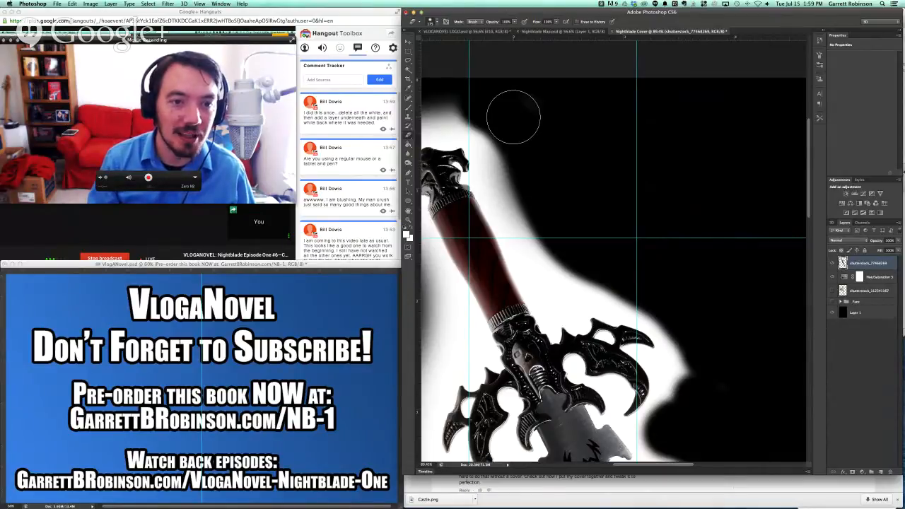
Step: Erase the outer white around the pommel and down the handle's left side to the guard's left claws
{"action": "scroll", "coordinate": [563, 117], "scroll_direction": "left", "scroll_amount": 3}
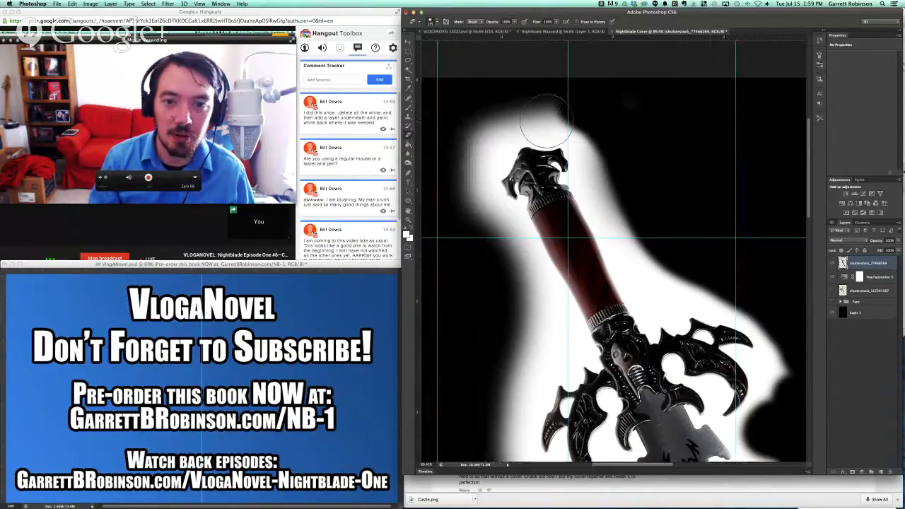
{"action": "mouse_move", "coordinate": [539, 108]}
{"action": "left_mouse_down"}
{"action": "mouse_move", "coordinate": [585, 116]}
{"action": "mouse_move", "coordinate": [612, 156]}
{"action": "left_mouse_up"}
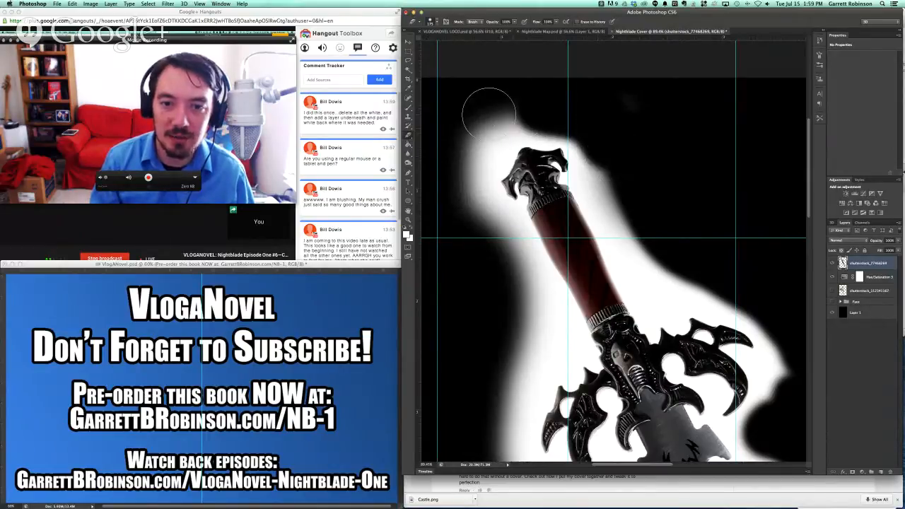
{"action": "mouse_move", "coordinate": [488, 113]}
{"action": "left_mouse_down"}
{"action": "mouse_move", "coordinate": [456, 155]}
{"action": "mouse_move", "coordinate": [459, 164]}
{"action": "mouse_move", "coordinate": [475, 139]}
{"action": "mouse_move", "coordinate": [462, 157]}
{"action": "mouse_move", "coordinate": [517, 229]}
{"action": "mouse_move", "coordinate": [533, 285]}
{"action": "mouse_move", "coordinate": [510, 331]}
{"action": "left_mouse_up"}
{"action": "scroll", "coordinate": [463, 157], "scroll_direction": "down", "scroll_amount": 2}
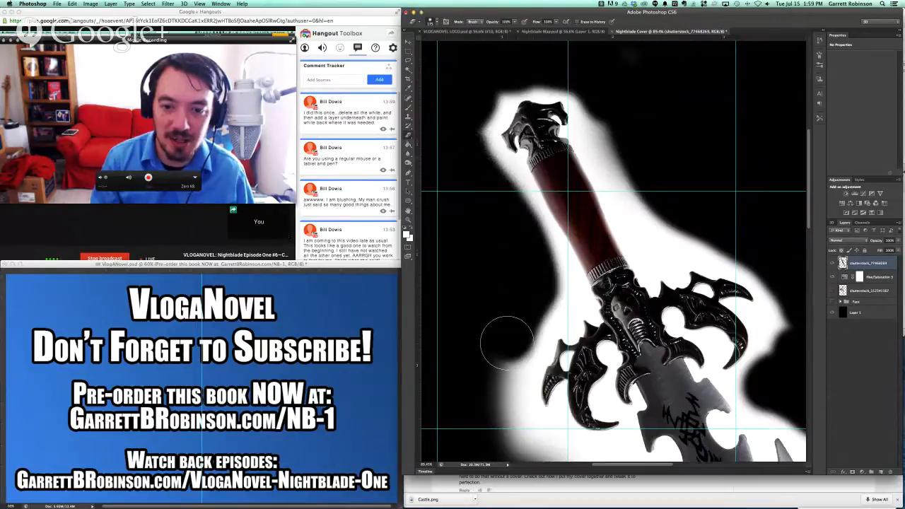
{"action": "scroll", "coordinate": [504, 324], "scroll_direction": "down", "scroll_amount": 4}
{"action": "mouse_move", "coordinate": [504, 289]}
{"action": "left_mouse_down"}
{"action": "mouse_move", "coordinate": [516, 336]}
{"action": "mouse_move", "coordinate": [543, 373]}
{"action": "mouse_move", "coordinate": [550, 357]}
{"action": "mouse_move", "coordinate": [555, 379]}
{"action": "left_mouse_up"}
Step: Erase the outer white along the blade's left edge from below the guard towards the tip
{"action": "scroll", "coordinate": [553, 379], "scroll_direction": "down", "scroll_amount": 5}
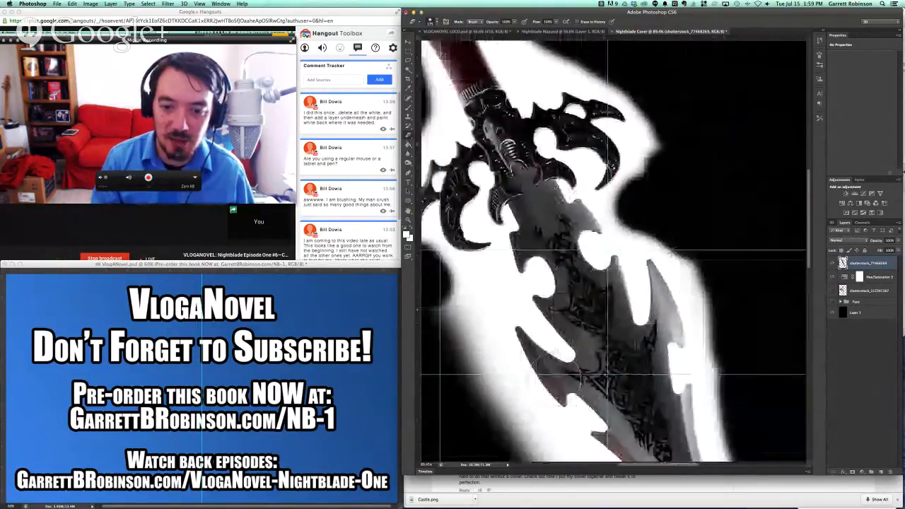
{"action": "mouse_move", "coordinate": [461, 225]}
{"action": "left_mouse_down"}
{"action": "mouse_move", "coordinate": [483, 214]}
{"action": "mouse_move", "coordinate": [471, 238]}
{"action": "mouse_move", "coordinate": [473, 267]}
{"action": "mouse_move", "coordinate": [521, 362]}
{"action": "mouse_move", "coordinate": [559, 402]}
{"action": "left_mouse_up"}
{"action": "scroll", "coordinate": [559, 402], "scroll_direction": "down", "scroll_amount": 1}
{"action": "scroll", "coordinate": [560, 401], "scroll_direction": "down", "scroll_amount": 5}
{"action": "mouse_move", "coordinate": [461, 234]}
{"action": "left_mouse_down"}
{"action": "mouse_move", "coordinate": [464, 213]}
{"action": "mouse_move", "coordinate": [488, 225]}
{"action": "mouse_move", "coordinate": [482, 209]}
{"action": "mouse_move", "coordinate": [574, 334]}
{"action": "left_mouse_up"}
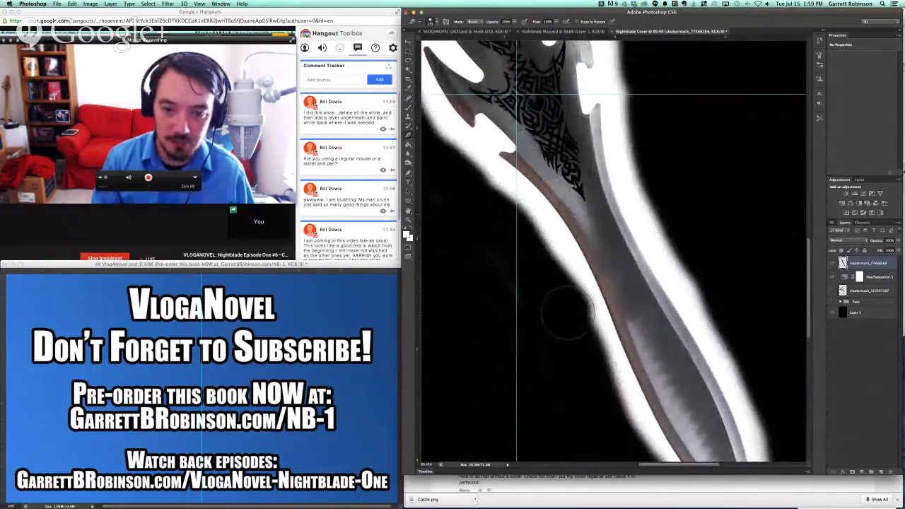
Step: Erase the white halo closely around both sides of the blade's tip, using a smaller Eraser brush for the right side
{"action": "scroll", "coordinate": [576, 345], "scroll_direction": "down", "scroll_amount": 8}
{"action": "scroll", "coordinate": [576, 345], "scroll_direction": "up", "scroll_amount": 2}
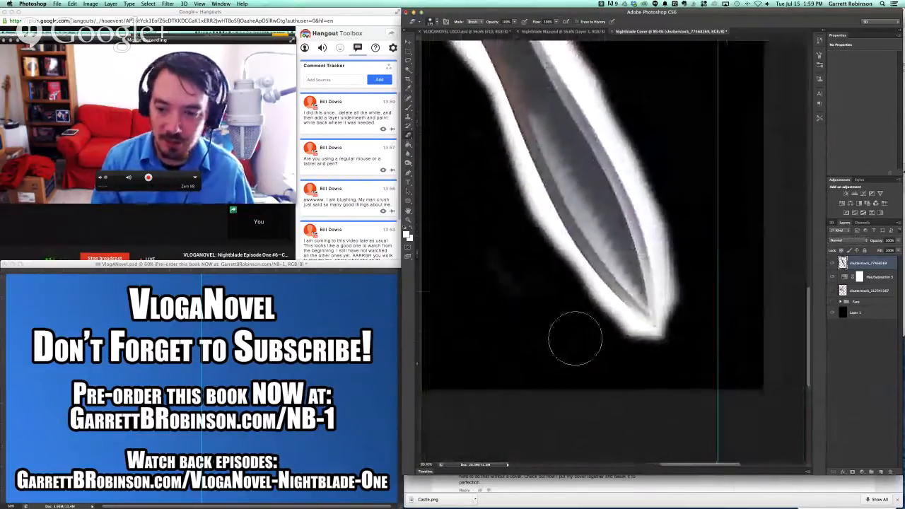
{"action": "scroll", "coordinate": [575, 341], "scroll_direction": "up", "scroll_amount": 5}
{"action": "scroll", "coordinate": [575, 338], "scroll_direction": "down", "scroll_amount": 5}
{"action": "scroll", "coordinate": [565, 333], "scroll_direction": "up", "scroll_amount": 2}
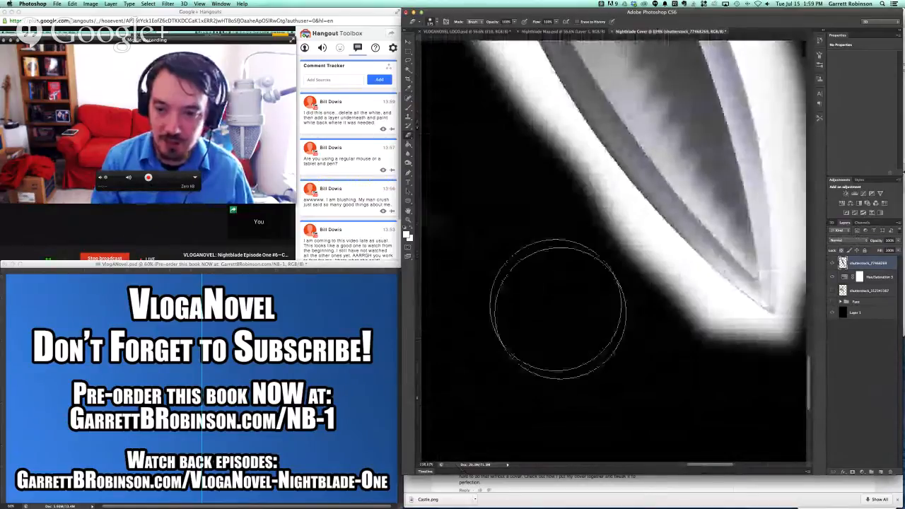
{"action": "scroll", "coordinate": [556, 332], "scroll_direction": "up", "scroll_amount": 3}
{"action": "scroll", "coordinate": [555, 306], "scroll_direction": "down", "scroll_amount": 2}
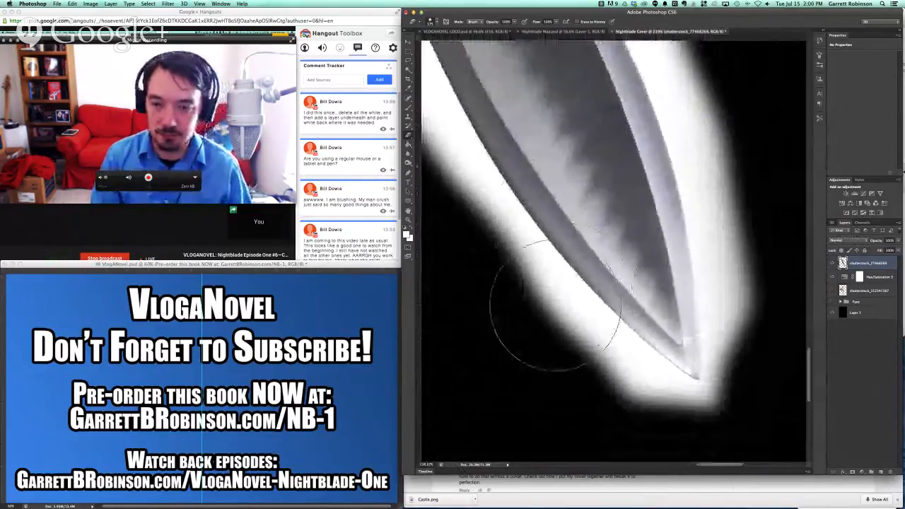
{"action": "mouse_move", "coordinate": [526, 281]}
{"action": "left_mouse_down"}
{"action": "mouse_move", "coordinate": [600, 375]}
{"action": "mouse_move", "coordinate": [654, 410]}
{"action": "mouse_move", "coordinate": [701, 433]}
{"action": "mouse_move", "coordinate": [729, 422]}
{"action": "left_mouse_up"}
{"action": "mouse_move", "coordinate": [755, 373]}
{"action": "left_mouse_down"}
{"action": "mouse_move", "coordinate": [749, 299]}
{"action": "mouse_move", "coordinate": [774, 238]}
{"action": "mouse_move", "coordinate": [692, 69]}
{"action": "left_mouse_up"}
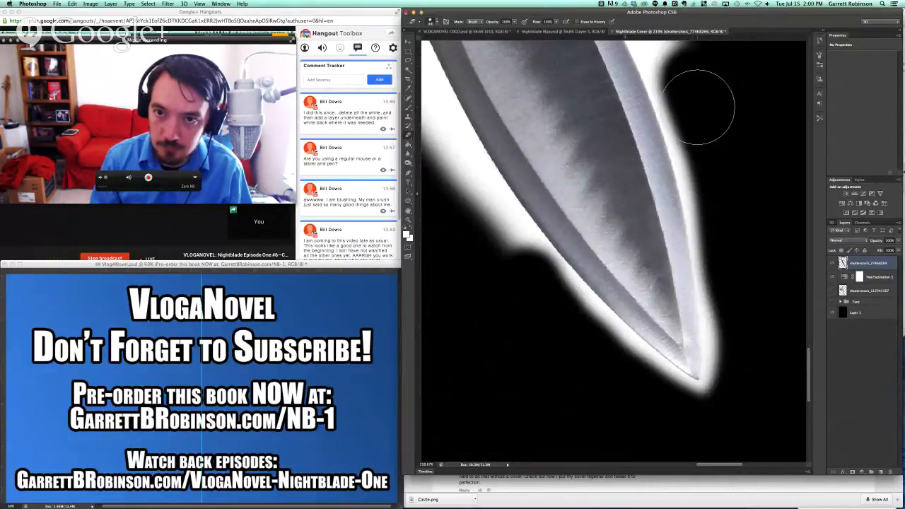
Step: Trim the white halo along the blade's right edge from the tip up to the first notch with the Eraser
{"action": "scroll", "coordinate": [698, 106], "scroll_direction": "up", "scroll_amount": 5}
{"action": "mouse_move", "coordinate": [708, 414]}
{"action": "left_mouse_down"}
{"action": "mouse_move", "coordinate": [697, 417]}
{"action": "mouse_move", "coordinate": [672, 390]}
{"action": "mouse_move", "coordinate": [555, 155]}
{"action": "mouse_move", "coordinate": [493, 61]}
{"action": "left_mouse_up"}
{"action": "scroll", "coordinate": [514, 106], "scroll_direction": "up", "scroll_amount": 6}
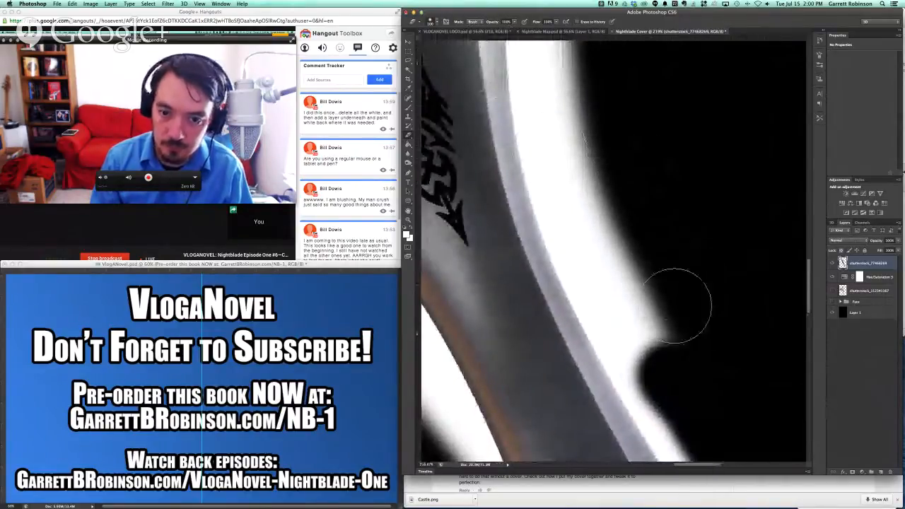
{"action": "mouse_move", "coordinate": [663, 343]}
{"action": "left_mouse_down"}
{"action": "mouse_move", "coordinate": [646, 301]}
{"action": "mouse_move", "coordinate": [647, 347]}
{"action": "mouse_move", "coordinate": [626, 300]}
{"action": "mouse_move", "coordinate": [583, 175]}
{"action": "mouse_move", "coordinate": [580, 125]}
{"action": "left_mouse_up"}
{"action": "scroll", "coordinate": [576, 111], "scroll_direction": "up", "scroll_amount": 4}
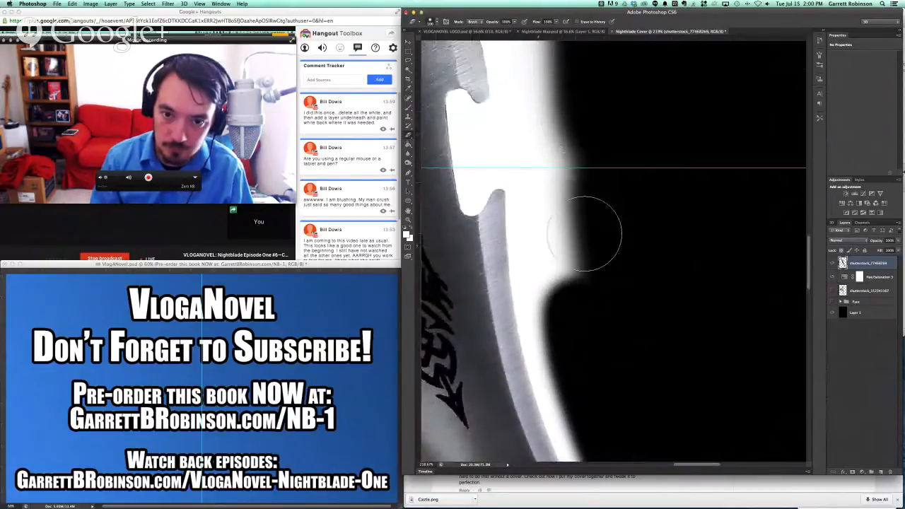
{"action": "left_click_drag", "start_coordinate": [574, 276], "coordinate": [549, 104]}
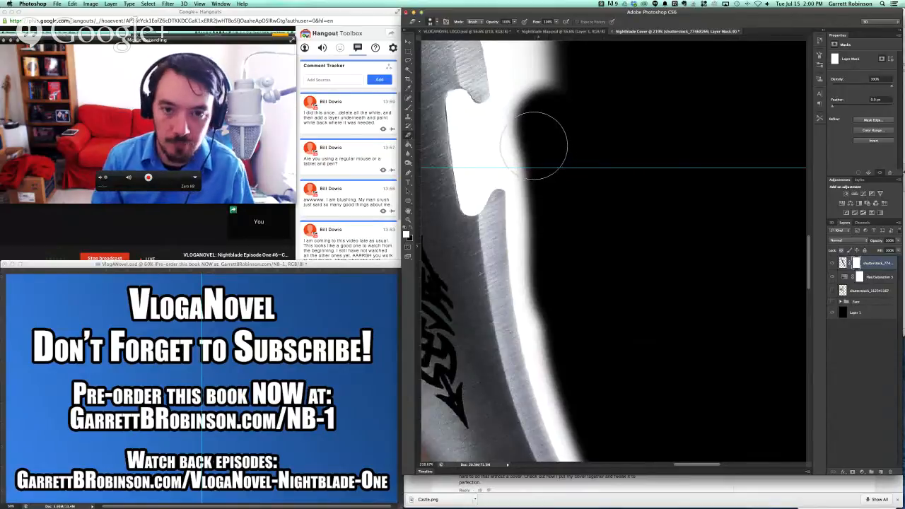
Step: Add a layer mask to the sword layer and mask out the white around the notch and spikes on the blade's right edge
{"action": "left_click_drag", "start_coordinate": [534, 145], "coordinate": [507, 142]}
{"action": "scroll", "coordinate": [513, 142], "scroll_direction": "up", "scroll_amount": 5}
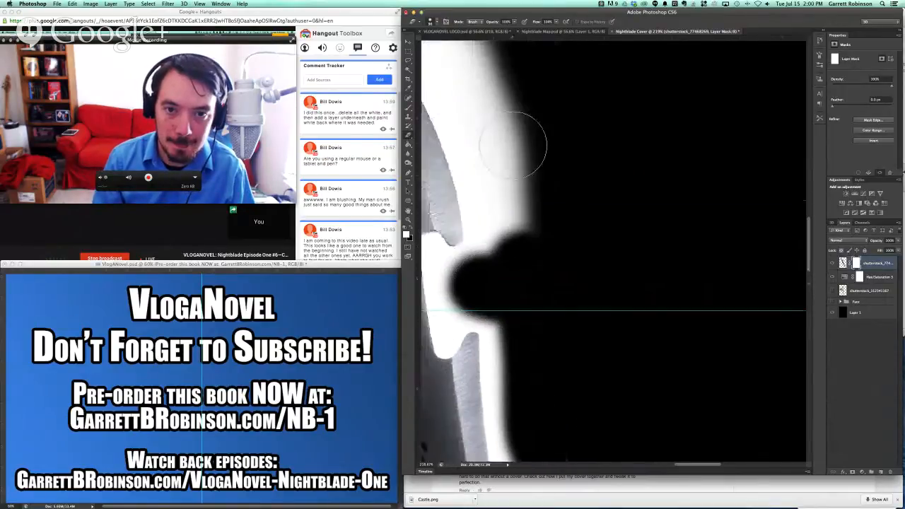
{"action": "mouse_move", "coordinate": [497, 298]}
{"action": "left_mouse_down"}
{"action": "mouse_move", "coordinate": [494, 199]}
{"action": "mouse_move", "coordinate": [528, 209]}
{"action": "left_mouse_up"}
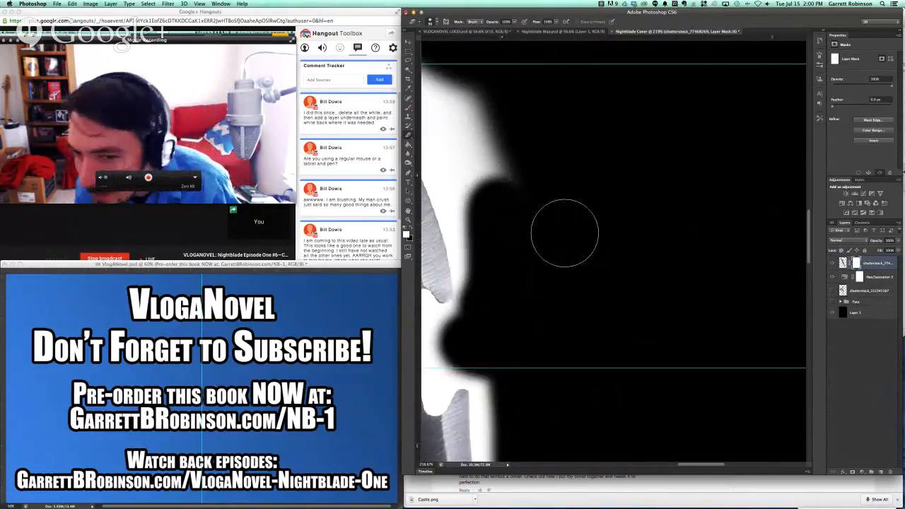
{"action": "scroll", "coordinate": [505, 238], "scroll_direction": "down", "scroll_amount": 5}
{"action": "mouse_move", "coordinate": [602, 316]}
{"action": "left_mouse_down"}
{"action": "mouse_move", "coordinate": [575, 203]}
{"action": "mouse_move", "coordinate": [545, 158]}
{"action": "mouse_move", "coordinate": [709, 247]}
{"action": "left_mouse_up"}
{"action": "scroll", "coordinate": [590, 181], "scroll_direction": "up", "scroll_amount": 2}
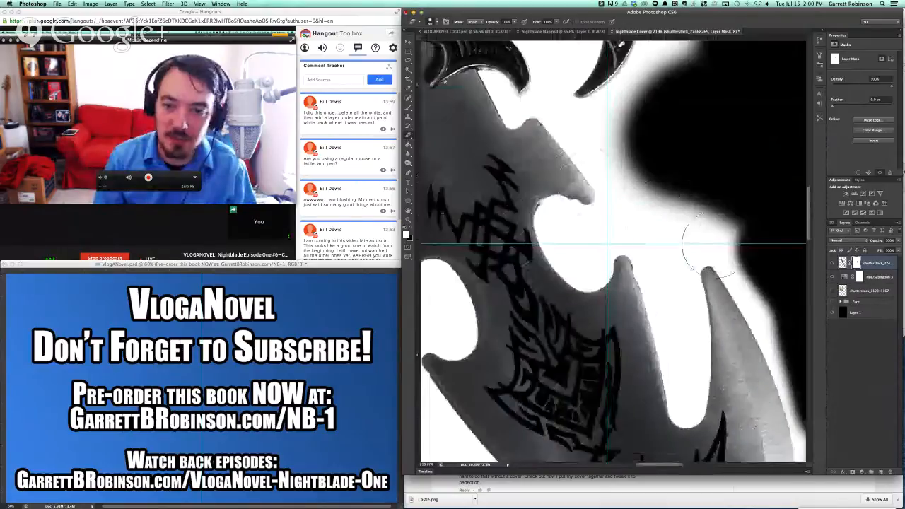
Step: Mask out a strip across the blade below the guard, and restore the blade by painting white on the mask with a smaller brush
{"action": "mouse_move", "coordinate": [721, 215]}
{"action": "left_mouse_down"}
{"action": "mouse_move", "coordinate": [713, 244]}
{"action": "mouse_move", "coordinate": [665, 164]}
{"action": "mouse_move", "coordinate": [492, 157]}
{"action": "left_mouse_up"}
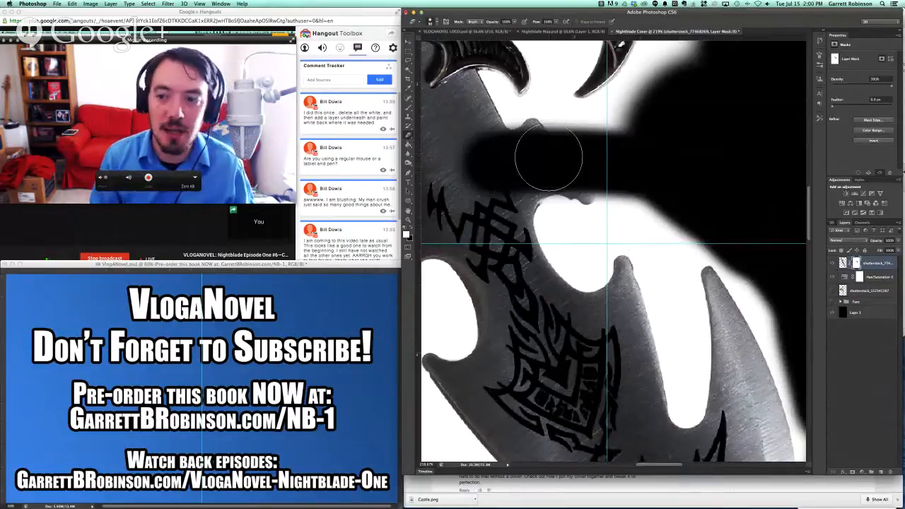
{"action": "key", "text": "b"}
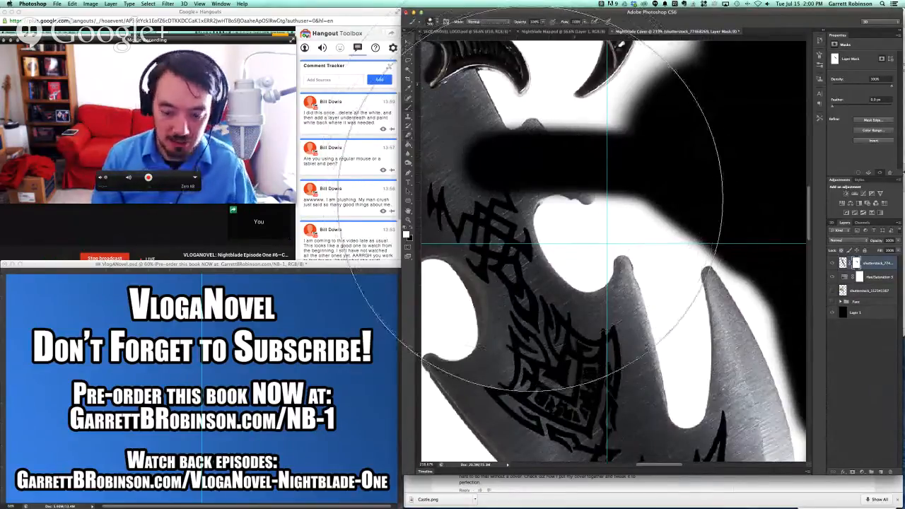
{"action": "key", "text": "bracketleft"}
{"action": "key", "text": "bracketleft"}
{"action": "key", "text": "bracketleft"}
{"action": "key", "text": "bracketleft"}
{"action": "key", "text": "bracketleft"}
{"action": "key", "text": "bracketleft"}
{"action": "key", "text": "bracketleft"}
{"action": "key", "text": "bracketleft"}
{"action": "key", "text": "bracketleft"}
{"action": "left_click_drag", "start_coordinate": [482, 170], "coordinate": [476, 168]}
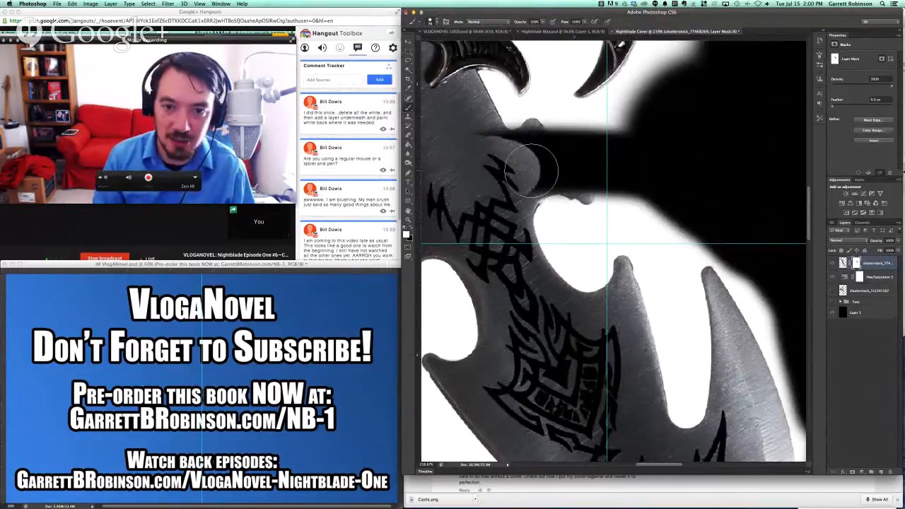
{"action": "mouse_move", "coordinate": [531, 170]}
{"action": "left_mouse_down"}
{"action": "mouse_move", "coordinate": [574, 181]}
{"action": "mouse_move", "coordinate": [529, 138]}
{"action": "left_mouse_up"}
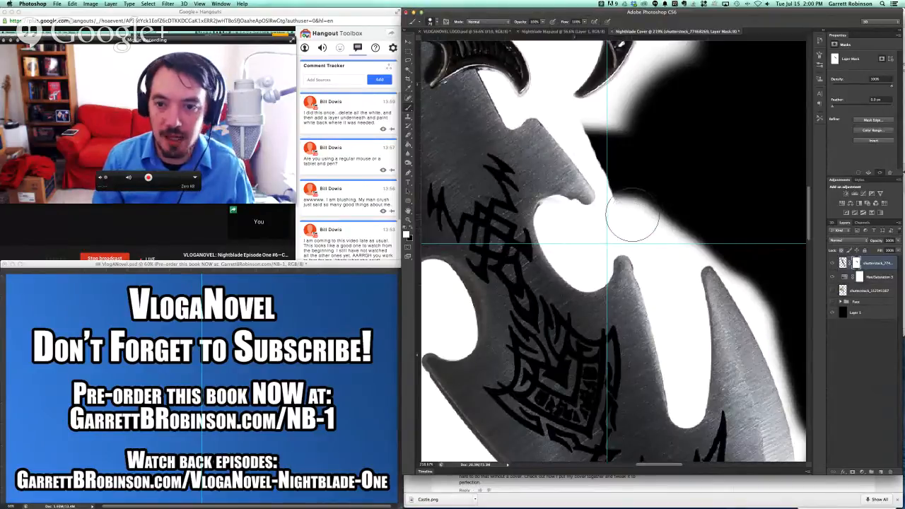
Step: Mask out the white beside the blade's upper right edge and around the outside of the guard's lower right claw
{"action": "left_click_drag", "start_coordinate": [642, 207], "coordinate": [639, 182]}
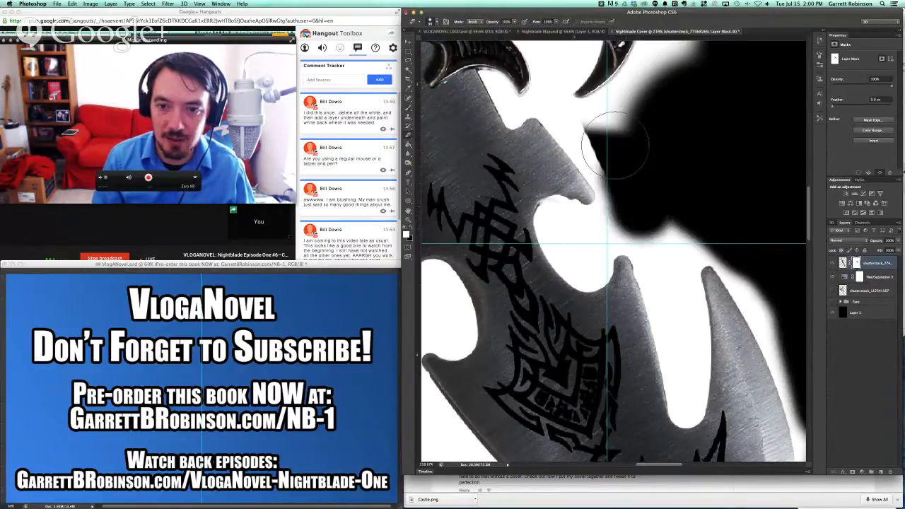
{"action": "left_click_drag", "start_coordinate": [615, 144], "coordinate": [628, 124]}
{"action": "scroll", "coordinate": [628, 123], "scroll_direction": "up", "scroll_amount": 5}
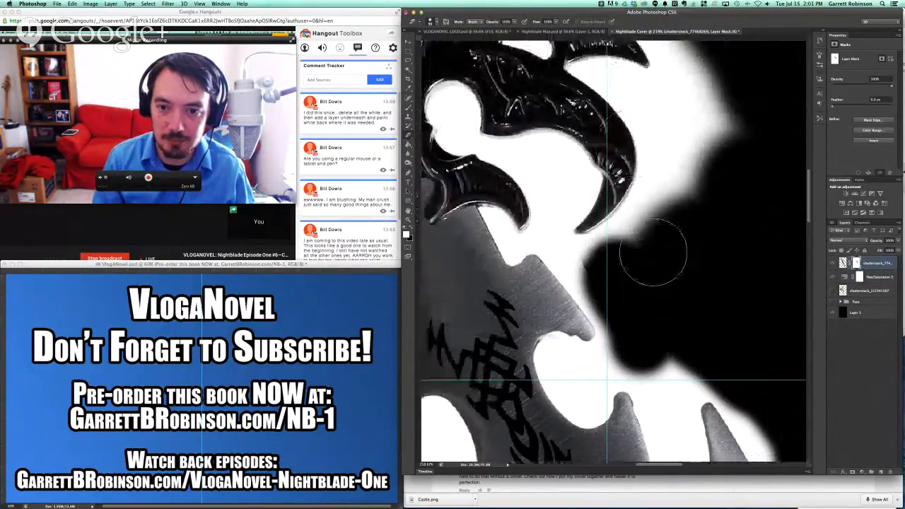
{"action": "mouse_move", "coordinate": [653, 253]}
{"action": "left_mouse_down"}
{"action": "mouse_move", "coordinate": [667, 216]}
{"action": "mouse_move", "coordinate": [712, 159]}
{"action": "mouse_move", "coordinate": [716, 90]}
{"action": "left_mouse_up"}
Step: Mask out the white around the guard's right hooks and along its upper edge to the base of the handle
{"action": "scroll", "coordinate": [716, 90], "scroll_direction": "up", "scroll_amount": 5}
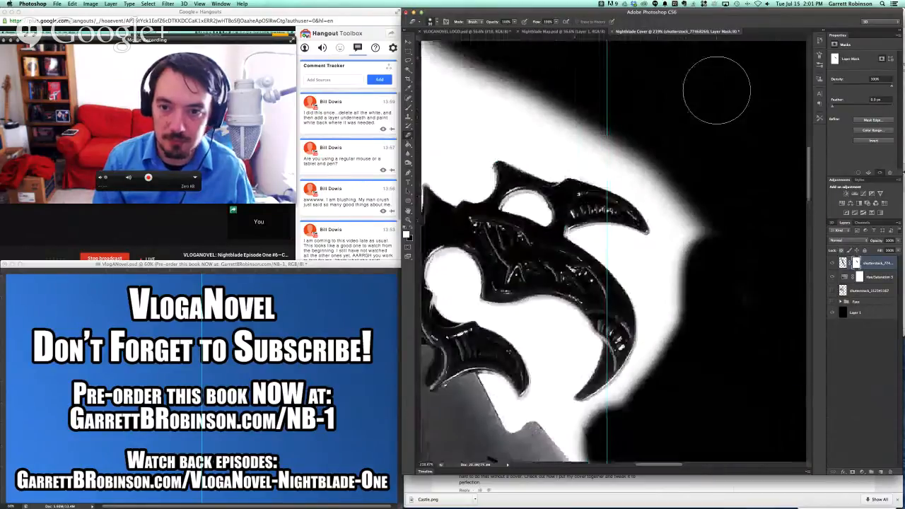
{"action": "mouse_move", "coordinate": [689, 322]}
{"action": "left_mouse_down"}
{"action": "mouse_move", "coordinate": [674, 280]}
{"action": "mouse_move", "coordinate": [693, 255]}
{"action": "mouse_move", "coordinate": [660, 161]}
{"action": "mouse_move", "coordinate": [563, 104]}
{"action": "left_mouse_up"}
{"action": "scroll", "coordinate": [563, 105], "scroll_direction": "left", "scroll_amount": 5}
{"action": "scroll", "coordinate": [564, 105], "scroll_direction": "up", "scroll_amount": 5}
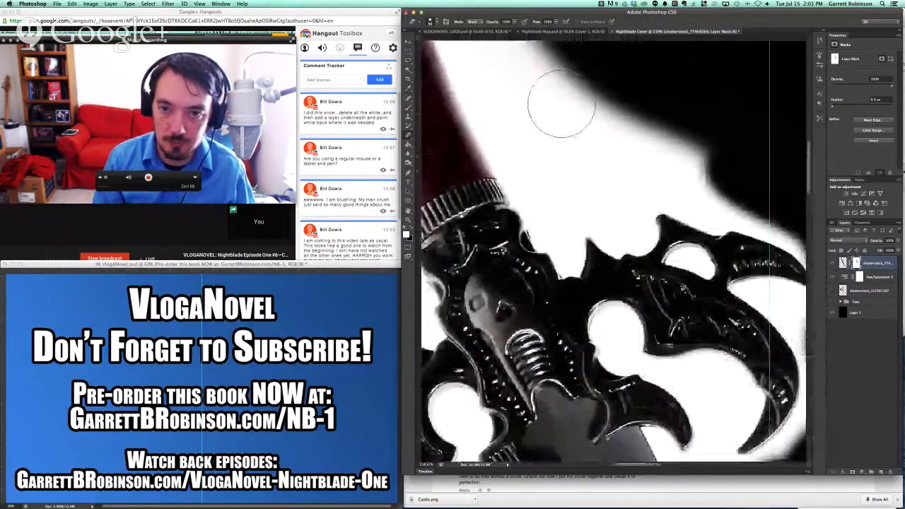
{"action": "mouse_move", "coordinate": [676, 169]}
{"action": "left_mouse_down"}
{"action": "mouse_move", "coordinate": [729, 212]}
{"action": "mouse_move", "coordinate": [655, 195]}
{"action": "mouse_move", "coordinate": [608, 220]}
{"action": "mouse_move", "coordinate": [578, 219]}
{"action": "mouse_move", "coordinate": [538, 180]}
{"action": "mouse_move", "coordinate": [488, 65]}
{"action": "mouse_move", "coordinate": [494, 56]}
{"action": "mouse_move", "coordinate": [552, 79]}
{"action": "mouse_move", "coordinate": [571, 129]}
{"action": "mouse_move", "coordinate": [544, 95]}
{"action": "mouse_move", "coordinate": [627, 182]}
{"action": "mouse_move", "coordinate": [637, 124]}
{"action": "left_mouse_up"}
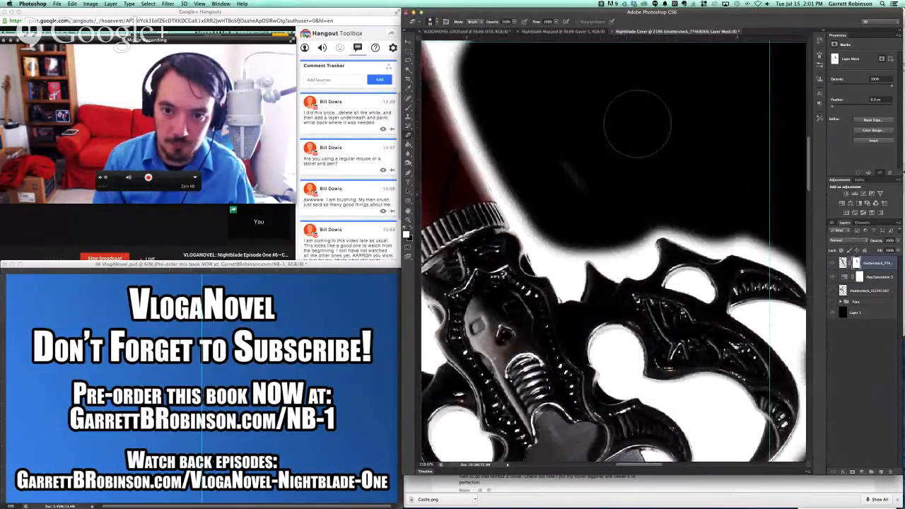
Step: Mask out the white halo along the handle's right side up to the pommel
{"action": "scroll", "coordinate": [637, 124], "scroll_direction": "up", "scroll_amount": 10}
{"action": "scroll", "coordinate": [638, 124], "scroll_direction": "left", "scroll_amount": 10}
{"action": "scroll", "coordinate": [636, 184], "scroll_direction": "right", "scroll_amount": 5}
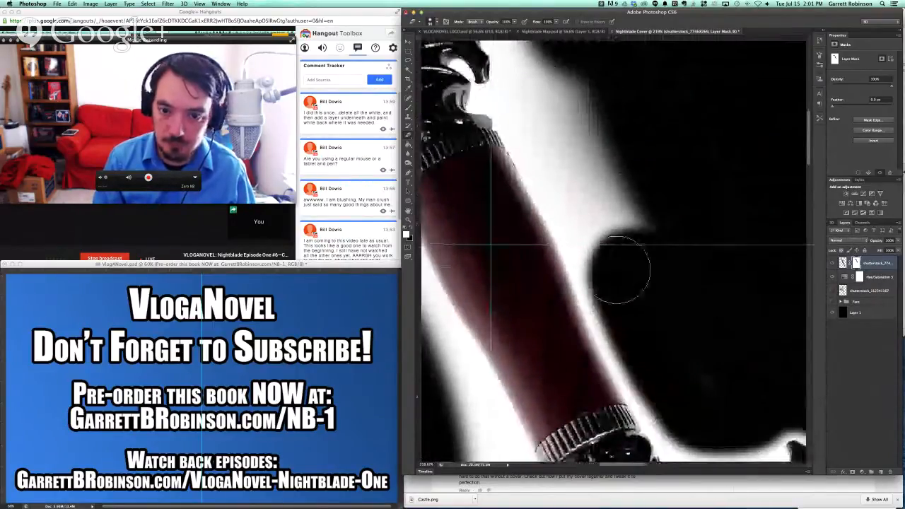
{"action": "mouse_move", "coordinate": [620, 269]}
{"action": "left_mouse_down"}
{"action": "mouse_move", "coordinate": [606, 226]}
{"action": "mouse_move", "coordinate": [572, 178]}
{"action": "mouse_move", "coordinate": [557, 131]}
{"action": "mouse_move", "coordinate": [539, 46]}
{"action": "mouse_move", "coordinate": [626, 152]}
{"action": "mouse_move", "coordinate": [653, 233]}
{"action": "mouse_move", "coordinate": [606, 176]}
{"action": "mouse_move", "coordinate": [579, 119]}
{"action": "mouse_move", "coordinate": [532, 99]}
{"action": "left_mouse_up"}
Step: Mask out the white above the pommel and down its left side to the start of the handle
{"action": "scroll", "coordinate": [655, 230], "scroll_direction": "up", "scroll_amount": 8}
{"action": "scroll", "coordinate": [655, 230], "scroll_direction": "left", "scroll_amount": 3}
{"action": "scroll", "coordinate": [654, 234], "scroll_direction": "up", "scroll_amount": 3}
{"action": "scroll", "coordinate": [642, 234], "scroll_direction": "left", "scroll_amount": 5}
{"action": "scroll", "coordinate": [532, 99], "scroll_direction": "left", "scroll_amount": 10}
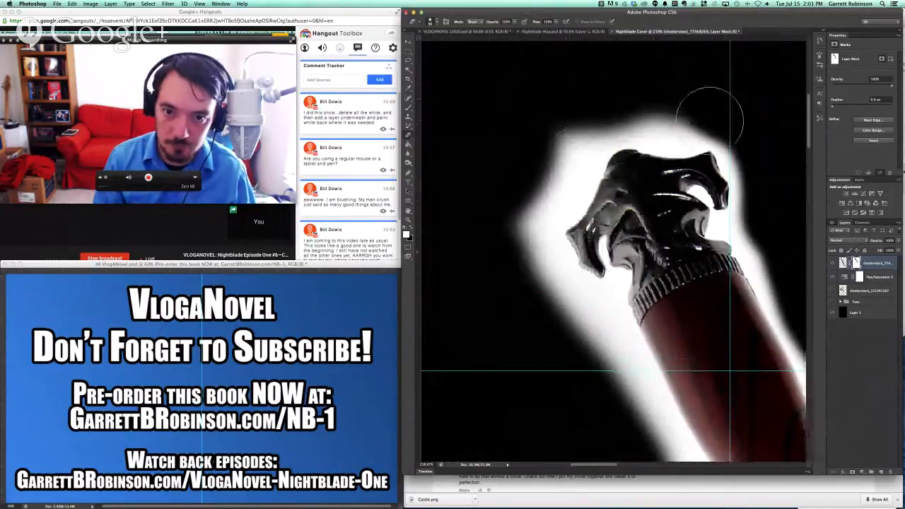
{"action": "mouse_move", "coordinate": [638, 106]}
{"action": "left_mouse_down"}
{"action": "mouse_move", "coordinate": [577, 115]}
{"action": "mouse_move", "coordinate": [533, 194]}
{"action": "mouse_move", "coordinate": [517, 251]}
{"action": "mouse_move", "coordinate": [560, 325]}
{"action": "mouse_move", "coordinate": [585, 327]}
{"action": "mouse_move", "coordinate": [605, 360]}
{"action": "left_mouse_up"}
Step: Mask out the white along the handle's left side down to the top of the guard
{"action": "scroll", "coordinate": [608, 360], "scroll_direction": "down", "scroll_amount": 15}
{"action": "scroll", "coordinate": [609, 360], "scroll_direction": "down", "scroll_amount": 4}
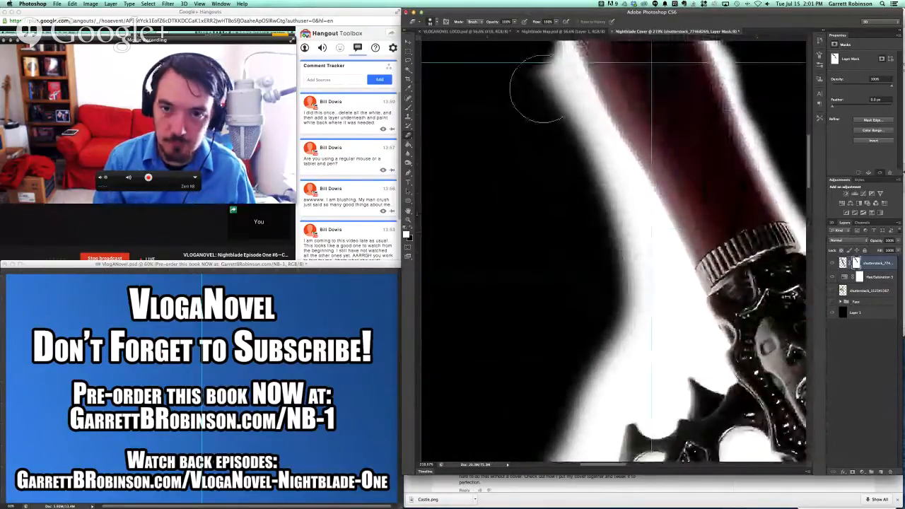
{"action": "mouse_move", "coordinate": [537, 89]}
{"action": "left_mouse_down"}
{"action": "mouse_move", "coordinate": [627, 266]}
{"action": "mouse_move", "coordinate": [612, 208]}
{"action": "mouse_move", "coordinate": [630, 282]}
{"action": "mouse_move", "coordinate": [657, 313]}
{"action": "mouse_move", "coordinate": [664, 345]}
{"action": "mouse_move", "coordinate": [606, 352]}
{"action": "mouse_move", "coordinate": [616, 319]}
{"action": "left_mouse_up"}
{"action": "scroll", "coordinate": [616, 322], "scroll_direction": "down", "scroll_amount": 5}
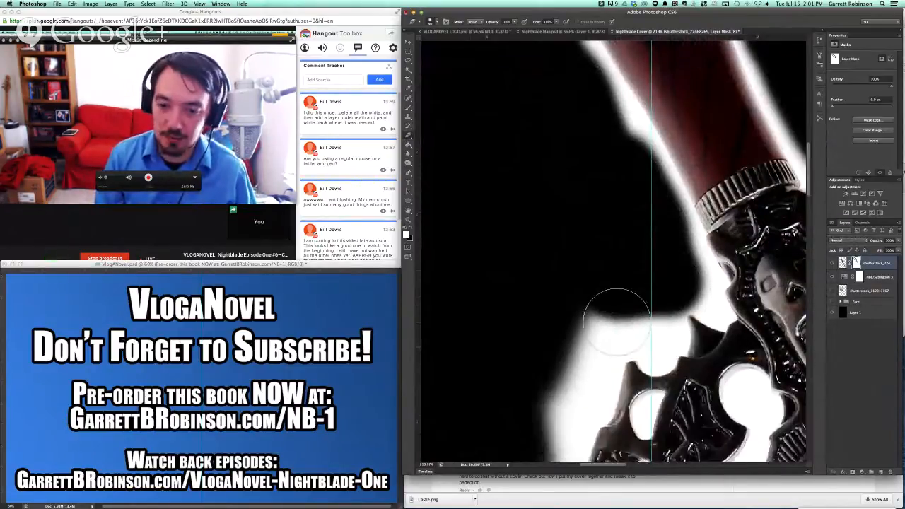
Step: Mask out the white around the outside of the guard's left claws and beneath the large lower claw
{"action": "scroll", "coordinate": [616, 322], "scroll_direction": "down", "scroll_amount": 10}
{"action": "mouse_move", "coordinate": [647, 170]}
{"action": "left_mouse_down"}
{"action": "mouse_move", "coordinate": [600, 182]}
{"action": "mouse_move", "coordinate": [573, 229]}
{"action": "mouse_move", "coordinate": [530, 347]}
{"action": "left_mouse_up"}
{"action": "scroll", "coordinate": [523, 353], "scroll_direction": "down", "scroll_amount": 12}
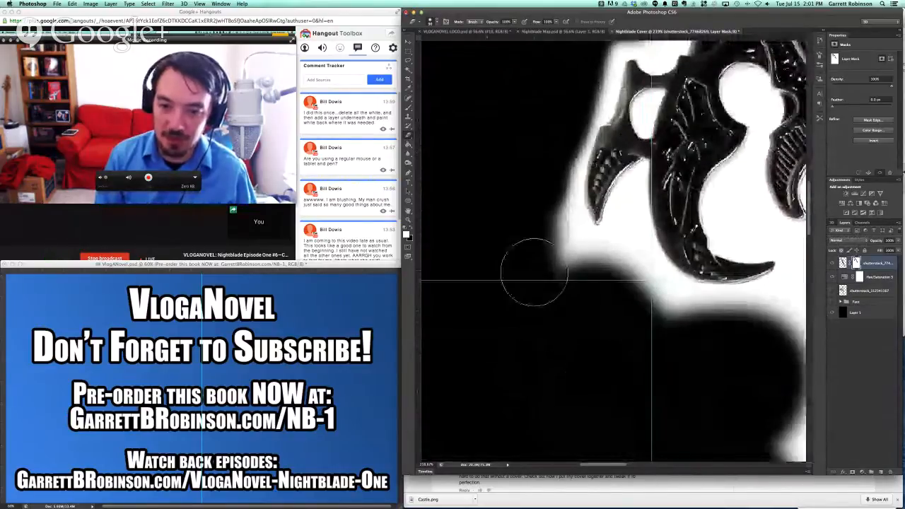
{"action": "mouse_move", "coordinate": [527, 220]}
{"action": "left_mouse_down"}
{"action": "mouse_move", "coordinate": [542, 249]}
{"action": "mouse_move", "coordinate": [617, 281]}
{"action": "mouse_move", "coordinate": [630, 276]}
{"action": "mouse_move", "coordinate": [657, 315]}
{"action": "mouse_move", "coordinate": [697, 333]}
{"action": "left_mouse_up"}
{"action": "scroll", "coordinate": [697, 333], "scroll_direction": "right", "scroll_amount": 5}
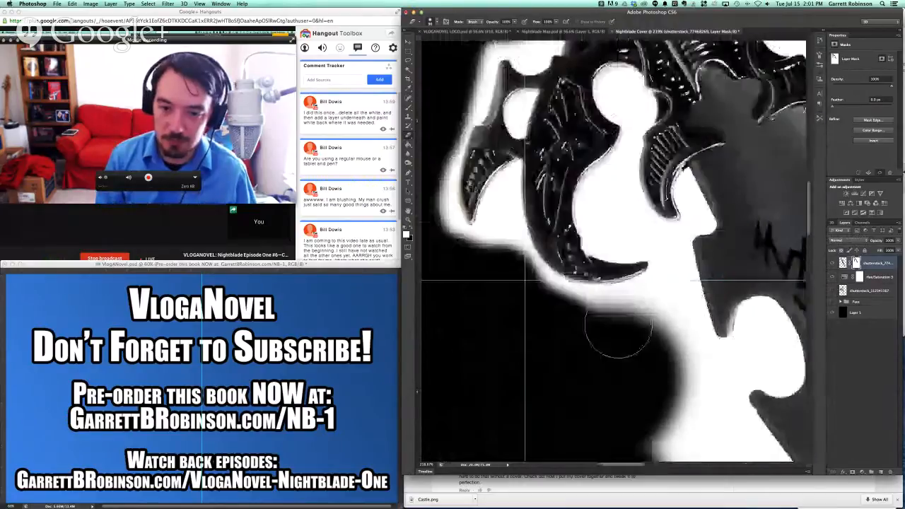
Step: Mask out the excess white below the guard and outside the upper part of the blade's left side
{"action": "mouse_move", "coordinate": [606, 323]}
{"action": "left_mouse_down"}
{"action": "mouse_move", "coordinate": [605, 333]}
{"action": "mouse_move", "coordinate": [656, 329]}
{"action": "mouse_move", "coordinate": [667, 374]}
{"action": "left_mouse_up"}
{"action": "scroll", "coordinate": [667, 374], "scroll_direction": "down", "scroll_amount": 8}
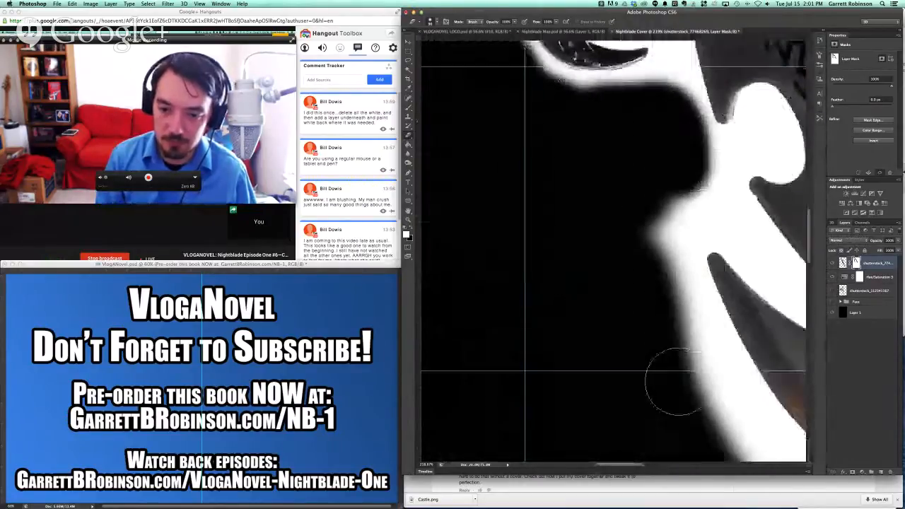
{"action": "mouse_move", "coordinate": [652, 293]}
{"action": "left_mouse_down"}
{"action": "mouse_move", "coordinate": [610, 207]}
{"action": "mouse_move", "coordinate": [605, 174]}
{"action": "mouse_move", "coordinate": [617, 220]}
{"action": "mouse_move", "coordinate": [565, 272]}
{"action": "mouse_move", "coordinate": [608, 403]}
{"action": "left_mouse_up"}
{"action": "scroll", "coordinate": [603, 406], "scroll_direction": "down", "scroll_amount": 6}
{"action": "scroll", "coordinate": [602, 405], "scroll_direction": "right", "scroll_amount": 4}
{"action": "scroll", "coordinate": [603, 404], "scroll_direction": "down", "scroll_amount": 3}
{"action": "scroll", "coordinate": [603, 405], "scroll_direction": "right", "scroll_amount": 2}
{"action": "mouse_move", "coordinate": [509, 282]}
{"action": "left_mouse_down"}
{"action": "mouse_move", "coordinate": [486, 226]}
{"action": "mouse_move", "coordinate": [534, 287]}
{"action": "mouse_move", "coordinate": [475, 195]}
{"action": "mouse_move", "coordinate": [593, 351]}
{"action": "left_mouse_up"}
Step: Mask out the outer white beside the notch and brown edge on the blade's left side
{"action": "scroll", "coordinate": [596, 352], "scroll_direction": "down", "scroll_amount": 3}
{"action": "scroll", "coordinate": [596, 351], "scroll_direction": "right", "scroll_amount": 5}
{"action": "scroll", "coordinate": [595, 351], "scroll_direction": "up", "scroll_amount": 5}
{"action": "scroll", "coordinate": [596, 351], "scroll_direction": "left", "scroll_amount": 4}
{"action": "scroll", "coordinate": [592, 355], "scroll_direction": "down", "scroll_amount": 8}
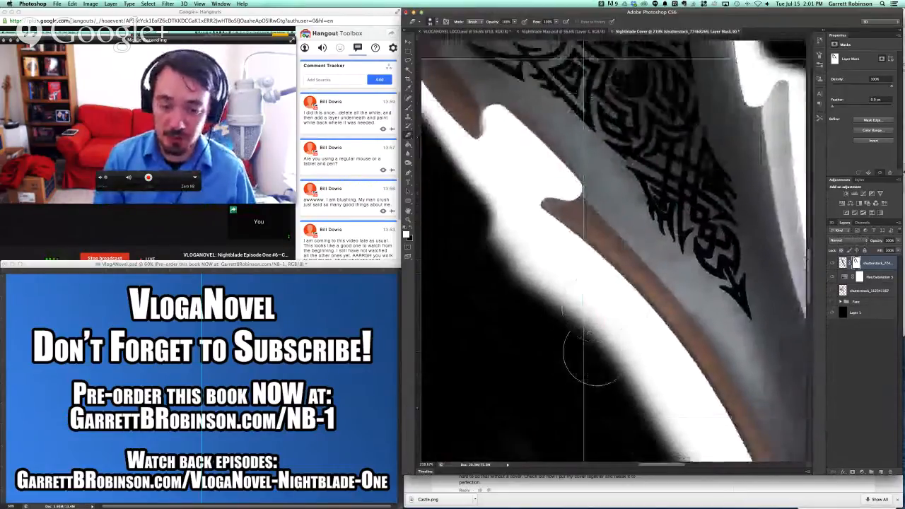
{"action": "mouse_move", "coordinate": [483, 203]}
{"action": "left_mouse_down"}
{"action": "mouse_move", "coordinate": [613, 309]}
{"action": "mouse_move", "coordinate": [656, 371]}
{"action": "left_mouse_up"}
Step: Mask out the white outside the middle stretch of the blade's left edge, following its curve toward the tip
{"action": "scroll", "coordinate": [663, 370], "scroll_direction": "down", "scroll_amount": 8}
{"action": "scroll", "coordinate": [665, 370], "scroll_direction": "right", "scroll_amount": 5}
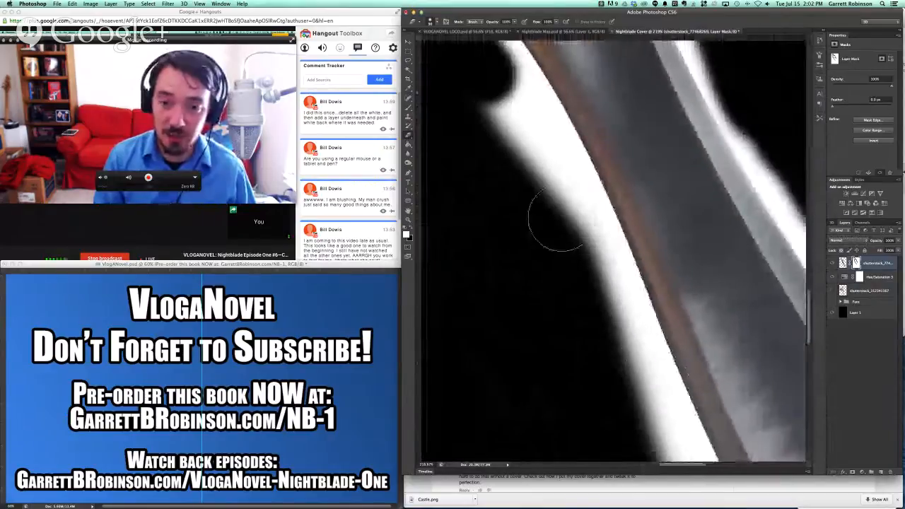
{"action": "mouse_move", "coordinate": [497, 125]}
{"action": "left_mouse_down"}
{"action": "mouse_move", "coordinate": [489, 92]}
{"action": "mouse_move", "coordinate": [551, 202]}
{"action": "mouse_move", "coordinate": [620, 369]}
{"action": "left_mouse_up"}
{"action": "scroll", "coordinate": [622, 371], "scroll_direction": "down", "scroll_amount": 6}
{"action": "scroll", "coordinate": [623, 371], "scroll_direction": "right", "scroll_amount": 3}
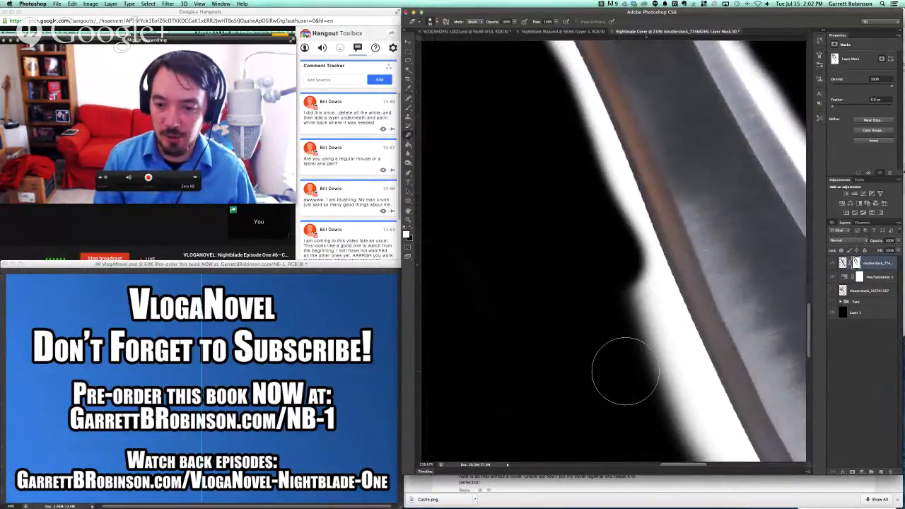
{"action": "mouse_move", "coordinate": [518, 135]}
{"action": "left_mouse_down"}
{"action": "mouse_move", "coordinate": [514, 114]}
{"action": "mouse_move", "coordinate": [573, 251]}
{"action": "mouse_move", "coordinate": [655, 397]}
{"action": "left_mouse_up"}
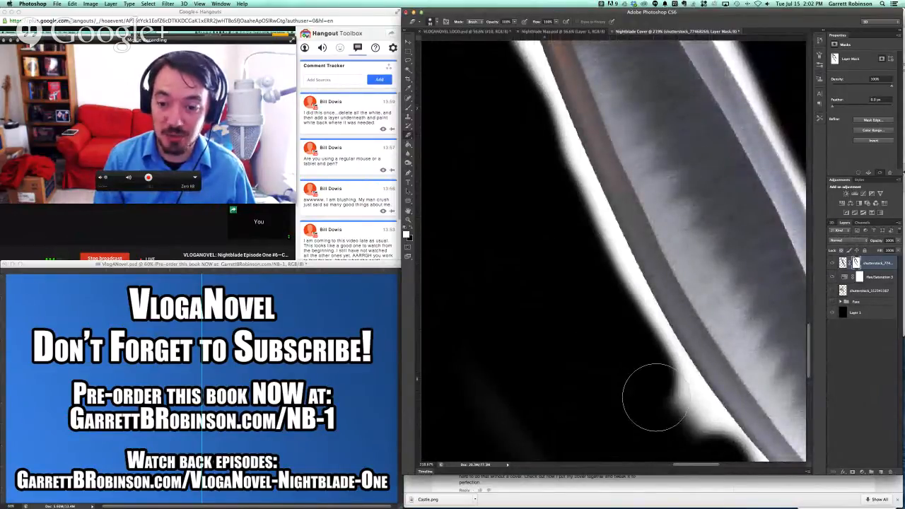
Step: Mask out the remaining white bump on the lower part of the blade's left edge near the tip
{"action": "scroll", "coordinate": [657, 398], "scroll_direction": "right", "scroll_amount": 8}
{"action": "scroll", "coordinate": [657, 399], "scroll_direction": "down", "scroll_amount": 4}
{"action": "scroll", "coordinate": [657, 399], "scroll_direction": "left", "scroll_amount": 5}
{"action": "scroll", "coordinate": [657, 399], "scroll_direction": "up", "scroll_amount": 3}
{"action": "scroll", "coordinate": [656, 399], "scroll_direction": "down", "scroll_amount": 5}
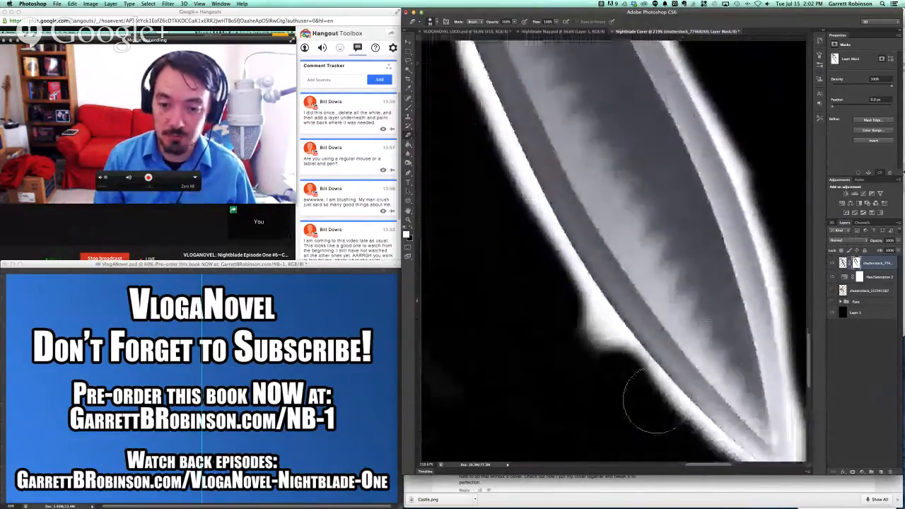
{"action": "mouse_move", "coordinate": [555, 309]}
{"action": "left_mouse_down"}
{"action": "mouse_move", "coordinate": [569, 311]}
{"action": "mouse_move", "coordinate": [608, 360]}
{"action": "left_mouse_up"}
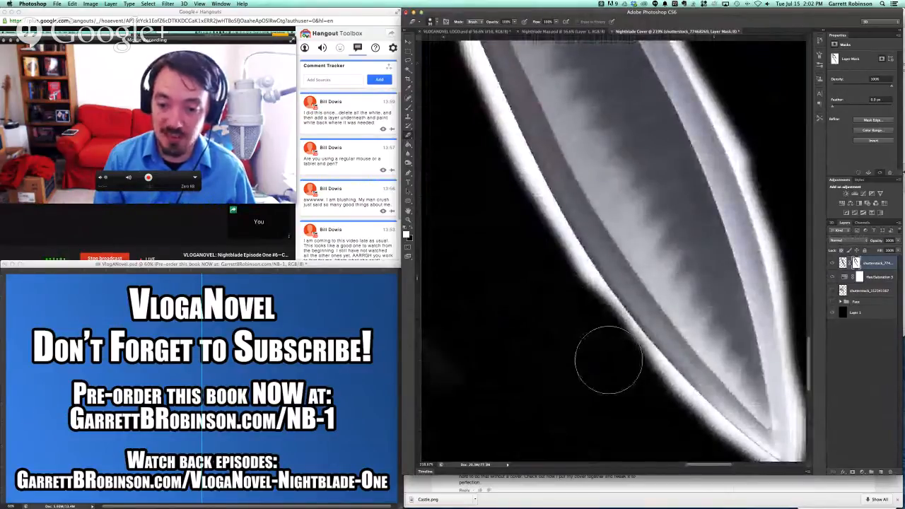
Step: Reduce the brush size and mask out the white halo around the blade's tip
{"action": "scroll", "coordinate": [608, 361], "scroll_direction": "right", "scroll_amount": 8}
{"action": "scroll", "coordinate": [607, 362], "scroll_direction": "left", "scroll_amount": 10}
{"action": "scroll", "coordinate": [606, 363], "scroll_direction": "down", "scroll_amount": 3}
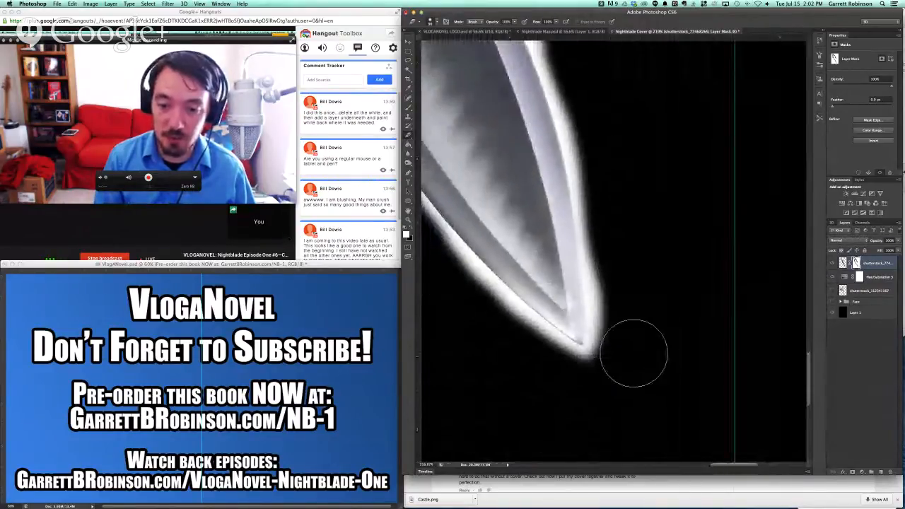
{"action": "scroll", "coordinate": [633, 353], "scroll_direction": "up", "scroll_amount": 5}
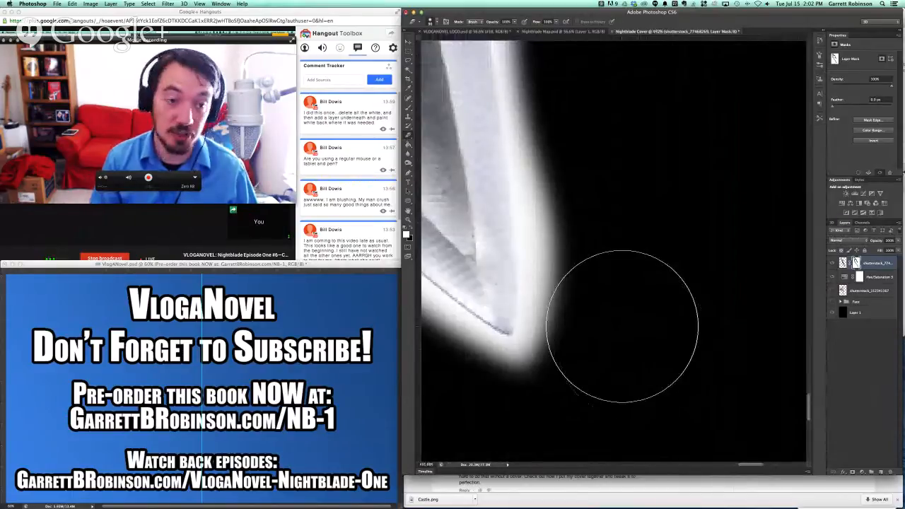
{"action": "key", "text": "bracketleft"}
{"action": "key", "text": "bracketleft"}
{"action": "key", "text": "bracketleft"}
{"action": "key", "text": "bracketleft"}
{"action": "key", "text": "bracketleft"}
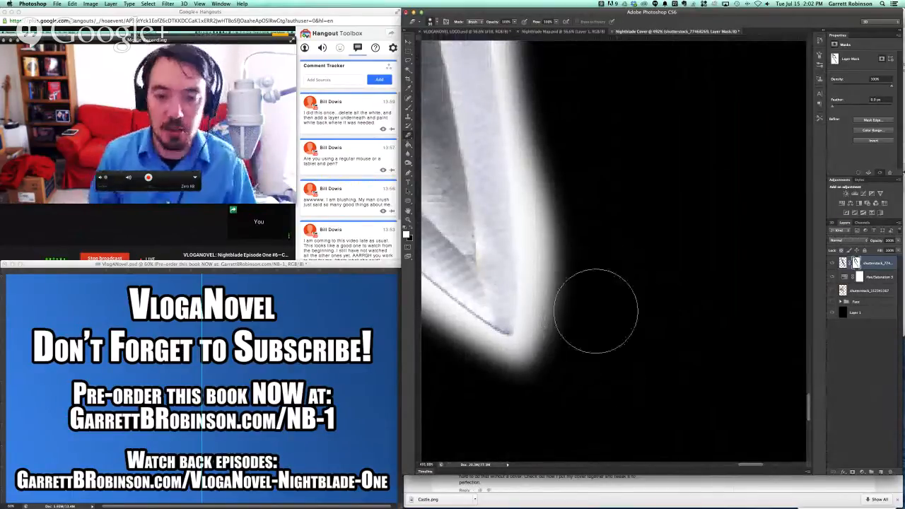
{"action": "left_click", "coordinate": [553, 331]}
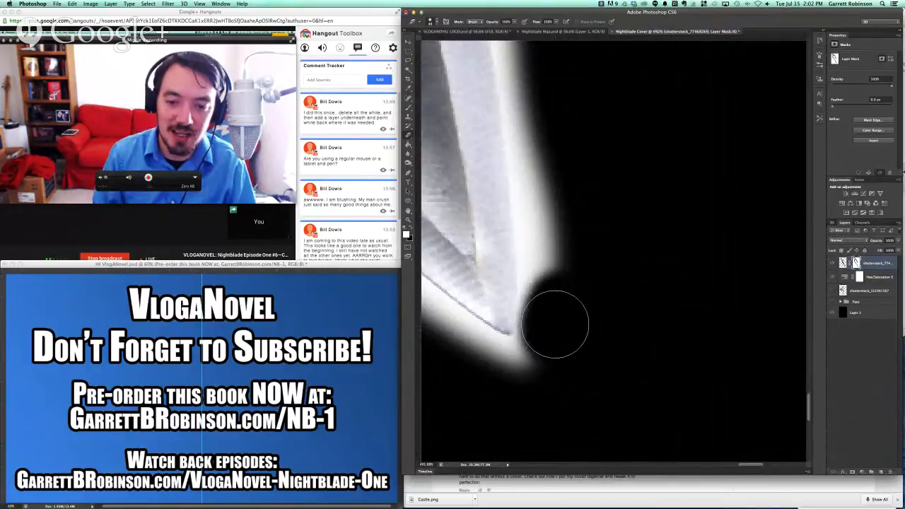
{"action": "left_click", "coordinate": [551, 243]}
{"action": "mouse_move", "coordinate": [546, 177]}
{"action": "left_mouse_down"}
{"action": "mouse_move", "coordinate": [562, 329]}
{"action": "mouse_move", "coordinate": [556, 353]}
{"action": "mouse_move", "coordinate": [557, 335]}
{"action": "mouse_move", "coordinate": [521, 385]}
{"action": "left_mouse_up"}
Step: Mask out the white fringe along the blade's right edge, working upward from the tip
{"action": "scroll", "coordinate": [573, 319], "scroll_direction": "up", "scroll_amount": 2}
{"action": "scroll", "coordinate": [572, 319], "scroll_direction": "up", "scroll_amount": 10}
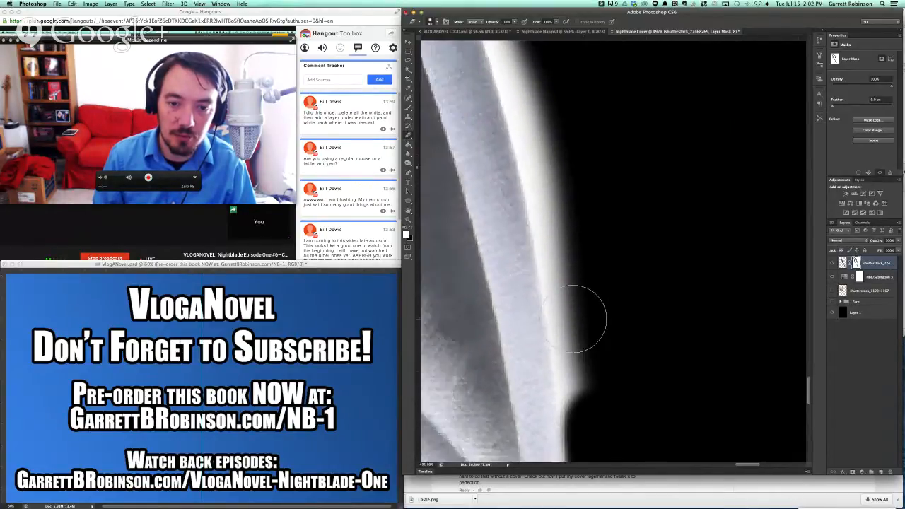
{"action": "mouse_move", "coordinate": [589, 326]}
{"action": "left_mouse_down"}
{"action": "mouse_move", "coordinate": [582, 269]}
{"action": "mouse_move", "coordinate": [593, 332]}
{"action": "left_mouse_up"}
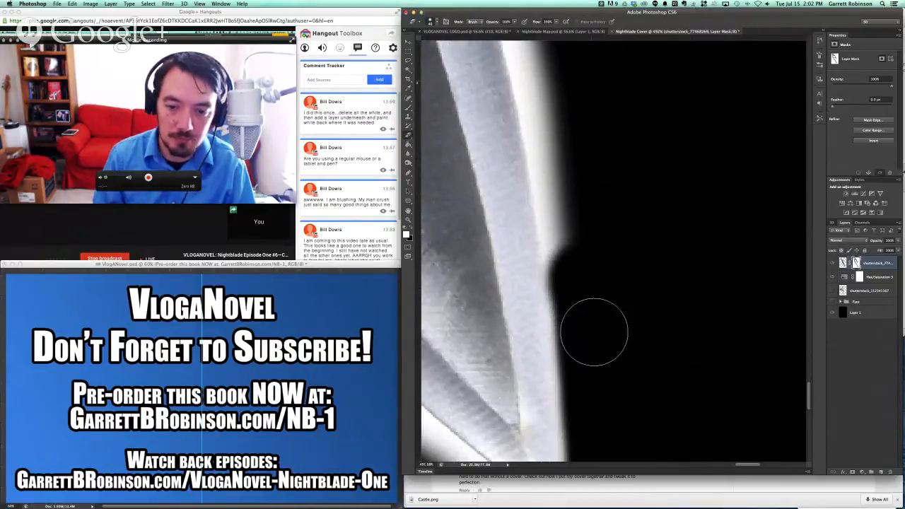
{"action": "mouse_move", "coordinate": [588, 292]}
{"action": "left_mouse_down"}
{"action": "mouse_move", "coordinate": [572, 213]}
{"action": "mouse_move", "coordinate": [586, 274]}
{"action": "left_mouse_up"}
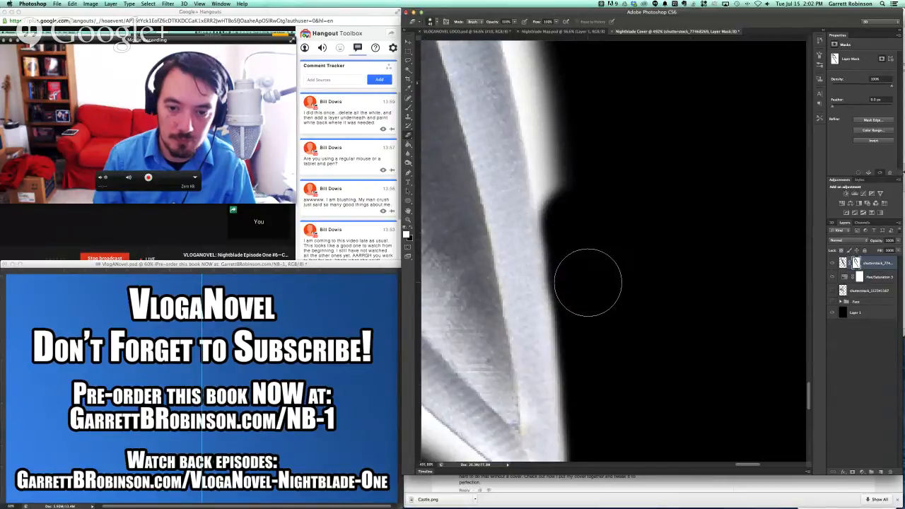
{"action": "scroll", "coordinate": [596, 267], "scroll_direction": "down", "scroll_amount": 5}
{"action": "scroll", "coordinate": [595, 266], "scroll_direction": "up", "scroll_amount": 8}
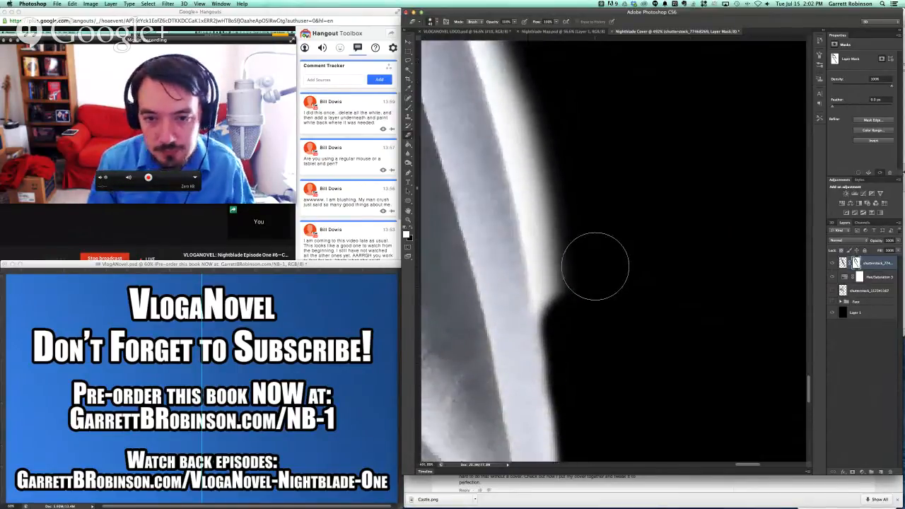
{"action": "scroll", "coordinate": [595, 266], "scroll_direction": "up", "scroll_amount": 3}
{"action": "mouse_move", "coordinate": [576, 375]}
{"action": "left_mouse_down"}
{"action": "mouse_move", "coordinate": [575, 389]}
{"action": "mouse_move", "coordinate": [570, 321]}
{"action": "mouse_move", "coordinate": [511, 99]}
{"action": "left_mouse_up"}
{"action": "scroll", "coordinate": [511, 99], "scroll_direction": "up", "scroll_amount": 5}
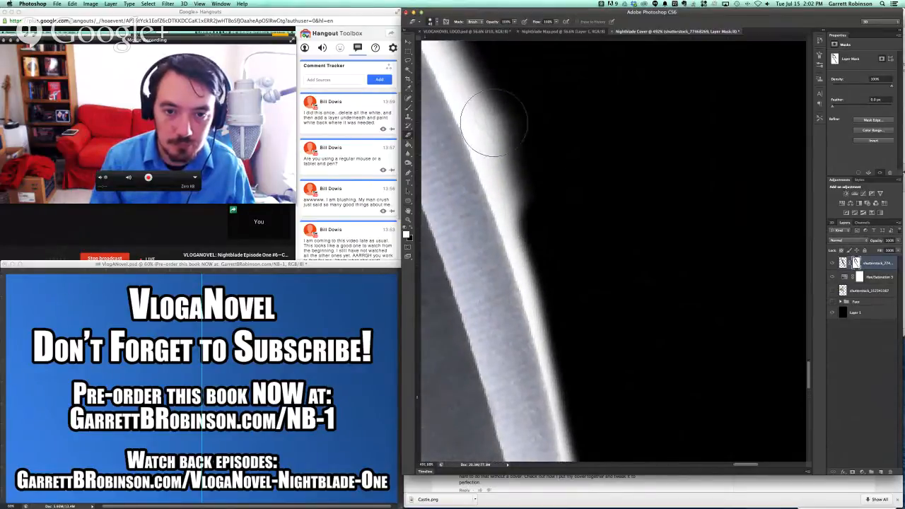
{"action": "scroll", "coordinate": [493, 123], "scroll_direction": "left", "scroll_amount": 3}
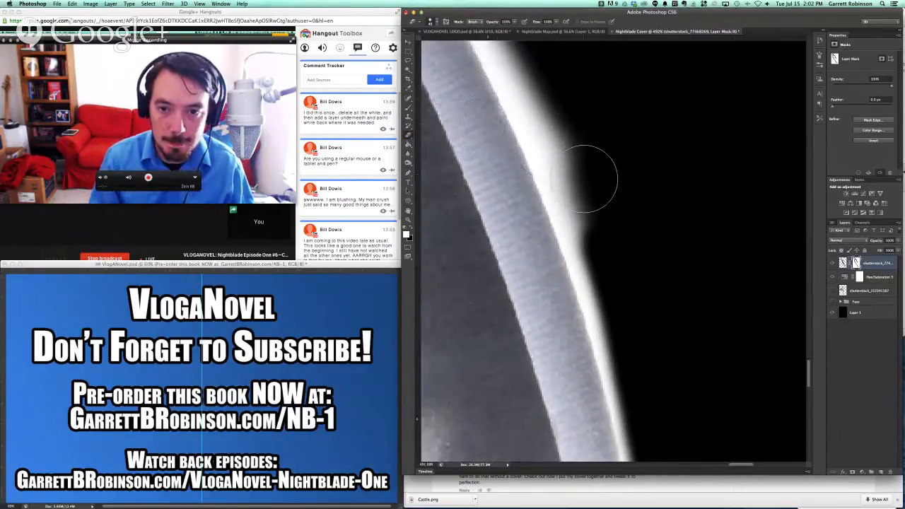
{"action": "mouse_move", "coordinate": [589, 210]}
{"action": "left_mouse_down"}
{"action": "mouse_move", "coordinate": [601, 222]}
{"action": "mouse_move", "coordinate": [581, 153]}
{"action": "mouse_move", "coordinate": [563, 128]}
{"action": "left_mouse_up"}
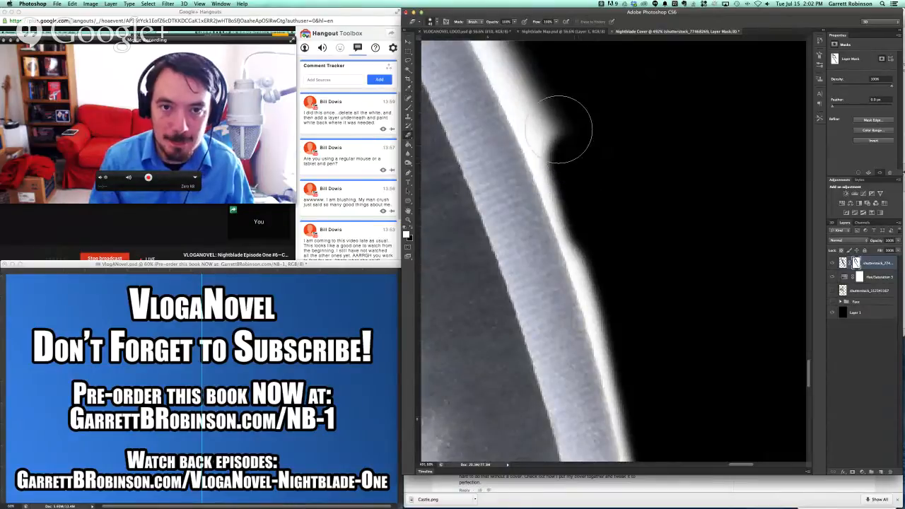
Step: Adjust the 40 px brush's hardness and mask the white fringe more tightly along the lower right edge of the blade
{"action": "left_click", "coordinate": [438, 22]}
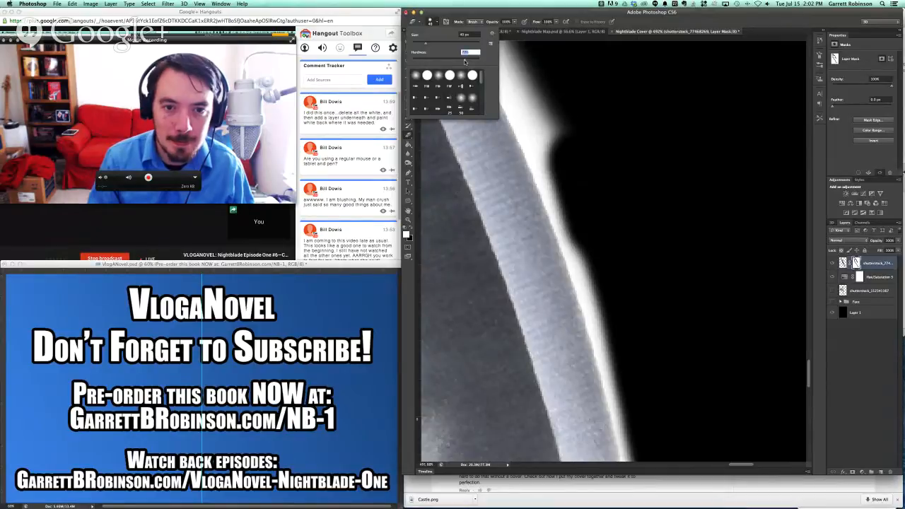
{"action": "key", "text": "Return"}
{"action": "mouse_move", "coordinate": [568, 138]}
{"action": "left_mouse_down"}
{"action": "mouse_move", "coordinate": [549, 95]}
{"action": "mouse_move", "coordinate": [635, 322]}
{"action": "left_mouse_up"}
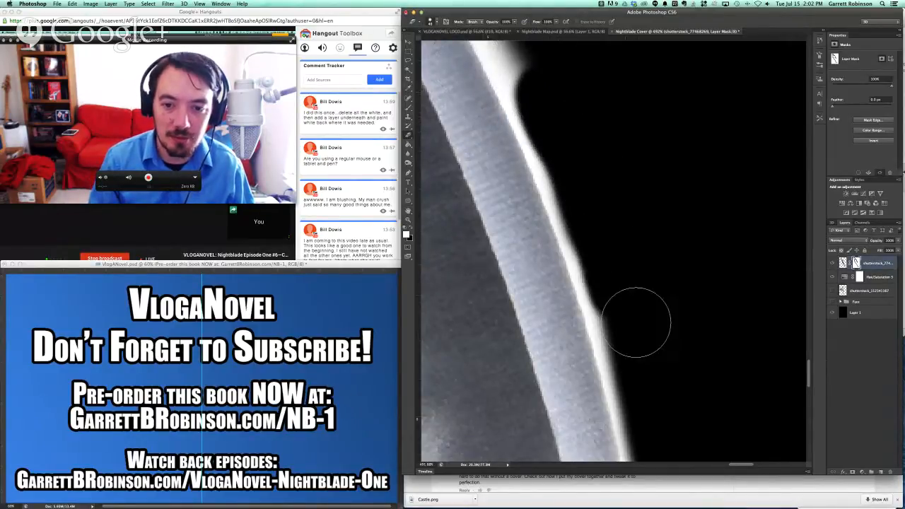
Step: Mask out the white fringe further up the straight stretch of the blade's right edge
{"action": "scroll", "coordinate": [636, 323], "scroll_direction": "down", "scroll_amount": 3}
{"action": "scroll", "coordinate": [636, 323], "scroll_direction": "up", "scroll_amount": 10}
{"action": "scroll", "coordinate": [636, 323], "scroll_direction": "left", "scroll_amount": 3}
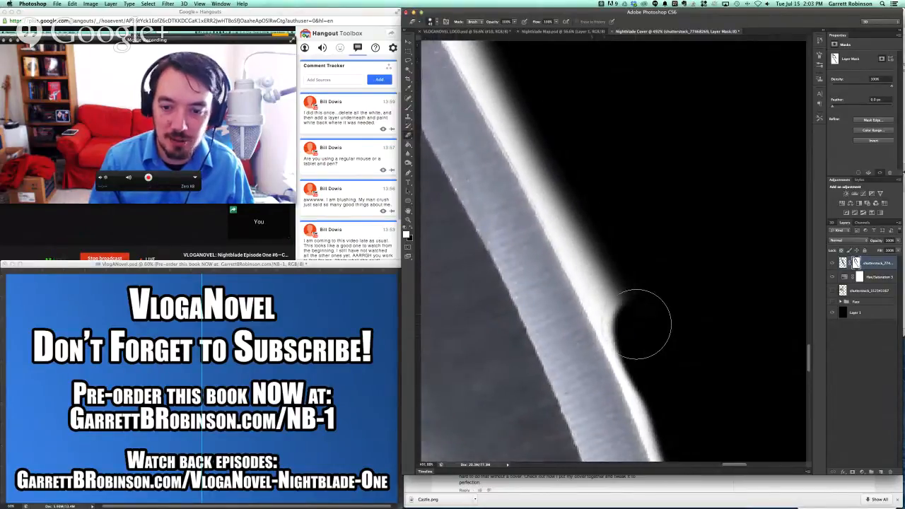
{"action": "scroll", "coordinate": [636, 325], "scroll_direction": "right", "scroll_amount": 2}
{"action": "mouse_move", "coordinate": [622, 313]}
{"action": "left_mouse_down"}
{"action": "mouse_move", "coordinate": [618, 301]}
{"action": "mouse_move", "coordinate": [666, 424]}
{"action": "mouse_move", "coordinate": [606, 253]}
{"action": "mouse_move", "coordinate": [612, 287]}
{"action": "mouse_move", "coordinate": [503, 74]}
{"action": "mouse_move", "coordinate": [573, 212]}
{"action": "left_mouse_up"}
{"action": "left_click_drag", "start_coordinate": [506, 76], "coordinate": [569, 177]}
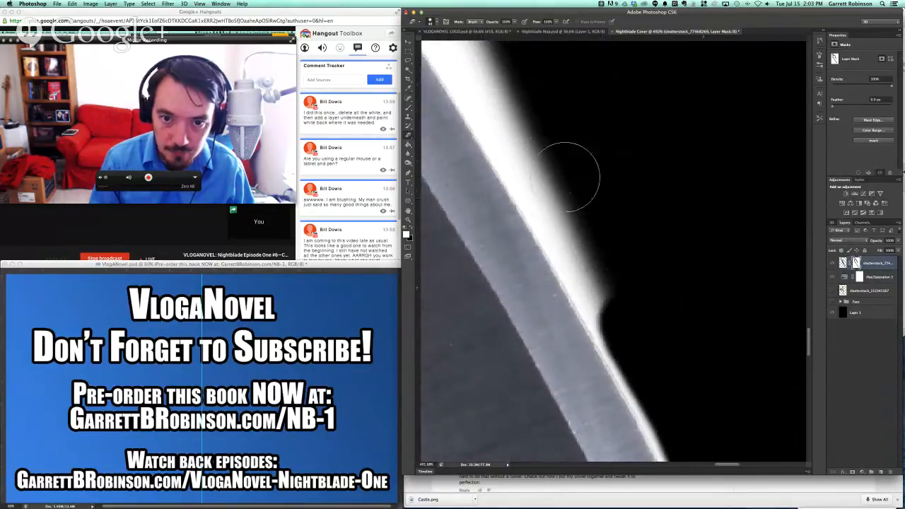
{"action": "mouse_move", "coordinate": [623, 312]}
{"action": "left_mouse_down"}
{"action": "mouse_move", "coordinate": [580, 210]}
{"action": "mouse_move", "coordinate": [569, 207]}
{"action": "mouse_move", "coordinate": [586, 245]}
{"action": "mouse_move", "coordinate": [505, 85]}
{"action": "mouse_move", "coordinate": [511, 115]}
{"action": "mouse_move", "coordinate": [555, 188]}
{"action": "left_mouse_up"}
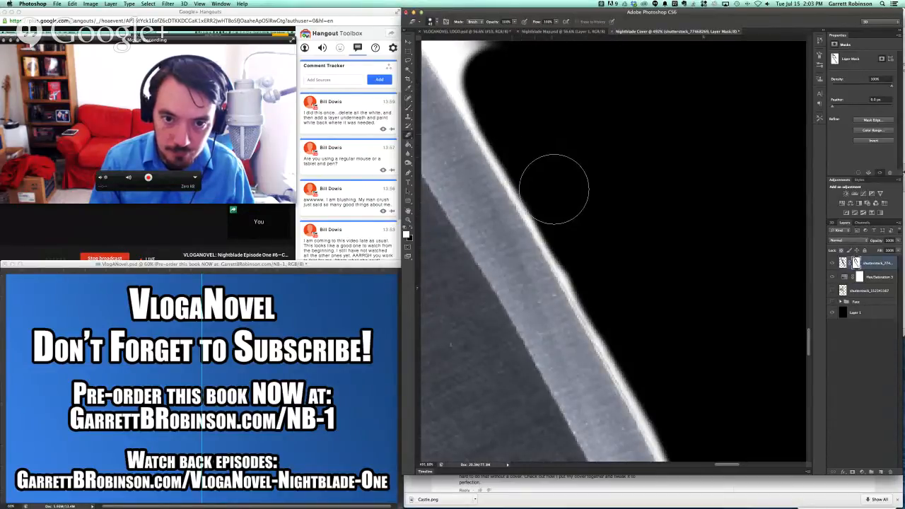
Step: Mask out the wide white band on the blade's right edge up to where the edge begins to curve
{"action": "scroll", "coordinate": [555, 188], "scroll_direction": "up", "scroll_amount": 6}
{"action": "scroll", "coordinate": [554, 188], "scroll_direction": "left", "scroll_amount": 3}
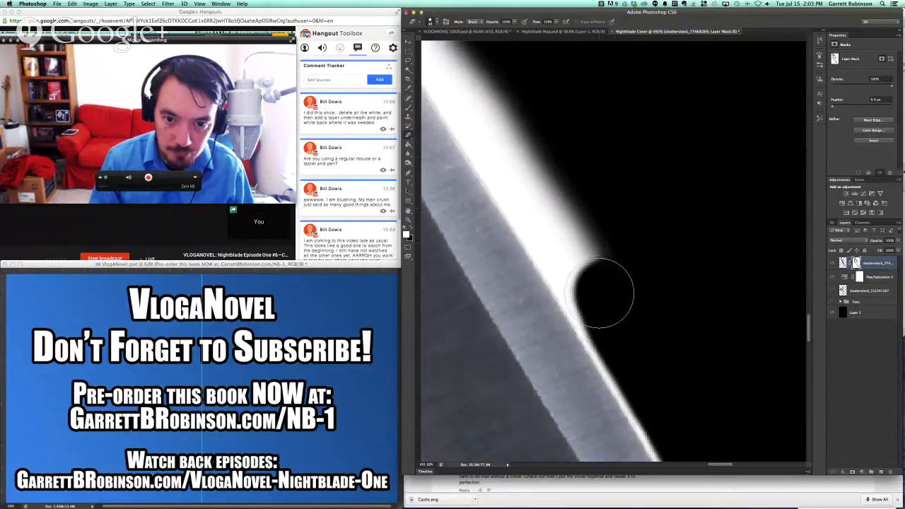
{"action": "mouse_move", "coordinate": [603, 292]}
{"action": "left_mouse_down"}
{"action": "mouse_move", "coordinate": [479, 77]}
{"action": "mouse_move", "coordinate": [545, 202]}
{"action": "mouse_move", "coordinate": [639, 338]}
{"action": "mouse_move", "coordinate": [519, 97]}
{"action": "mouse_move", "coordinate": [487, 64]}
{"action": "mouse_move", "coordinate": [573, 226]}
{"action": "left_mouse_up"}
{"action": "scroll", "coordinate": [615, 311], "scroll_direction": "up", "scroll_amount": 8}
{"action": "scroll", "coordinate": [614, 311], "scroll_direction": "left", "scroll_amount": 4}
{"action": "scroll", "coordinate": [616, 312], "scroll_direction": "down", "scroll_amount": 3}
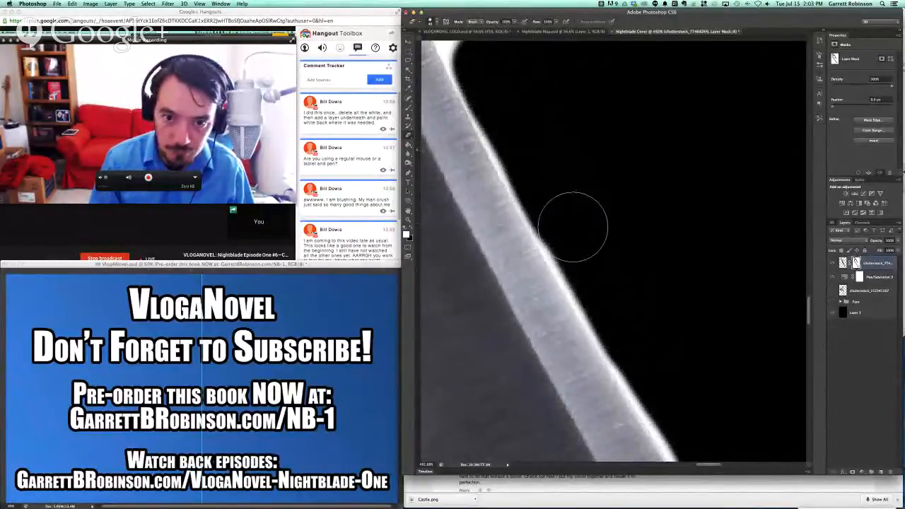
Step: Mask out the white along the curved stretch of the blade's right edge, up toward the notch
{"action": "scroll", "coordinate": [573, 226], "scroll_direction": "up", "scroll_amount": 9}
{"action": "scroll", "coordinate": [572, 226], "scroll_direction": "left", "scroll_amount": 4}
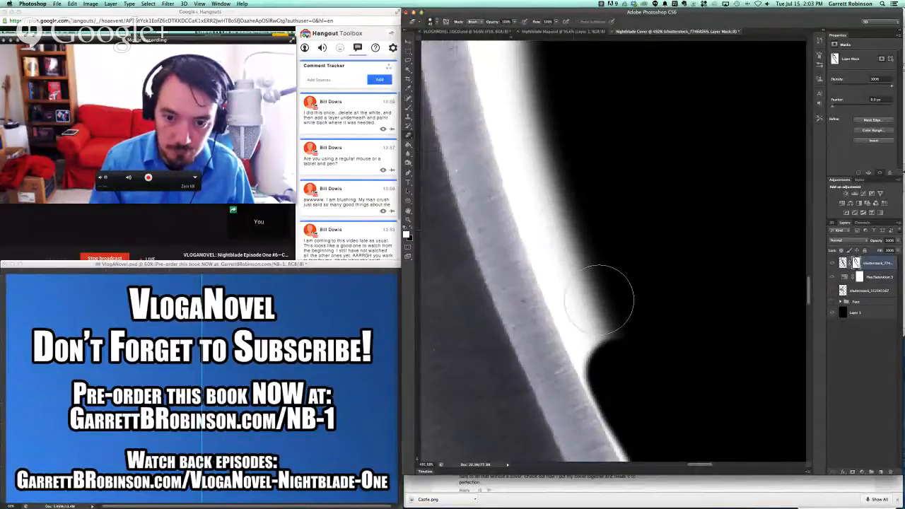
{"action": "left_click_drag", "start_coordinate": [613, 360], "coordinate": [515, 90]}
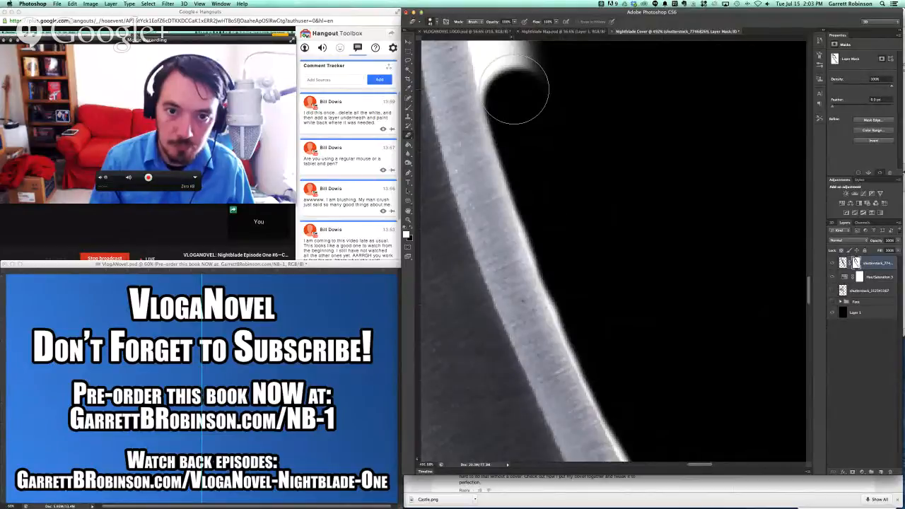
{"action": "scroll", "coordinate": [535, 127], "scroll_direction": "up", "scroll_amount": 9}
{"action": "scroll", "coordinate": [535, 128], "scroll_direction": "left", "scroll_amount": 3}
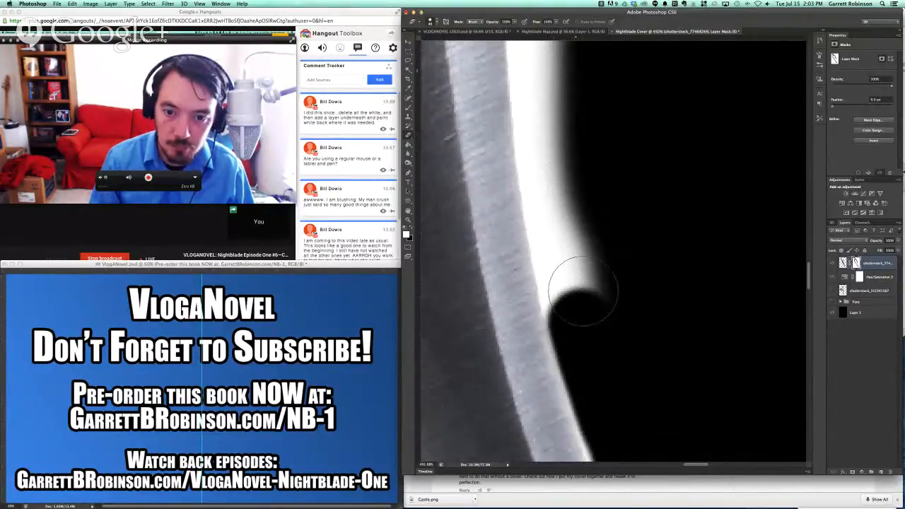
{"action": "mouse_move", "coordinate": [581, 309]}
{"action": "left_mouse_down"}
{"action": "mouse_move", "coordinate": [549, 137]}
{"action": "mouse_move", "coordinate": [549, 61]}
{"action": "mouse_move", "coordinate": [566, 171]}
{"action": "left_mouse_up"}
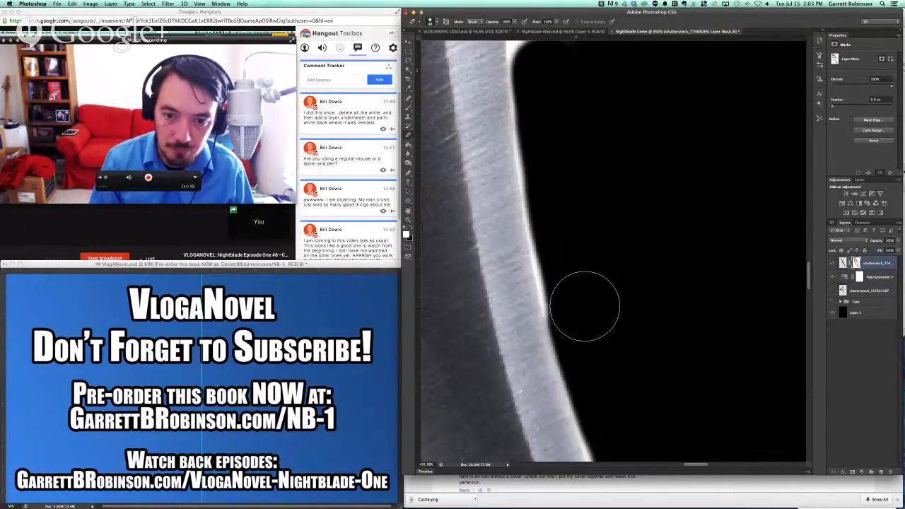
Step: Mask out the white around the pointed spur on the blade's right edge and inside the bottom of the notch
{"action": "scroll", "coordinate": [584, 305], "scroll_direction": "up", "scroll_amount": 10}
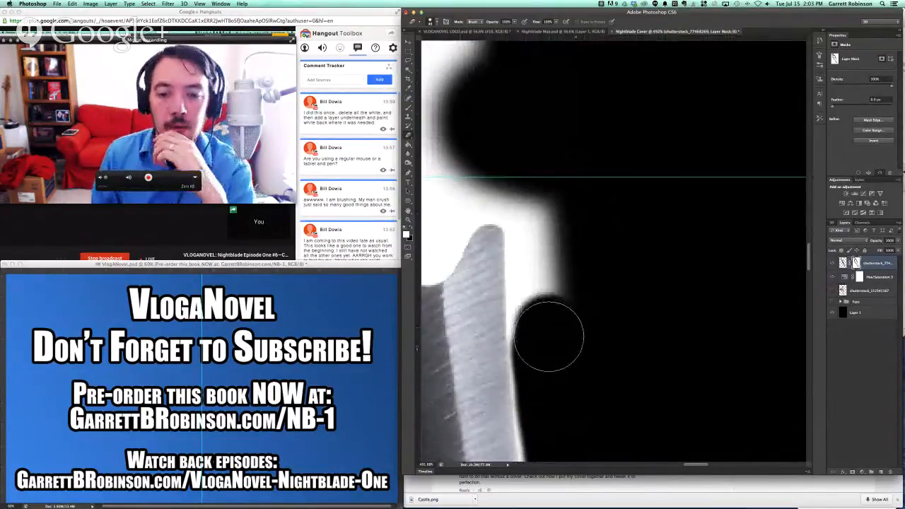
{"action": "mouse_move", "coordinate": [549, 337]}
{"action": "left_mouse_down"}
{"action": "mouse_move", "coordinate": [541, 219]}
{"action": "mouse_move", "coordinate": [530, 164]}
{"action": "left_mouse_up"}
{"action": "scroll", "coordinate": [530, 165], "scroll_direction": "left", "scroll_amount": 5}
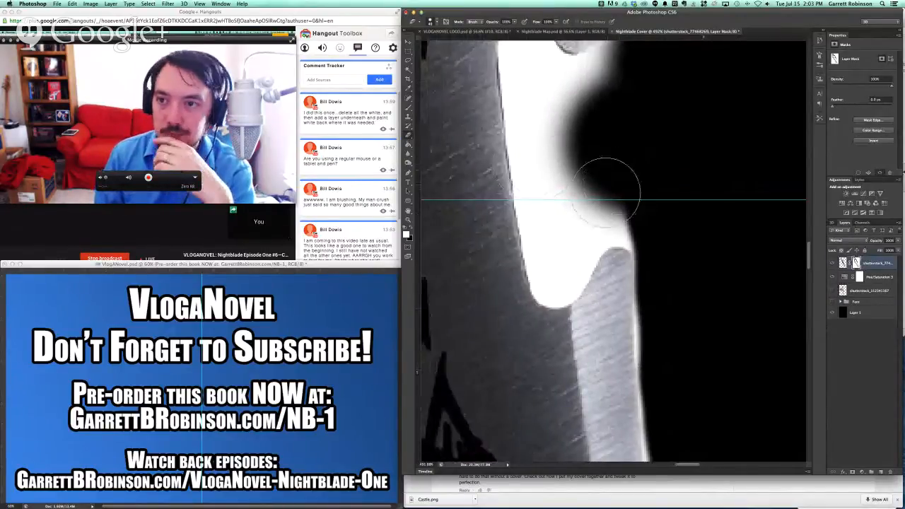
{"action": "mouse_move", "coordinate": [625, 196]}
{"action": "left_mouse_down"}
{"action": "mouse_move", "coordinate": [642, 202]}
{"action": "mouse_move", "coordinate": [592, 205]}
{"action": "mouse_move", "coordinate": [566, 226]}
{"action": "mouse_move", "coordinate": [563, 242]}
{"action": "left_mouse_up"}
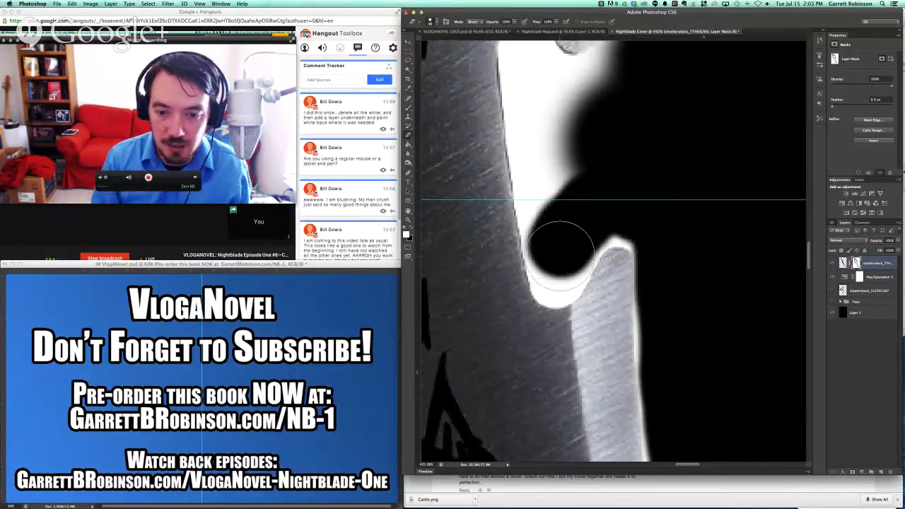
{"action": "left_click_drag", "start_coordinate": [557, 259], "coordinate": [561, 268]}
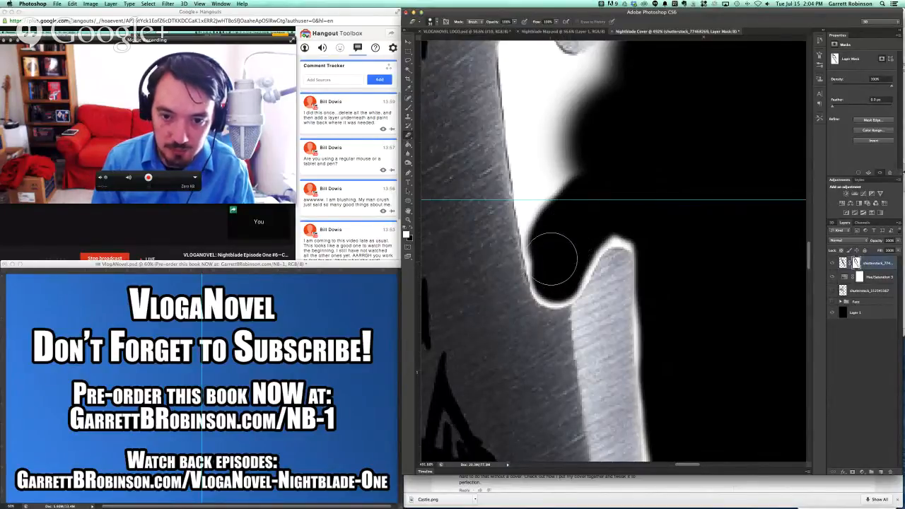
Step: Mask out the white in the upper part of the right-side notch and around the tip of the barb above it
{"action": "mouse_move", "coordinate": [553, 220]}
{"action": "left_mouse_down"}
{"action": "mouse_move", "coordinate": [538, 104]}
{"action": "mouse_move", "coordinate": [559, 152]}
{"action": "mouse_move", "coordinate": [567, 106]}
{"action": "left_mouse_up"}
{"action": "scroll", "coordinate": [555, 170], "scroll_direction": "up", "scroll_amount": 5}
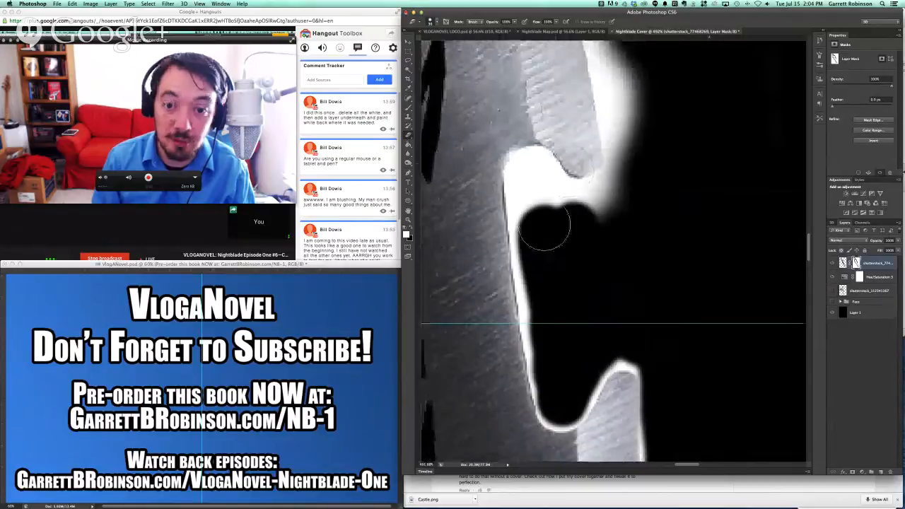
{"action": "left_click_drag", "start_coordinate": [550, 263], "coordinate": [549, 311]}
{"action": "mouse_move", "coordinate": [543, 273]}
{"action": "left_mouse_down"}
{"action": "mouse_move", "coordinate": [532, 181]}
{"action": "mouse_move", "coordinate": [565, 204]}
{"action": "mouse_move", "coordinate": [606, 206]}
{"action": "mouse_move", "coordinate": [632, 179]}
{"action": "mouse_move", "coordinate": [638, 141]}
{"action": "mouse_move", "coordinate": [630, 89]}
{"action": "left_mouse_up"}
{"action": "scroll", "coordinate": [634, 84], "scroll_direction": "up", "scroll_amount": 5}
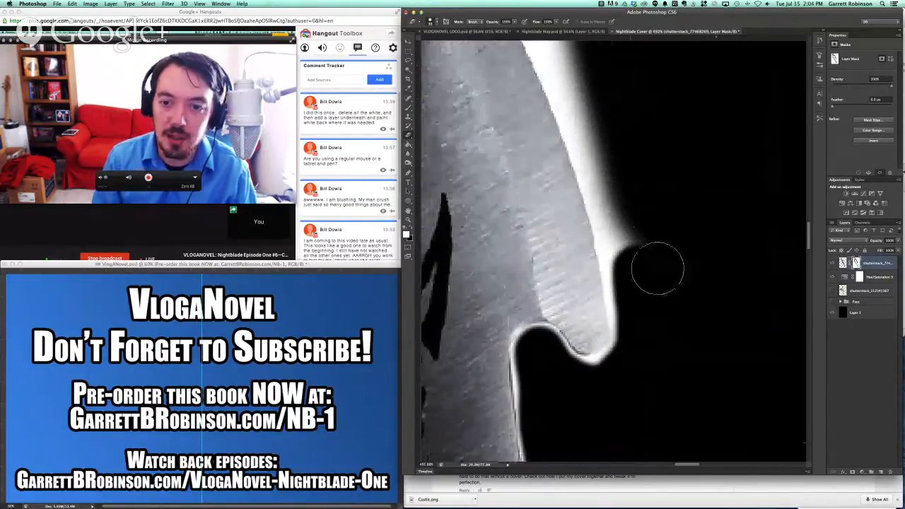
Step: Mask out the white along the blade's right edge above the barb, up to and around the tip of the long spike
{"action": "mouse_move", "coordinate": [642, 334]}
{"action": "left_mouse_down"}
{"action": "mouse_move", "coordinate": [639, 285]}
{"action": "mouse_move", "coordinate": [582, 76]}
{"action": "left_mouse_up"}
{"action": "scroll", "coordinate": [583, 80], "scroll_direction": "up", "scroll_amount": 2}
{"action": "scroll", "coordinate": [580, 80], "scroll_direction": "up", "scroll_amount": 4}
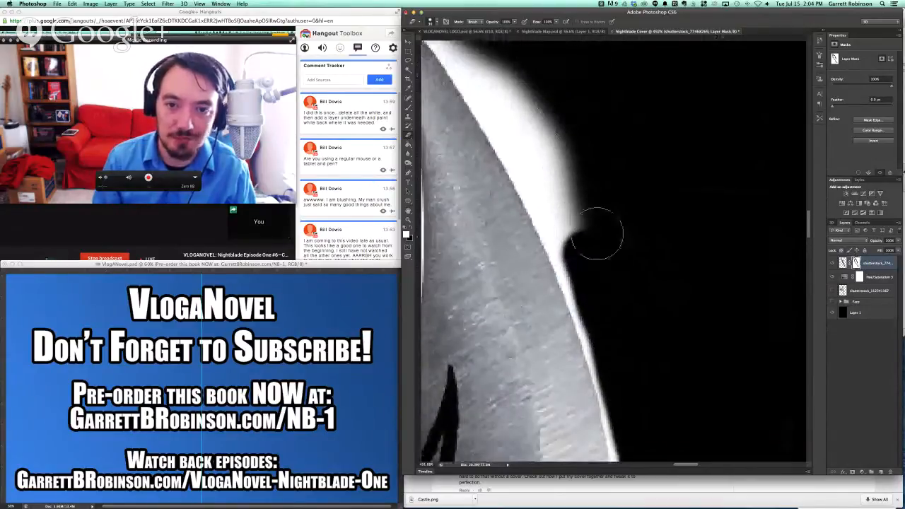
{"action": "mouse_move", "coordinate": [601, 304]}
{"action": "left_mouse_down"}
{"action": "mouse_move", "coordinate": [594, 263]}
{"action": "mouse_move", "coordinate": [529, 141]}
{"action": "mouse_move", "coordinate": [464, 54]}
{"action": "mouse_move", "coordinate": [558, 141]}
{"action": "mouse_move", "coordinate": [588, 207]}
{"action": "left_mouse_up"}
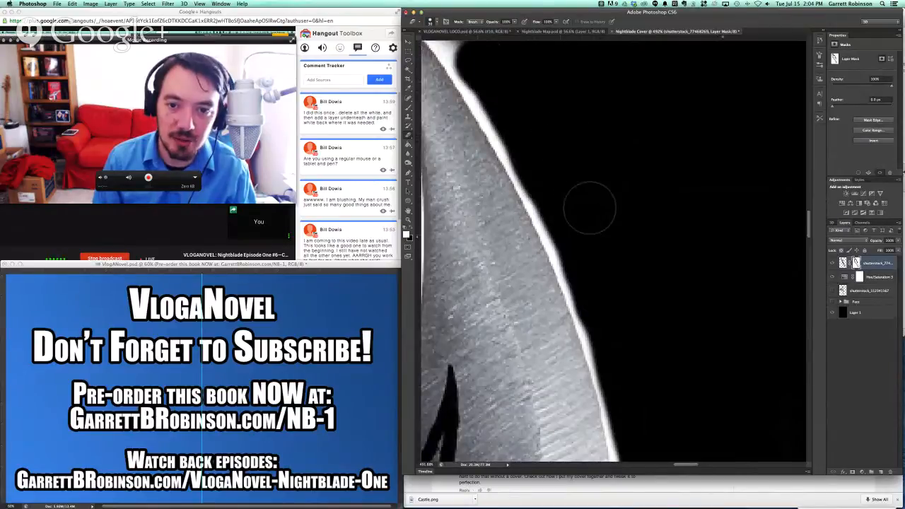
{"action": "scroll", "coordinate": [607, 221], "scroll_direction": "up", "scroll_amount": 5}
{"action": "scroll", "coordinate": [606, 221], "scroll_direction": "left", "scroll_amount": 5}
{"action": "mouse_move", "coordinate": [653, 227]}
{"action": "left_mouse_down"}
{"action": "mouse_move", "coordinate": [544, 138]}
{"action": "mouse_move", "coordinate": [510, 125]}
{"action": "mouse_move", "coordinate": [565, 203]}
{"action": "mouse_move", "coordinate": [559, 189]}
{"action": "mouse_move", "coordinate": [581, 200]}
{"action": "left_mouse_up"}
Step: Mask out the white inside the deep U-shaped slot between the long spike and the main blade
{"action": "scroll", "coordinate": [554, 170], "scroll_direction": "down", "scroll_amount": 3}
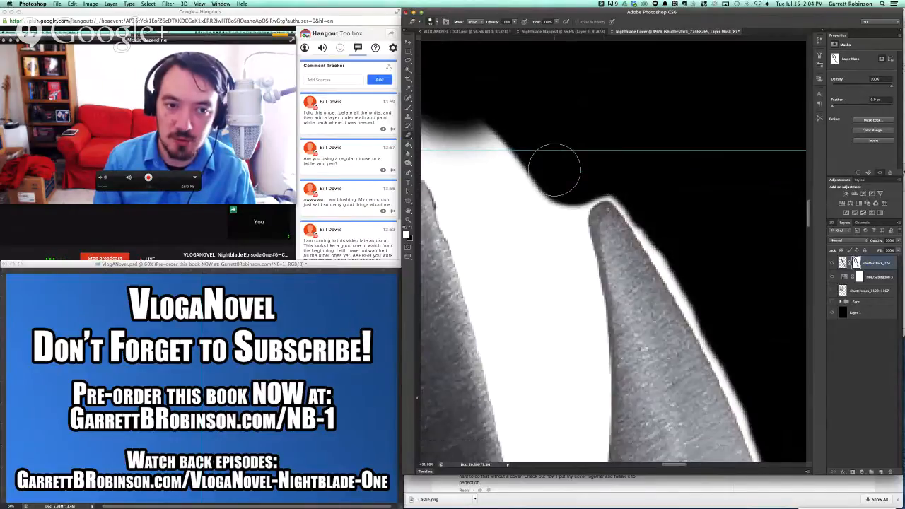
{"action": "mouse_move", "coordinate": [554, 141]}
{"action": "left_mouse_down"}
{"action": "mouse_move", "coordinate": [549, 121]}
{"action": "mouse_move", "coordinate": [556, 166]}
{"action": "mouse_move", "coordinate": [570, 182]}
{"action": "mouse_move", "coordinate": [580, 302]}
{"action": "mouse_move", "coordinate": [581, 275]}
{"action": "mouse_move", "coordinate": [577, 360]}
{"action": "left_mouse_up"}
{"action": "scroll", "coordinate": [577, 360], "scroll_direction": "down", "scroll_amount": 2}
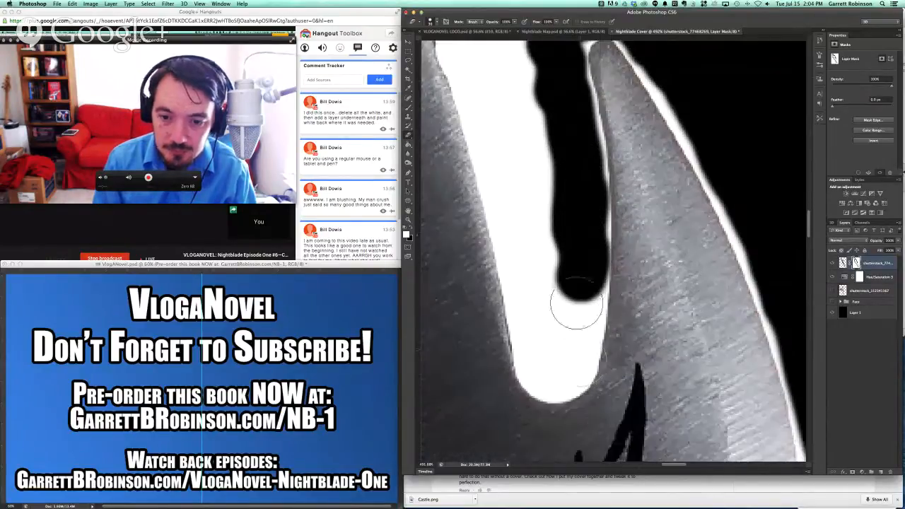
{"action": "mouse_move", "coordinate": [576, 306]}
{"action": "left_mouse_down"}
{"action": "mouse_move", "coordinate": [577, 295]}
{"action": "mouse_move", "coordinate": [574, 351]}
{"action": "mouse_move", "coordinate": [560, 371]}
{"action": "mouse_move", "coordinate": [545, 370]}
{"action": "mouse_move", "coordinate": [525, 187]}
{"action": "mouse_move", "coordinate": [536, 182]}
{"action": "mouse_move", "coordinate": [550, 253]}
{"action": "left_mouse_up"}
{"action": "left_click_drag", "start_coordinate": [525, 146], "coordinate": [526, 150]}
{"action": "mouse_move", "coordinate": [531, 118]}
{"action": "left_mouse_down"}
{"action": "mouse_move", "coordinate": [539, 228]}
{"action": "mouse_move", "coordinate": [487, 98]}
{"action": "mouse_move", "coordinate": [470, 85]}
{"action": "mouse_move", "coordinate": [466, 132]}
{"action": "mouse_move", "coordinate": [478, 144]}
{"action": "mouse_move", "coordinate": [498, 249]}
{"action": "mouse_move", "coordinate": [529, 307]}
{"action": "mouse_move", "coordinate": [541, 371]}
{"action": "mouse_move", "coordinate": [529, 370]}
{"action": "mouse_move", "coordinate": [482, 171]}
{"action": "left_mouse_up"}
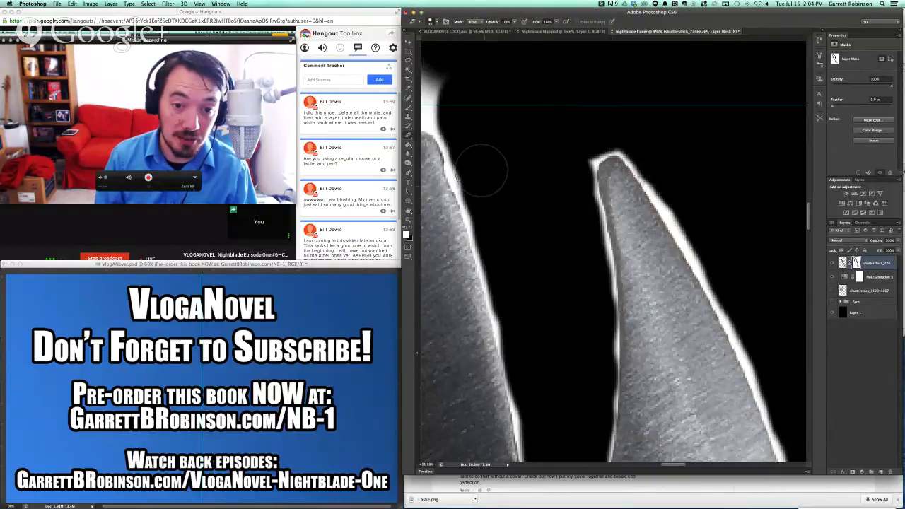
Step: Mask out the white inside the large round notch in the blade's right edge, above the U-shaped slot
{"action": "scroll", "coordinate": [479, 154], "scroll_direction": "up", "scroll_amount": 5}
{"action": "scroll", "coordinate": [528, 181], "scroll_direction": "left", "scroll_amount": 6}
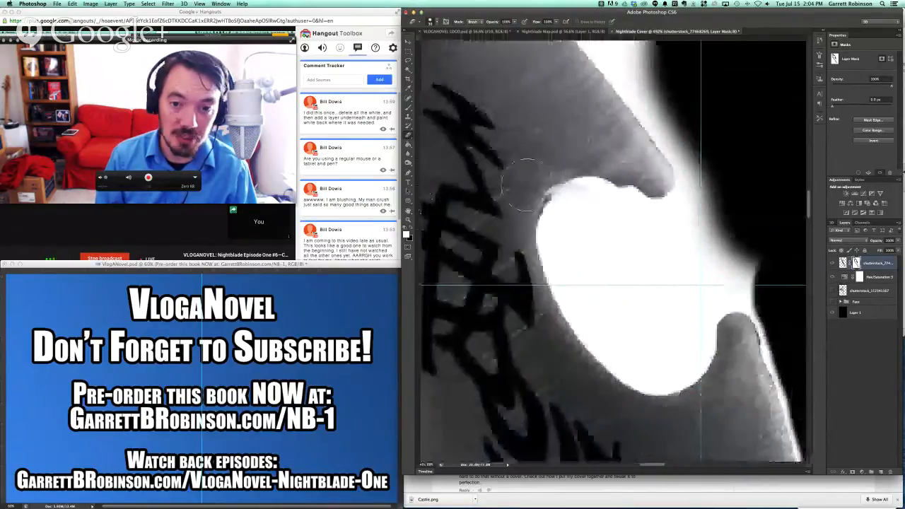
{"action": "scroll", "coordinate": [592, 213], "scroll_direction": "right", "scroll_amount": 2}
{"action": "mouse_move", "coordinate": [589, 212]}
{"action": "left_mouse_down"}
{"action": "mouse_move", "coordinate": [609, 216]}
{"action": "mouse_move", "coordinate": [602, 203]}
{"action": "mouse_move", "coordinate": [546, 221]}
{"action": "mouse_move", "coordinate": [492, 201]}
{"action": "mouse_move", "coordinate": [464, 229]}
{"action": "mouse_move", "coordinate": [499, 322]}
{"action": "mouse_move", "coordinate": [551, 357]}
{"action": "mouse_move", "coordinate": [589, 328]}
{"action": "mouse_move", "coordinate": [594, 289]}
{"action": "mouse_move", "coordinate": [631, 216]}
{"action": "mouse_move", "coordinate": [621, 280]}
{"action": "mouse_move", "coordinate": [605, 269]}
{"action": "mouse_move", "coordinate": [622, 256]}
{"action": "mouse_move", "coordinate": [590, 259]}
{"action": "mouse_move", "coordinate": [502, 236]}
{"action": "mouse_move", "coordinate": [531, 269]}
{"action": "mouse_move", "coordinate": [561, 280]}
{"action": "left_mouse_up"}
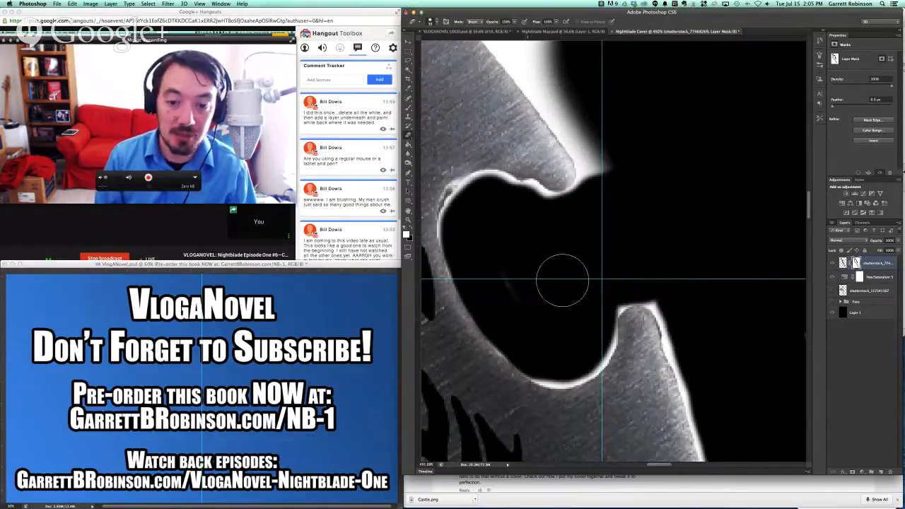
Step: Mask out the white along the slanted edge of the blade tooth above the round notch and over its upper corner
{"action": "scroll", "coordinate": [559, 325], "scroll_direction": "up", "scroll_amount": 5}
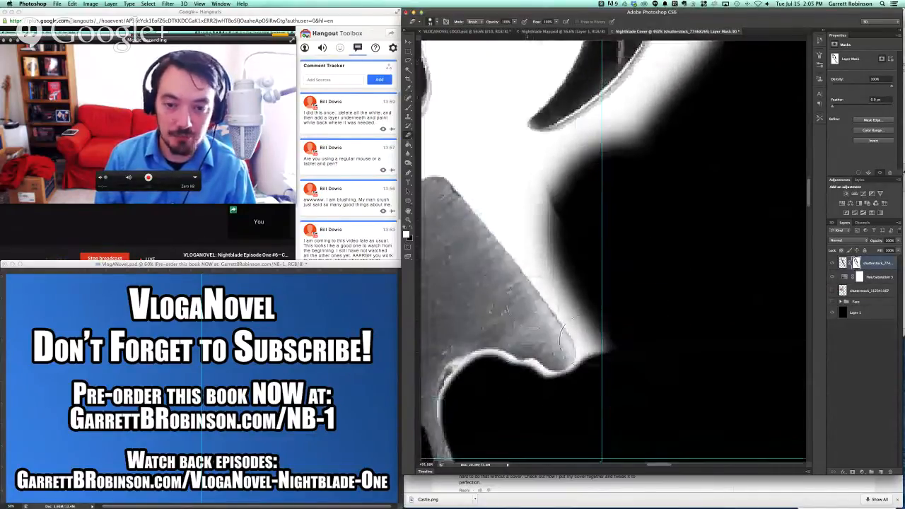
{"action": "mouse_move", "coordinate": [616, 342]}
{"action": "left_mouse_down"}
{"action": "mouse_move", "coordinate": [549, 237]}
{"action": "mouse_move", "coordinate": [589, 309]}
{"action": "mouse_move", "coordinate": [523, 209]}
{"action": "mouse_move", "coordinate": [548, 255]}
{"action": "mouse_move", "coordinate": [490, 179]}
{"action": "mouse_move", "coordinate": [510, 201]}
{"action": "left_mouse_up"}
{"action": "scroll", "coordinate": [521, 205], "scroll_direction": "left", "scroll_amount": 5}
{"action": "scroll", "coordinate": [521, 205], "scroll_direction": "up", "scroll_amount": 4}
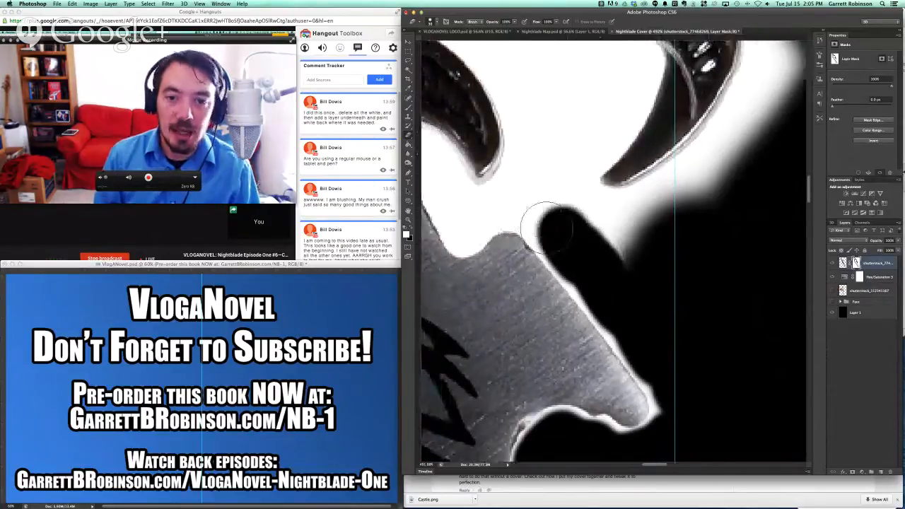
{"action": "left_click", "coordinate": [545, 225]}
{"action": "key", "text": "b"}
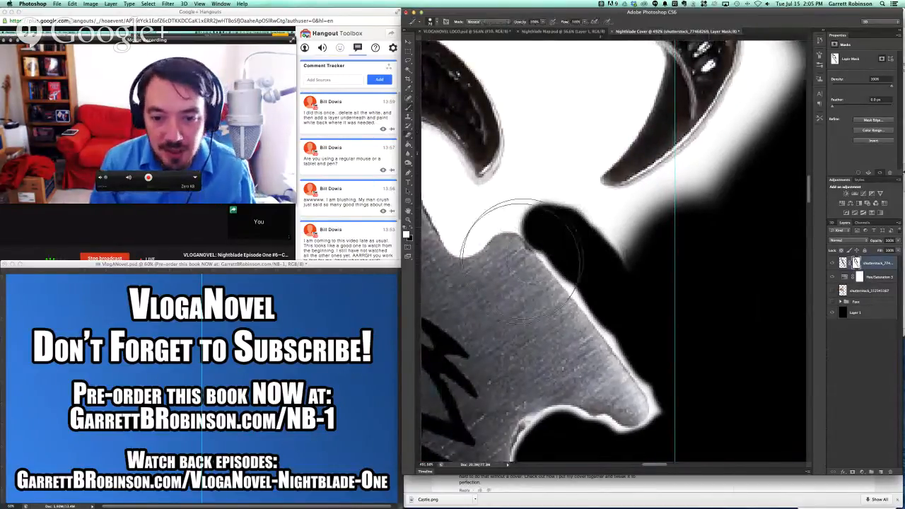
{"action": "key", "text": "bracketleft"}
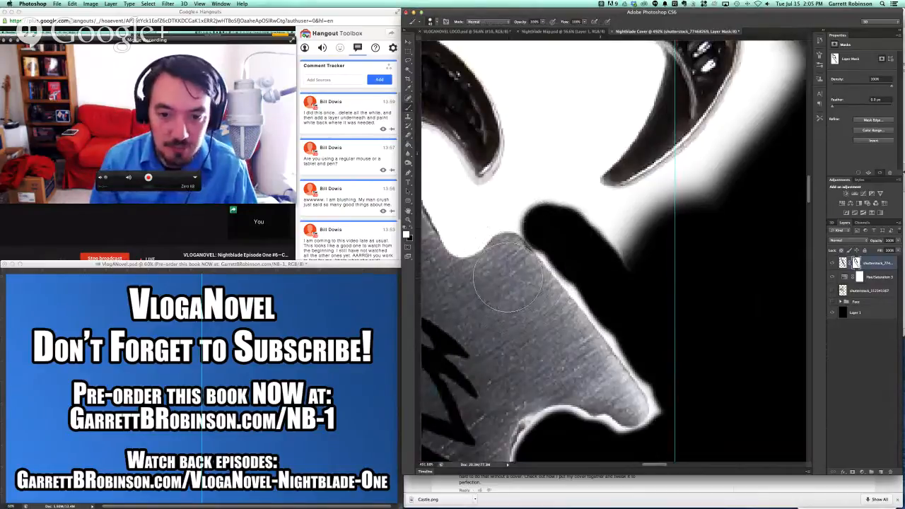
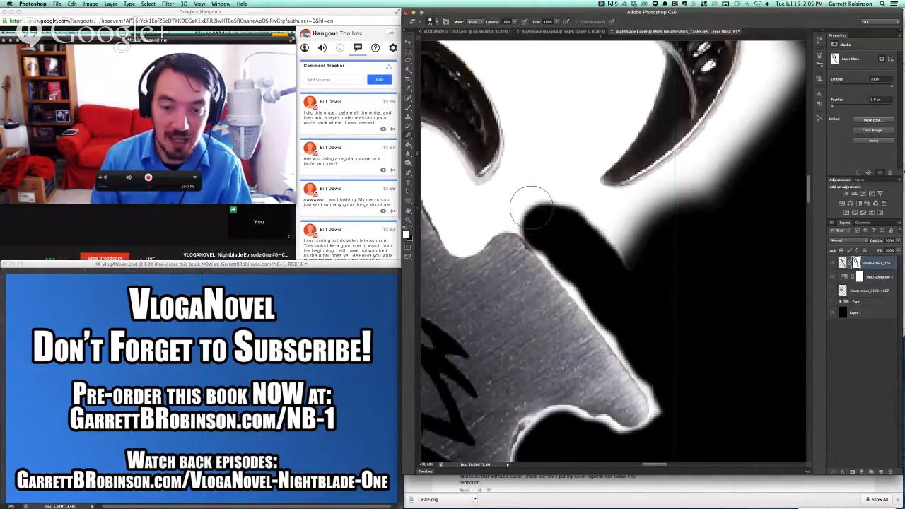
{"action": "left_click", "coordinate": [531, 207]}
{"action": "left_click", "coordinate": [505, 206]}
{"action": "left_click", "coordinate": [491, 206]}
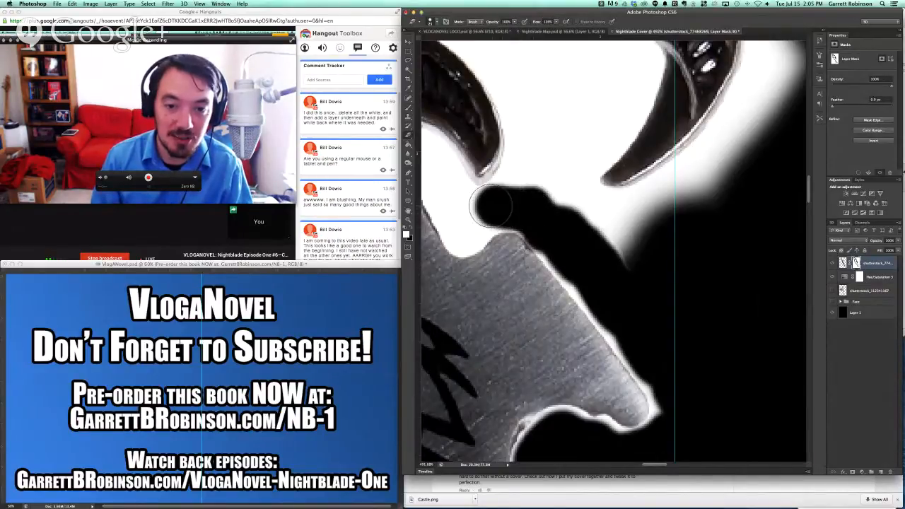
Step: Mask out the white pocket between the top of the blade and the underside of the guard's small claw
{"action": "scroll", "coordinate": [489, 206], "scroll_direction": "left", "scroll_amount": 5}
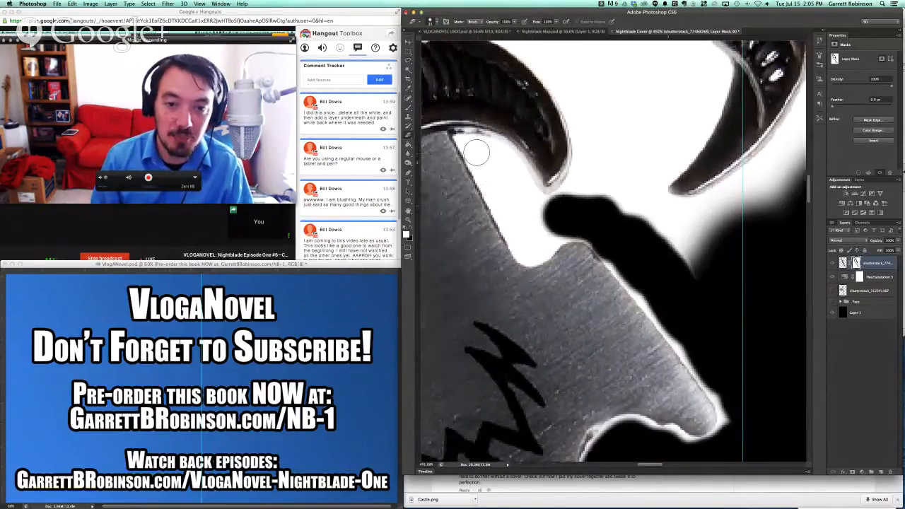
{"action": "mouse_move", "coordinate": [475, 147]}
{"action": "left_mouse_down"}
{"action": "mouse_move", "coordinate": [503, 163]}
{"action": "mouse_move", "coordinate": [534, 206]}
{"action": "left_mouse_up"}
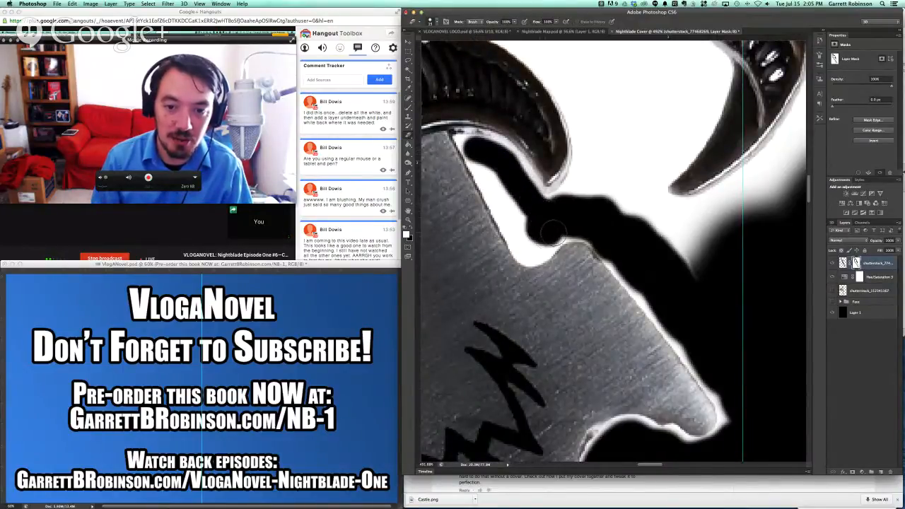
{"action": "left_click_drag", "start_coordinate": [519, 233], "coordinate": [486, 167]}
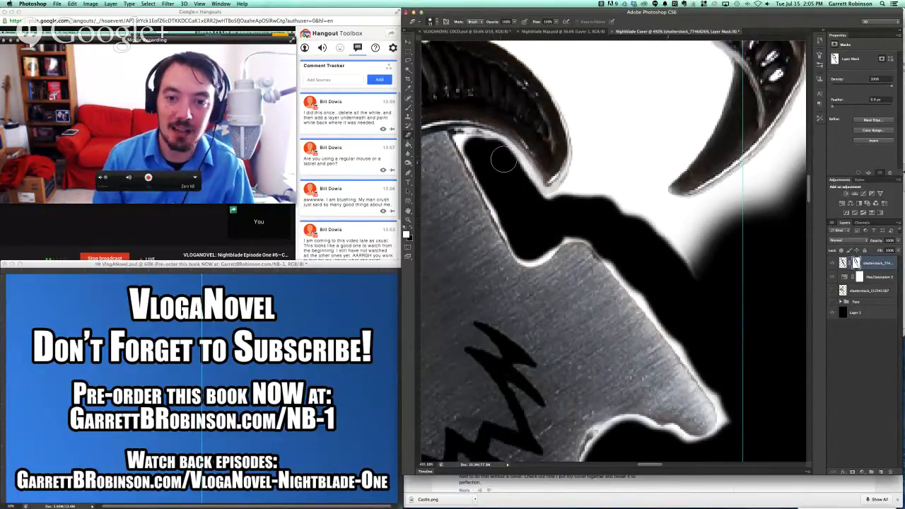
Step: Mask out the white around the tip and outer curve of the guard's large claw and in the opening beside it
{"action": "mouse_move", "coordinate": [560, 204]}
{"action": "left_mouse_down"}
{"action": "mouse_move", "coordinate": [596, 179]}
{"action": "mouse_move", "coordinate": [632, 217]}
{"action": "left_mouse_up"}
{"action": "scroll", "coordinate": [633, 219], "scroll_direction": "right", "scroll_amount": 5}
{"action": "scroll", "coordinate": [635, 220], "scroll_direction": "up", "scroll_amount": 3}
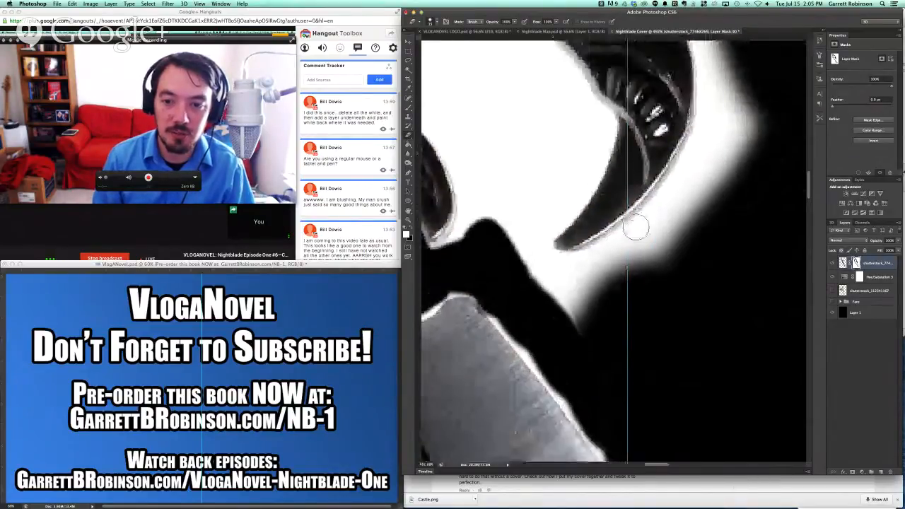
{"action": "mouse_move", "coordinate": [583, 319]}
{"action": "left_mouse_down"}
{"action": "mouse_move", "coordinate": [703, 194]}
{"action": "mouse_move", "coordinate": [743, 118]}
{"action": "mouse_move", "coordinate": [736, 58]}
{"action": "mouse_move", "coordinate": [722, 159]}
{"action": "mouse_move", "coordinate": [702, 206]}
{"action": "mouse_move", "coordinate": [710, 172]}
{"action": "mouse_move", "coordinate": [675, 230]}
{"action": "mouse_move", "coordinate": [598, 285]}
{"action": "mouse_move", "coordinate": [545, 292]}
{"action": "mouse_move", "coordinate": [521, 270]}
{"action": "mouse_move", "coordinate": [507, 228]}
{"action": "mouse_move", "coordinate": [486, 233]}
{"action": "mouse_move", "coordinate": [500, 150]}
{"action": "left_mouse_up"}
Step: Mask out the remaining white in the curved gap between the guard's large claw and small claw
{"action": "scroll", "coordinate": [501, 149], "scroll_direction": "up", "scroll_amount": 5}
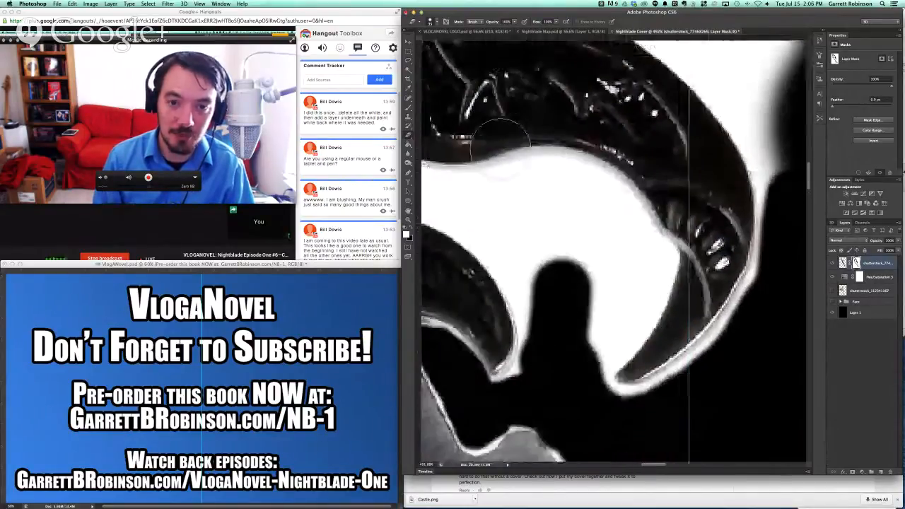
{"action": "scroll", "coordinate": [500, 149], "scroll_direction": "left", "scroll_amount": 4}
{"action": "mouse_move", "coordinate": [622, 262]}
{"action": "left_mouse_down"}
{"action": "mouse_move", "coordinate": [647, 313]}
{"action": "mouse_move", "coordinate": [645, 359]}
{"action": "mouse_move", "coordinate": [686, 302]}
{"action": "mouse_move", "coordinate": [699, 263]}
{"action": "mouse_move", "coordinate": [677, 224]}
{"action": "mouse_move", "coordinate": [635, 188]}
{"action": "mouse_move", "coordinate": [569, 179]}
{"action": "mouse_move", "coordinate": [643, 246]}
{"action": "mouse_move", "coordinate": [658, 281]}
{"action": "mouse_move", "coordinate": [607, 255]}
{"action": "mouse_move", "coordinate": [604, 313]}
{"action": "mouse_move", "coordinate": [594, 263]}
{"action": "mouse_move", "coordinate": [527, 201]}
{"action": "mouse_move", "coordinate": [558, 194]}
{"action": "mouse_move", "coordinate": [544, 208]}
{"action": "mouse_move", "coordinate": [468, 187]}
{"action": "left_mouse_up"}
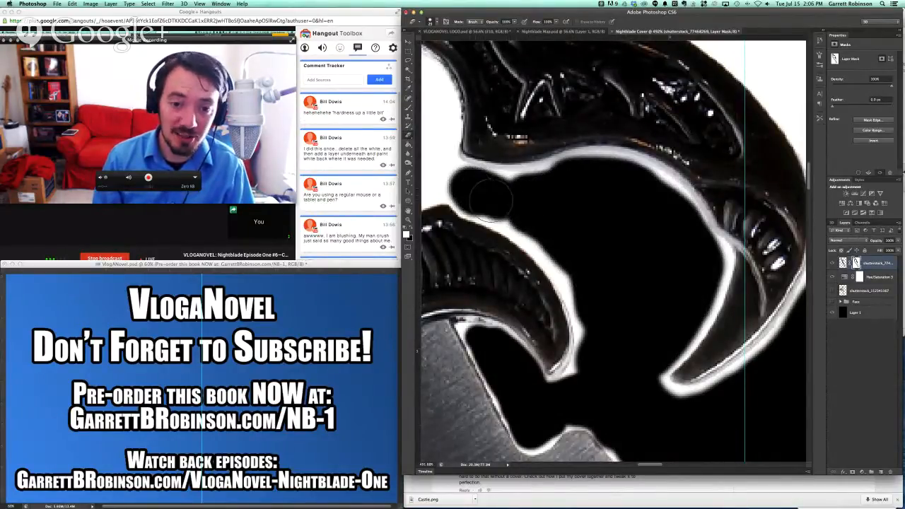
{"action": "mouse_move", "coordinate": [514, 208]}
{"action": "left_mouse_down"}
{"action": "mouse_move", "coordinate": [553, 237]}
{"action": "mouse_move", "coordinate": [596, 318]}
{"action": "left_mouse_up"}
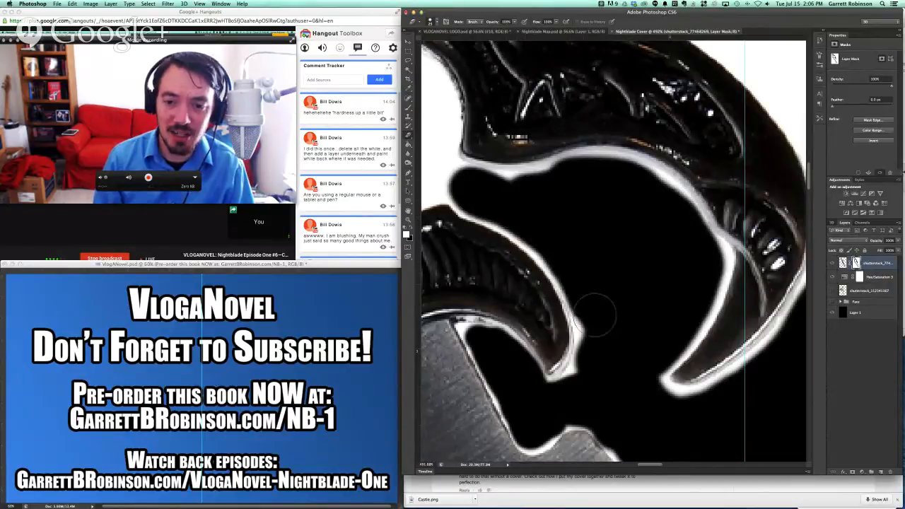
Step: Mask out the white in the round opening at the inner end of the gap between the two claws
{"action": "scroll", "coordinate": [680, 253], "scroll_direction": "left", "scroll_amount": 8}
{"action": "scroll", "coordinate": [681, 253], "scroll_direction": "up", "scroll_amount": 3}
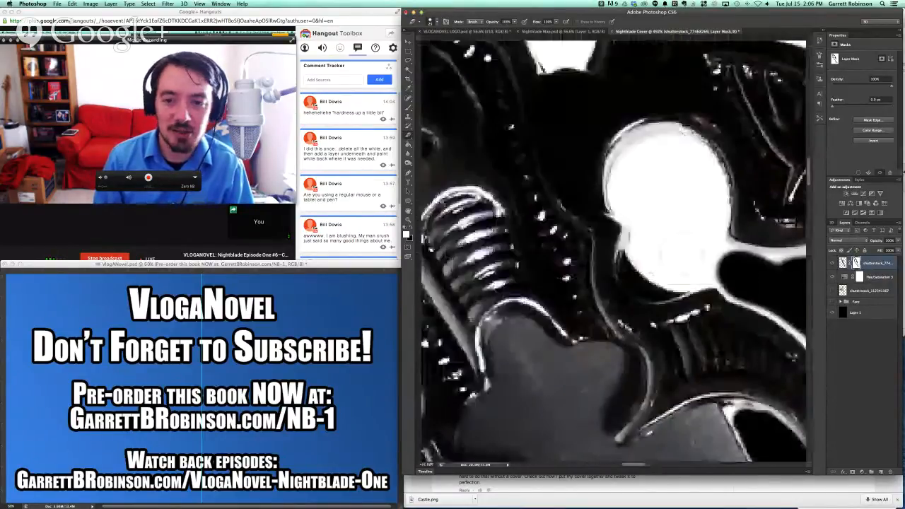
{"action": "scroll", "coordinate": [683, 253], "scroll_direction": "right", "scroll_amount": 2}
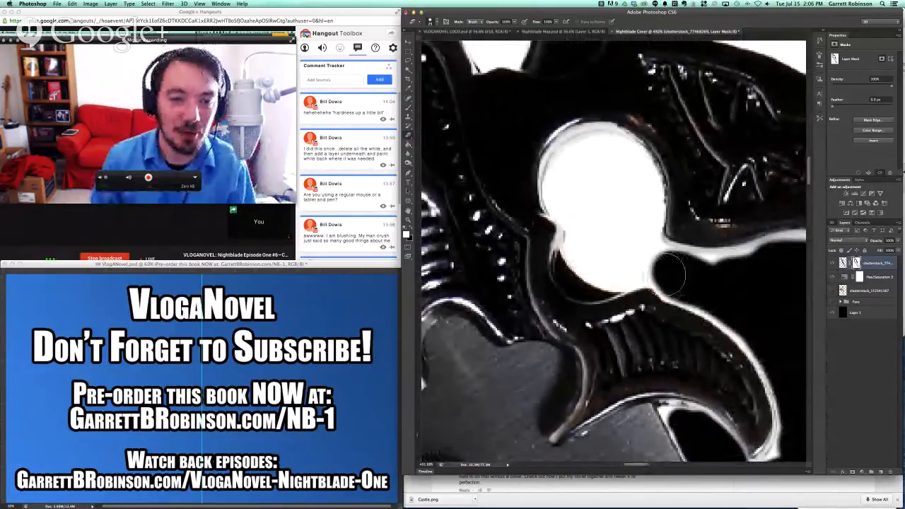
{"action": "mouse_move", "coordinate": [668, 270]}
{"action": "left_mouse_down"}
{"action": "mouse_move", "coordinate": [628, 166]}
{"action": "mouse_move", "coordinate": [596, 154]}
{"action": "mouse_move", "coordinate": [559, 182]}
{"action": "mouse_move", "coordinate": [594, 263]}
{"action": "mouse_move", "coordinate": [653, 271]}
{"action": "mouse_move", "coordinate": [625, 253]}
{"action": "mouse_move", "coordinate": [615, 221]}
{"action": "mouse_move", "coordinate": [619, 244]}
{"action": "mouse_move", "coordinate": [598, 188]}
{"action": "left_mouse_up"}
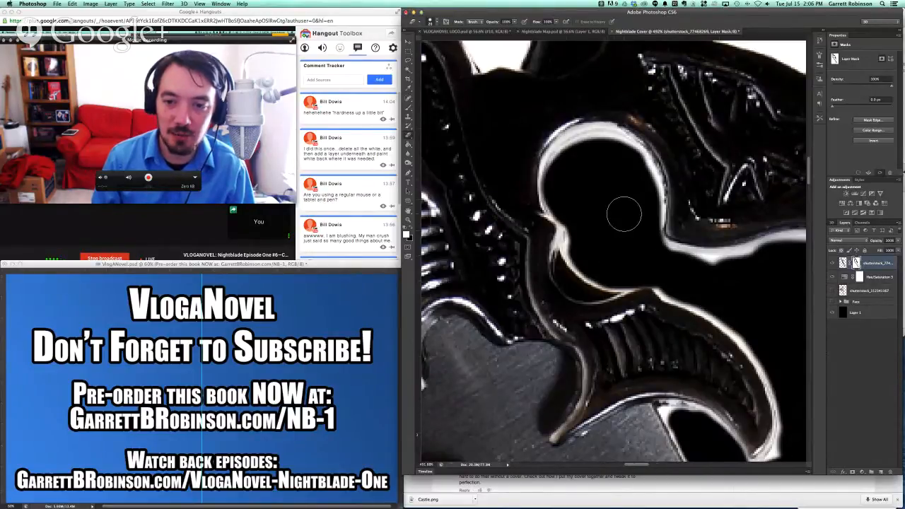
Step: Mask out the white along the large claw's upper outer edge and in the gap beneath the guard's uppermost claw
{"action": "scroll", "coordinate": [625, 214], "scroll_direction": "right", "scroll_amount": 10}
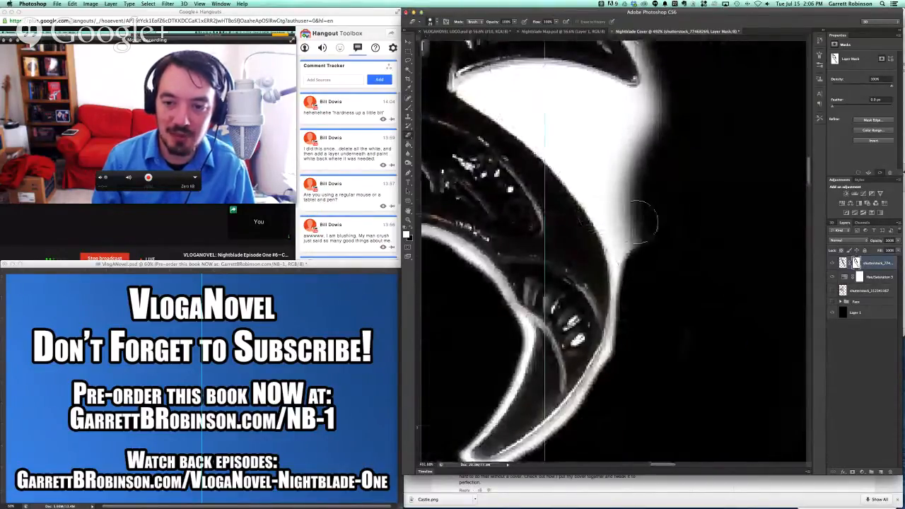
{"action": "scroll", "coordinate": [638, 223], "scroll_direction": "up", "scroll_amount": 3}
{"action": "mouse_move", "coordinate": [629, 277]}
{"action": "left_mouse_down"}
{"action": "mouse_move", "coordinate": [638, 246]}
{"action": "mouse_move", "coordinate": [629, 239]}
{"action": "left_mouse_up"}
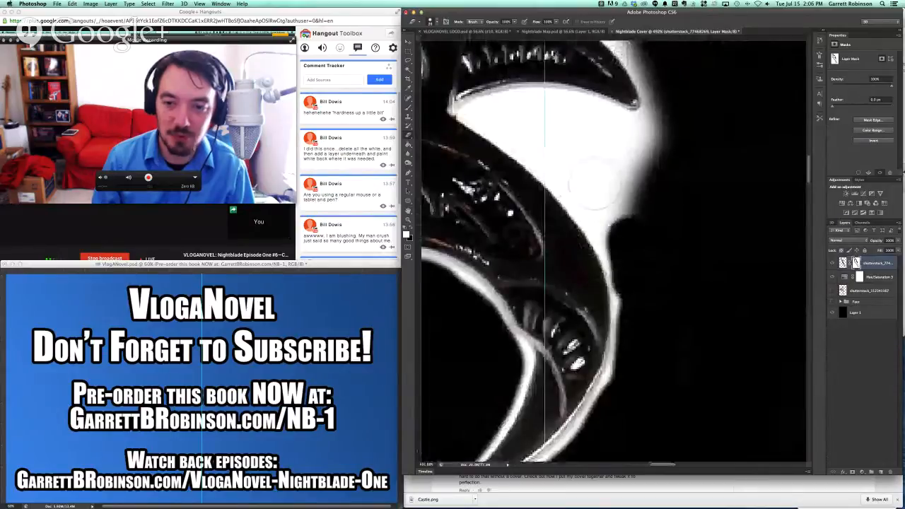
{"action": "mouse_move", "coordinate": [592, 182]}
{"action": "left_mouse_down"}
{"action": "mouse_move", "coordinate": [612, 229]}
{"action": "mouse_move", "coordinate": [605, 202]}
{"action": "mouse_move", "coordinate": [535, 133]}
{"action": "mouse_move", "coordinate": [508, 120]}
{"action": "mouse_move", "coordinate": [558, 114]}
{"action": "mouse_move", "coordinate": [629, 148]}
{"action": "mouse_move", "coordinate": [650, 145]}
{"action": "mouse_move", "coordinate": [629, 144]}
{"action": "left_mouse_up"}
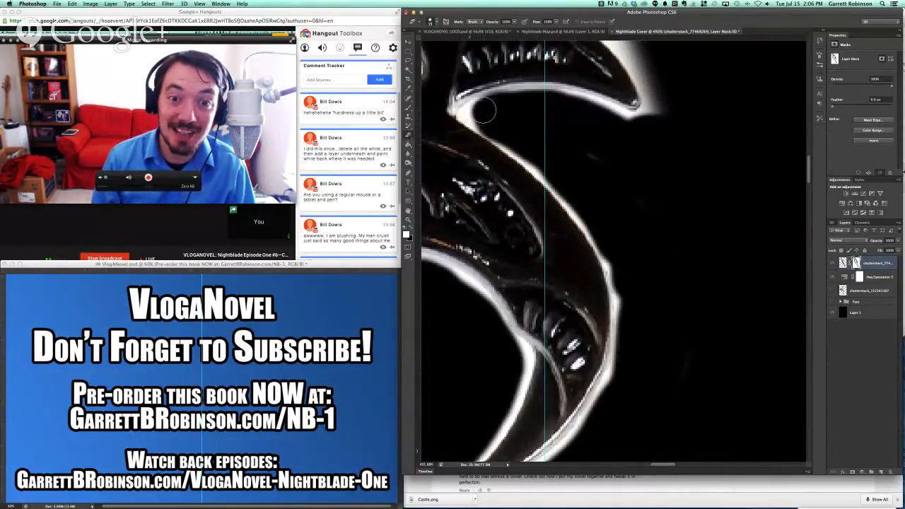
Step: Mask out the white along the outer and top edge of the guard's uppermost claw, inward to the pointed peak
{"action": "scroll", "coordinate": [508, 128], "scroll_direction": "right", "scroll_amount": 5}
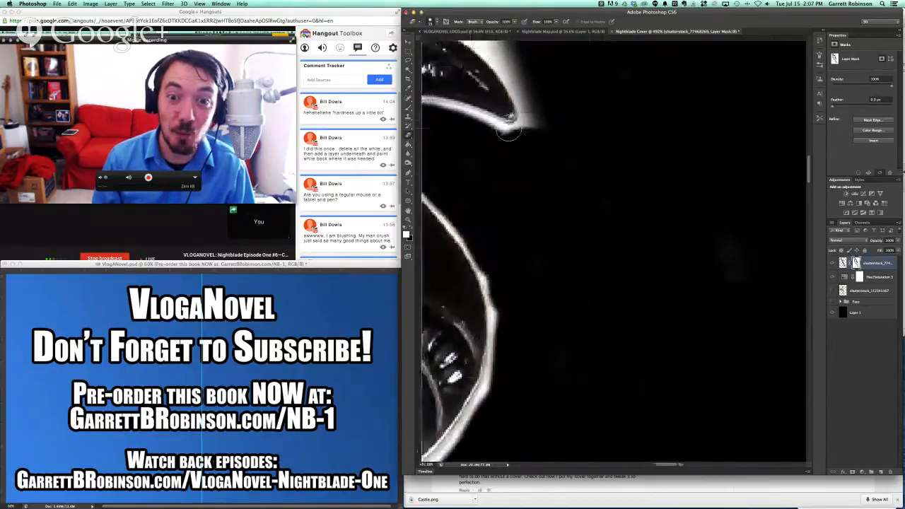
{"action": "scroll", "coordinate": [508, 128], "scroll_direction": "up", "scroll_amount": 4}
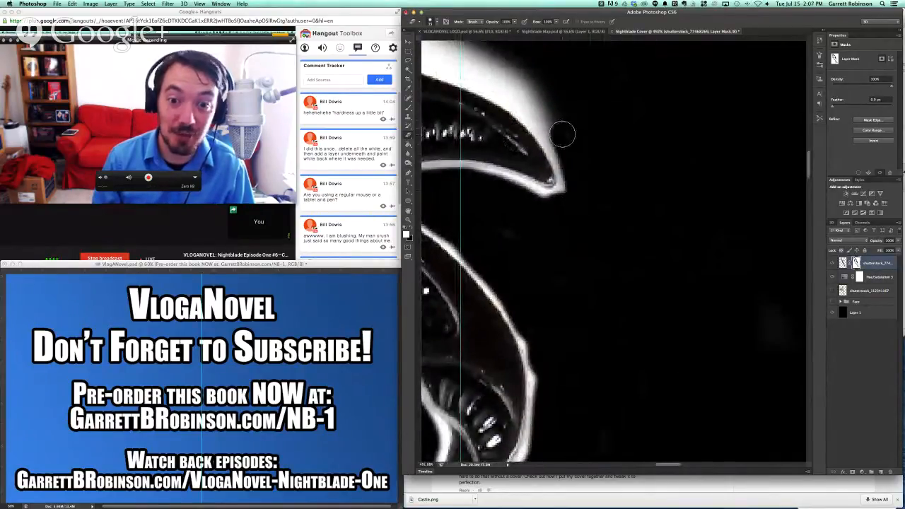
{"action": "left_click_drag", "start_coordinate": [562, 134], "coordinate": [523, 78]}
{"action": "scroll", "coordinate": [576, 186], "scroll_direction": "up", "scroll_amount": 5}
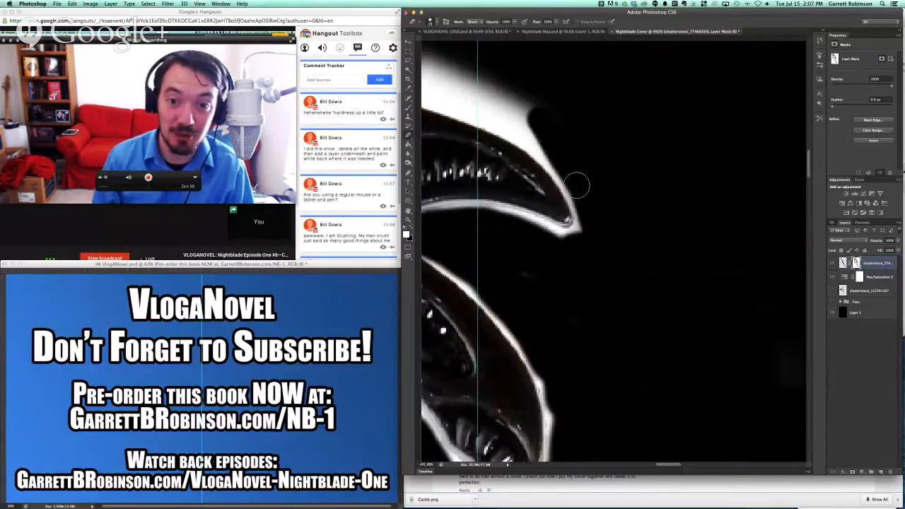
{"action": "scroll", "coordinate": [576, 186], "scroll_direction": "left", "scroll_amount": 4}
{"action": "mouse_move", "coordinate": [631, 221]}
{"action": "left_mouse_down"}
{"action": "mouse_move", "coordinate": [655, 253]}
{"action": "mouse_move", "coordinate": [598, 213]}
{"action": "mouse_move", "coordinate": [522, 181]}
{"action": "mouse_move", "coordinate": [481, 189]}
{"action": "mouse_move", "coordinate": [650, 234]}
{"action": "mouse_move", "coordinate": [669, 251]}
{"action": "mouse_move", "coordinate": [546, 207]}
{"action": "left_mouse_up"}
Step: Mask out the white inside the small half-moon opening in the top part of the guard
{"action": "scroll", "coordinate": [650, 238], "scroll_direction": "left", "scroll_amount": 6}
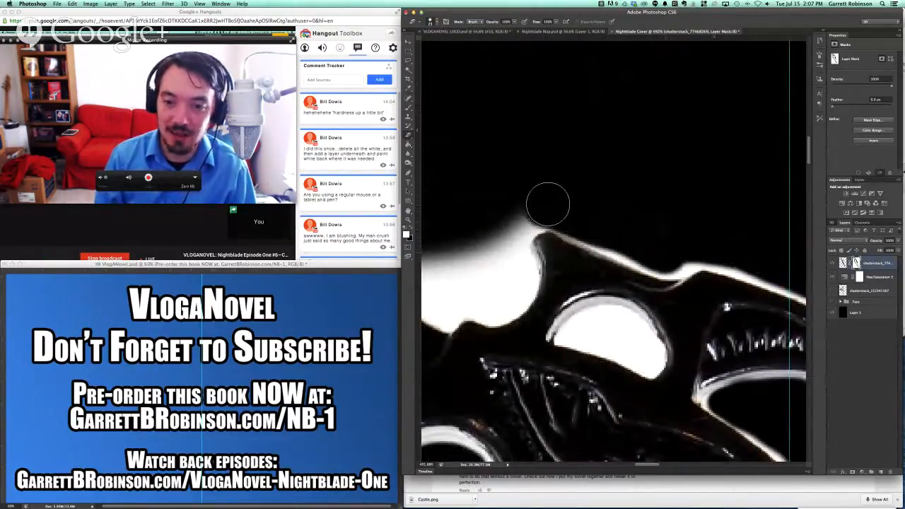
{"action": "left_click", "coordinate": [604, 327]}
{"action": "mouse_move", "coordinate": [591, 330]}
{"action": "left_mouse_down"}
{"action": "mouse_move", "coordinate": [581, 332]}
{"action": "mouse_move", "coordinate": [632, 353]}
{"action": "mouse_move", "coordinate": [627, 325]}
{"action": "left_mouse_up"}
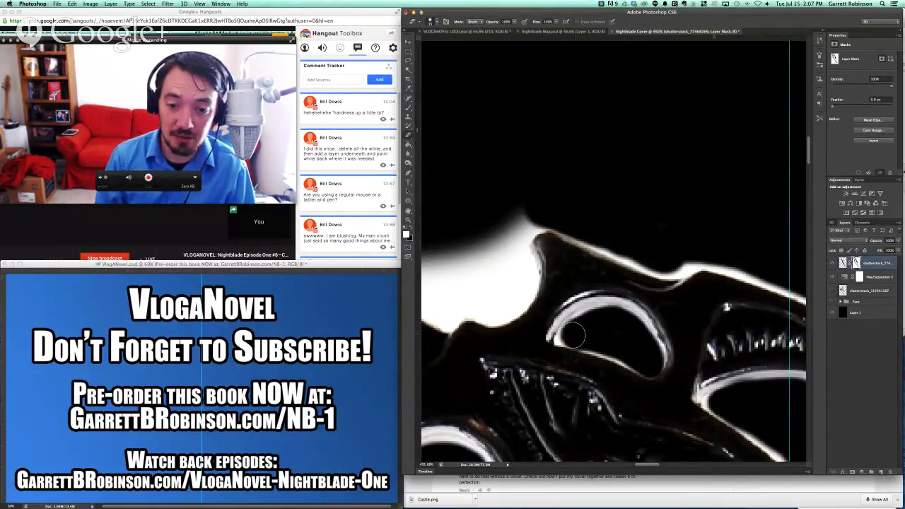
Step: Mask out the white in the scalloped dip between the two pointed peaks on top of the guard
{"action": "scroll", "coordinate": [588, 333], "scroll_direction": "left", "scroll_amount": 5}
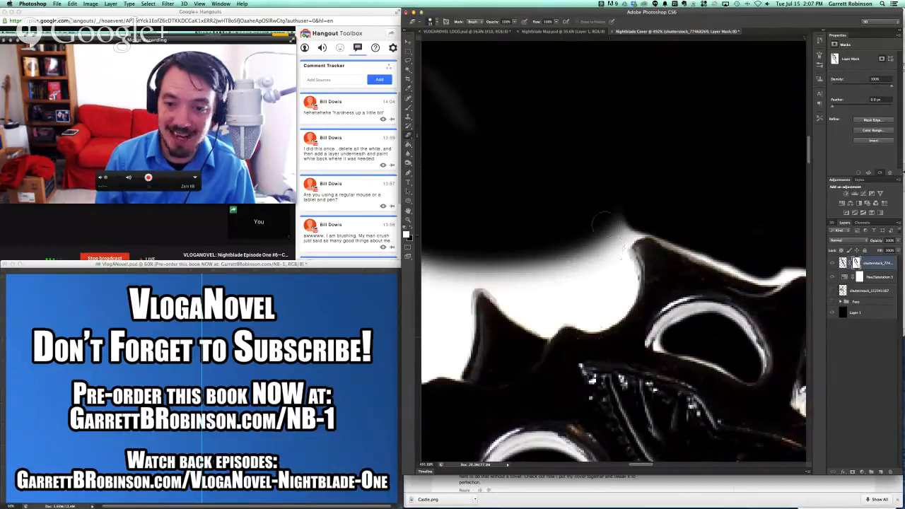
{"action": "mouse_move", "coordinate": [600, 212]}
{"action": "left_mouse_down"}
{"action": "mouse_move", "coordinate": [614, 220]}
{"action": "mouse_move", "coordinate": [600, 236]}
{"action": "mouse_move", "coordinate": [606, 282]}
{"action": "mouse_move", "coordinate": [598, 299]}
{"action": "mouse_move", "coordinate": [569, 303]}
{"action": "mouse_move", "coordinate": [523, 286]}
{"action": "mouse_move", "coordinate": [573, 259]}
{"action": "mouse_move", "coordinate": [578, 267]}
{"action": "mouse_move", "coordinate": [558, 255]}
{"action": "mouse_move", "coordinate": [604, 308]}
{"action": "left_mouse_up"}
{"action": "scroll", "coordinate": [578, 267], "scroll_direction": "left", "scroll_amount": 3}
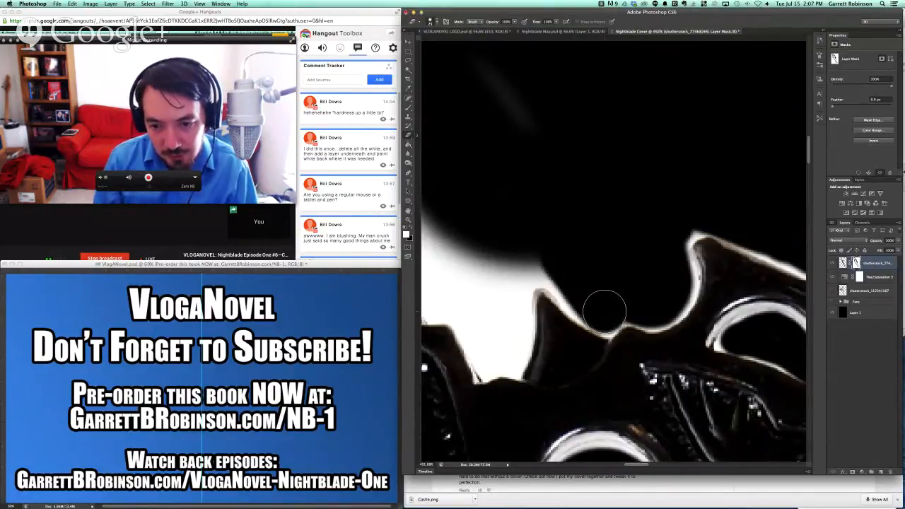
Step: Mask out the white between the guard's inner peak and the ribbed collar at the base of the grip
{"action": "scroll", "coordinate": [590, 277], "scroll_direction": "left", "scroll_amount": 6}
{"action": "scroll", "coordinate": [590, 277], "scroll_direction": "up", "scroll_amount": 2}
{"action": "mouse_move", "coordinate": [678, 296]}
{"action": "left_mouse_down"}
{"action": "mouse_move", "coordinate": [637, 297]}
{"action": "mouse_move", "coordinate": [623, 329]}
{"action": "mouse_move", "coordinate": [628, 389]}
{"action": "mouse_move", "coordinate": [615, 389]}
{"action": "mouse_move", "coordinate": [571, 262]}
{"action": "mouse_move", "coordinate": [615, 332]}
{"action": "mouse_move", "coordinate": [569, 332]}
{"action": "mouse_move", "coordinate": [559, 322]}
{"action": "mouse_move", "coordinate": [477, 125]}
{"action": "mouse_move", "coordinate": [505, 186]}
{"action": "left_mouse_up"}
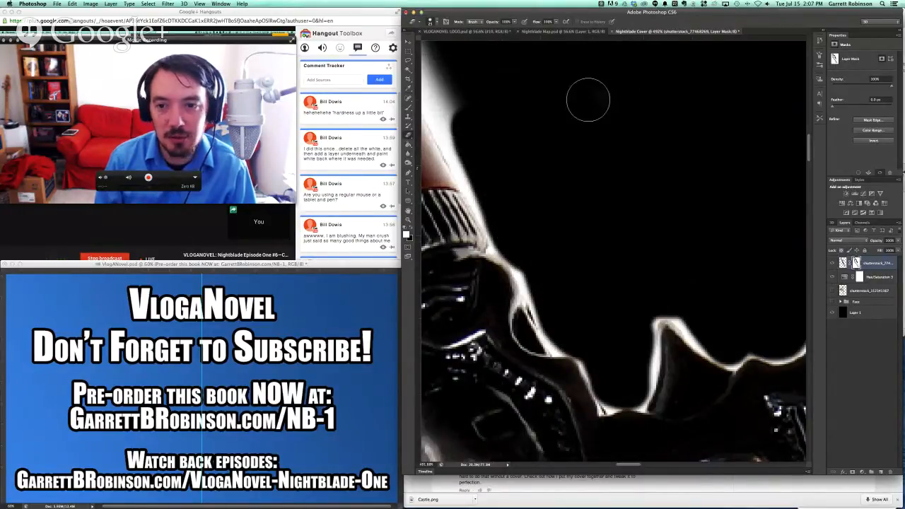
Step: Mask out the white along the right edge of the red grip, from the lower ribbed collar up to the pommel's collar
{"action": "scroll", "coordinate": [590, 105], "scroll_direction": "left", "scroll_amount": 4}
{"action": "scroll", "coordinate": [620, 161], "scroll_direction": "up", "scroll_amount": 5}
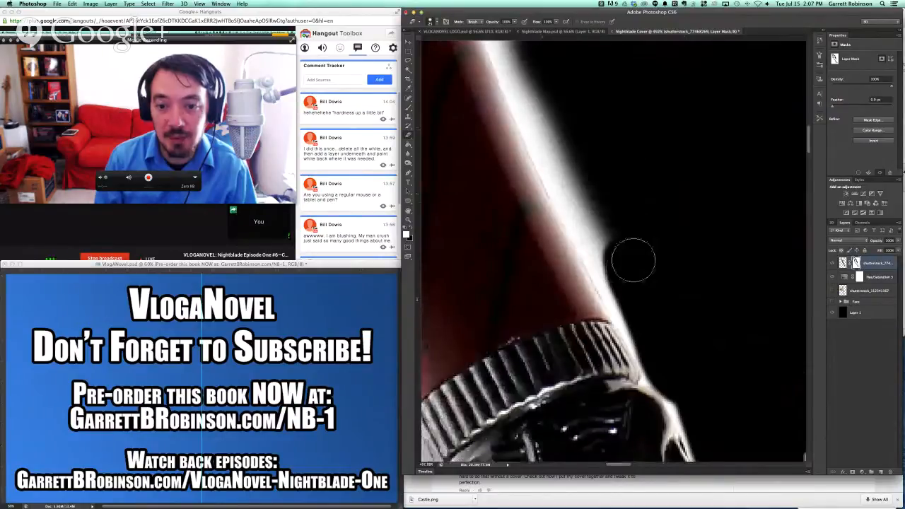
{"action": "mouse_move", "coordinate": [633, 260]}
{"action": "left_mouse_down"}
{"action": "mouse_move", "coordinate": [594, 274]}
{"action": "mouse_move", "coordinate": [562, 156]}
{"action": "mouse_move", "coordinate": [525, 67]}
{"action": "left_mouse_up"}
{"action": "scroll", "coordinate": [525, 66], "scroll_direction": "up", "scroll_amount": 5}
{"action": "scroll", "coordinate": [525, 67], "scroll_direction": "left", "scroll_amount": 2}
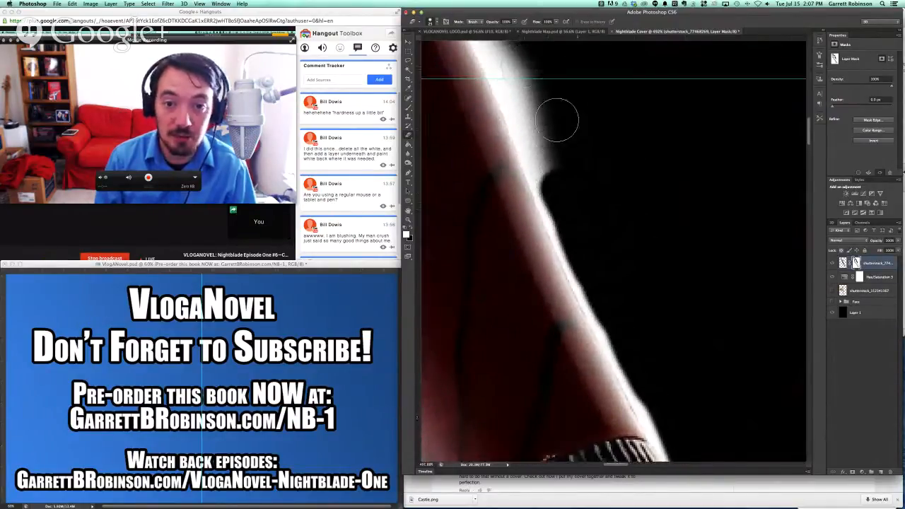
{"action": "scroll", "coordinate": [563, 183], "scroll_direction": "up", "scroll_amount": 4}
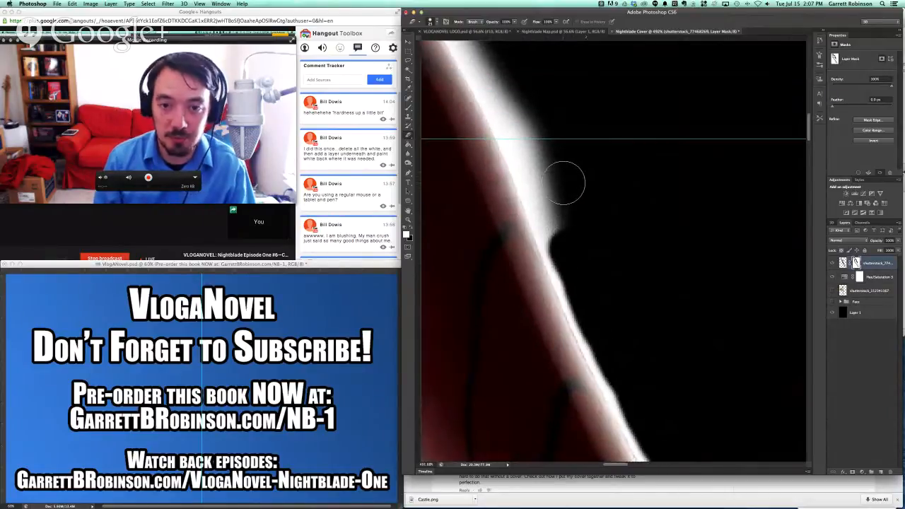
{"action": "scroll", "coordinate": [564, 182], "scroll_direction": "down", "scroll_amount": 4}
{"action": "scroll", "coordinate": [563, 169], "scroll_direction": "up", "scroll_amount": 6}
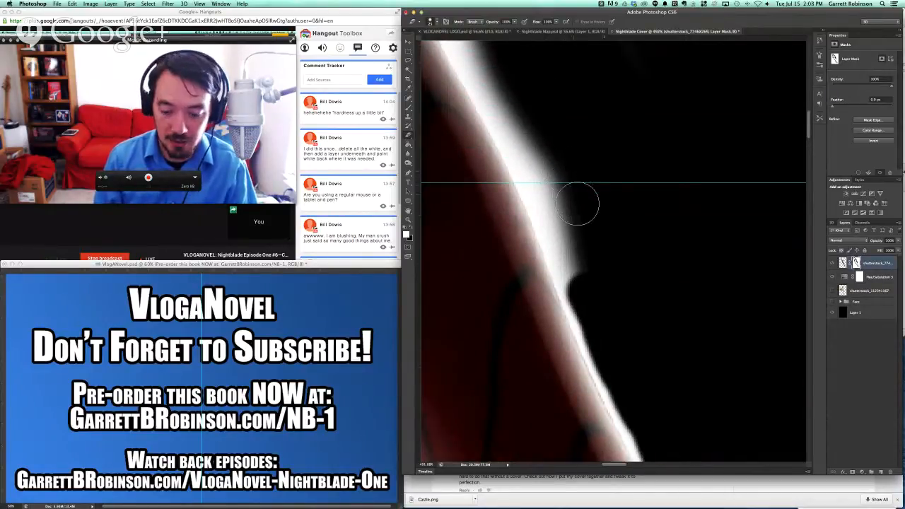
{"action": "mouse_move", "coordinate": [586, 283]}
{"action": "left_mouse_down"}
{"action": "mouse_move", "coordinate": [578, 227]}
{"action": "mouse_move", "coordinate": [551, 188]}
{"action": "mouse_move", "coordinate": [582, 279]}
{"action": "mouse_move", "coordinate": [495, 75]}
{"action": "left_mouse_up"}
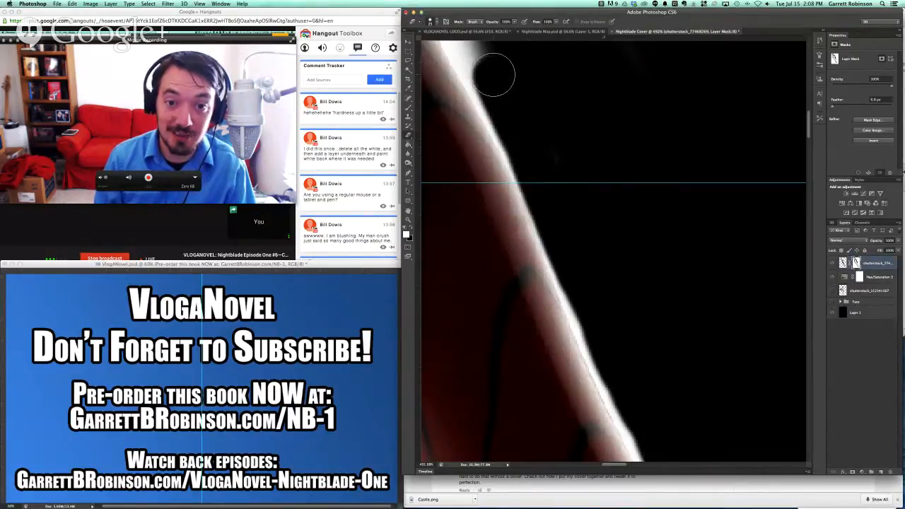
{"action": "scroll", "coordinate": [602, 202], "scroll_direction": "up", "scroll_amount": 8}
{"action": "scroll", "coordinate": [602, 202], "scroll_direction": "left", "scroll_amount": 4}
{"action": "mouse_move", "coordinate": [629, 284]}
{"action": "left_mouse_down"}
{"action": "mouse_move", "coordinate": [547, 118]}
{"action": "mouse_move", "coordinate": [603, 256]}
{"action": "left_mouse_up"}
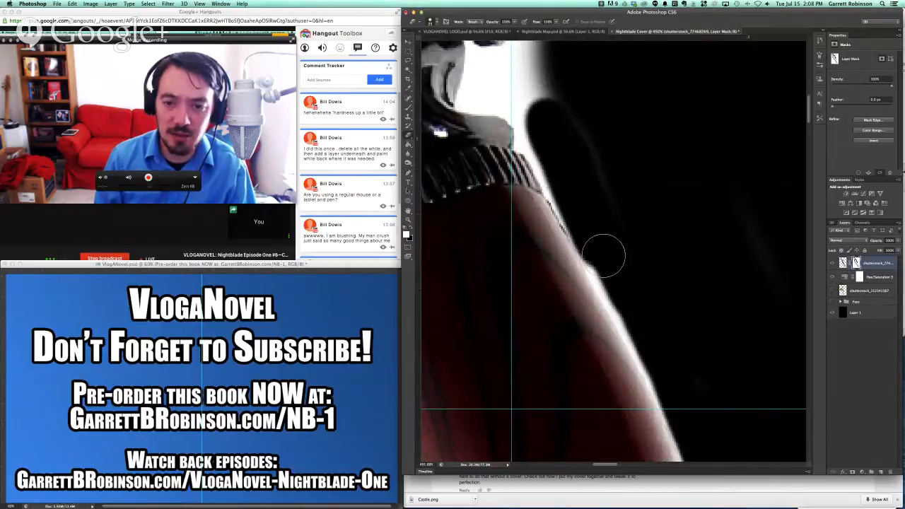
Step: Mask out the white down the right side of the pommel, including the notch above its ribbed collar, up to the top corner
{"action": "scroll", "coordinate": [637, 287], "scroll_direction": "up", "scroll_amount": 6}
{"action": "scroll", "coordinate": [637, 287], "scroll_direction": "left", "scroll_amount": 3}
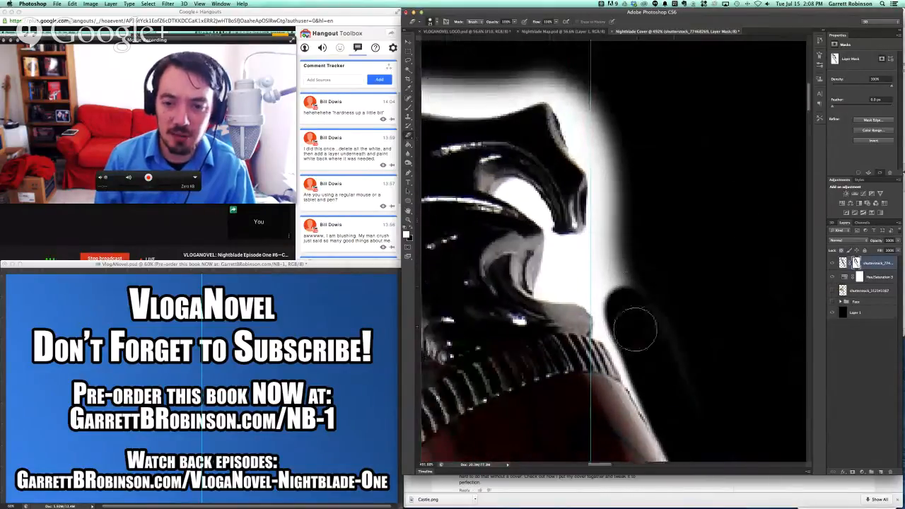
{"action": "mouse_move", "coordinate": [625, 326]}
{"action": "left_mouse_down"}
{"action": "mouse_move", "coordinate": [590, 270]}
{"action": "mouse_move", "coordinate": [571, 260]}
{"action": "mouse_move", "coordinate": [560, 274]}
{"action": "mouse_move", "coordinate": [608, 275]}
{"action": "mouse_move", "coordinate": [599, 256]}
{"action": "mouse_move", "coordinate": [612, 241]}
{"action": "mouse_move", "coordinate": [592, 259]}
{"action": "mouse_move", "coordinate": [616, 219]}
{"action": "mouse_move", "coordinate": [616, 179]}
{"action": "mouse_move", "coordinate": [593, 112]}
{"action": "mouse_move", "coordinate": [535, 73]}
{"action": "left_mouse_up"}
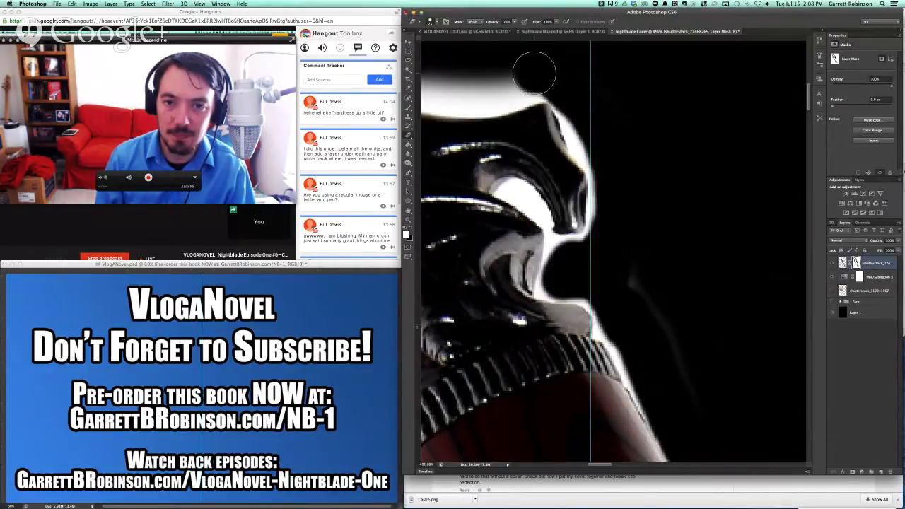
Step: Mask out the white along the top edge of the pommel, from its right corner to the rounded left corner
{"action": "scroll", "coordinate": [535, 73], "scroll_direction": "left", "scroll_amount": 10}
{"action": "left_click", "coordinate": [632, 84]}
{"action": "mouse_move", "coordinate": [631, 84]}
{"action": "left_mouse_down"}
{"action": "mouse_move", "coordinate": [653, 91]}
{"action": "mouse_move", "coordinate": [720, 82]}
{"action": "left_mouse_up"}
{"action": "scroll", "coordinate": [653, 82], "scroll_direction": "left", "scroll_amount": 1}
{"action": "scroll", "coordinate": [654, 82], "scroll_direction": "left", "scroll_amount": 5}
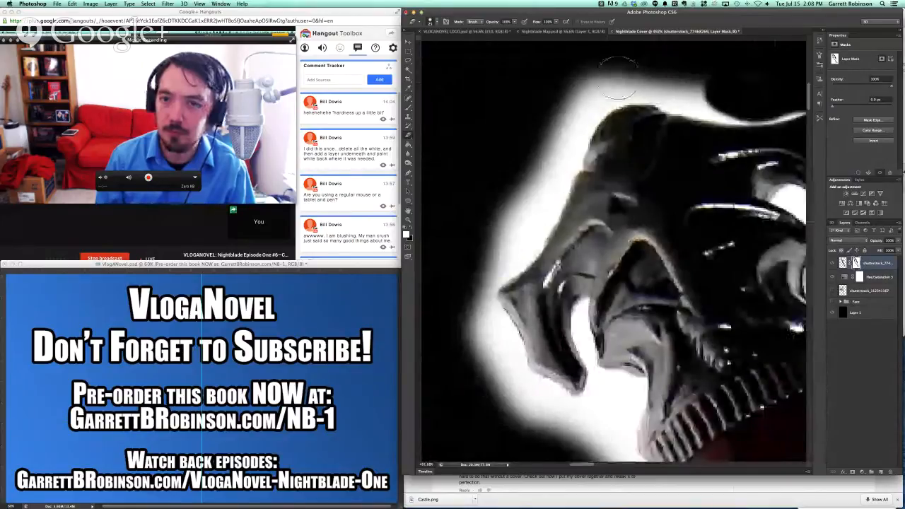
{"action": "left_click_drag", "start_coordinate": [618, 74], "coordinate": [702, 106]}
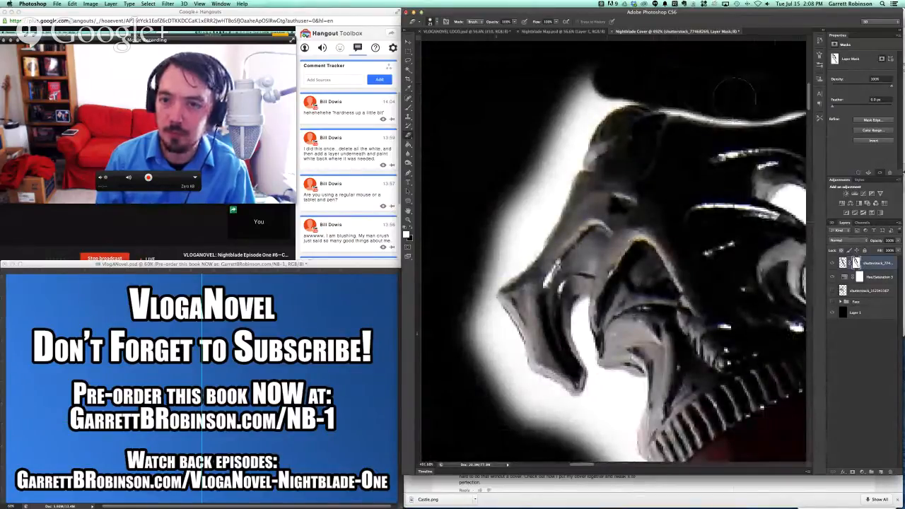
Step: Mask out the white down the pommel's left side, around its hooked claw and into the hollow beside the ribbed collar
{"action": "mouse_move", "coordinate": [586, 74]}
{"action": "left_mouse_down"}
{"action": "mouse_move", "coordinate": [606, 87]}
{"action": "mouse_move", "coordinate": [563, 111]}
{"action": "mouse_move", "coordinate": [578, 118]}
{"action": "mouse_move", "coordinate": [580, 103]}
{"action": "mouse_move", "coordinate": [548, 159]}
{"action": "mouse_move", "coordinate": [526, 177]}
{"action": "mouse_move", "coordinate": [487, 260]}
{"action": "mouse_move", "coordinate": [519, 233]}
{"action": "mouse_move", "coordinate": [541, 184]}
{"action": "left_mouse_up"}
{"action": "scroll", "coordinate": [554, 146], "scroll_direction": "down", "scroll_amount": 5}
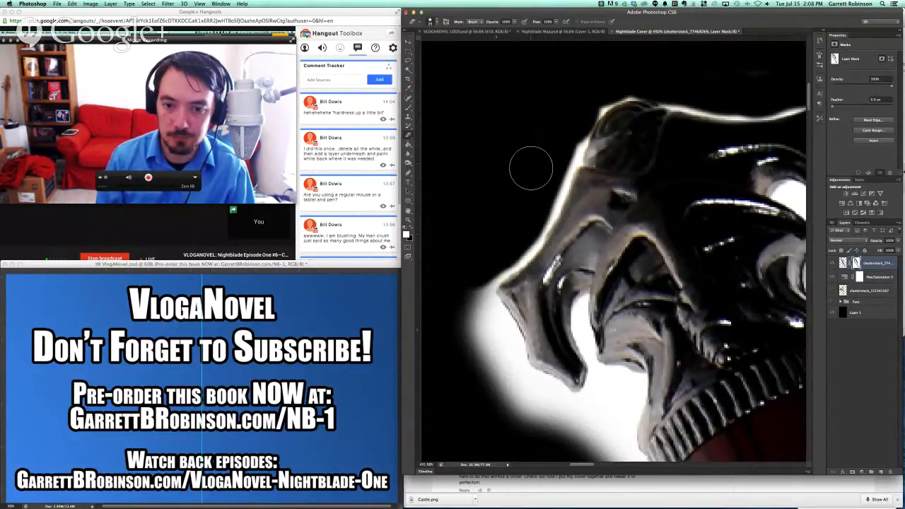
{"action": "mouse_move", "coordinate": [485, 186]}
{"action": "left_mouse_down"}
{"action": "mouse_move", "coordinate": [480, 214]}
{"action": "mouse_move", "coordinate": [505, 240]}
{"action": "mouse_move", "coordinate": [513, 283]}
{"action": "mouse_move", "coordinate": [479, 241]}
{"action": "mouse_move", "coordinate": [544, 305]}
{"action": "mouse_move", "coordinate": [533, 289]}
{"action": "mouse_move", "coordinate": [610, 343]}
{"action": "mouse_move", "coordinate": [613, 301]}
{"action": "mouse_move", "coordinate": [598, 312]}
{"action": "mouse_move", "coordinate": [617, 286]}
{"action": "mouse_move", "coordinate": [629, 285]}
{"action": "mouse_move", "coordinate": [619, 346]}
{"action": "mouse_move", "coordinate": [629, 383]}
{"action": "left_mouse_up"}
Step: Mask out the white along the left edge of the red grip, from the pommel's collar down to the lower ribbed collar
{"action": "scroll", "coordinate": [594, 276], "scroll_direction": "down", "scroll_amount": 10}
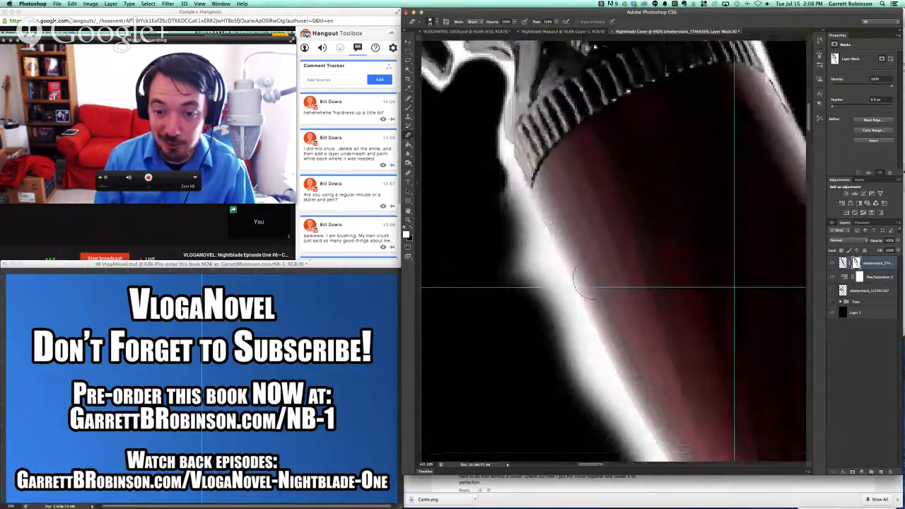
{"action": "left_click_drag", "start_coordinate": [507, 159], "coordinate": [612, 376]}
{"action": "scroll", "coordinate": [612, 376], "scroll_direction": "down", "scroll_amount": 1}
{"action": "scroll", "coordinate": [612, 376], "scroll_direction": "down", "scroll_amount": 5}
{"action": "scroll", "coordinate": [612, 376], "scroll_direction": "right", "scroll_amount": 3}
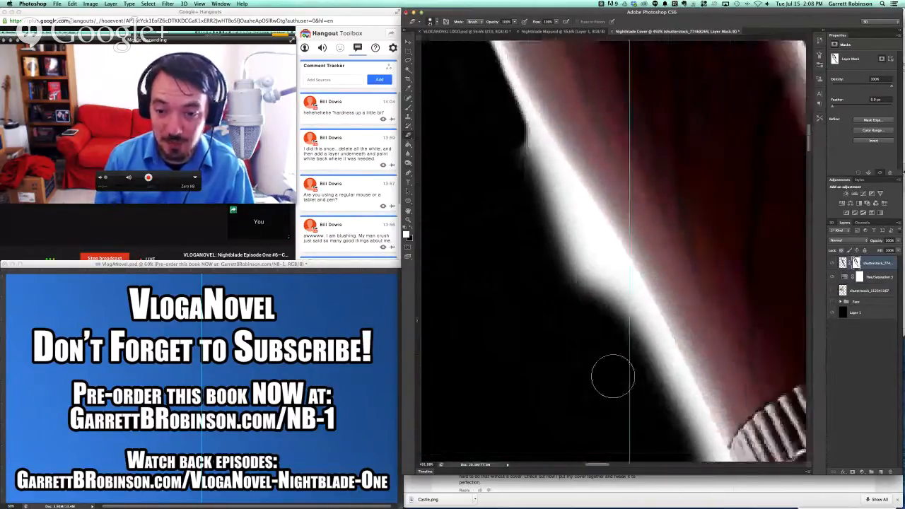
{"action": "mouse_move", "coordinate": [467, 110]}
{"action": "left_mouse_down"}
{"action": "mouse_move", "coordinate": [559, 264]}
{"action": "mouse_move", "coordinate": [517, 224]}
{"action": "left_mouse_up"}
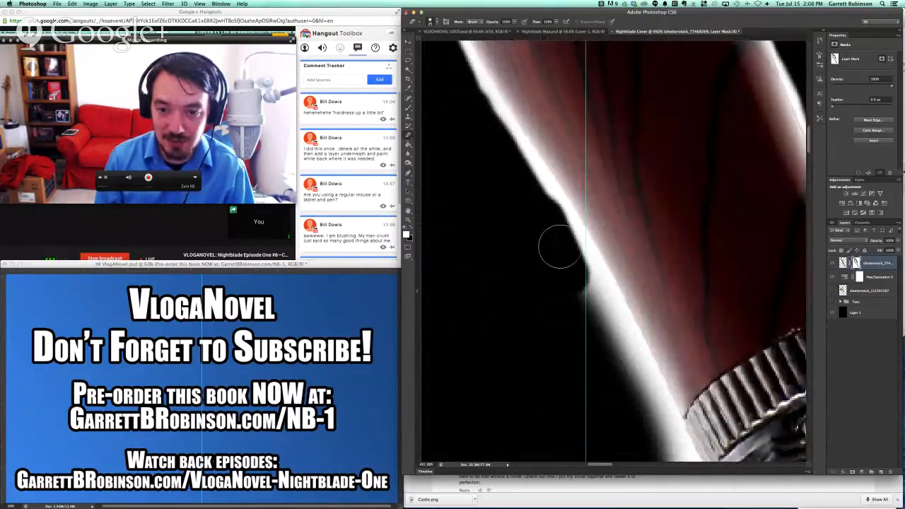
{"action": "left_click_drag", "start_coordinate": [559, 248], "coordinate": [626, 371]}
Step: Mask out the white from the lower collar along the guard's left shoulder to the dip beside the first pointed spike
{"action": "scroll", "coordinate": [629, 381], "scroll_direction": "down", "scroll_amount": 5}
{"action": "scroll", "coordinate": [629, 381], "scroll_direction": "right", "scroll_amount": 2}
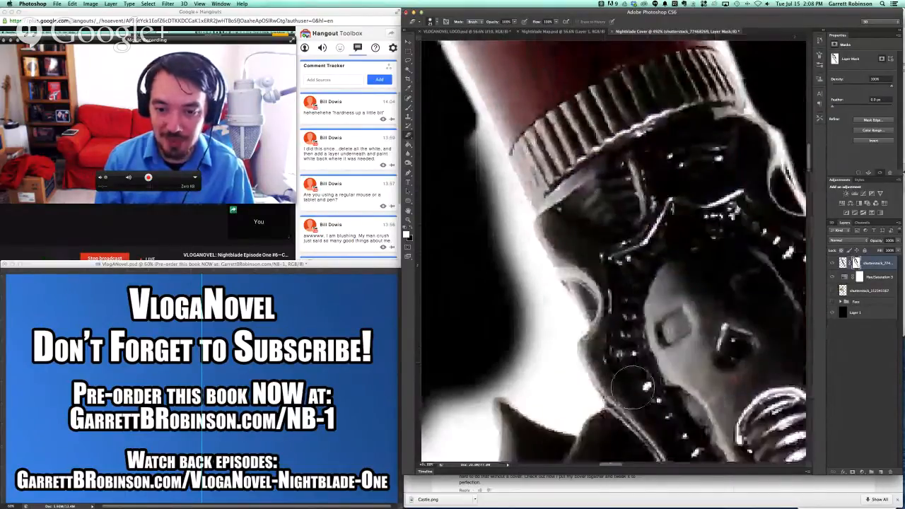
{"action": "scroll", "coordinate": [631, 387], "scroll_direction": "down", "scroll_amount": 2}
{"action": "mouse_move", "coordinate": [450, 107]}
{"action": "left_mouse_down"}
{"action": "mouse_move", "coordinate": [529, 307]}
{"action": "mouse_move", "coordinate": [523, 278]}
{"action": "mouse_move", "coordinate": [550, 311]}
{"action": "mouse_move", "coordinate": [549, 344]}
{"action": "mouse_move", "coordinate": [565, 400]}
{"action": "mouse_move", "coordinate": [541, 399]}
{"action": "mouse_move", "coordinate": [500, 342]}
{"action": "left_mouse_up"}
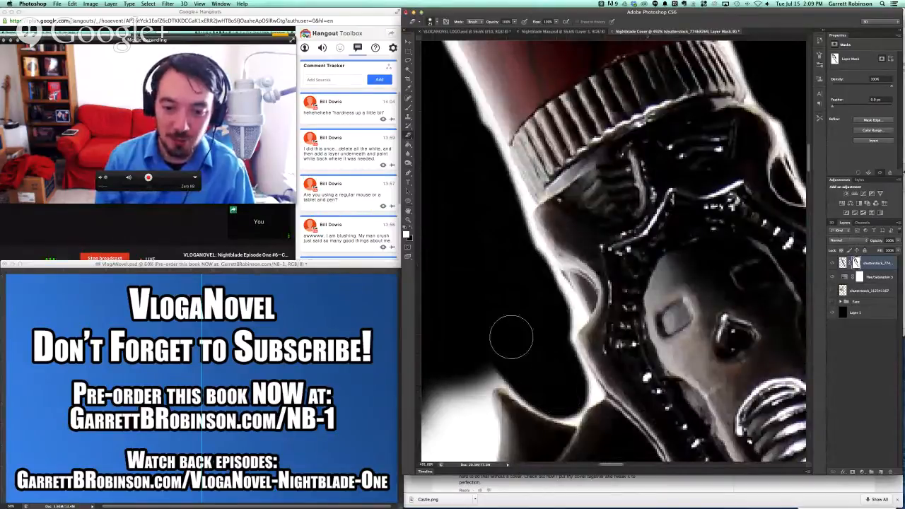
Step: Mask out the white around the guard's two left spikes, the scalloped dip between them and the outer edge below
{"action": "scroll", "coordinate": [509, 338], "scroll_direction": "left", "scroll_amount": 5}
{"action": "scroll", "coordinate": [509, 339], "scroll_direction": "down", "scroll_amount": 3}
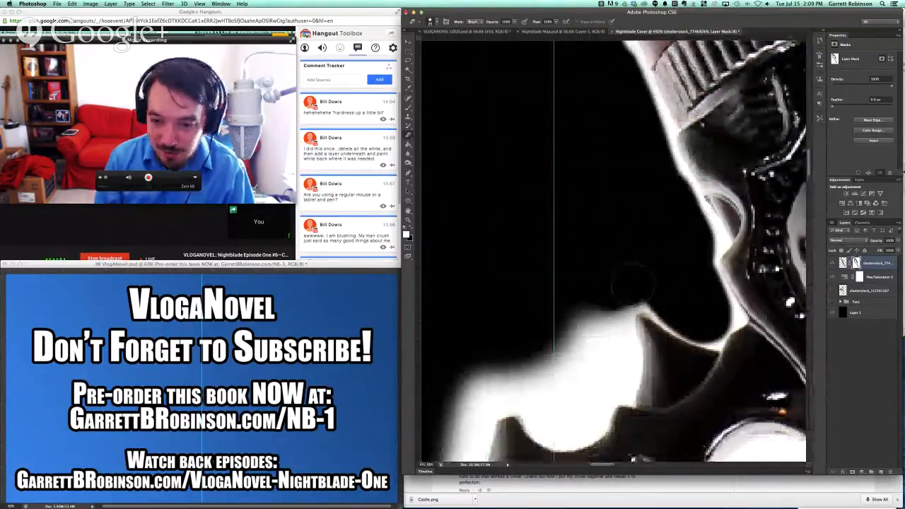
{"action": "mouse_move", "coordinate": [631, 286]}
{"action": "left_mouse_down"}
{"action": "mouse_move", "coordinate": [614, 302]}
{"action": "mouse_move", "coordinate": [611, 346]}
{"action": "mouse_move", "coordinate": [620, 362]}
{"action": "mouse_move", "coordinate": [607, 383]}
{"action": "mouse_move", "coordinate": [585, 297]}
{"action": "mouse_move", "coordinate": [574, 329]}
{"action": "mouse_move", "coordinate": [553, 333]}
{"action": "mouse_move", "coordinate": [560, 372]}
{"action": "mouse_move", "coordinate": [465, 384]}
{"action": "mouse_move", "coordinate": [463, 396]}
{"action": "mouse_move", "coordinate": [501, 390]}
{"action": "mouse_move", "coordinate": [557, 422]}
{"action": "left_mouse_up"}
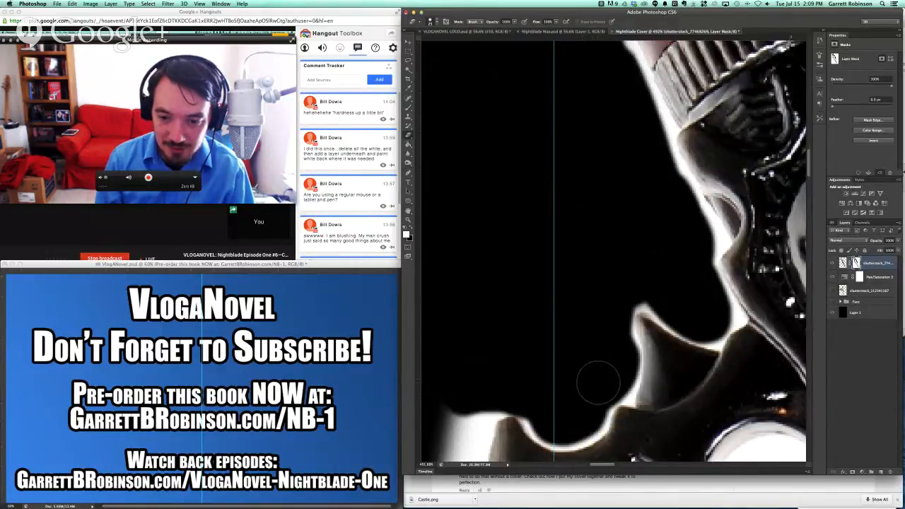
{"action": "scroll", "coordinate": [597, 383], "scroll_direction": "down", "scroll_amount": 10}
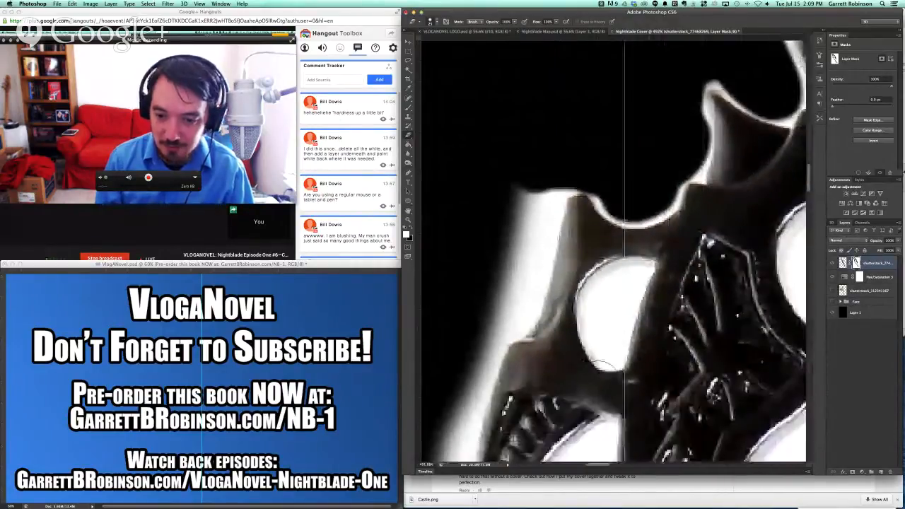
{"action": "mouse_move", "coordinate": [527, 180]}
{"action": "left_mouse_down"}
{"action": "mouse_move", "coordinate": [535, 202]}
{"action": "mouse_move", "coordinate": [548, 179]}
{"action": "mouse_move", "coordinate": [499, 292]}
{"action": "left_mouse_up"}
{"action": "left_click_drag", "start_coordinate": [503, 323], "coordinate": [526, 296]}
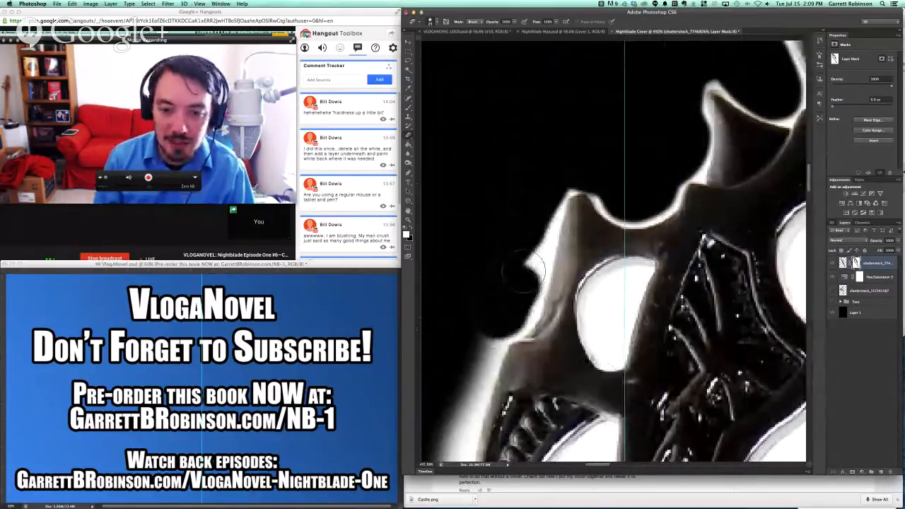
Step: Mask out the white along the outer edge of the guard's left claw, down to its pointed tip
{"action": "scroll", "coordinate": [542, 177], "scroll_direction": "down", "scroll_amount": 7}
{"action": "scroll", "coordinate": [542, 177], "scroll_direction": "left", "scroll_amount": 2}
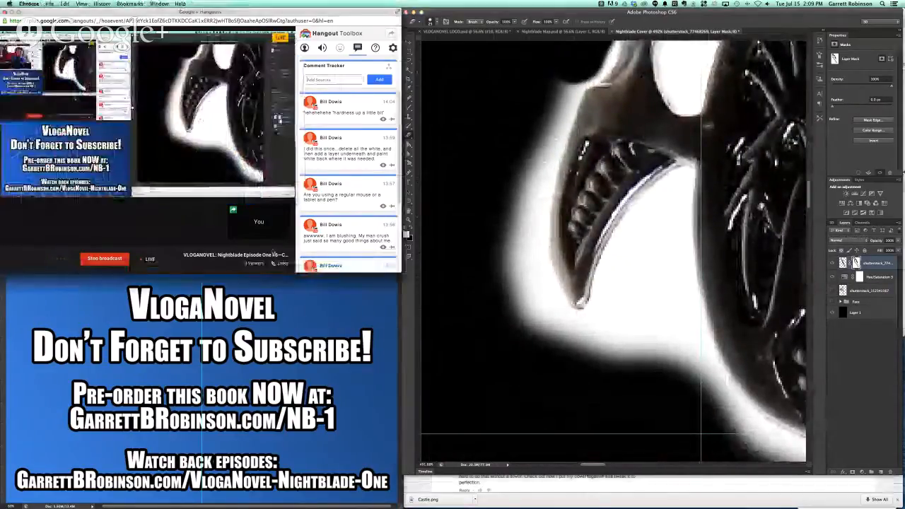
{"action": "key", "text": "super+Tab"}
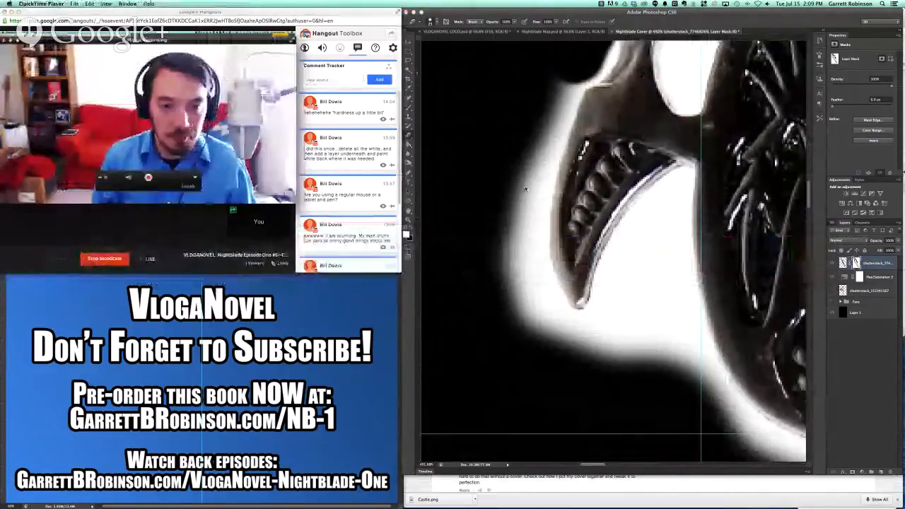
{"action": "left_click", "coordinate": [529, 127]}
{"action": "mouse_move", "coordinate": [545, 86]}
{"action": "left_mouse_down"}
{"action": "mouse_move", "coordinate": [512, 233]}
{"action": "mouse_move", "coordinate": [519, 294]}
{"action": "mouse_move", "coordinate": [535, 313]}
{"action": "left_mouse_up"}
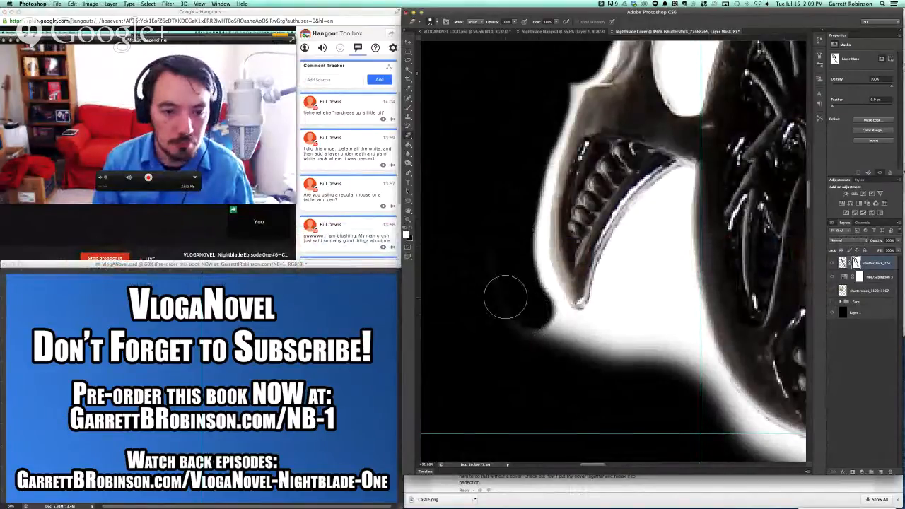
Step: Move the VlogaNovel.psd window slightly down to uncover the broadcast's viewer count in the Google Hangouts window
{"action": "key", "text": "v"}
{"action": "left_click", "coordinate": [275, 253]}
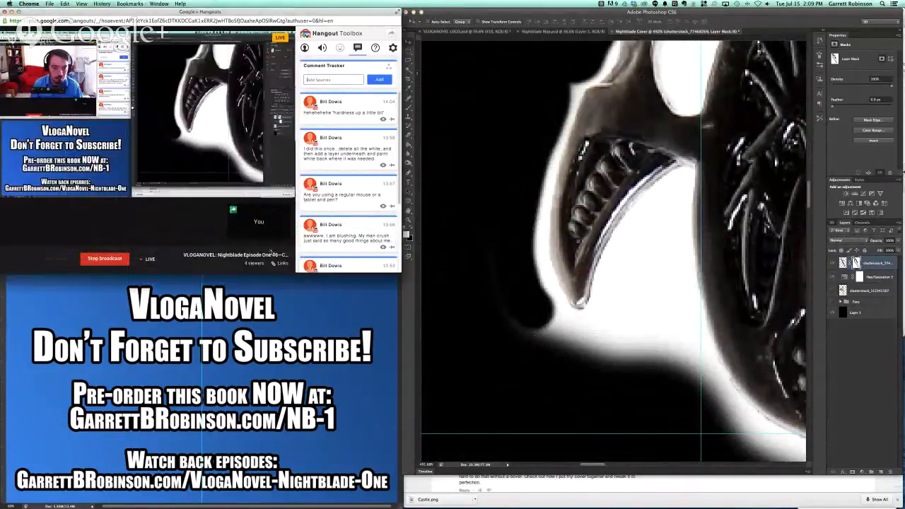
{"action": "key", "text": "super+Tab"}
{"action": "key", "text": "super+Tab"}
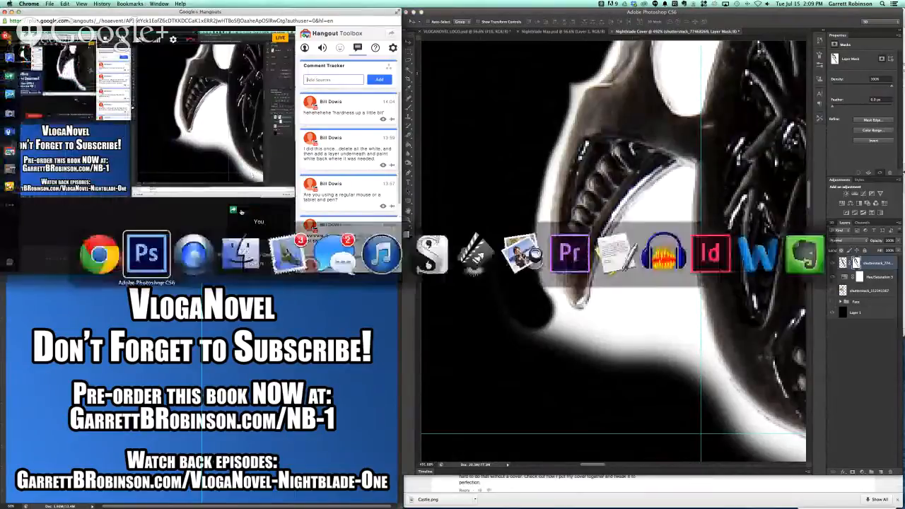
{"action": "left_click", "coordinate": [528, 280]}
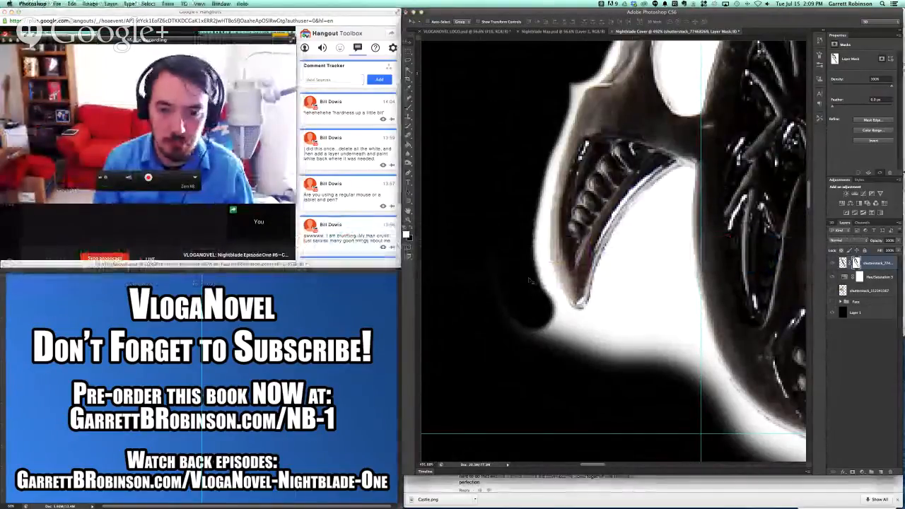
{"action": "left_click", "coordinate": [348, 267]}
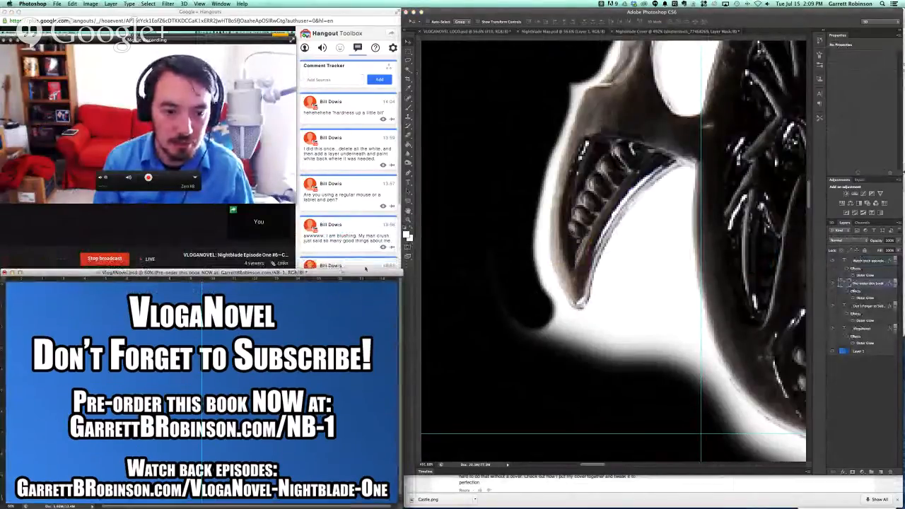
Step: Return to the Nightblade Cover mask and erase the white in the crescent gap between the left claw and the guard's body
{"action": "left_click", "coordinate": [520, 280]}
{"action": "key", "text": "e"}
{"action": "mouse_move", "coordinate": [531, 307]}
{"action": "left_mouse_down"}
{"action": "mouse_move", "coordinate": [553, 335]}
{"action": "mouse_move", "coordinate": [492, 314]}
{"action": "mouse_move", "coordinate": [587, 347]}
{"action": "mouse_move", "coordinate": [617, 304]}
{"action": "mouse_move", "coordinate": [634, 245]}
{"action": "mouse_move", "coordinate": [667, 202]}
{"action": "mouse_move", "coordinate": [662, 245]}
{"action": "left_mouse_up"}
{"action": "mouse_move", "coordinate": [664, 301]}
{"action": "left_mouse_down"}
{"action": "mouse_move", "coordinate": [627, 356]}
{"action": "mouse_move", "coordinate": [636, 298]}
{"action": "left_mouse_up"}
{"action": "scroll", "coordinate": [624, 340], "scroll_direction": "down", "scroll_amount": 3}
{"action": "scroll", "coordinate": [624, 340], "scroll_direction": "right", "scroll_amount": 4}
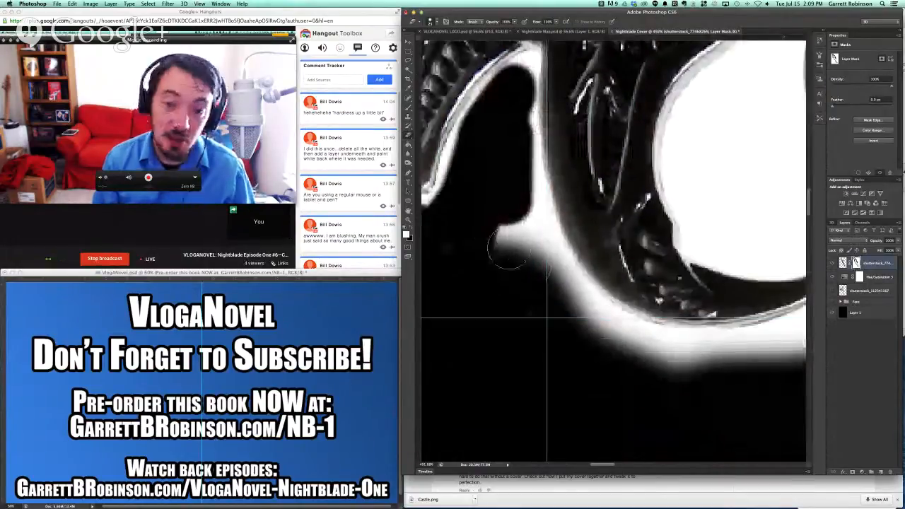
Step: Mask out the white along the guard's curved bottom edge and around the tip of its lower claw to the inner side
{"action": "mouse_move", "coordinate": [504, 248]}
{"action": "left_mouse_down"}
{"action": "mouse_move", "coordinate": [507, 202]}
{"action": "mouse_move", "coordinate": [521, 210]}
{"action": "mouse_move", "coordinate": [535, 263]}
{"action": "mouse_move", "coordinate": [595, 339]}
{"action": "mouse_move", "coordinate": [731, 370]}
{"action": "left_mouse_up"}
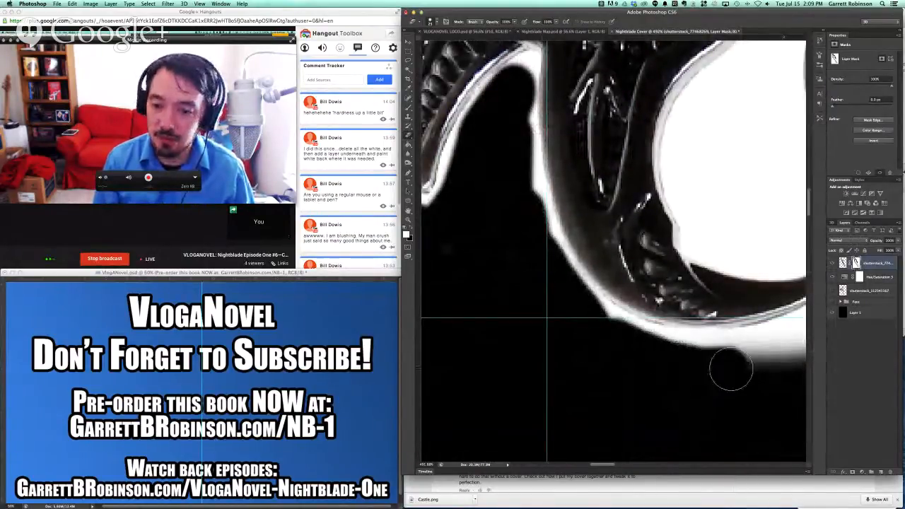
{"action": "scroll", "coordinate": [731, 368], "scroll_direction": "right", "scroll_amount": 3}
{"action": "mouse_move", "coordinate": [633, 362]}
{"action": "left_mouse_down"}
{"action": "mouse_move", "coordinate": [717, 328]}
{"action": "mouse_move", "coordinate": [742, 305]}
{"action": "mouse_move", "coordinate": [748, 277]}
{"action": "mouse_move", "coordinate": [720, 249]}
{"action": "mouse_move", "coordinate": [600, 228]}
{"action": "mouse_move", "coordinate": [579, 154]}
{"action": "left_mouse_up"}
Step: Mask out the white in the large rounded opening between the guard's lower claw and the ribbed hook beside the blade
{"action": "scroll", "coordinate": [578, 154], "scroll_direction": "up", "scroll_amount": 3}
{"action": "scroll", "coordinate": [578, 154], "scroll_direction": "right", "scroll_amount": 2}
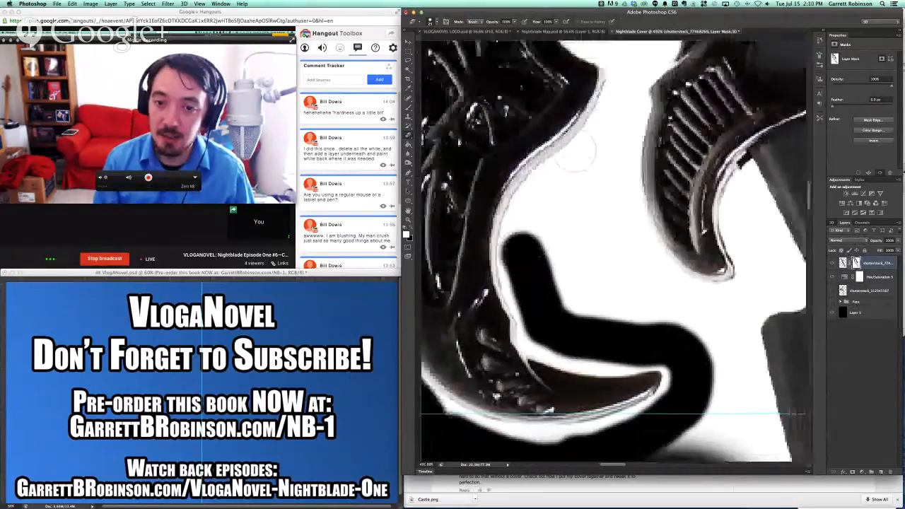
{"action": "mouse_move", "coordinate": [524, 238]}
{"action": "left_mouse_down"}
{"action": "mouse_move", "coordinate": [543, 192]}
{"action": "mouse_move", "coordinate": [586, 162]}
{"action": "mouse_move", "coordinate": [623, 107]}
{"action": "left_mouse_up"}
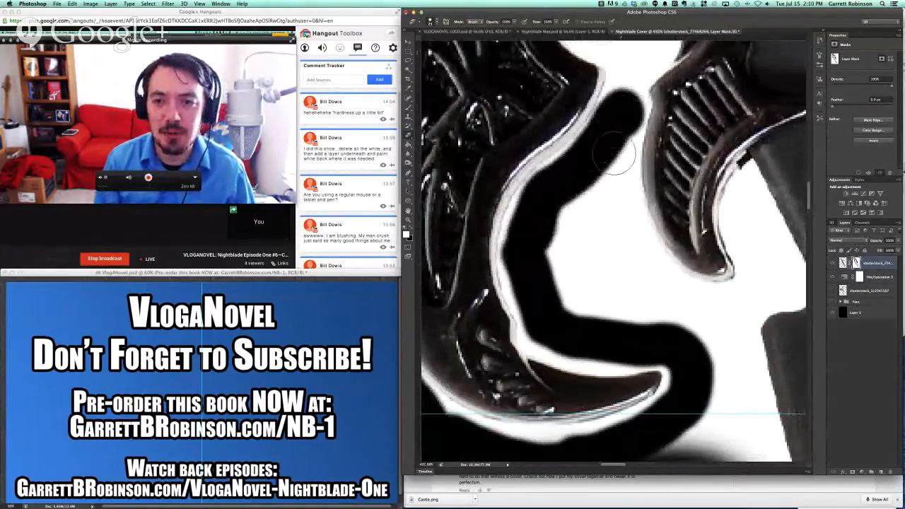
{"action": "mouse_move", "coordinate": [614, 154]}
{"action": "left_mouse_down"}
{"action": "mouse_move", "coordinate": [621, 231]}
{"action": "mouse_move", "coordinate": [680, 329]}
{"action": "mouse_move", "coordinate": [631, 306]}
{"action": "mouse_move", "coordinate": [585, 234]}
{"action": "mouse_move", "coordinate": [604, 241]}
{"action": "mouse_move", "coordinate": [590, 212]}
{"action": "mouse_move", "coordinate": [555, 195]}
{"action": "mouse_move", "coordinate": [565, 288]}
{"action": "left_mouse_up"}
Step: Mask out the white between the ribbed hook and the blade's notch, continuing down the blade's edge toward its pointed barb
{"action": "scroll", "coordinate": [591, 315], "scroll_direction": "right", "scroll_amount": 5}
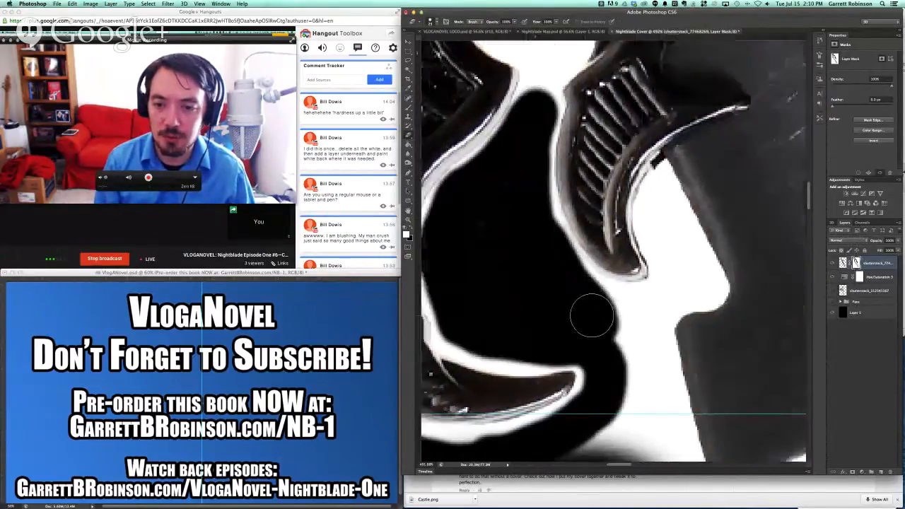
{"action": "mouse_move", "coordinate": [544, 309]}
{"action": "left_mouse_down"}
{"action": "mouse_move", "coordinate": [606, 294]}
{"action": "mouse_move", "coordinate": [613, 254]}
{"action": "mouse_move", "coordinate": [601, 210]}
{"action": "left_mouse_up"}
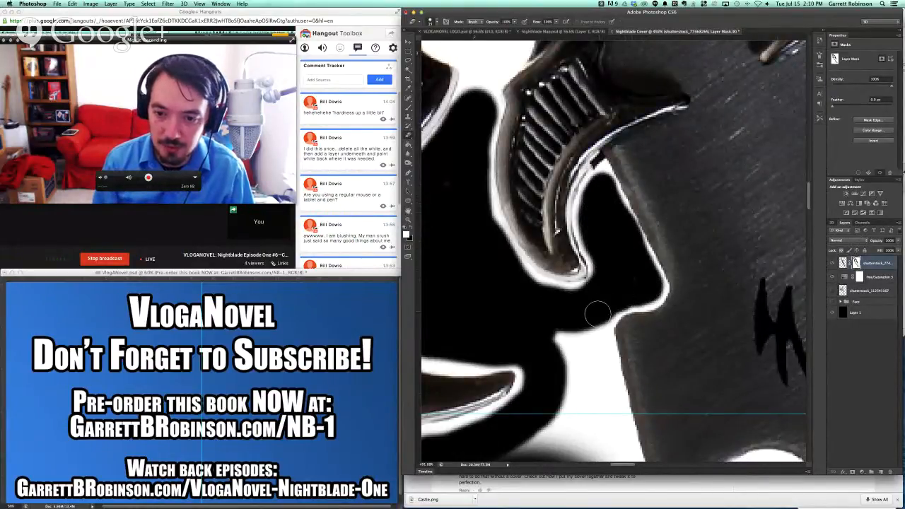
{"action": "scroll", "coordinate": [583, 336], "scroll_direction": "down", "scroll_amount": 4}
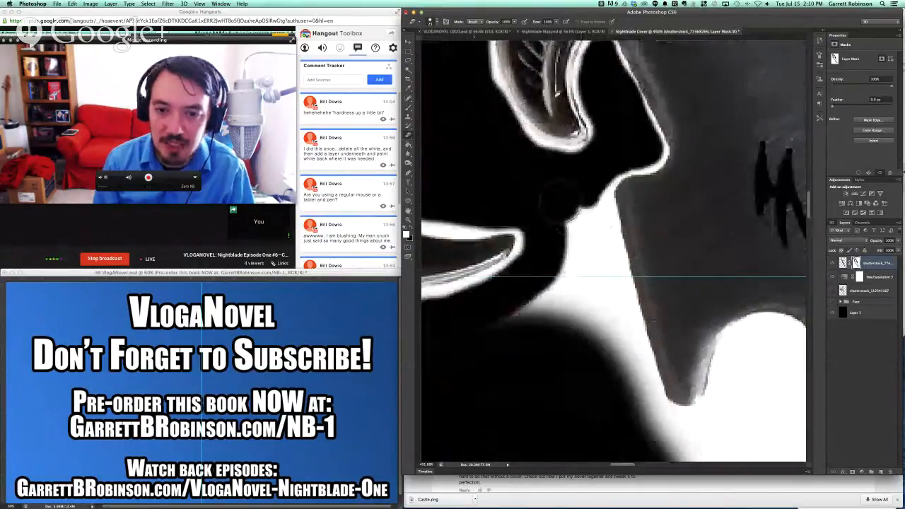
{"action": "mouse_move", "coordinate": [580, 219]}
{"action": "left_mouse_down"}
{"action": "mouse_move", "coordinate": [598, 205]}
{"action": "mouse_move", "coordinate": [622, 336]}
{"action": "mouse_move", "coordinate": [608, 272]}
{"action": "mouse_move", "coordinate": [564, 229]}
{"action": "left_mouse_up"}
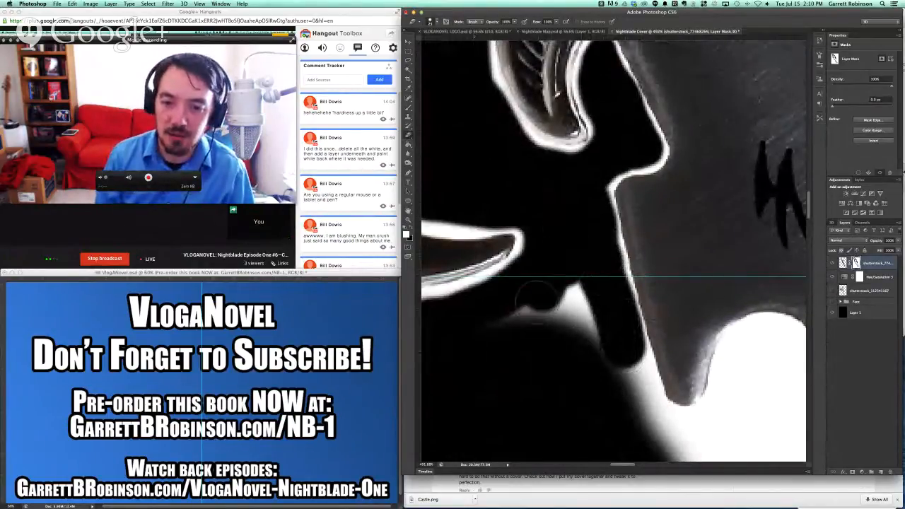
{"action": "mouse_move", "coordinate": [537, 300]}
{"action": "left_mouse_down"}
{"action": "mouse_move", "coordinate": [562, 275]}
{"action": "mouse_move", "coordinate": [581, 310]}
{"action": "left_mouse_up"}
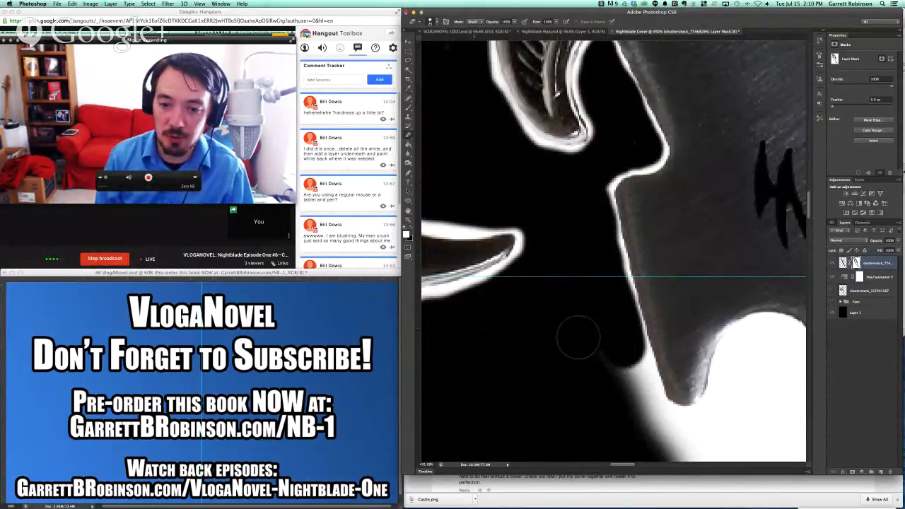
{"action": "scroll", "coordinate": [579, 338], "scroll_direction": "down", "scroll_amount": 5}
{"action": "mouse_move", "coordinate": [545, 237]}
{"action": "left_mouse_down"}
{"action": "mouse_move", "coordinate": [568, 253]}
{"action": "mouse_move", "coordinate": [588, 322]}
{"action": "left_mouse_up"}
Step: Mask out the white inside the round opening in the guard above the ribbed hook
{"action": "scroll", "coordinate": [589, 322], "scroll_direction": "up", "scroll_amount": 20}
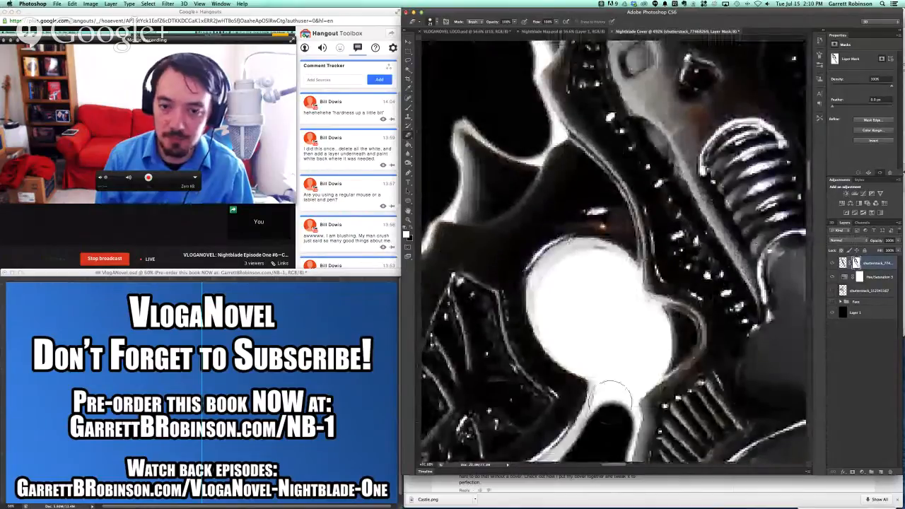
{"action": "mouse_move", "coordinate": [616, 406]}
{"action": "left_mouse_down"}
{"action": "mouse_move", "coordinate": [607, 366]}
{"action": "mouse_move", "coordinate": [577, 353]}
{"action": "mouse_move", "coordinate": [550, 322]}
{"action": "mouse_move", "coordinate": [555, 280]}
{"action": "mouse_move", "coordinate": [569, 275]}
{"action": "left_mouse_up"}
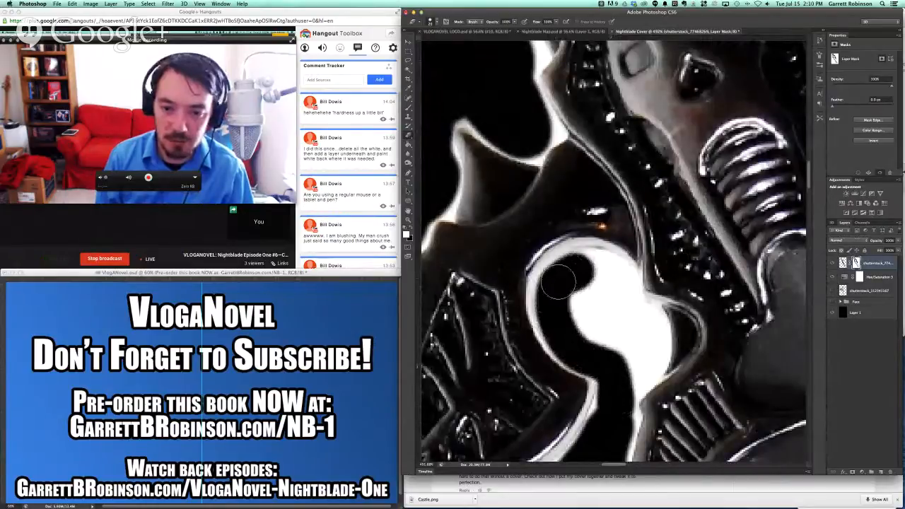
{"action": "mouse_move", "coordinate": [604, 269]}
{"action": "left_mouse_down"}
{"action": "mouse_move", "coordinate": [648, 345]}
{"action": "mouse_move", "coordinate": [641, 366]}
{"action": "left_mouse_up"}
{"action": "mouse_move", "coordinate": [615, 332]}
{"action": "left_mouse_down"}
{"action": "mouse_move", "coordinate": [590, 315]}
{"action": "mouse_move", "coordinate": [603, 298]}
{"action": "mouse_move", "coordinate": [582, 285]}
{"action": "left_mouse_up"}
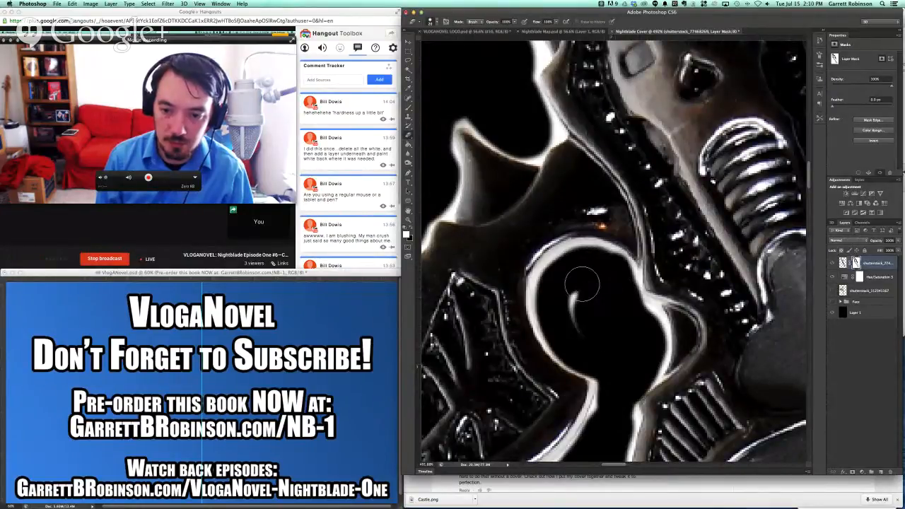
Step: Mask out the white around the tip of the blade's barb and inside the rounded cutout beside it
{"action": "scroll", "coordinate": [595, 334], "scroll_direction": "down", "scroll_amount": 10}
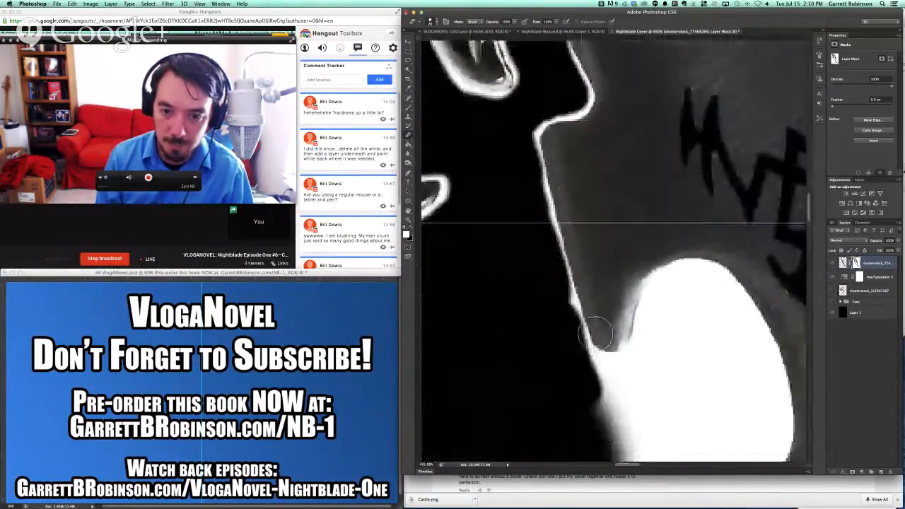
{"action": "mouse_move", "coordinate": [566, 225]}
{"action": "left_mouse_down"}
{"action": "mouse_move", "coordinate": [601, 239]}
{"action": "mouse_move", "coordinate": [623, 223]}
{"action": "mouse_move", "coordinate": [641, 164]}
{"action": "mouse_move", "coordinate": [658, 142]}
{"action": "mouse_move", "coordinate": [681, 136]}
{"action": "mouse_move", "coordinate": [729, 178]}
{"action": "mouse_move", "coordinate": [749, 232]}
{"action": "mouse_move", "coordinate": [759, 309]}
{"action": "mouse_move", "coordinate": [752, 321]}
{"action": "mouse_move", "coordinate": [728, 330]}
{"action": "mouse_move", "coordinate": [675, 309]}
{"action": "mouse_move", "coordinate": [646, 310]}
{"action": "mouse_move", "coordinate": [658, 277]}
{"action": "mouse_move", "coordinate": [621, 301]}
{"action": "mouse_move", "coordinate": [625, 318]}
{"action": "mouse_move", "coordinate": [601, 335]}
{"action": "mouse_move", "coordinate": [583, 268]}
{"action": "left_mouse_up"}
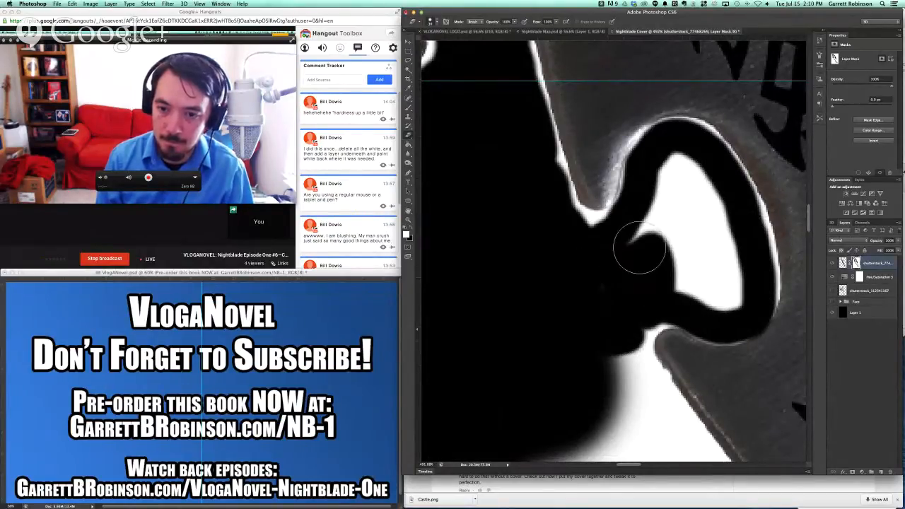
{"action": "mouse_move", "coordinate": [639, 248]}
{"action": "left_mouse_down"}
{"action": "mouse_move", "coordinate": [659, 220]}
{"action": "mouse_move", "coordinate": [675, 164]}
{"action": "mouse_move", "coordinate": [704, 198]}
{"action": "mouse_move", "coordinate": [734, 281]}
{"action": "mouse_move", "coordinate": [727, 301]}
{"action": "mouse_move", "coordinate": [692, 277]}
{"action": "mouse_move", "coordinate": [689, 227]}
{"action": "mouse_move", "coordinate": [719, 259]}
{"action": "left_mouse_up"}
Step: Mask out the white in the long slanted slot between the blade's edge and the narrow spike below the rounded cutout
{"action": "scroll", "coordinate": [725, 267], "scroll_direction": "down", "scroll_amount": 8}
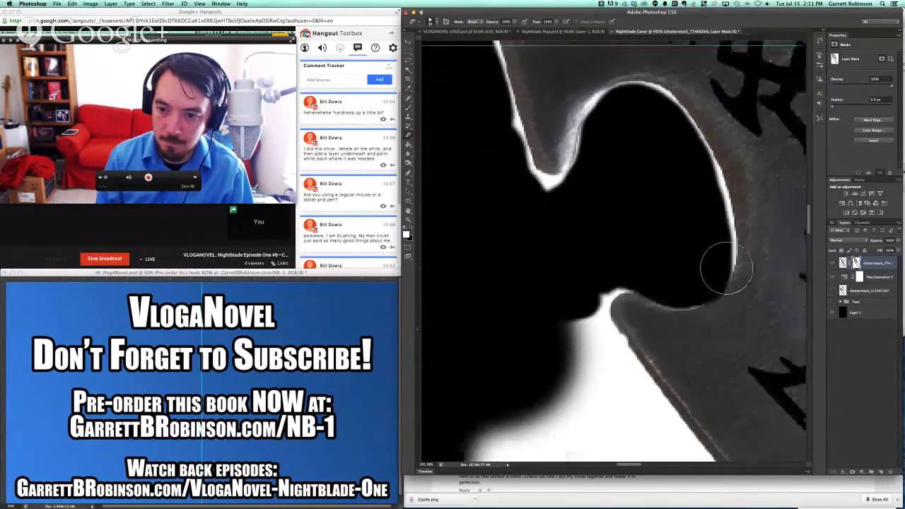
{"action": "mouse_move", "coordinate": [613, 120]}
{"action": "left_mouse_down"}
{"action": "mouse_move", "coordinate": [622, 181]}
{"action": "mouse_move", "coordinate": [680, 289]}
{"action": "left_mouse_up"}
{"action": "scroll", "coordinate": [679, 289], "scroll_direction": "down", "scroll_amount": 3}
{"action": "scroll", "coordinate": [678, 288], "scroll_direction": "right", "scroll_amount": 3}
{"action": "scroll", "coordinate": [678, 289], "scroll_direction": "down", "scroll_amount": 3}
{"action": "scroll", "coordinate": [679, 288], "scroll_direction": "right", "scroll_amount": 1}
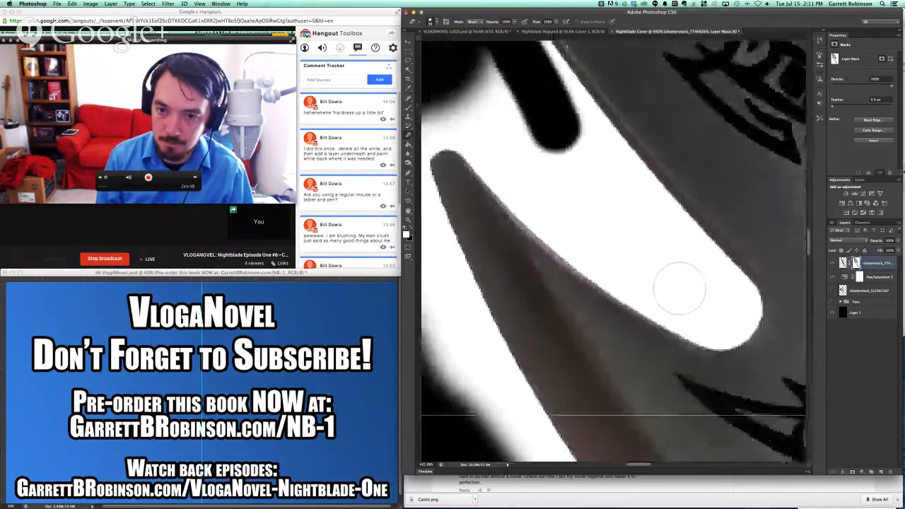
{"action": "mouse_move", "coordinate": [546, 87]}
{"action": "left_mouse_down"}
{"action": "mouse_move", "coordinate": [752, 322]}
{"action": "mouse_move", "coordinate": [757, 348]}
{"action": "mouse_move", "coordinate": [740, 346]}
{"action": "mouse_move", "coordinate": [669, 292]}
{"action": "mouse_move", "coordinate": [580, 200]}
{"action": "mouse_move", "coordinate": [501, 96]}
{"action": "mouse_move", "coordinate": [478, 113]}
{"action": "mouse_move", "coordinate": [490, 146]}
{"action": "mouse_move", "coordinate": [699, 323]}
{"action": "left_mouse_up"}
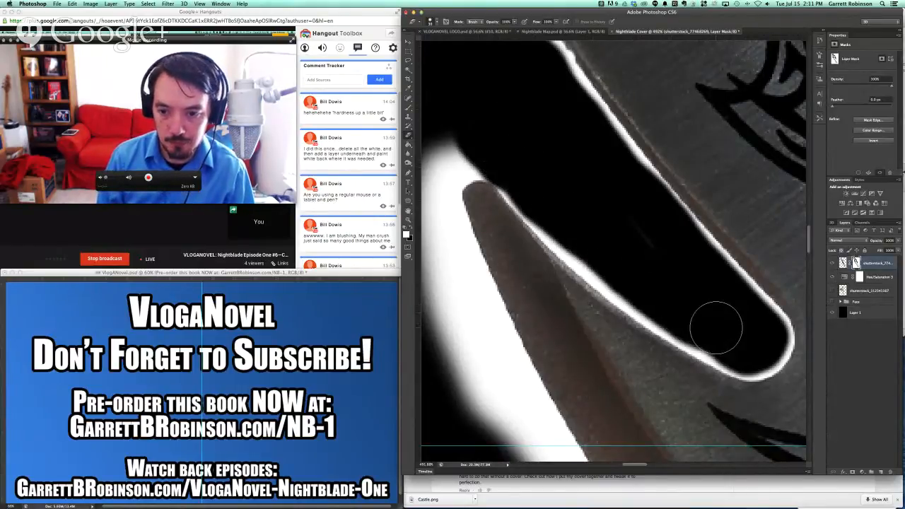
Step: Erase the white halo on the layer mask around the upper barb's rounded tip and down its outer edge
{"action": "scroll", "coordinate": [716, 328], "scroll_direction": "left", "scroll_amount": 6}
{"action": "scroll", "coordinate": [716, 328], "scroll_direction": "up", "scroll_amount": 3}
{"action": "mouse_move", "coordinate": [595, 213]}
{"action": "left_mouse_down"}
{"action": "mouse_move", "coordinate": [547, 234]}
{"action": "mouse_move", "coordinate": [568, 303]}
{"action": "left_mouse_up"}
{"action": "left_click_drag", "start_coordinate": [568, 236], "coordinate": [573, 318]}
{"action": "scroll", "coordinate": [577, 323], "scroll_direction": "down", "scroll_amount": 5}
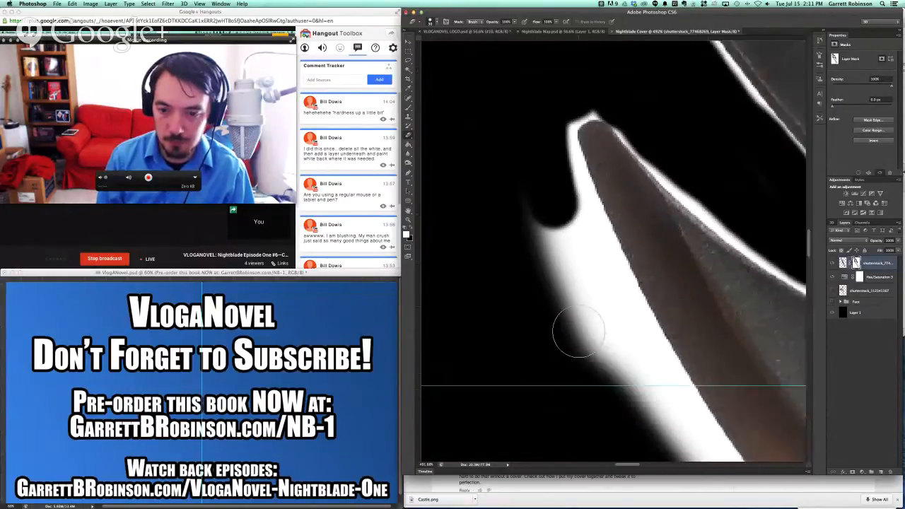
{"action": "mouse_move", "coordinate": [534, 107]}
{"action": "left_mouse_down"}
{"action": "mouse_move", "coordinate": [543, 159]}
{"action": "mouse_move", "coordinate": [576, 208]}
{"action": "mouse_move", "coordinate": [574, 276]}
{"action": "mouse_move", "coordinate": [610, 324]}
{"action": "mouse_move", "coordinate": [587, 237]}
{"action": "mouse_move", "coordinate": [650, 363]}
{"action": "left_mouse_up"}
{"action": "scroll", "coordinate": [654, 366], "scroll_direction": "down", "scroll_amount": 5}
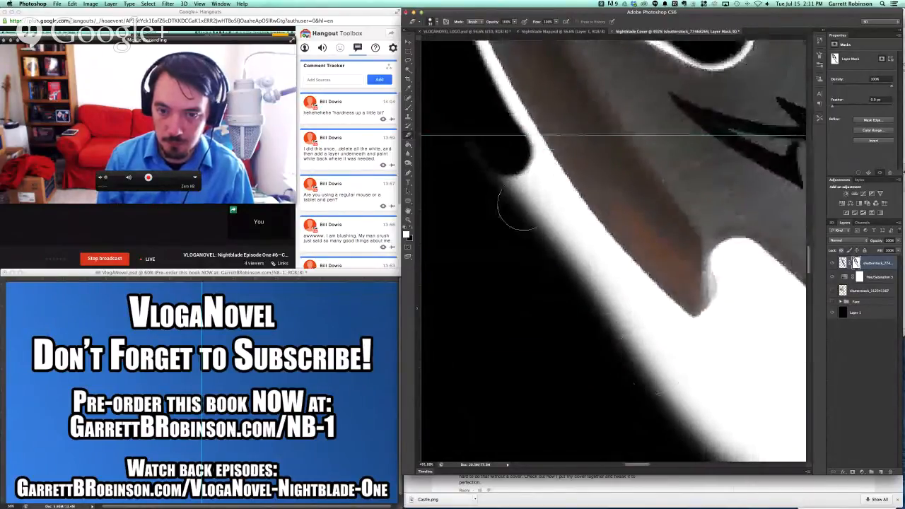
{"action": "left_click_drag", "start_coordinate": [516, 207], "coordinate": [535, 214]}
{"action": "key", "text": "super+Tab"}
{"action": "key", "text": "super+Tab"}
{"action": "key", "text": "super+Tab"}
{"action": "key", "text": "super+Tab"}
{"action": "key", "text": "super+Tab"}
{"action": "key", "text": "super+Tab"}
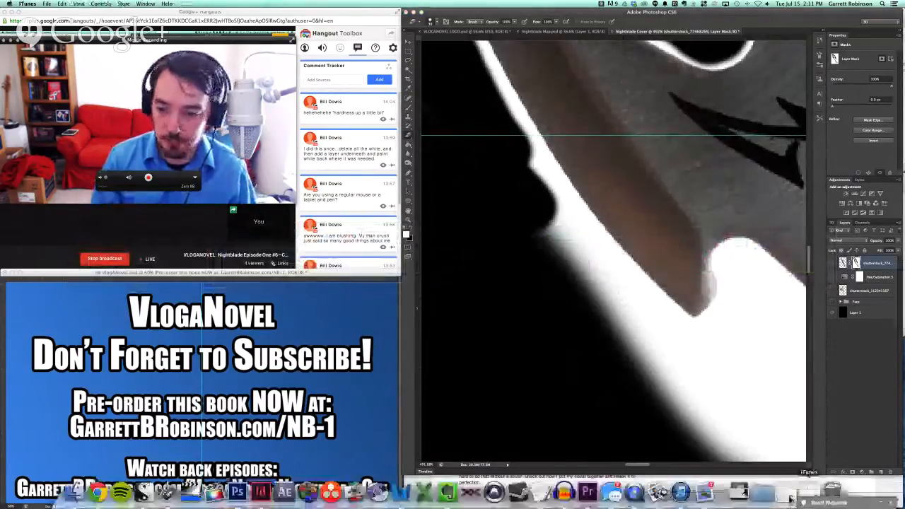
{"action": "left_click", "coordinate": [790, 497]}
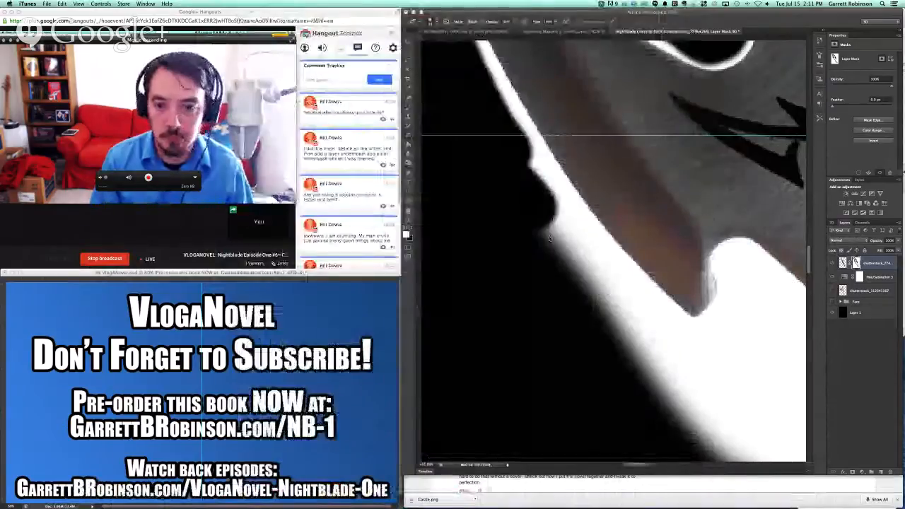
{"action": "left_click", "coordinate": [549, 238]}
Step: Erase the white on the mask below the barb's lower point and inside the notch between the barb and the blade
{"action": "mouse_move", "coordinate": [523, 180]}
{"action": "left_mouse_down"}
{"action": "mouse_move", "coordinate": [615, 301]}
{"action": "mouse_move", "coordinate": [679, 354]}
{"action": "mouse_move", "coordinate": [629, 338]}
{"action": "mouse_move", "coordinate": [625, 346]}
{"action": "mouse_move", "coordinate": [698, 395]}
{"action": "mouse_move", "coordinate": [614, 298]}
{"action": "left_mouse_up"}
{"action": "scroll", "coordinate": [613, 297], "scroll_direction": "down", "scroll_amount": 4}
{"action": "scroll", "coordinate": [613, 297], "scroll_direction": "right", "scroll_amount": 6}
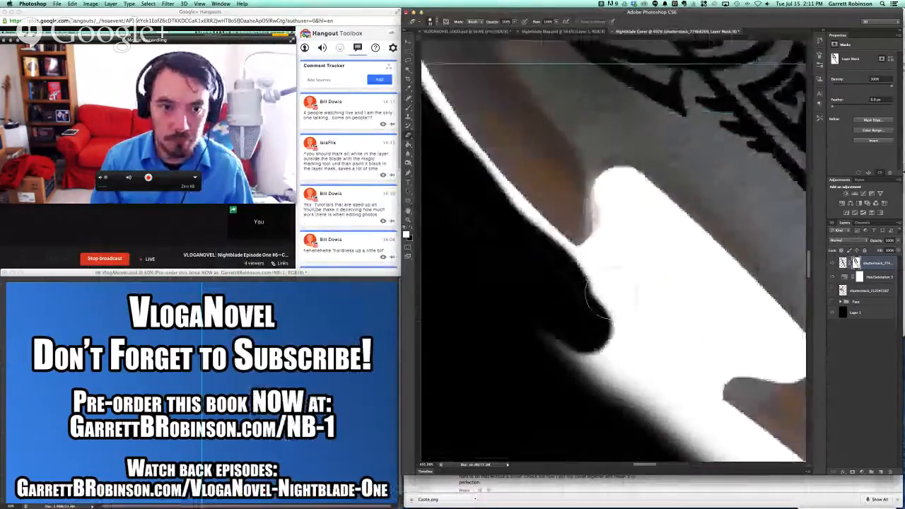
{"action": "mouse_move", "coordinate": [502, 267]}
{"action": "left_mouse_down"}
{"action": "mouse_move", "coordinate": [559, 212]}
{"action": "mouse_move", "coordinate": [554, 176]}
{"action": "mouse_move", "coordinate": [623, 233]}
{"action": "mouse_move", "coordinate": [711, 331]}
{"action": "mouse_move", "coordinate": [650, 312]}
{"action": "mouse_move", "coordinate": [569, 238]}
{"action": "mouse_move", "coordinate": [523, 298]}
{"action": "mouse_move", "coordinate": [474, 311]}
{"action": "mouse_move", "coordinate": [536, 333]}
{"action": "mouse_move", "coordinate": [567, 291]}
{"action": "mouse_move", "coordinate": [581, 330]}
{"action": "mouse_move", "coordinate": [617, 308]}
{"action": "mouse_move", "coordinate": [649, 334]}
{"action": "left_mouse_up"}
{"action": "scroll", "coordinate": [629, 303], "scroll_direction": "down", "scroll_amount": 5}
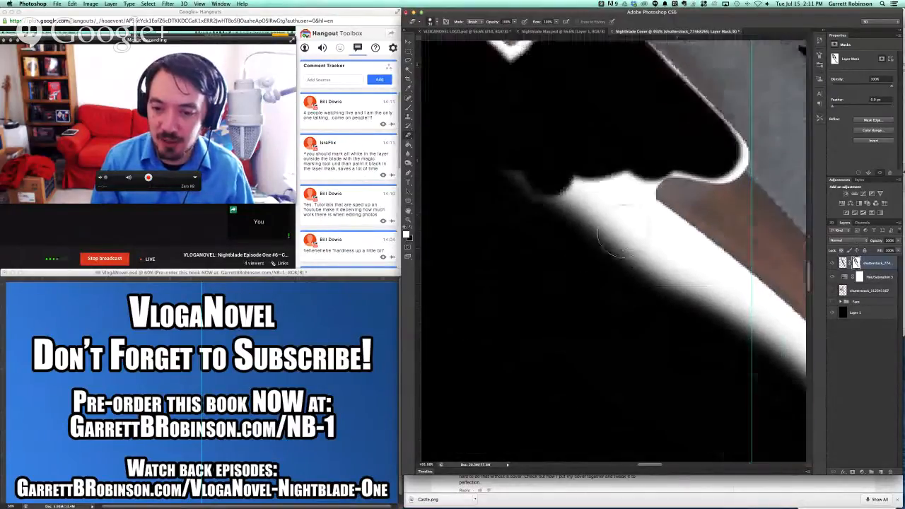
{"action": "mouse_move", "coordinate": [624, 159]}
{"action": "left_mouse_down"}
{"action": "mouse_move", "coordinate": [622, 247]}
{"action": "mouse_move", "coordinate": [569, 204]}
{"action": "left_mouse_up"}
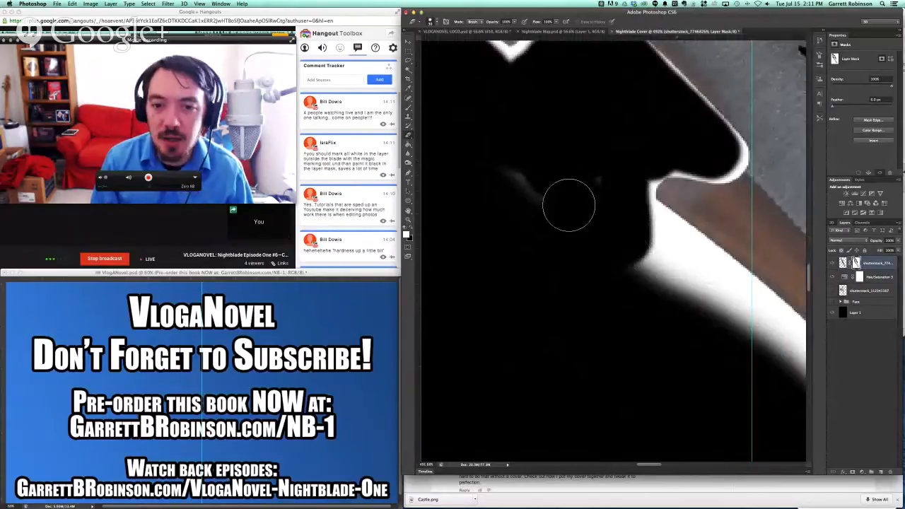
Step: Erase the white border on the mask along the start of the brown blade edge just below the notch
{"action": "scroll", "coordinate": [607, 203], "scroll_direction": "down", "scroll_amount": 3}
{"action": "scroll", "coordinate": [607, 203], "scroll_direction": "right", "scroll_amount": 3}
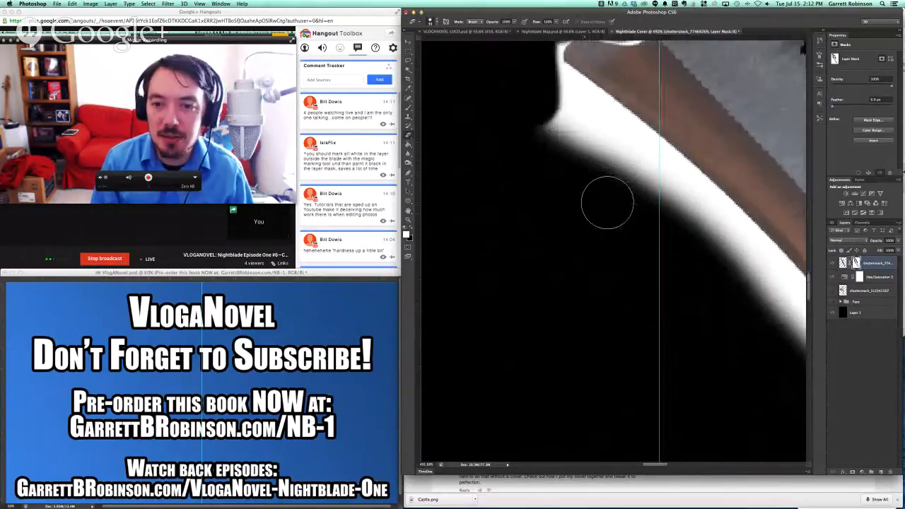
{"action": "mouse_move", "coordinate": [554, 102]}
{"action": "left_mouse_down"}
{"action": "mouse_move", "coordinate": [552, 95]}
{"action": "mouse_move", "coordinate": [534, 130]}
{"action": "left_mouse_up"}
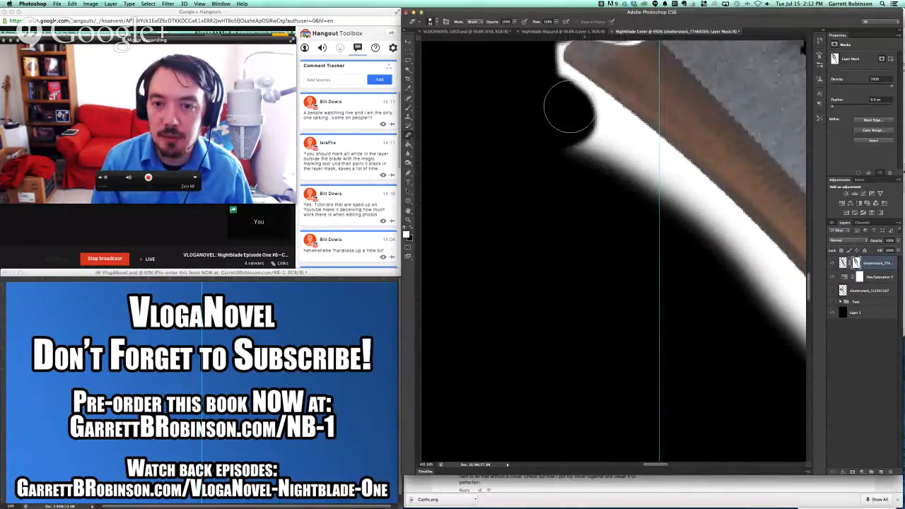
{"action": "left_click_drag", "start_coordinate": [569, 106], "coordinate": [659, 171]}
{"action": "scroll", "coordinate": [659, 171], "scroll_direction": "up", "scroll_amount": 3}
{"action": "scroll", "coordinate": [659, 170], "scroll_direction": "right", "scroll_amount": 3}
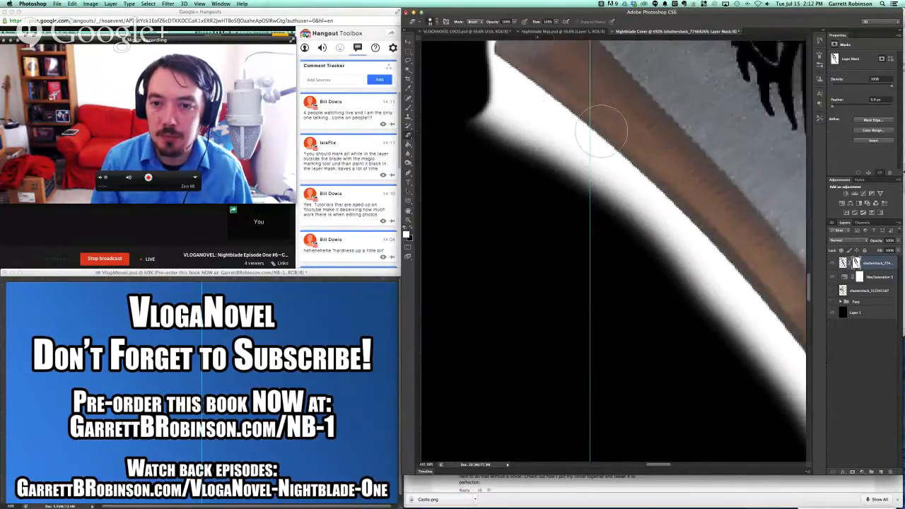
{"action": "mouse_move", "coordinate": [467, 76]}
{"action": "left_mouse_down"}
{"action": "mouse_move", "coordinate": [461, 111]}
{"action": "mouse_move", "coordinate": [523, 121]}
{"action": "mouse_move", "coordinate": [631, 212]}
{"action": "left_mouse_up"}
Step: Erase the white border on the mask along the curved middle stretch of the brown blade edge
{"action": "scroll", "coordinate": [580, 196], "scroll_direction": "down", "scroll_amount": 3}
{"action": "scroll", "coordinate": [581, 196], "scroll_direction": "right", "scroll_amount": 5}
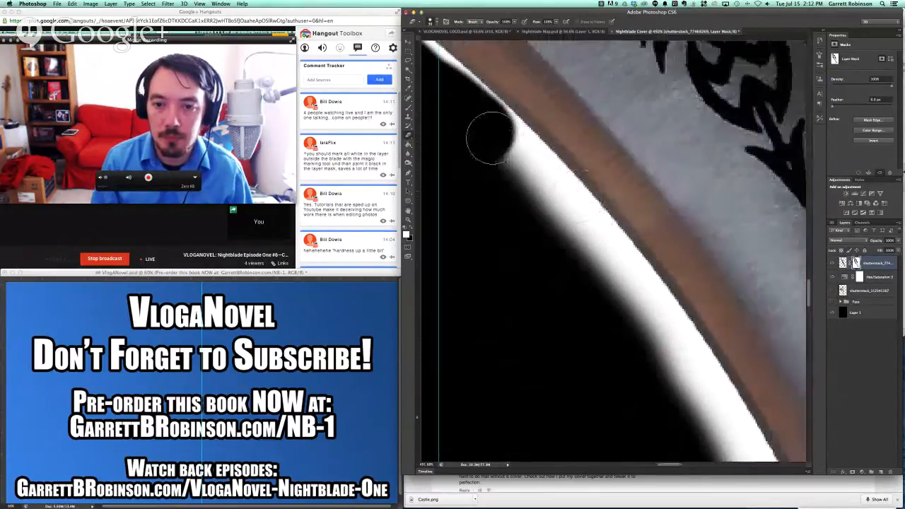
{"action": "mouse_move", "coordinate": [490, 139]}
{"action": "left_mouse_down"}
{"action": "mouse_move", "coordinate": [570, 210]}
{"action": "mouse_move", "coordinate": [642, 334]}
{"action": "mouse_move", "coordinate": [673, 357]}
{"action": "left_mouse_up"}
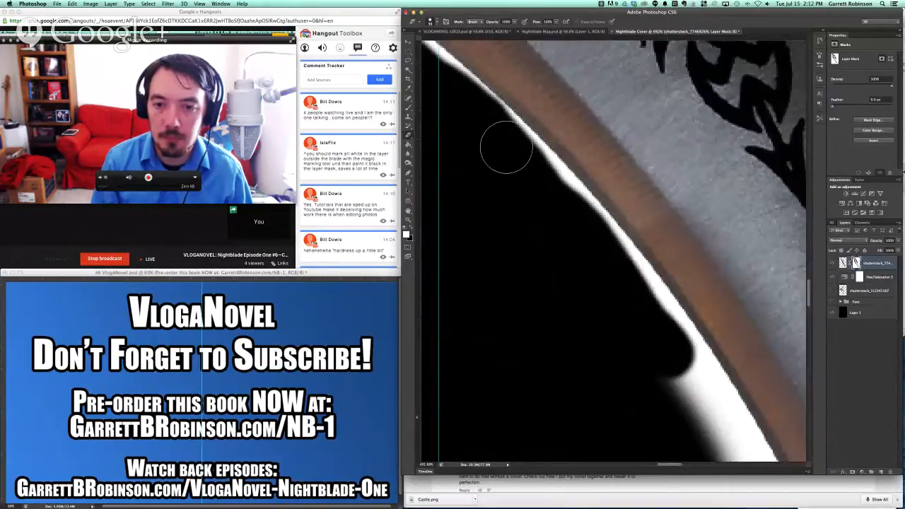
{"action": "mouse_move", "coordinate": [609, 271]}
{"action": "left_mouse_down"}
{"action": "mouse_move", "coordinate": [657, 323]}
{"action": "mouse_move", "coordinate": [673, 362]}
{"action": "mouse_move", "coordinate": [519, 142]}
{"action": "mouse_move", "coordinate": [495, 121]}
{"action": "left_mouse_up"}
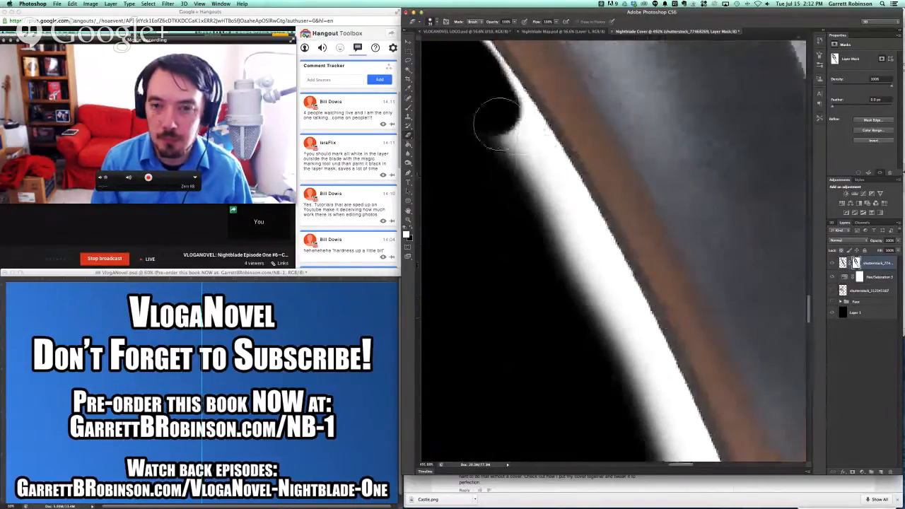
{"action": "mouse_move", "coordinate": [521, 153]}
{"action": "left_mouse_down"}
{"action": "mouse_move", "coordinate": [569, 206]}
{"action": "mouse_move", "coordinate": [610, 317]}
{"action": "mouse_move", "coordinate": [581, 276]}
{"action": "mouse_move", "coordinate": [618, 344]}
{"action": "mouse_move", "coordinate": [599, 280]}
{"action": "left_mouse_up"}
{"action": "left_click_drag", "start_coordinate": [637, 355], "coordinate": [656, 400]}
Step: Erase the white border along the straight stretch of the brown edge, including the stray streak left outside the blade
{"action": "scroll", "coordinate": [657, 400], "scroll_direction": "down", "scroll_amount": 10}
{"action": "scroll", "coordinate": [657, 400], "scroll_direction": "right", "scroll_amount": 5}
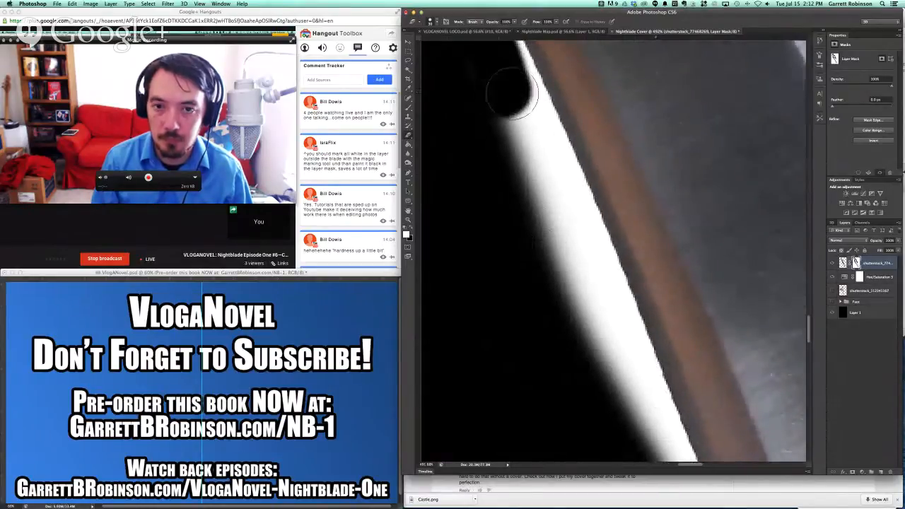
{"action": "mouse_move", "coordinate": [522, 119]}
{"action": "left_mouse_down"}
{"action": "mouse_move", "coordinate": [527, 140]}
{"action": "mouse_move", "coordinate": [517, 144]}
{"action": "mouse_move", "coordinate": [526, 117]}
{"action": "mouse_move", "coordinate": [606, 307]}
{"action": "mouse_move", "coordinate": [658, 452]}
{"action": "left_mouse_up"}
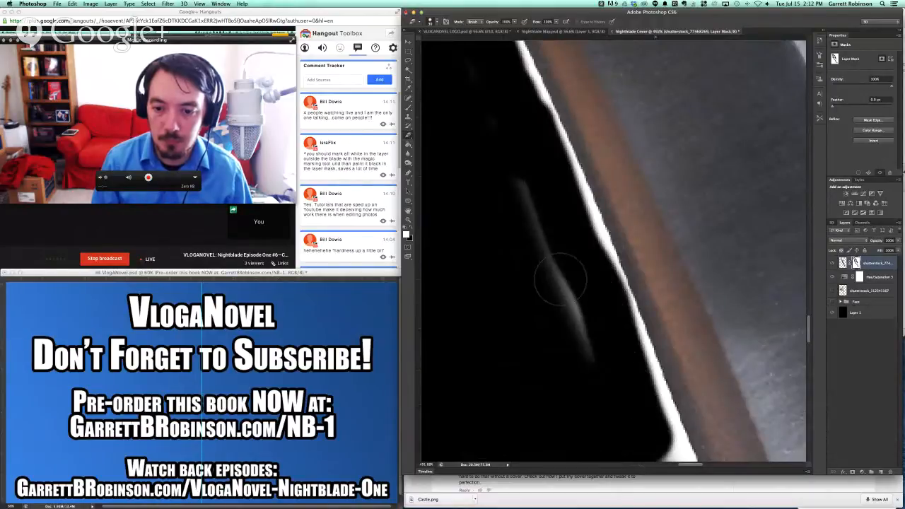
{"action": "left_click_drag", "start_coordinate": [556, 278], "coordinate": [510, 176]}
Step: Erase the white border on the mask along the lower blade edge, where the brown bevel turns grey
{"action": "scroll", "coordinate": [511, 176], "scroll_direction": "down", "scroll_amount": 10}
{"action": "scroll", "coordinate": [511, 176], "scroll_direction": "right", "scroll_amount": 3}
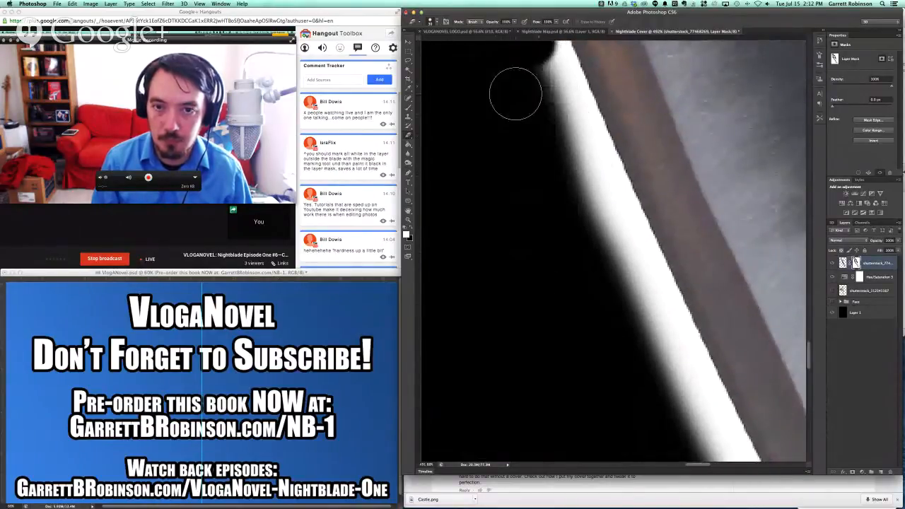
{"action": "scroll", "coordinate": [515, 93], "scroll_direction": "up", "scroll_amount": 3}
{"action": "left_click_drag", "start_coordinate": [555, 129], "coordinate": [677, 415]}
{"action": "scroll", "coordinate": [678, 414], "scroll_direction": "down", "scroll_amount": 10}
{"action": "scroll", "coordinate": [678, 415], "scroll_direction": "right", "scroll_amount": 4}
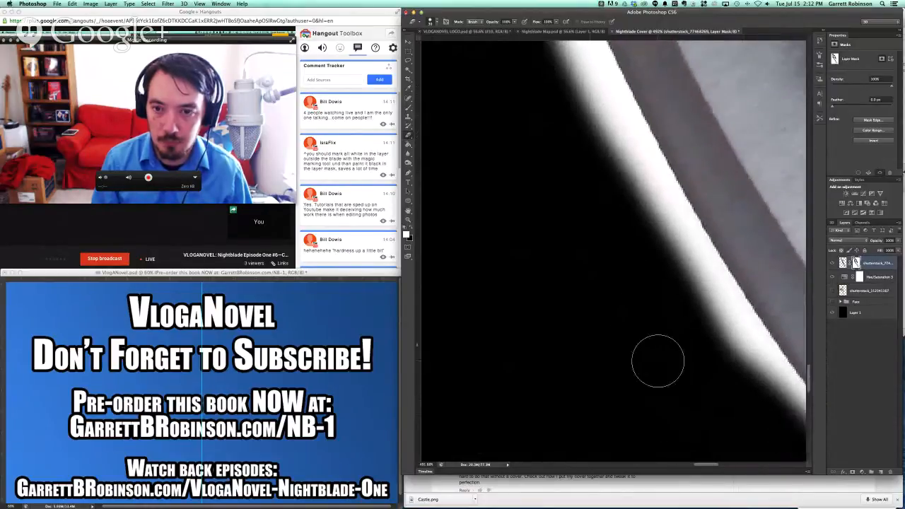
{"action": "scroll", "coordinate": [656, 360], "scroll_direction": "up", "scroll_amount": 3}
{"action": "mouse_move", "coordinate": [510, 145]}
{"action": "left_mouse_down"}
{"action": "mouse_move", "coordinate": [509, 108]}
{"action": "mouse_move", "coordinate": [666, 403]}
{"action": "mouse_move", "coordinate": [508, 256]}
{"action": "mouse_move", "coordinate": [482, 214]}
{"action": "mouse_move", "coordinate": [479, 224]}
{"action": "mouse_move", "coordinate": [612, 420]}
{"action": "left_mouse_up"}
Step: Erase the white border along the grey bevel where the blade edge curves toward its point
{"action": "scroll", "coordinate": [616, 421], "scroll_direction": "down", "scroll_amount": 3}
{"action": "scroll", "coordinate": [616, 421], "scroll_direction": "up", "scroll_amount": 3}
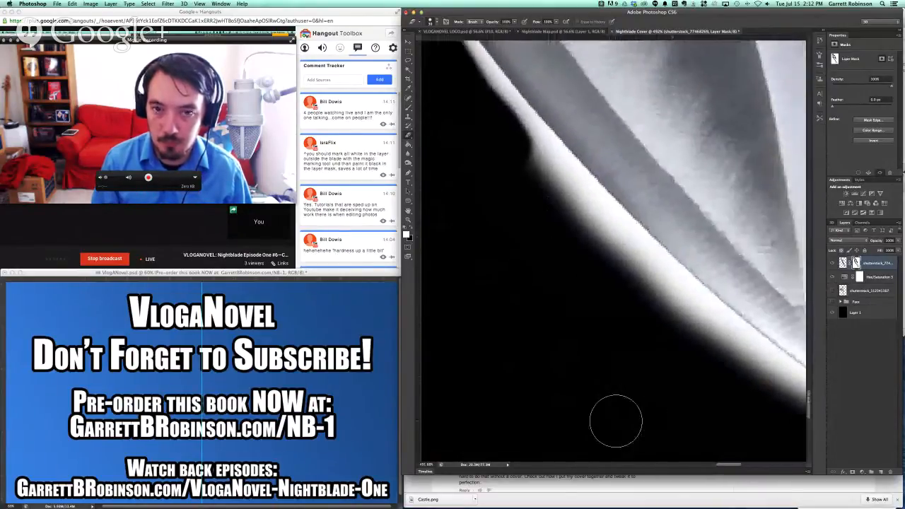
{"action": "left_click_drag", "start_coordinate": [469, 162], "coordinate": [504, 210]}
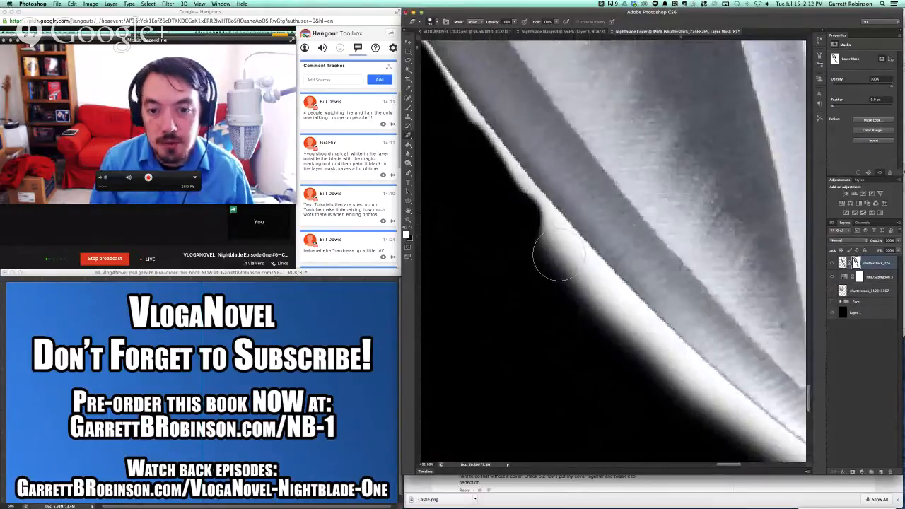
{"action": "mouse_move", "coordinate": [559, 256]}
{"action": "left_mouse_down"}
{"action": "mouse_move", "coordinate": [622, 346]}
{"action": "mouse_move", "coordinate": [662, 384]}
{"action": "left_mouse_up"}
Step: Erase the remaining white along the final stretch of the bevel down to and around the blade's point
{"action": "scroll", "coordinate": [662, 384], "scroll_direction": "down", "scroll_amount": 3}
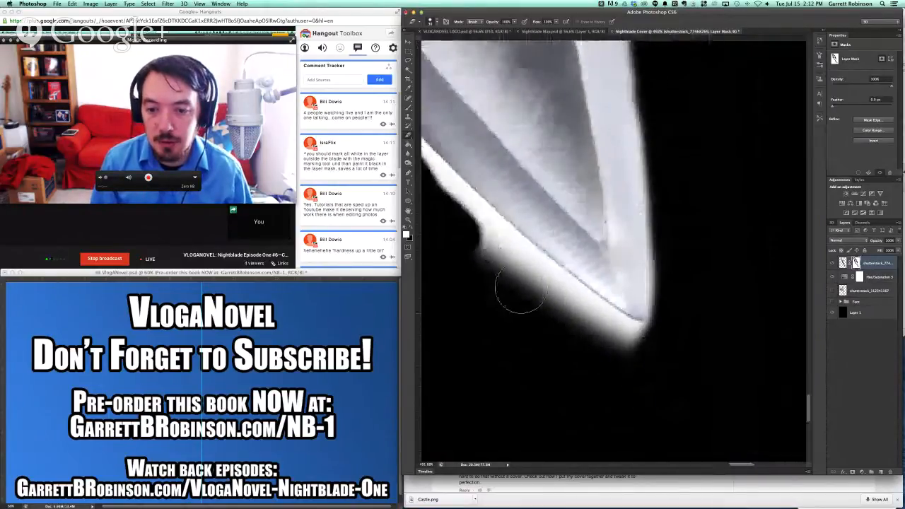
{"action": "scroll", "coordinate": [521, 288], "scroll_direction": "left", "scroll_amount": 2}
{"action": "scroll", "coordinate": [521, 288], "scroll_direction": "up", "scroll_amount": 1}
{"action": "left_click_drag", "start_coordinate": [469, 209], "coordinate": [500, 243]}
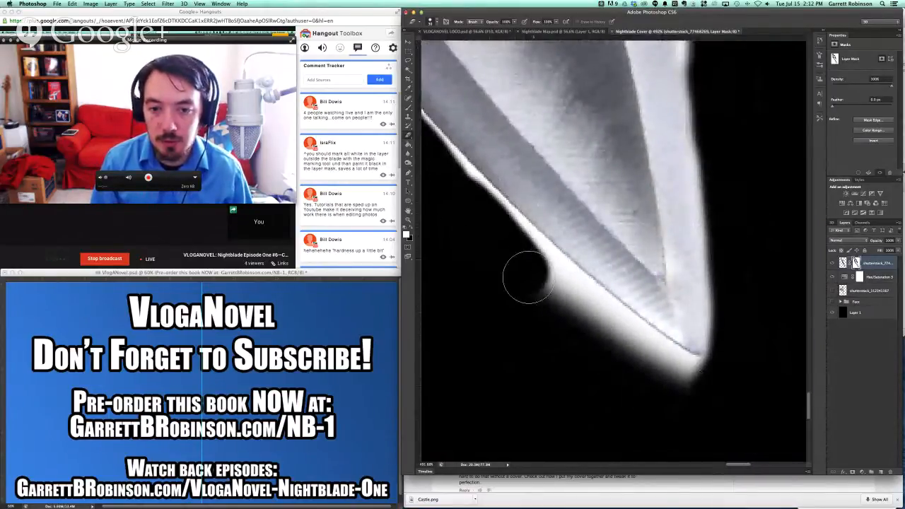
{"action": "left_click_drag", "start_coordinate": [527, 277], "coordinate": [709, 403]}
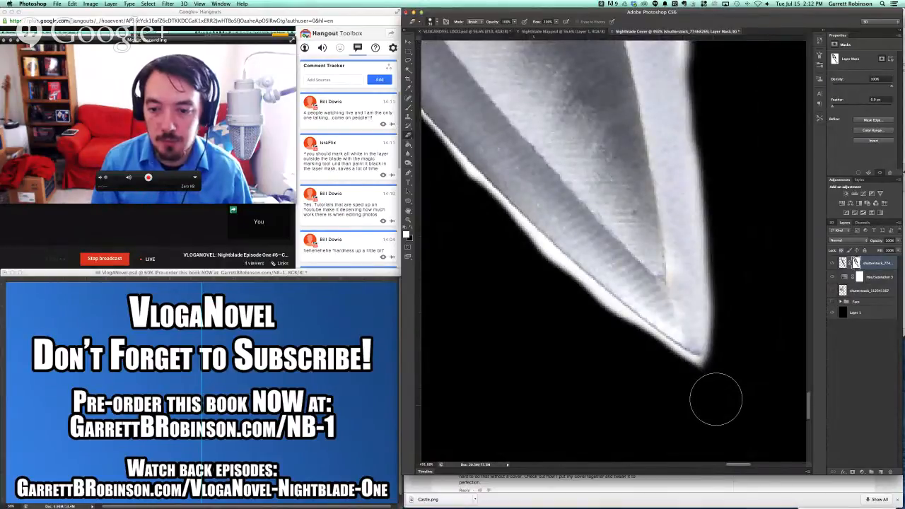
Step: Paint white on the layer mask with the Brush to restore the blade's opposite edge down to its point
{"action": "scroll", "coordinate": [715, 399], "scroll_direction": "right", "scroll_amount": 5}
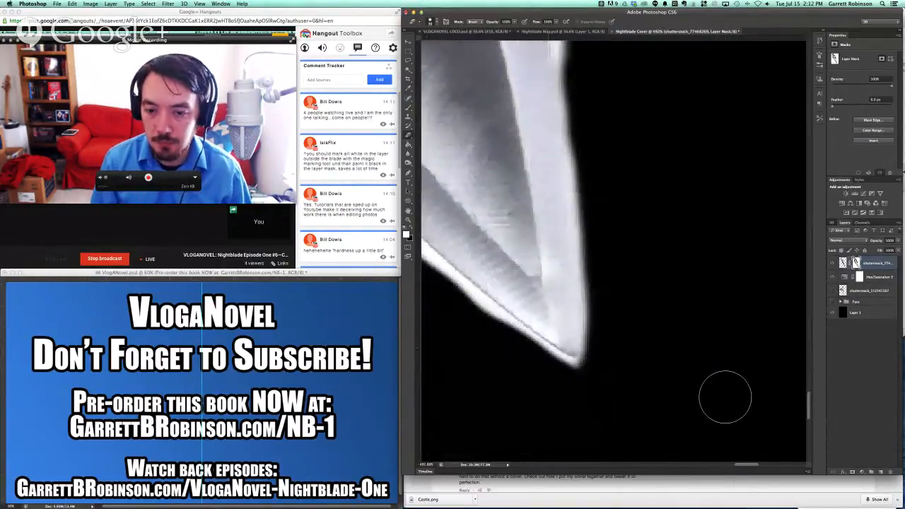
{"action": "scroll", "coordinate": [725, 397], "scroll_direction": "down", "scroll_amount": 2}
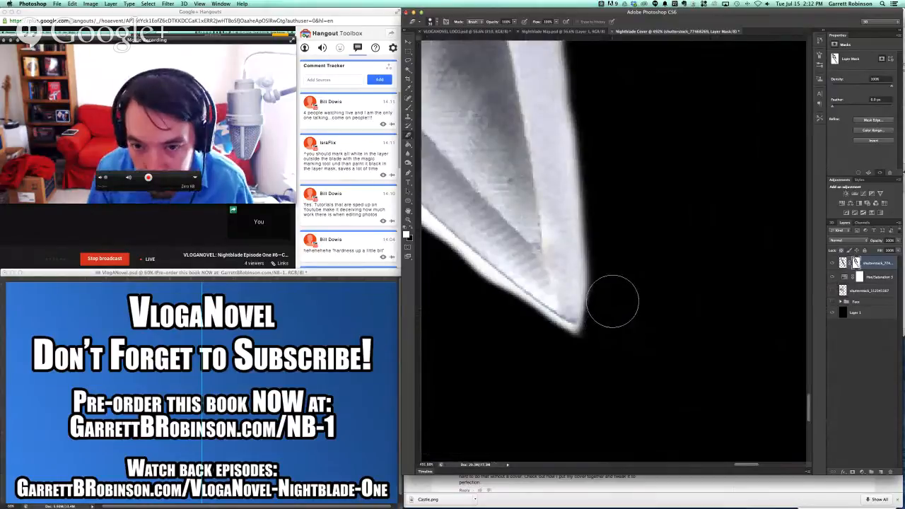
{"action": "scroll", "coordinate": [613, 251], "scroll_direction": "up", "scroll_amount": 4}
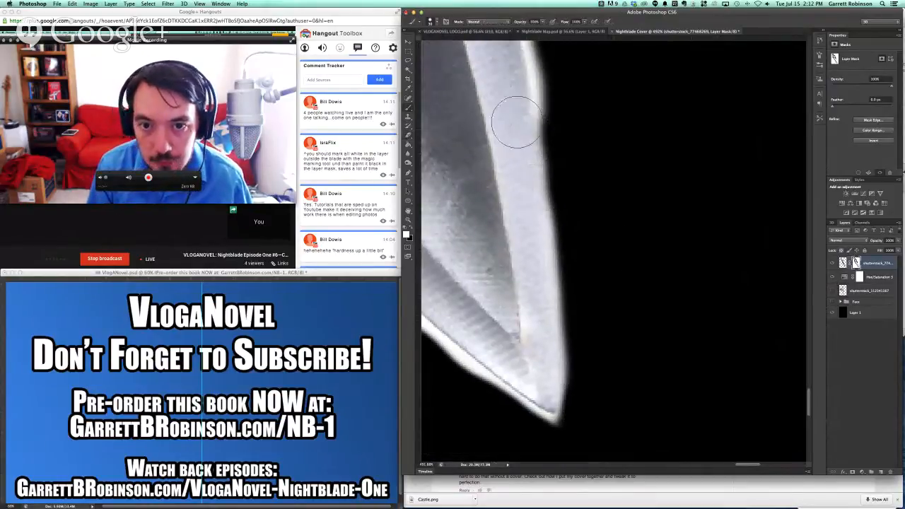
{"action": "left_click_drag", "start_coordinate": [516, 121], "coordinate": [543, 205]}
{"action": "left_click_drag", "start_coordinate": [551, 260], "coordinate": [558, 395]}
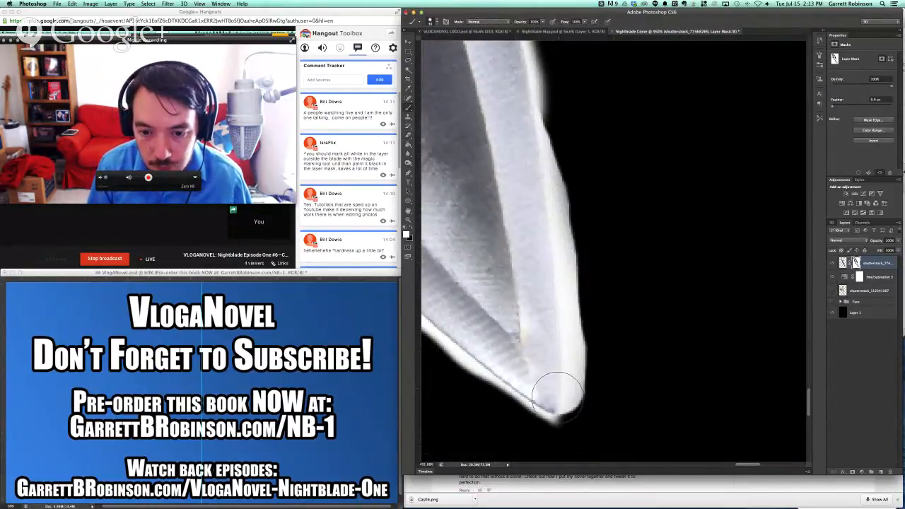
Step: Using a smaller Eraser, trim the excess white beside the blade's point and just above it
{"action": "scroll", "coordinate": [613, 393], "scroll_direction": "up", "scroll_amount": 2}
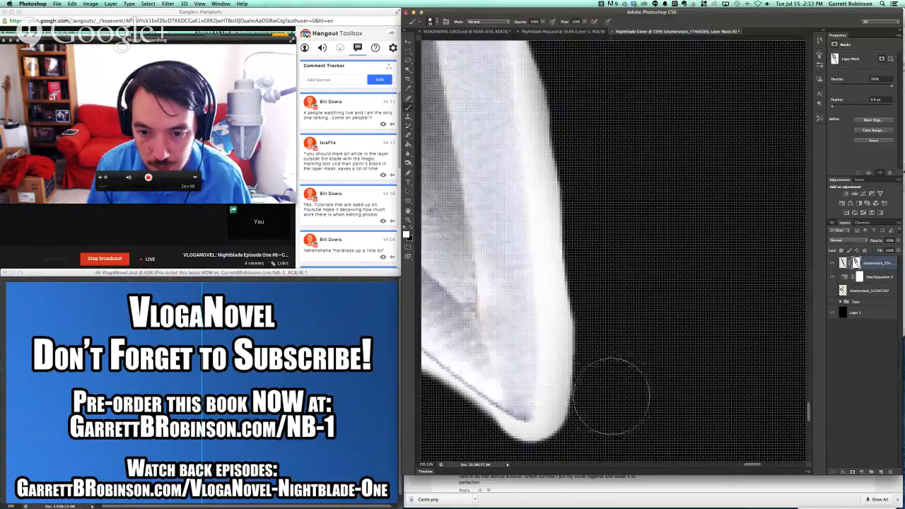
{"action": "scroll", "coordinate": [604, 380], "scroll_direction": "up", "scroll_amount": 3}
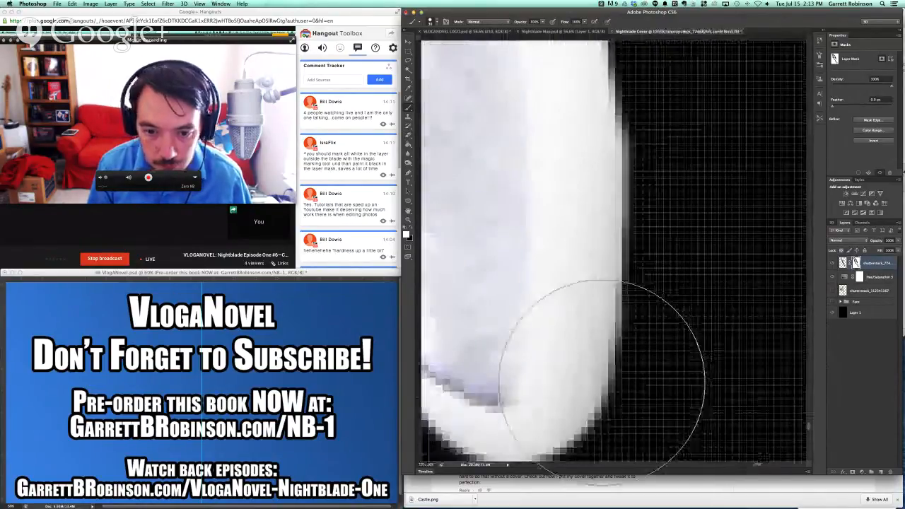
{"action": "key", "text": "e"}
{"action": "key", "text": "["}
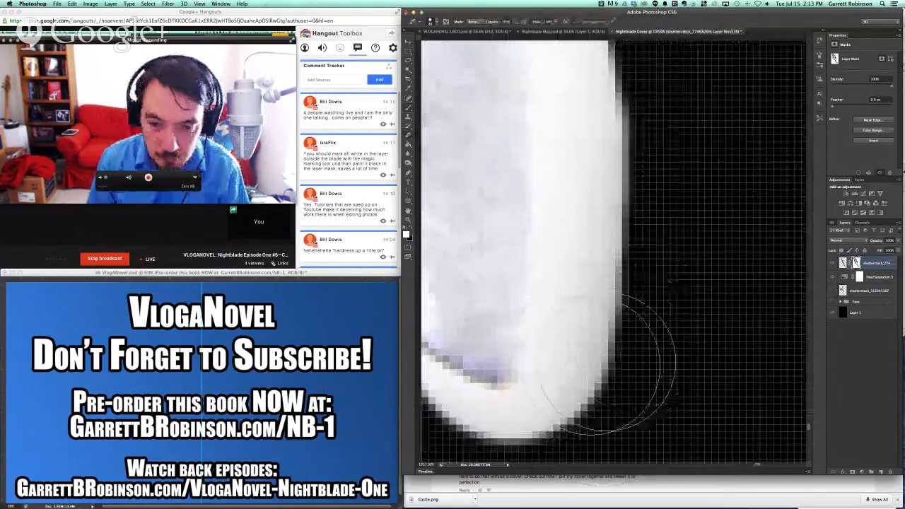
{"action": "left_click_drag", "start_coordinate": [598, 347], "coordinate": [577, 353]}
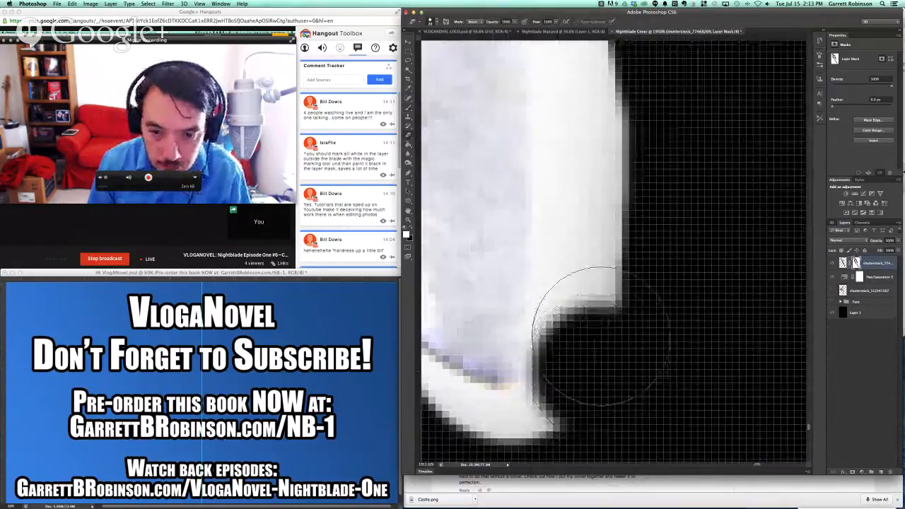
{"action": "mouse_move", "coordinate": [606, 266]}
{"action": "left_mouse_down"}
{"action": "mouse_move", "coordinate": [614, 226]}
{"action": "mouse_move", "coordinate": [603, 163]}
{"action": "left_mouse_up"}
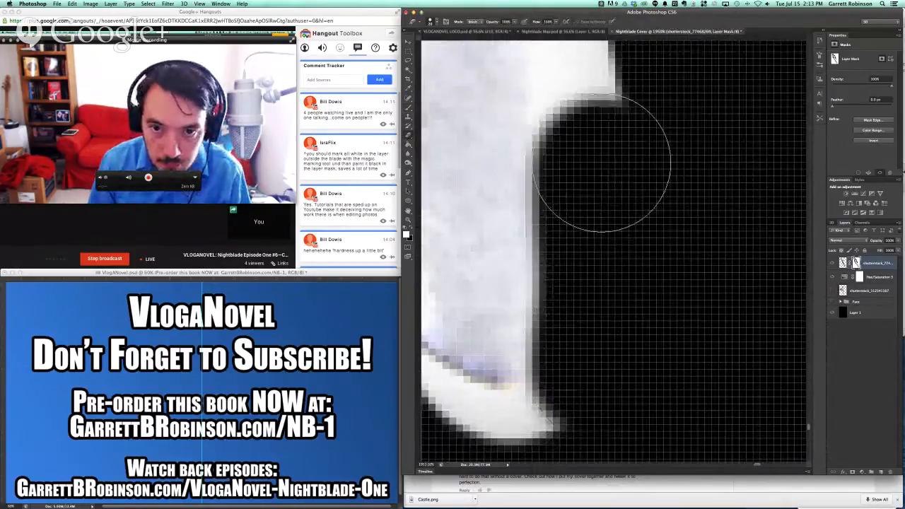
Step: Erase the white ledge and fringe from the layer mask along the nearly vertical edge just above the blade's point
{"action": "scroll", "coordinate": [603, 162], "scroll_direction": "up", "scroll_amount": 5}
{"action": "scroll", "coordinate": [602, 163], "scroll_direction": "up", "scroll_amount": 4}
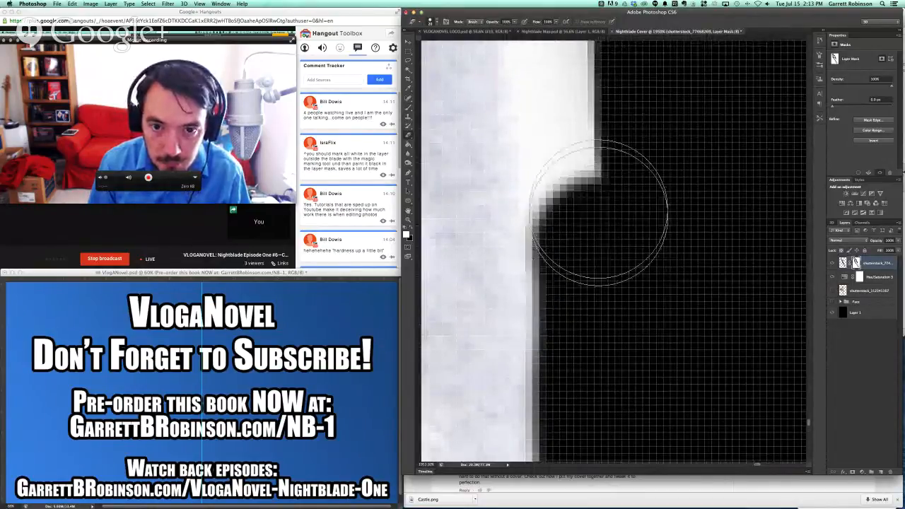
{"action": "mouse_move", "coordinate": [596, 181]}
{"action": "left_mouse_down"}
{"action": "mouse_move", "coordinate": [605, 53]}
{"action": "mouse_move", "coordinate": [598, 80]}
{"action": "left_mouse_up"}
{"action": "scroll", "coordinate": [596, 198], "scroll_direction": "up", "scroll_amount": 15}
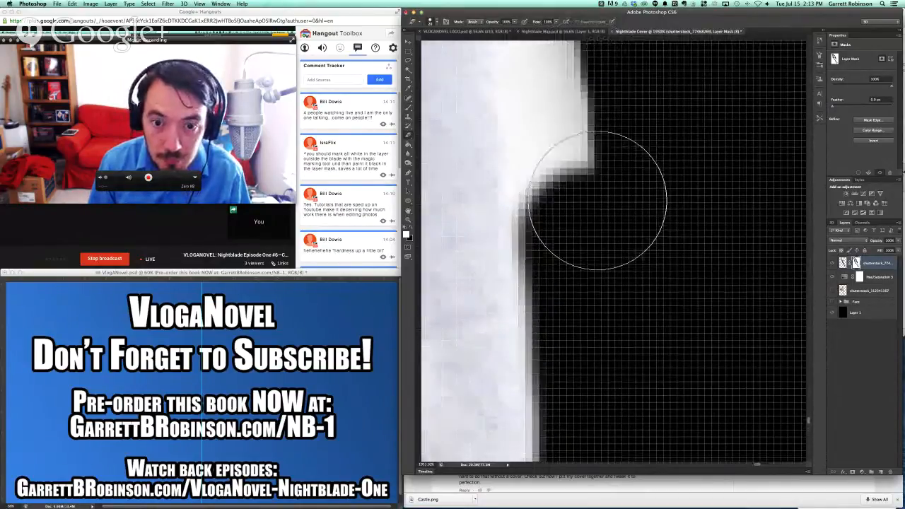
{"action": "scroll", "coordinate": [597, 200], "scroll_direction": "down", "scroll_amount": 3}
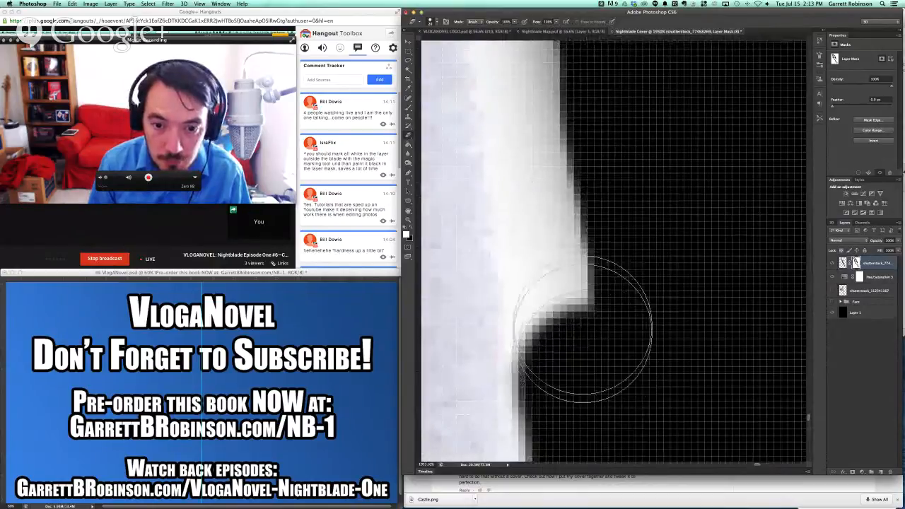
{"action": "scroll", "coordinate": [565, 166], "scroll_direction": "up", "scroll_amount": 5}
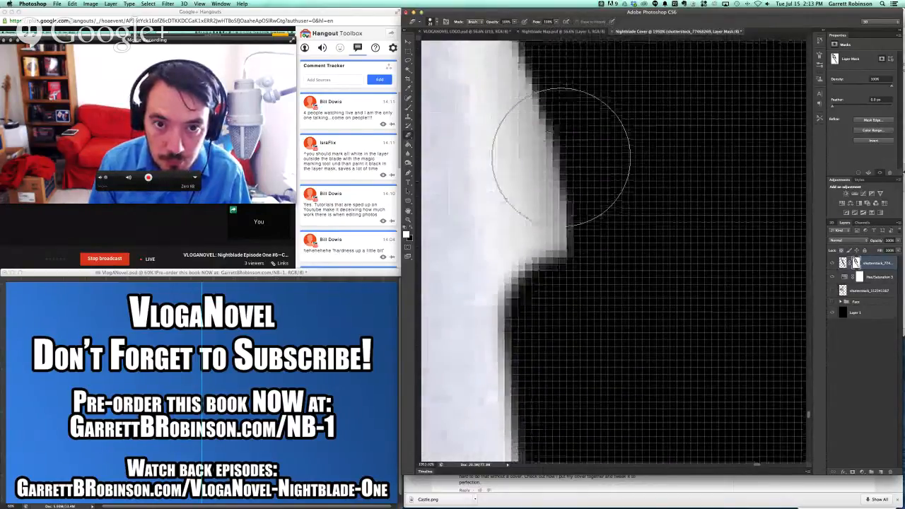
{"action": "mouse_move", "coordinate": [566, 222]}
{"action": "left_mouse_down"}
{"action": "mouse_move", "coordinate": [529, 238]}
{"action": "mouse_move", "coordinate": [540, 97]}
{"action": "left_mouse_up"}
{"action": "scroll", "coordinate": [539, 103], "scroll_direction": "down", "scroll_amount": 3}
{"action": "scroll", "coordinate": [539, 124], "scroll_direction": "up", "scroll_amount": 10}
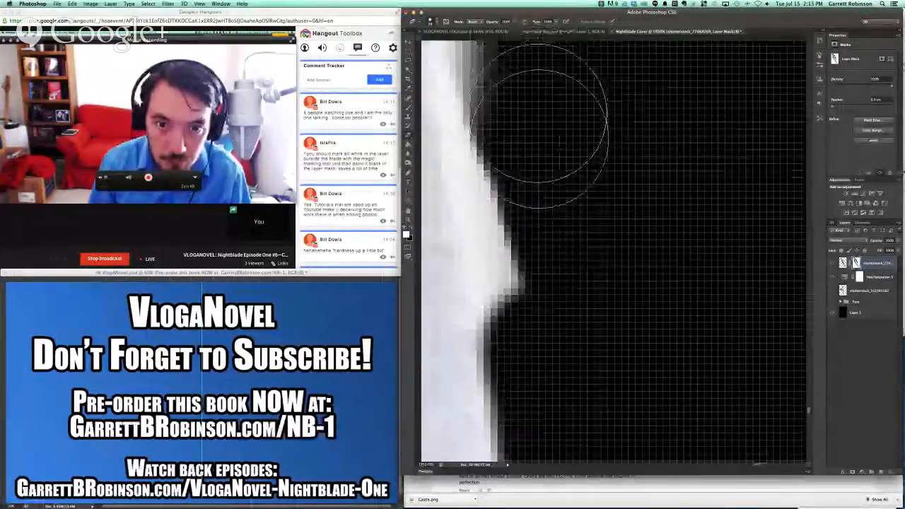
{"action": "scroll", "coordinate": [557, 180], "scroll_direction": "down", "scroll_amount": 10}
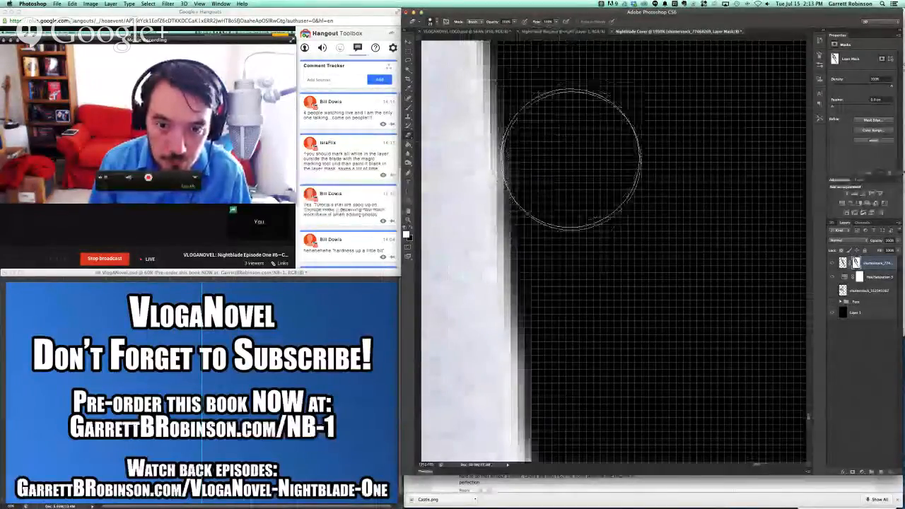
Step: Erase the protruding white bump and the soft fringe above it, up to where the blade edge begins to slant
{"action": "scroll", "coordinate": [572, 162], "scroll_direction": "up", "scroll_amount": 5}
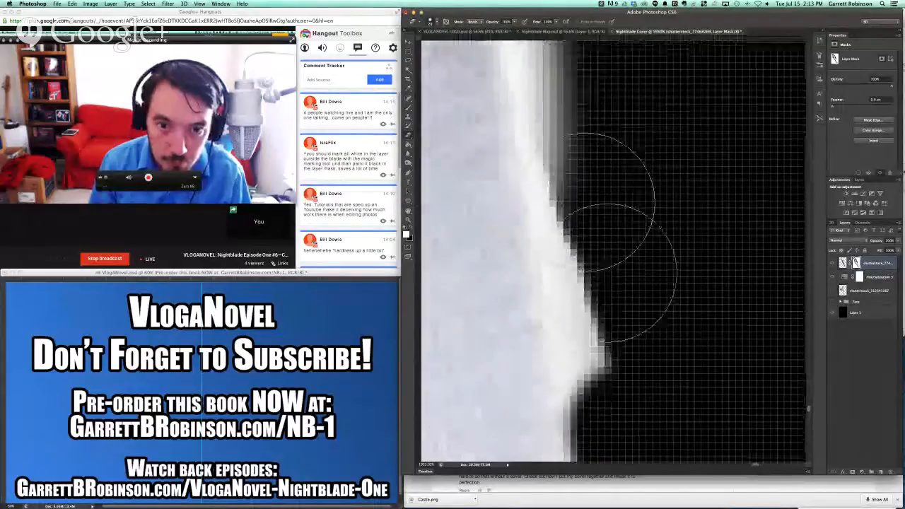
{"action": "left_click_drag", "start_coordinate": [639, 381], "coordinate": [628, 329]}
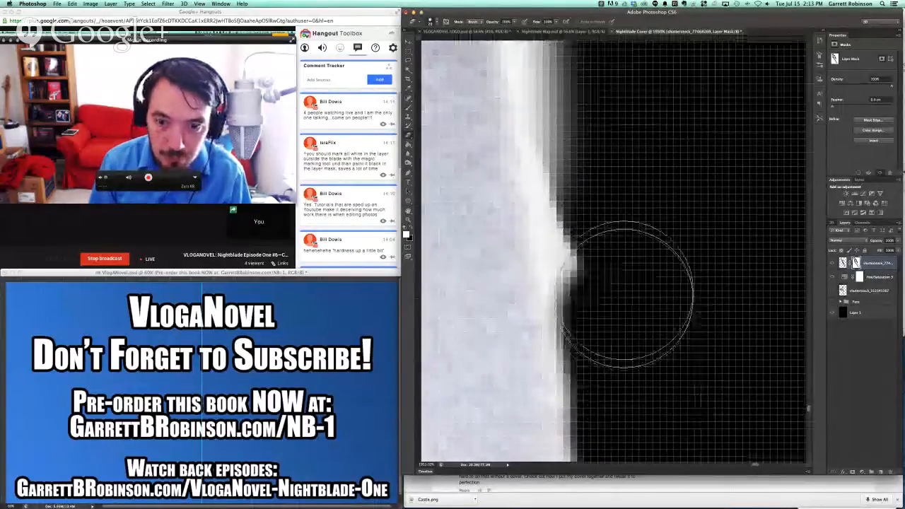
{"action": "scroll", "coordinate": [601, 133], "scroll_direction": "down", "scroll_amount": 5}
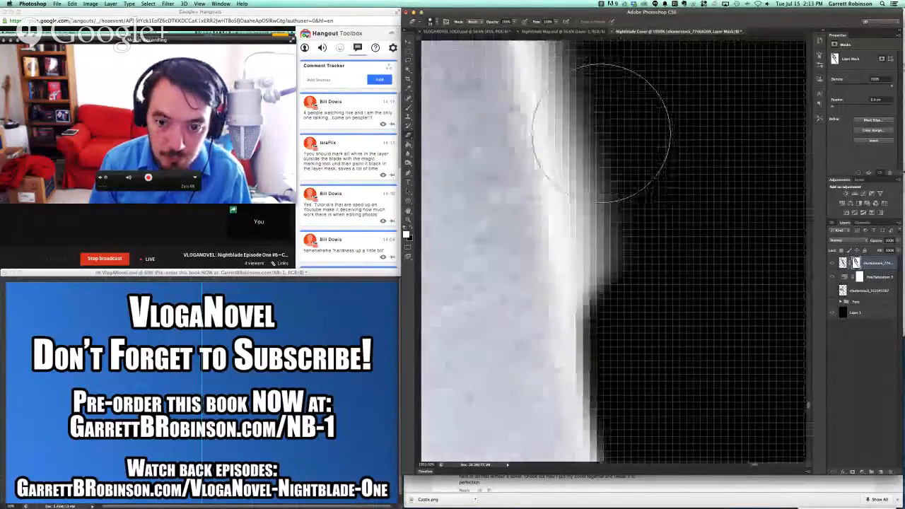
{"action": "scroll", "coordinate": [601, 133], "scroll_direction": "down", "scroll_amount": 5}
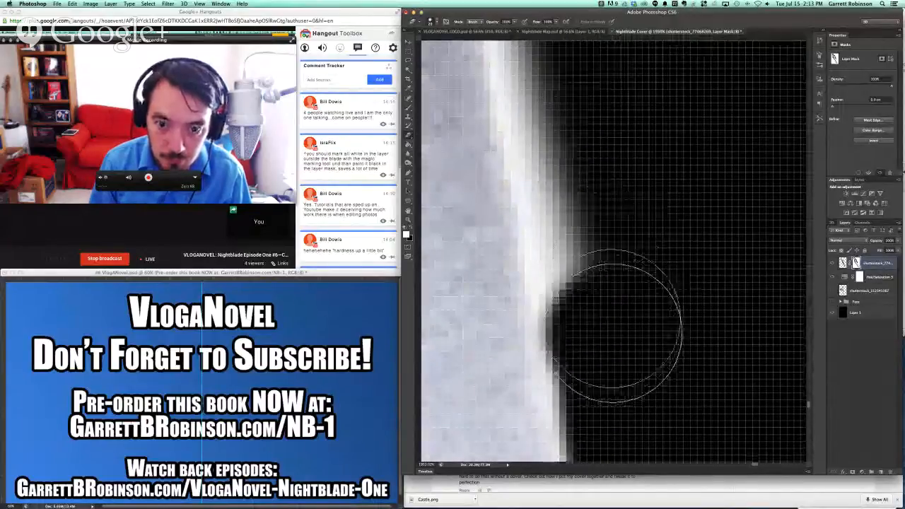
{"action": "scroll", "coordinate": [581, 121], "scroll_direction": "up", "scroll_amount": 5}
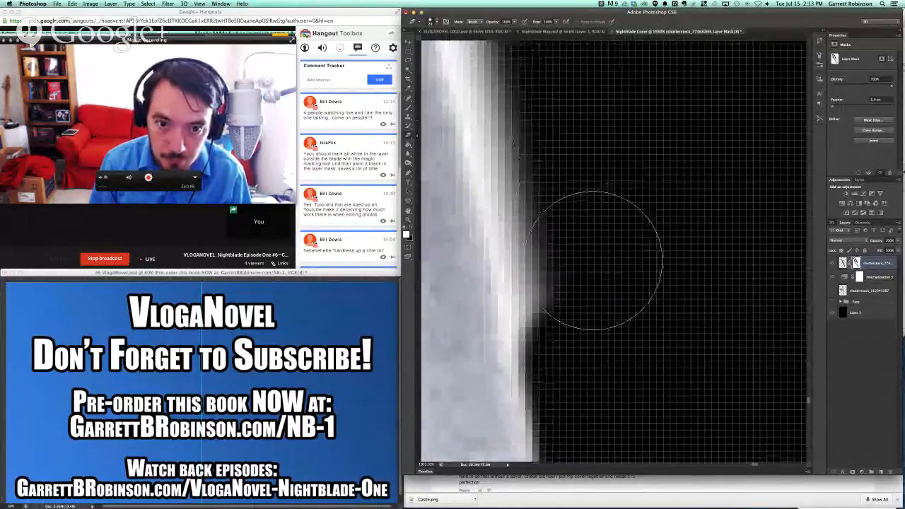
{"action": "mouse_move", "coordinate": [587, 316]}
{"action": "left_mouse_down"}
{"action": "mouse_move", "coordinate": [555, 212]}
{"action": "mouse_move", "coordinate": [540, 107]}
{"action": "left_mouse_up"}
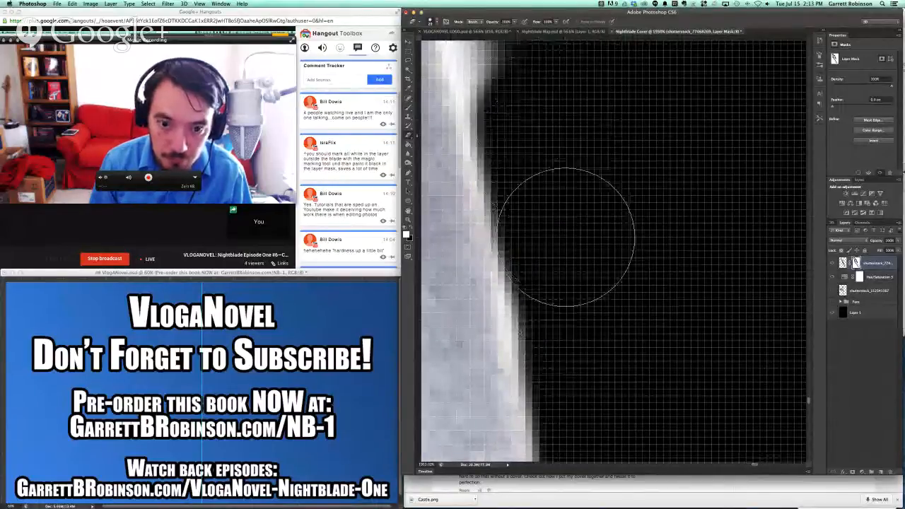
{"action": "left_click_drag", "start_coordinate": [565, 236], "coordinate": [600, 377]}
Step: Erase the wide, soft white band at the start of the slanted blade edge, bringing the mask close to the grey
{"action": "scroll", "coordinate": [599, 377], "scroll_direction": "up", "scroll_amount": 8}
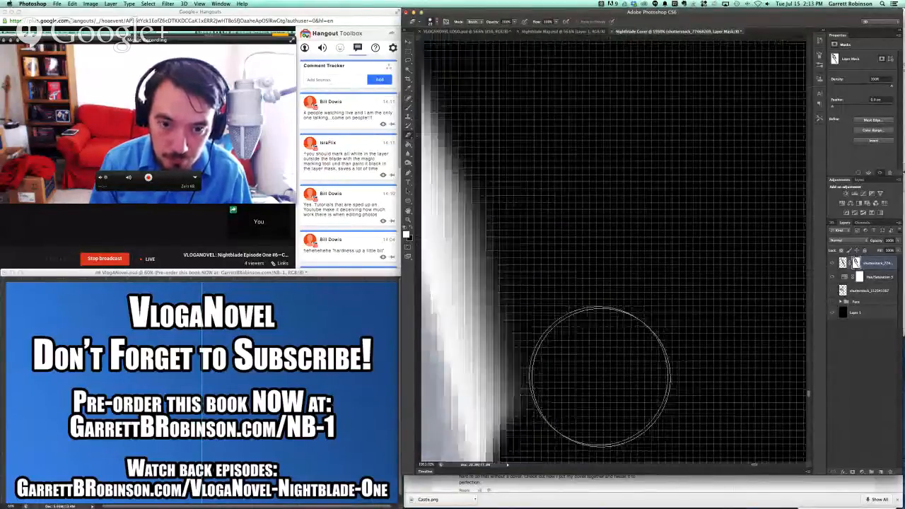
{"action": "scroll", "coordinate": [599, 376], "scroll_direction": "up", "scroll_amount": 4}
{"action": "scroll", "coordinate": [591, 363], "scroll_direction": "left", "scroll_amount": 6}
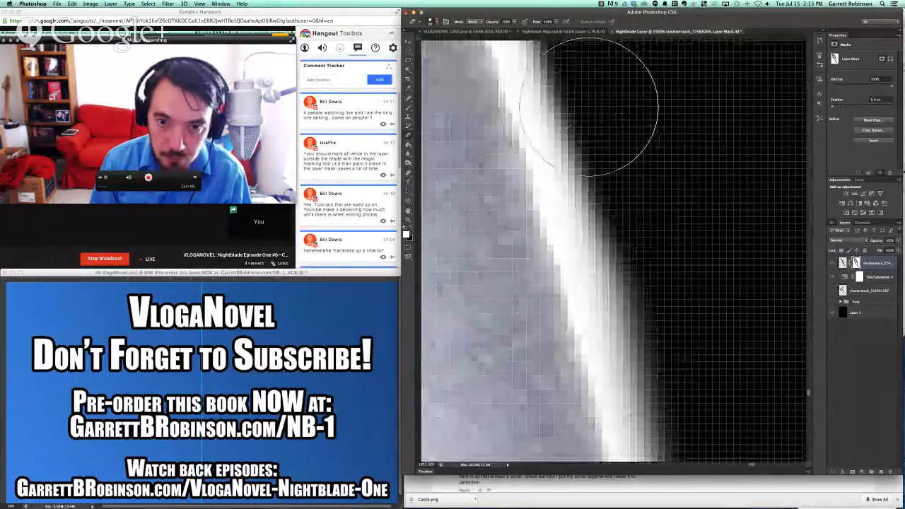
{"action": "left_click_drag", "start_coordinate": [588, 106], "coordinate": [604, 149]}
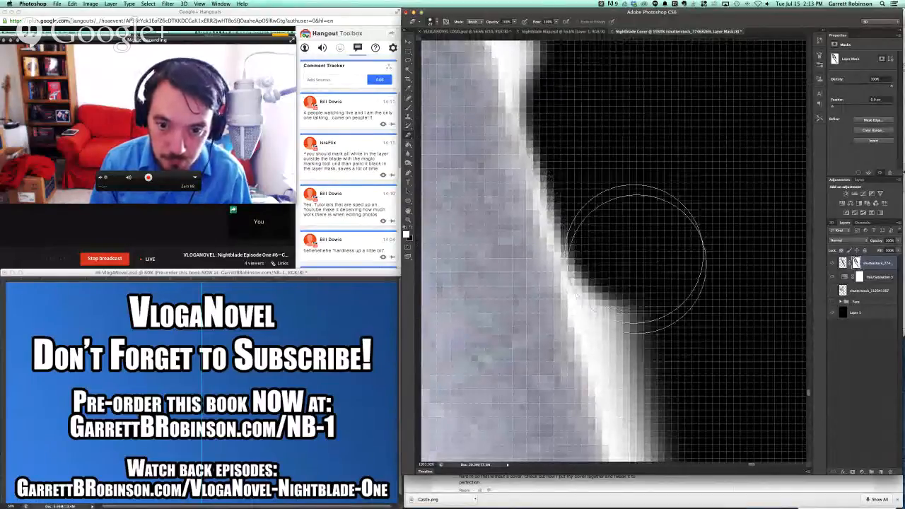
{"action": "scroll", "coordinate": [652, 301], "scroll_direction": "down", "scroll_amount": 5}
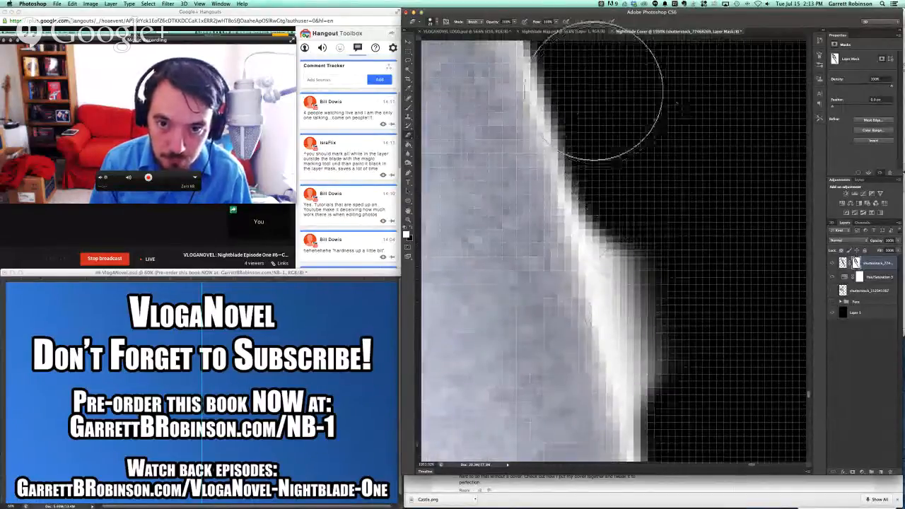
{"action": "left_click_drag", "start_coordinate": [599, 76], "coordinate": [625, 156]}
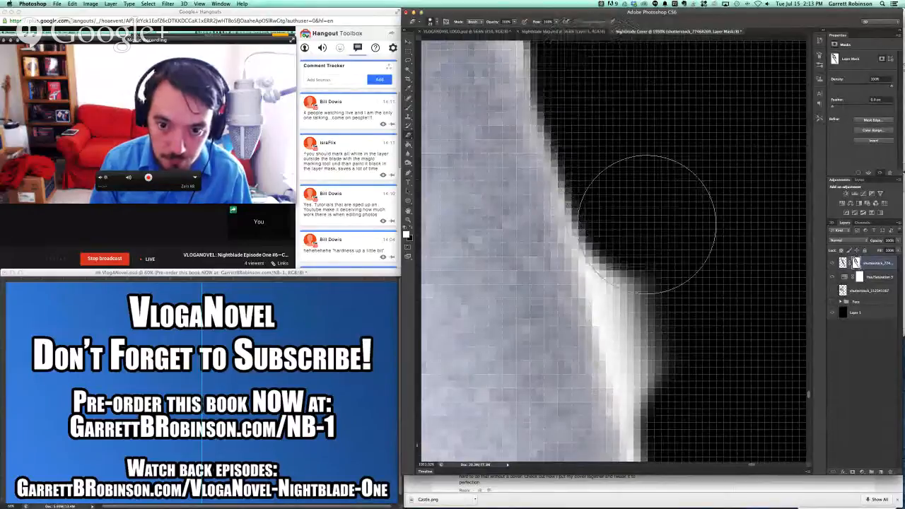
{"action": "mouse_move", "coordinate": [646, 224]}
{"action": "left_mouse_down"}
{"action": "mouse_move", "coordinate": [606, 329]}
{"action": "mouse_move", "coordinate": [691, 414]}
{"action": "left_mouse_up"}
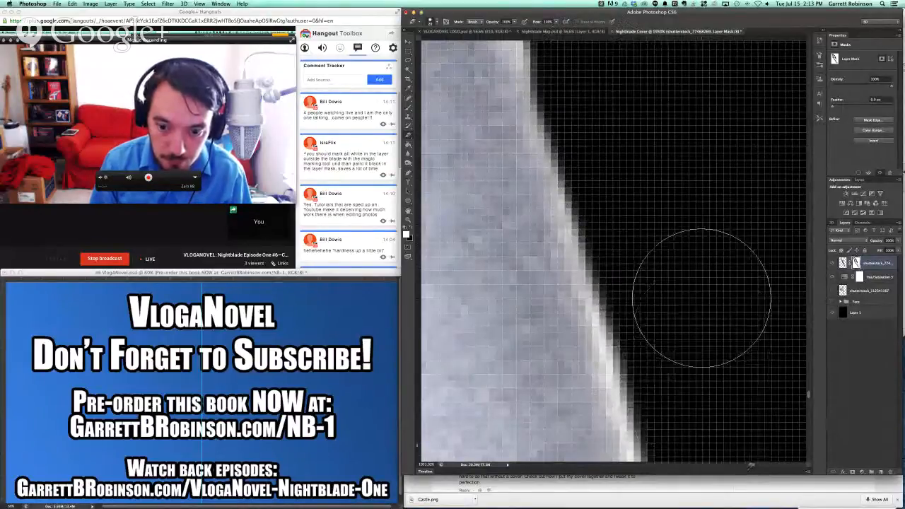
Step: Erase the thick white fringe on the next slanted stretch of the blade edge, undoing one stroke and redoing it along the grey
{"action": "scroll", "coordinate": [702, 297], "scroll_direction": "left", "scroll_amount": 3}
{"action": "scroll", "coordinate": [701, 298], "scroll_direction": "up", "scroll_amount": 5}
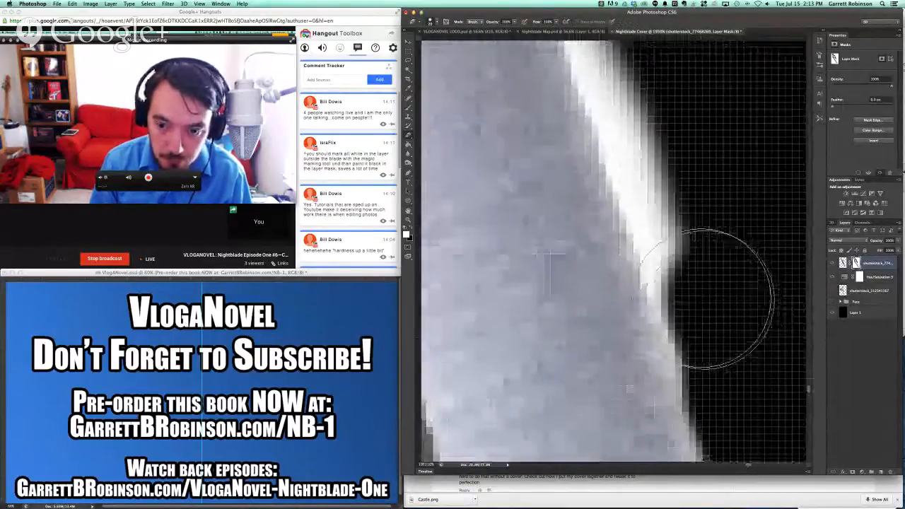
{"action": "mouse_move", "coordinate": [728, 297]}
{"action": "left_mouse_down"}
{"action": "mouse_move", "coordinate": [737, 333]}
{"action": "mouse_move", "coordinate": [682, 138]}
{"action": "mouse_move", "coordinate": [697, 98]}
{"action": "left_mouse_up"}
{"action": "scroll", "coordinate": [687, 224], "scroll_direction": "up", "scroll_amount": 4}
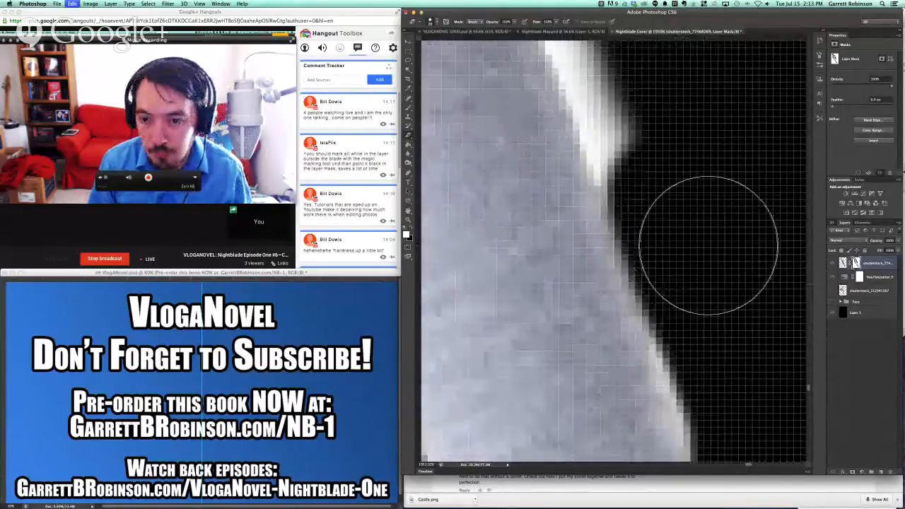
{"action": "key", "text": "alt+super+z"}
{"action": "mouse_move", "coordinate": [727, 323]}
{"action": "left_mouse_down"}
{"action": "mouse_move", "coordinate": [690, 229]}
{"action": "mouse_move", "coordinate": [676, 121]}
{"action": "mouse_move", "coordinate": [653, 101]}
{"action": "left_mouse_up"}
{"action": "scroll", "coordinate": [656, 149], "scroll_direction": "up", "scroll_amount": 3}
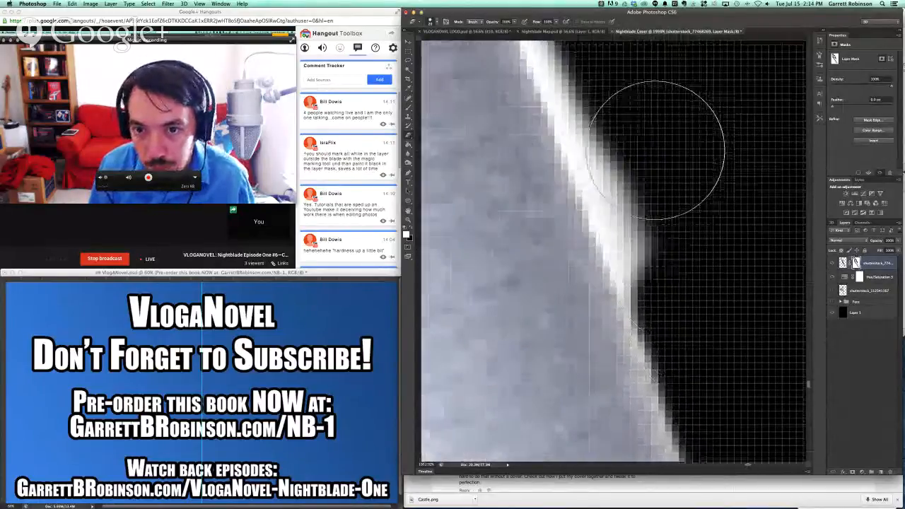
{"action": "left_click_drag", "start_coordinate": [689, 232], "coordinate": [624, 98]}
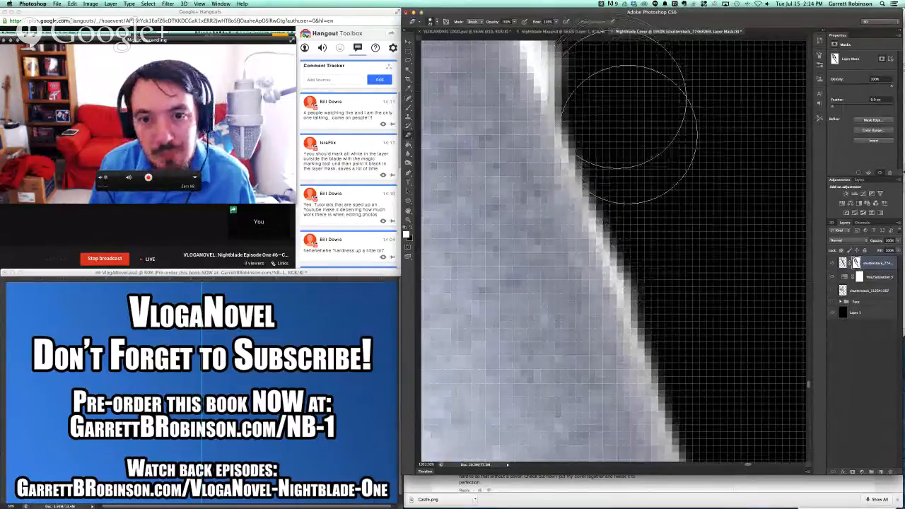
Step: Continue erasing the bright white strip farther up the blade, where the edge turns into a steeper diagonal
{"action": "scroll", "coordinate": [626, 127], "scroll_direction": "up", "scroll_amount": 3}
{"action": "scroll", "coordinate": [627, 134], "scroll_direction": "up", "scroll_amount": 5}
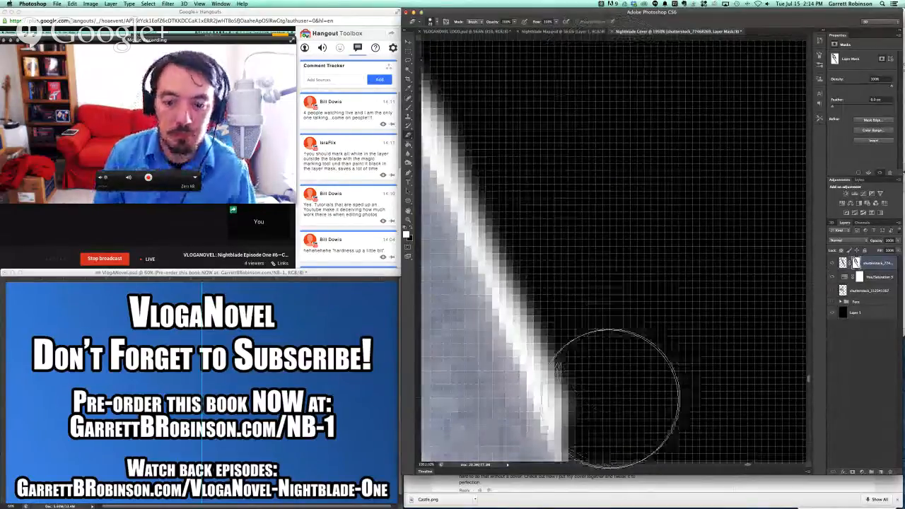
{"action": "mouse_move", "coordinate": [613, 404]}
{"action": "left_mouse_down"}
{"action": "mouse_move", "coordinate": [550, 234]}
{"action": "mouse_move", "coordinate": [489, 122]}
{"action": "left_mouse_up"}
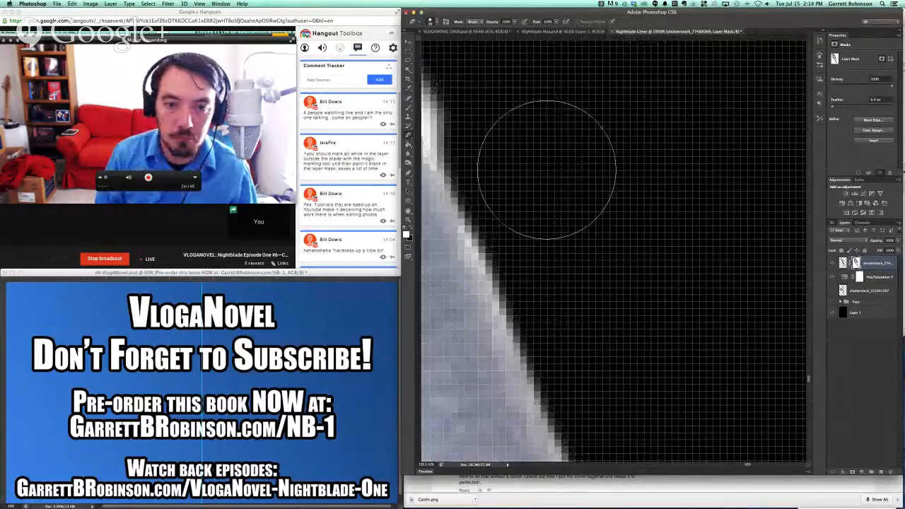
{"action": "scroll", "coordinate": [546, 170], "scroll_direction": "left", "scroll_amount": 5}
{"action": "scroll", "coordinate": [546, 170], "scroll_direction": "up", "scroll_amount": 3}
{"action": "scroll", "coordinate": [546, 170], "scroll_direction": "left", "scroll_amount": 5}
{"action": "scroll", "coordinate": [546, 169], "scroll_direction": "up", "scroll_amount": 8}
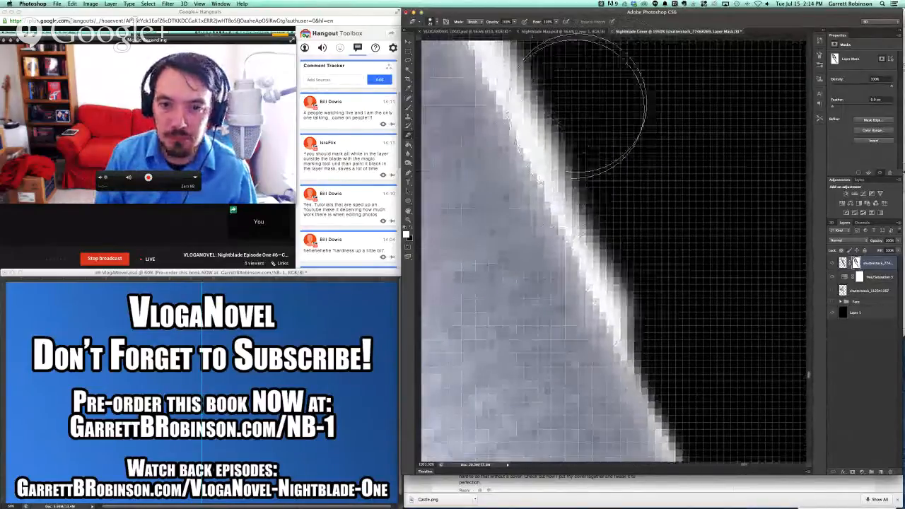
{"action": "left_click_drag", "start_coordinate": [583, 103], "coordinate": [608, 173]}
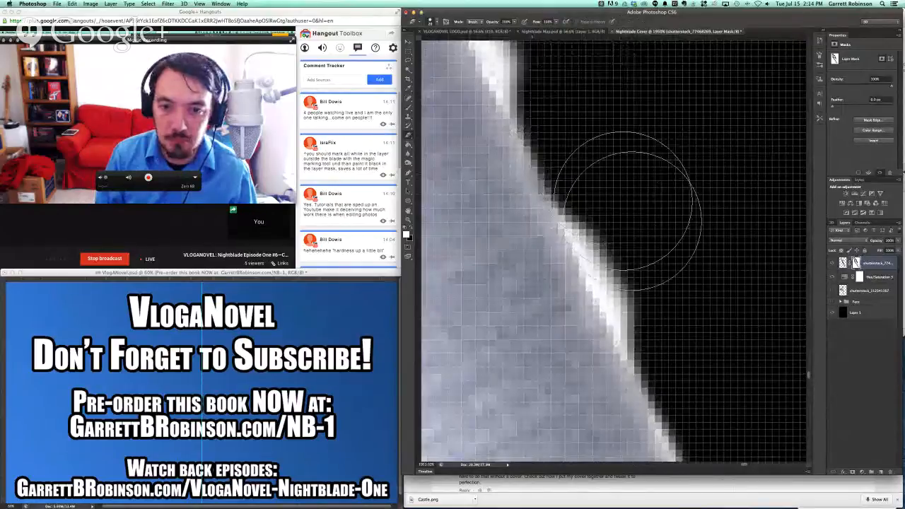
Step: Erase the remaining white bulges and thick fringe along the next diagonal stretch, leaving only a thin highlight on the edge
{"action": "scroll", "coordinate": [707, 338], "scroll_direction": "up", "scroll_amount": 8}
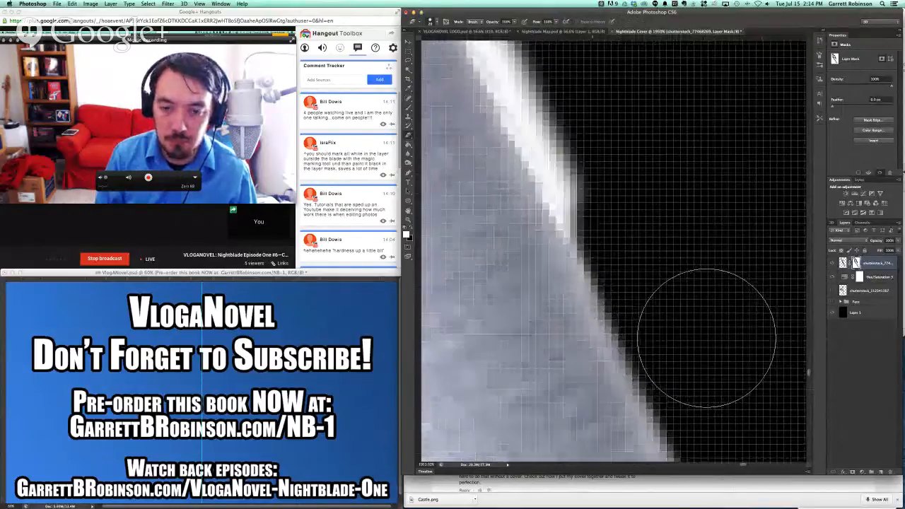
{"action": "scroll", "coordinate": [714, 339], "scroll_direction": "left", "scroll_amount": 5}
{"action": "left_click_drag", "start_coordinate": [726, 380], "coordinate": [634, 171]}
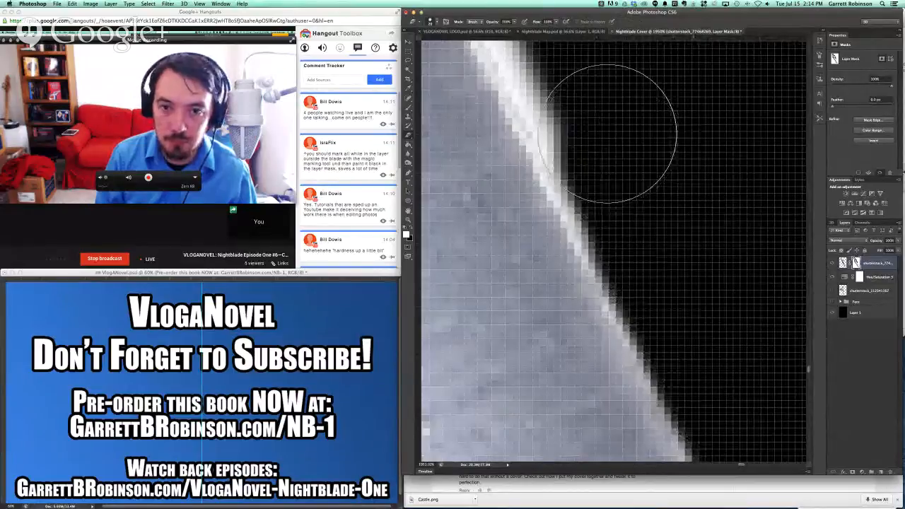
{"action": "scroll", "coordinate": [616, 121], "scroll_direction": "up", "scroll_amount": 5}
{"action": "mouse_move", "coordinate": [645, 343]}
{"action": "left_mouse_down"}
{"action": "mouse_move", "coordinate": [649, 328]}
{"action": "mouse_move", "coordinate": [628, 281]}
{"action": "left_mouse_up"}
{"action": "left_click_drag", "start_coordinate": [561, 151], "coordinate": [533, 92]}
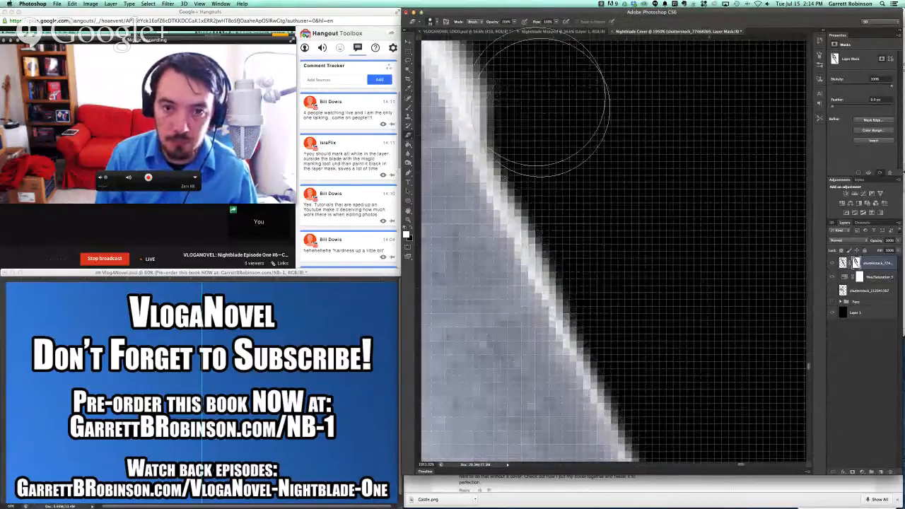
Step: Trim the outer side of the narrow white border along the following straight diagonal part of the blade edge
{"action": "scroll", "coordinate": [572, 165], "scroll_direction": "up", "scroll_amount": 5}
{"action": "scroll", "coordinate": [572, 165], "scroll_direction": "left", "scroll_amount": 3}
{"action": "scroll", "coordinate": [572, 167], "scroll_direction": "up", "scroll_amount": 3}
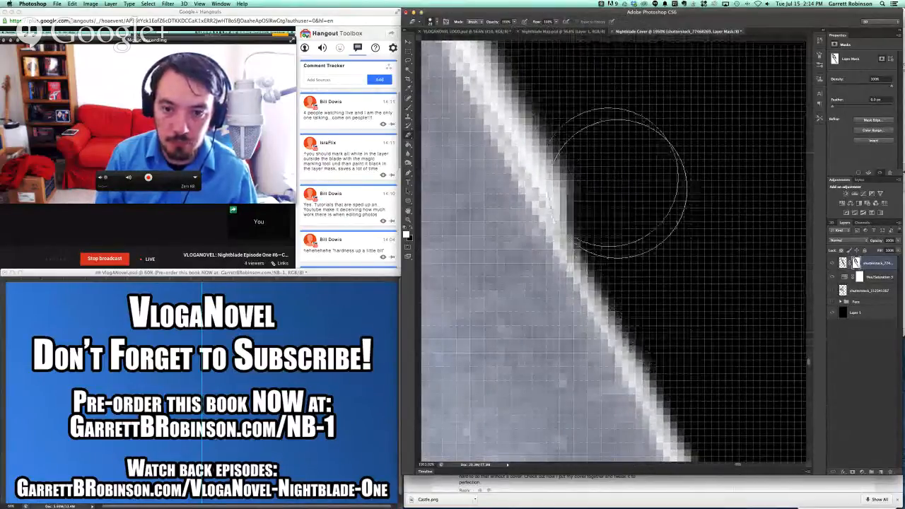
{"action": "left_click_drag", "start_coordinate": [585, 139], "coordinate": [562, 93]}
{"action": "scroll", "coordinate": [582, 156], "scroll_direction": "up", "scroll_amount": 5}
{"action": "scroll", "coordinate": [582, 156], "scroll_direction": "left", "scroll_amount": 2}
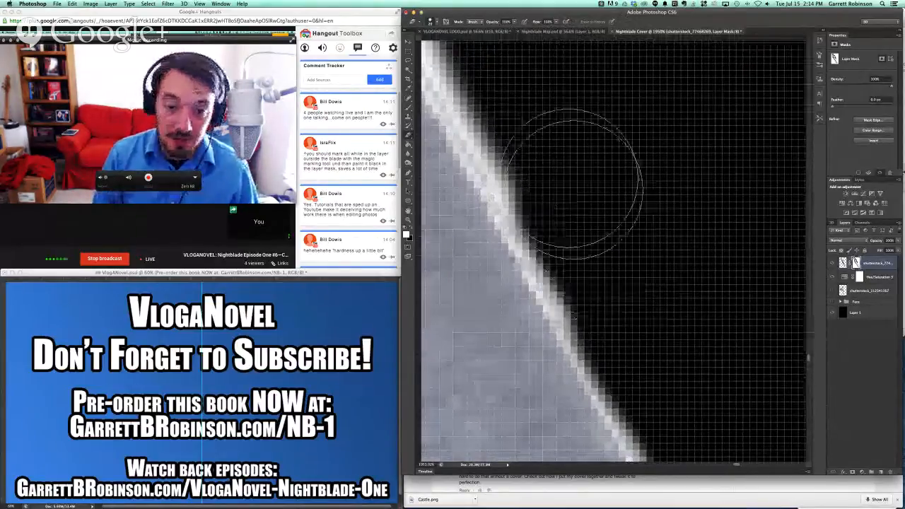
{"action": "mouse_move", "coordinate": [572, 184]}
{"action": "left_mouse_down"}
{"action": "mouse_move", "coordinate": [534, 113]}
{"action": "mouse_move", "coordinate": [610, 254]}
{"action": "left_mouse_up"}
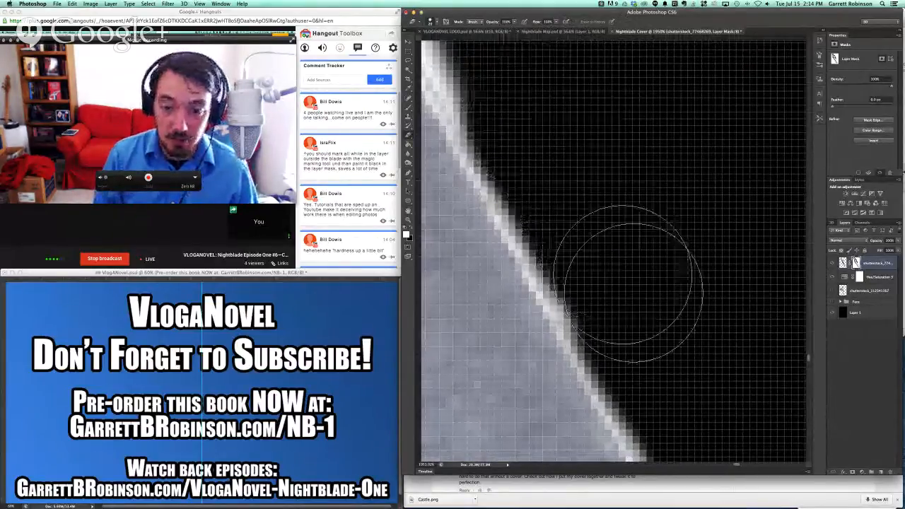
Step: Erase the white fringe along the next diagonal stretch farther up the blade edge, leaving only a thin highlight
{"action": "scroll", "coordinate": [650, 319], "scroll_direction": "up", "scroll_amount": 5}
{"action": "scroll", "coordinate": [650, 318], "scroll_direction": "left", "scroll_amount": 3}
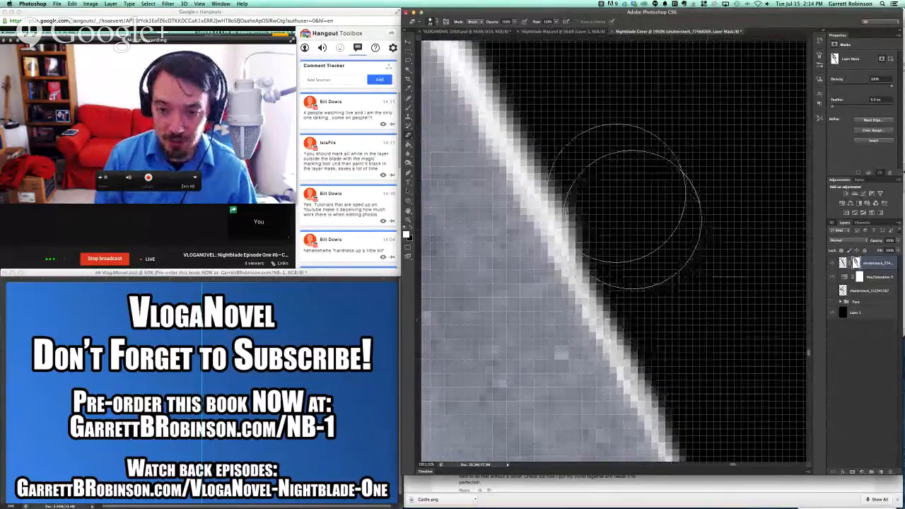
{"action": "scroll", "coordinate": [588, 139], "scroll_direction": "up", "scroll_amount": 5}
{"action": "scroll", "coordinate": [588, 139], "scroll_direction": "left", "scroll_amount": 3}
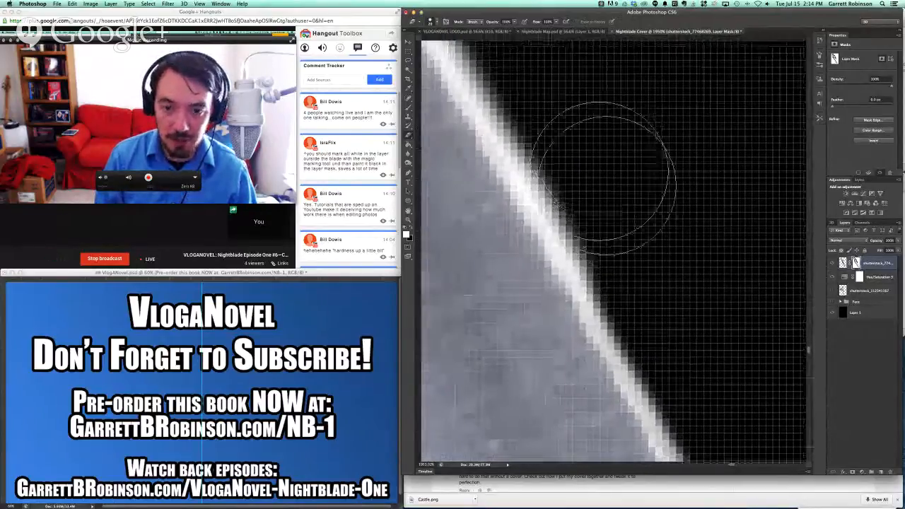
{"action": "mouse_move", "coordinate": [532, 82]}
{"action": "left_mouse_down"}
{"action": "mouse_move", "coordinate": [555, 102]}
{"action": "mouse_move", "coordinate": [580, 153]}
{"action": "left_mouse_up"}
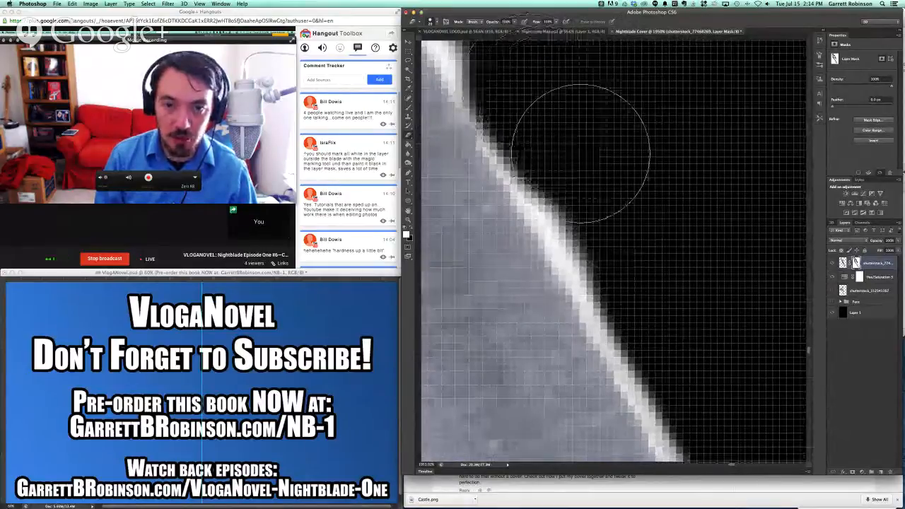
{"action": "scroll", "coordinate": [691, 335], "scroll_direction": "up", "scroll_amount": 5}
{"action": "scroll", "coordinate": [692, 334], "scroll_direction": "left", "scroll_amount": 3}
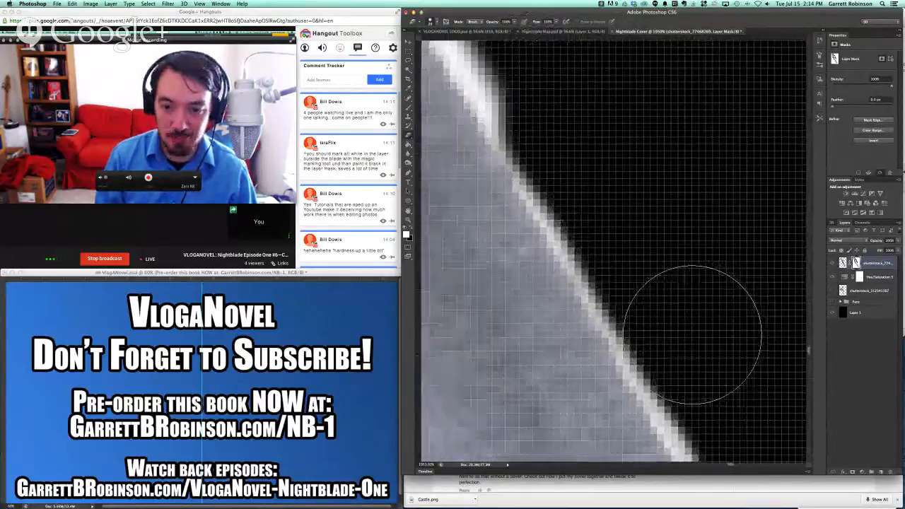
{"action": "left_click_drag", "start_coordinate": [692, 335], "coordinate": [680, 266]}
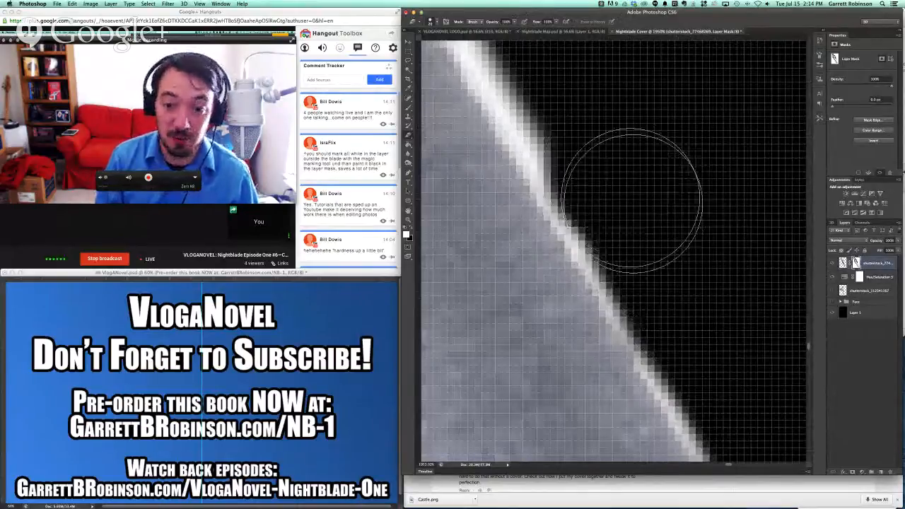
Step: Erase the wider white fringe and soft grey spill on the following diagonal stretch, farther up the blade
{"action": "left_click_drag", "start_coordinate": [585, 126], "coordinate": [563, 83]}
{"action": "scroll", "coordinate": [596, 138], "scroll_direction": "left", "scroll_amount": 4}
{"action": "scroll", "coordinate": [618, 138], "scroll_direction": "up", "scroll_amount": 3}
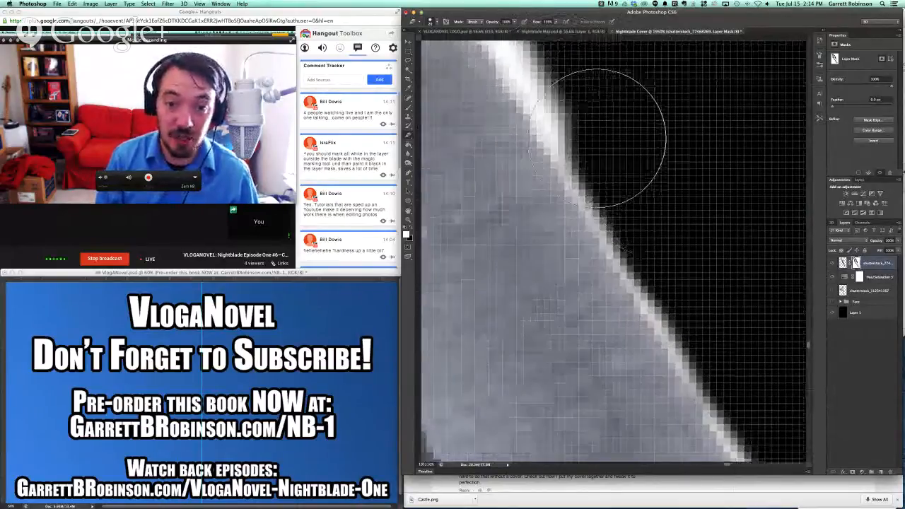
{"action": "mouse_move", "coordinate": [694, 189]}
{"action": "left_mouse_down"}
{"action": "mouse_move", "coordinate": [721, 222]}
{"action": "mouse_move", "coordinate": [727, 217]}
{"action": "mouse_move", "coordinate": [650, 105]}
{"action": "left_mouse_up"}
{"action": "scroll", "coordinate": [661, 113], "scroll_direction": "up", "scroll_amount": 5}
{"action": "scroll", "coordinate": [664, 135], "scroll_direction": "left", "scroll_amount": 1}
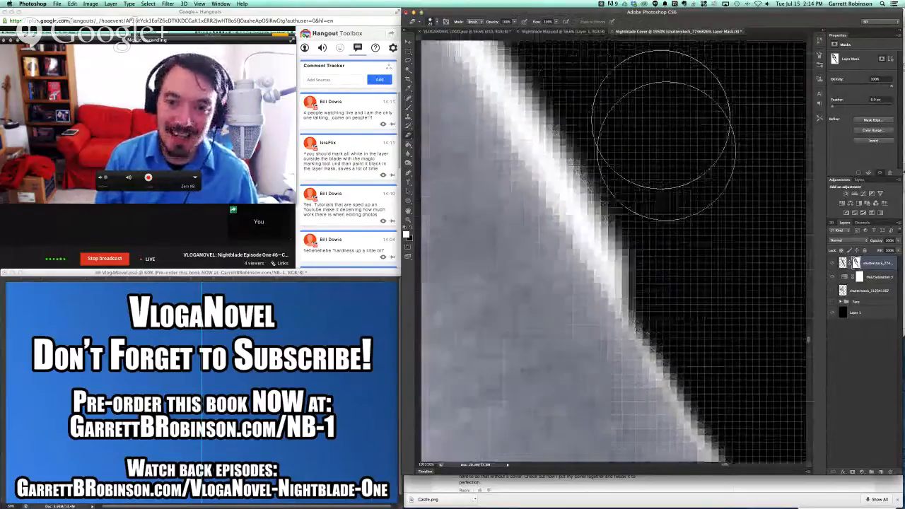
Step: Erase the thick bright white band along the next long diagonal, trimming it down close to the grey blade
{"action": "scroll", "coordinate": [681, 218], "scroll_direction": "up", "scroll_amount": 4}
{"action": "scroll", "coordinate": [681, 218], "scroll_direction": "left", "scroll_amount": 3}
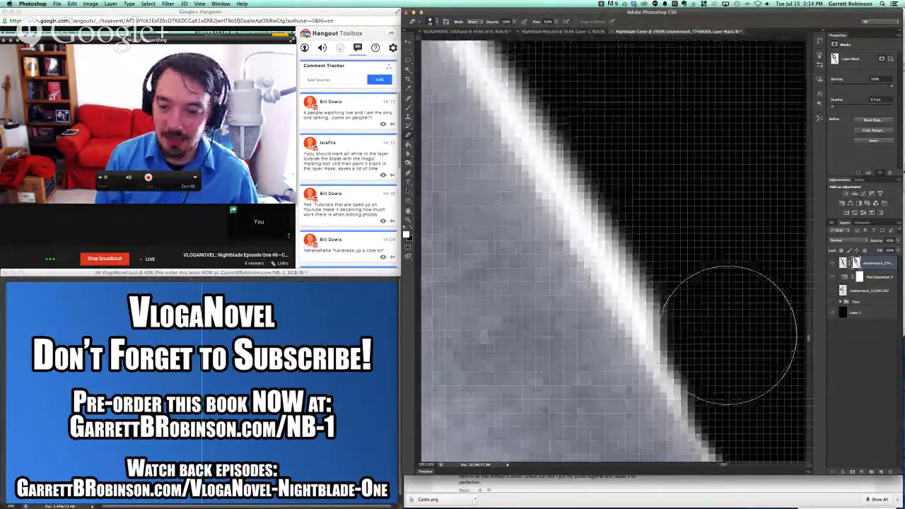
{"action": "left_click_drag", "start_coordinate": [729, 335], "coordinate": [709, 307]}
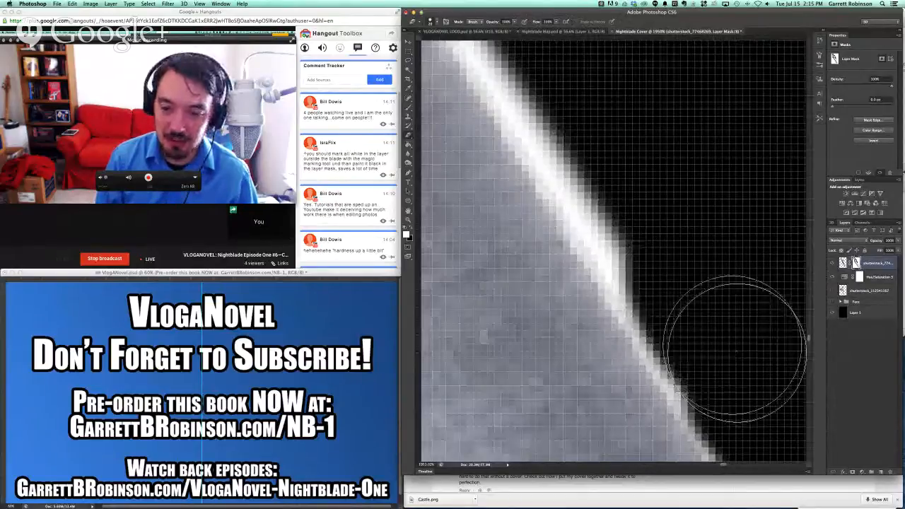
{"action": "left_click_drag", "start_coordinate": [736, 351], "coordinate": [689, 271]}
{"action": "left_click_drag", "start_coordinate": [635, 192], "coordinate": [592, 137]}
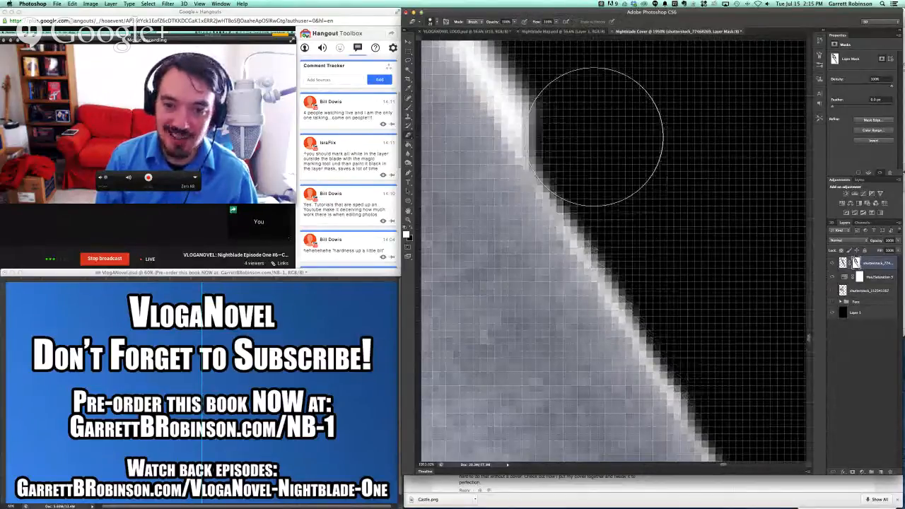
Step: Remove the protruding fringe bump and the white band above it on the next part of the blade edge
{"action": "scroll", "coordinate": [594, 136], "scroll_direction": "up", "scroll_amount": 5}
{"action": "scroll", "coordinate": [593, 136], "scroll_direction": "left", "scroll_amount": 2}
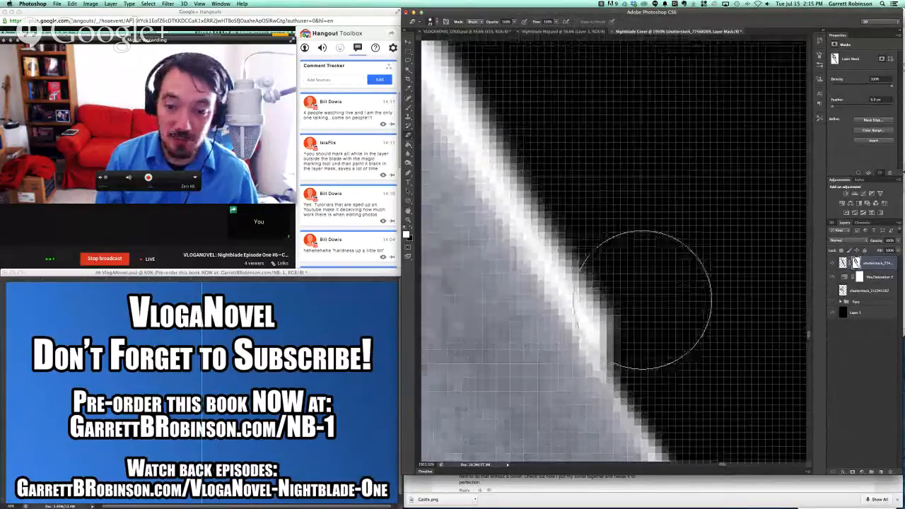
{"action": "left_click_drag", "start_coordinate": [646, 299], "coordinate": [607, 239]}
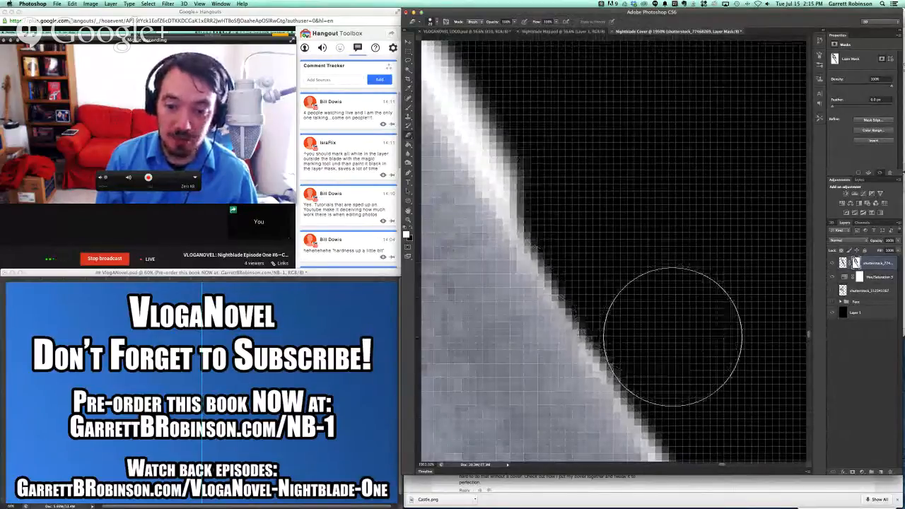
{"action": "scroll", "coordinate": [664, 339], "scroll_direction": "up", "scroll_amount": 3}
{"action": "scroll", "coordinate": [664, 340], "scroll_direction": "left", "scroll_amount": 2}
{"action": "left_click_drag", "start_coordinate": [731, 357], "coordinate": [678, 264]}
{"action": "mouse_move", "coordinate": [642, 189]}
{"action": "left_mouse_down"}
{"action": "mouse_move", "coordinate": [610, 142]}
{"action": "mouse_move", "coordinate": [651, 215]}
{"action": "left_mouse_up"}
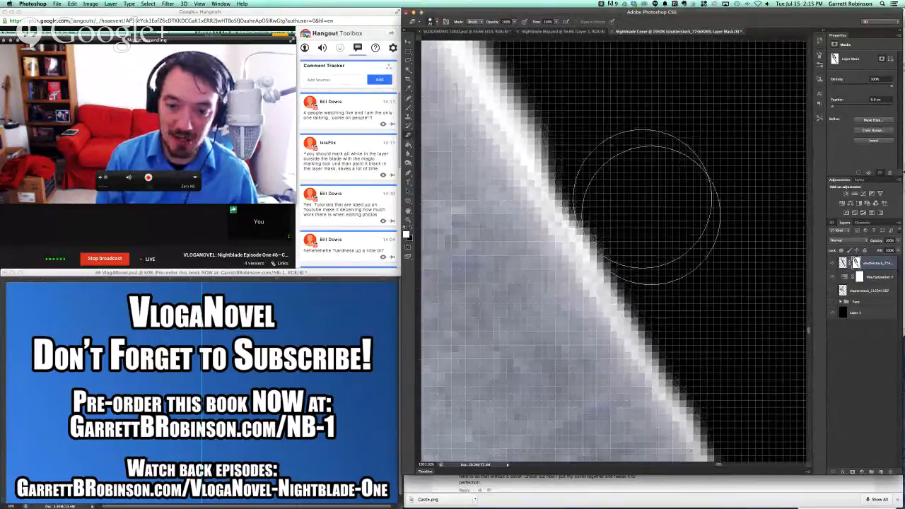
Step: Erase the broad white fringe outside the edge where the blade turns a paler grey
{"action": "scroll", "coordinate": [660, 233], "scroll_direction": "up", "scroll_amount": 4}
{"action": "scroll", "coordinate": [660, 233], "scroll_direction": "left", "scroll_amount": 2}
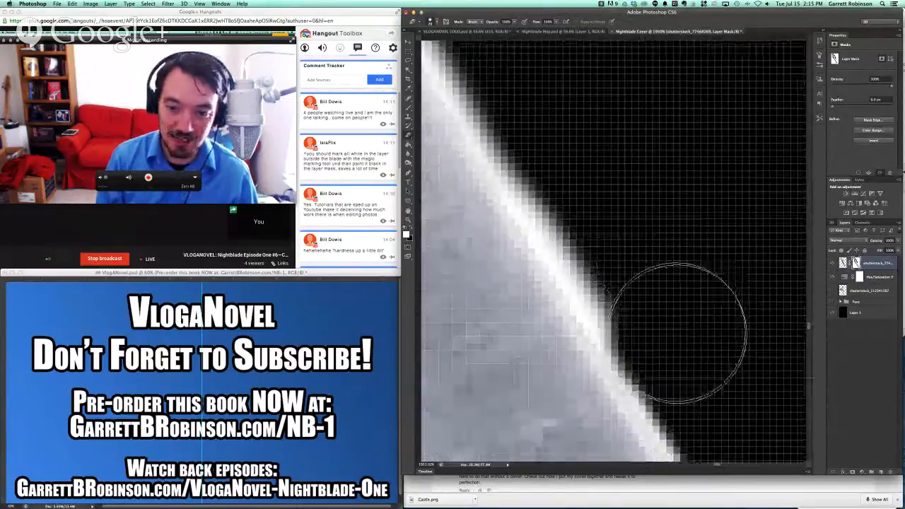
{"action": "mouse_move", "coordinate": [615, 241]}
{"action": "left_mouse_down"}
{"action": "mouse_move", "coordinate": [586, 177]}
{"action": "mouse_move", "coordinate": [586, 191]}
{"action": "left_mouse_up"}
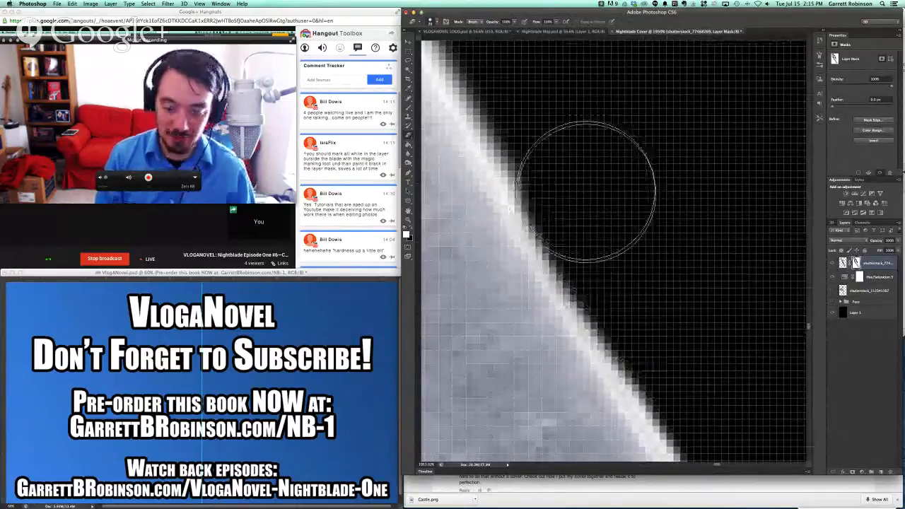
Step: Switch to a slightly smaller eraser and trim the wide white fringe along the next pale grey stretch of the edge
{"action": "scroll", "coordinate": [586, 194], "scroll_direction": "up", "scroll_amount": 4}
{"action": "scroll", "coordinate": [586, 194], "scroll_direction": "left", "scroll_amount": 4}
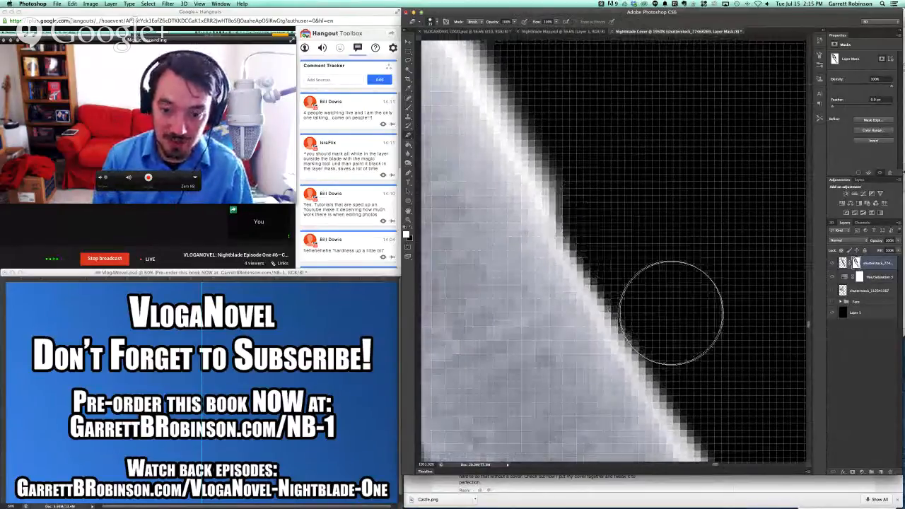
{"action": "scroll", "coordinate": [595, 167], "scroll_direction": "left", "scroll_amount": 4}
{"action": "scroll", "coordinate": [594, 167], "scroll_direction": "up", "scroll_amount": 3}
{"action": "scroll", "coordinate": [608, 135], "scroll_direction": "up", "scroll_amount": 4}
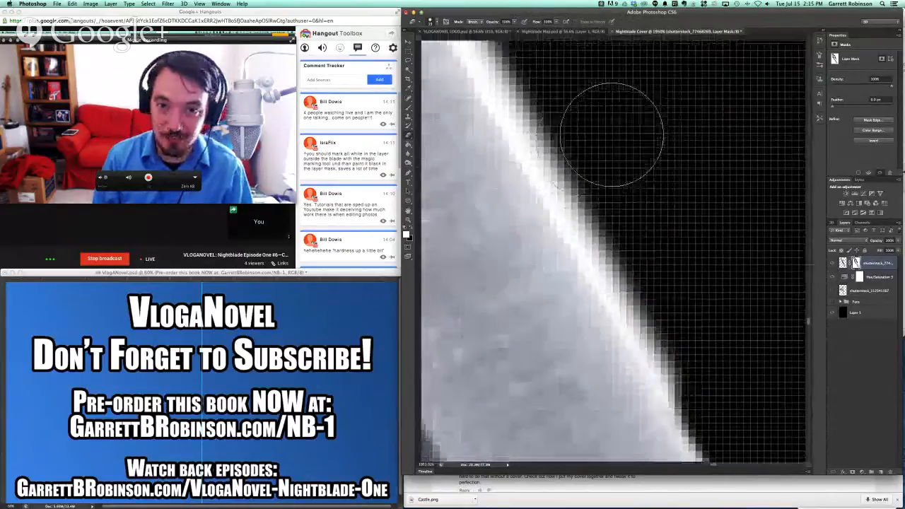
{"action": "left_click_drag", "start_coordinate": [570, 124], "coordinate": [668, 311]}
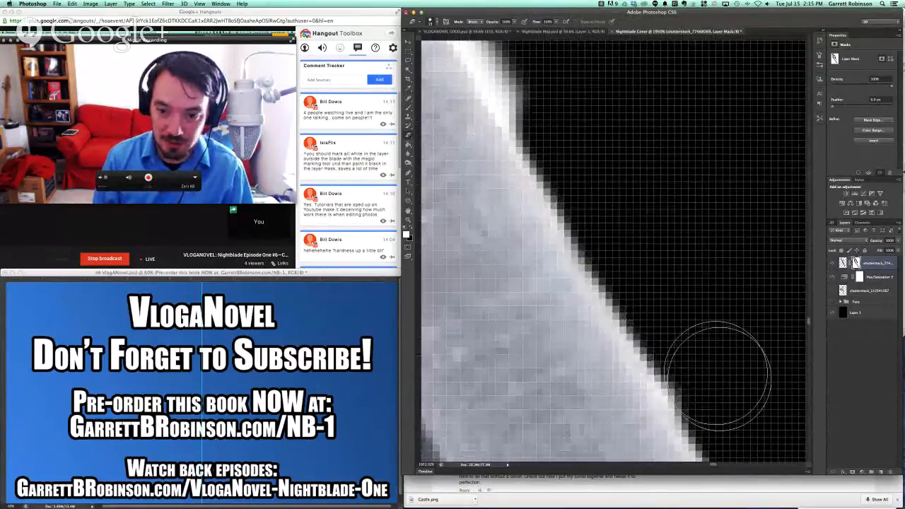
Step: Erase the bulging white fringe above the cleaned stretch, following the straight diagonal of the pale blade
{"action": "scroll", "coordinate": [733, 401], "scroll_direction": "up", "scroll_amount": 5}
{"action": "scroll", "coordinate": [734, 401], "scroll_direction": "left", "scroll_amount": 3}
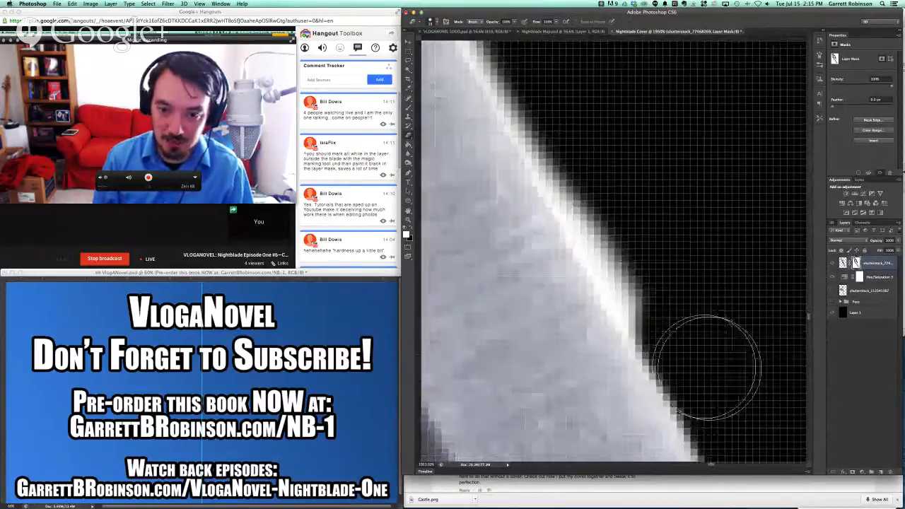
{"action": "mouse_move", "coordinate": [689, 327]}
{"action": "left_mouse_down"}
{"action": "mouse_move", "coordinate": [630, 262]}
{"action": "mouse_move", "coordinate": [623, 219]}
{"action": "mouse_move", "coordinate": [556, 91]}
{"action": "mouse_move", "coordinate": [590, 148]}
{"action": "left_mouse_up"}
{"action": "scroll", "coordinate": [590, 147], "scroll_direction": "left", "scroll_amount": 1}
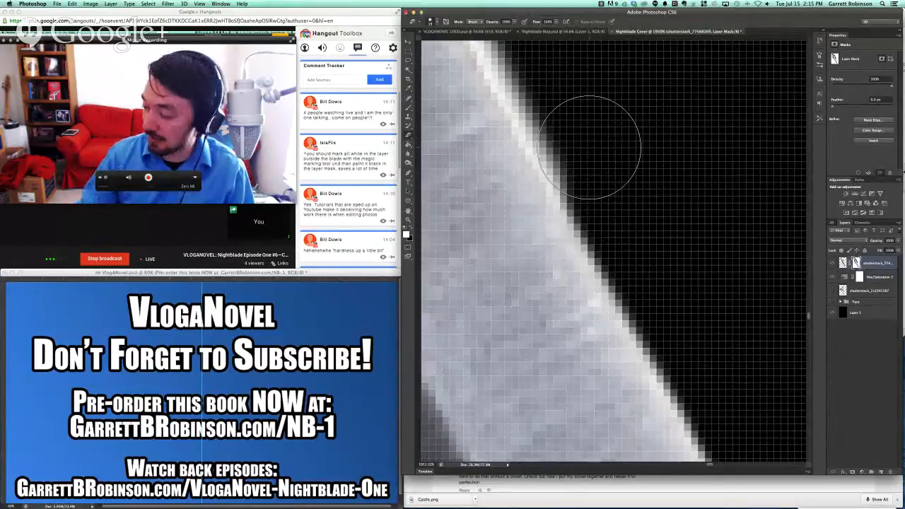
Step: Erase the bright white border along the next diagonal stretch, working upward from the part already trimmed
{"action": "scroll", "coordinate": [593, 147], "scroll_direction": "up", "scroll_amount": 5}
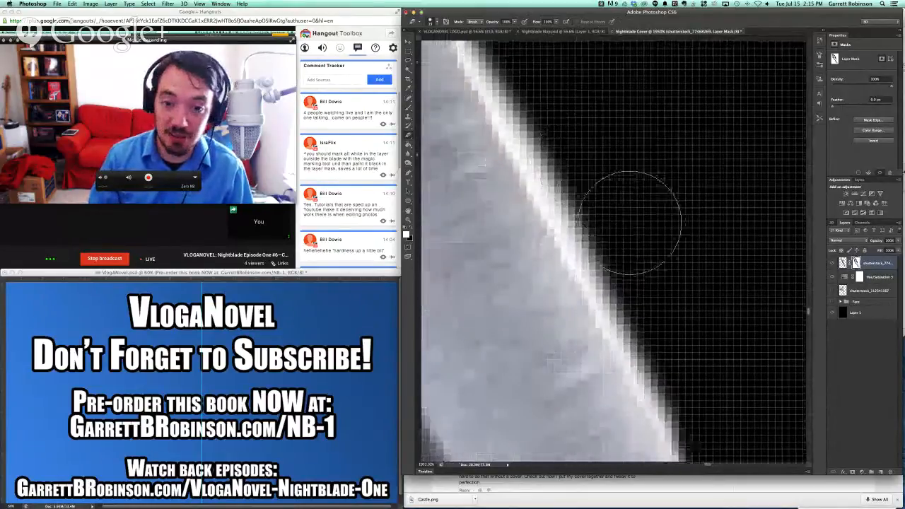
{"action": "scroll", "coordinate": [658, 269], "scroll_direction": "left", "scroll_amount": 3}
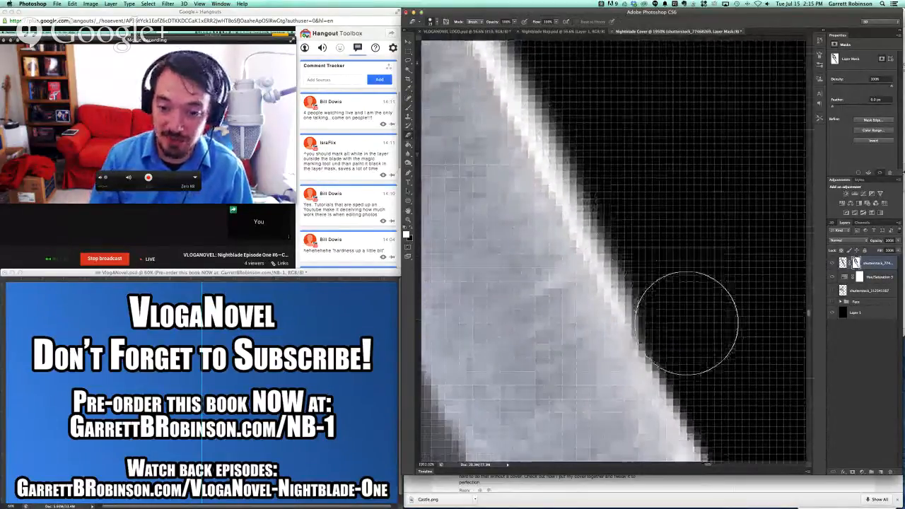
{"action": "mouse_move", "coordinate": [688, 323]}
{"action": "left_mouse_down"}
{"action": "mouse_move", "coordinate": [552, 75]}
{"action": "mouse_move", "coordinate": [586, 147]}
{"action": "left_mouse_up"}
{"action": "scroll", "coordinate": [592, 196], "scroll_direction": "up", "scroll_amount": 2}
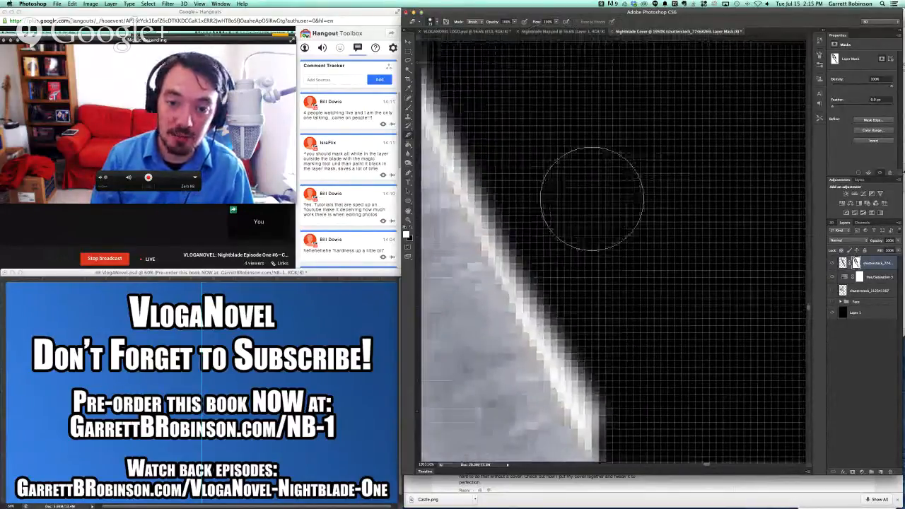
Step: Erase the white strip lying outside the thin tan line along the blade edge, over the whole stretch
{"action": "scroll", "coordinate": [593, 196], "scroll_direction": "down", "scroll_amount": 5}
{"action": "scroll", "coordinate": [593, 196], "scroll_direction": "left", "scroll_amount": 3}
{"action": "scroll", "coordinate": [593, 196], "scroll_direction": "up", "scroll_amount": 4}
{"action": "mouse_move", "coordinate": [533, 89]}
{"action": "left_mouse_down"}
{"action": "mouse_move", "coordinate": [561, 165]}
{"action": "mouse_move", "coordinate": [558, 165]}
{"action": "left_mouse_up"}
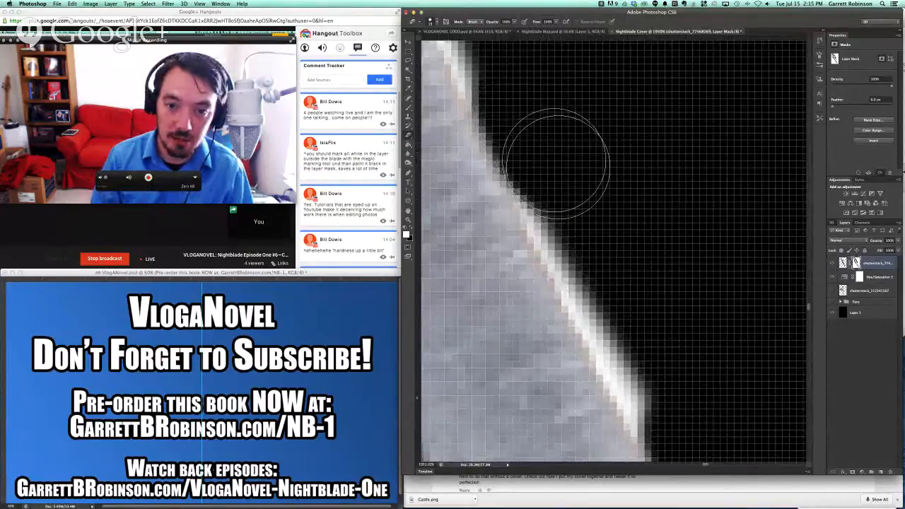
{"action": "left_click_drag", "start_coordinate": [614, 284], "coordinate": [690, 417]}
Step: Erase the cream-white fringe where the blade edge becomes steeper, following its slope upward
{"action": "scroll", "coordinate": [689, 417], "scroll_direction": "up", "scroll_amount": 4}
{"action": "scroll", "coordinate": [690, 418], "scroll_direction": "left", "scroll_amount": 2}
{"action": "scroll", "coordinate": [690, 418], "scroll_direction": "up", "scroll_amount": 5}
{"action": "scroll", "coordinate": [689, 417], "scroll_direction": "left", "scroll_amount": 3}
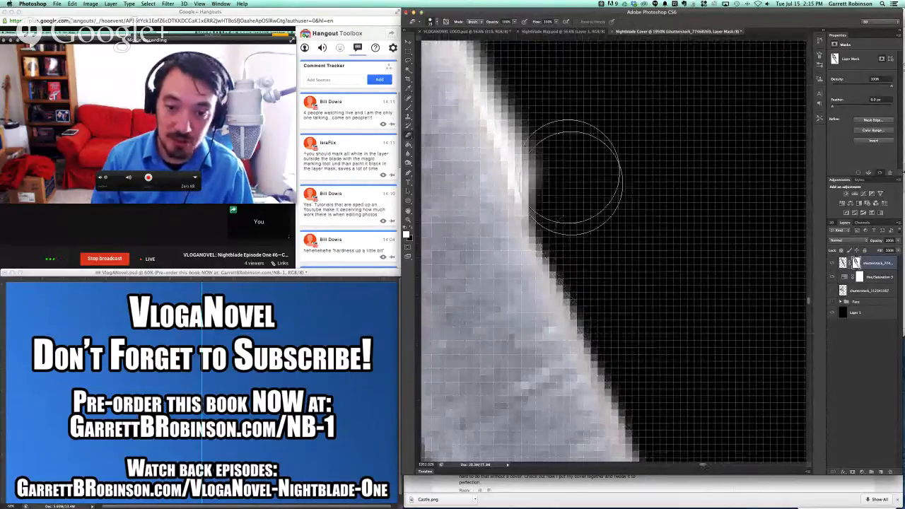
{"action": "left_click_drag", "start_coordinate": [558, 130], "coordinate": [541, 116]}
{"action": "scroll", "coordinate": [543, 116], "scroll_direction": "up", "scroll_amount": 5}
{"action": "scroll", "coordinate": [542, 116], "scroll_direction": "left", "scroll_amount": 3}
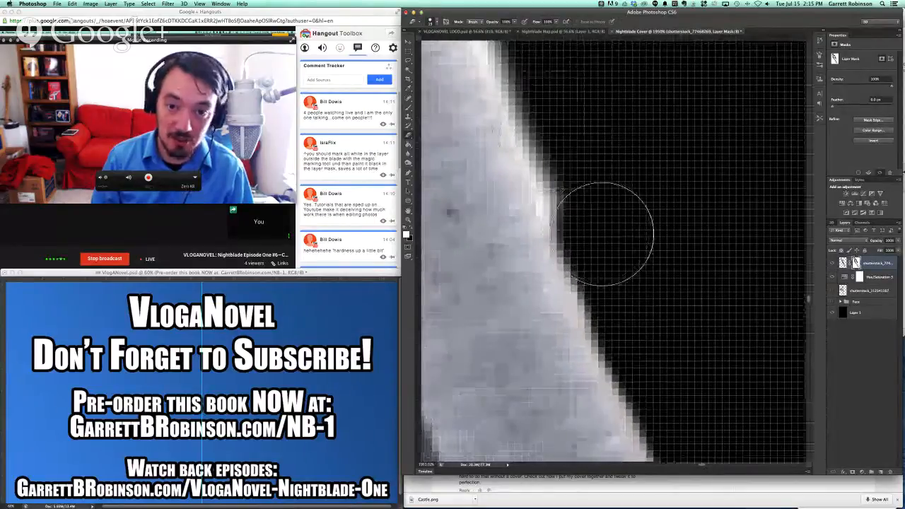
Step: Trim the remaining light border and small bump along the next steep stretch of the blade edge
{"action": "scroll", "coordinate": [643, 311], "scroll_direction": "up", "scroll_amount": 5}
{"action": "scroll", "coordinate": [644, 310], "scroll_direction": "left", "scroll_amount": 2}
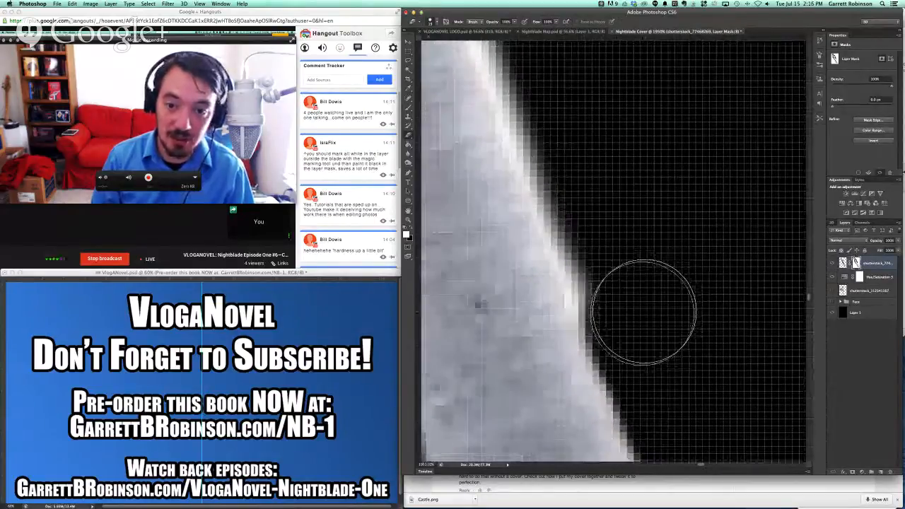
{"action": "mouse_move", "coordinate": [596, 228]}
{"action": "left_mouse_down"}
{"action": "mouse_move", "coordinate": [568, 174]}
{"action": "mouse_move", "coordinate": [555, 122]}
{"action": "left_mouse_up"}
{"action": "scroll", "coordinate": [556, 122], "scroll_direction": "up", "scroll_amount": 8}
{"action": "scroll", "coordinate": [555, 122], "scroll_direction": "left", "scroll_amount": 3}
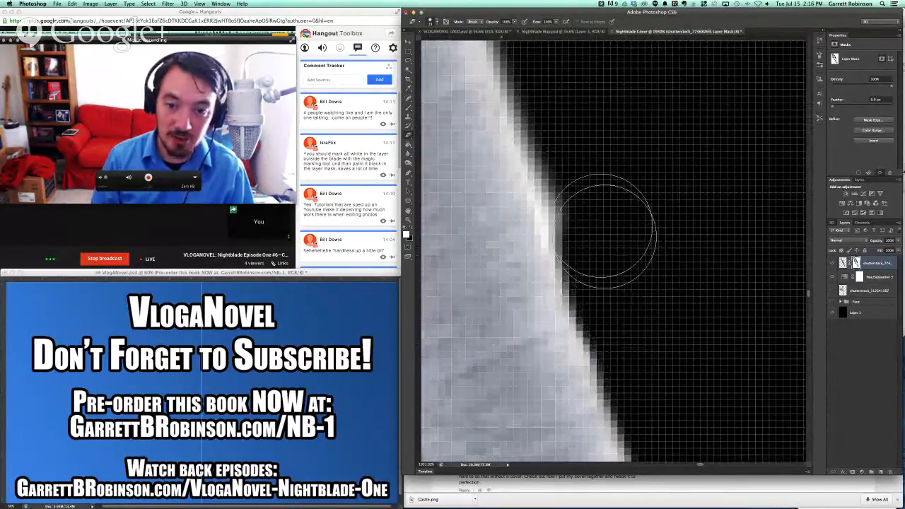
{"action": "mouse_move", "coordinate": [590, 184]}
{"action": "left_mouse_down"}
{"action": "mouse_move", "coordinate": [565, 125]}
{"action": "mouse_move", "coordinate": [597, 221]}
{"action": "left_mouse_up"}
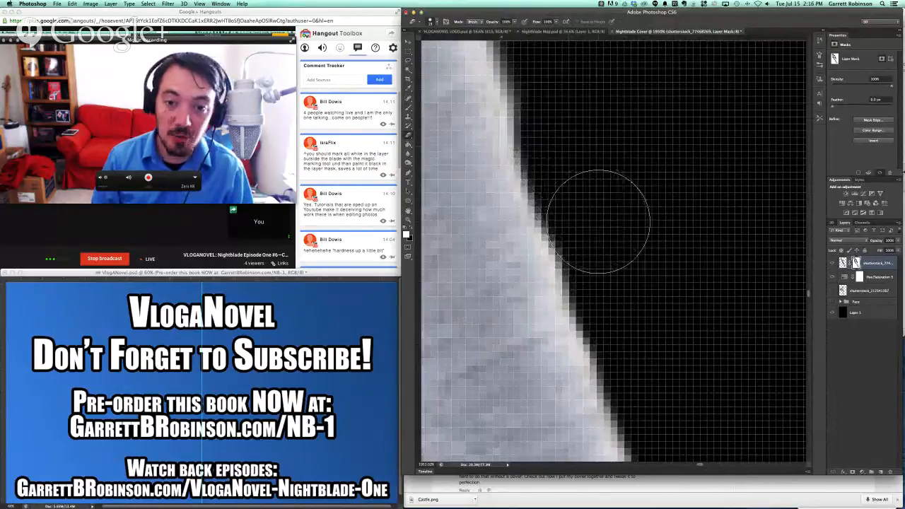
Step: Clean the faint soft fringe along the smoother steep stretch, up to where the edge approaches vertical
{"action": "scroll", "coordinate": [624, 267], "scroll_direction": "up", "scroll_amount": 8}
{"action": "scroll", "coordinate": [646, 322], "scroll_direction": "left", "scroll_amount": 4}
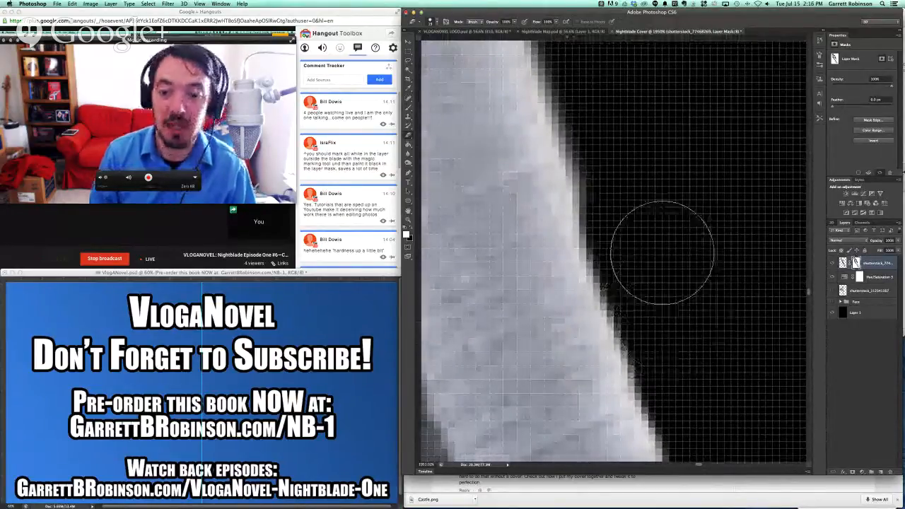
{"action": "scroll", "coordinate": [662, 262], "scroll_direction": "down", "scroll_amount": 5}
{"action": "scroll", "coordinate": [662, 253], "scroll_direction": "down", "scroll_amount": 2}
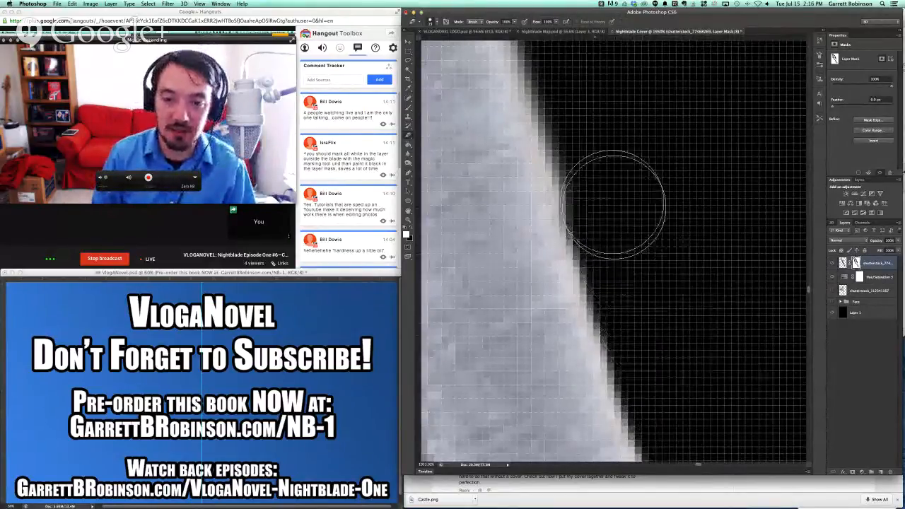
{"action": "scroll", "coordinate": [592, 148], "scroll_direction": "down", "scroll_amount": 4}
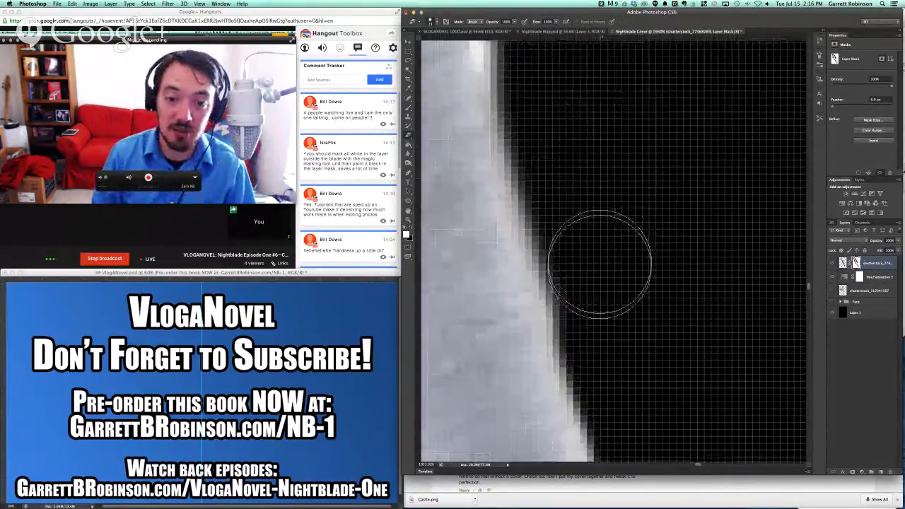
Step: Erase the bright white strip and its grey spill along the start of the nearly vertical blade edge
{"action": "scroll", "coordinate": [570, 181], "scroll_direction": "down", "scroll_amount": 4}
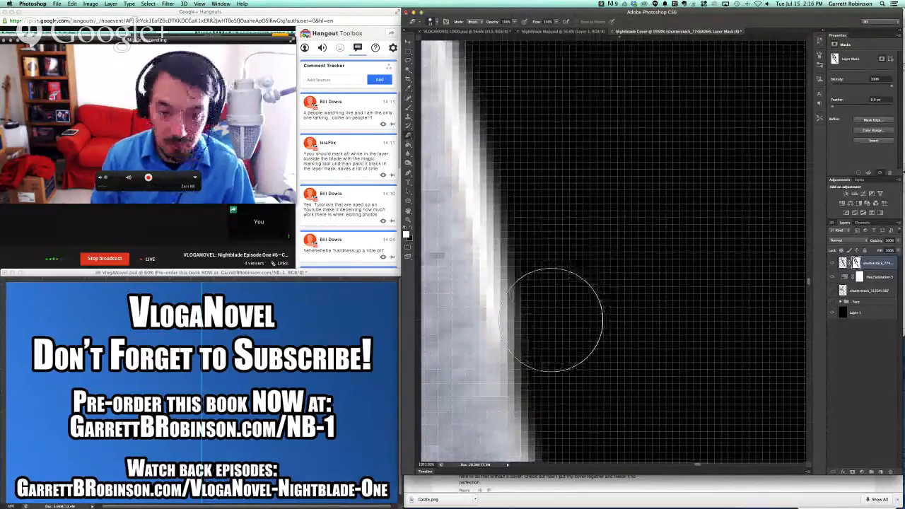
{"action": "left_click_drag", "start_coordinate": [550, 318], "coordinate": [545, 300]}
{"action": "left_click_drag", "start_coordinate": [535, 254], "coordinate": [505, 79]}
Step: Erase the bright white strip further up the nearly vertical stretch of the blade edge
{"action": "scroll", "coordinate": [524, 182], "scroll_direction": "up", "scroll_amount": 3}
{"action": "scroll", "coordinate": [525, 183], "scroll_direction": "up", "scroll_amount": 4}
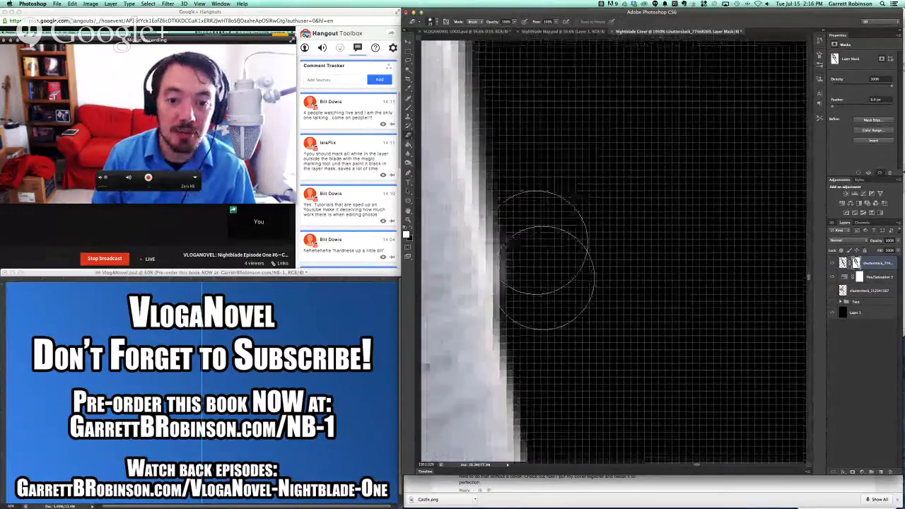
{"action": "left_click_drag", "start_coordinate": [539, 258], "coordinate": [504, 106]}
{"action": "scroll", "coordinate": [520, 172], "scroll_direction": "up", "scroll_amount": 3}
{"action": "scroll", "coordinate": [520, 172], "scroll_direction": "up", "scroll_amount": 3}
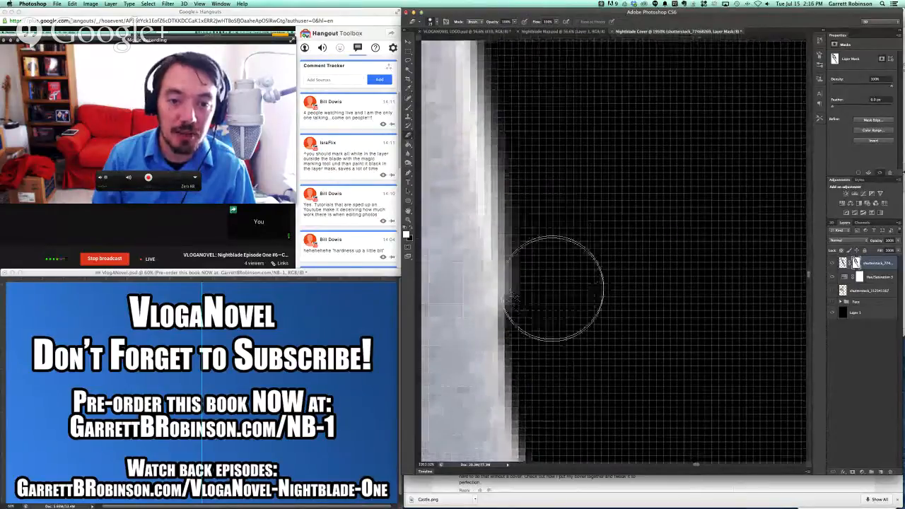
{"action": "scroll", "coordinate": [535, 162], "scroll_direction": "up", "scroll_amount": 3}
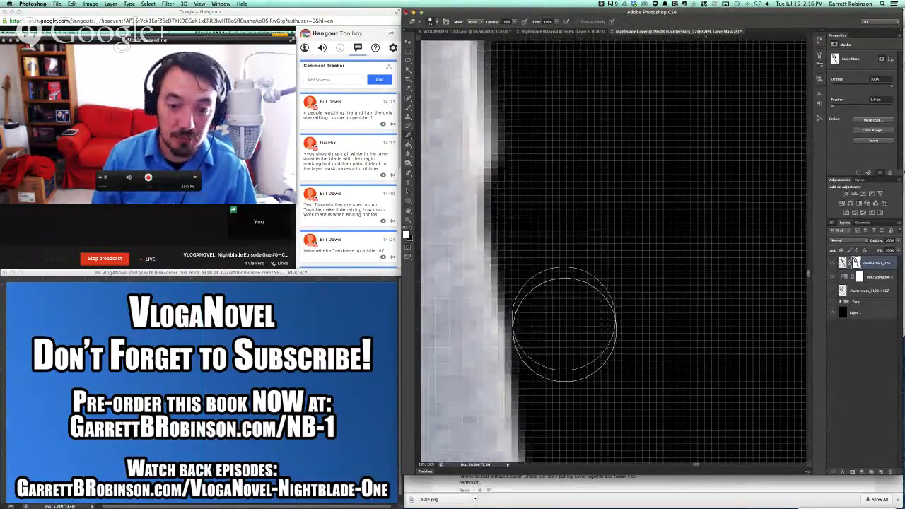
{"action": "scroll", "coordinate": [563, 324], "scroll_direction": "up", "scroll_amount": 5}
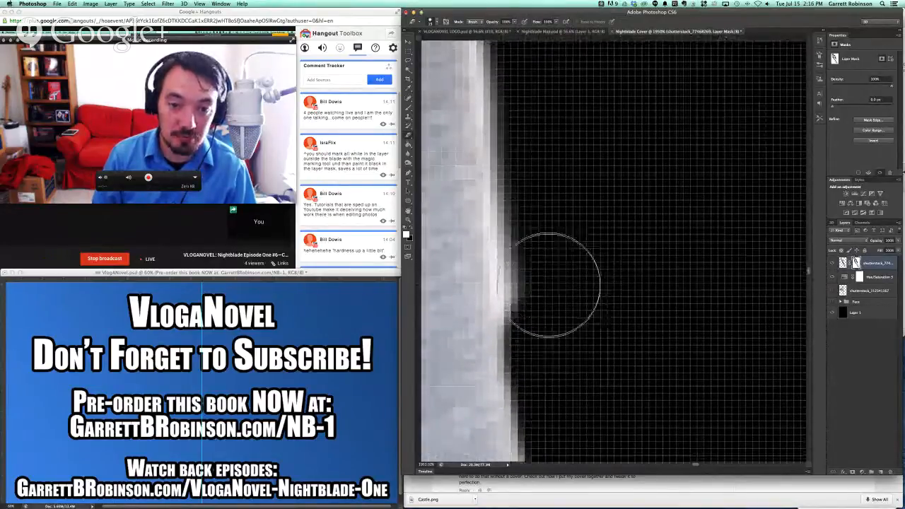
Step: Erase the soft bulging fringe on the next vertical stretch, undoing the first stroke and repeating it along the blade edge
{"action": "left_click_drag", "start_coordinate": [527, 128], "coordinate": [533, 99]}
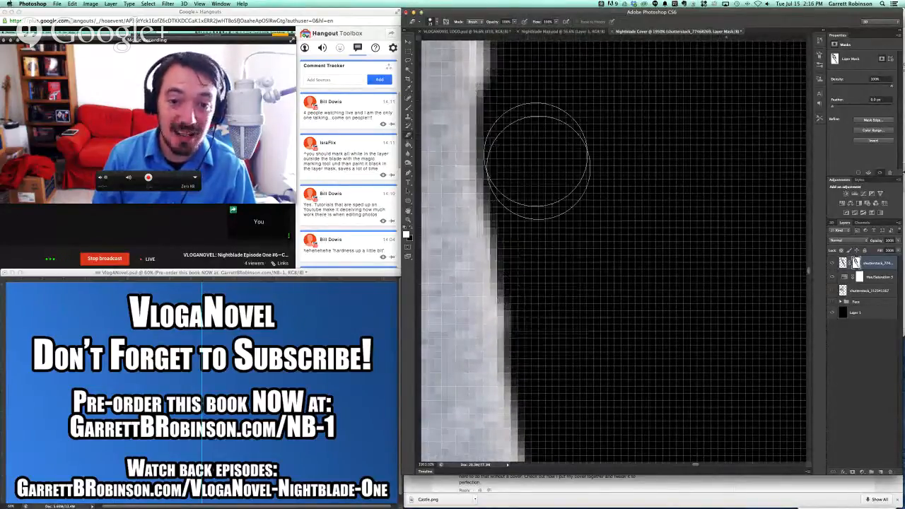
{"action": "key", "text": "super+z"}
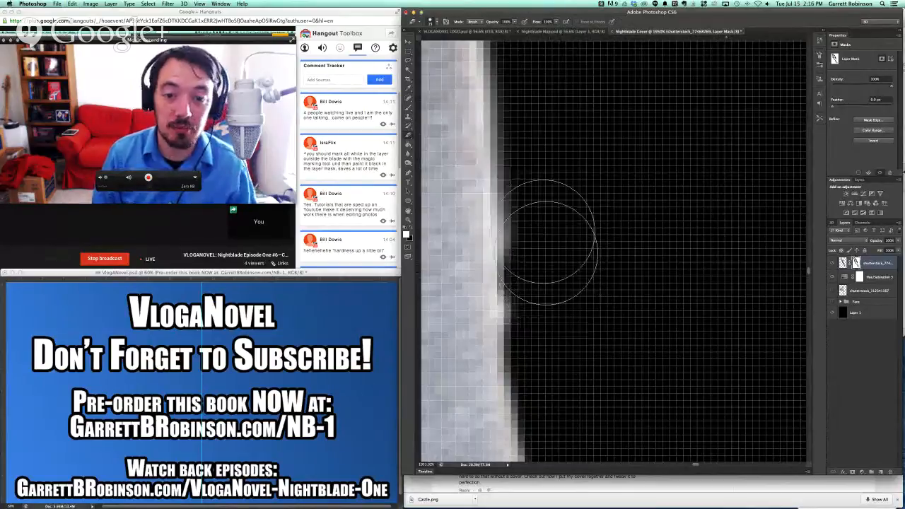
{"action": "mouse_move", "coordinate": [531, 166]}
{"action": "left_mouse_down"}
{"action": "mouse_move", "coordinate": [531, 106]}
{"action": "mouse_move", "coordinate": [540, 192]}
{"action": "left_mouse_up"}
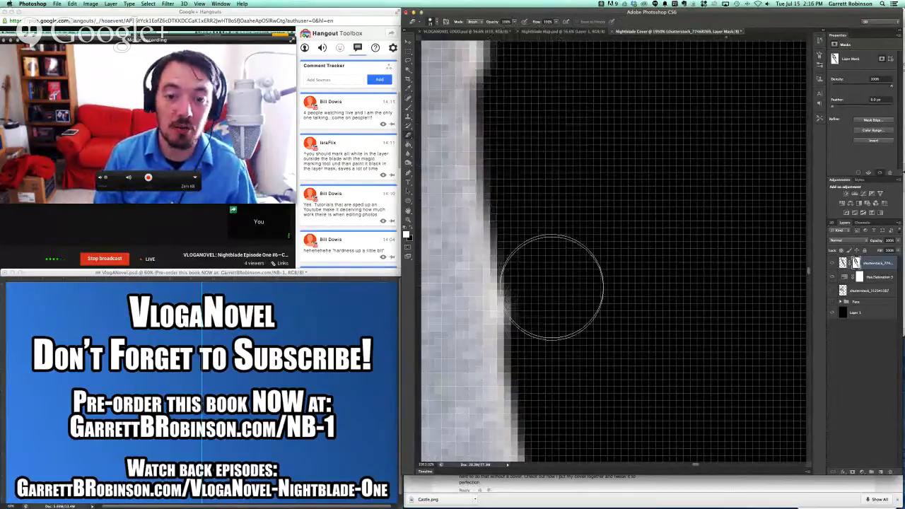
{"action": "scroll", "coordinate": [571, 300], "scroll_direction": "up", "scroll_amount": 10}
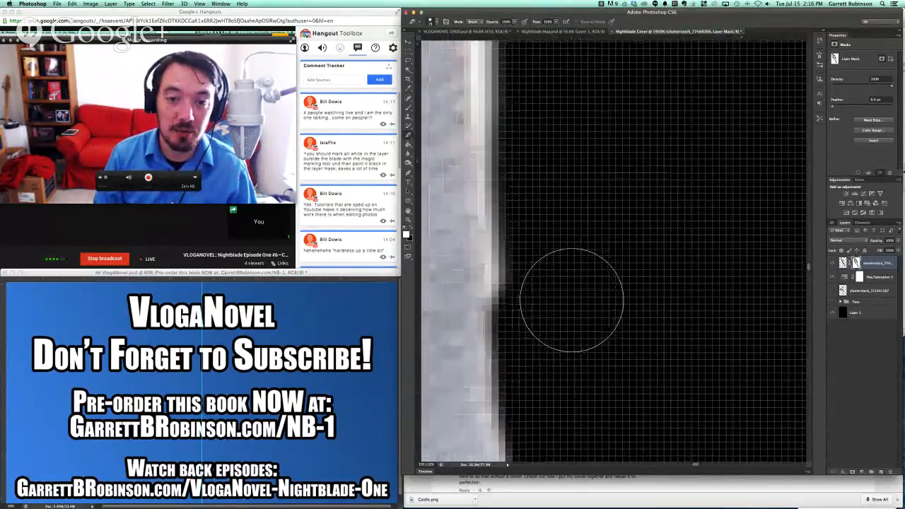
Step: Trim the remaining pale strip and small bumps along the vertical edge up to the blunt tip of the lower barb
{"action": "left_click_drag", "start_coordinate": [542, 386], "coordinate": [536, 276]}
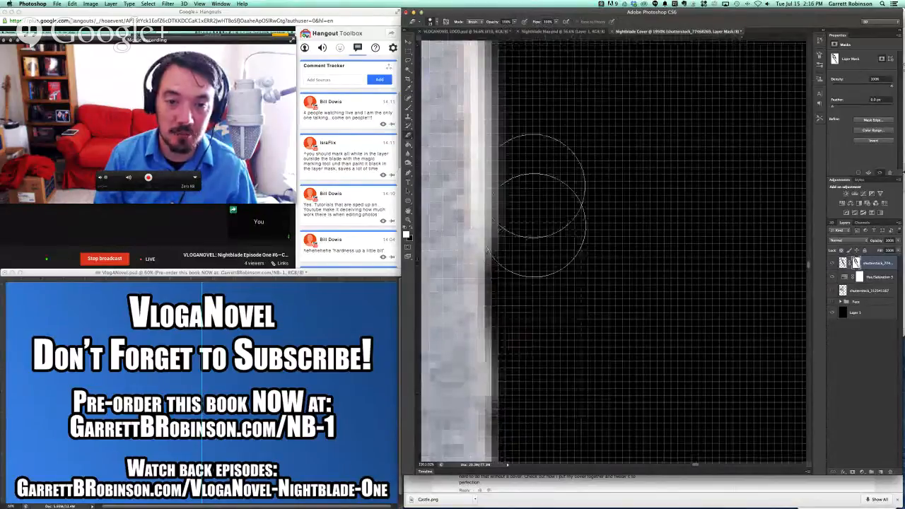
{"action": "mouse_move", "coordinate": [540, 179]}
{"action": "left_mouse_down"}
{"action": "mouse_move", "coordinate": [528, 97]}
{"action": "mouse_move", "coordinate": [535, 157]}
{"action": "left_mouse_up"}
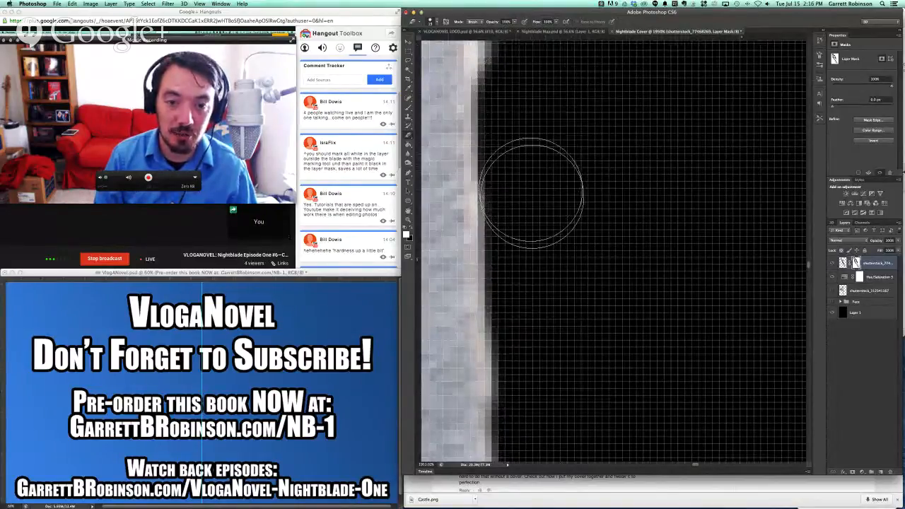
{"action": "scroll", "coordinate": [551, 250], "scroll_direction": "up", "scroll_amount": 10}
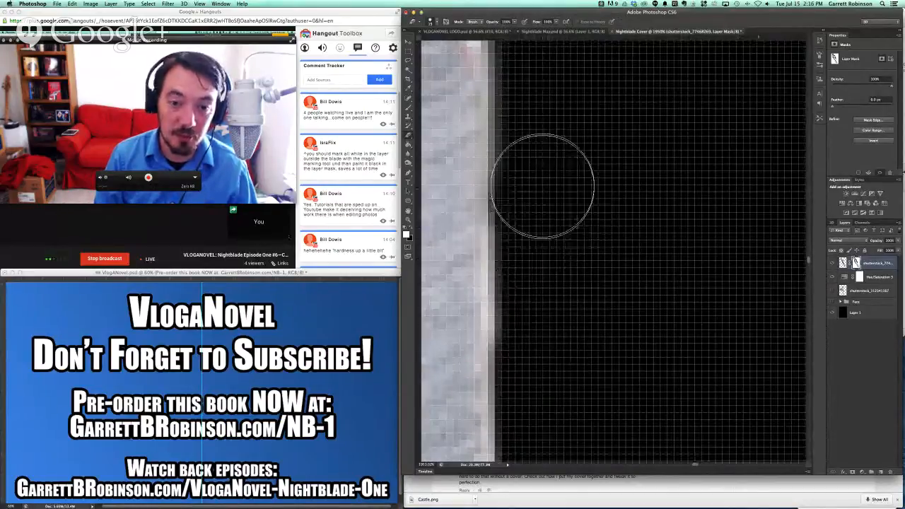
{"action": "scroll", "coordinate": [535, 142], "scroll_direction": "up", "scroll_amount": 10}
{"action": "scroll", "coordinate": [543, 247], "scroll_direction": "down", "scroll_amount": 3}
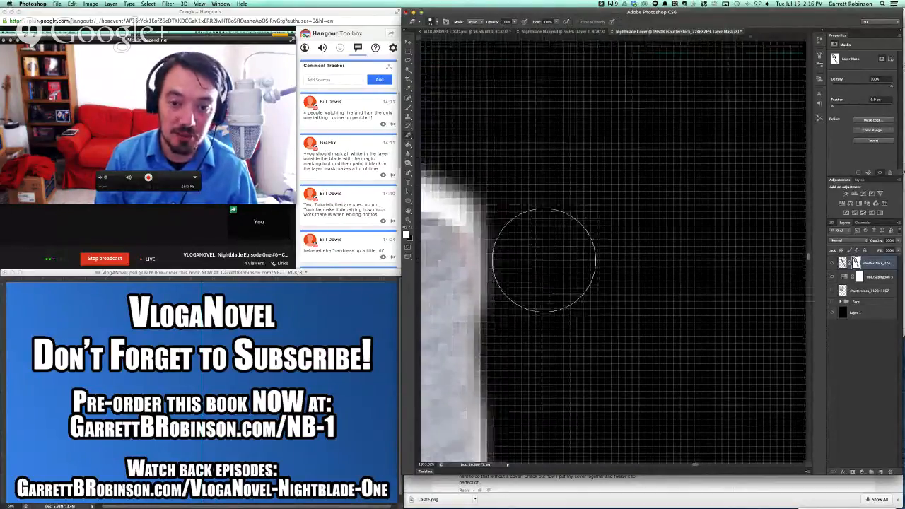
{"action": "scroll", "coordinate": [541, 287], "scroll_direction": "down", "scroll_amount": 10}
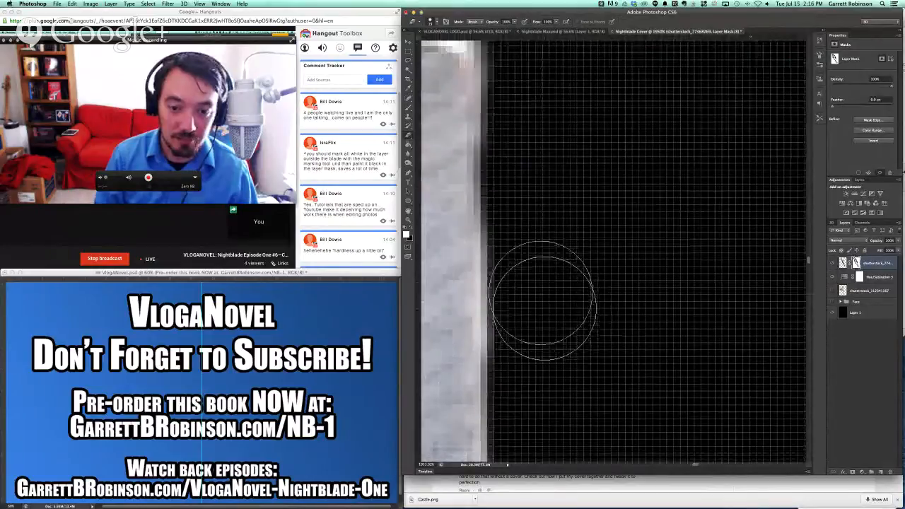
Step: Erase the white border across the lower barb's blunt tip and down its inner slope into the rounded base of the notch
{"action": "scroll", "coordinate": [561, 313], "scroll_direction": "up", "scroll_amount": 10}
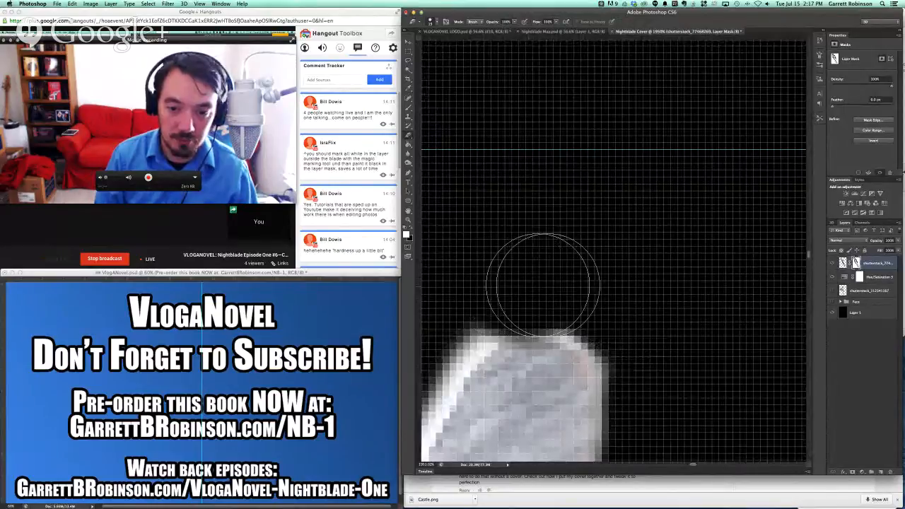
{"action": "scroll", "coordinate": [646, 327], "scroll_direction": "left", "scroll_amount": 7}
{"action": "scroll", "coordinate": [646, 327], "scroll_direction": "down", "scroll_amount": 7}
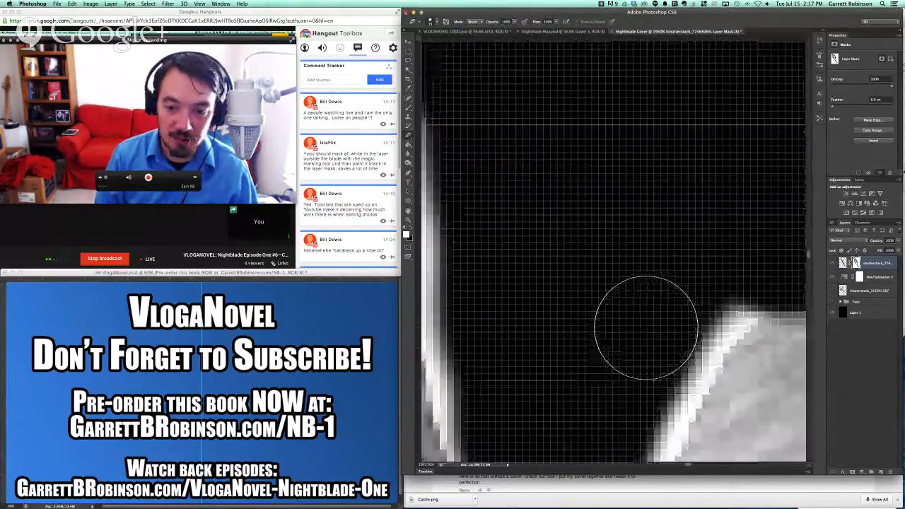
{"action": "mouse_move", "coordinate": [589, 203]}
{"action": "left_mouse_down"}
{"action": "mouse_move", "coordinate": [624, 174]}
{"action": "mouse_move", "coordinate": [584, 215]}
{"action": "mouse_move", "coordinate": [567, 256]}
{"action": "left_mouse_up"}
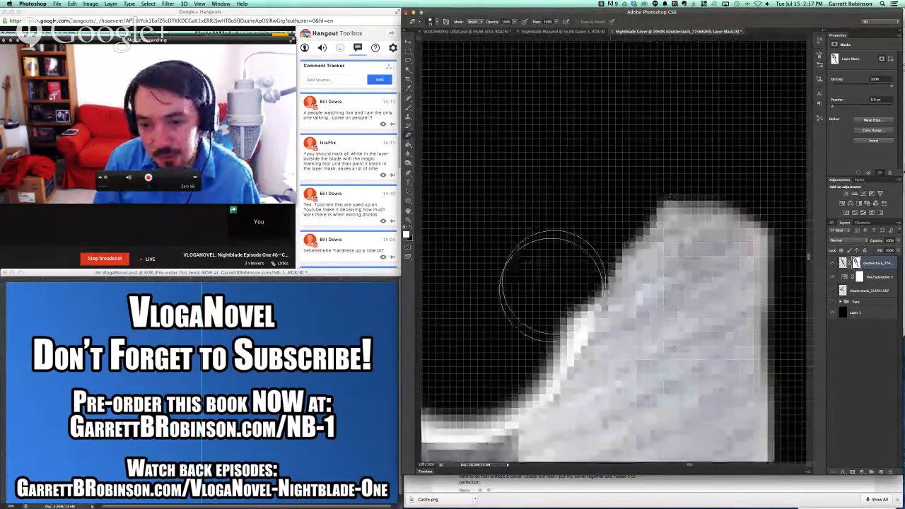
{"action": "scroll", "coordinate": [515, 354], "scroll_direction": "left", "scroll_amount": 5}
{"action": "scroll", "coordinate": [516, 353], "scroll_direction": "down", "scroll_amount": 3}
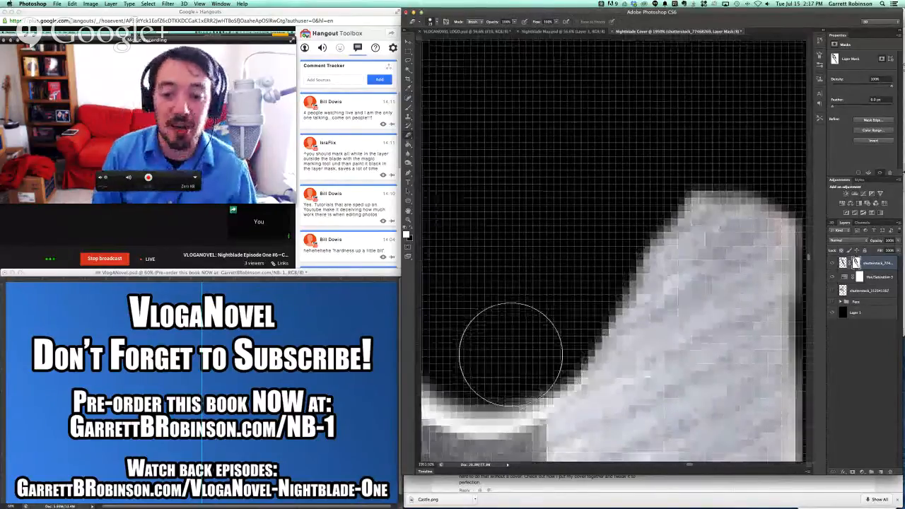
{"action": "mouse_move", "coordinate": [614, 285]}
{"action": "left_mouse_down"}
{"action": "mouse_move", "coordinate": [565, 313]}
{"action": "mouse_move", "coordinate": [522, 293]}
{"action": "mouse_move", "coordinate": [536, 310]}
{"action": "mouse_move", "coordinate": [561, 315]}
{"action": "left_mouse_up"}
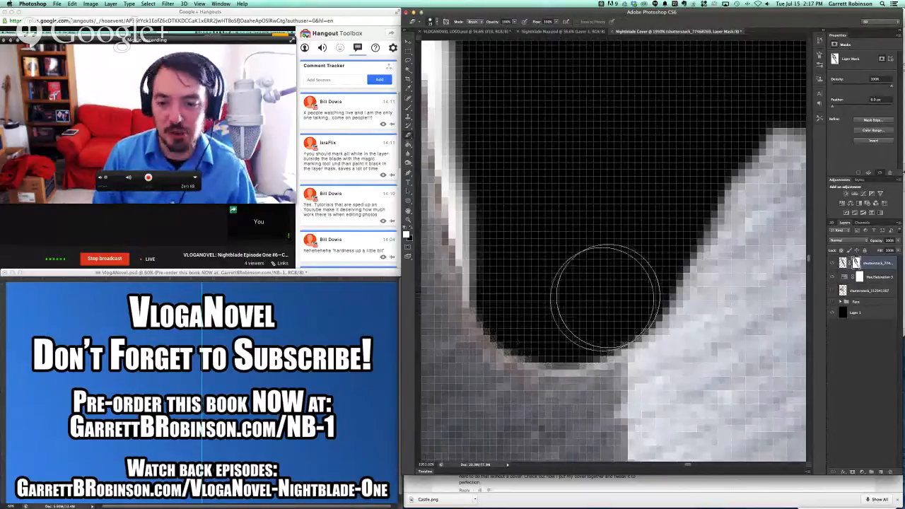
Step: Erase the thick white fringe from the rounded base up the notch's steep inner wall, including the bright bulge near the guide
{"action": "scroll", "coordinate": [594, 302], "scroll_direction": "up", "scroll_amount": 3}
{"action": "scroll", "coordinate": [594, 302], "scroll_direction": "left", "scroll_amount": 3}
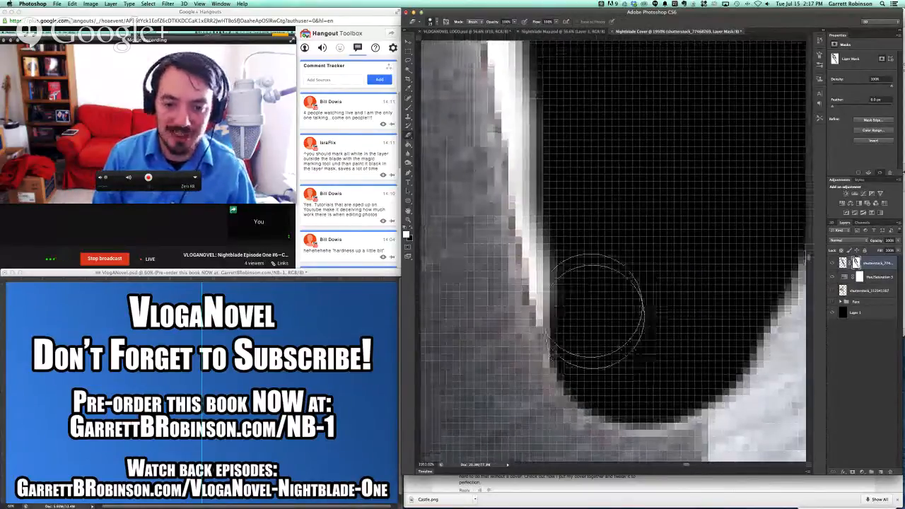
{"action": "left_click_drag", "start_coordinate": [576, 241], "coordinate": [545, 70]}
{"action": "scroll", "coordinate": [548, 92], "scroll_direction": "down", "scroll_amount": 3}
{"action": "scroll", "coordinate": [548, 92], "scroll_direction": "up", "scroll_amount": 5}
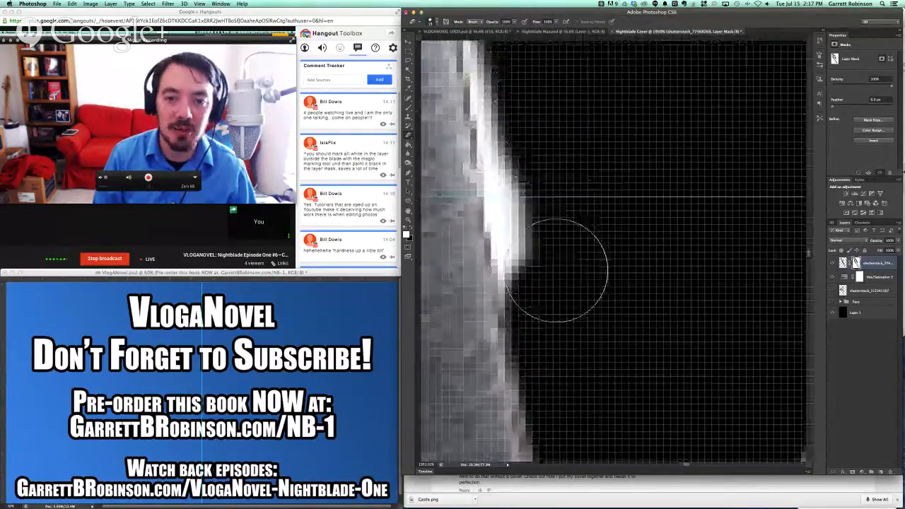
{"action": "mouse_move", "coordinate": [555, 265]}
{"action": "left_mouse_down"}
{"action": "mouse_move", "coordinate": [535, 262]}
{"action": "mouse_move", "coordinate": [529, 239]}
{"action": "mouse_move", "coordinate": [534, 127]}
{"action": "mouse_move", "coordinate": [531, 136]}
{"action": "left_mouse_up"}
{"action": "scroll", "coordinate": [542, 216], "scroll_direction": "up", "scroll_amount": 5}
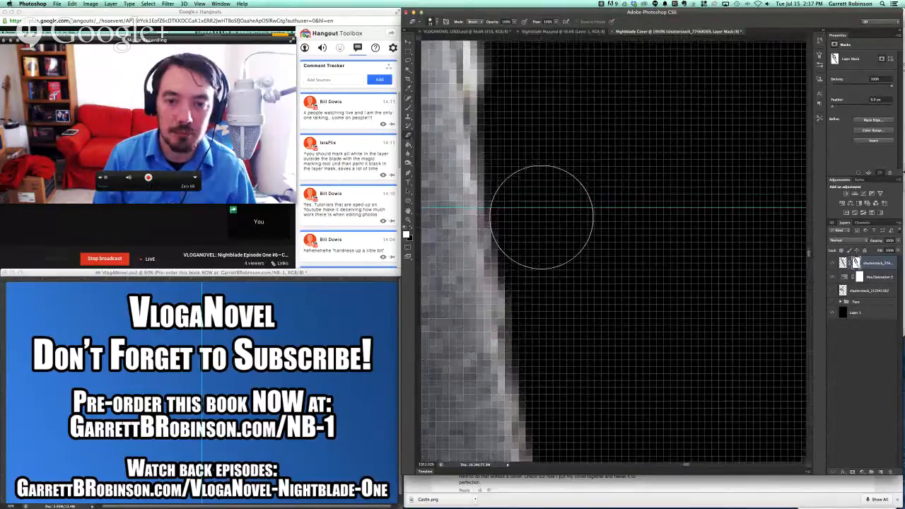
Step: Clean the remaining white fringe along the upper stretch of the notch's inner wall, up to where it starts to arch
{"action": "scroll", "coordinate": [542, 217], "scroll_direction": "up", "scroll_amount": 3}
{"action": "mouse_move", "coordinate": [610, 312]}
{"action": "left_mouse_down"}
{"action": "mouse_move", "coordinate": [596, 284]}
{"action": "mouse_move", "coordinate": [609, 336]}
{"action": "mouse_move", "coordinate": [589, 248]}
{"action": "mouse_move", "coordinate": [575, 111]}
{"action": "left_mouse_up"}
{"action": "scroll", "coordinate": [575, 111], "scroll_direction": "up", "scroll_amount": 5}
{"action": "left_click_drag", "start_coordinate": [581, 315], "coordinate": [572, 222]}
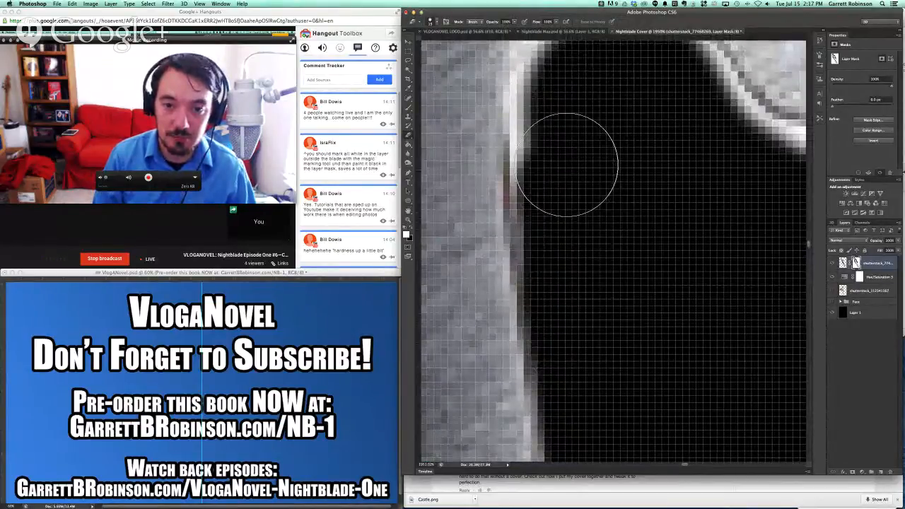
Step: Erase the white fringe around the notch's upper arch and along the underside of the barb above it
{"action": "scroll", "coordinate": [563, 154], "scroll_direction": "up", "scroll_amount": 5}
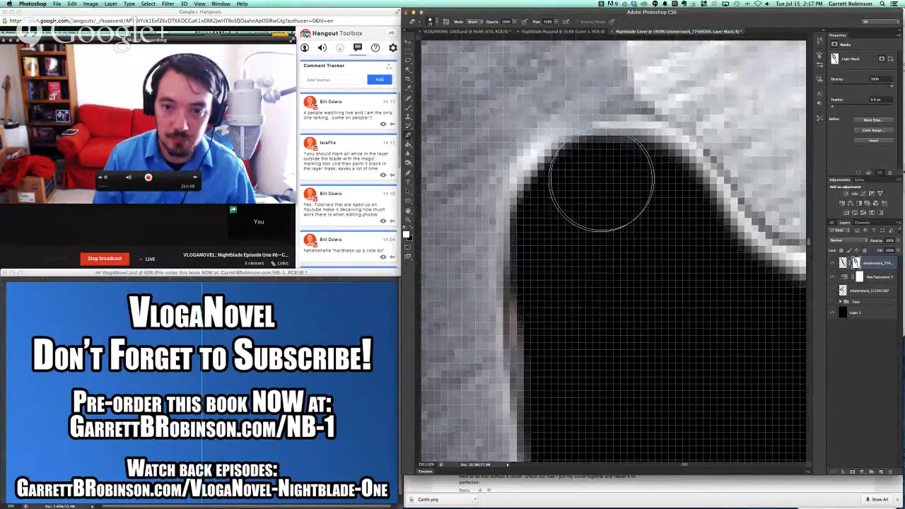
{"action": "mouse_move", "coordinate": [601, 182]}
{"action": "left_mouse_down"}
{"action": "mouse_move", "coordinate": [668, 194]}
{"action": "mouse_move", "coordinate": [707, 254]}
{"action": "left_mouse_up"}
{"action": "scroll", "coordinate": [708, 257], "scroll_direction": "right", "scroll_amount": 10}
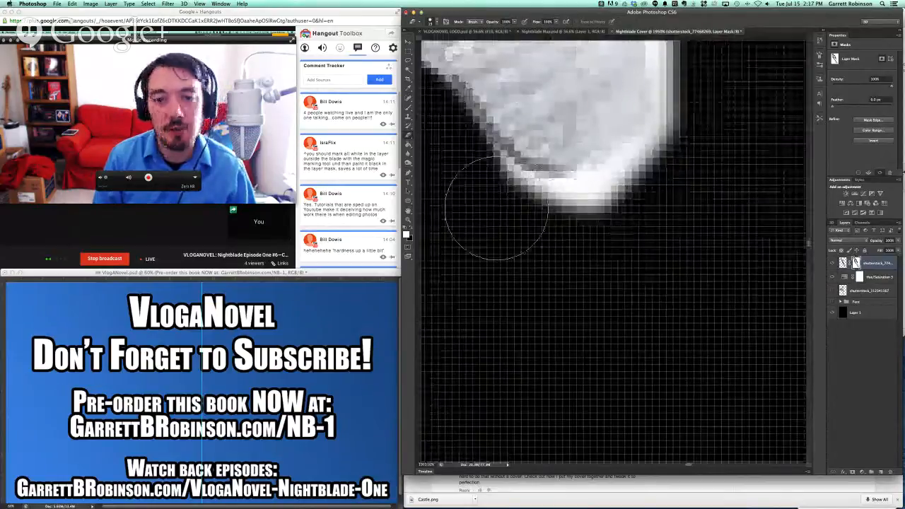
{"action": "mouse_move", "coordinate": [495, 208]}
{"action": "left_mouse_down"}
{"action": "mouse_move", "coordinate": [467, 192]}
{"action": "mouse_move", "coordinate": [559, 234]}
{"action": "mouse_move", "coordinate": [587, 231]}
{"action": "mouse_move", "coordinate": [655, 196]}
{"action": "mouse_move", "coordinate": [698, 147]}
{"action": "mouse_move", "coordinate": [623, 219]}
{"action": "left_mouse_up"}
{"action": "scroll", "coordinate": [594, 218], "scroll_direction": "up", "scroll_amount": 5}
{"action": "scroll", "coordinate": [594, 218], "scroll_direction": "right", "scroll_amount": 3}
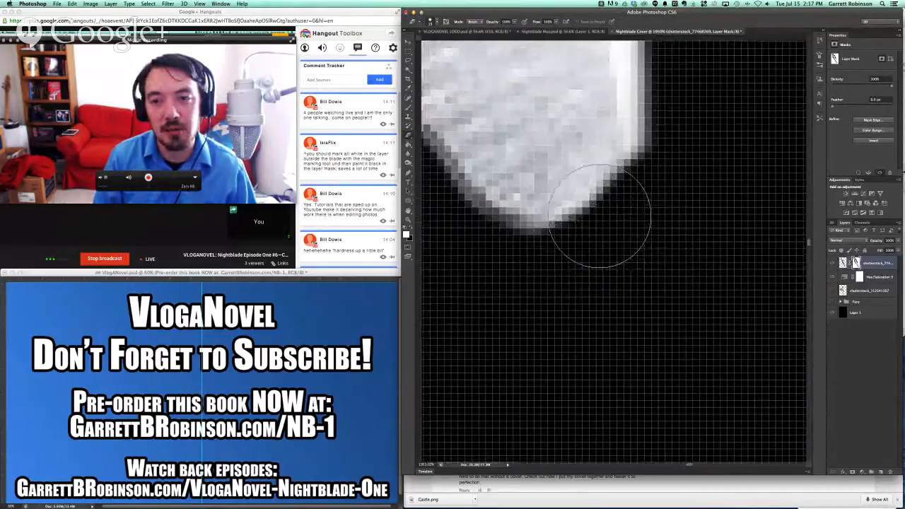
Step: Examine the whole sword, the cleaned notch and the outer blade edge down to the point for leftover fringe
{"action": "key", "text": "super+0"}
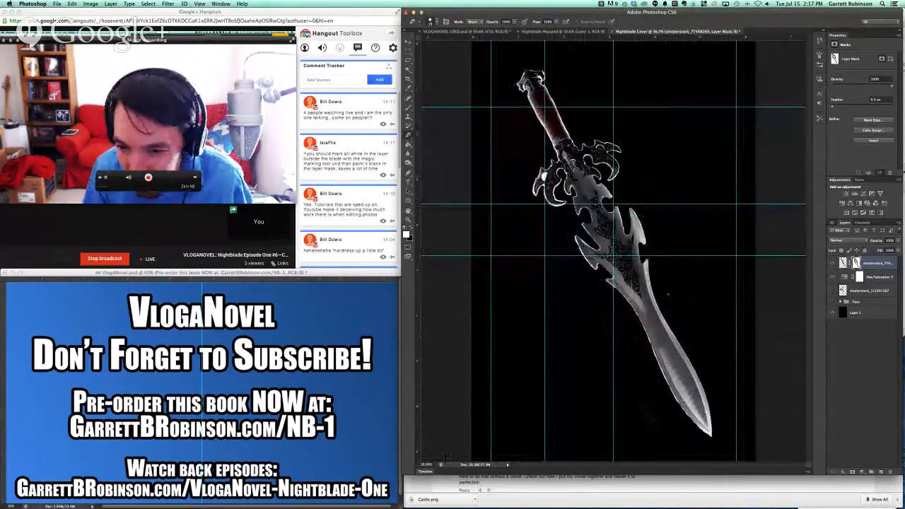
{"action": "scroll", "coordinate": [649, 249], "scroll_direction": "up", "scroll_amount": 6}
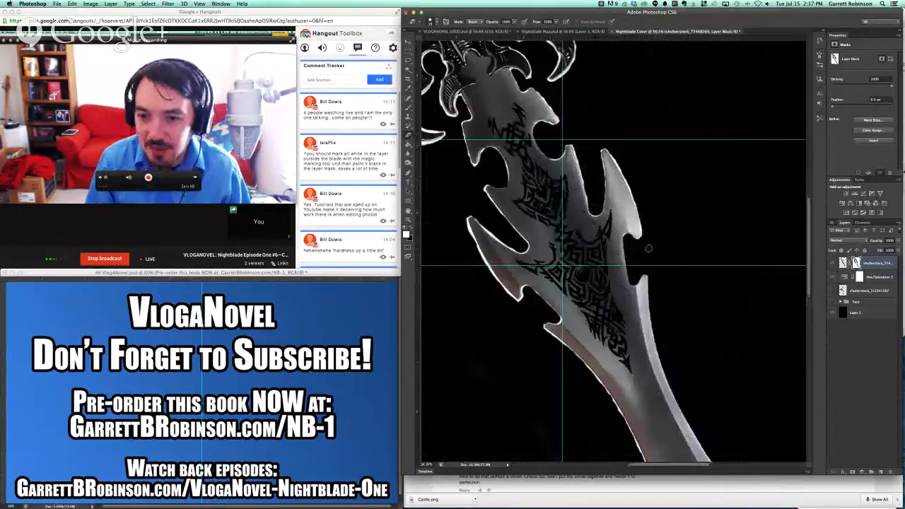
{"action": "scroll", "coordinate": [649, 249], "scroll_direction": "down", "scroll_amount": 5}
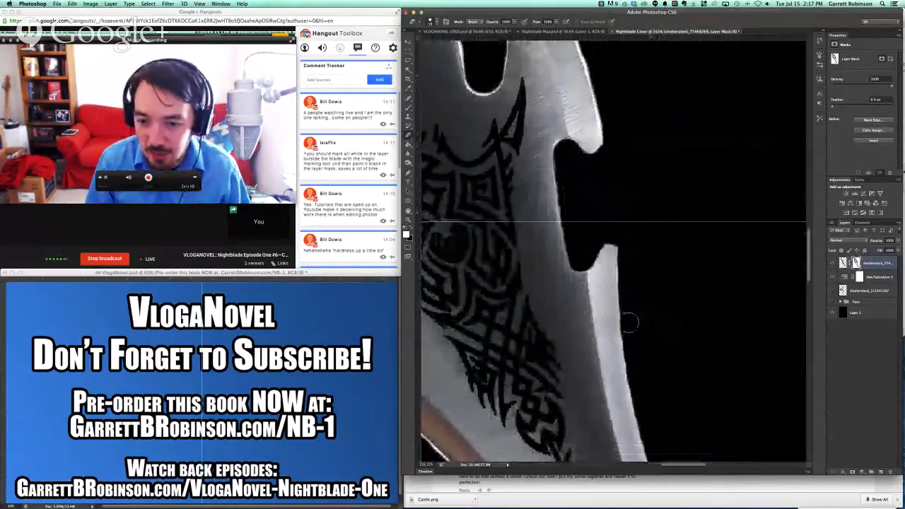
{"action": "scroll", "coordinate": [629, 322], "scroll_direction": "up", "scroll_amount": 3}
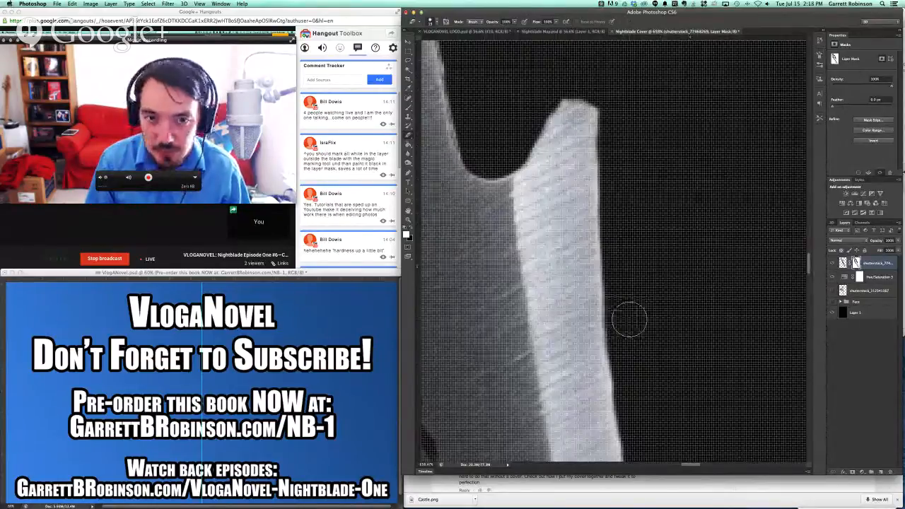
{"action": "scroll", "coordinate": [629, 322], "scroll_direction": "up", "scroll_amount": 5}
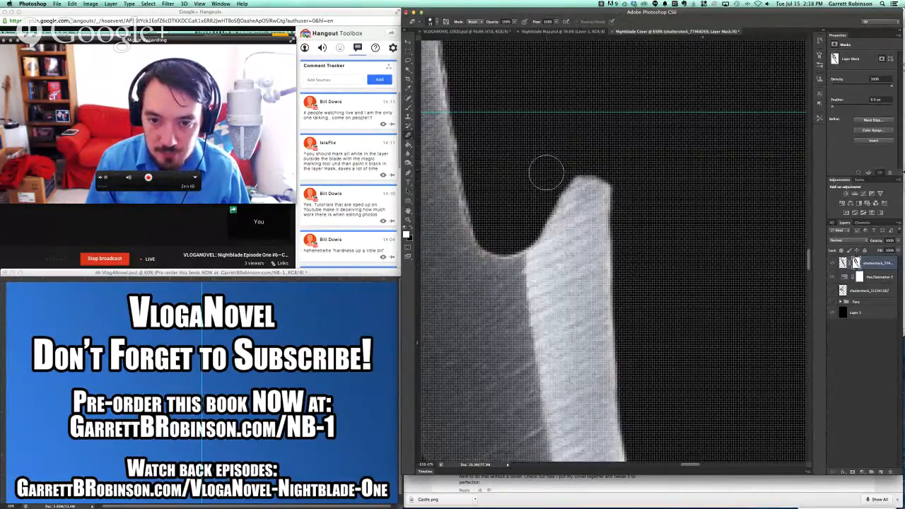
{"action": "scroll", "coordinate": [530, 207], "scroll_direction": "down", "scroll_amount": 6}
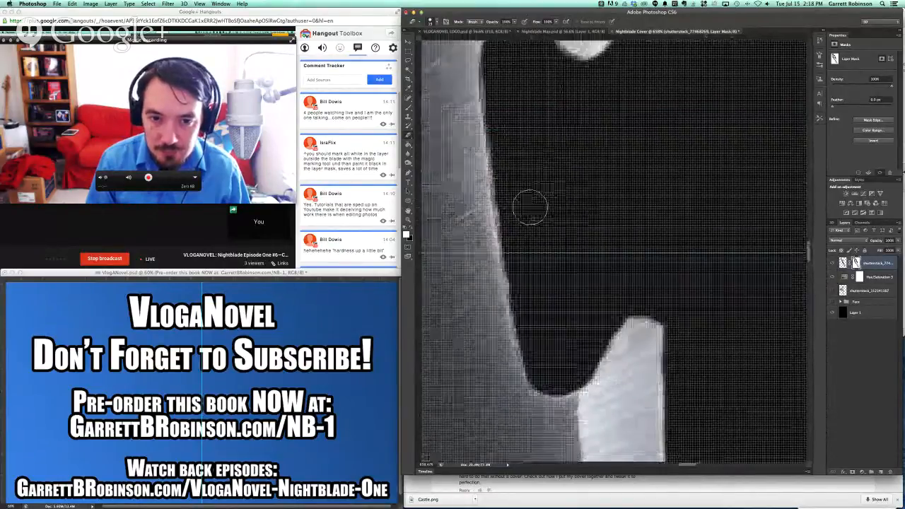
{"action": "scroll", "coordinate": [529, 207], "scroll_direction": "down", "scroll_amount": 10}
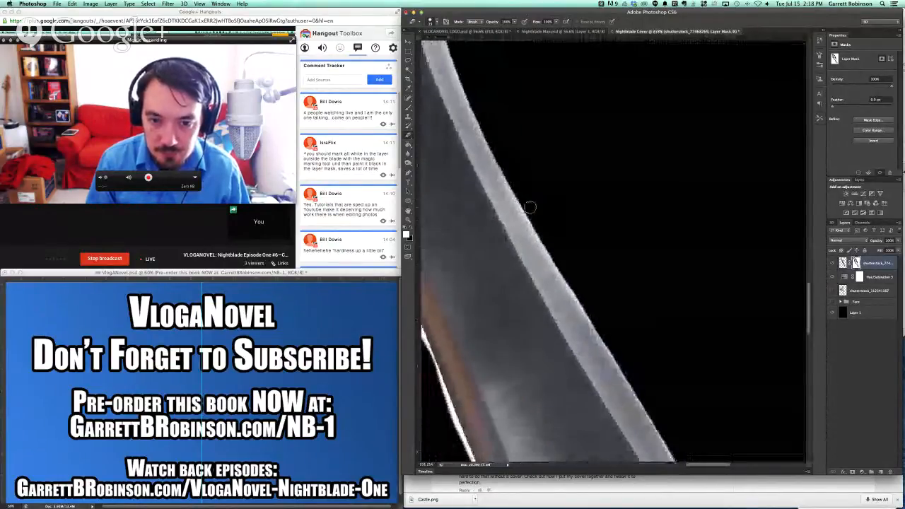
{"action": "scroll", "coordinate": [529, 207], "scroll_direction": "down", "scroll_amount": 8}
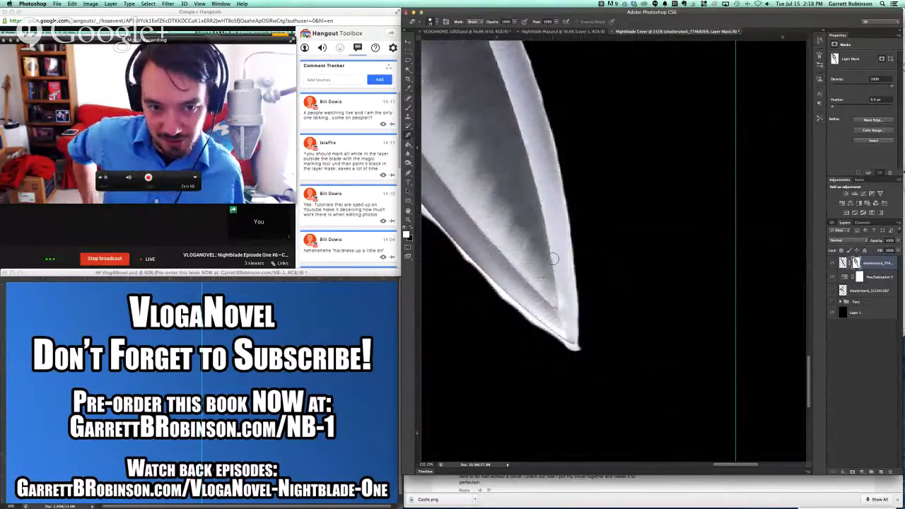
{"action": "scroll", "coordinate": [553, 259], "scroll_direction": "up", "scroll_amount": 10}
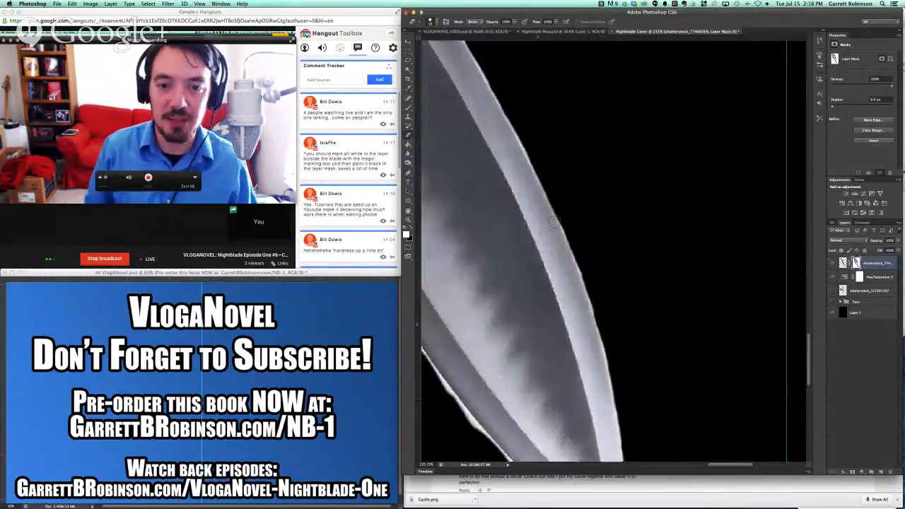
{"action": "scroll", "coordinate": [555, 235], "scroll_direction": "up", "scroll_amount": 5}
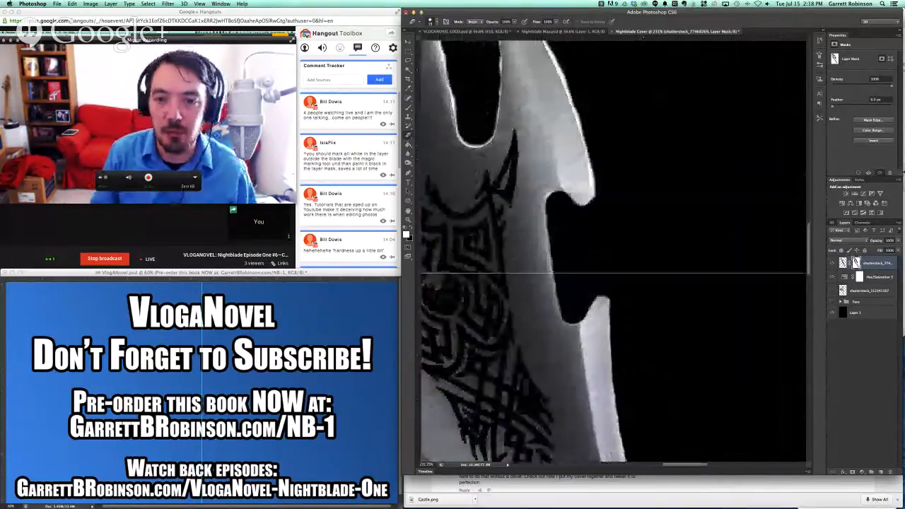
Step: Erase the leftover fringe along the notch's inner wall and from the outer side of the rounded barb end above it
{"action": "scroll", "coordinate": [569, 270], "scroll_direction": "up", "scroll_amount": 5}
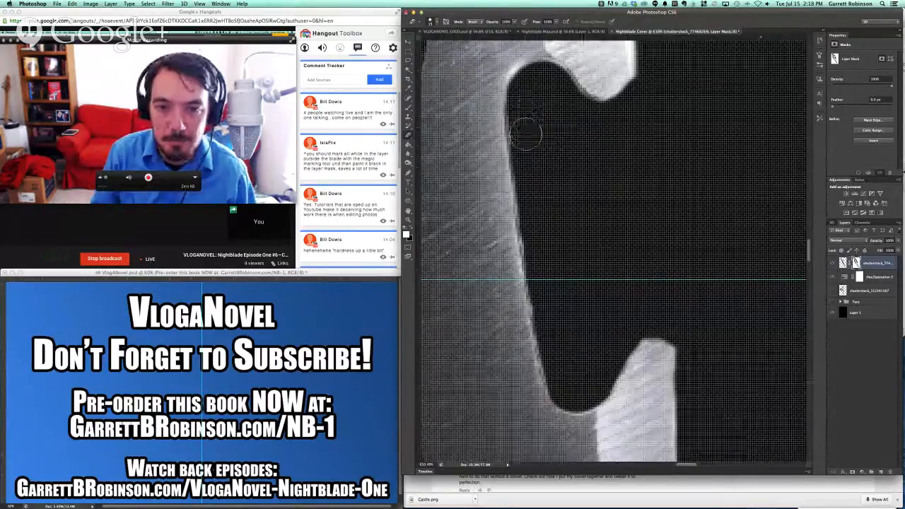
{"action": "left_click_drag", "start_coordinate": [526, 150], "coordinate": [539, 228]}
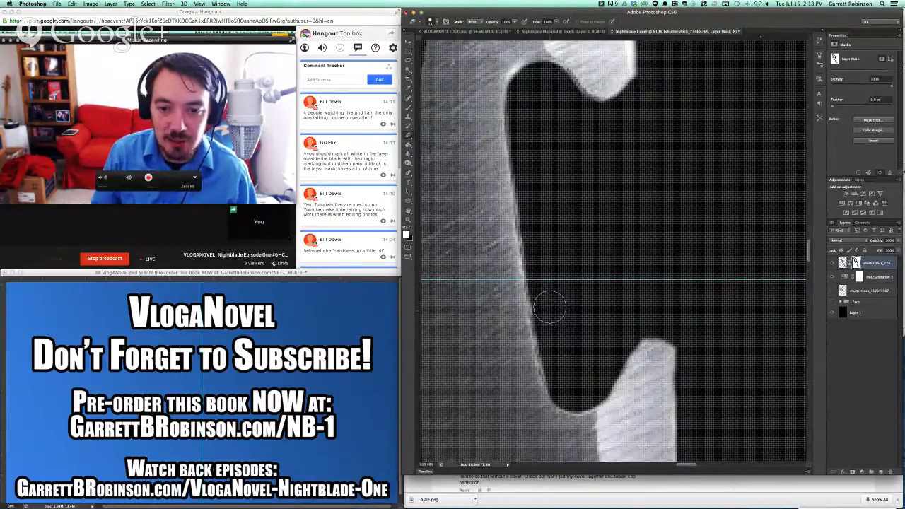
{"action": "scroll", "coordinate": [570, 275], "scroll_direction": "up", "scroll_amount": 5}
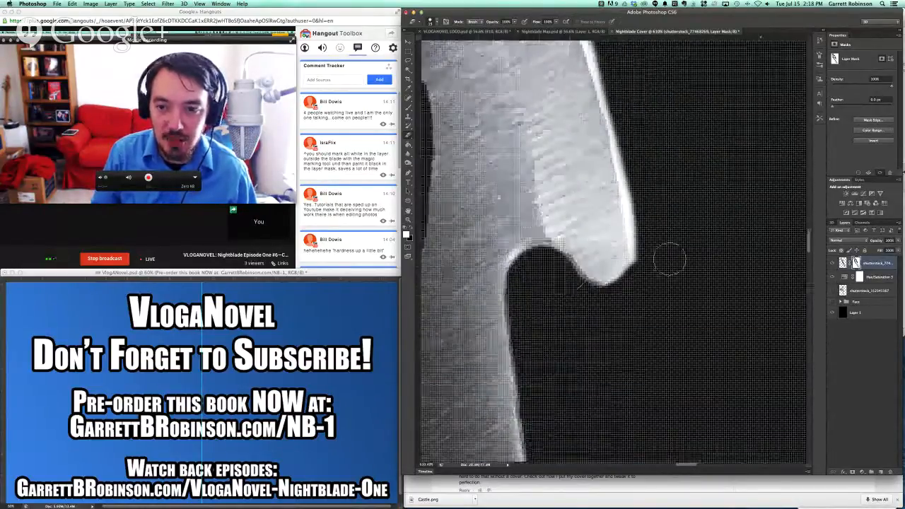
{"action": "scroll", "coordinate": [669, 258], "scroll_direction": "up", "scroll_amount": 2}
{"action": "scroll", "coordinate": [668, 259], "scroll_direction": "right", "scroll_amount": 1}
{"action": "scroll", "coordinate": [627, 304], "scroll_direction": "up", "scroll_amount": 5}
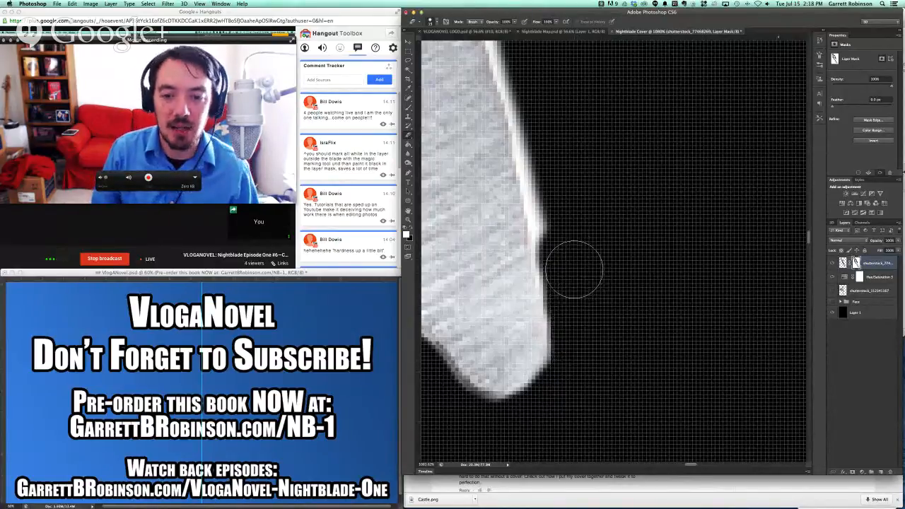
Step: Erase the thin white fringe up the lower stretch of the barb's outer edge, starting just above its rounded end
{"action": "scroll", "coordinate": [577, 259], "scroll_direction": "up", "scroll_amount": 3}
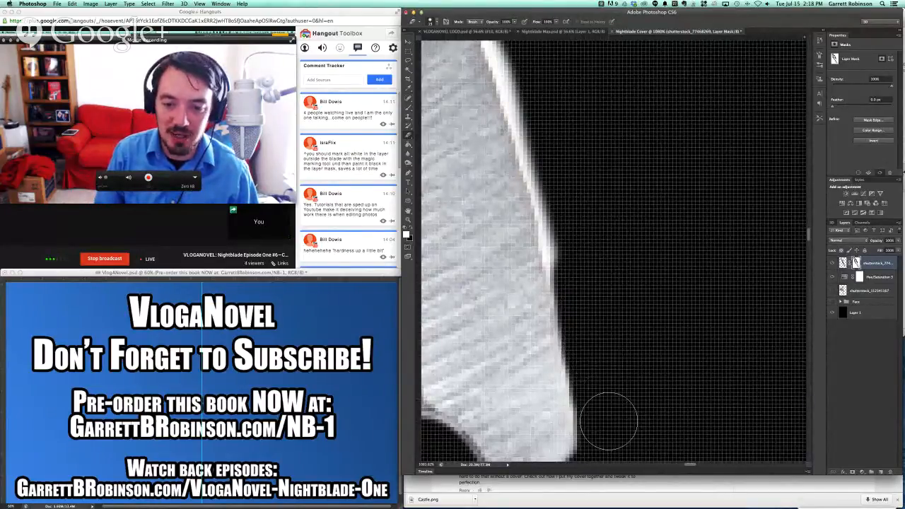
{"action": "scroll", "coordinate": [612, 351], "scroll_direction": "up", "scroll_amount": 3}
{"action": "scroll", "coordinate": [612, 351], "scroll_direction": "left", "scroll_amount": 2}
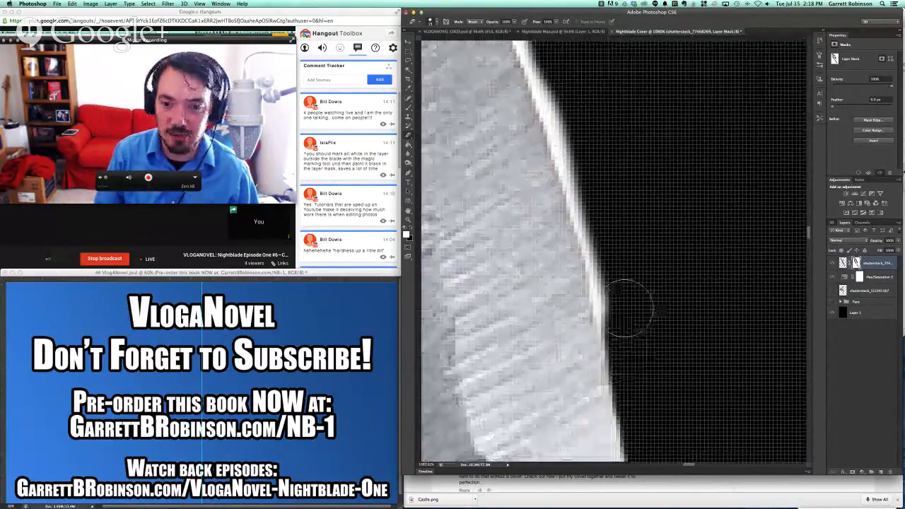
{"action": "left_click_drag", "start_coordinate": [626, 290], "coordinate": [632, 318]}
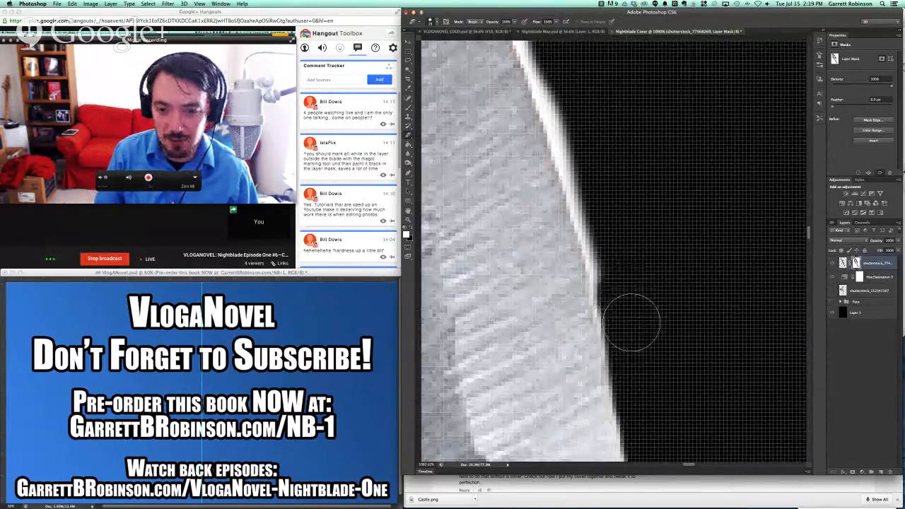
{"action": "scroll", "coordinate": [627, 277], "scroll_direction": "up", "scroll_amount": 1}
{"action": "scroll", "coordinate": [627, 277], "scroll_direction": "left", "scroll_amount": 1}
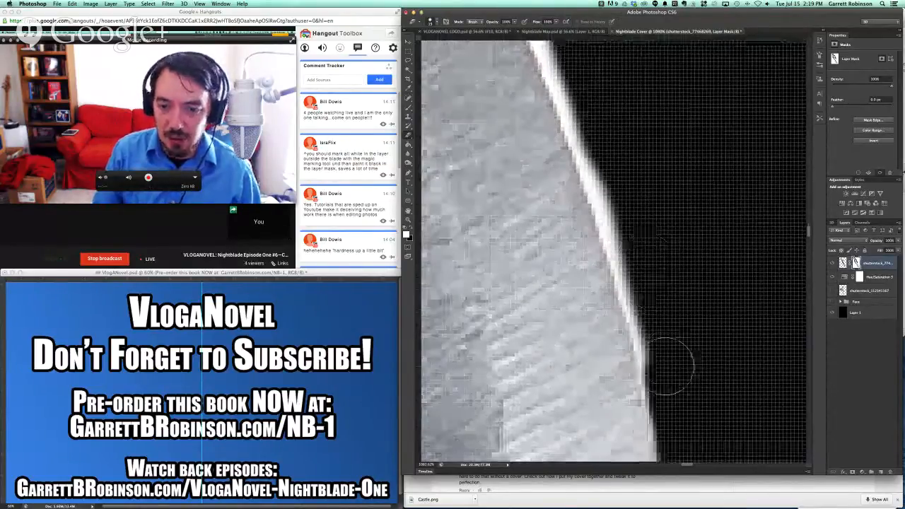
{"action": "mouse_move", "coordinate": [658, 308]}
{"action": "left_mouse_down"}
{"action": "mouse_move", "coordinate": [646, 263]}
{"action": "mouse_move", "coordinate": [658, 305]}
{"action": "mouse_move", "coordinate": [619, 178]}
{"action": "mouse_move", "coordinate": [646, 261]}
{"action": "left_mouse_up"}
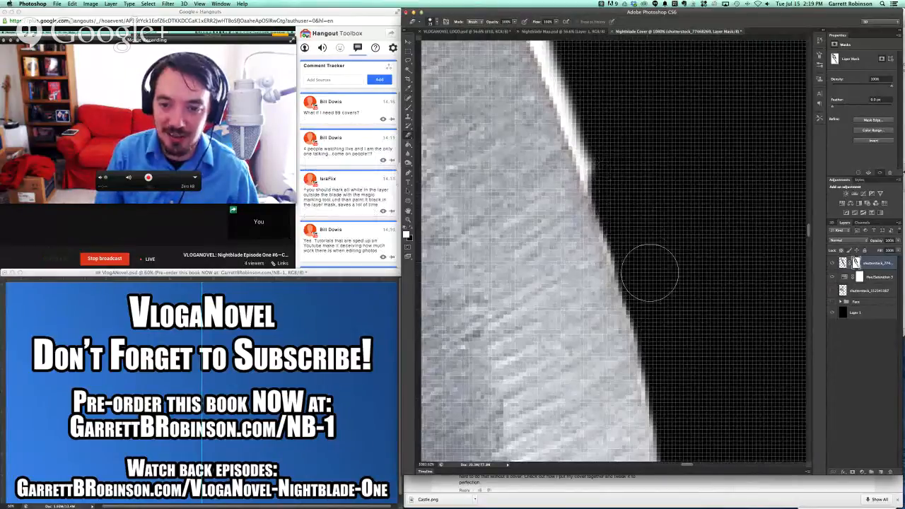
Step: Erase the white fringe along the middle stretch of the barb's outer edge, following its slope towards the upper point
{"action": "scroll", "coordinate": [669, 319], "scroll_direction": "up", "scroll_amount": 3}
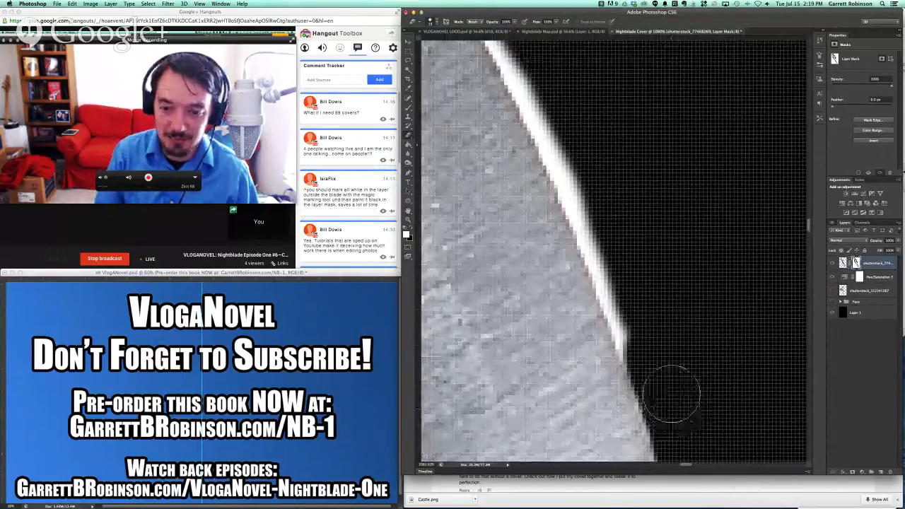
{"action": "scroll", "coordinate": [674, 388], "scroll_direction": "left", "scroll_amount": 2}
{"action": "scroll", "coordinate": [673, 388], "scroll_direction": "up", "scroll_amount": 1}
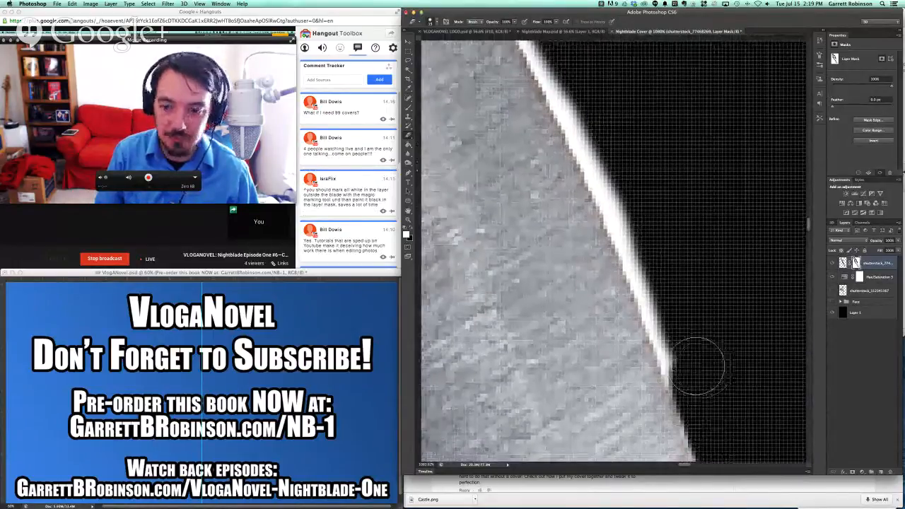
{"action": "mouse_move", "coordinate": [697, 365]}
{"action": "left_mouse_down"}
{"action": "mouse_move", "coordinate": [684, 342]}
{"action": "mouse_move", "coordinate": [697, 371]}
{"action": "mouse_move", "coordinate": [676, 316]}
{"action": "left_mouse_up"}
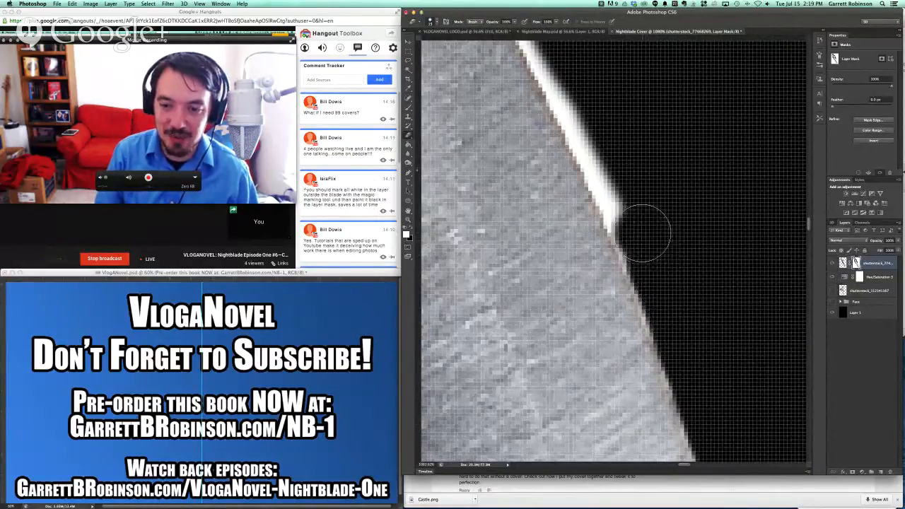
{"action": "left_click_drag", "start_coordinate": [635, 207], "coordinate": [635, 216]}
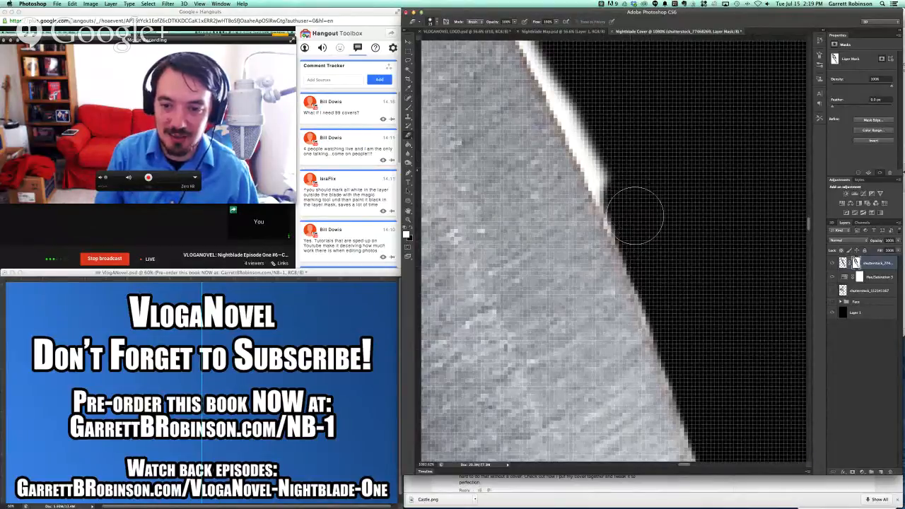
{"action": "scroll", "coordinate": [637, 220], "scroll_direction": "up", "scroll_amount": 5}
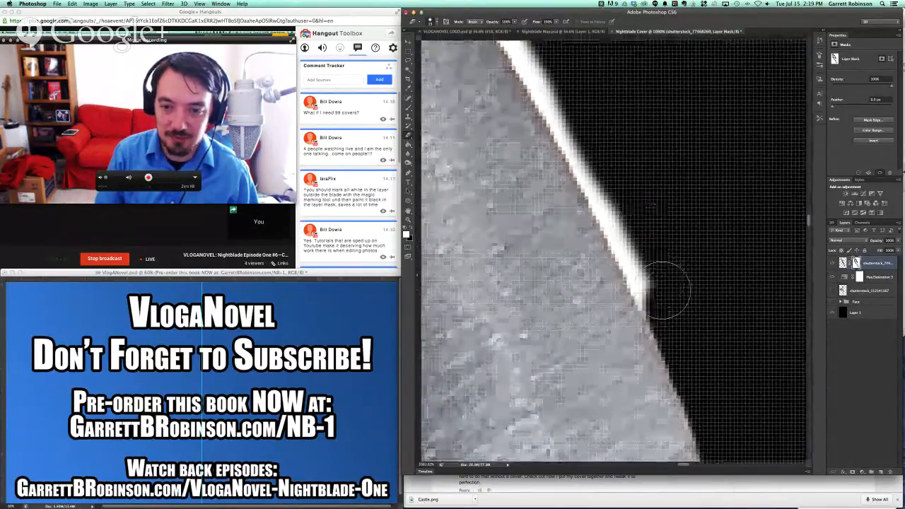
{"action": "mouse_move", "coordinate": [668, 289]}
{"action": "left_mouse_down"}
{"action": "mouse_move", "coordinate": [657, 267]}
{"action": "mouse_move", "coordinate": [670, 288]}
{"action": "mouse_move", "coordinate": [632, 207]}
{"action": "left_mouse_up"}
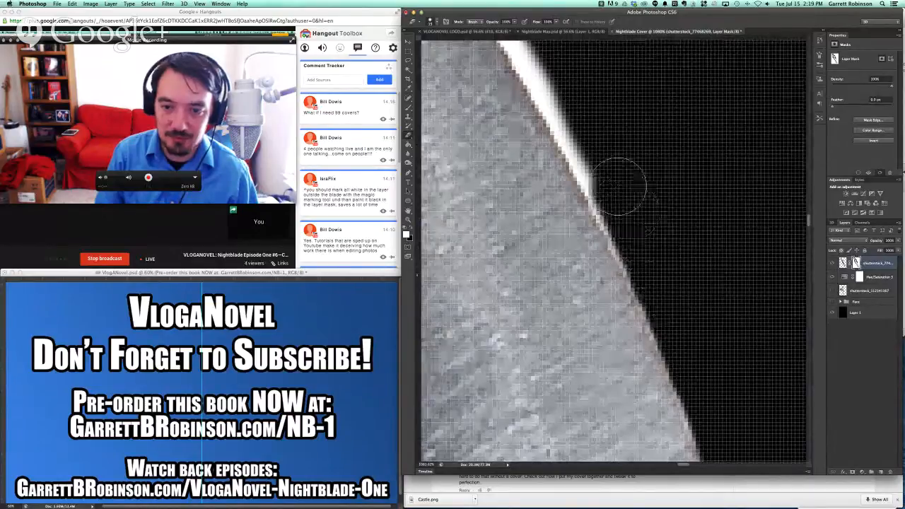
Step: Erase the thicker white fringe along the upper stretch of the barb's outer edge, up to just short of its point
{"action": "scroll", "coordinate": [652, 258], "scroll_direction": "up", "scroll_amount": 5}
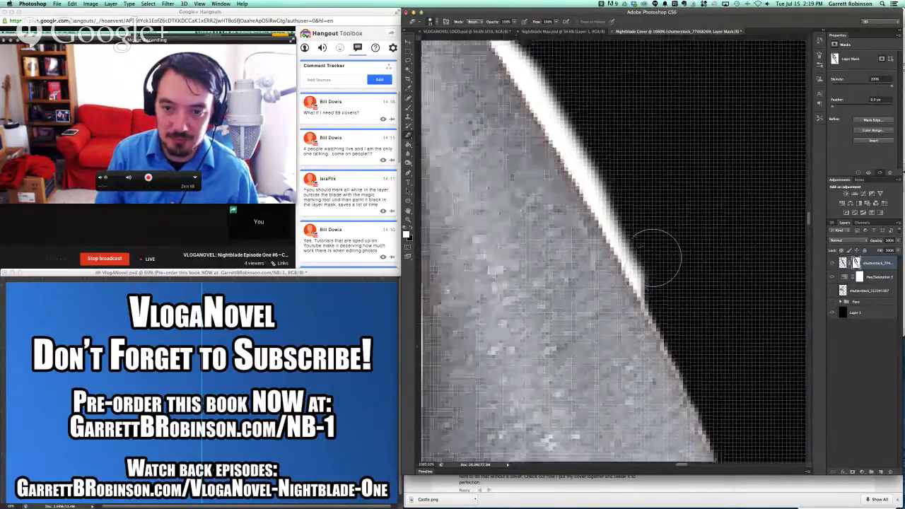
{"action": "left_click_drag", "start_coordinate": [663, 276], "coordinate": [642, 232]}
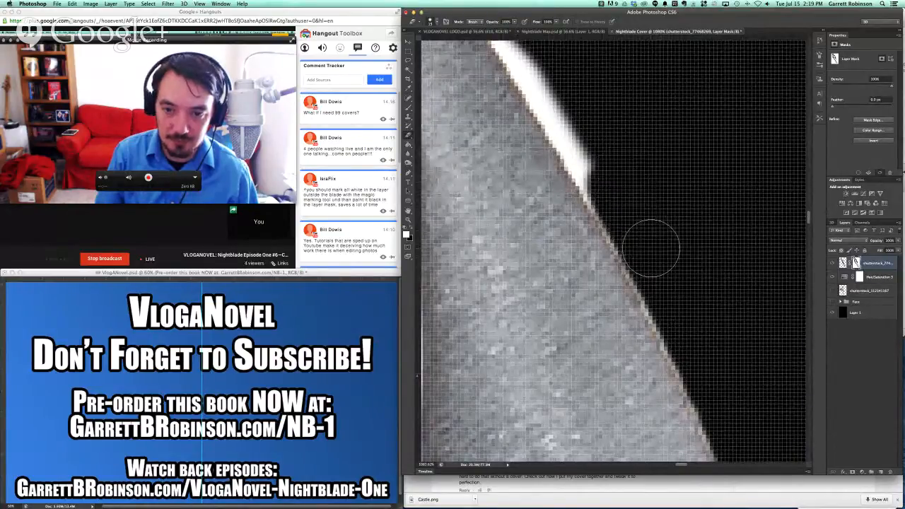
{"action": "scroll", "coordinate": [651, 248], "scroll_direction": "up", "scroll_amount": 3}
{"action": "left_click_drag", "start_coordinate": [657, 219], "coordinate": [673, 245]}
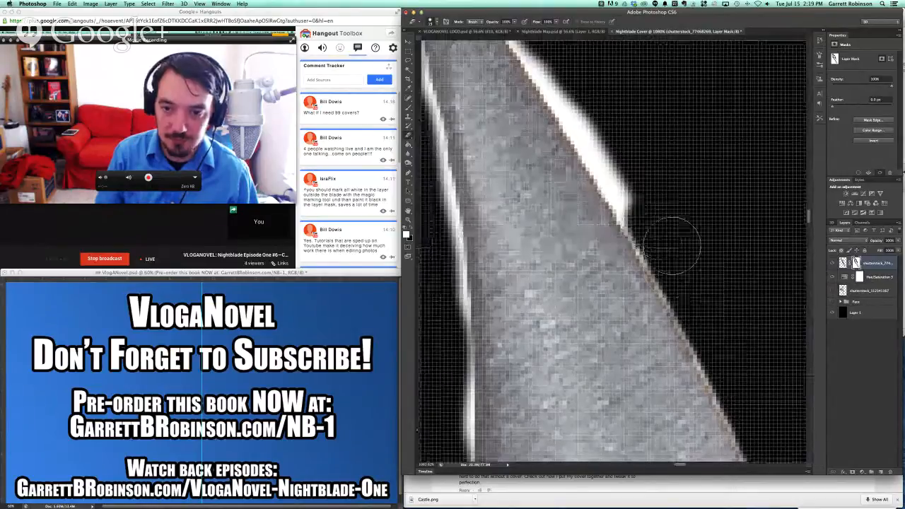
{"action": "scroll", "coordinate": [672, 247], "scroll_direction": "up", "scroll_amount": 3}
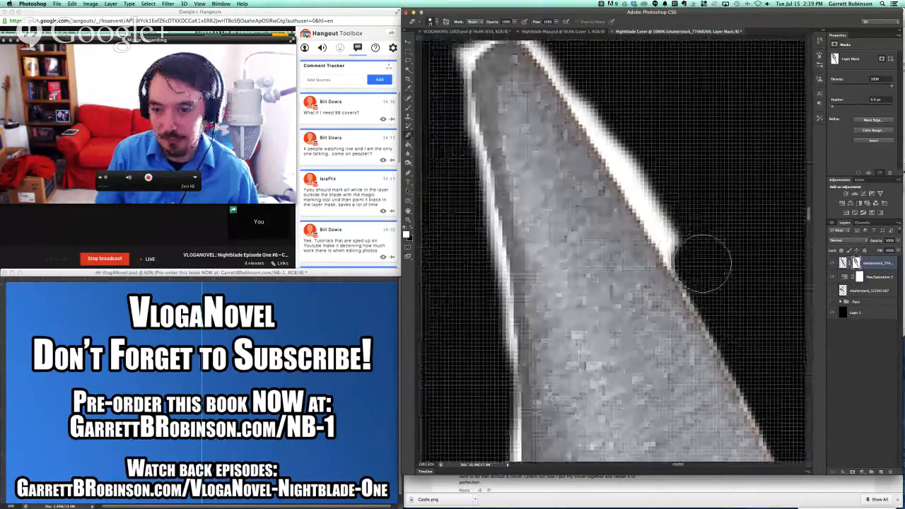
{"action": "left_click_drag", "start_coordinate": [698, 251], "coordinate": [664, 204]}
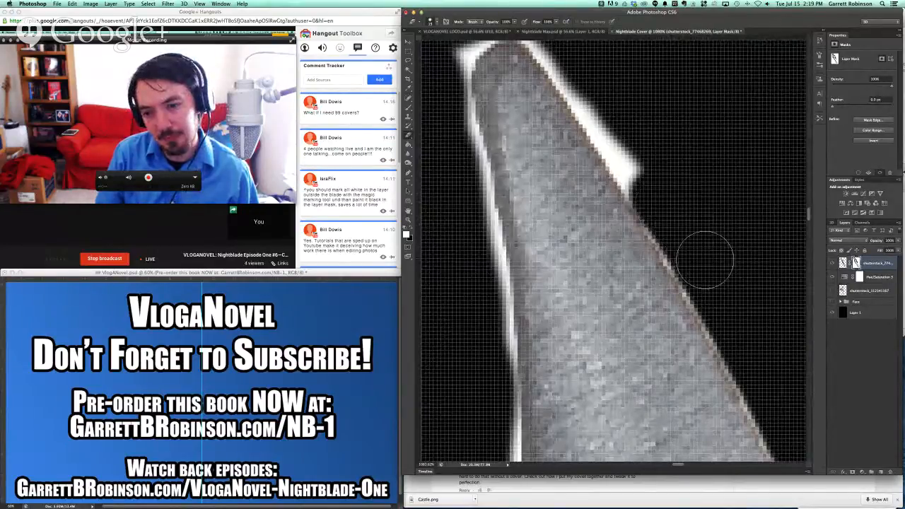
Step: Erase the white fringe around the barb's upper point and down its inner edge
{"action": "scroll", "coordinate": [680, 223], "scroll_direction": "up", "scroll_amount": 4}
{"action": "scroll", "coordinate": [680, 222], "scroll_direction": "left", "scroll_amount": 2}
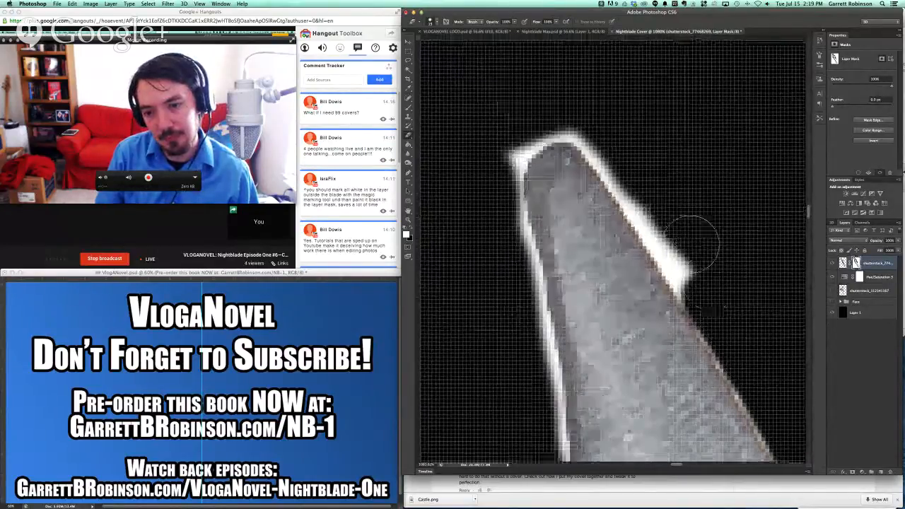
{"action": "mouse_move", "coordinate": [700, 268]}
{"action": "left_mouse_down"}
{"action": "mouse_move", "coordinate": [600, 132]}
{"action": "mouse_move", "coordinate": [619, 139]}
{"action": "mouse_move", "coordinate": [654, 173]}
{"action": "mouse_move", "coordinate": [617, 157]}
{"action": "mouse_move", "coordinate": [594, 120]}
{"action": "mouse_move", "coordinate": [562, 111]}
{"action": "mouse_move", "coordinate": [522, 118]}
{"action": "mouse_move", "coordinate": [583, 111]}
{"action": "mouse_move", "coordinate": [533, 113]}
{"action": "mouse_move", "coordinate": [499, 152]}
{"action": "mouse_move", "coordinate": [492, 177]}
{"action": "mouse_move", "coordinate": [530, 375]}
{"action": "left_mouse_up"}
{"action": "scroll", "coordinate": [527, 371], "scroll_direction": "down", "scroll_amount": 5}
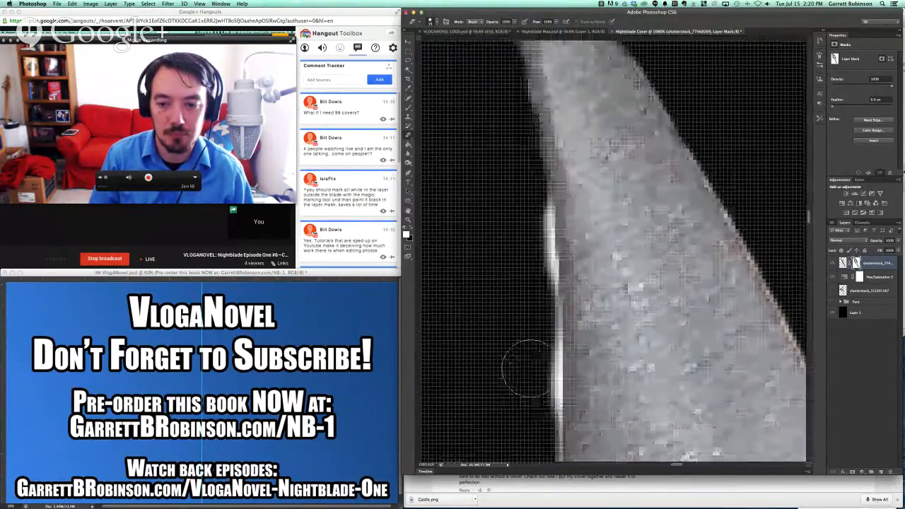
{"action": "left_click_drag", "start_coordinate": [517, 202], "coordinate": [535, 418]}
{"action": "scroll", "coordinate": [535, 418], "scroll_direction": "down", "scroll_amount": 1}
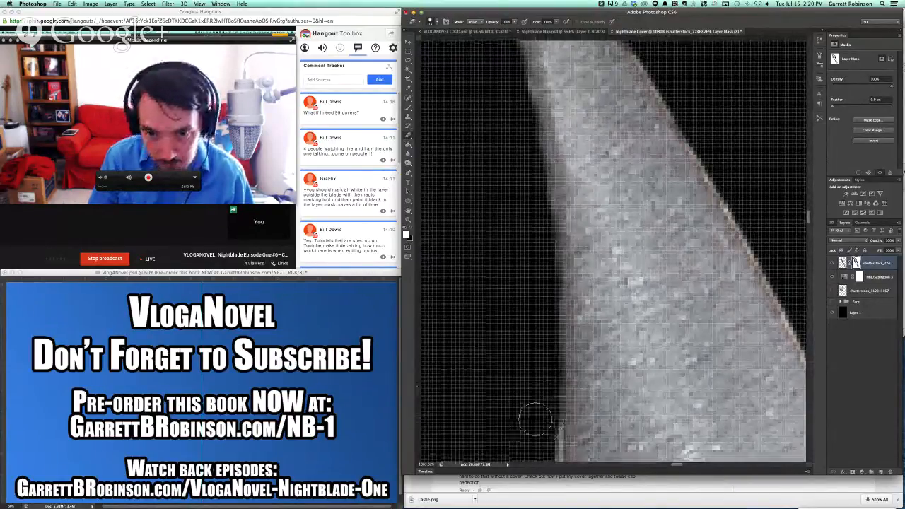
Step: Duplicate the masked sword image layer
{"action": "scroll", "coordinate": [535, 420], "scroll_direction": "down", "scroll_amount": 5}
{"action": "scroll", "coordinate": [526, 361], "scroll_direction": "down", "scroll_amount": 3}
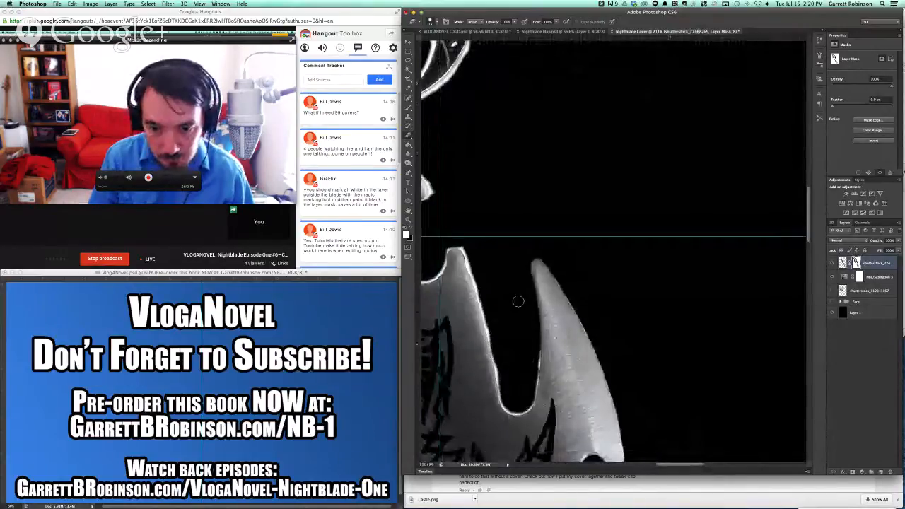
{"action": "scroll", "coordinate": [518, 301], "scroll_direction": "up", "scroll_amount": 2}
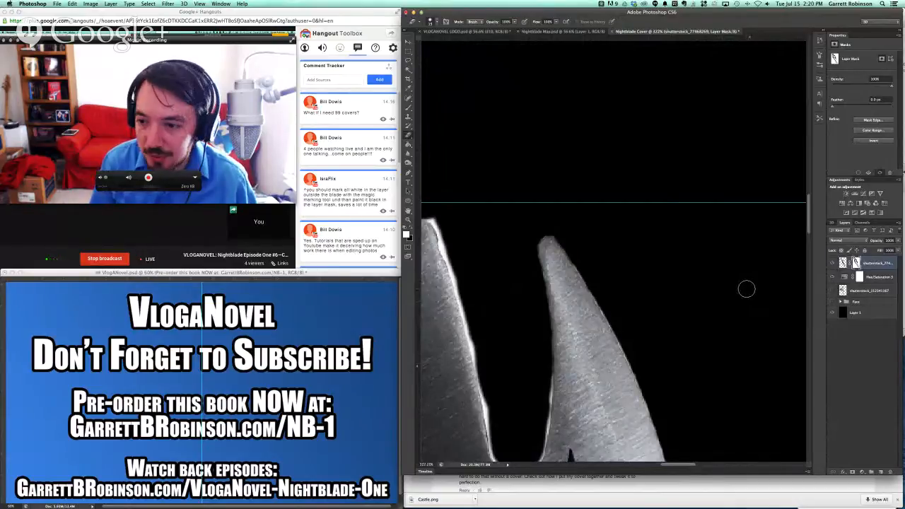
{"action": "scroll", "coordinate": [715, 266], "scroll_direction": "down", "scroll_amount": 10}
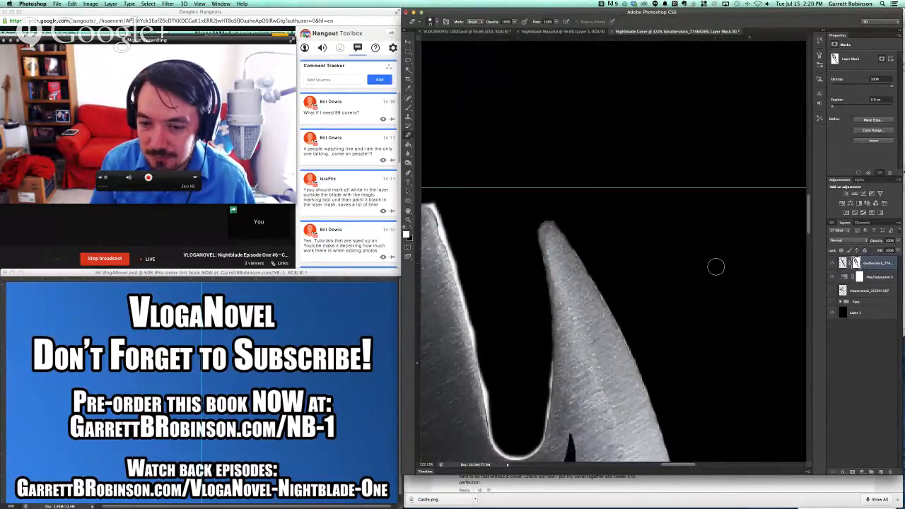
{"action": "scroll", "coordinate": [715, 266], "scroll_direction": "down", "scroll_amount": 12}
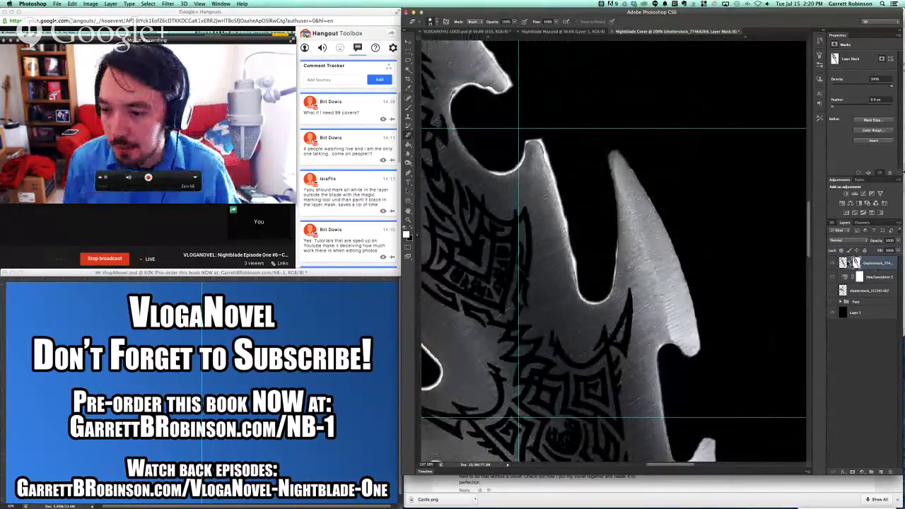
{"action": "right_click", "coordinate": [846, 263]}
{"action": "left_click", "coordinate": [847, 264]}
{"action": "right_click", "coordinate": [876, 267]}
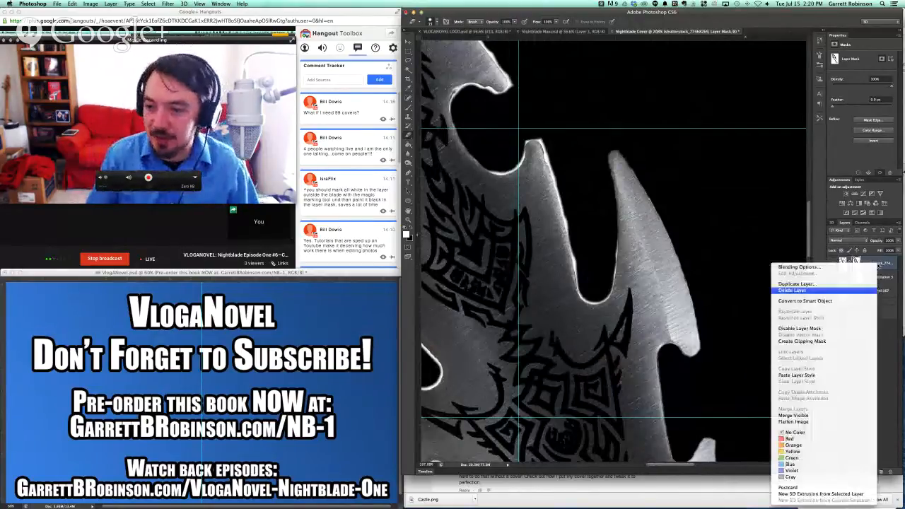
{"action": "left_click", "coordinate": [869, 288]}
{"action": "key", "text": "Return"}
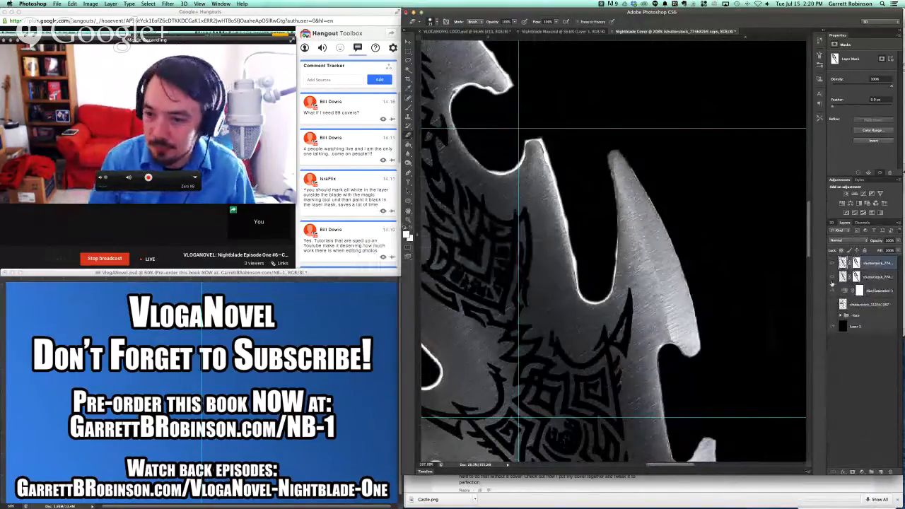
Step: Hide the original sword layer and delete the layer mask from its duplicate, leaving the duplicate layer itself in place
{"action": "left_click", "coordinate": [832, 276]}
{"action": "left_click", "coordinate": [856, 263]}
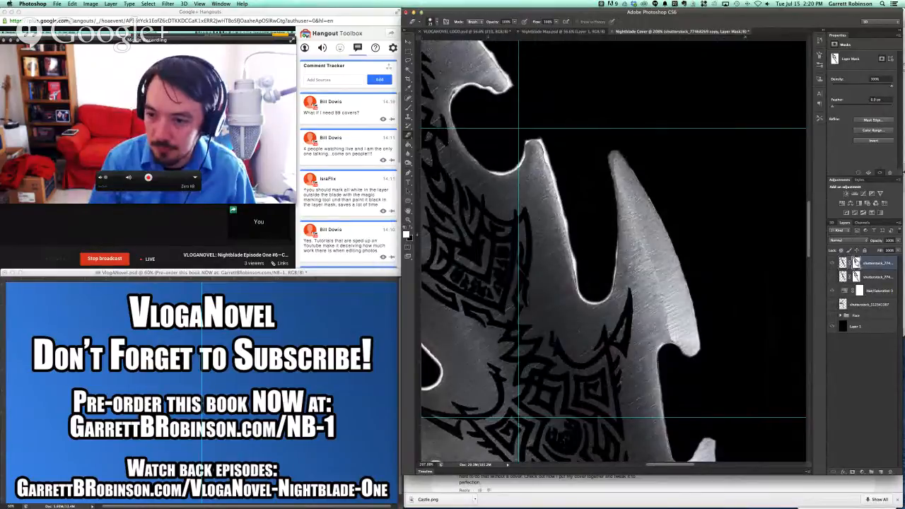
{"action": "key", "text": "Delete"}
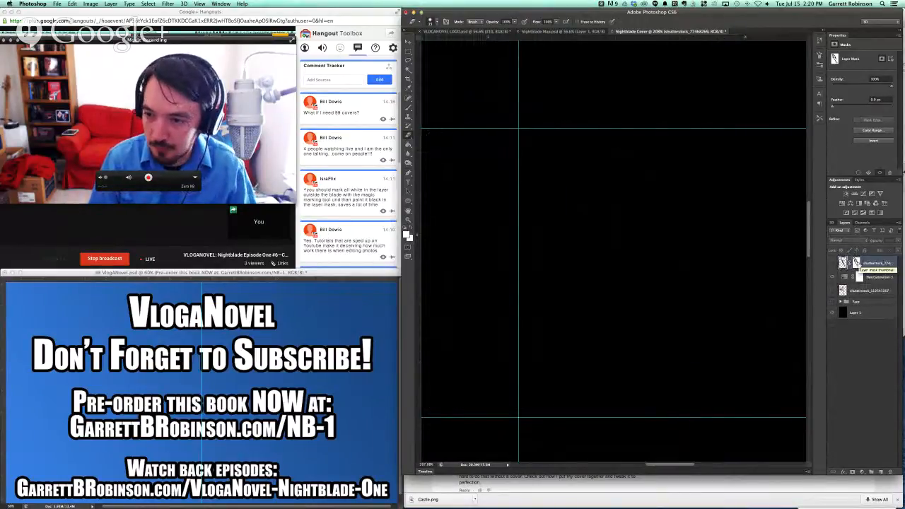
{"action": "key", "text": "super+z"}
{"action": "right_click", "coordinate": [856, 262]}
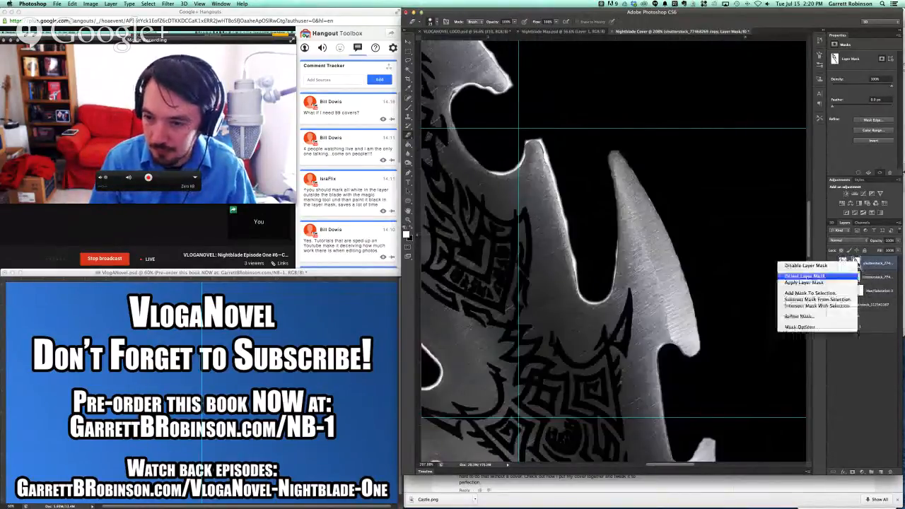
{"action": "left_click", "coordinate": [827, 267]}
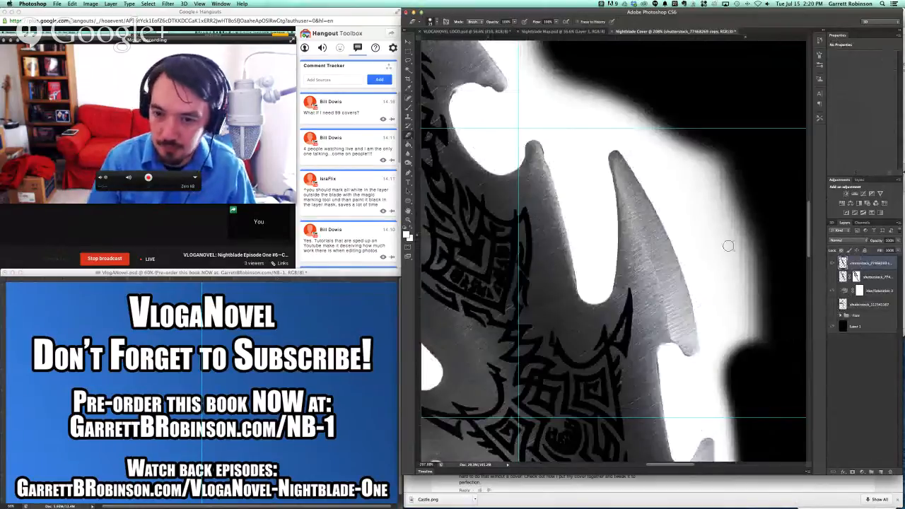
{"action": "scroll", "coordinate": [728, 246], "scroll_direction": "down", "scroll_amount": 5}
{"action": "scroll", "coordinate": [728, 246], "scroll_direction": "up", "scroll_amount": 3}
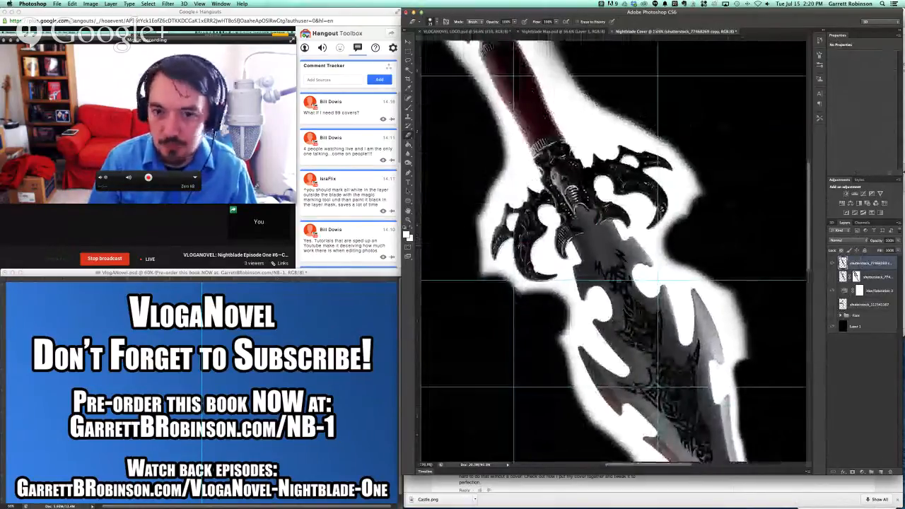
{"action": "scroll", "coordinate": [716, 248], "scroll_direction": "up", "scroll_amount": 2}
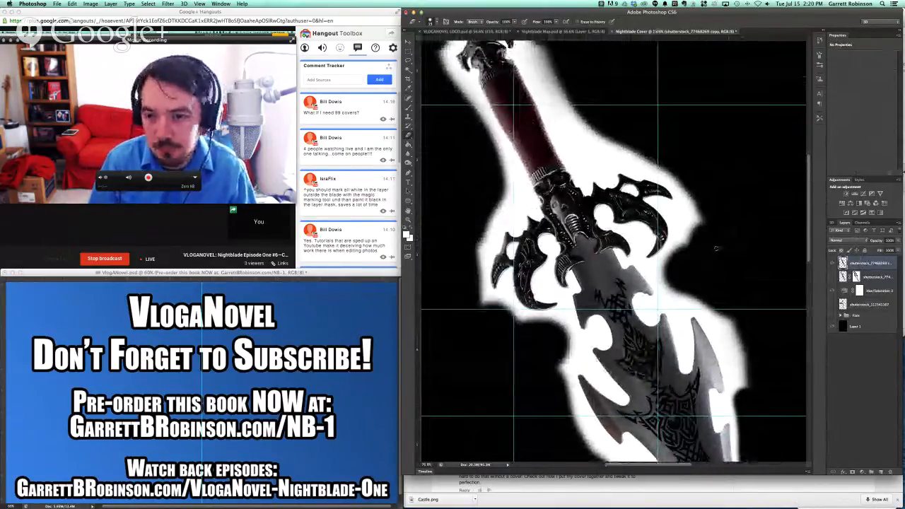
Step: Select the white areas of the duplicate sword layer using Color Range with sampled colors and a fuzziness of 20
{"action": "left_click", "coordinate": [148, 3]}
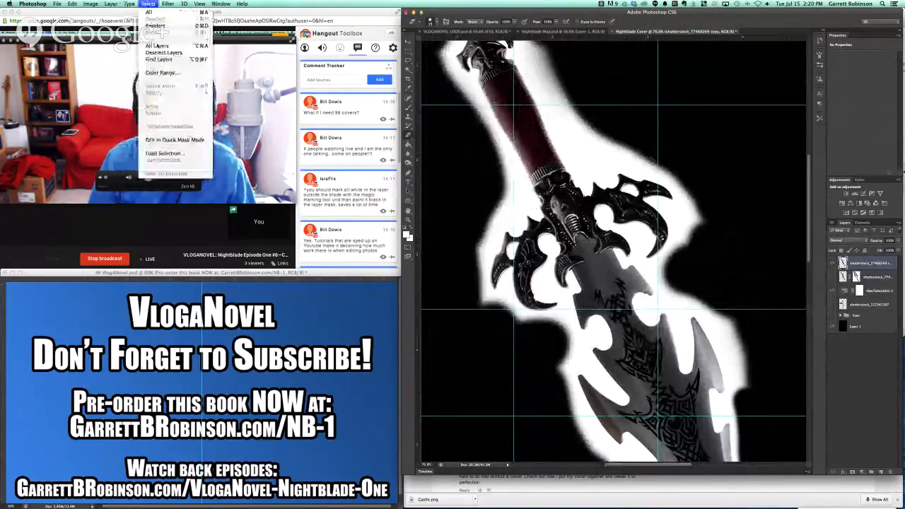
{"action": "left_click", "coordinate": [162, 72]}
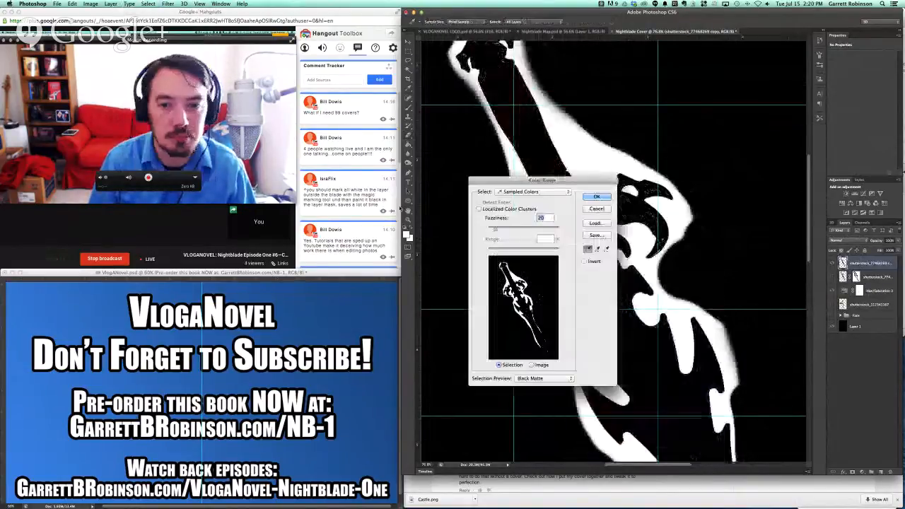
{"action": "key", "text": "Return"}
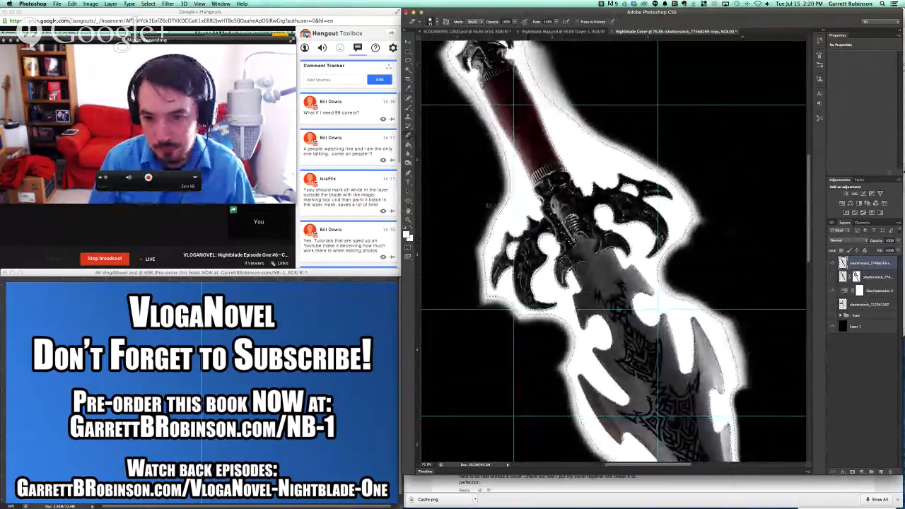
Step: Expand the selection of the white areas slightly and feather its edges
{"action": "left_click", "coordinate": [148, 4]}
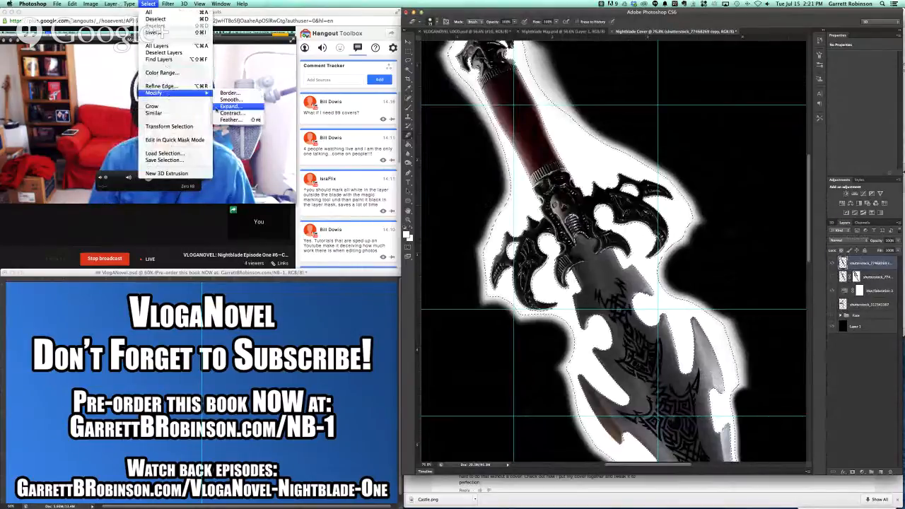
{"action": "left_click", "coordinate": [222, 106]}
{"action": "key", "text": "Return"}
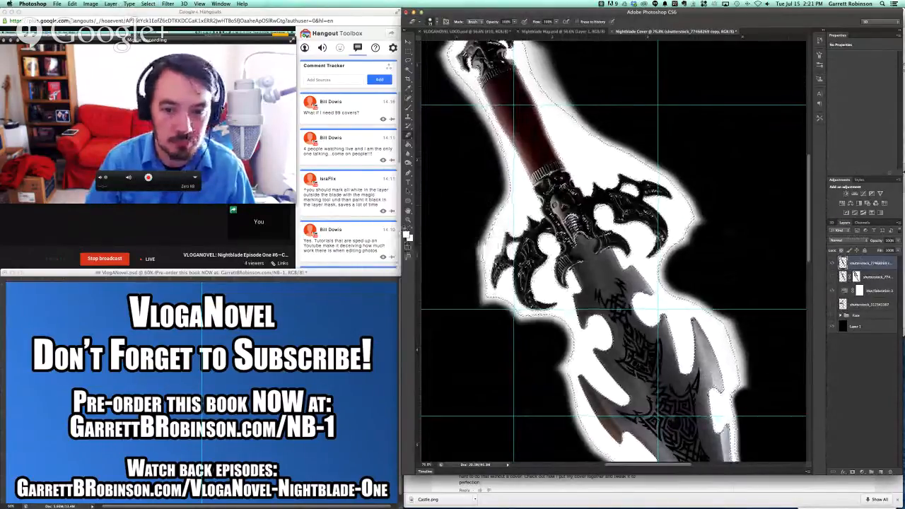
{"action": "left_click", "coordinate": [131, 4]}
{"action": "mouse_move", "coordinate": [148, 4]}
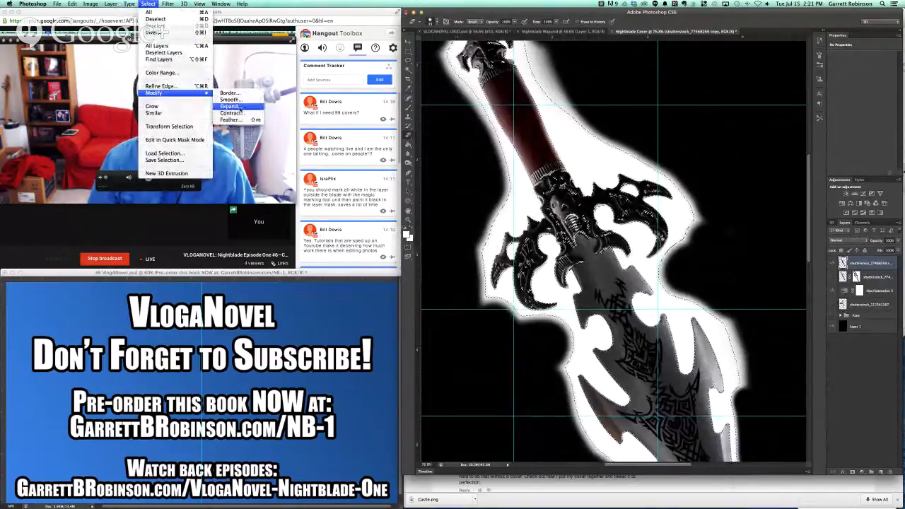
{"action": "left_click", "coordinate": [239, 121]}
{"action": "key", "text": "Return"}
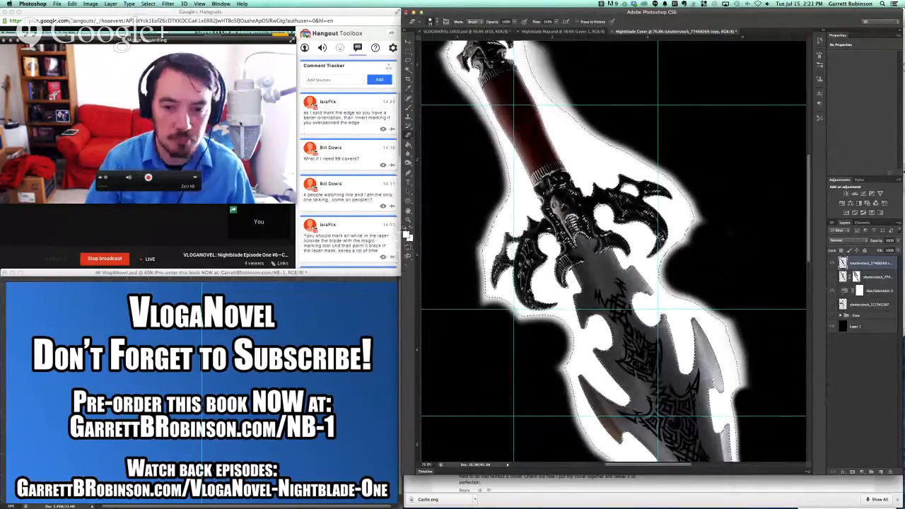
Step: Try to add a layer mask to the duplicate sword layer from the selected white areas
{"action": "scroll", "coordinate": [605, 157], "scroll_direction": "right", "scroll_amount": 3}
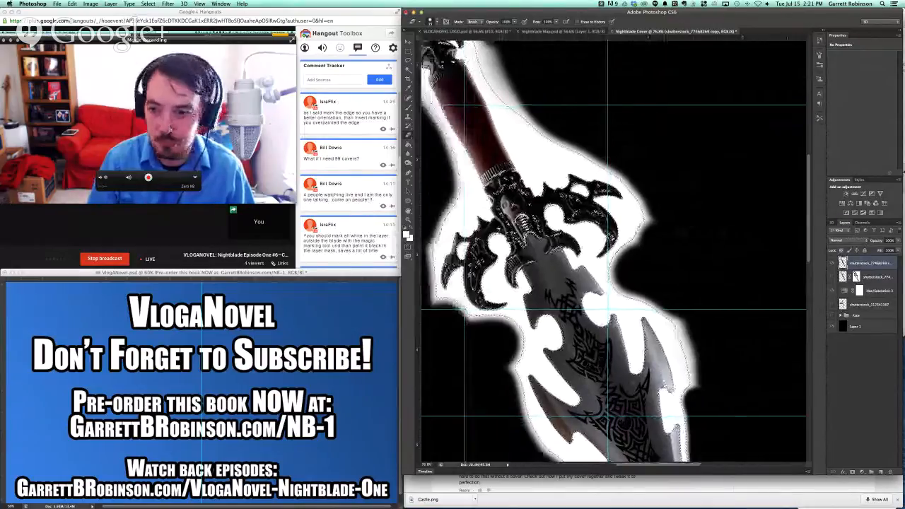
{"action": "left_click", "coordinate": [852, 472]}
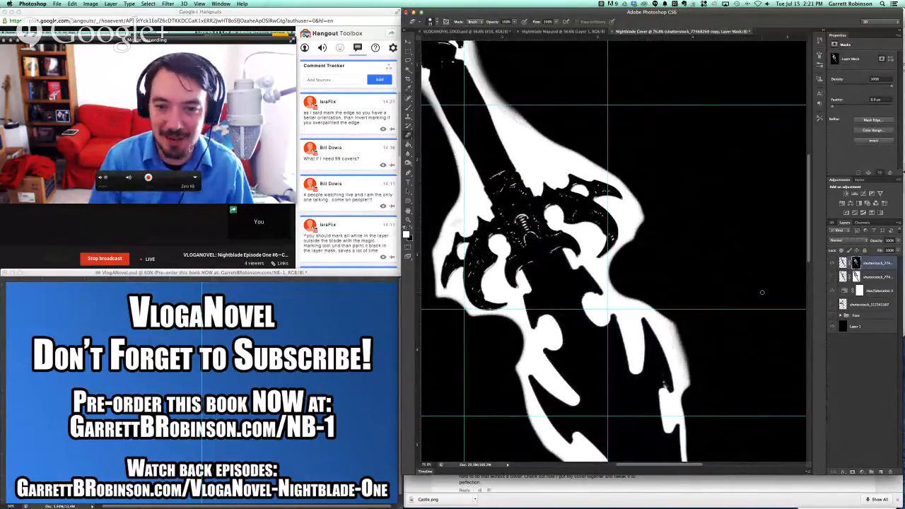
{"action": "key", "text": "super+2"}
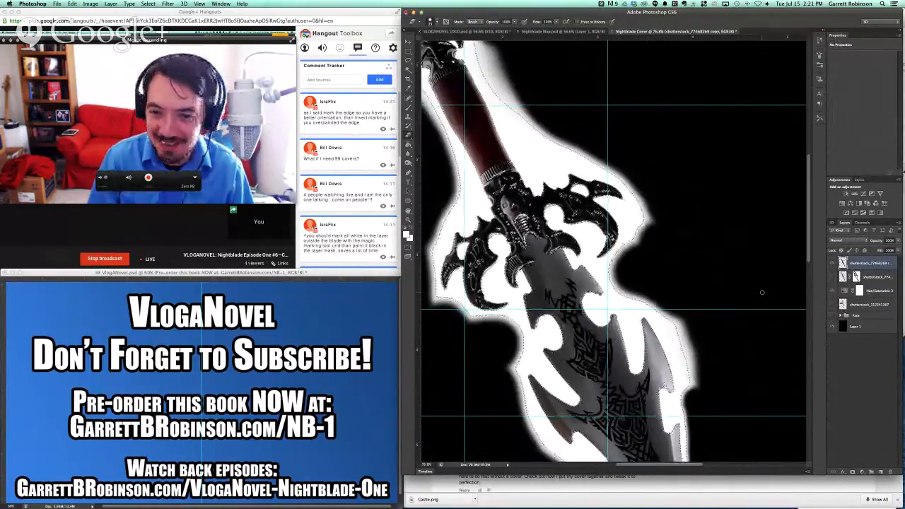
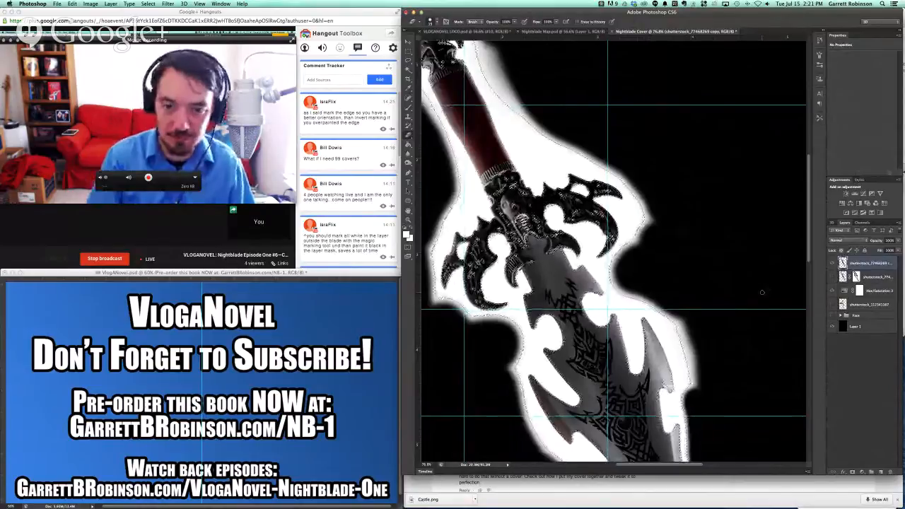
Step: Invert the selection and add it to the duplicate sword layer as a layer mask that hides the white areas
{"action": "scroll", "coordinate": [763, 294], "scroll_direction": "down", "scroll_amount": 10}
{"action": "scroll", "coordinate": [762, 293], "scroll_direction": "up", "scroll_amount": 5}
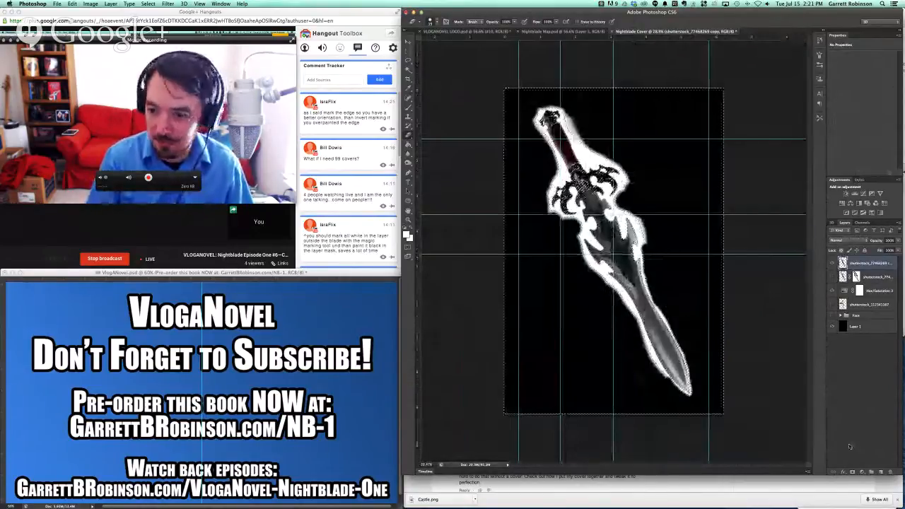
{"action": "left_click", "coordinate": [852, 473]}
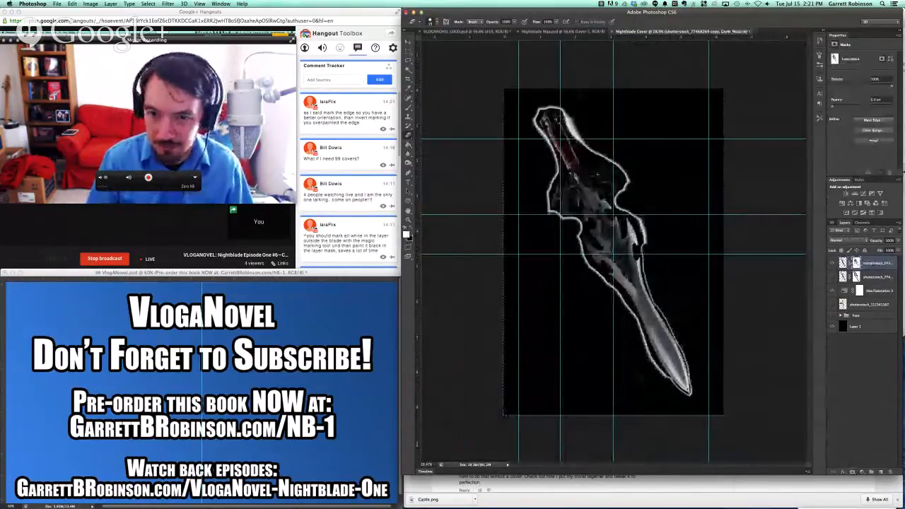
Step: Erase the leftover white outline on the mask beside the blade's right-hand barbs, from below the guard to the start of the smooth edge
{"action": "scroll", "coordinate": [597, 174], "scroll_direction": "up", "scroll_amount": 8}
{"action": "scroll", "coordinate": [597, 174], "scroll_direction": "right", "scroll_amount": 3}
{"action": "scroll", "coordinate": [597, 174], "scroll_direction": "down", "scroll_amount": 1}
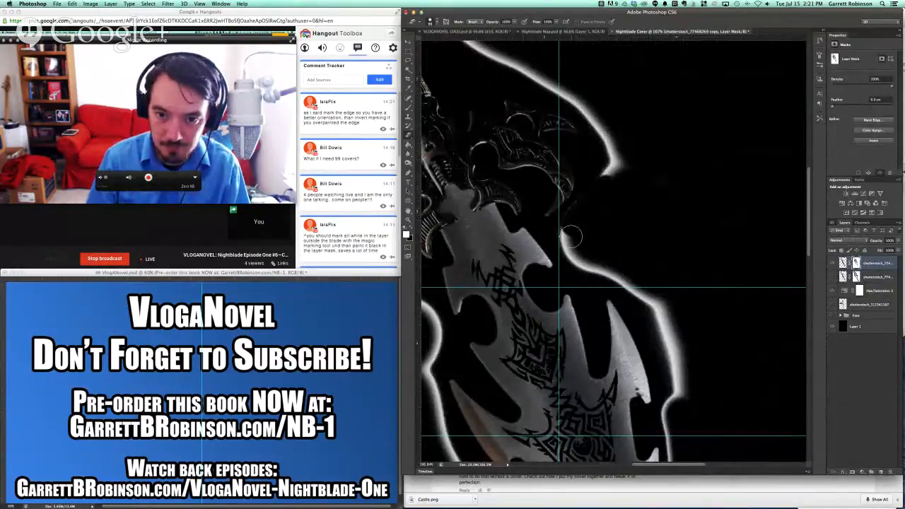
{"action": "mouse_move", "coordinate": [581, 261]}
{"action": "left_mouse_down"}
{"action": "mouse_move", "coordinate": [662, 304]}
{"action": "mouse_move", "coordinate": [674, 338]}
{"action": "mouse_move", "coordinate": [654, 305]}
{"action": "mouse_move", "coordinate": [680, 395]}
{"action": "left_mouse_up"}
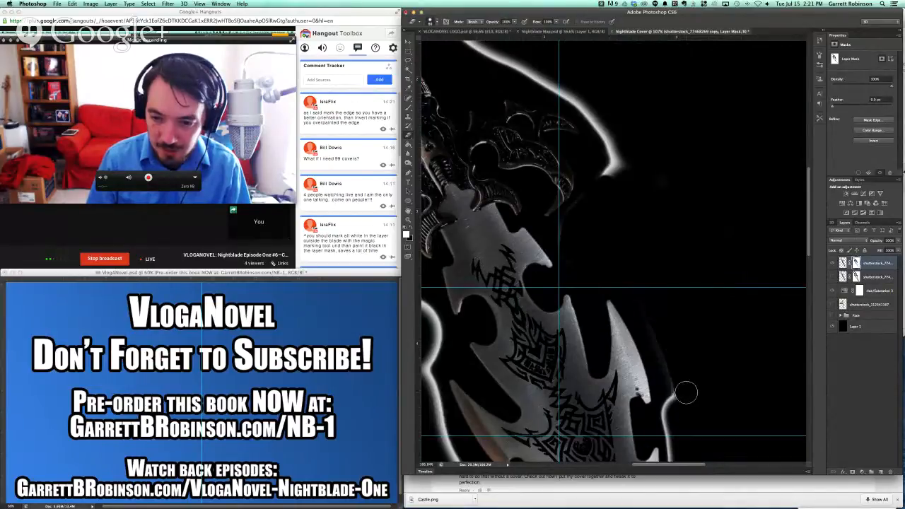
{"action": "scroll", "coordinate": [683, 353], "scroll_direction": "down", "scroll_amount": 3}
{"action": "scroll", "coordinate": [685, 314], "scroll_direction": "down", "scroll_amount": 2}
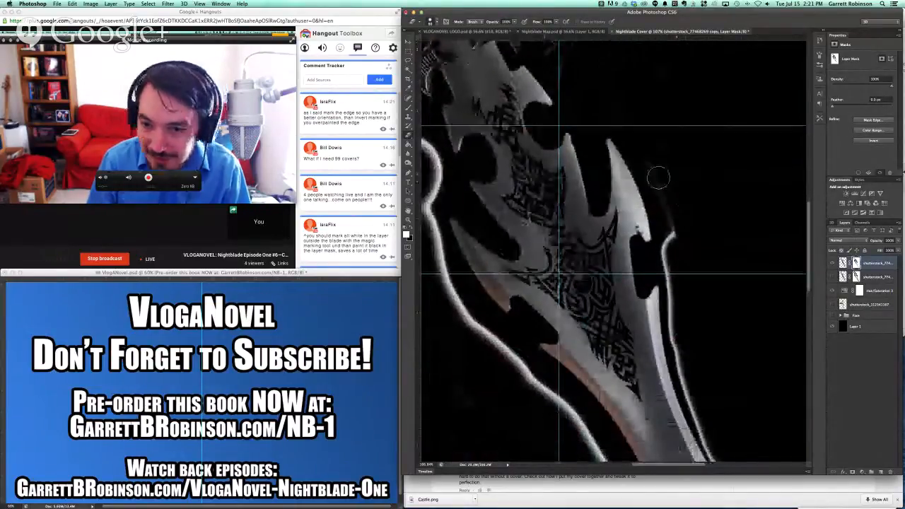
{"action": "mouse_move", "coordinate": [656, 174]}
{"action": "left_mouse_down"}
{"action": "mouse_move", "coordinate": [672, 207]}
{"action": "mouse_move", "coordinate": [669, 251]}
{"action": "left_mouse_up"}
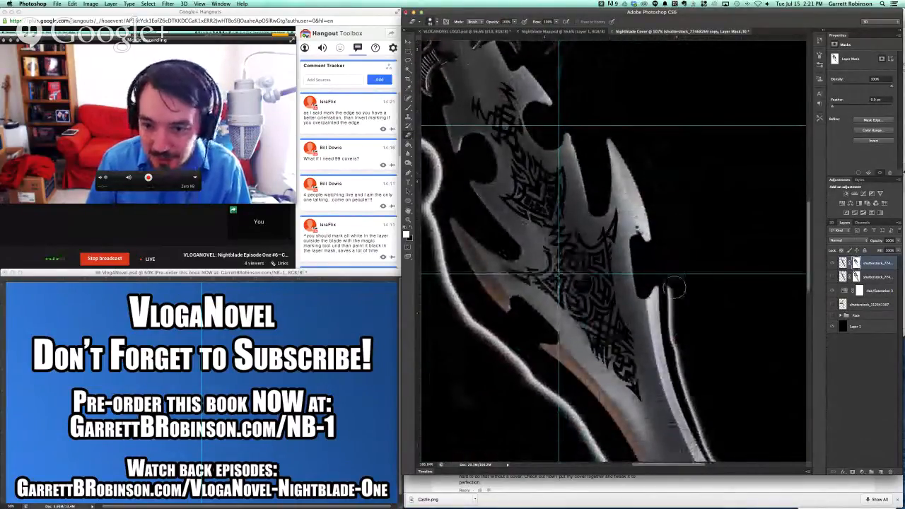
{"action": "left_click_drag", "start_coordinate": [676, 287], "coordinate": [681, 311]}
Step: Erase the leftover white outline along the smooth right-hand edge of the lower blade, down to where it curves toward the point
{"action": "scroll", "coordinate": [681, 312], "scroll_direction": "down", "scroll_amount": 5}
{"action": "scroll", "coordinate": [682, 313], "scroll_direction": "right", "scroll_amount": 2}
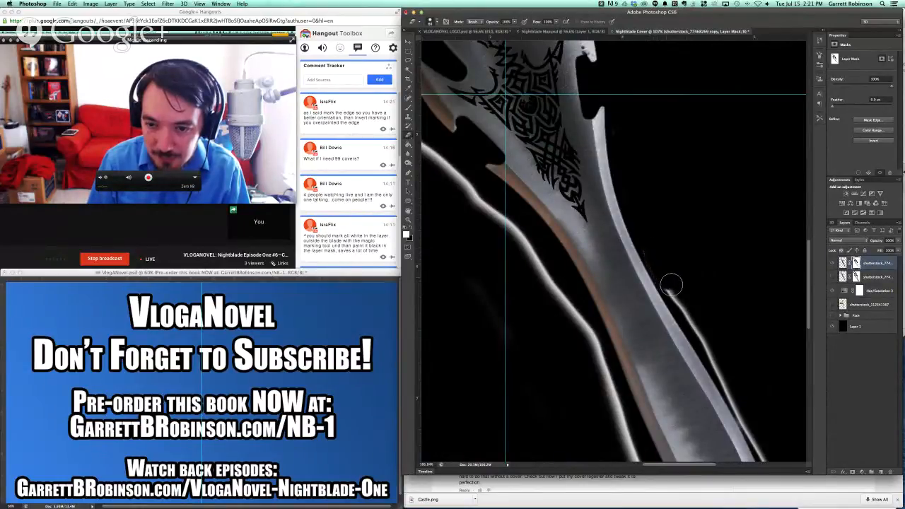
{"action": "scroll", "coordinate": [716, 352], "scroll_direction": "down", "scroll_amount": 10}
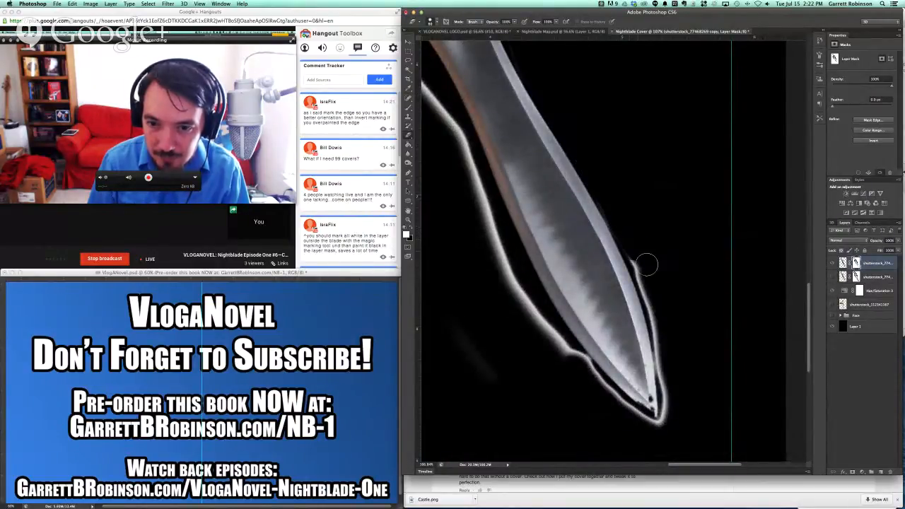
{"action": "scroll", "coordinate": [611, 196], "scroll_direction": "up", "scroll_amount": 10}
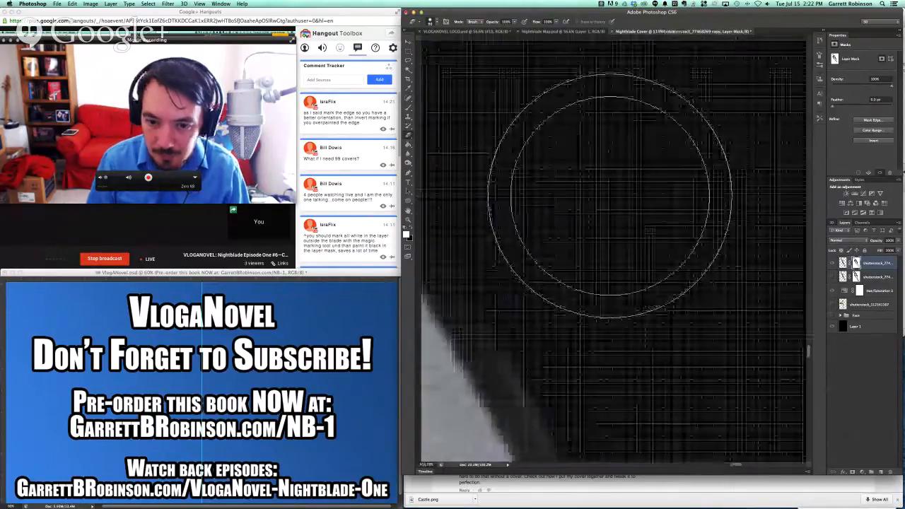
{"action": "scroll", "coordinate": [609, 196], "scroll_direction": "down", "scroll_amount": 5}
{"action": "scroll", "coordinate": [609, 195], "scroll_direction": "down", "scroll_amount": 3}
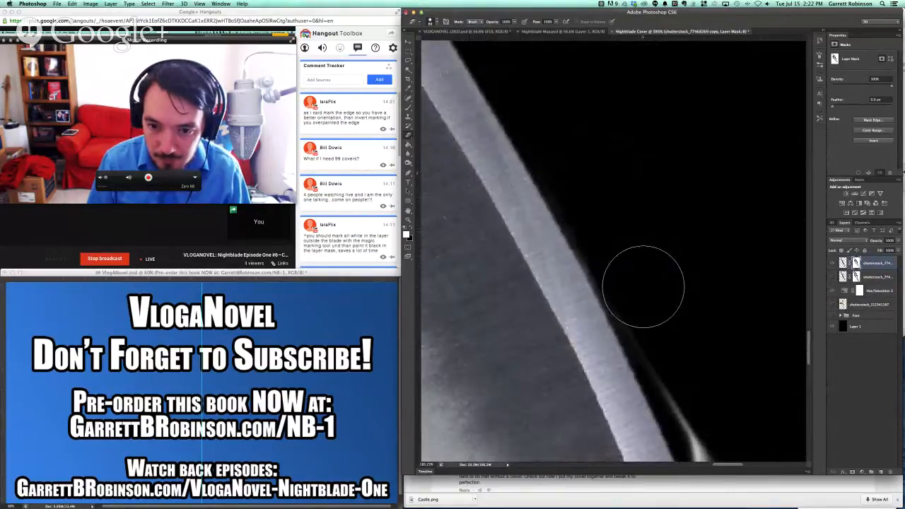
{"action": "left_click_drag", "start_coordinate": [664, 328], "coordinate": [703, 394]}
{"action": "scroll", "coordinate": [703, 394], "scroll_direction": "down", "scroll_amount": 5}
{"action": "scroll", "coordinate": [703, 394], "scroll_direction": "right", "scroll_amount": 4}
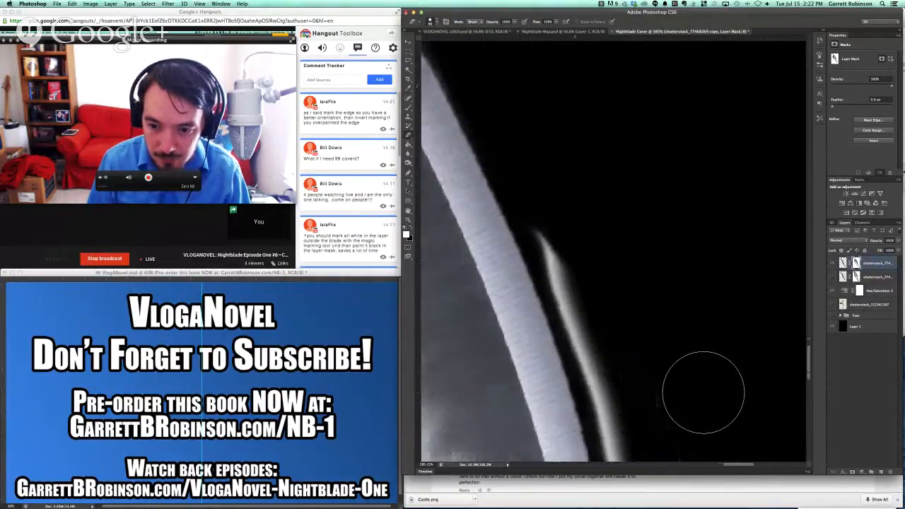
Step: Erase the remaining white outline along the blade's curved right-hand edge down to the sword's point
{"action": "mouse_move", "coordinate": [529, 186]}
{"action": "left_mouse_down"}
{"action": "mouse_move", "coordinate": [567, 264]}
{"action": "mouse_move", "coordinate": [579, 316]}
{"action": "left_mouse_up"}
{"action": "left_click_drag", "start_coordinate": [552, 236], "coordinate": [600, 373]}
{"action": "scroll", "coordinate": [601, 372], "scroll_direction": "down", "scroll_amount": 4}
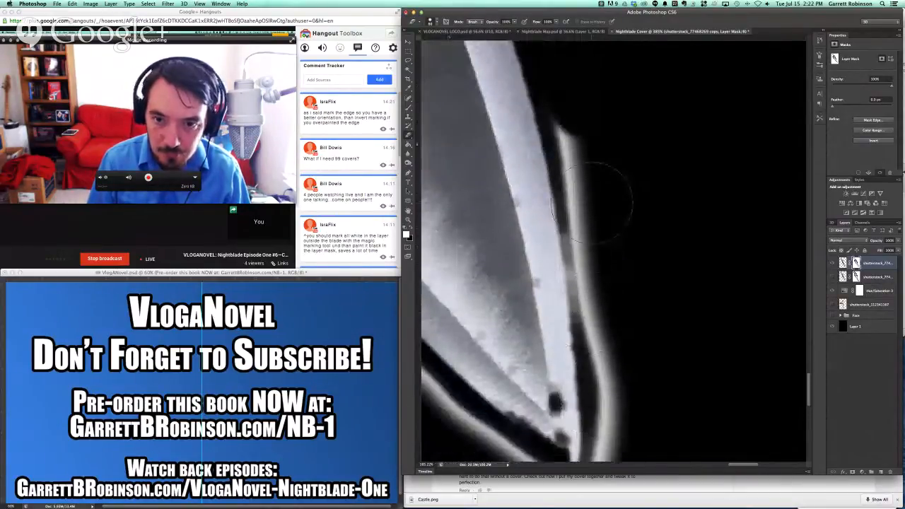
{"action": "mouse_move", "coordinate": [587, 140]}
{"action": "left_mouse_down"}
{"action": "mouse_move", "coordinate": [579, 109]}
{"action": "mouse_move", "coordinate": [601, 196]}
{"action": "left_mouse_up"}
{"action": "left_click_drag", "start_coordinate": [602, 214], "coordinate": [618, 323]}
{"action": "scroll", "coordinate": [619, 311], "scroll_direction": "down", "scroll_amount": 3}
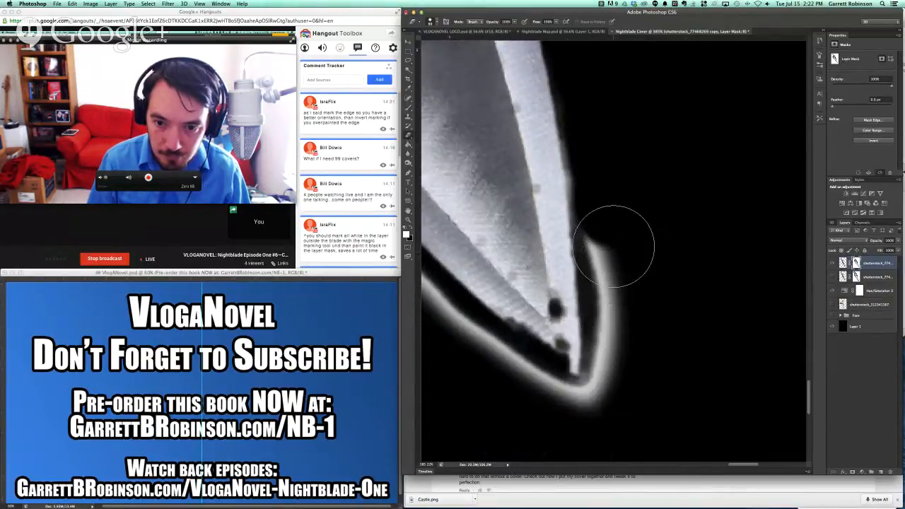
{"action": "mouse_move", "coordinate": [616, 230]}
{"action": "left_mouse_down"}
{"action": "mouse_move", "coordinate": [632, 340]}
{"action": "mouse_move", "coordinate": [622, 397]}
{"action": "mouse_move", "coordinate": [629, 364]}
{"action": "left_mouse_up"}
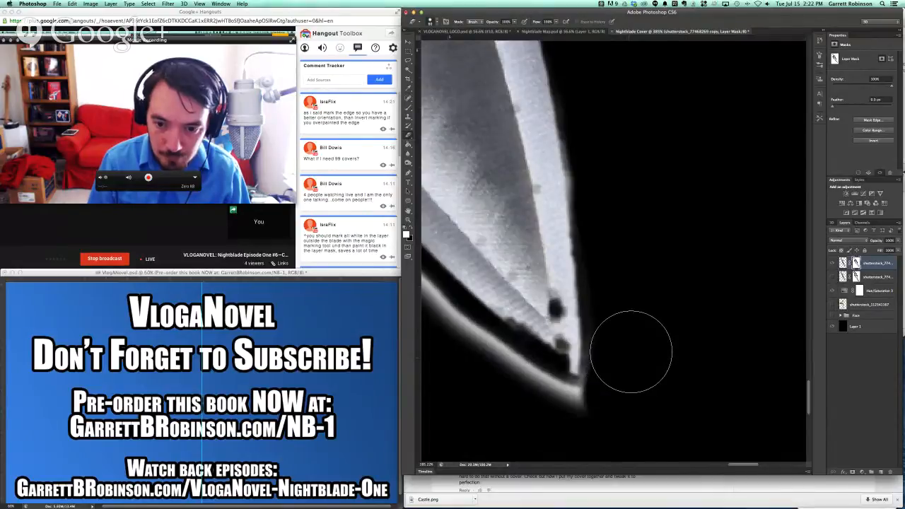
Step: Paint white on the mask with the Brush to restore the dark holes and ragged lower edge of the blade near its point
{"action": "scroll", "coordinate": [632, 351], "scroll_direction": "up", "scroll_amount": 2}
{"action": "key", "text": "bracketleft"}
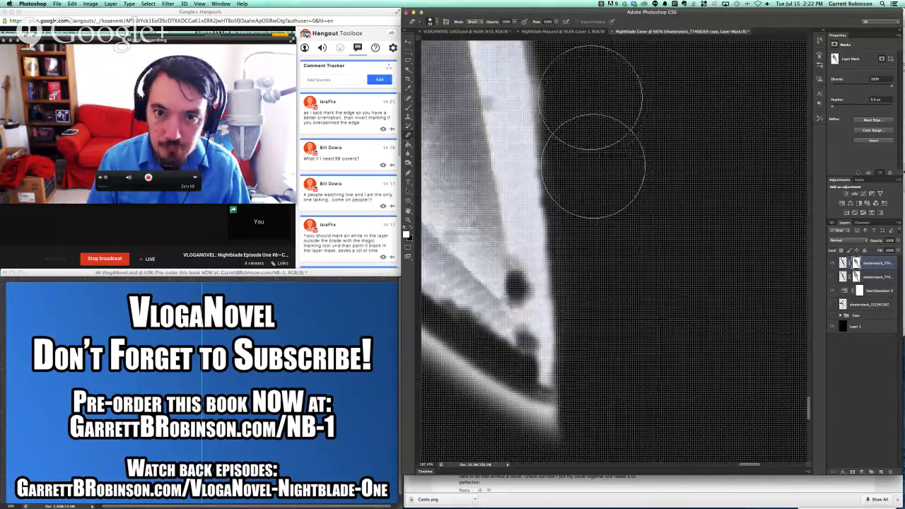
{"action": "scroll", "coordinate": [587, 172], "scroll_direction": "up", "scroll_amount": 4}
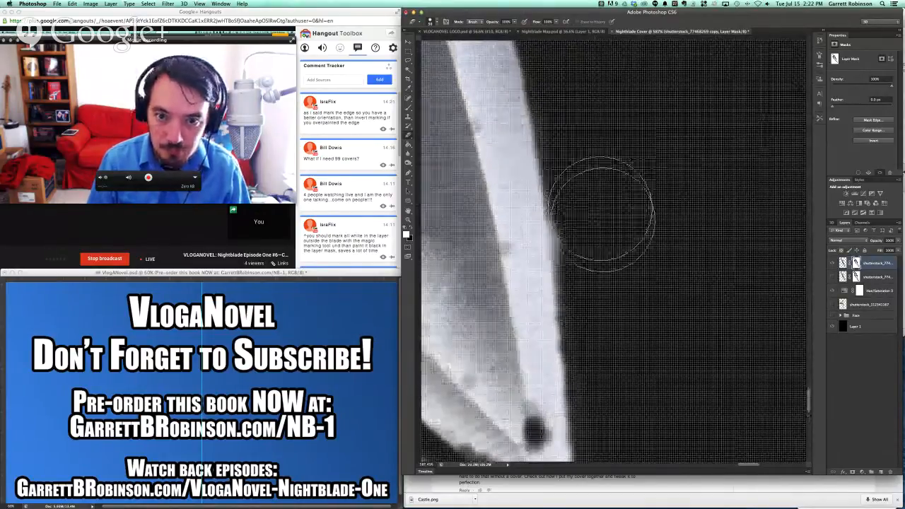
{"action": "scroll", "coordinate": [610, 258], "scroll_direction": "down", "scroll_amount": 5}
{"action": "scroll", "coordinate": [610, 258], "scroll_direction": "down", "scroll_amount": 5}
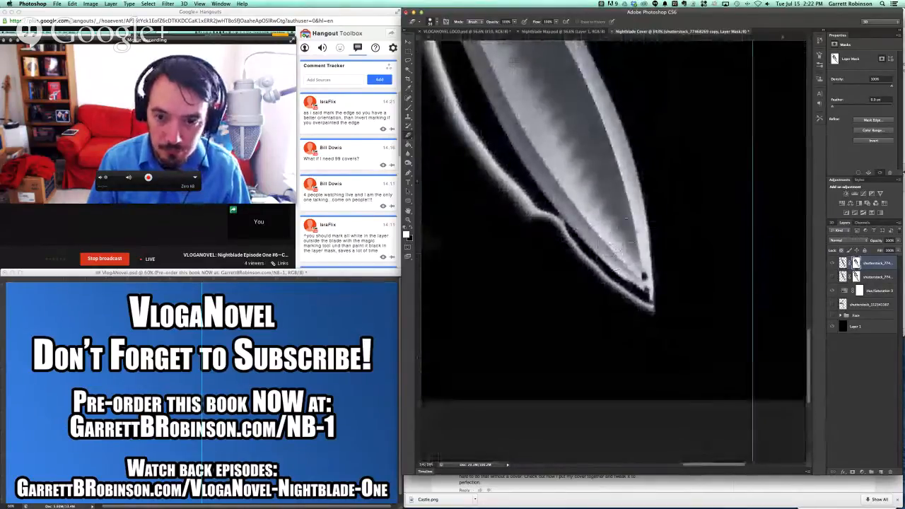
{"action": "scroll", "coordinate": [593, 205], "scroll_direction": "up", "scroll_amount": 5}
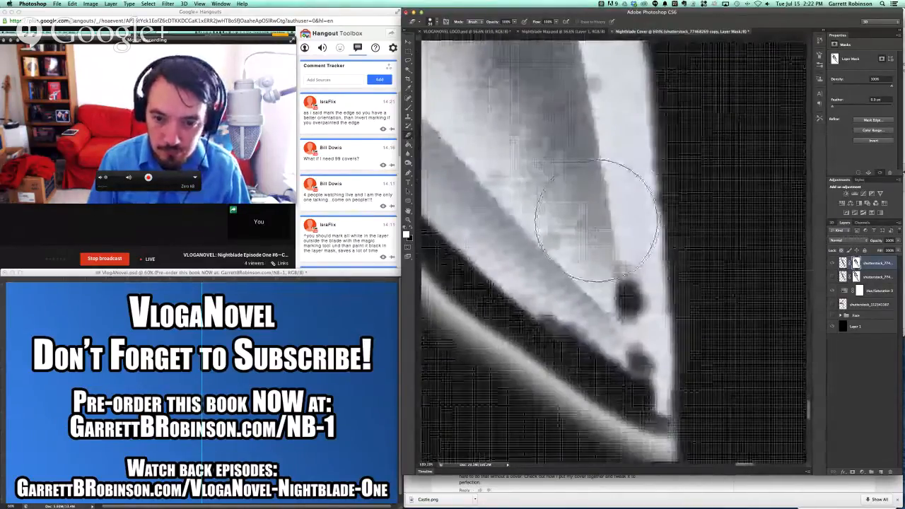
{"action": "key", "text": "b"}
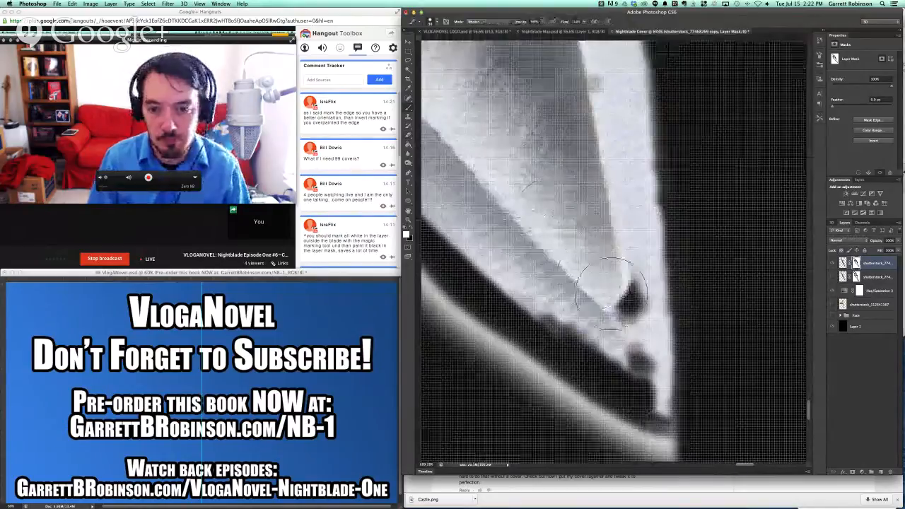
{"action": "left_click_drag", "start_coordinate": [608, 289], "coordinate": [597, 263]}
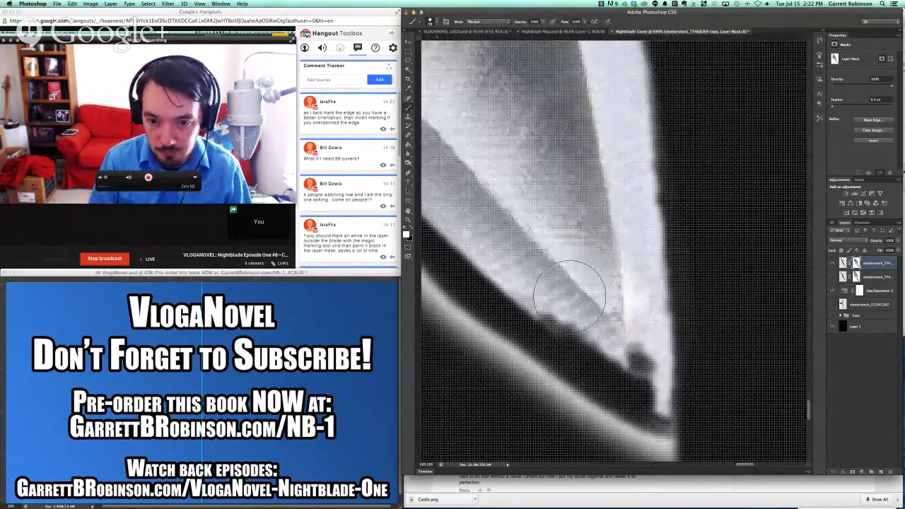
{"action": "mouse_move", "coordinate": [569, 295]}
{"action": "left_mouse_down"}
{"action": "mouse_move", "coordinate": [627, 348]}
{"action": "mouse_move", "coordinate": [574, 292]}
{"action": "left_mouse_up"}
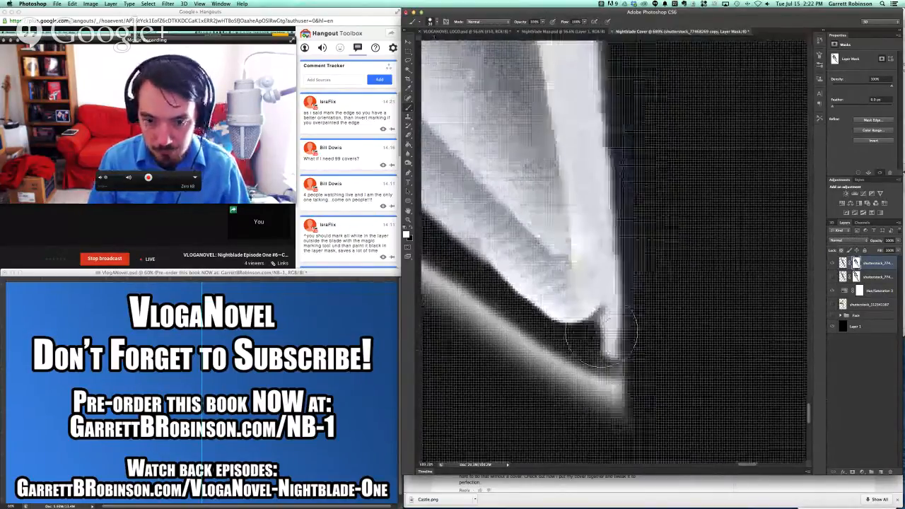
{"action": "mouse_move", "coordinate": [509, 232]}
{"action": "left_mouse_down"}
{"action": "mouse_move", "coordinate": [516, 268]}
{"action": "mouse_move", "coordinate": [556, 263]}
{"action": "mouse_move", "coordinate": [549, 259]}
{"action": "mouse_move", "coordinate": [576, 284]}
{"action": "left_mouse_up"}
Step: Reduce the brush size and paint the missing notch at the sword's very point back in on the mask
{"action": "scroll", "coordinate": [575, 286], "scroll_direction": "up", "scroll_amount": 5}
{"action": "scroll", "coordinate": [573, 286], "scroll_direction": "down", "scroll_amount": 5}
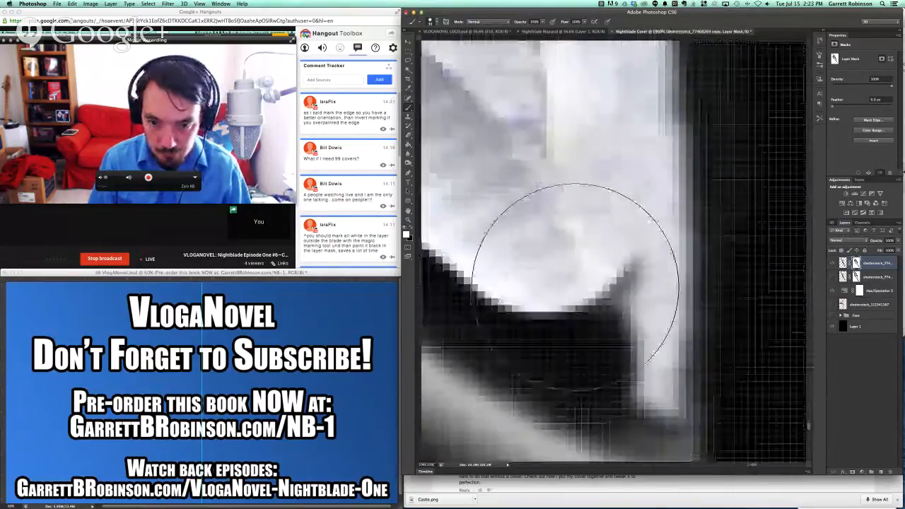
{"action": "key", "text": "bracketleft"}
{"action": "key", "text": "bracketleft"}
{"action": "key", "text": "bracketleft"}
{"action": "key", "text": "bracketleft"}
{"action": "key", "text": "bracketleft"}
{"action": "key", "text": "bracketleft"}
{"action": "key", "text": "bracketleft"}
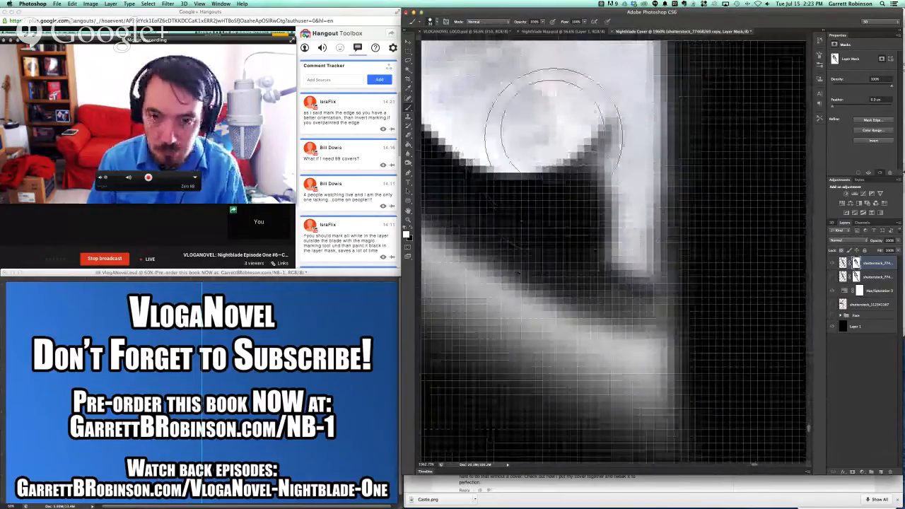
{"action": "mouse_move", "coordinate": [584, 124]}
{"action": "left_mouse_down"}
{"action": "mouse_move", "coordinate": [618, 218]}
{"action": "mouse_move", "coordinate": [613, 235]}
{"action": "mouse_move", "coordinate": [493, 143]}
{"action": "mouse_move", "coordinate": [552, 196]}
{"action": "mouse_move", "coordinate": [562, 164]}
{"action": "left_mouse_up"}
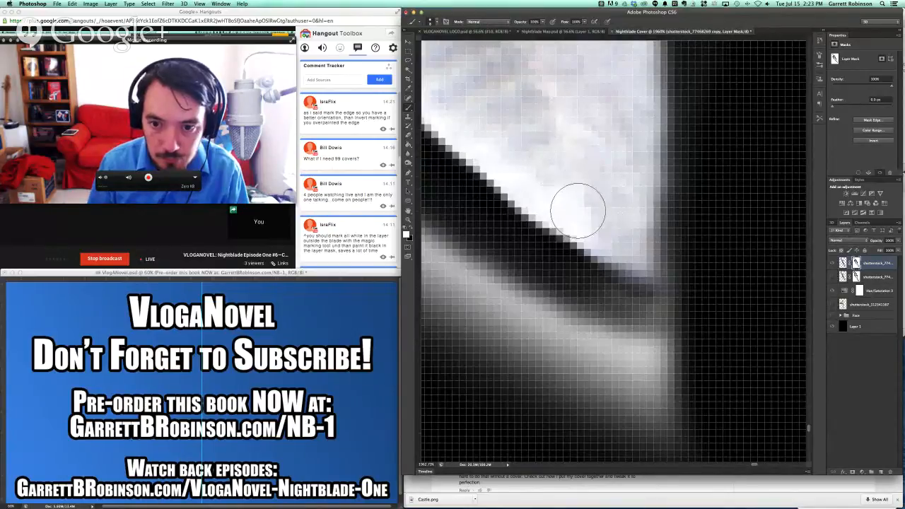
Step: Reduce the eraser size and erase the white glow directly beneath the sword's point
{"action": "scroll", "coordinate": [580, 207], "scroll_direction": "down", "scroll_amount": 3}
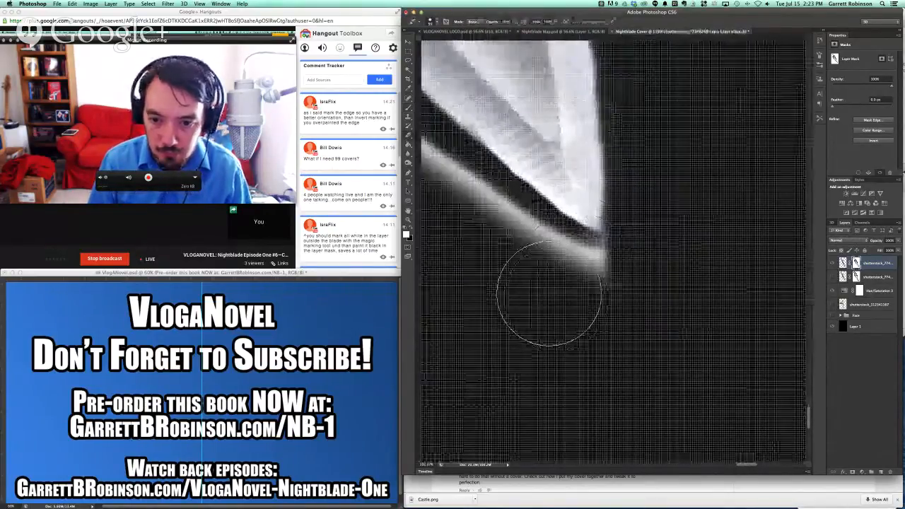
{"action": "key", "text": "bracketleft"}
{"action": "key", "text": "bracketleft"}
{"action": "key", "text": "bracketleft"}
{"action": "key", "text": "bracketleft"}
{"action": "key", "text": "bracketleft"}
{"action": "mouse_move", "coordinate": [574, 287]}
{"action": "left_mouse_down"}
{"action": "mouse_move", "coordinate": [601, 271]}
{"action": "mouse_move", "coordinate": [613, 249]}
{"action": "left_mouse_up"}
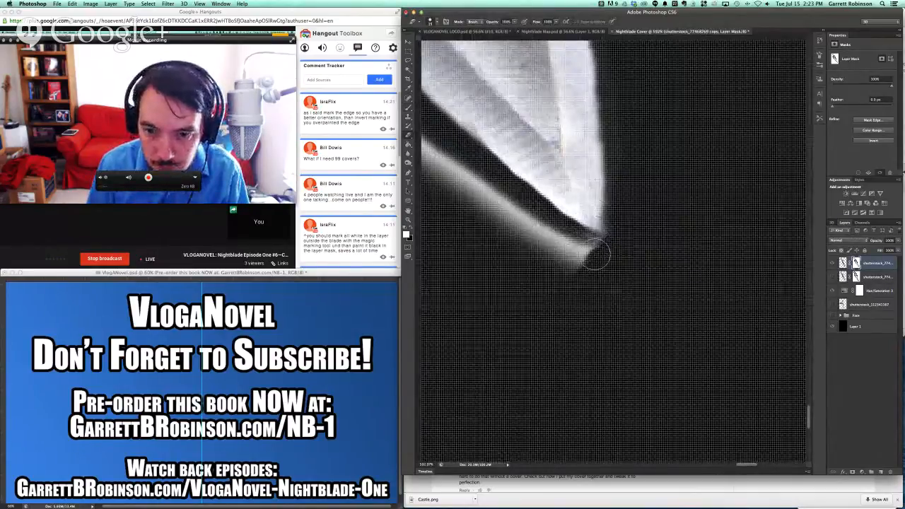
Step: Lower the eraser's hardness and erase the glow along the blade's lower left-hand edge just above the point
{"action": "left_click", "coordinate": [438, 23]}
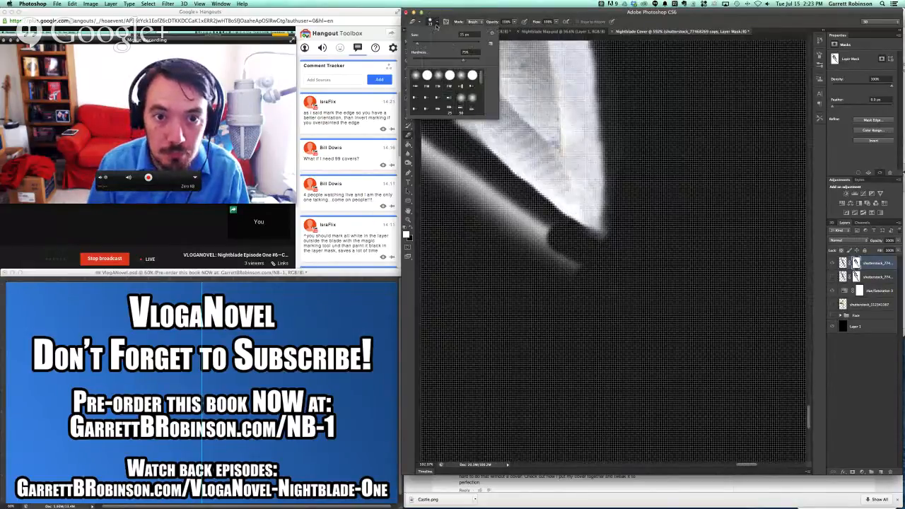
{"action": "left_click_drag", "start_coordinate": [463, 61], "coordinate": [449, 59]}
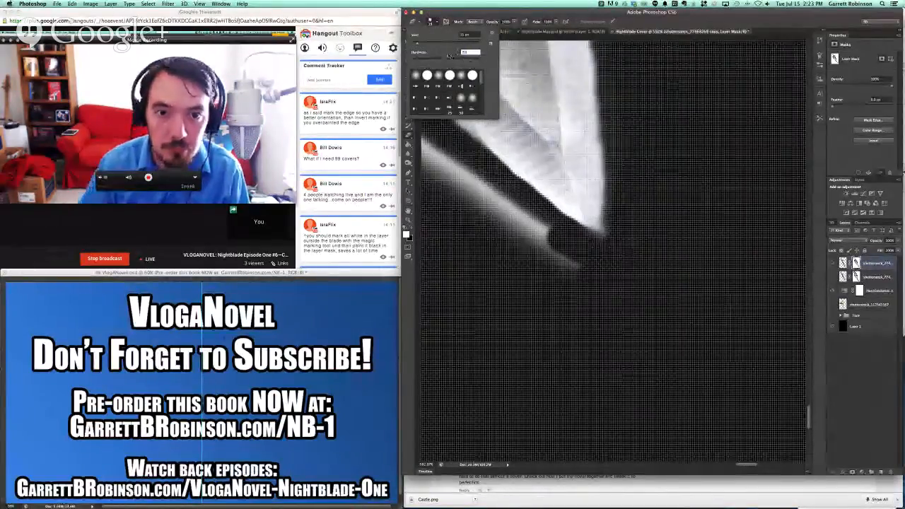
{"action": "key", "text": "Return"}
{"action": "mouse_move", "coordinate": [580, 269]}
{"action": "left_mouse_down"}
{"action": "mouse_move", "coordinate": [548, 254]}
{"action": "mouse_move", "coordinate": [543, 232]}
{"action": "mouse_move", "coordinate": [552, 241]}
{"action": "mouse_move", "coordinate": [516, 221]}
{"action": "left_mouse_up"}
{"action": "scroll", "coordinate": [515, 220], "scroll_direction": "left", "scroll_amount": 5}
{"action": "scroll", "coordinate": [516, 220], "scroll_direction": "right", "scroll_amount": 2}
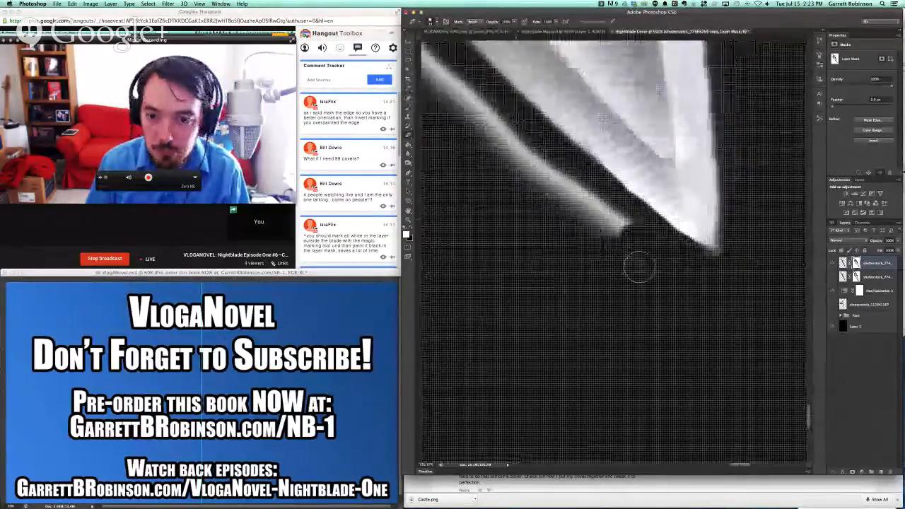
{"action": "mouse_move", "coordinate": [633, 246]}
{"action": "left_mouse_down"}
{"action": "mouse_move", "coordinate": [608, 223]}
{"action": "mouse_move", "coordinate": [631, 234]}
{"action": "mouse_move", "coordinate": [570, 190]}
{"action": "left_mouse_up"}
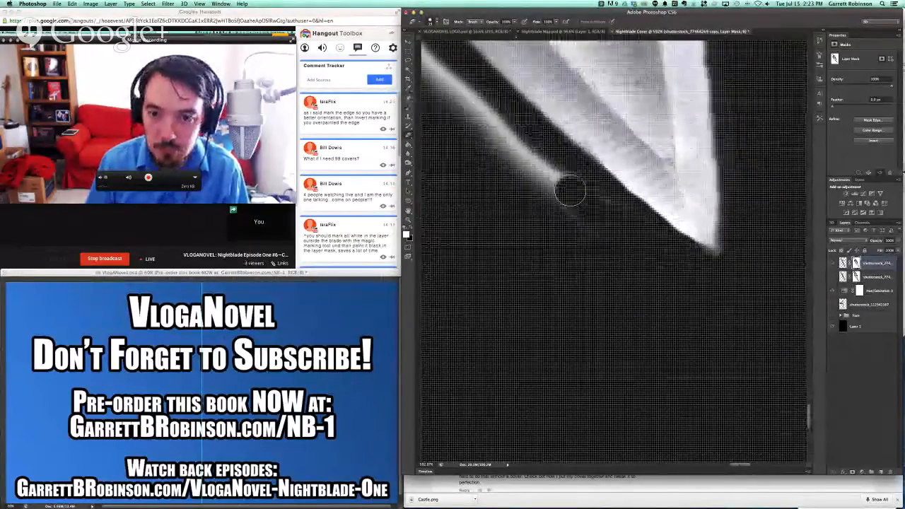
Step: Erase the next short stretch of white glow up the blade's left-hand edge from the point
{"action": "scroll", "coordinate": [570, 190], "scroll_direction": "down", "scroll_amount": 2}
{"action": "scroll", "coordinate": [578, 217], "scroll_direction": "up", "scroll_amount": 4}
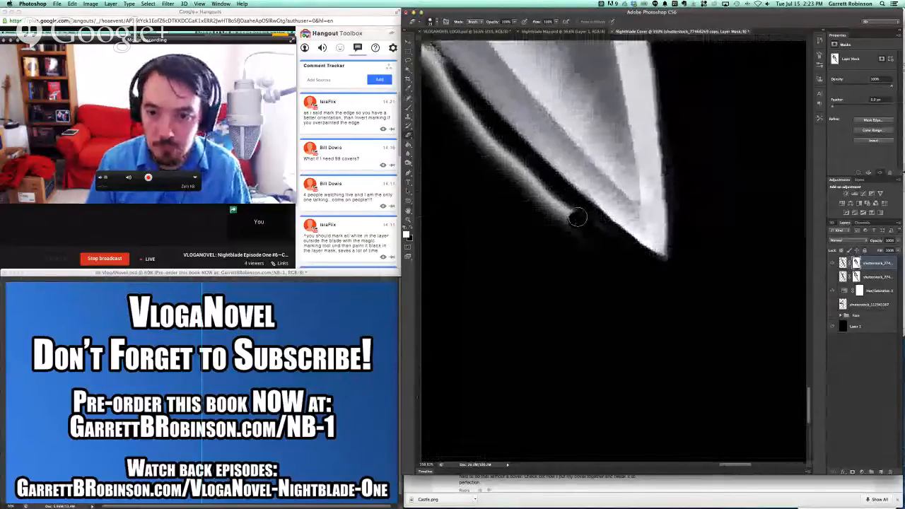
{"action": "scroll", "coordinate": [621, 248], "scroll_direction": "up", "scroll_amount": 2}
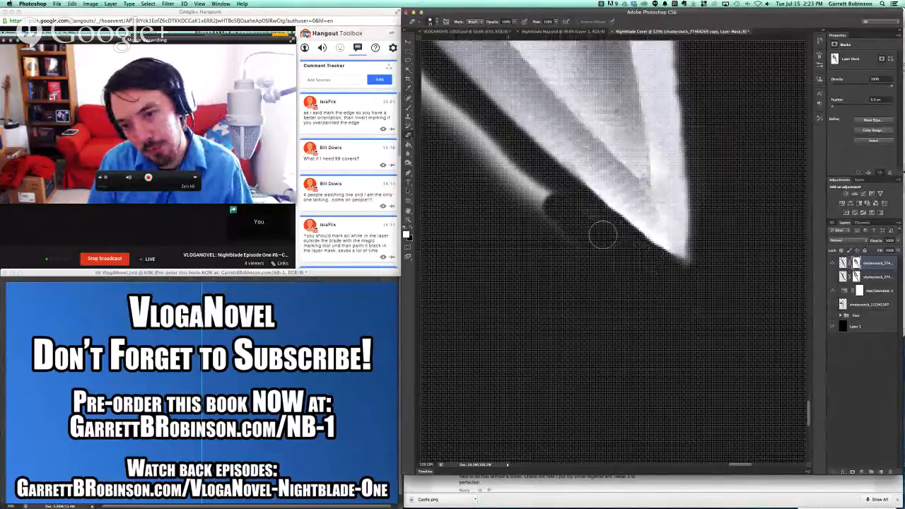
{"action": "left_click_drag", "start_coordinate": [523, 197], "coordinate": [554, 203]}
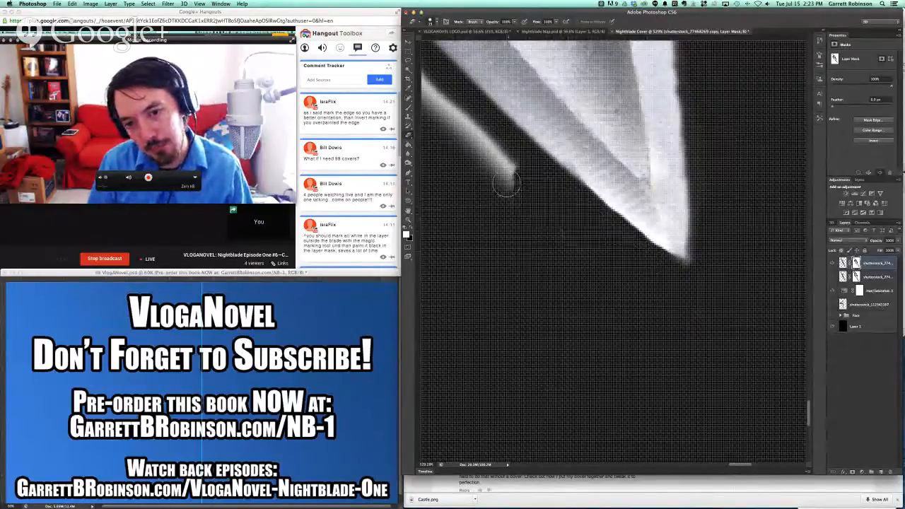
{"action": "left_click_drag", "start_coordinate": [507, 183], "coordinate": [505, 181]}
Step: Erase the remaining segment of glow along the curved left-hand edge of the blade's tip section
{"action": "scroll", "coordinate": [504, 181], "scroll_direction": "up", "scroll_amount": 3}
{"action": "scroll", "coordinate": [504, 181], "scroll_direction": "left", "scroll_amount": 3}
{"action": "scroll", "coordinate": [504, 182], "scroll_direction": "down", "scroll_amount": 3}
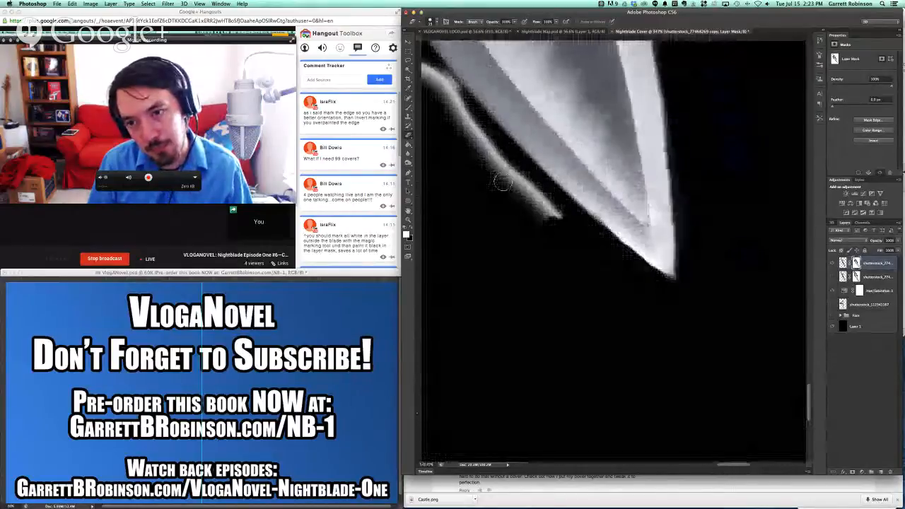
{"action": "scroll", "coordinate": [502, 182], "scroll_direction": "up", "scroll_amount": 4}
{"action": "scroll", "coordinate": [502, 183], "scroll_direction": "left", "scroll_amount": 2}
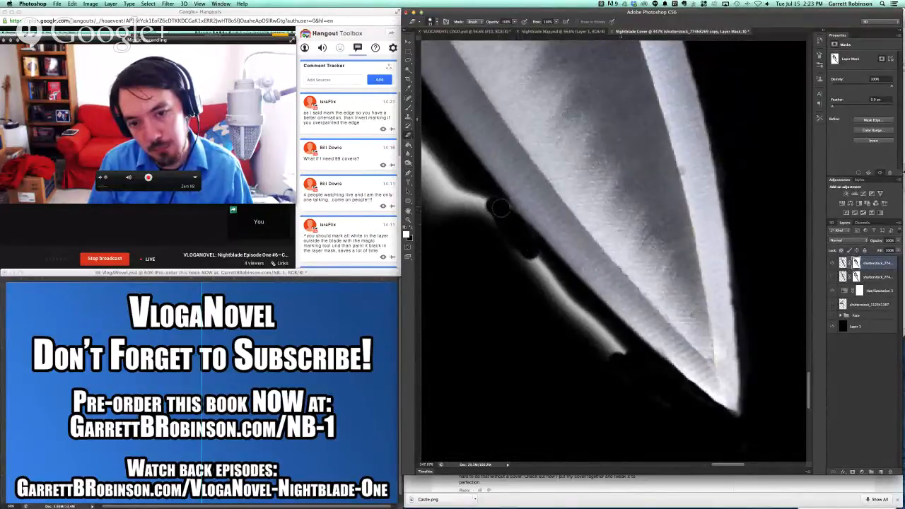
{"action": "left_click_drag", "start_coordinate": [546, 269], "coordinate": [581, 321]}
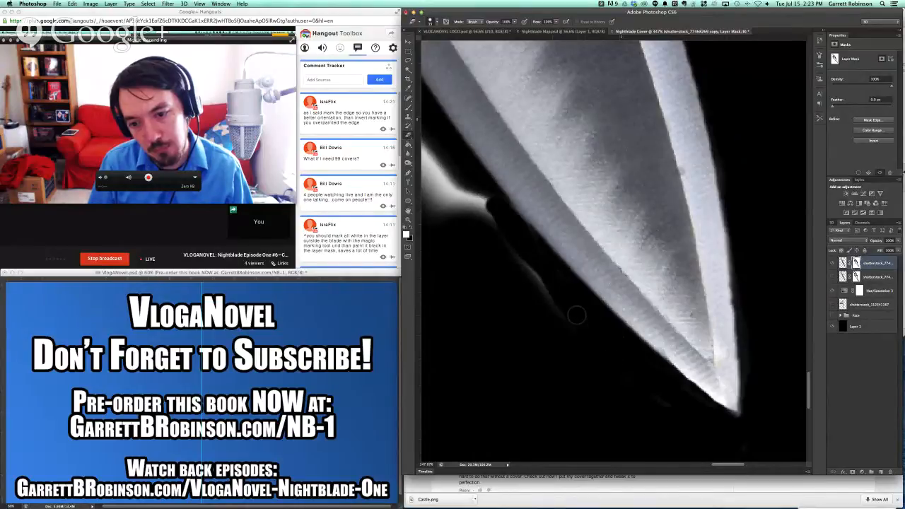
Step: Enlarge the eraser and erase the long white line beside the lower blade up to where its edge turns reddish
{"action": "scroll", "coordinate": [540, 294], "scroll_direction": "left", "scroll_amount": 5}
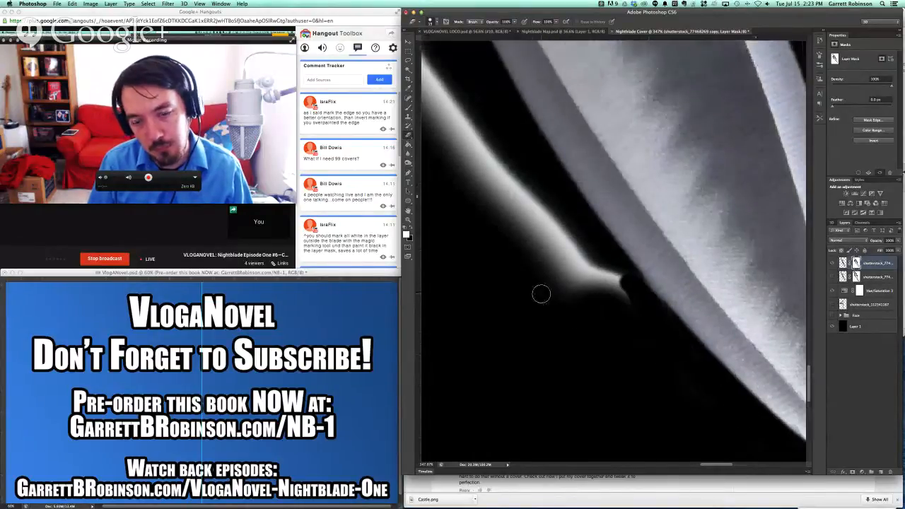
{"action": "scroll", "coordinate": [541, 293], "scroll_direction": "down", "scroll_amount": 3}
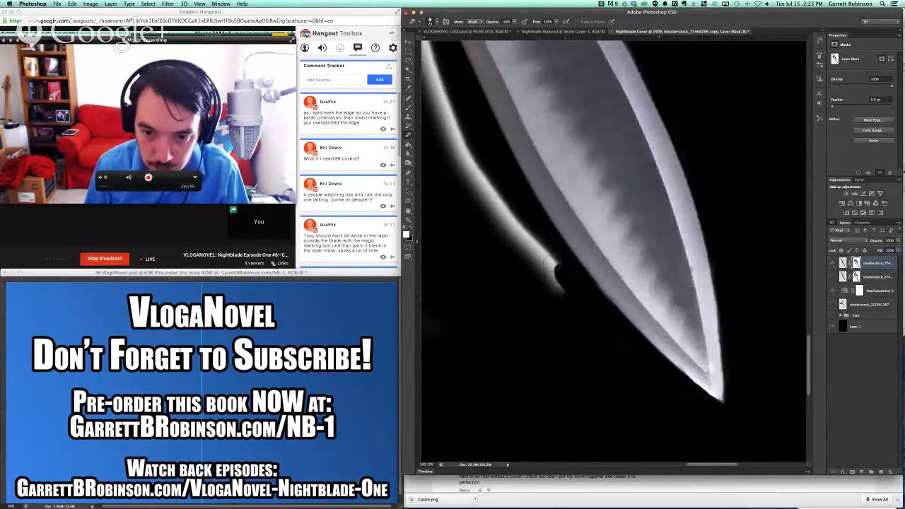
{"action": "mouse_move", "coordinate": [555, 268]}
{"action": "left_mouse_down"}
{"action": "mouse_move", "coordinate": [493, 210]}
{"action": "mouse_move", "coordinate": [462, 158]}
{"action": "mouse_move", "coordinate": [495, 216]}
{"action": "mouse_move", "coordinate": [552, 286]}
{"action": "left_mouse_up"}
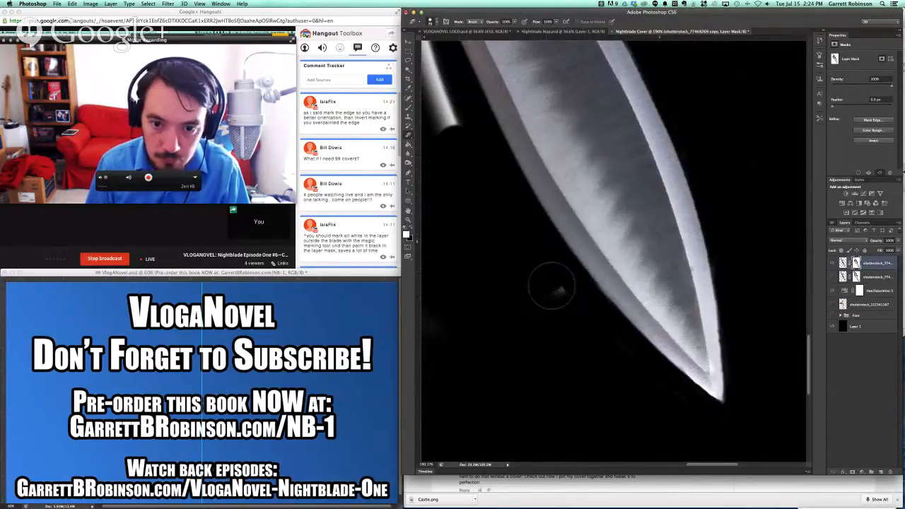
{"action": "scroll", "coordinate": [559, 302], "scroll_direction": "up", "scroll_amount": 5}
{"action": "scroll", "coordinate": [559, 303], "scroll_direction": "left", "scroll_amount": 5}
{"action": "scroll", "coordinate": [559, 303], "scroll_direction": "right", "scroll_amount": 3}
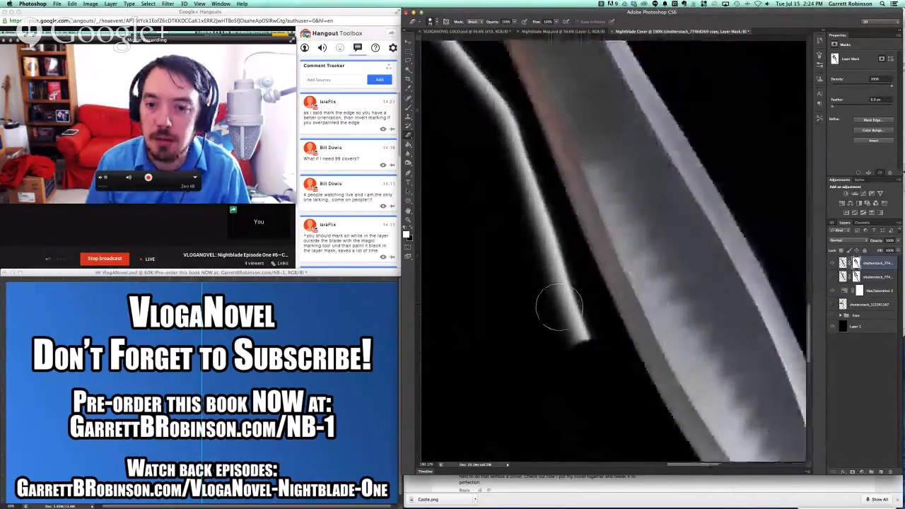
{"action": "mouse_move", "coordinate": [570, 350]}
{"action": "left_mouse_down"}
{"action": "mouse_move", "coordinate": [576, 340]}
{"action": "mouse_move", "coordinate": [486, 101]}
{"action": "left_mouse_up"}
Step: Erase the glow running beside the reddish-brown left-hand edge of the blade below the barbs
{"action": "scroll", "coordinate": [485, 97], "scroll_direction": "up", "scroll_amount": 10}
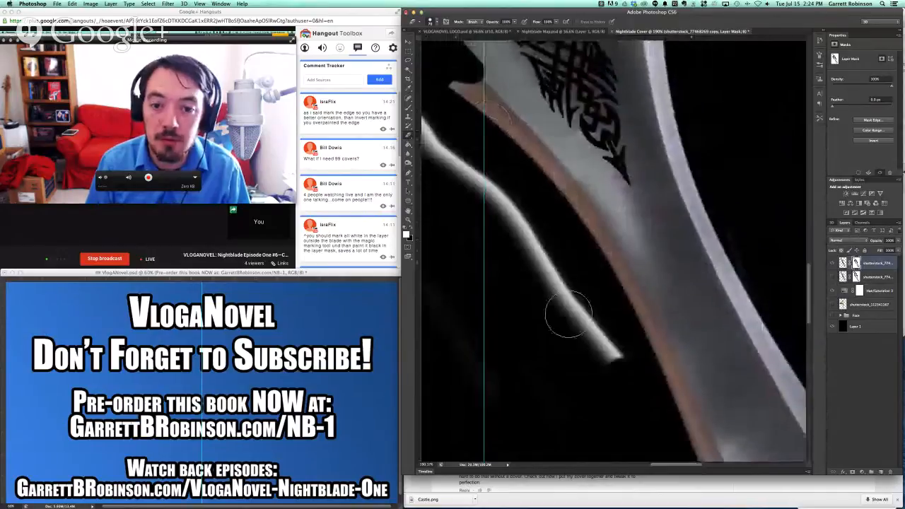
{"action": "mouse_move", "coordinate": [600, 354]}
{"action": "left_mouse_down"}
{"action": "mouse_move", "coordinate": [530, 244]}
{"action": "mouse_move", "coordinate": [480, 189]}
{"action": "left_mouse_up"}
{"action": "scroll", "coordinate": [480, 189], "scroll_direction": "up", "scroll_amount": 2}
{"action": "scroll", "coordinate": [480, 189], "scroll_direction": "left", "scroll_amount": 2}
{"action": "scroll", "coordinate": [479, 189], "scroll_direction": "left", "scroll_amount": 4}
{"action": "scroll", "coordinate": [480, 189], "scroll_direction": "up", "scroll_amount": 2}
{"action": "mouse_move", "coordinate": [564, 268]}
{"action": "left_mouse_down"}
{"action": "mouse_move", "coordinate": [626, 286]}
{"action": "mouse_move", "coordinate": [548, 192]}
{"action": "mouse_move", "coordinate": [495, 141]}
{"action": "left_mouse_up"}
Step: Erase the glow beside the blade's left-hand barbs and the rounded arc above them
{"action": "scroll", "coordinate": [488, 148], "scroll_direction": "up", "scroll_amount": 5}
{"action": "scroll", "coordinate": [487, 148], "scroll_direction": "left", "scroll_amount": 2}
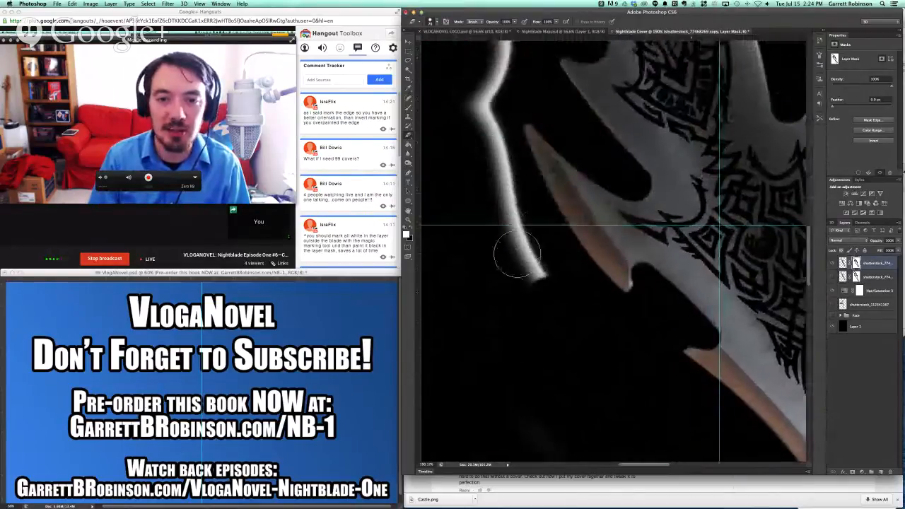
{"action": "mouse_move", "coordinate": [528, 280]}
{"action": "left_mouse_down"}
{"action": "mouse_move", "coordinate": [482, 138]}
{"action": "mouse_move", "coordinate": [480, 96]}
{"action": "mouse_move", "coordinate": [491, 150]}
{"action": "left_mouse_up"}
{"action": "scroll", "coordinate": [496, 200], "scroll_direction": "up", "scroll_amount": 6}
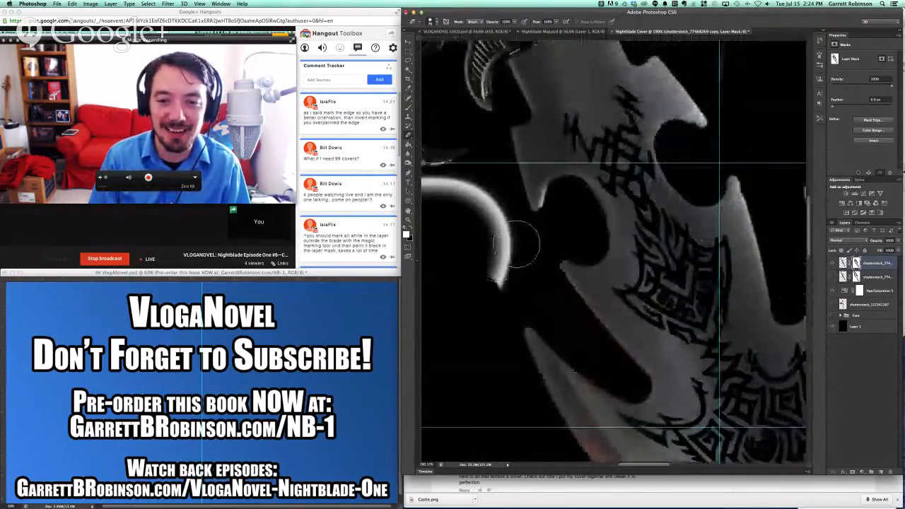
{"action": "scroll", "coordinate": [519, 244], "scroll_direction": "left", "scroll_amount": 4}
{"action": "mouse_move", "coordinate": [606, 312]}
{"action": "left_mouse_down"}
{"action": "mouse_move", "coordinate": [616, 295]}
{"action": "mouse_move", "coordinate": [612, 233]}
{"action": "mouse_move", "coordinate": [576, 202]}
{"action": "mouse_move", "coordinate": [497, 207]}
{"action": "left_mouse_up"}
Step: Erase the white arc and vertical line of glow around the outer left-hand claws of the sword's guard
{"action": "scroll", "coordinate": [496, 207], "scroll_direction": "left", "scroll_amount": 5}
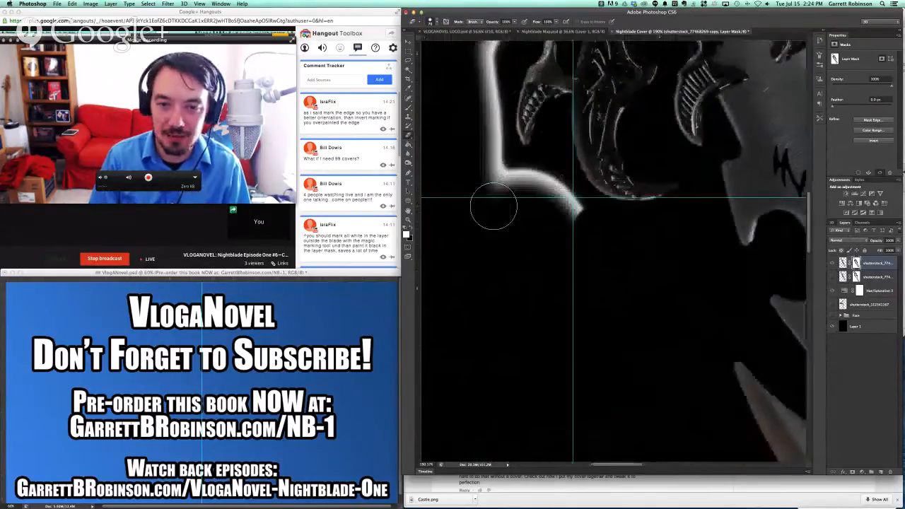
{"action": "mouse_move", "coordinate": [579, 227]}
{"action": "left_mouse_down"}
{"action": "mouse_move", "coordinate": [576, 203]}
{"action": "mouse_move", "coordinate": [519, 191]}
{"action": "mouse_move", "coordinate": [513, 160]}
{"action": "left_mouse_up"}
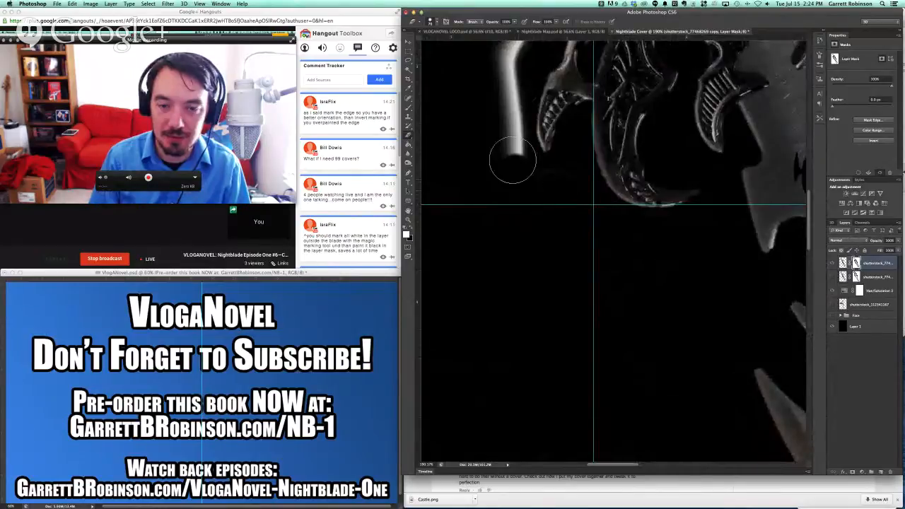
{"action": "scroll", "coordinate": [510, 156], "scroll_direction": "up", "scroll_amount": 5}
{"action": "mouse_move", "coordinate": [518, 258]}
{"action": "left_mouse_down"}
{"action": "mouse_move", "coordinate": [509, 188]}
{"action": "mouse_move", "coordinate": [516, 133]}
{"action": "left_mouse_up"}
Step: Erase the glow from above the left-hand claw of the guard up alongside the lower part of the red grip
{"action": "scroll", "coordinate": [495, 156], "scroll_direction": "up", "scroll_amount": 5}
{"action": "scroll", "coordinate": [495, 155], "scroll_direction": "right", "scroll_amount": 5}
{"action": "scroll", "coordinate": [478, 178], "scroll_direction": "left", "scroll_amount": 5}
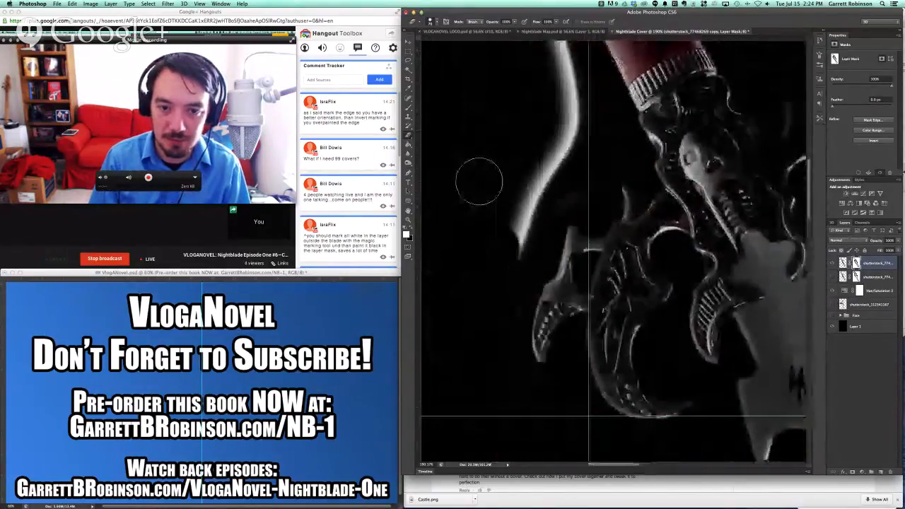
{"action": "mouse_move", "coordinate": [510, 249]}
{"action": "left_mouse_down"}
{"action": "mouse_move", "coordinate": [537, 168]}
{"action": "mouse_move", "coordinate": [564, 128]}
{"action": "left_mouse_up"}
{"action": "scroll", "coordinate": [559, 212], "scroll_direction": "up", "scroll_amount": 5}
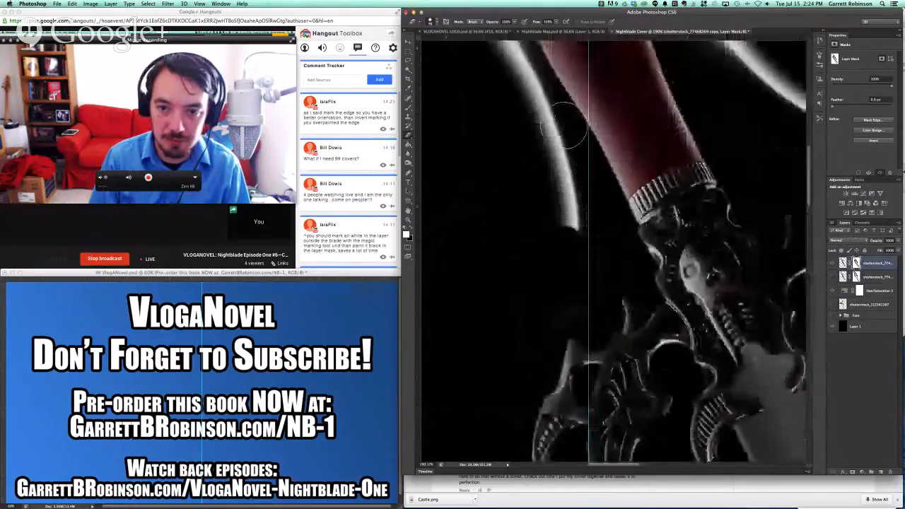
{"action": "mouse_move", "coordinate": [564, 265]}
{"action": "left_mouse_down"}
{"action": "mouse_move", "coordinate": [543, 172]}
{"action": "mouse_move", "coordinate": [509, 132]}
{"action": "left_mouse_up"}
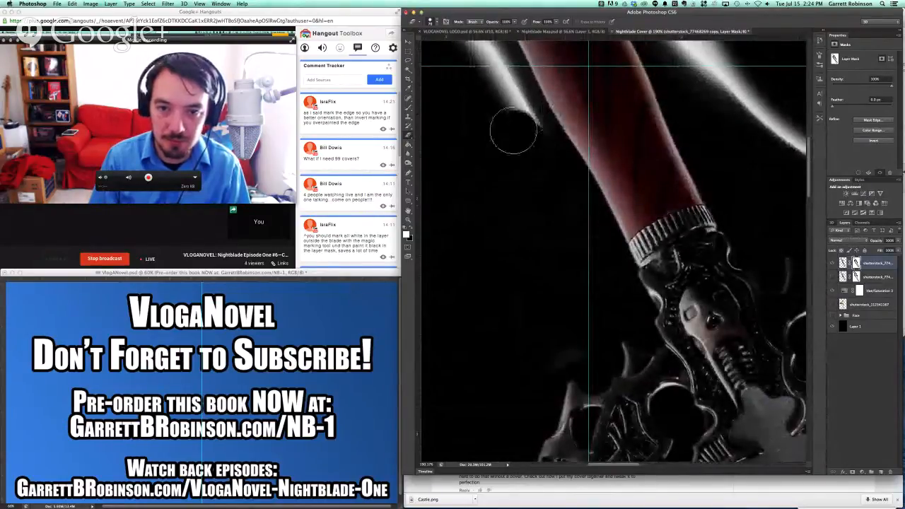
Step: Erase the glow to the left of the upper grip and around the left-hand side of the pommel
{"action": "scroll", "coordinate": [529, 198], "scroll_direction": "up", "scroll_amount": 10}
{"action": "scroll", "coordinate": [529, 197], "scroll_direction": "left", "scroll_amount": 4}
{"action": "mouse_move", "coordinate": [555, 271]}
{"action": "left_mouse_down"}
{"action": "mouse_move", "coordinate": [533, 223]}
{"action": "mouse_move", "coordinate": [555, 260]}
{"action": "mouse_move", "coordinate": [542, 221]}
{"action": "mouse_move", "coordinate": [576, 299]}
{"action": "left_mouse_up"}
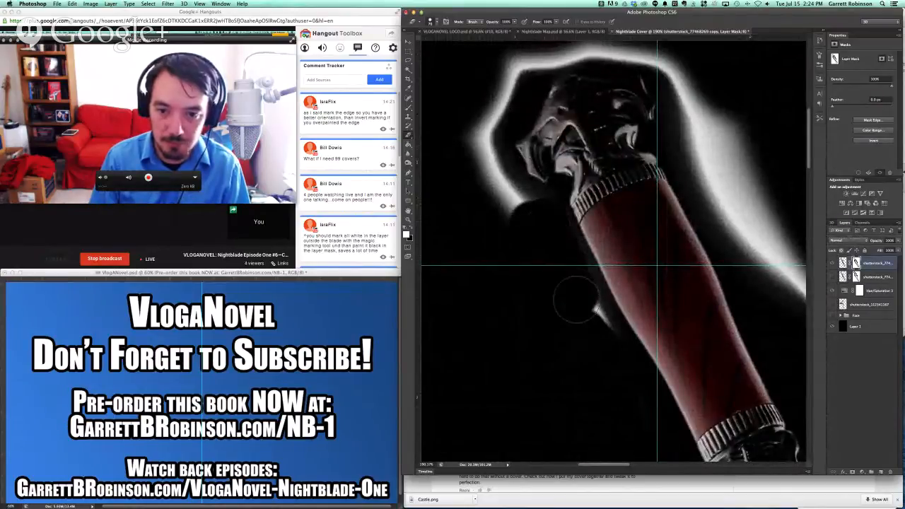
{"action": "mouse_move", "coordinate": [519, 216]}
{"action": "left_mouse_down"}
{"action": "mouse_move", "coordinate": [480, 132]}
{"action": "mouse_move", "coordinate": [490, 80]}
{"action": "left_mouse_up"}
Step: Erase the glow over the top of the pommel and down its right-hand side beside the upper grip
{"action": "scroll", "coordinate": [487, 84], "scroll_direction": "right", "scroll_amount": 5}
{"action": "scroll", "coordinate": [487, 84], "scroll_direction": "up", "scroll_amount": 2}
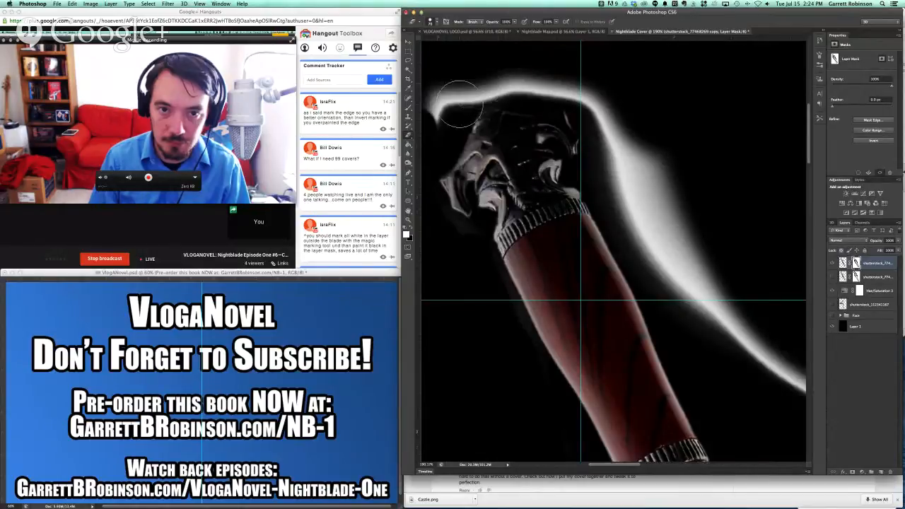
{"action": "scroll", "coordinate": [459, 102], "scroll_direction": "left", "scroll_amount": 3}
{"action": "scroll", "coordinate": [459, 102], "scroll_direction": "up", "scroll_amount": 2}
{"action": "mouse_move", "coordinate": [467, 128]}
{"action": "left_mouse_down"}
{"action": "mouse_move", "coordinate": [542, 101]}
{"action": "mouse_move", "coordinate": [506, 116]}
{"action": "mouse_move", "coordinate": [548, 102]}
{"action": "mouse_move", "coordinate": [646, 113]}
{"action": "mouse_move", "coordinate": [660, 126]}
{"action": "mouse_move", "coordinate": [666, 191]}
{"action": "mouse_move", "coordinate": [710, 272]}
{"action": "mouse_move", "coordinate": [669, 210]}
{"action": "left_mouse_up"}
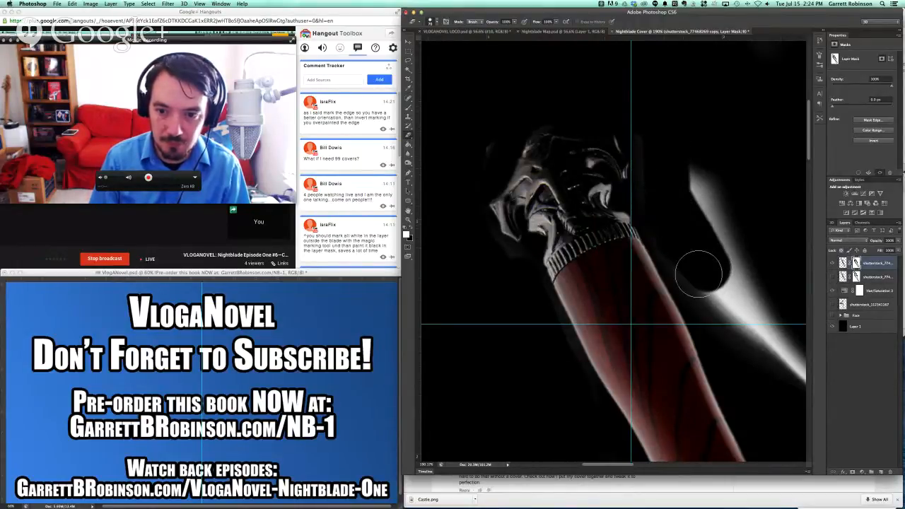
{"action": "mouse_move", "coordinate": [698, 274]}
{"action": "left_mouse_down"}
{"action": "mouse_move", "coordinate": [740, 315]}
{"action": "mouse_move", "coordinate": [693, 158]}
{"action": "left_mouse_up"}
Step: Erase the diagonal white band running from the right-hand side of the grip down toward the guard
{"action": "scroll", "coordinate": [735, 261], "scroll_direction": "down", "scroll_amount": 8}
{"action": "scroll", "coordinate": [735, 260], "scroll_direction": "right", "scroll_amount": 10}
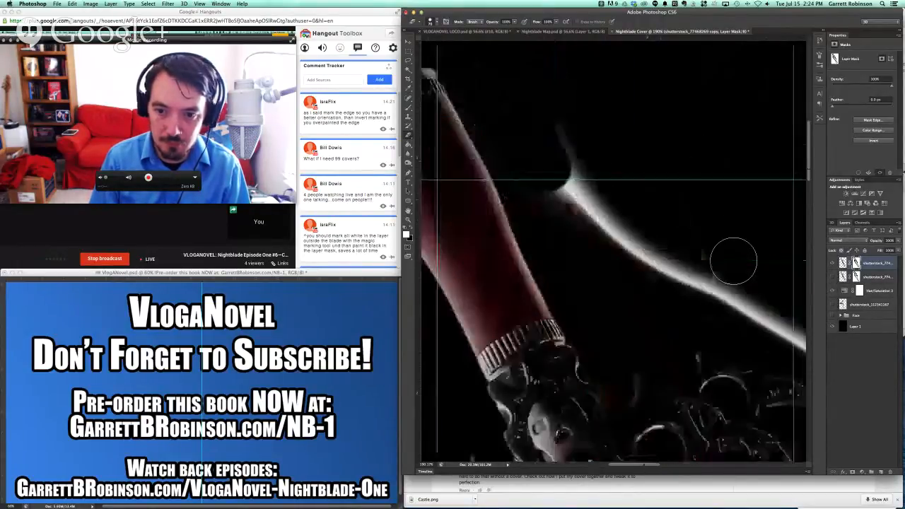
{"action": "scroll", "coordinate": [733, 261], "scroll_direction": "down", "scroll_amount": 3}
{"action": "scroll", "coordinate": [733, 261], "scroll_direction": "right", "scroll_amount": 3}
{"action": "mouse_move", "coordinate": [523, 116]}
{"action": "left_mouse_down"}
{"action": "mouse_move", "coordinate": [510, 144]}
{"action": "mouse_move", "coordinate": [552, 195]}
{"action": "mouse_move", "coordinate": [573, 214]}
{"action": "mouse_move", "coordinate": [683, 268]}
{"action": "left_mouse_up"}
Step: Erase the last curved strip of glow outside the right-hand side of the guard
{"action": "scroll", "coordinate": [683, 269], "scroll_direction": "down", "scroll_amount": 3}
{"action": "scroll", "coordinate": [683, 269], "scroll_direction": "right", "scroll_amount": 5}
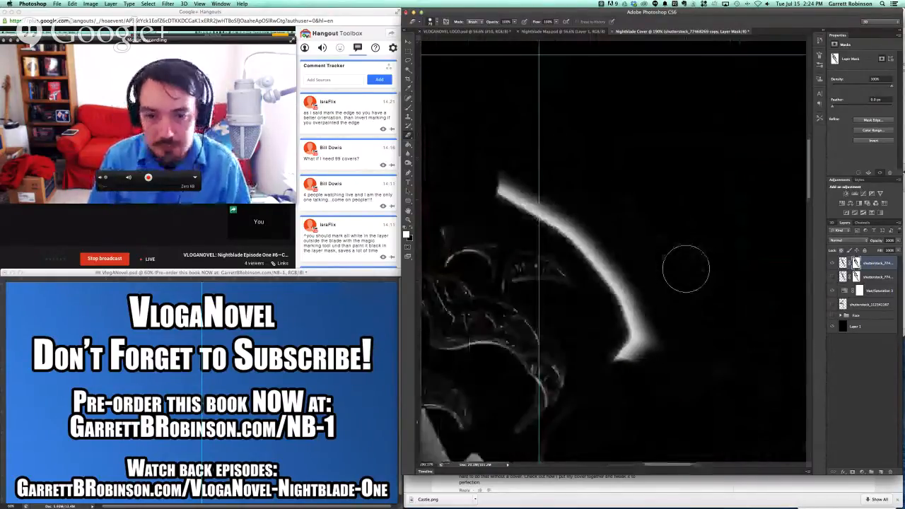
{"action": "mouse_move", "coordinate": [501, 178]}
{"action": "left_mouse_down"}
{"action": "mouse_move", "coordinate": [567, 217]}
{"action": "mouse_move", "coordinate": [603, 259]}
{"action": "mouse_move", "coordinate": [631, 310]}
{"action": "mouse_move", "coordinate": [631, 349]}
{"action": "left_mouse_up"}
{"action": "scroll", "coordinate": [611, 367], "scroll_direction": "down", "scroll_amount": 5}
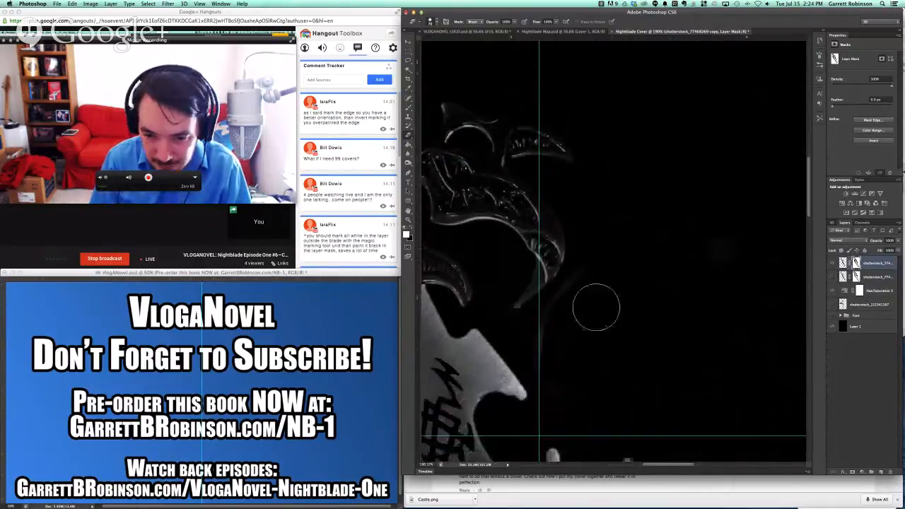
Step: Inspect the blade's right-hand side and the whole sword on the cover for leftover glow, hiding the guides
{"action": "scroll", "coordinate": [569, 345], "scroll_direction": "down", "scroll_amount": 5}
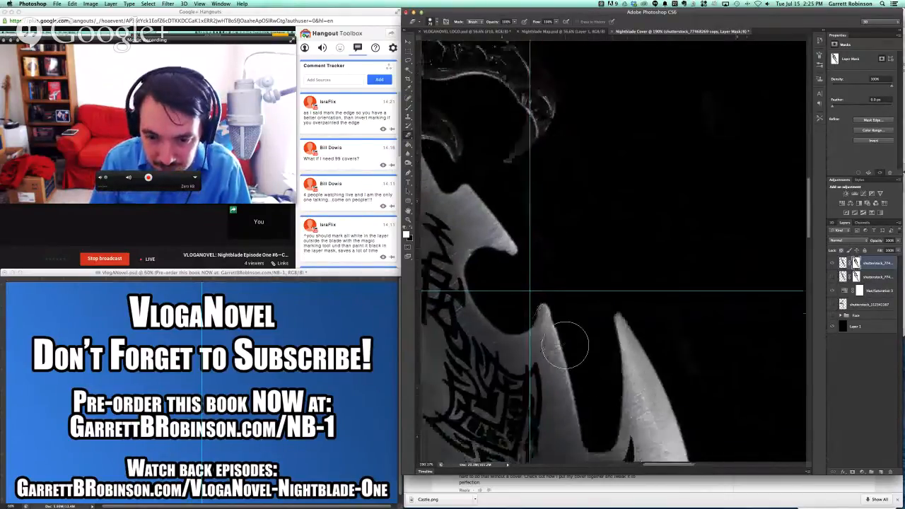
{"action": "scroll", "coordinate": [578, 253], "scroll_direction": "down", "scroll_amount": 2}
{"action": "scroll", "coordinate": [578, 251], "scroll_direction": "down", "scroll_amount": 5}
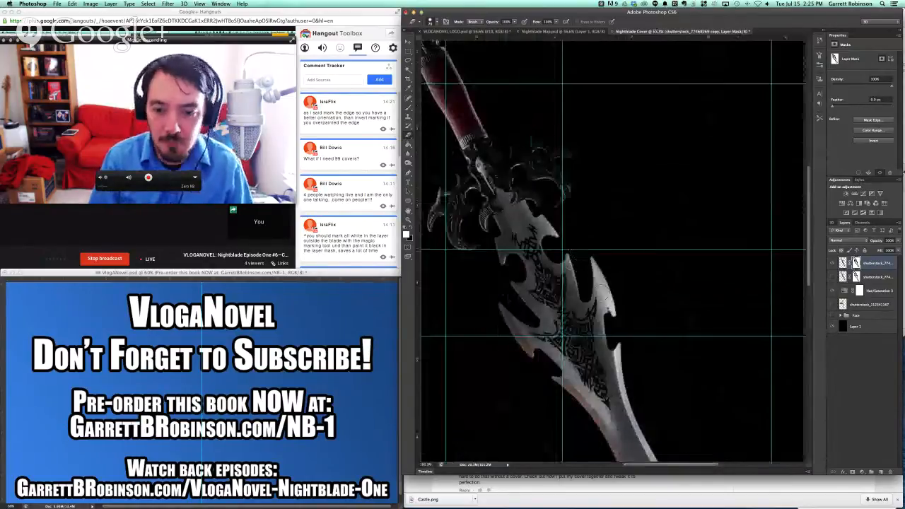
{"action": "scroll", "coordinate": [601, 293], "scroll_direction": "down", "scroll_amount": 2}
{"action": "scroll", "coordinate": [601, 293], "scroll_direction": "right", "scroll_amount": 2}
{"action": "scroll", "coordinate": [601, 294], "scroll_direction": "down", "scroll_amount": 2}
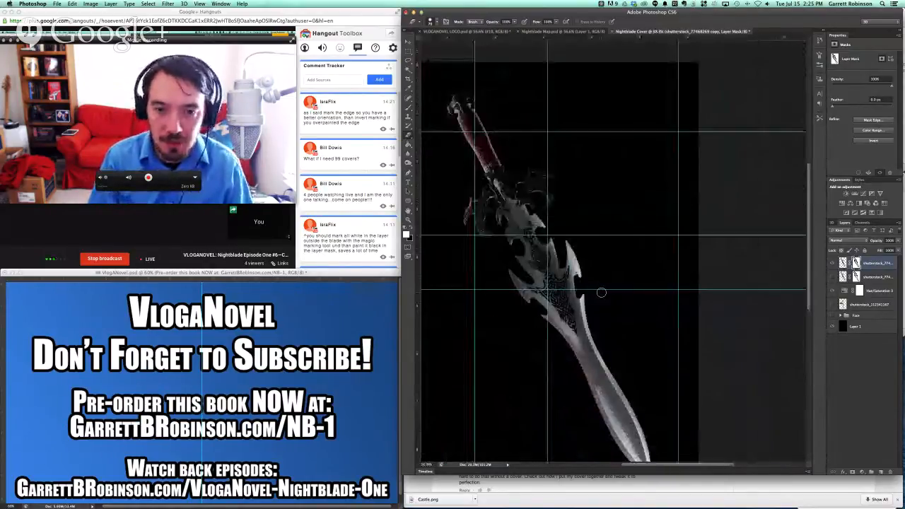
{"action": "scroll", "coordinate": [601, 292], "scroll_direction": "down", "scroll_amount": 2}
{"action": "scroll", "coordinate": [601, 292], "scroll_direction": "up", "scroll_amount": 4}
{"action": "scroll", "coordinate": [600, 292], "scroll_direction": "down", "scroll_amount": 4}
{"action": "scroll", "coordinate": [601, 292], "scroll_direction": "up", "scroll_amount": 2}
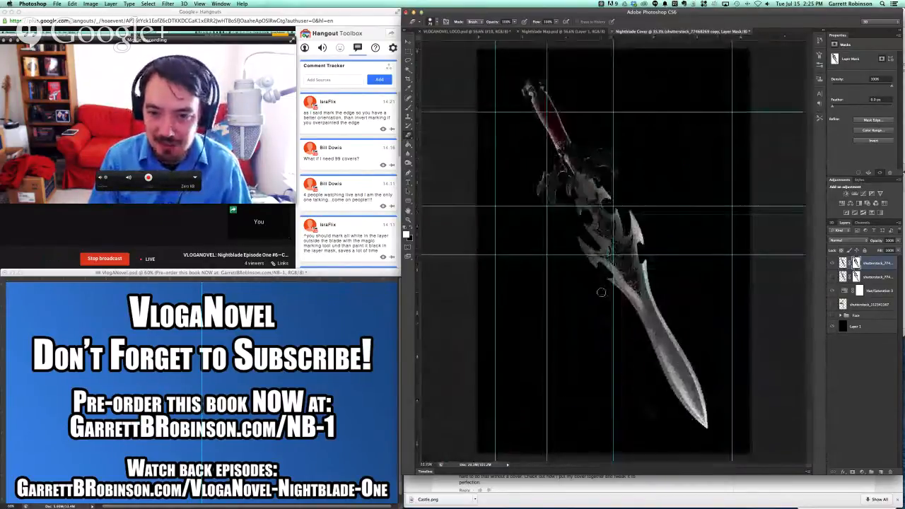
{"action": "key", "text": "super+semicolon"}
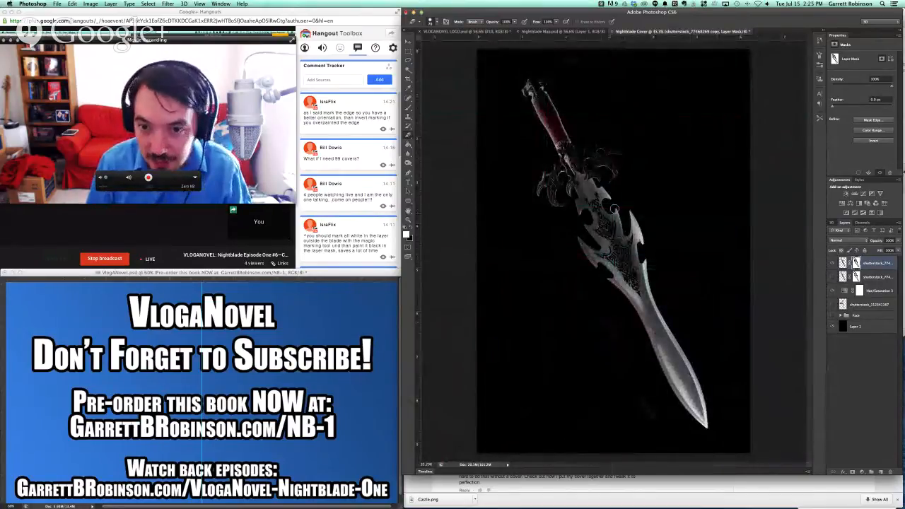
{"action": "key", "text": "w"}
{"action": "left_click", "coordinate": [545, 319]}
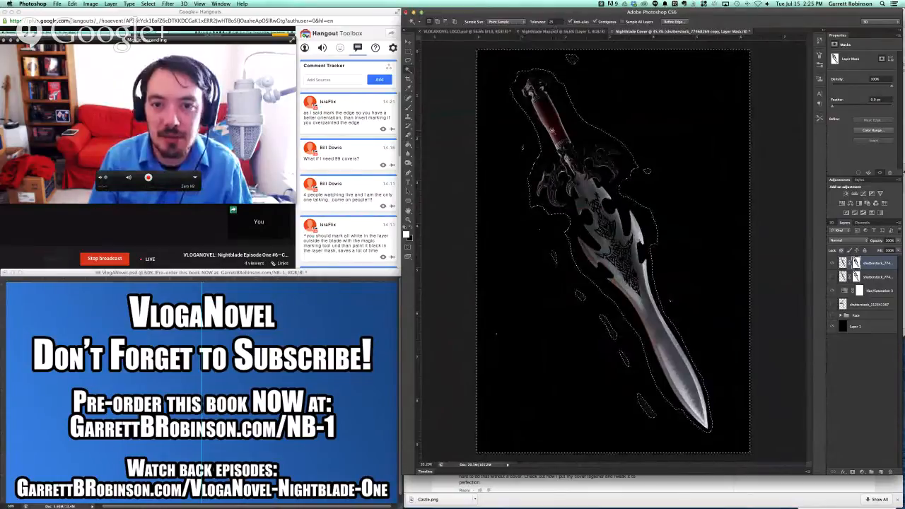
{"action": "scroll", "coordinate": [527, 152], "scroll_direction": "up", "scroll_amount": 3}
{"action": "scroll", "coordinate": [527, 152], "scroll_direction": "up", "scroll_amount": 3}
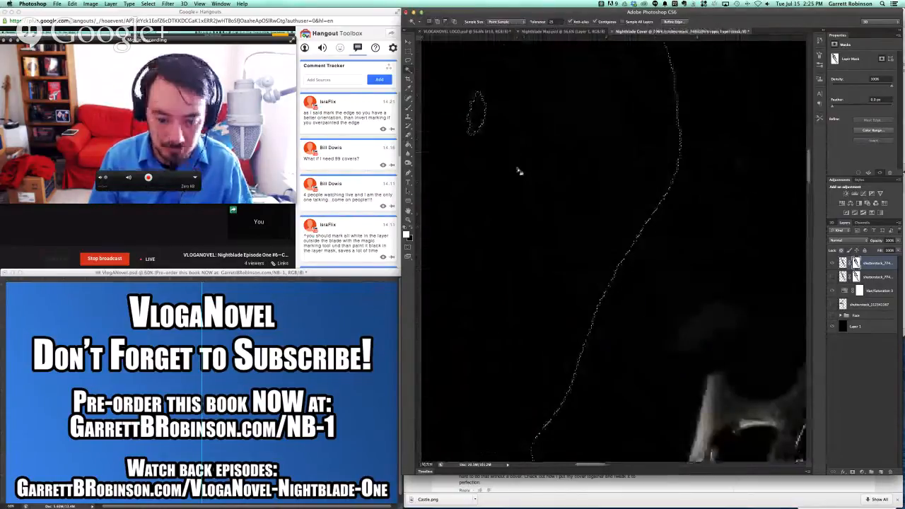
{"action": "key", "text": "e"}
{"action": "key", "text": "ctrl+d"}
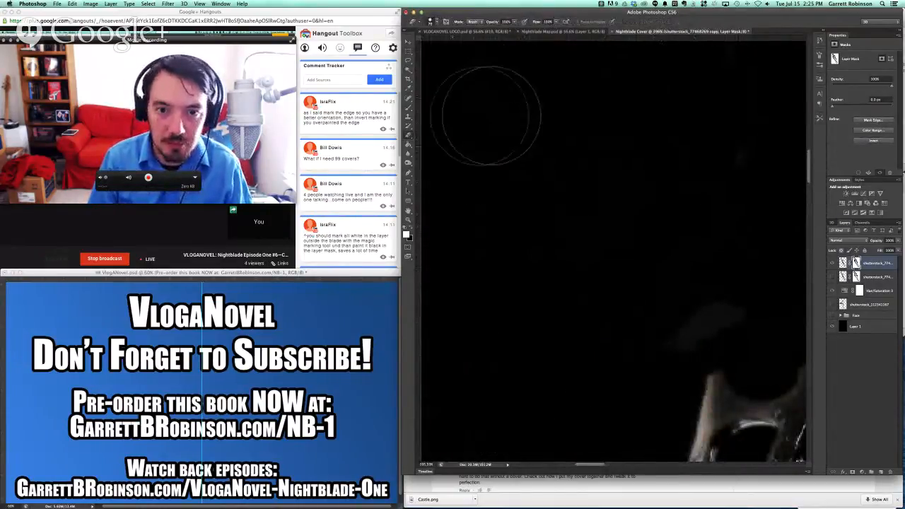
{"action": "scroll", "coordinate": [487, 120], "scroll_direction": "down", "scroll_amount": 5}
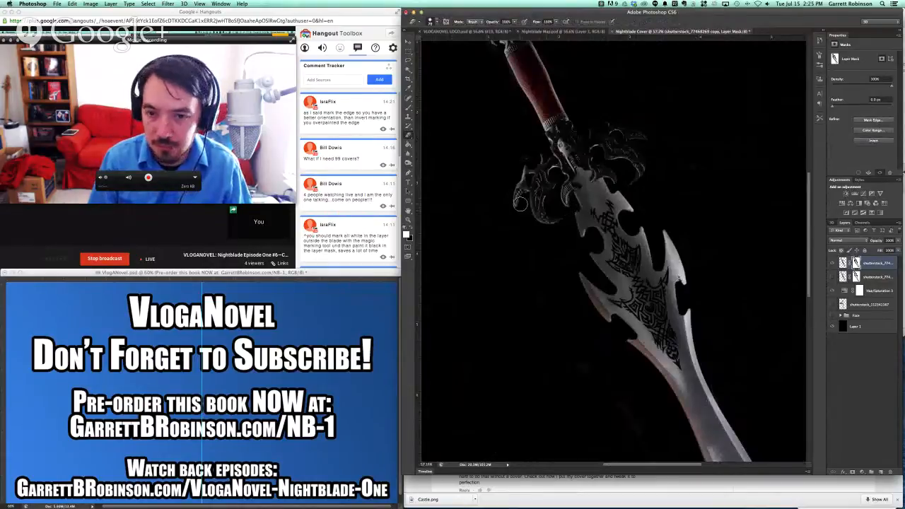
Step: Select the background around the sword with the Magic Wand, adding the fringe along the blade, grip and guard
{"action": "key", "text": "w"}
{"action": "left_click", "coordinate": [541, 298]}
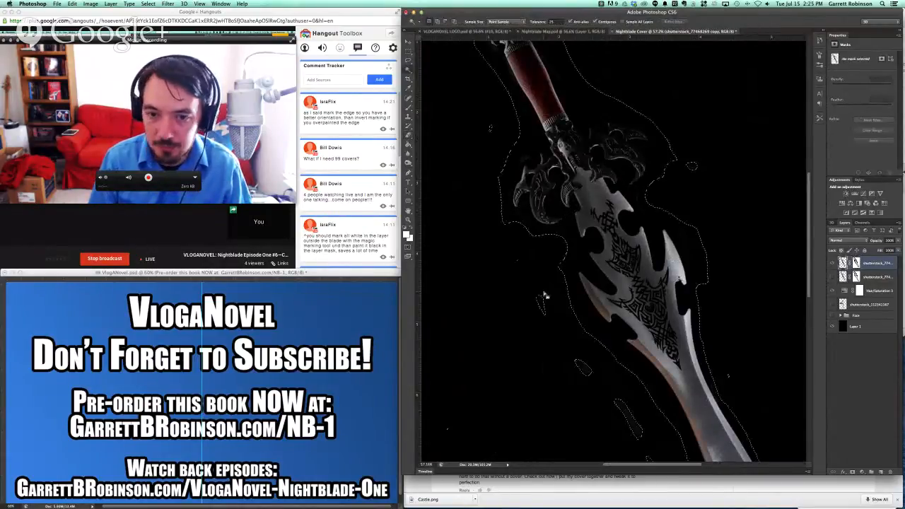
{"action": "scroll", "coordinate": [509, 292], "scroll_direction": "down", "scroll_amount": 10}
{"action": "scroll", "coordinate": [509, 291], "scroll_direction": "right", "scroll_amount": 3}
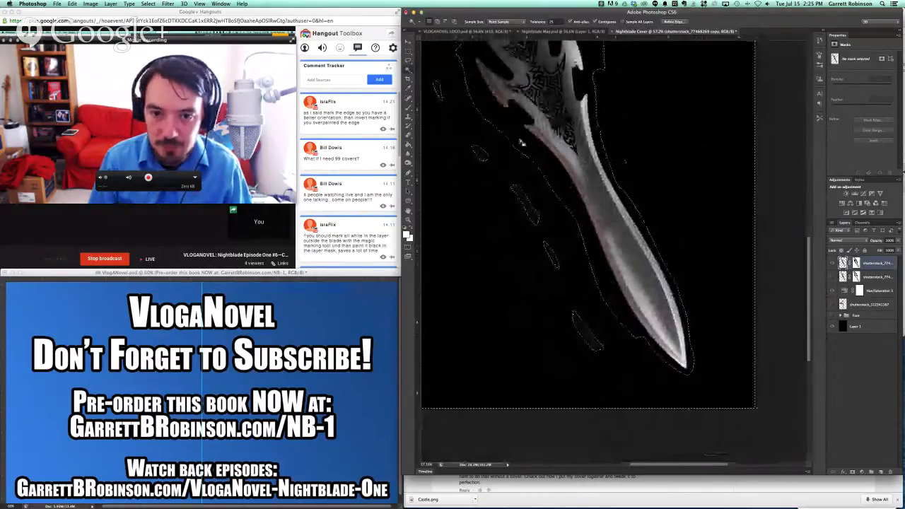
{"action": "left_click", "coordinate": [517, 132]}
{"action": "scroll", "coordinate": [517, 130], "scroll_direction": "up", "scroll_amount": 10}
{"action": "scroll", "coordinate": [517, 129], "scroll_direction": "left", "scroll_amount": 2}
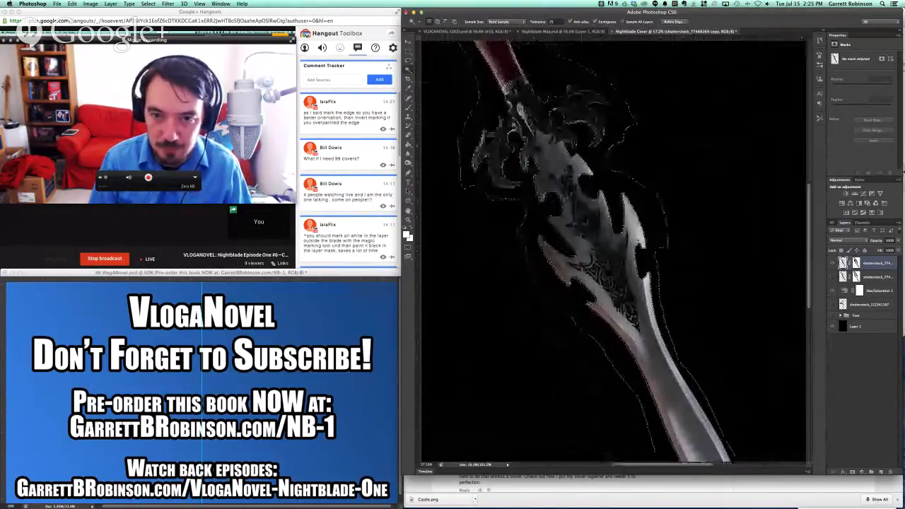
{"action": "scroll", "coordinate": [513, 125], "scroll_direction": "down", "scroll_amount": 10}
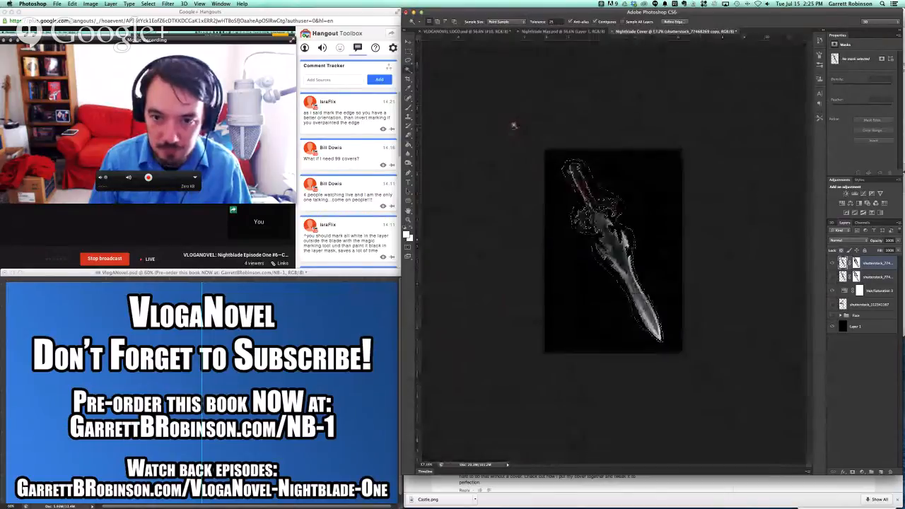
{"action": "scroll", "coordinate": [514, 125], "scroll_direction": "up", "scroll_amount": 3}
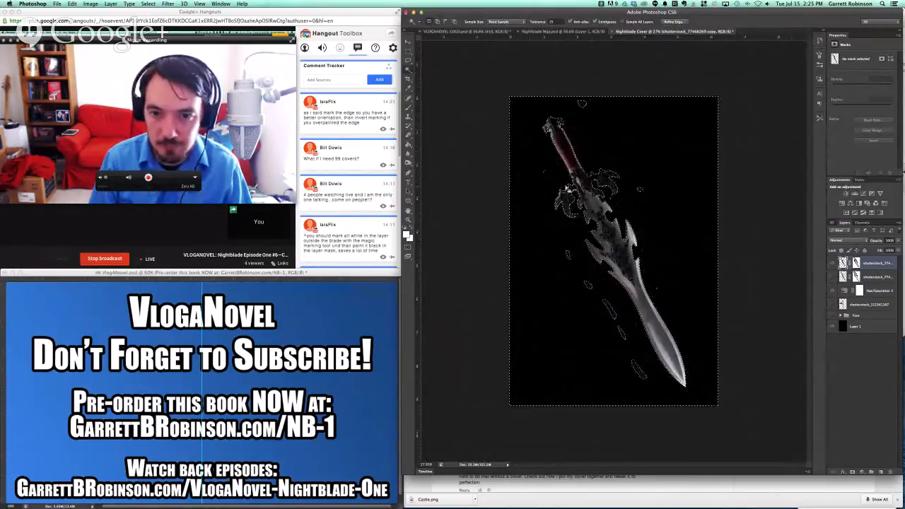
Step: Use the Lasso to add the stray patches beside the blade and the speck beyond the guard to the selection
{"action": "key", "text": "l"}
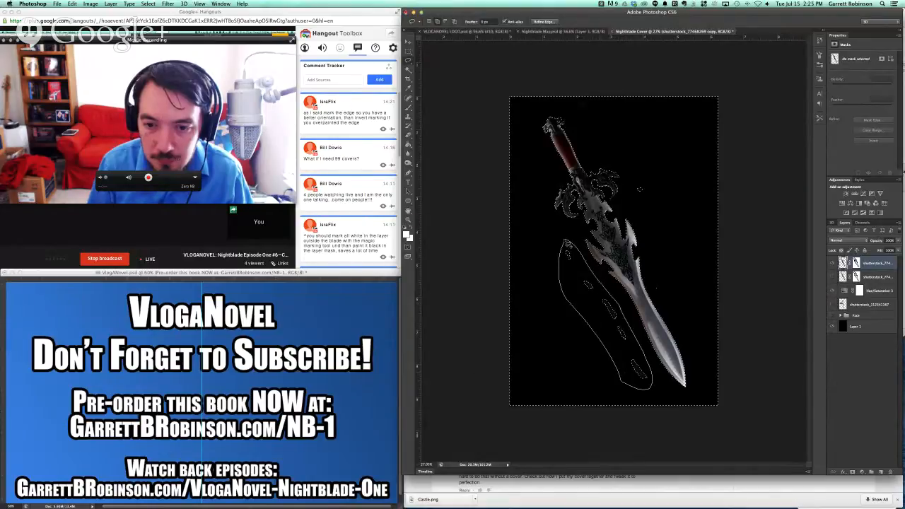
{"action": "left_click_drag", "start_coordinate": [569, 244], "coordinate": [571, 242]}
{"action": "mouse_move", "coordinate": [634, 184]}
{"action": "left_mouse_down"}
{"action": "mouse_move", "coordinate": [656, 209]}
{"action": "mouse_move", "coordinate": [649, 181]}
{"action": "left_mouse_up"}
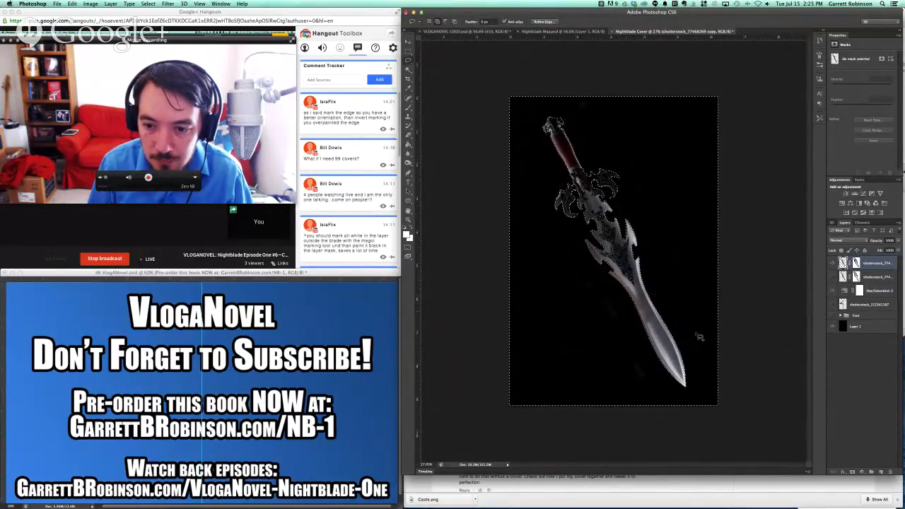
{"action": "scroll", "coordinate": [699, 336], "scroll_direction": "up", "scroll_amount": 5}
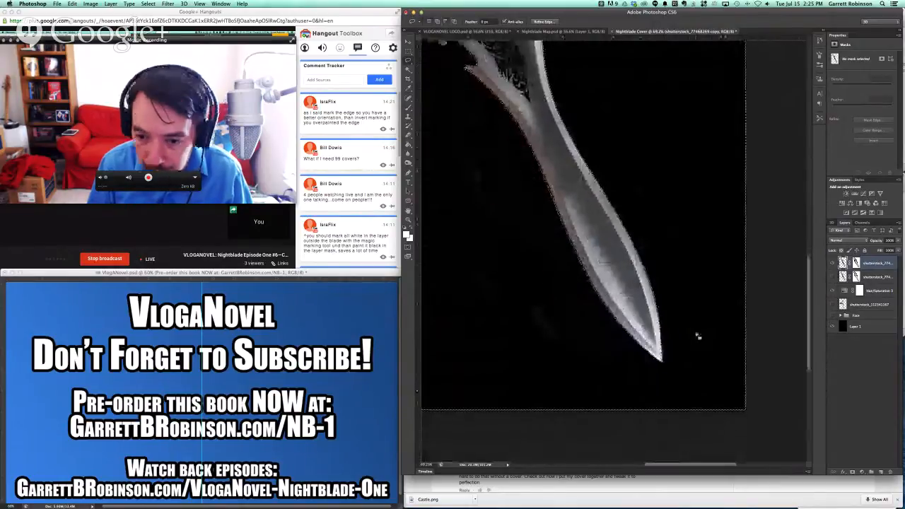
{"action": "scroll", "coordinate": [699, 336], "scroll_direction": "up", "scroll_amount": 10}
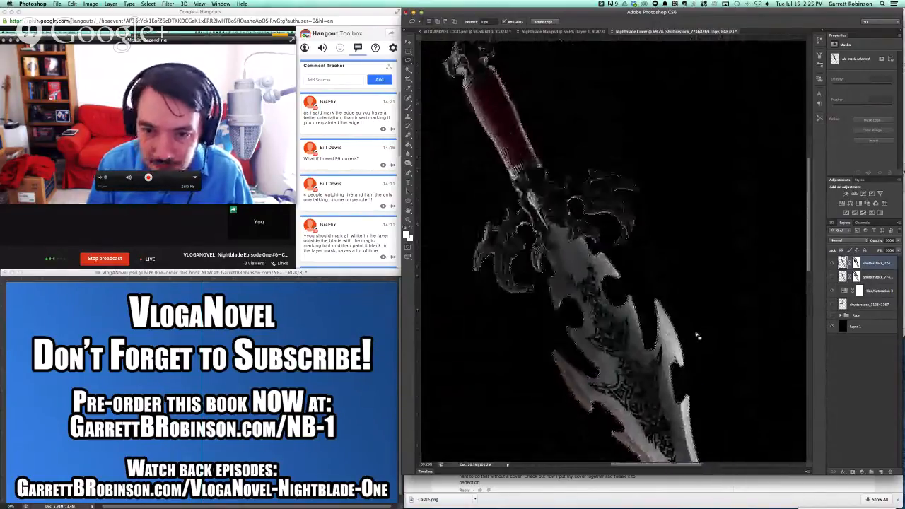
{"action": "scroll", "coordinate": [699, 336], "scroll_direction": "up", "scroll_amount": 5}
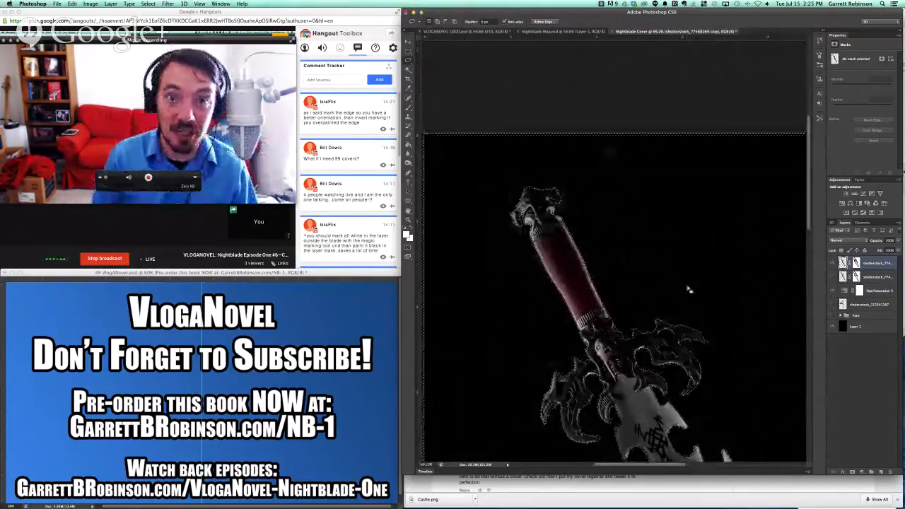
{"action": "scroll", "coordinate": [689, 289], "scroll_direction": "down", "scroll_amount": 5}
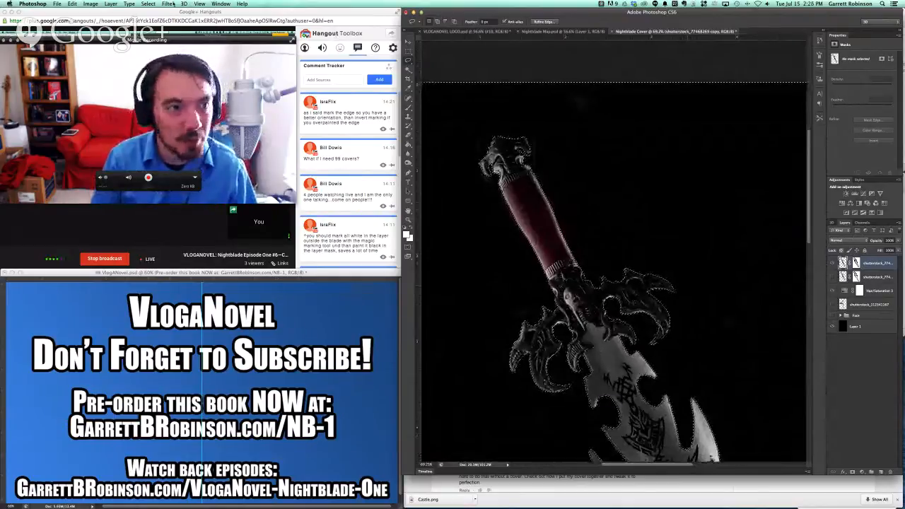
Step: Expand the background selection and invert it to cover the sword
{"action": "left_click", "coordinate": [148, 4]}
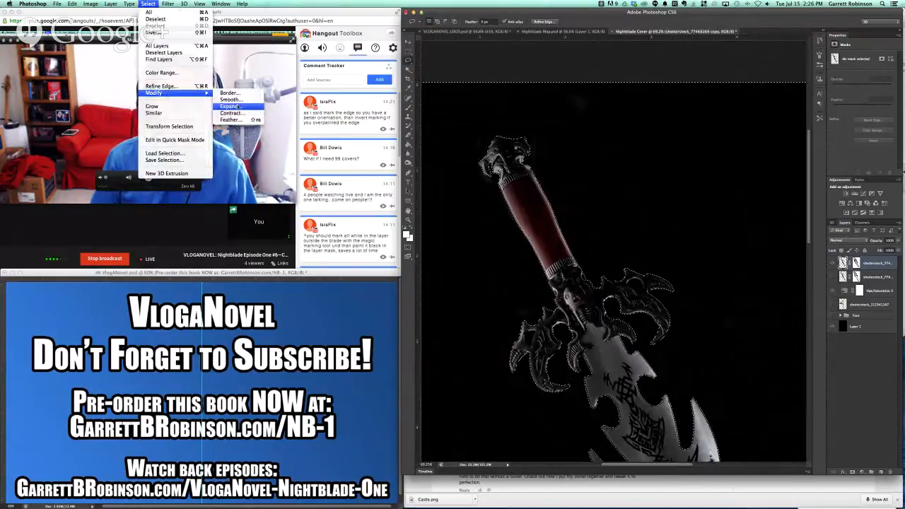
{"action": "left_click", "coordinate": [231, 106]}
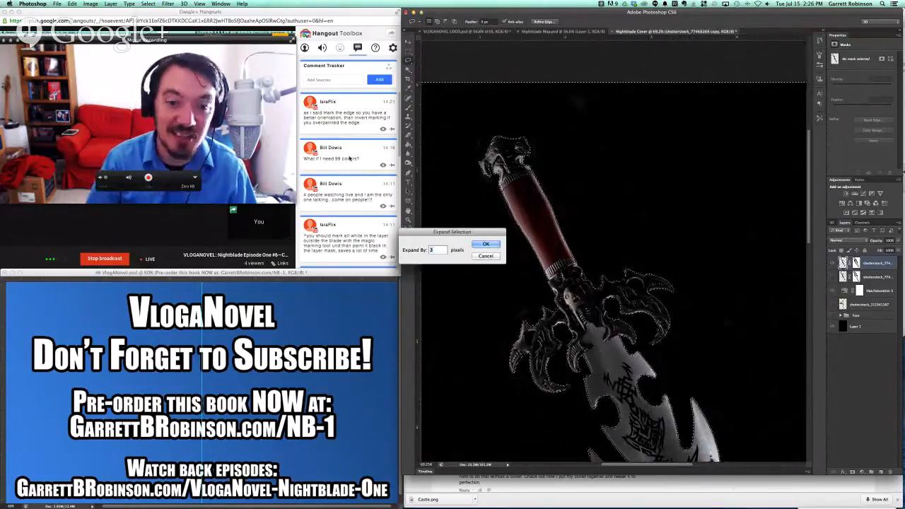
{"action": "key", "text": "Return"}
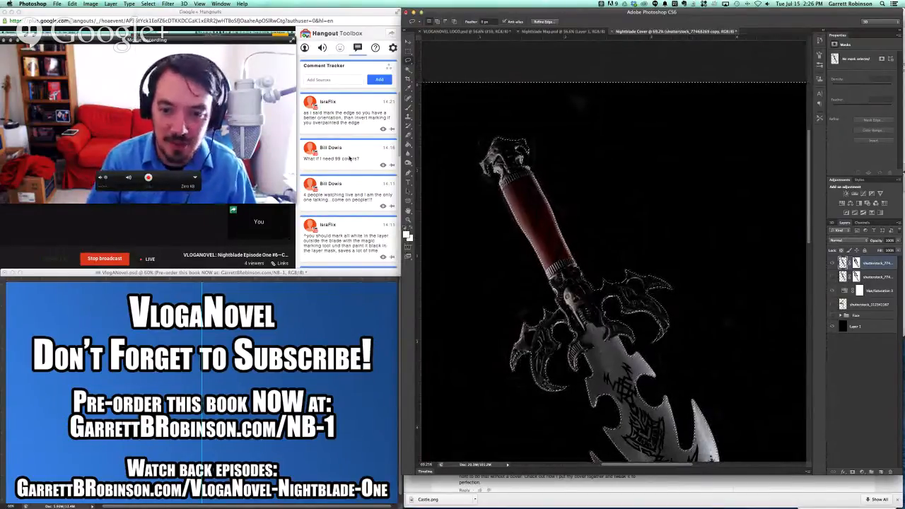
{"action": "left_click", "coordinate": [157, 3]}
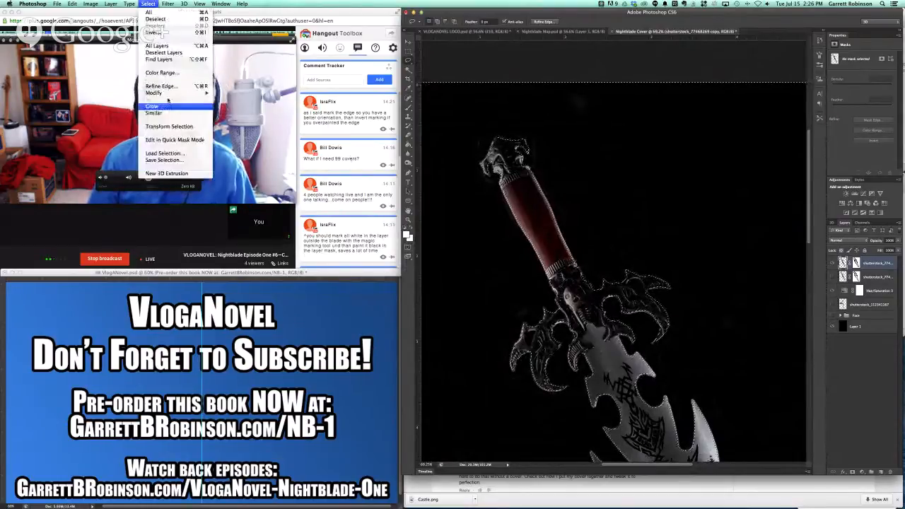
{"action": "left_click", "coordinate": [154, 33]}
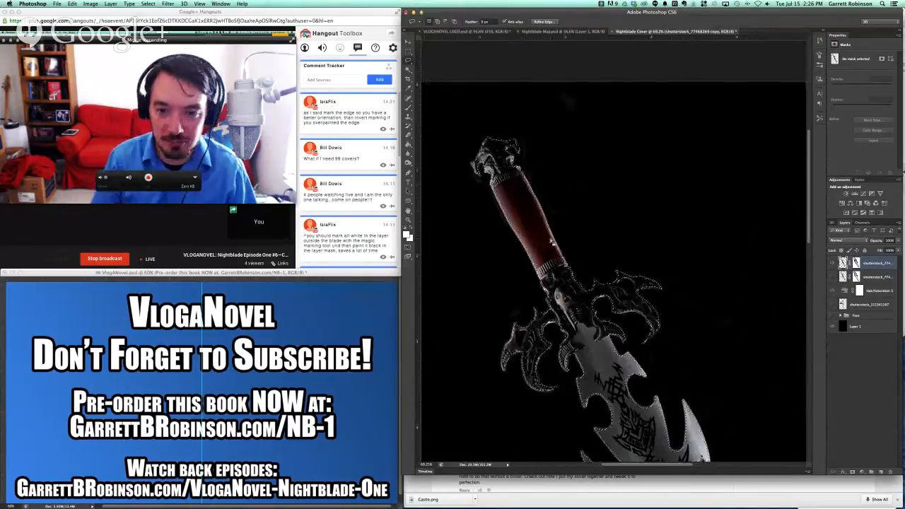
Step: Add a new layer beneath the top sword layer and try filling the selected sword area with white
{"action": "scroll", "coordinate": [552, 242], "scroll_direction": "right", "scroll_amount": 3}
{"action": "scroll", "coordinate": [552, 243], "scroll_direction": "down", "scroll_amount": 1}
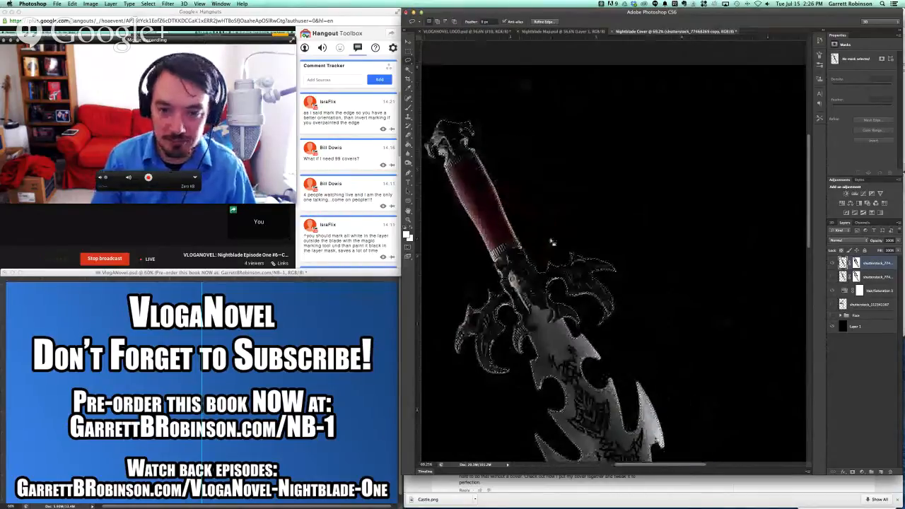
{"action": "left_click", "coordinate": [880, 472]}
{"action": "left_click_drag", "start_coordinate": [869, 262], "coordinate": [869, 285]}
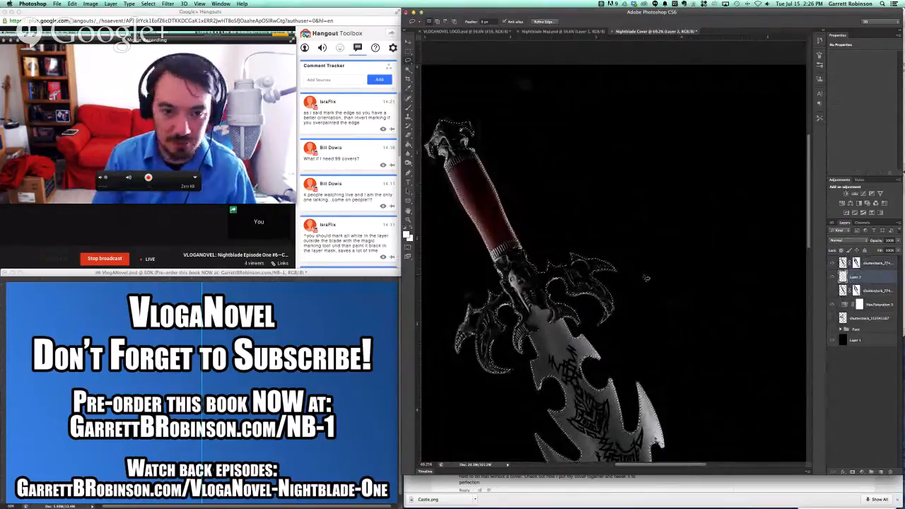
{"action": "key", "text": "b"}
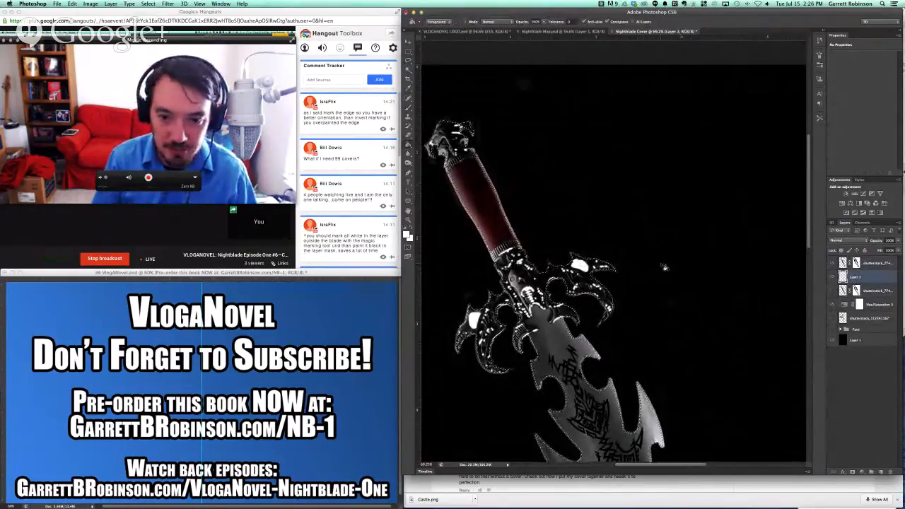
{"action": "scroll", "coordinate": [664, 267], "scroll_direction": "down", "scroll_amount": 3}
{"action": "scroll", "coordinate": [571, 273], "scroll_direction": "up", "scroll_amount": 10}
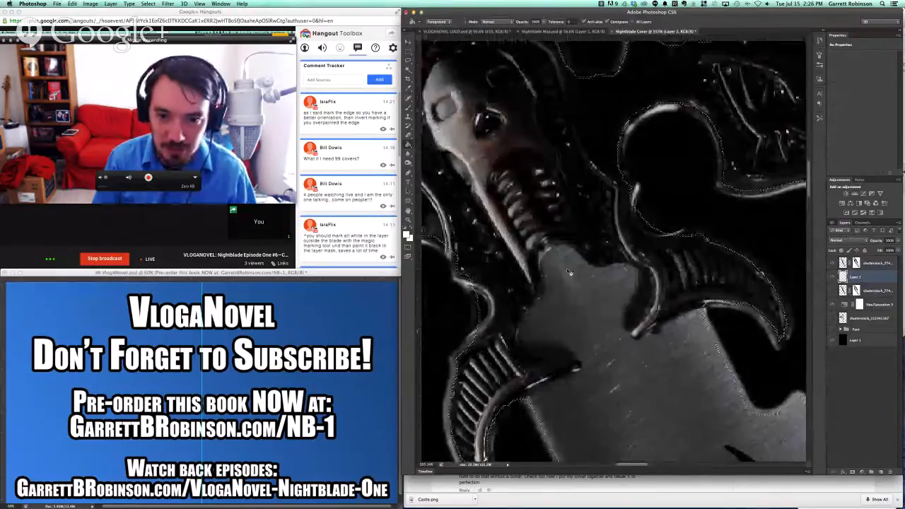
Step: Clear the selection and fill the new layer beneath the sword with bright green (29ff06)
{"action": "key", "text": "m"}
{"action": "key", "text": "super+d"}
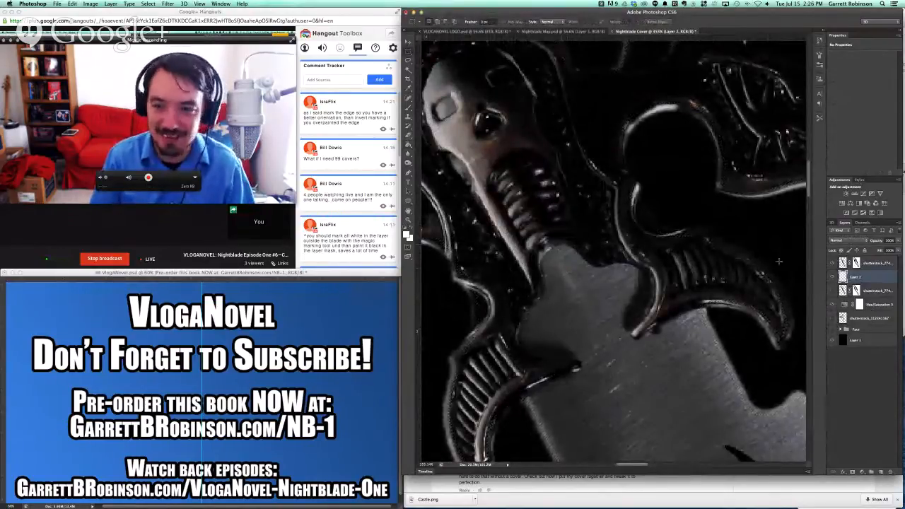
{"action": "left_click", "coordinate": [855, 289], "text": "super"}
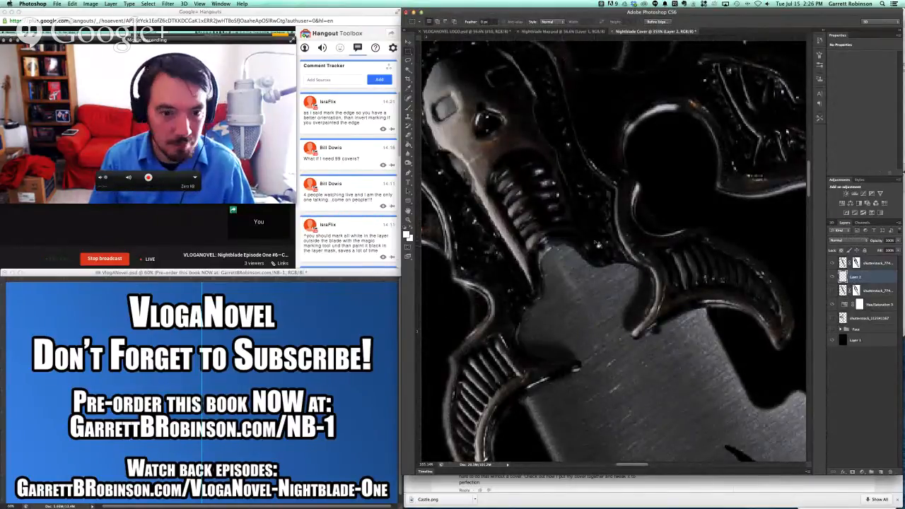
{"action": "key", "text": "g"}
{"action": "left_click", "coordinate": [408, 237]}
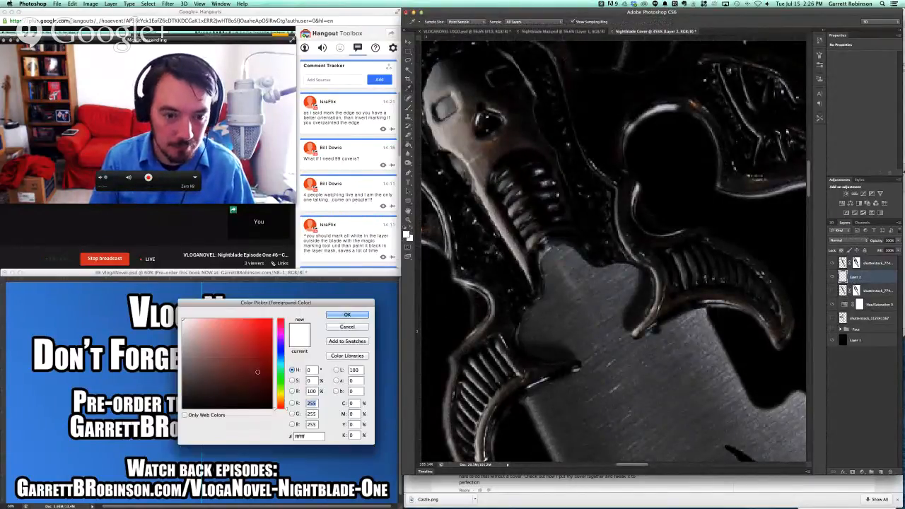
{"action": "left_click", "coordinate": [282, 382]}
{"action": "left_click", "coordinate": [268, 340]}
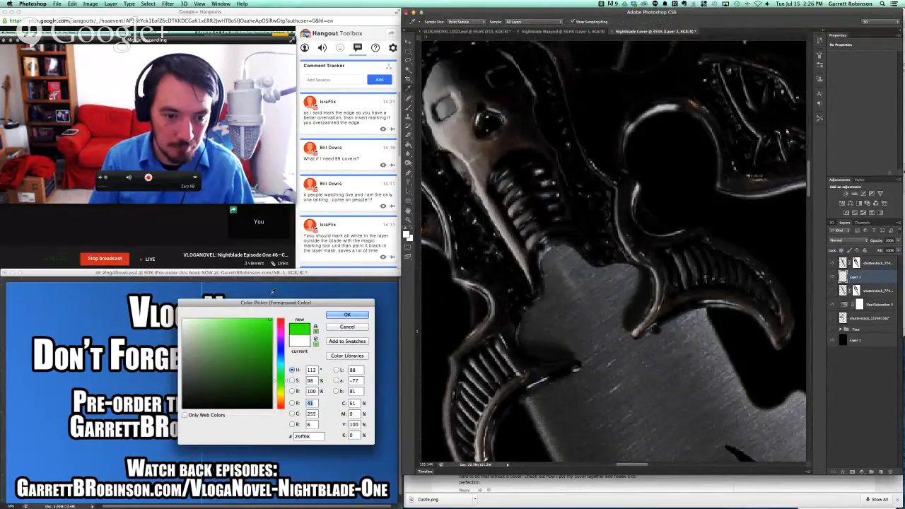
{"action": "left_click", "coordinate": [347, 314]}
{"action": "left_click", "coordinate": [727, 198]}
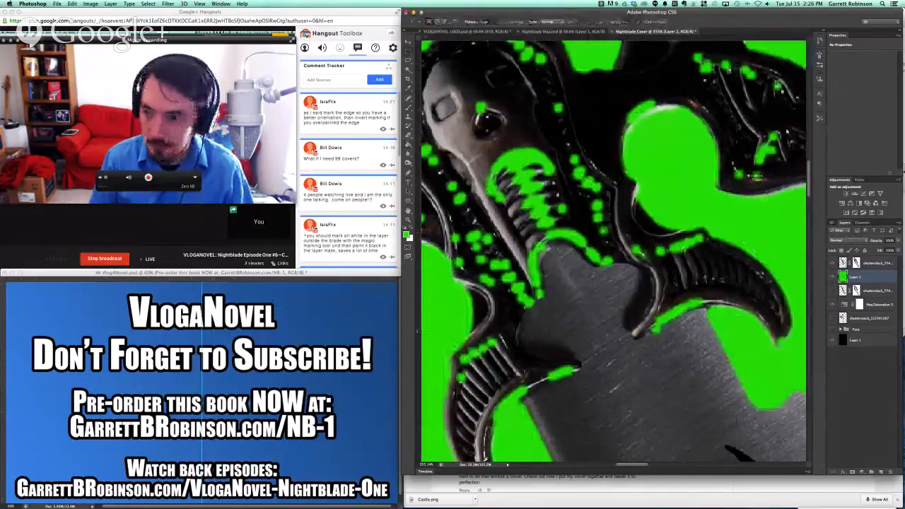
Step: Paint white with the Brush on the top sword layer's mask to restore the guard's small ridged claw and the rim of the nearby hole
{"action": "key", "text": "m"}
{"action": "left_click", "coordinate": [856, 263]}
{"action": "scroll", "coordinate": [593, 333], "scroll_direction": "down", "scroll_amount": 5}
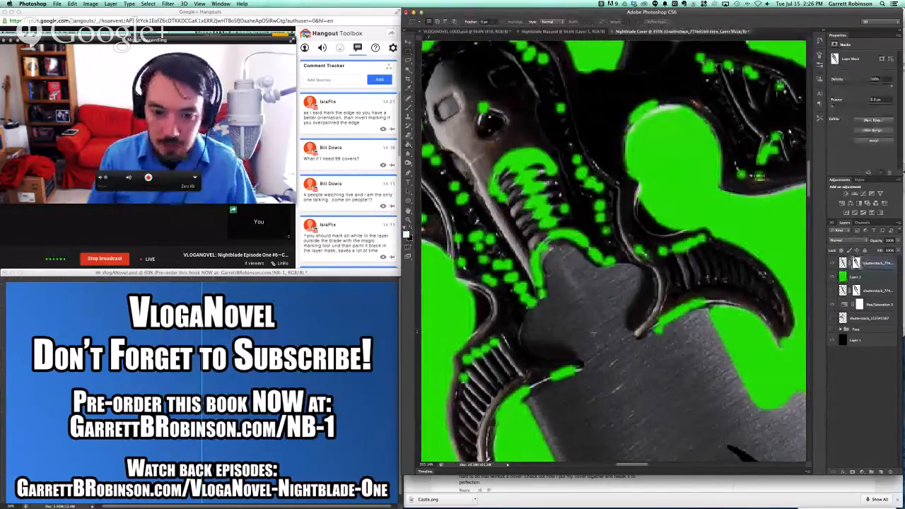
{"action": "scroll", "coordinate": [593, 334], "scroll_direction": "left", "scroll_amount": 10}
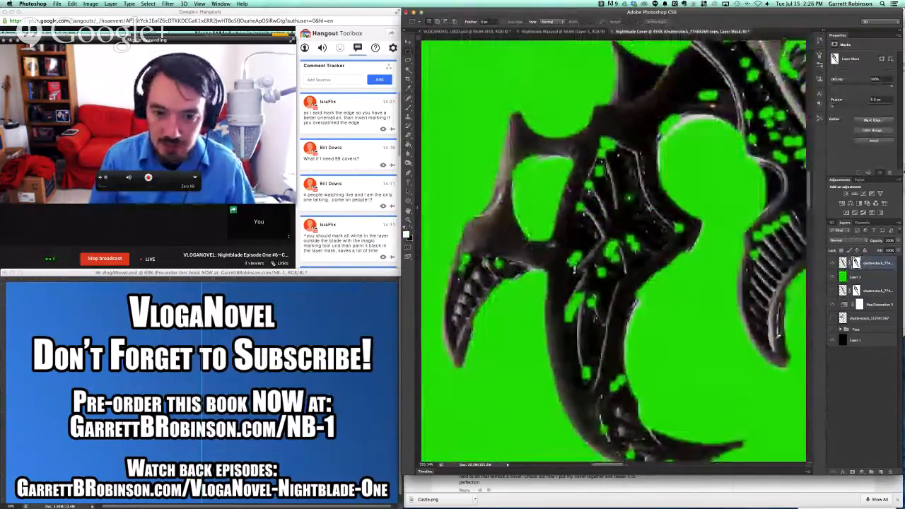
{"action": "key", "text": "b"}
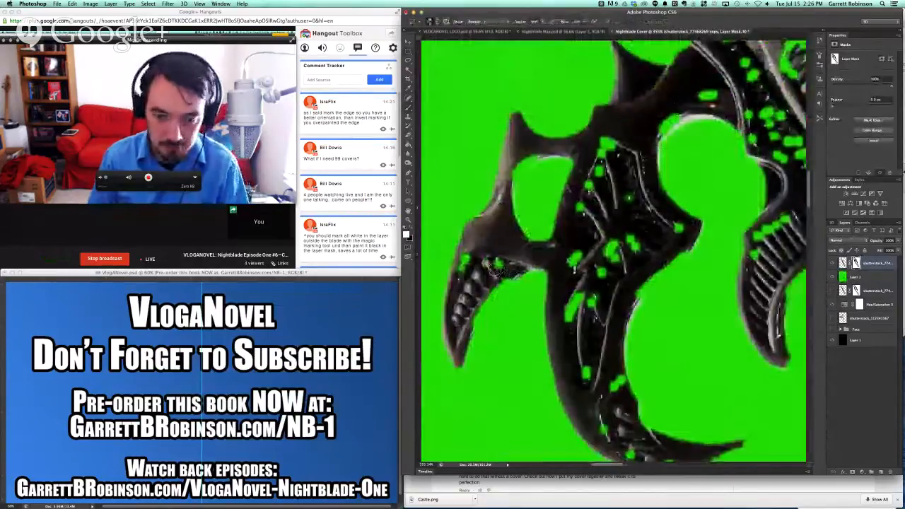
{"action": "mouse_move", "coordinate": [493, 268]}
{"action": "left_mouse_down"}
{"action": "mouse_move", "coordinate": [464, 261]}
{"action": "mouse_move", "coordinate": [491, 265]}
{"action": "mouse_move", "coordinate": [514, 253]}
{"action": "left_mouse_up"}
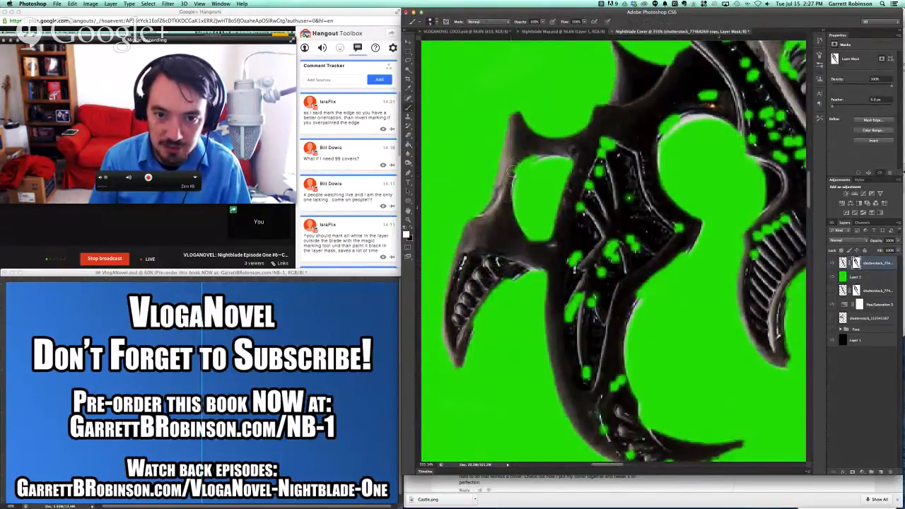
{"action": "left_click_drag", "start_coordinate": [520, 162], "coordinate": [533, 154]}
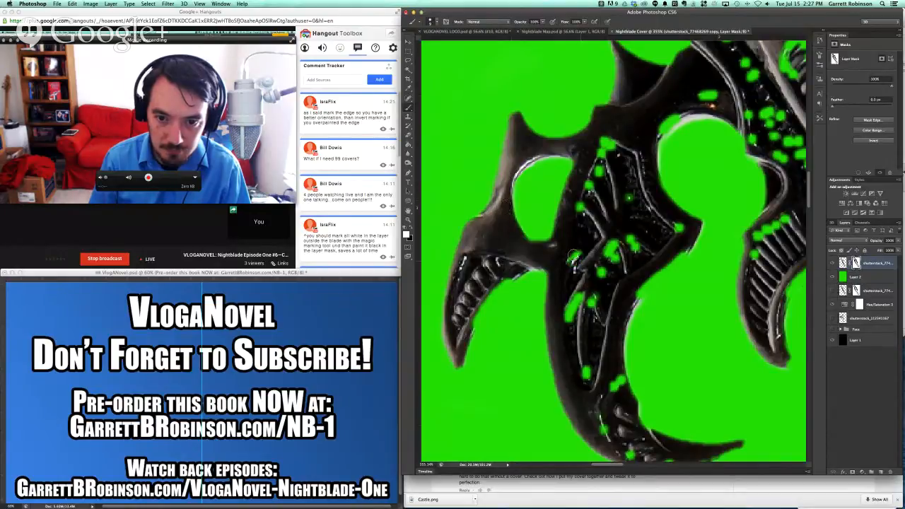
Step: Paint white on the mask over the green specks inside the large guard wing's carved panels
{"action": "mouse_move", "coordinate": [580, 212]}
{"action": "left_mouse_down"}
{"action": "mouse_move", "coordinate": [604, 155]}
{"action": "mouse_move", "coordinate": [612, 135]}
{"action": "left_mouse_up"}
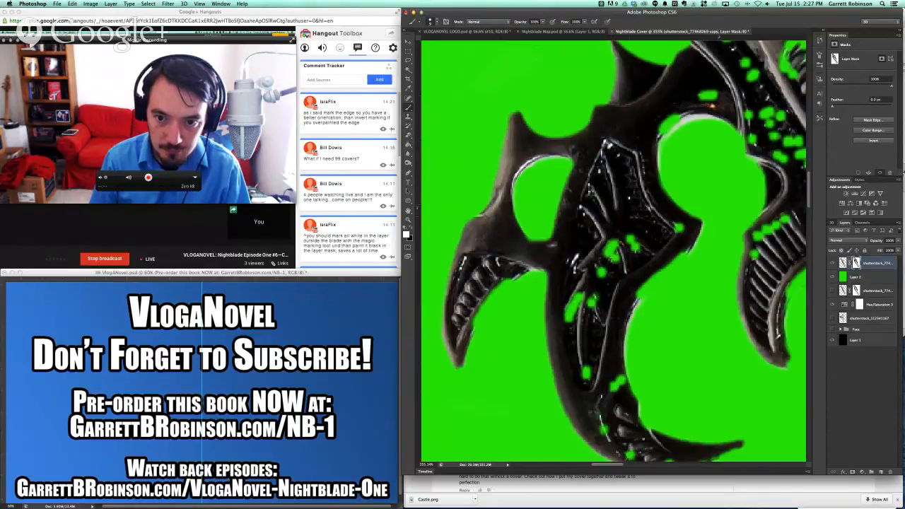
{"action": "mouse_move", "coordinate": [610, 248]}
{"action": "left_mouse_down"}
{"action": "mouse_move", "coordinate": [569, 325]}
{"action": "mouse_move", "coordinate": [574, 291]}
{"action": "mouse_move", "coordinate": [564, 318]}
{"action": "mouse_move", "coordinate": [598, 297]}
{"action": "mouse_move", "coordinate": [595, 275]}
{"action": "mouse_move", "coordinate": [581, 295]}
{"action": "mouse_move", "coordinate": [610, 252]}
{"action": "mouse_move", "coordinate": [605, 261]}
{"action": "mouse_move", "coordinate": [608, 237]}
{"action": "mouse_move", "coordinate": [616, 256]}
{"action": "mouse_move", "coordinate": [634, 228]}
{"action": "mouse_move", "coordinate": [640, 251]}
{"action": "mouse_move", "coordinate": [642, 236]}
{"action": "mouse_move", "coordinate": [676, 223]}
{"action": "mouse_move", "coordinate": [682, 230]}
{"action": "mouse_move", "coordinate": [644, 255]}
{"action": "left_mouse_up"}
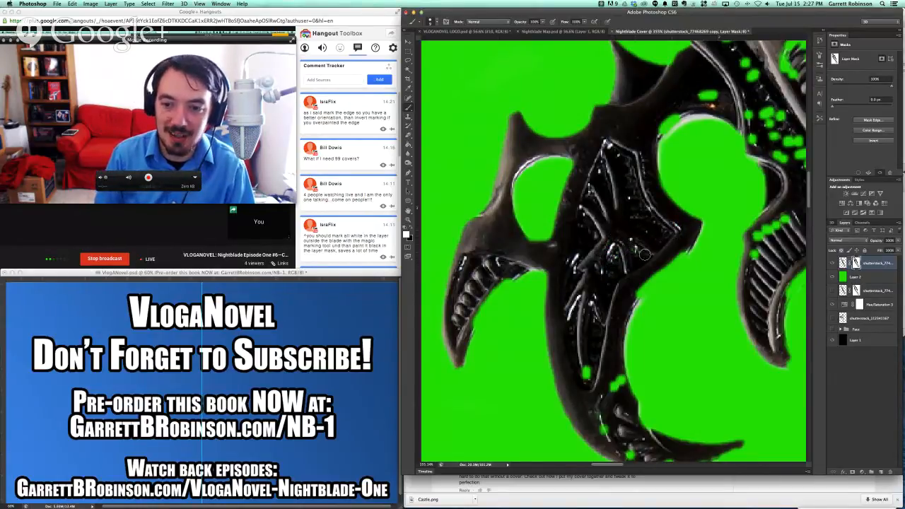
{"action": "mouse_move", "coordinate": [596, 354]}
{"action": "left_mouse_down"}
{"action": "mouse_move", "coordinate": [588, 396]}
{"action": "mouse_move", "coordinate": [597, 377]}
{"action": "mouse_move", "coordinate": [616, 392]}
{"action": "mouse_move", "coordinate": [619, 368]}
{"action": "left_mouse_up"}
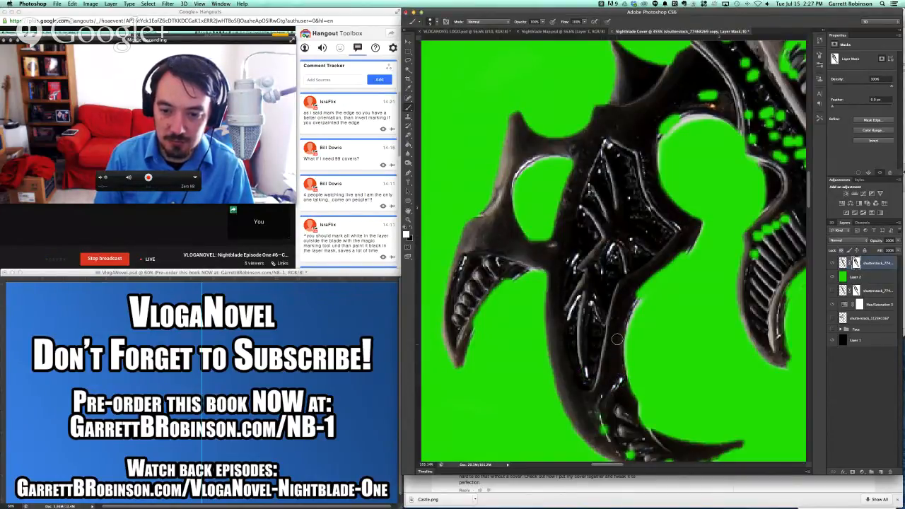
Step: Restore the large guard wing's curved lower hook by painting its green specks, tip and inner edge white on the mask
{"action": "mouse_move", "coordinate": [595, 414]}
{"action": "left_mouse_down"}
{"action": "mouse_move", "coordinate": [601, 430]}
{"action": "mouse_move", "coordinate": [532, 350]}
{"action": "left_mouse_up"}
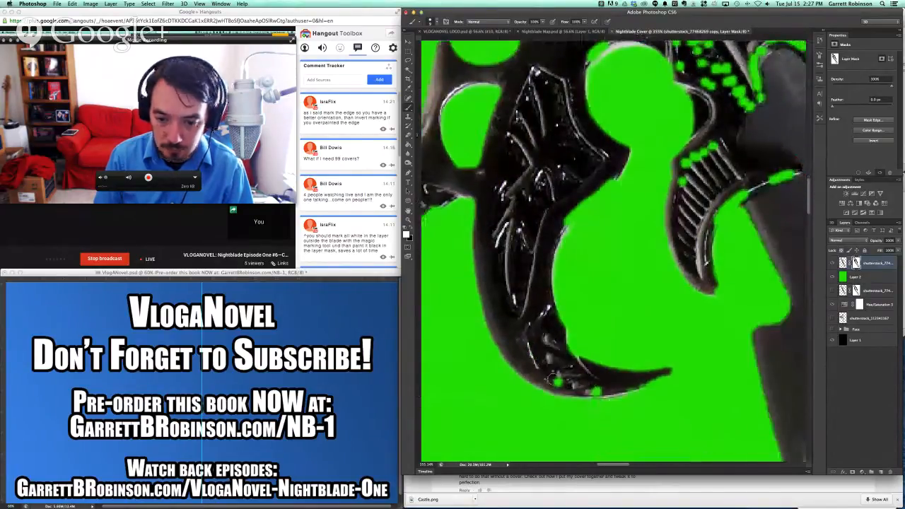
{"action": "mouse_move", "coordinate": [555, 379]}
{"action": "left_mouse_down"}
{"action": "mouse_move", "coordinate": [601, 390]}
{"action": "mouse_move", "coordinate": [550, 382]}
{"action": "left_mouse_up"}
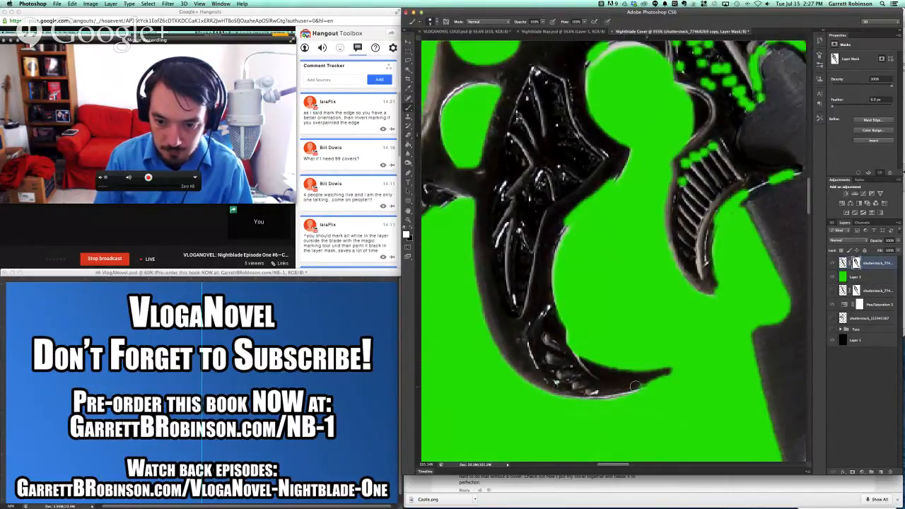
{"action": "left_click_drag", "start_coordinate": [648, 379], "coordinate": [655, 378]}
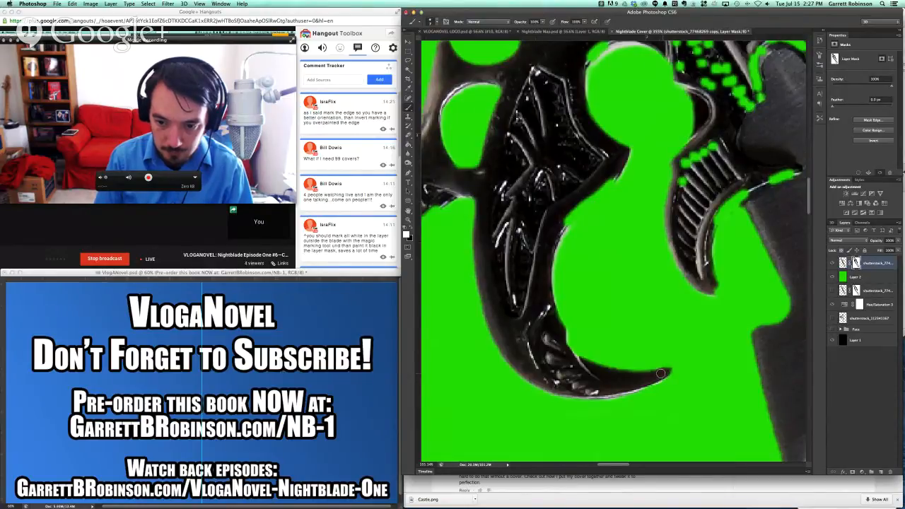
{"action": "left_click_drag", "start_coordinate": [643, 374], "coordinate": [622, 375]}
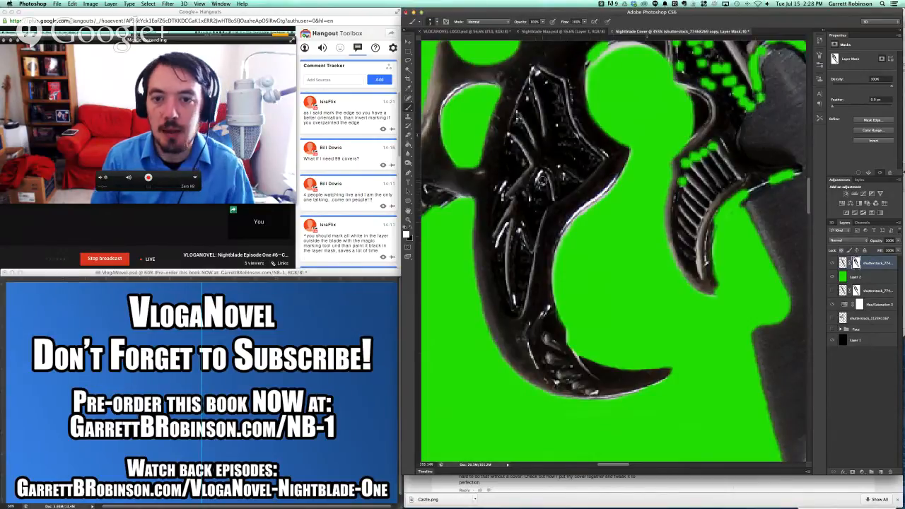
{"action": "scroll", "coordinate": [543, 178], "scroll_direction": "right", "scroll_amount": 1}
{"action": "scroll", "coordinate": [543, 178], "scroll_direction": "down", "scroll_amount": 5}
{"action": "scroll", "coordinate": [544, 178], "scroll_direction": "right", "scroll_amount": 4}
{"action": "scroll", "coordinate": [544, 178], "scroll_direction": "down", "scroll_amount": 5}
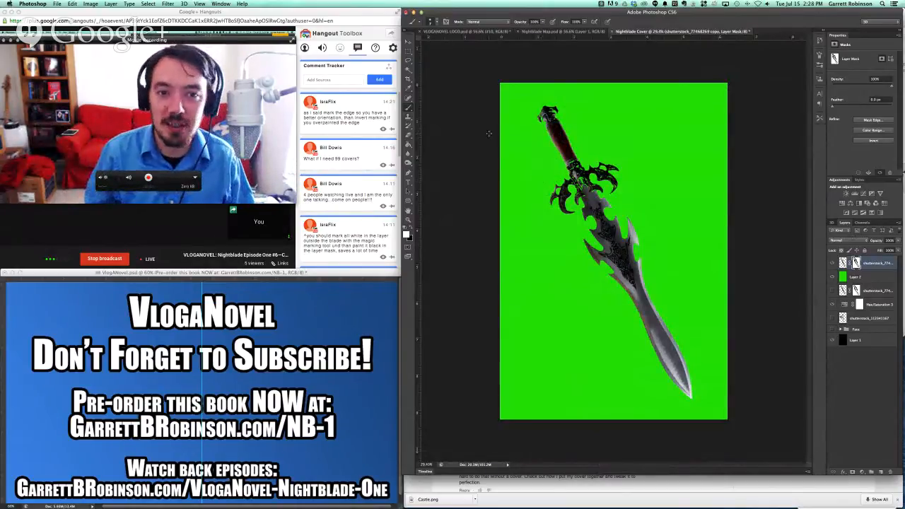
Step: Switch to iTunes, pause the music and close its window
{"action": "key", "text": "super+Tab"}
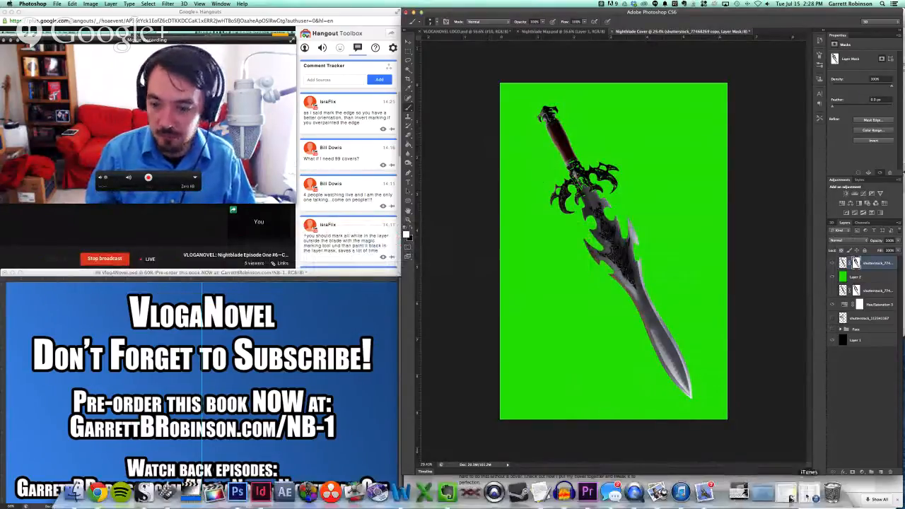
{"action": "left_click", "coordinate": [808, 491]}
{"action": "key", "text": "space"}
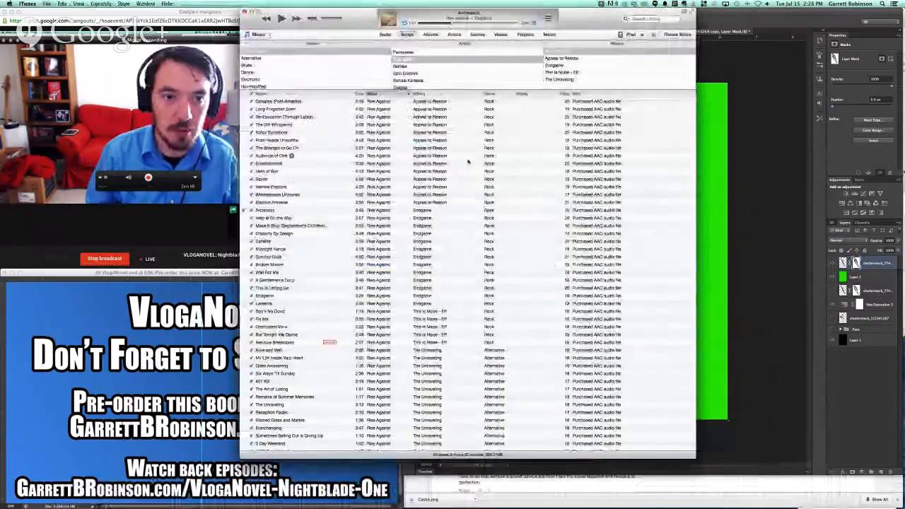
{"action": "left_click", "coordinate": [251, 12]}
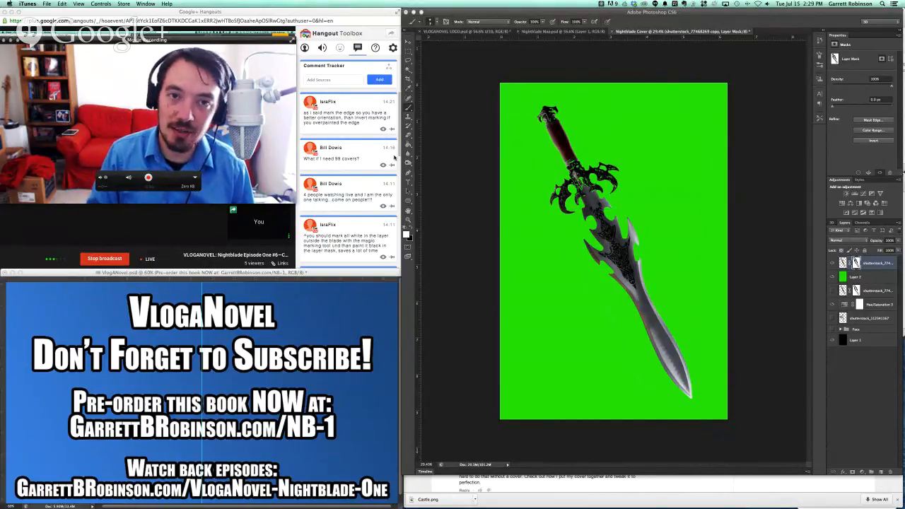
Step: Stop the live broadcast in Google+ Hangouts
{"action": "left_click", "coordinate": [113, 258]}
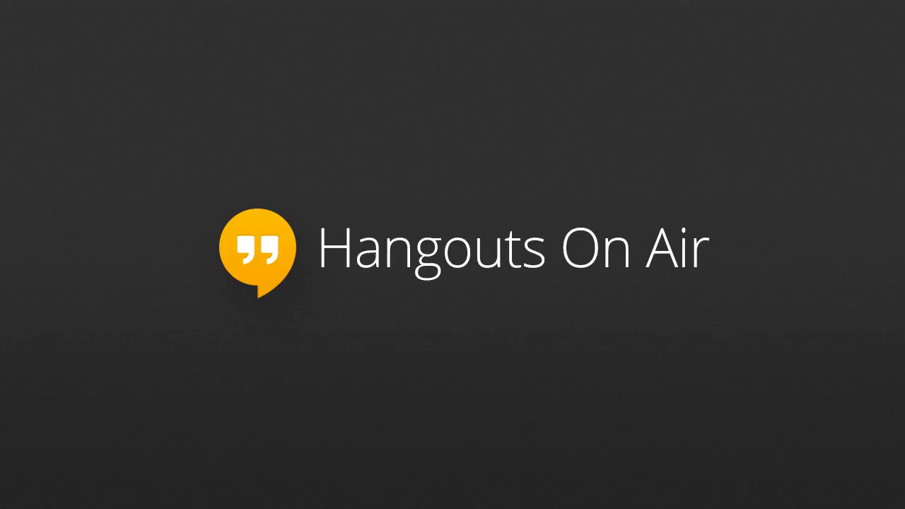